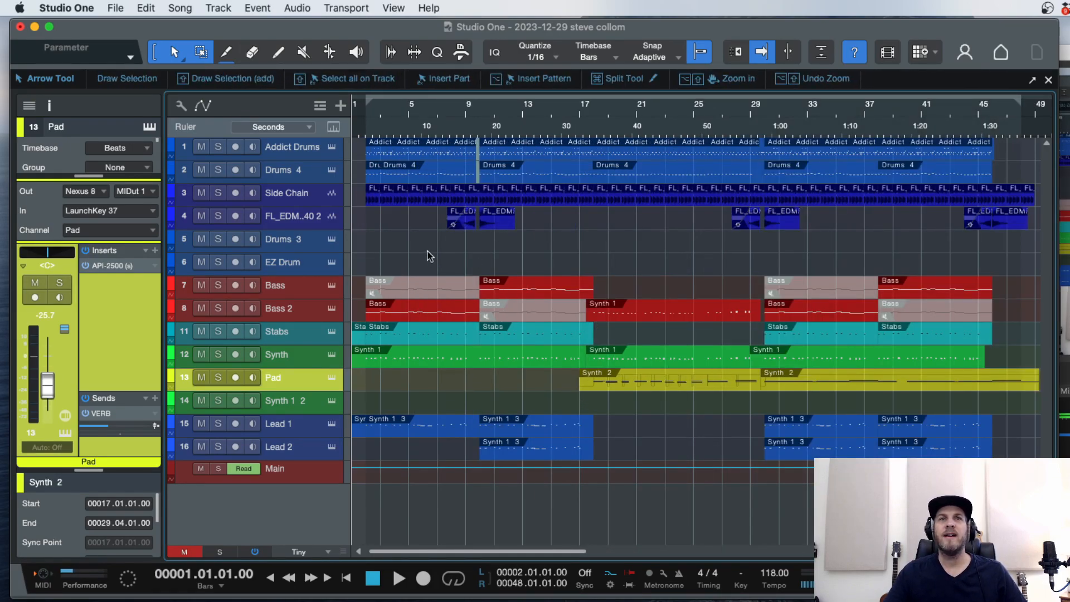
# Play the song from the start and briefly solo the Stabs track to hear it on its own.
pyautogui.press('w')
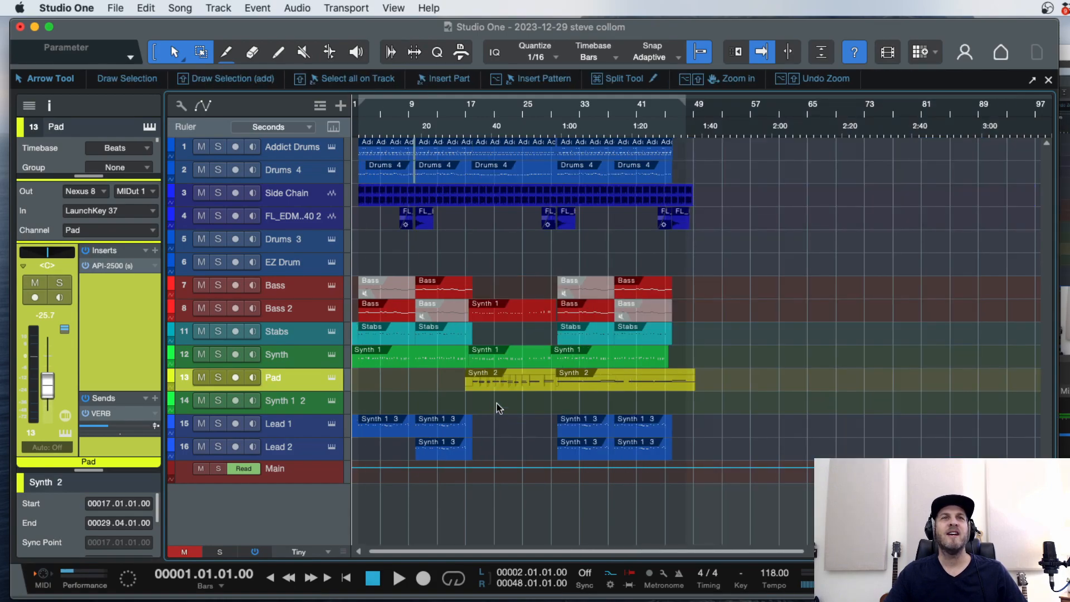
pyautogui.press('e')
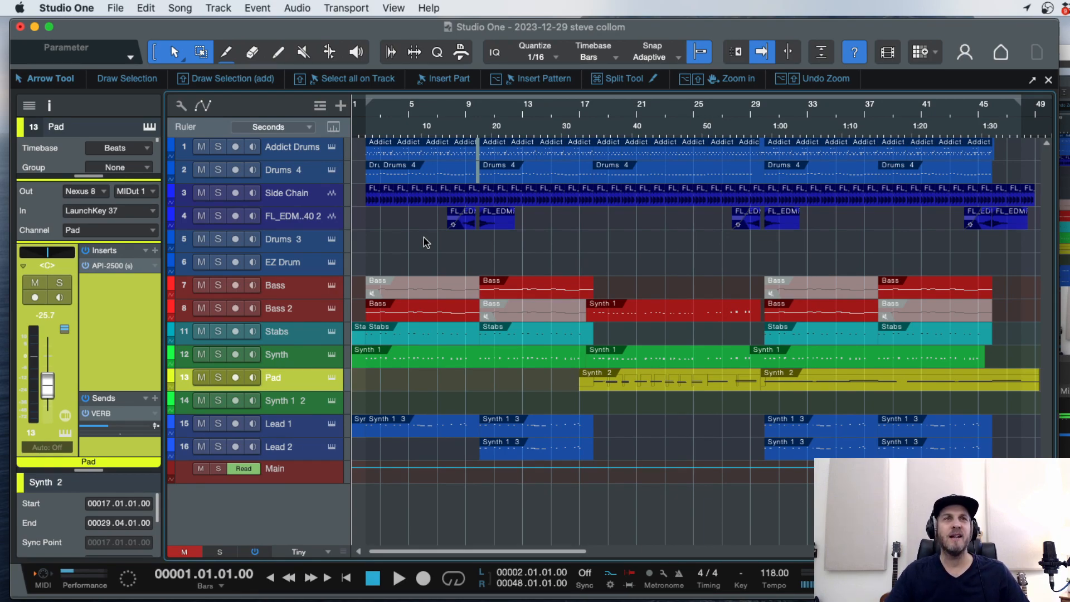
pyautogui.press('e')
pyautogui.press('e')
pyautogui.press('e')
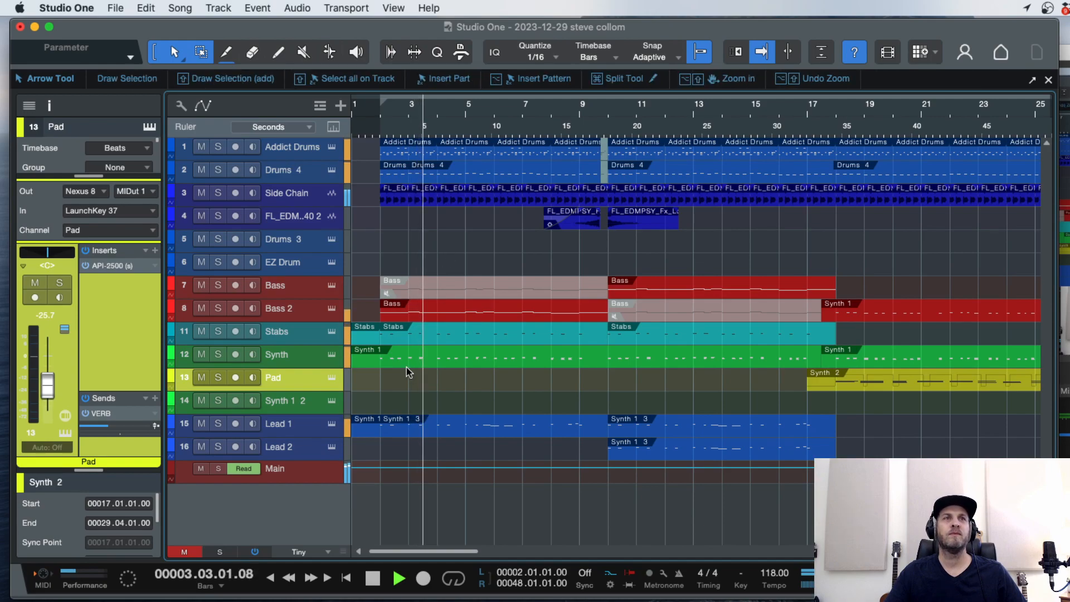
pyautogui.click(282, 310)
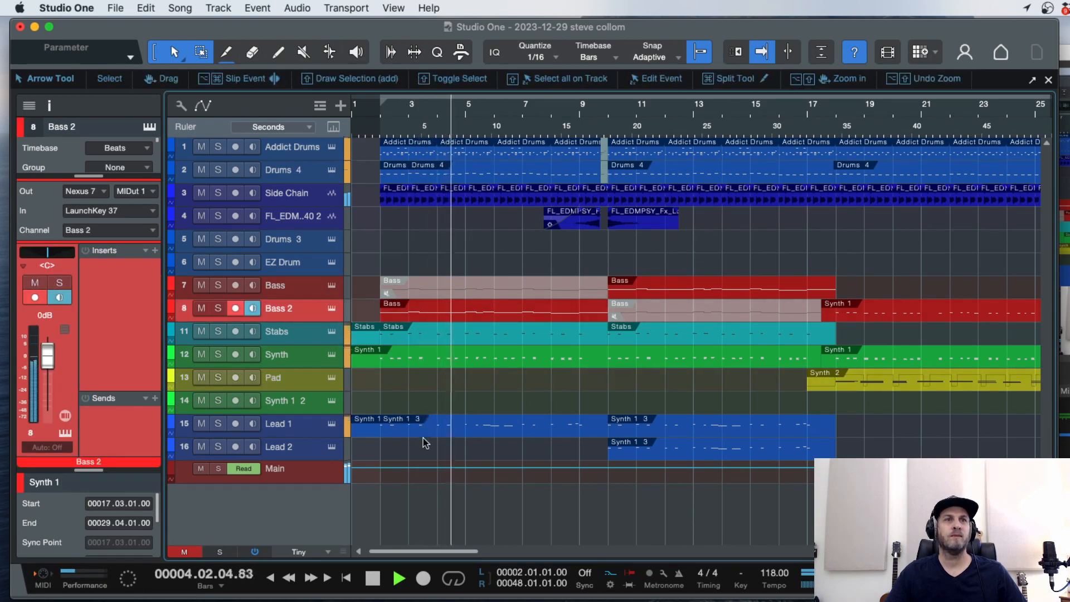
pyautogui.click(267, 332)
pyautogui.click(218, 332)
pyautogui.click(218, 332)
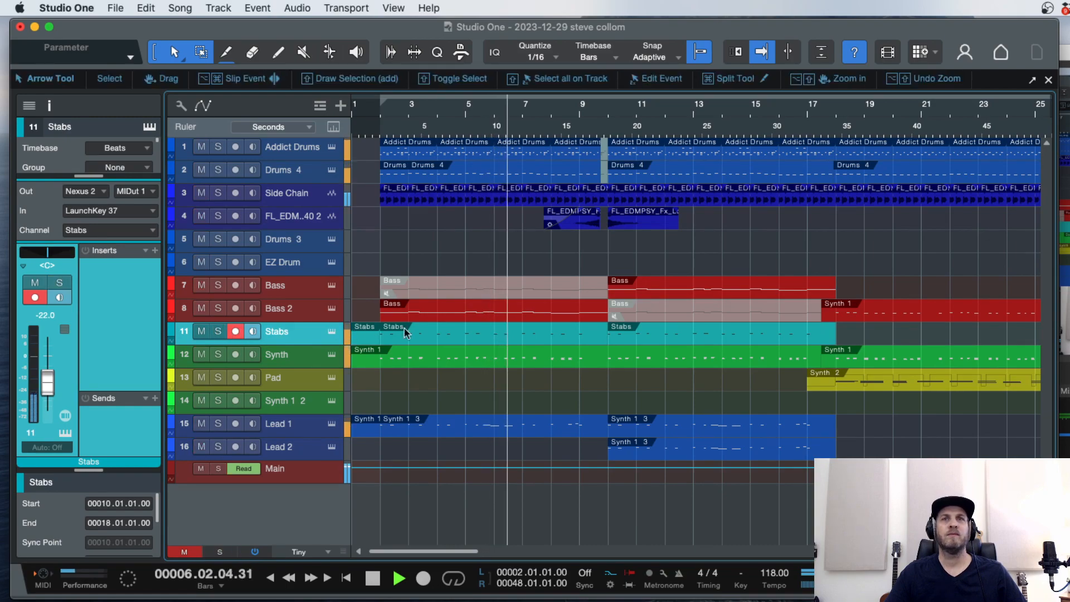
# Transpose the Stabs event starting at bar 10 down one octave (-12).
pyautogui.click(463, 338)
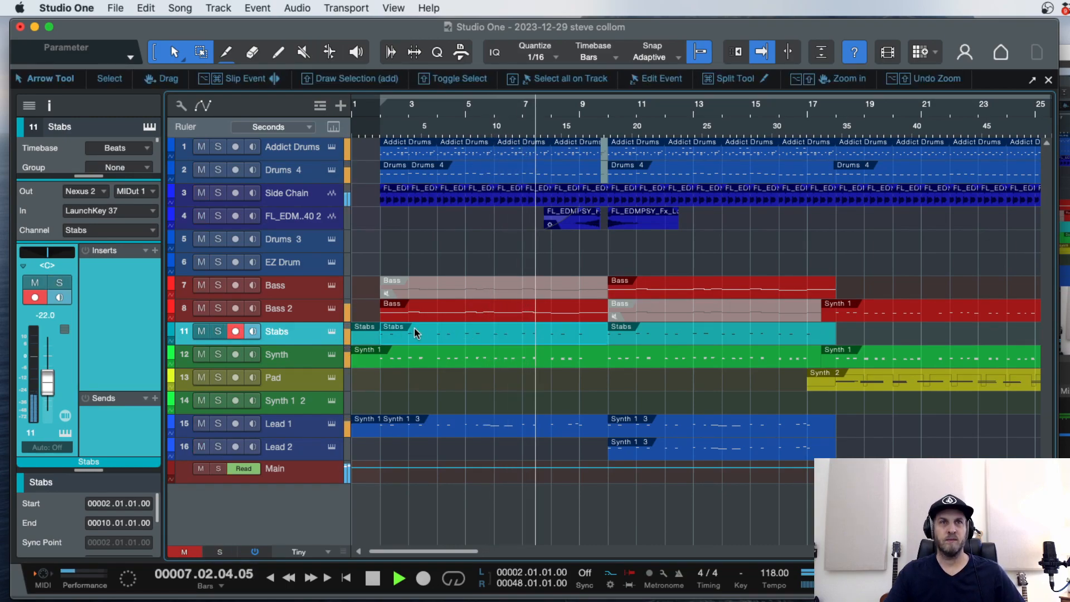
pyautogui.press('w')
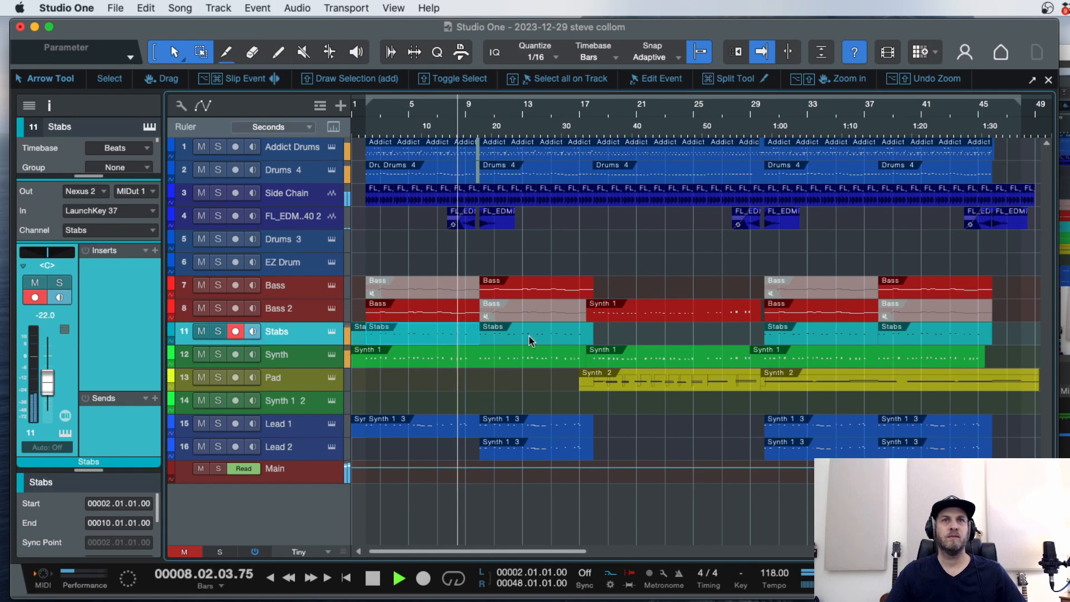
pyautogui.click(504, 336)
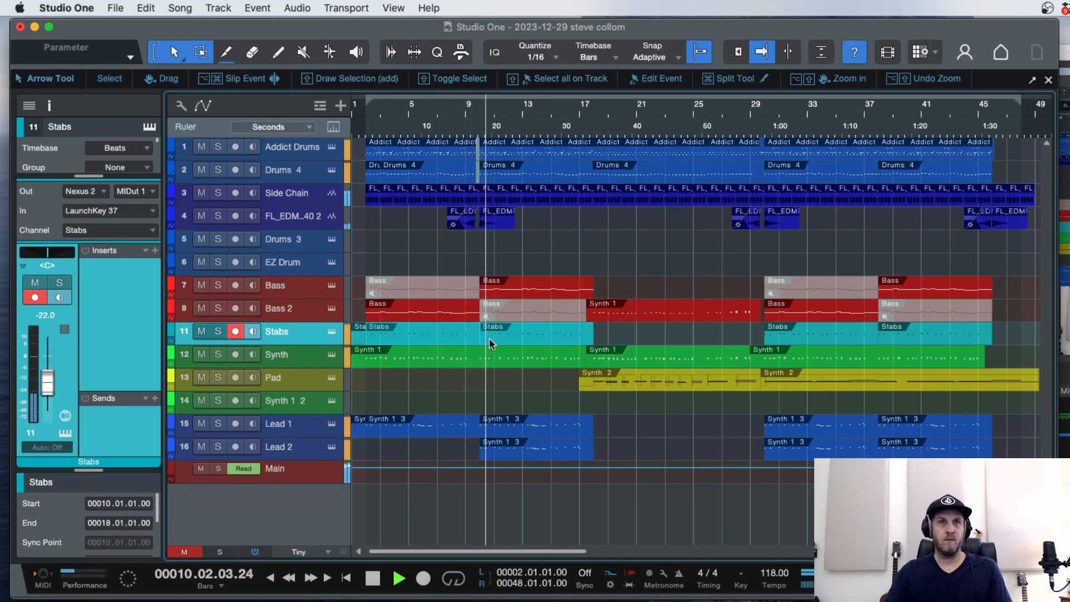
pyautogui.press('super+t')
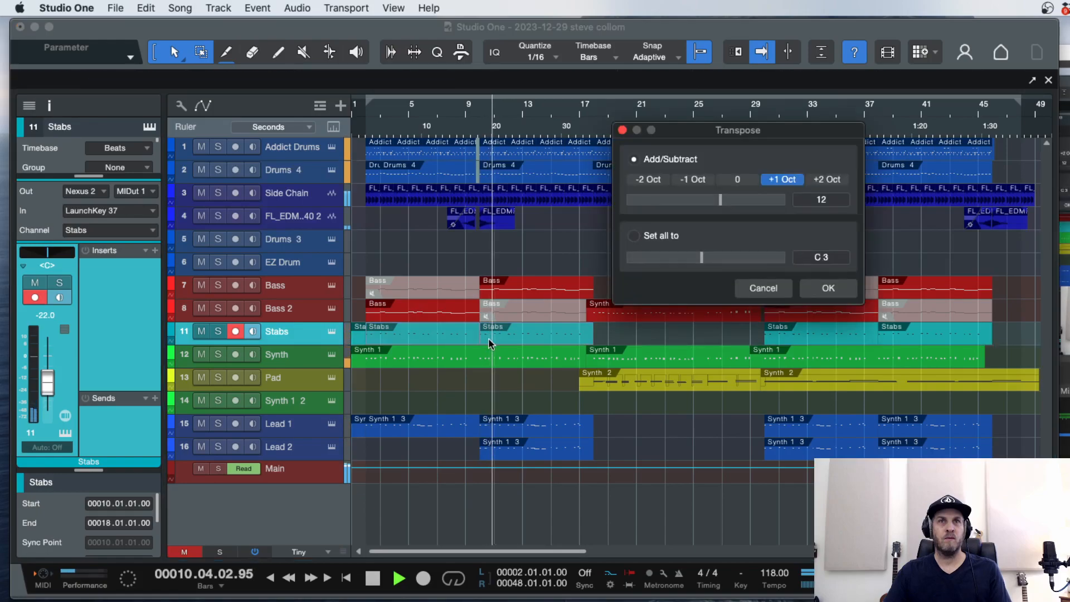
pyautogui.click(693, 179)
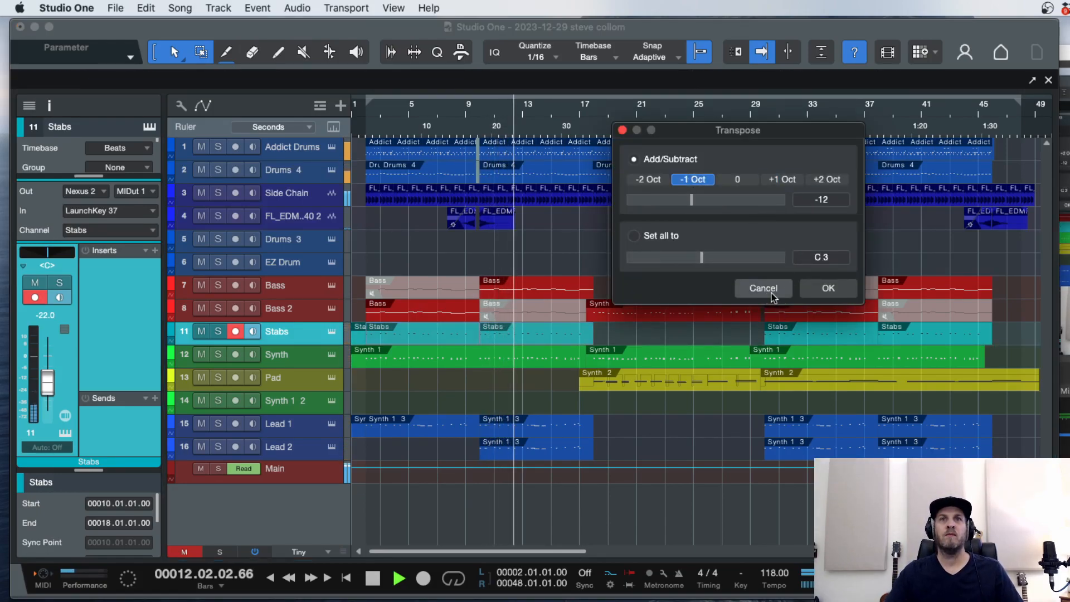
pyautogui.click(828, 288)
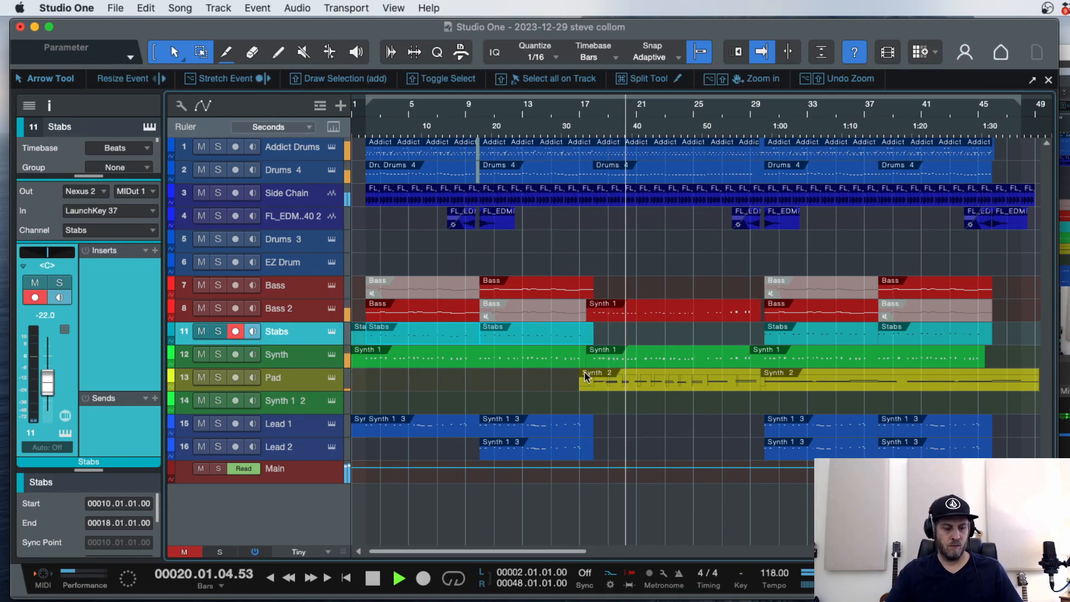
# Open the mixer and route the output of the FL_EDM..40 2 effects channel to the DRUMS bus.
pyautogui.press('F3')
pyautogui.hscroll(10, 881, 234)
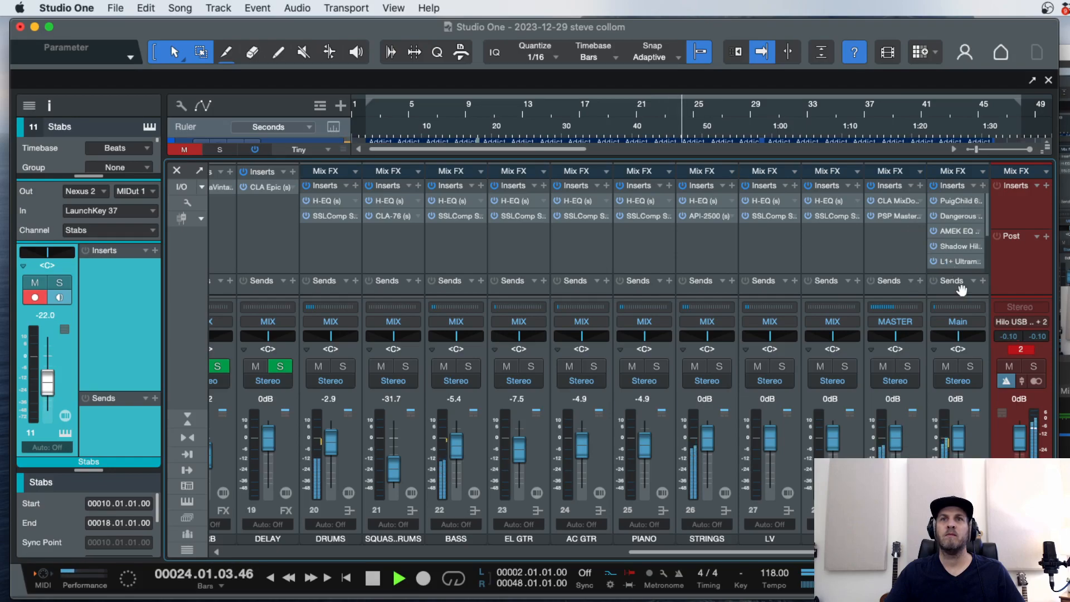
pyautogui.click(1021, 358)
pyautogui.click(1020, 350)
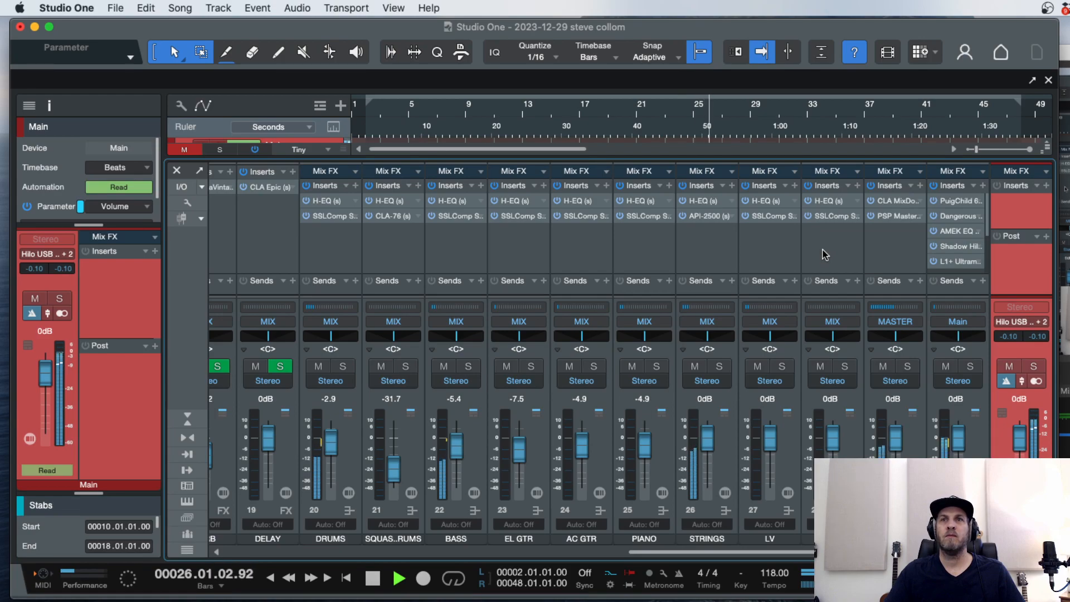
pyautogui.hscroll(-10, 824, 255)
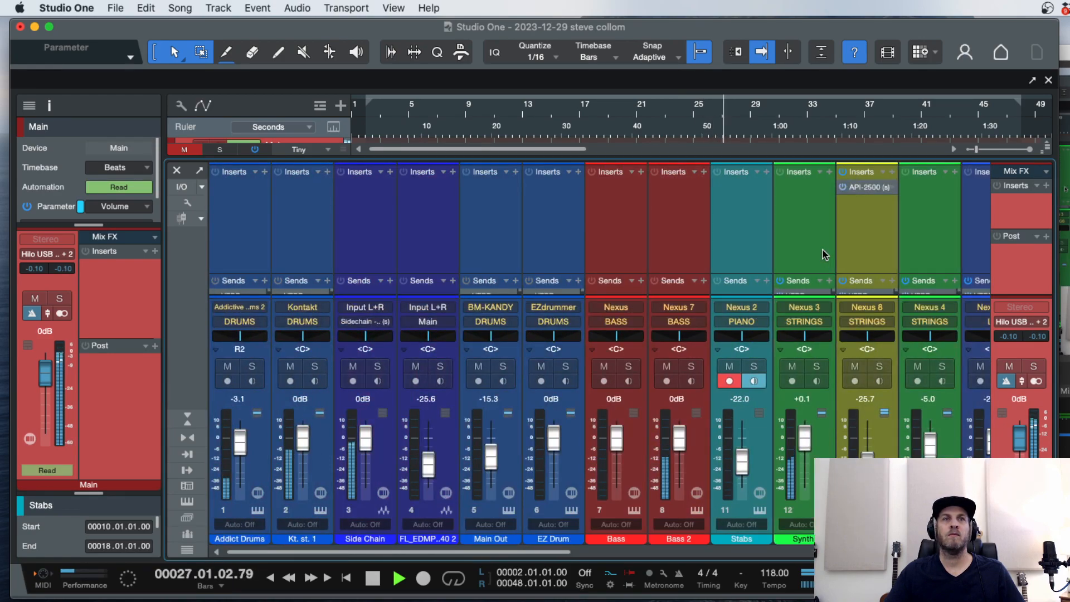
pyautogui.click(427, 323)
pyautogui.click(440, 382)
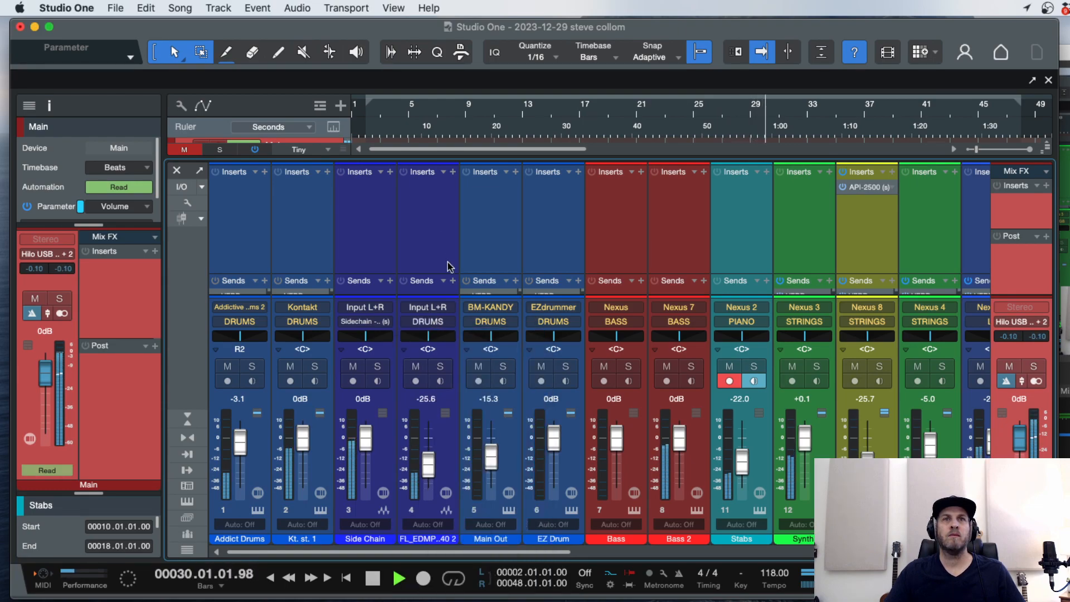
pyautogui.hscroll(3, 535, 243)
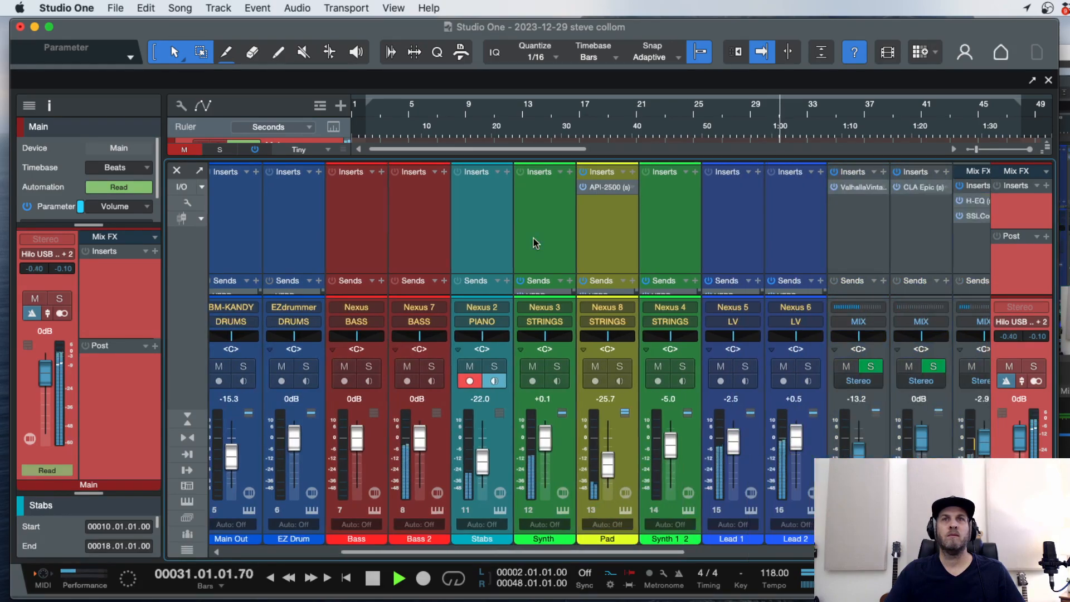
pyautogui.hscroll(2, 535, 243)
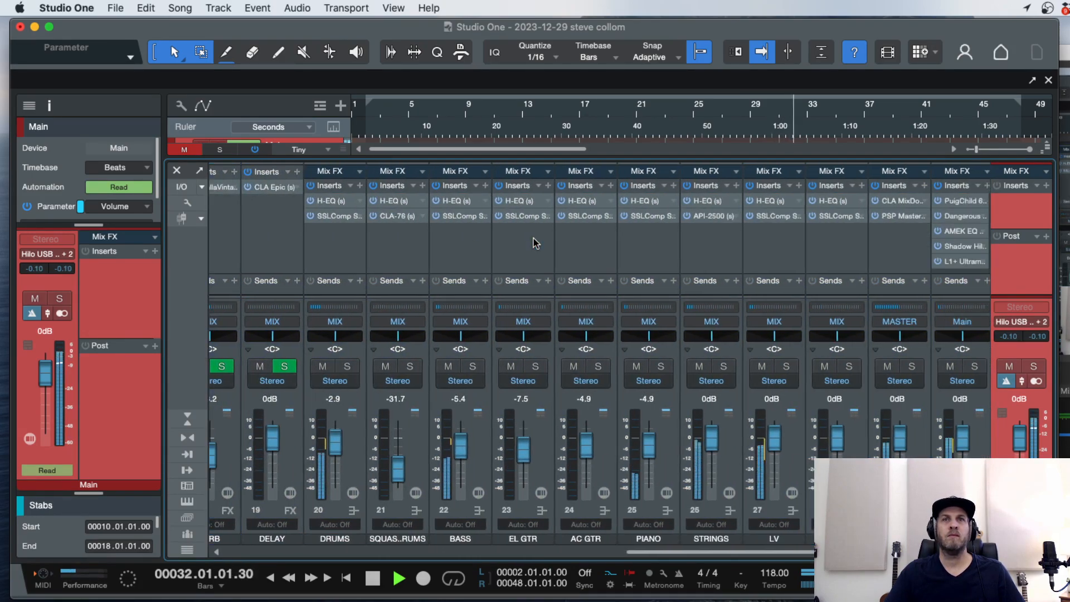
pyautogui.hscroll(-4, 535, 243)
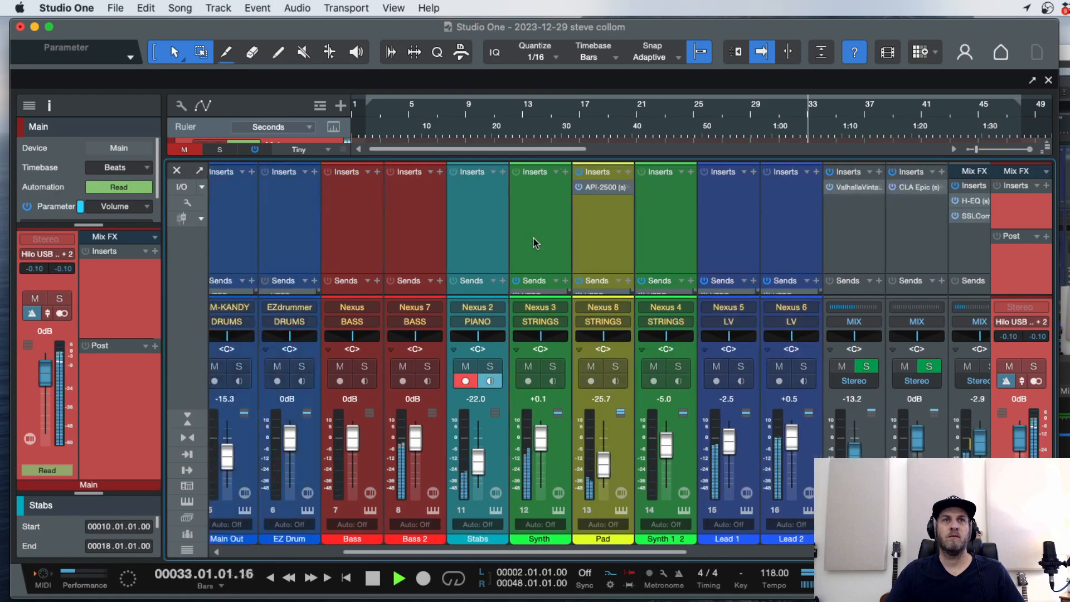
# Return to the arrangement and transpose the Stabs event starting at bar 38 down one octave (-12).
pyautogui.press('F2')
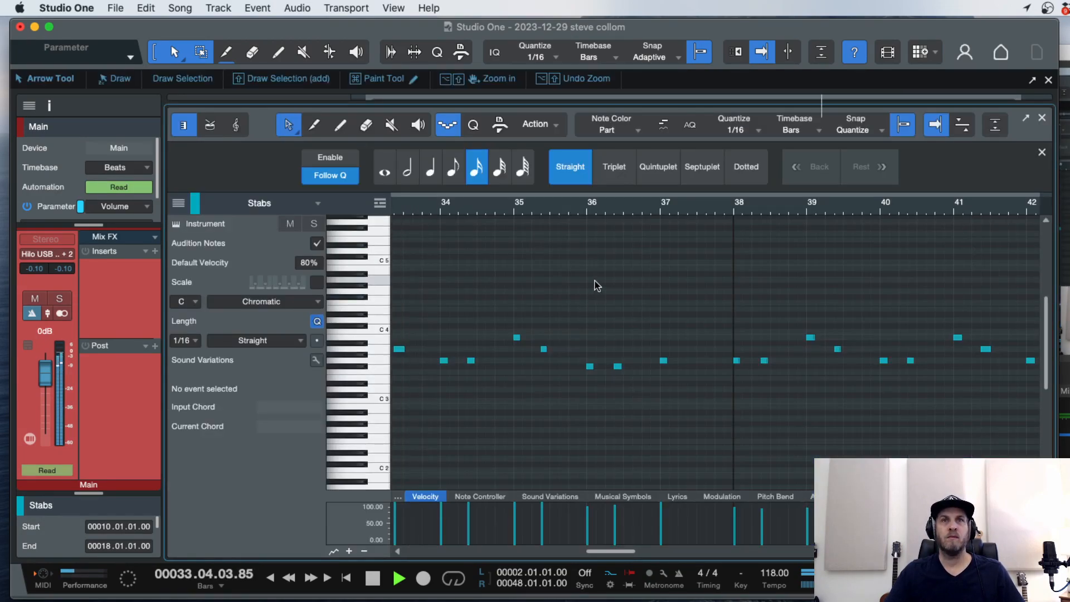
pyautogui.press('F3')
pyautogui.press('F3')
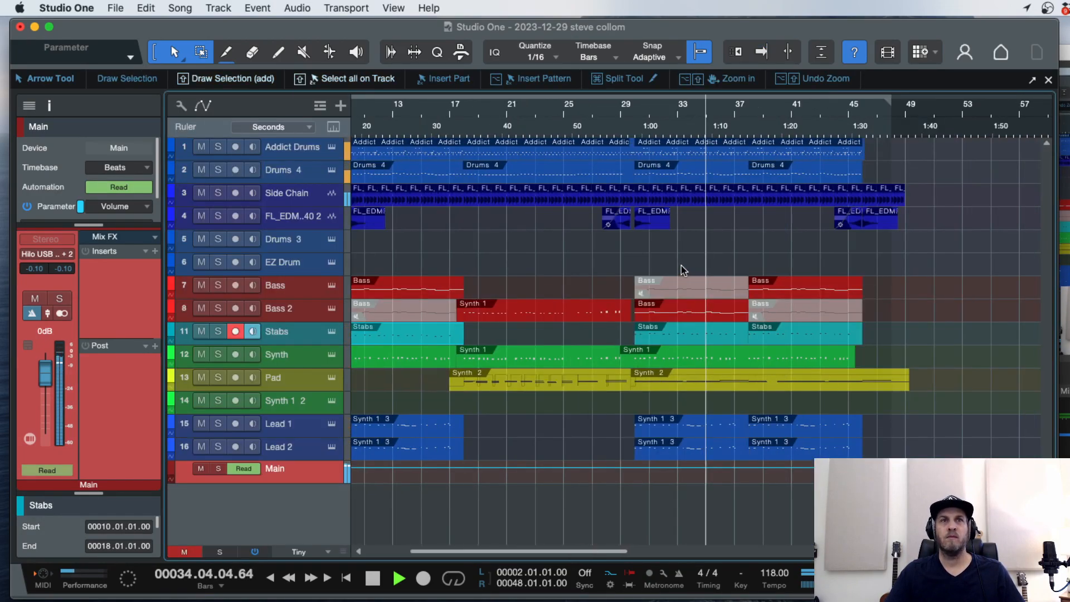
pyautogui.click(897, 338)
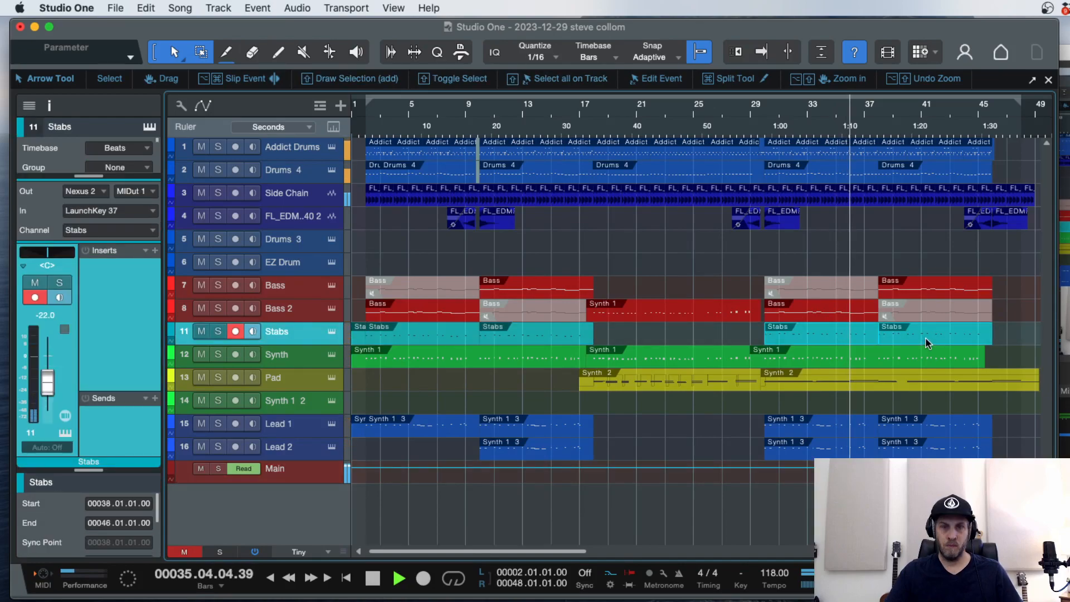
pyautogui.press('super+t')
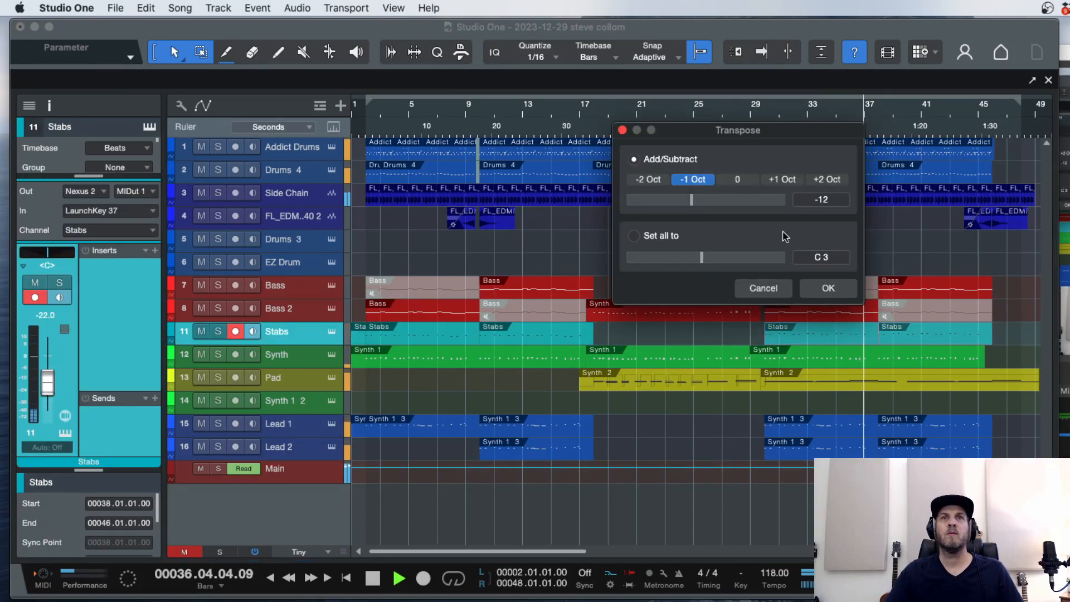
pyautogui.click(827, 288)
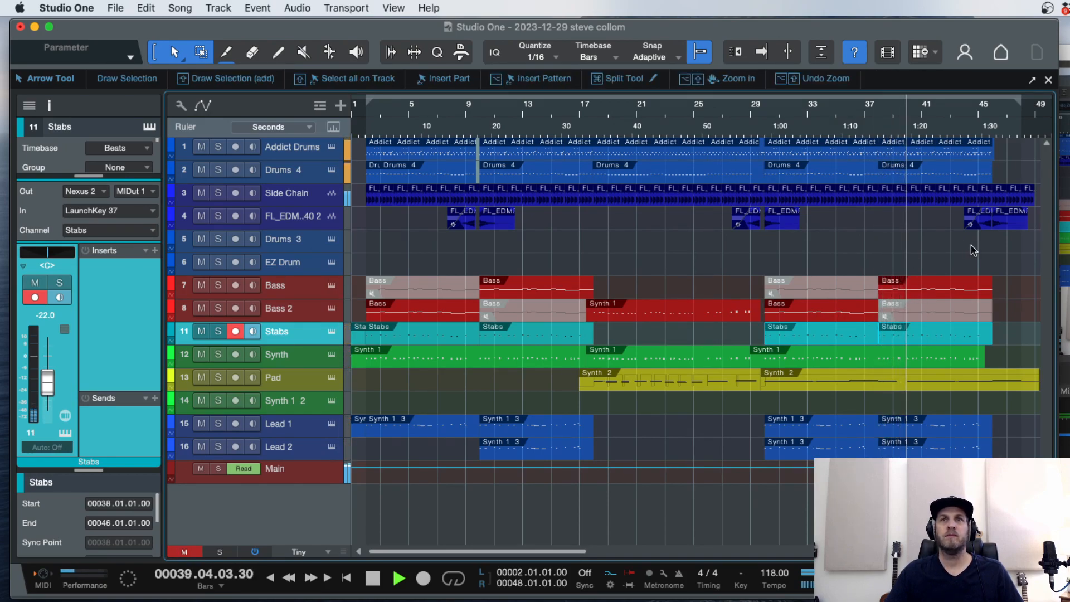
# Listen to the song's ending while examining the events around bars 40 to 48, and stop playback.
pyautogui.hscroll(10, 970, 245)
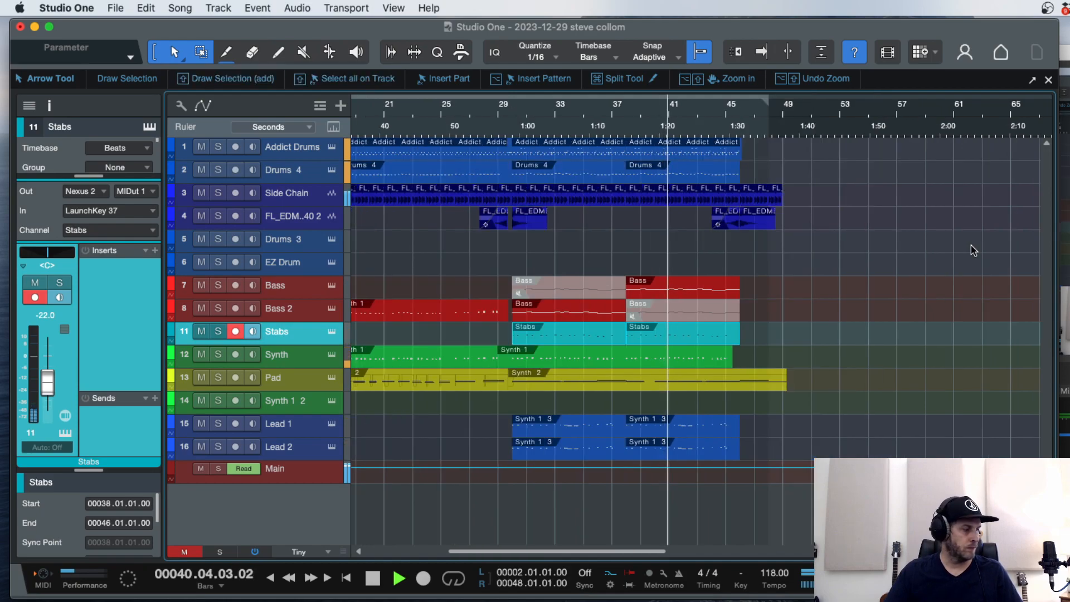
pyautogui.press('e')
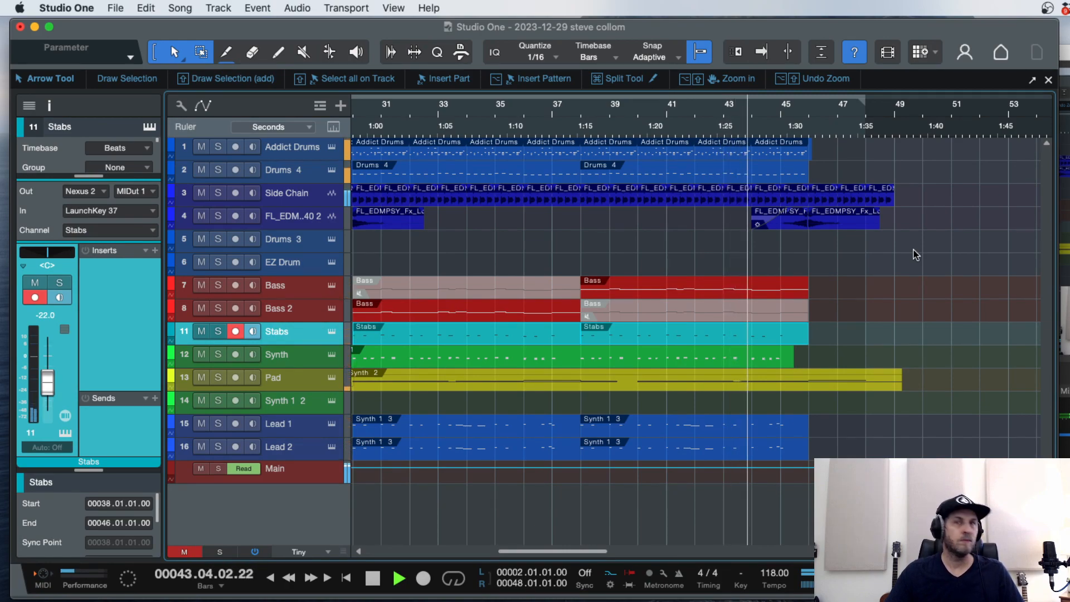
pyautogui.press('e')
pyautogui.press('e')
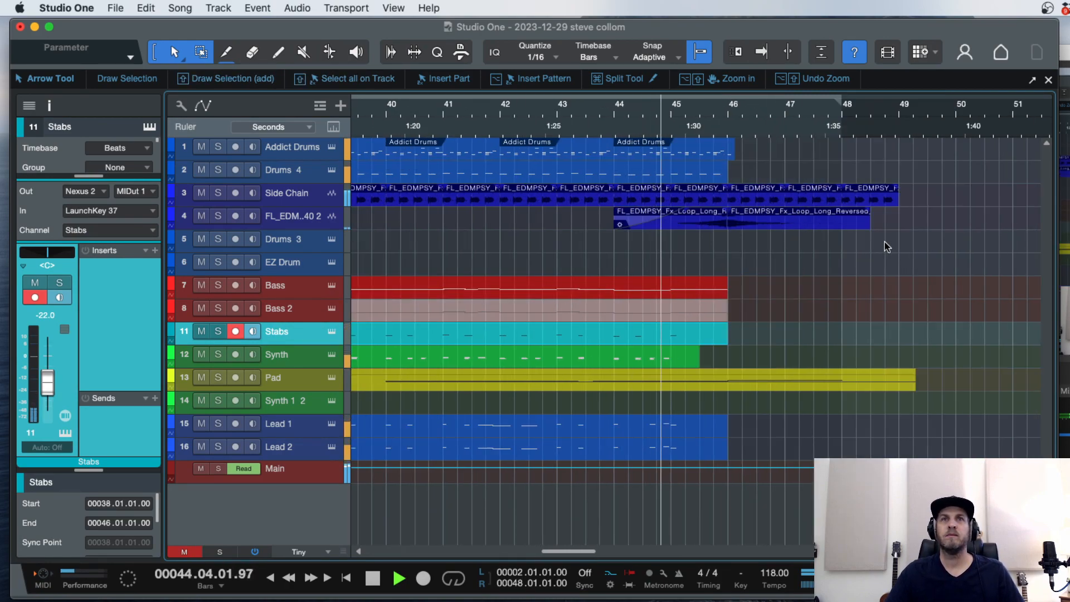
pyautogui.press('e')
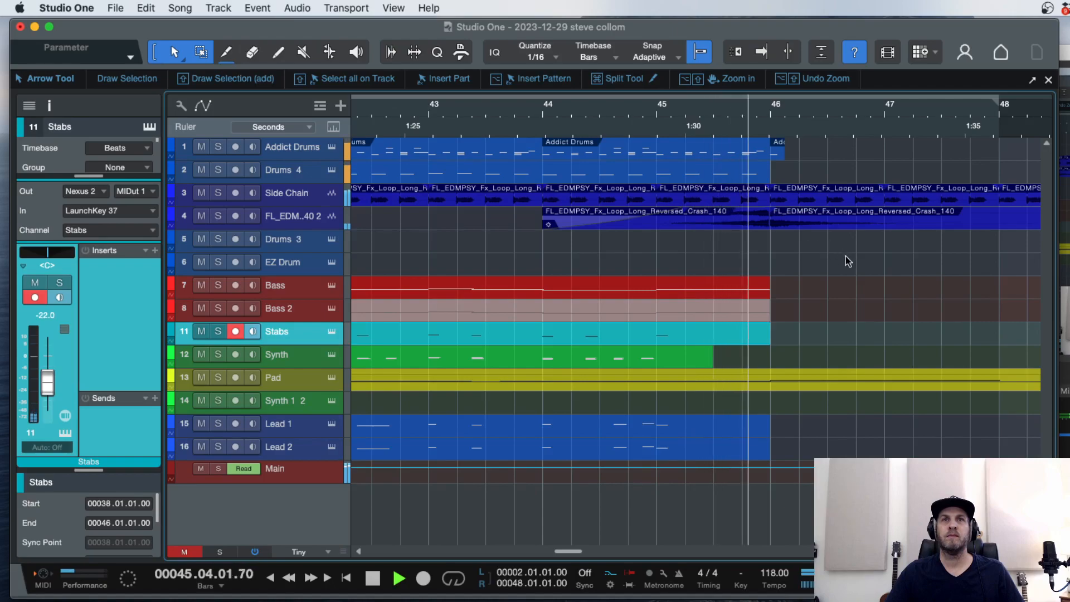
pyautogui.press('w')
pyautogui.press('w')
pyautogui.press('w')
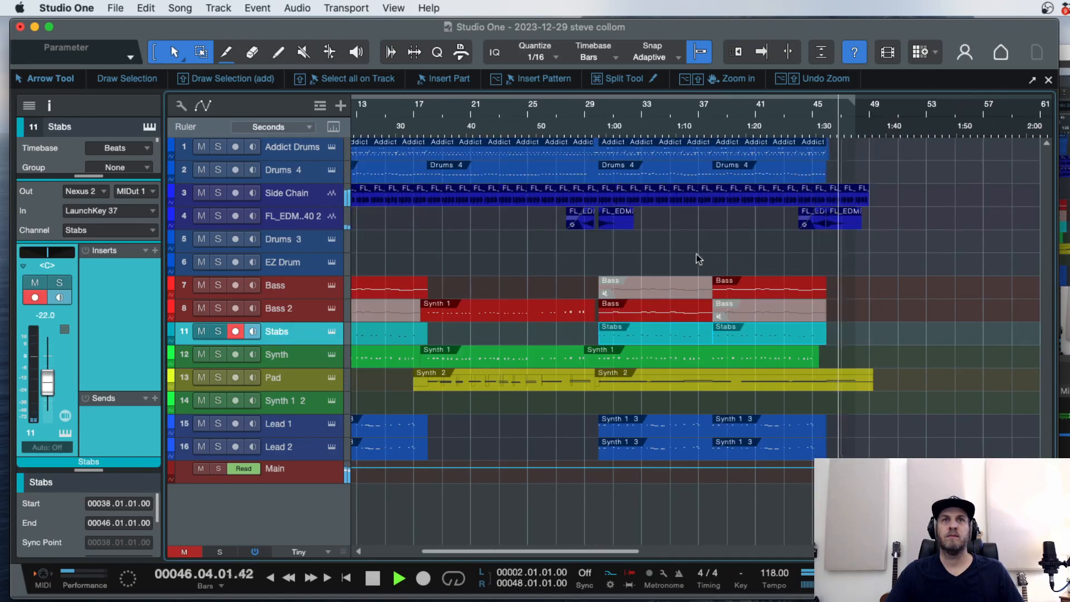
pyautogui.press('w')
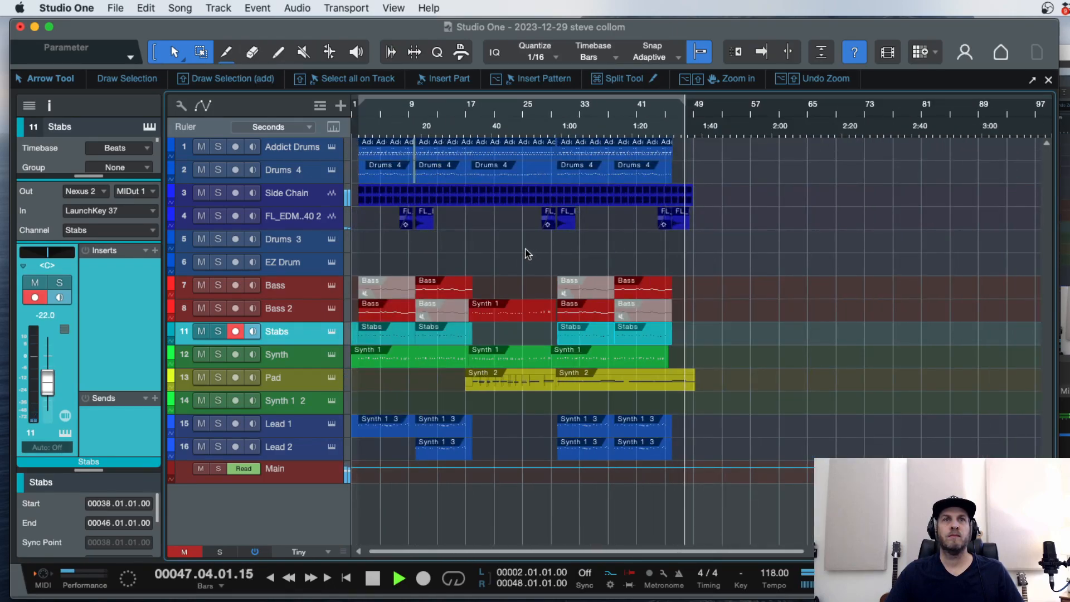
pyautogui.press('space')
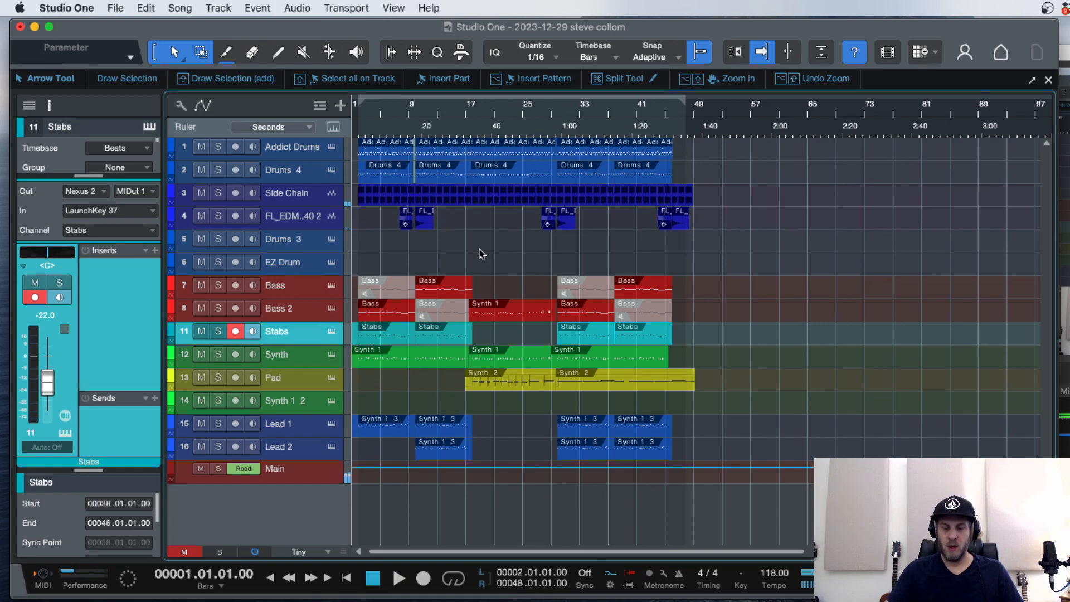
# Add an empty instrument track directly below the Stabs track that uses the same Nexus 2 instrument.
pyautogui.press('e')
pyautogui.press('e')
pyautogui.press('e')
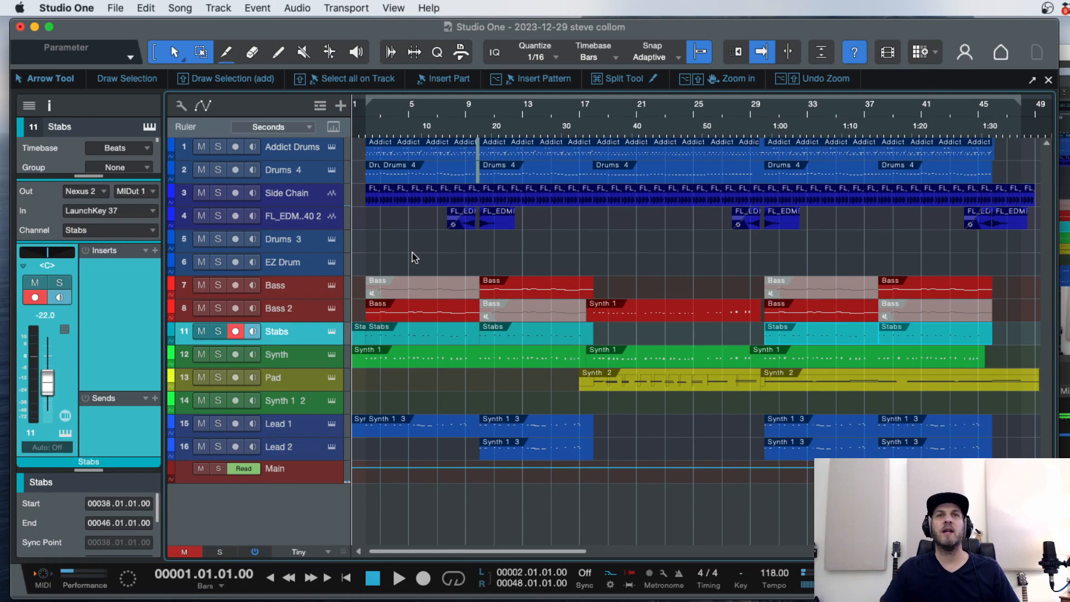
pyautogui.click(429, 333)
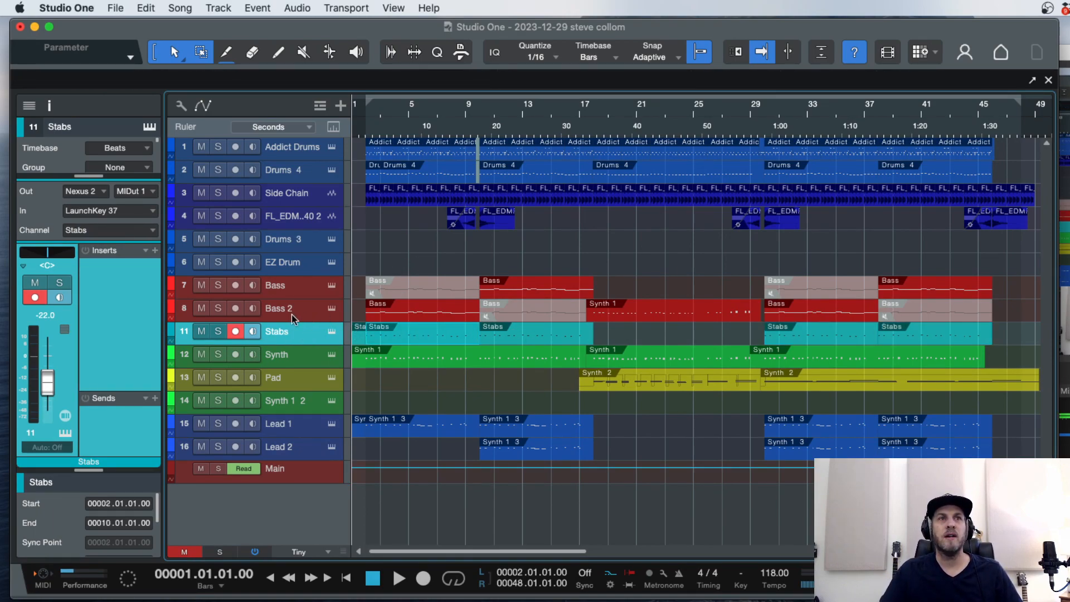
pyautogui.click(534, 332)
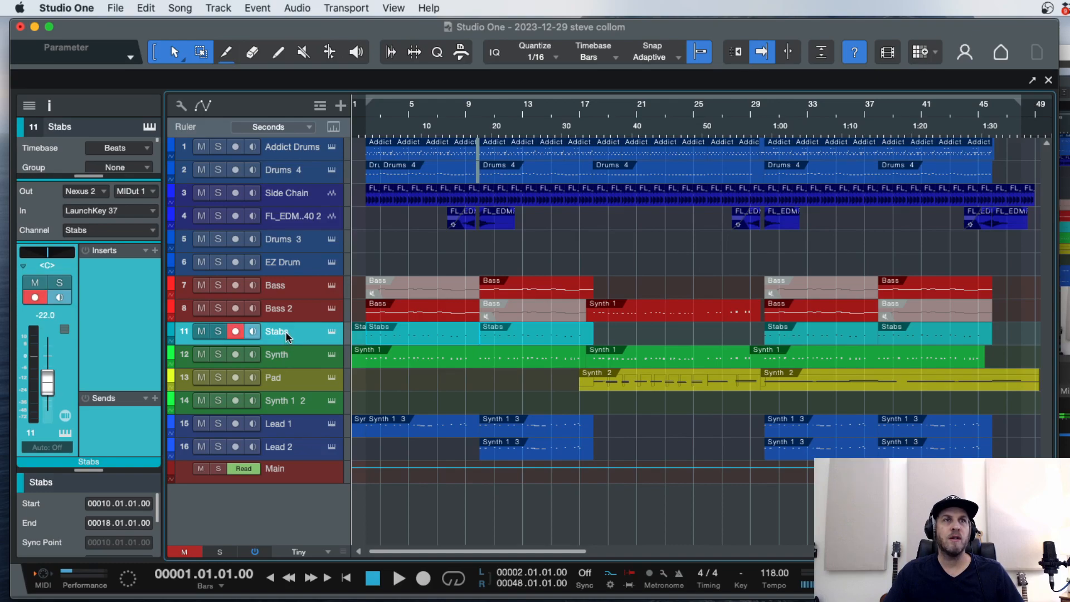
pyautogui.moveTo(287, 335); pyautogui.dragTo(287, 346)
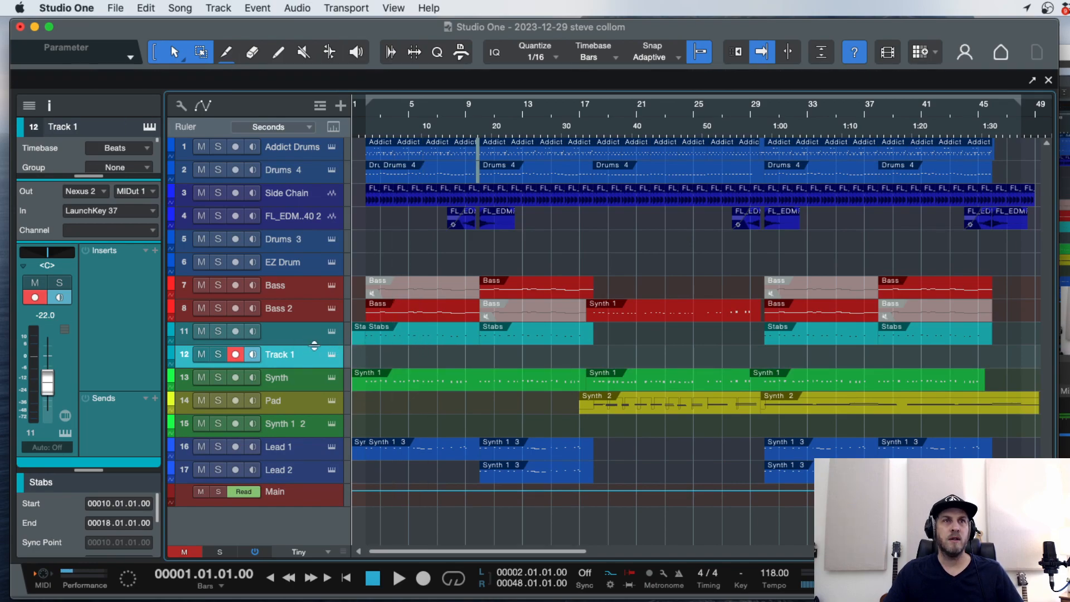
pyautogui.press('super+z')
pyautogui.click(299, 333)
pyautogui.moveTo(290, 332); pyautogui.dragTo(291, 349)
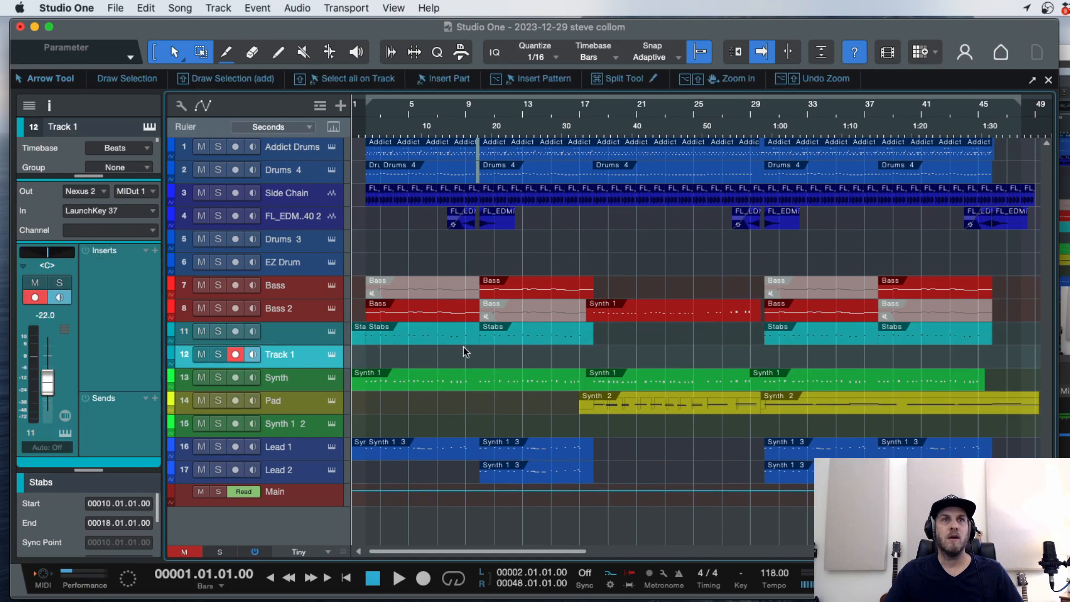
# Merge all the Stabs events into one continuous part and copy it onto Track 1 directly below.
pyautogui.click(438, 357)
pyautogui.press('w')
pyautogui.moveTo(726, 332); pyautogui.dragTo(379, 356)
pyautogui.press('g')
pyautogui.click(291, 357)
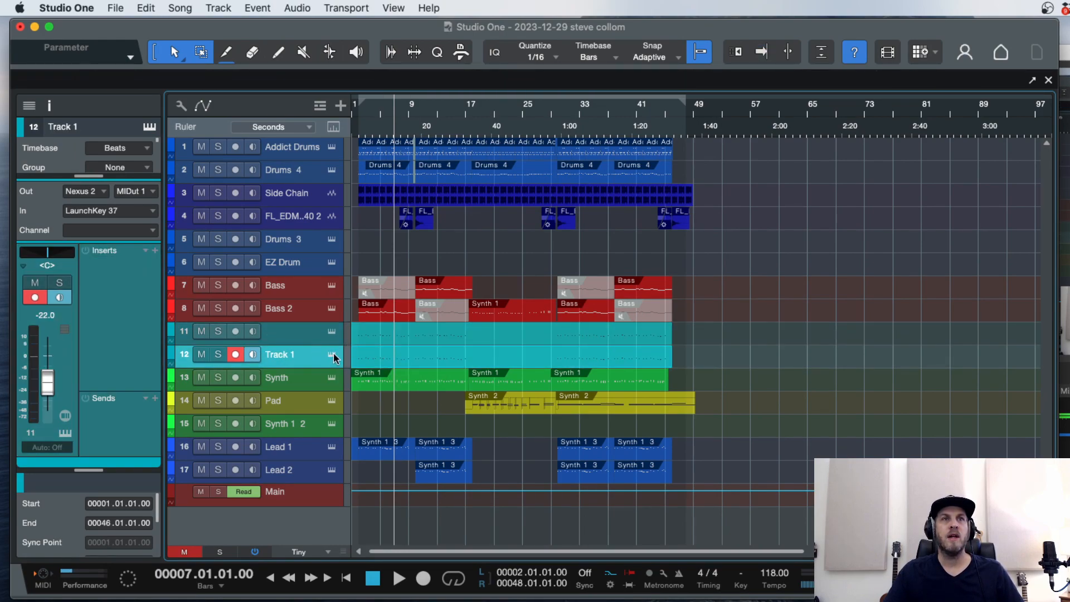
# Open Track 1's Nexus 2 instrument, audition the Synth presets in the Chillout Lounge folder, and load Short Saw.
pyautogui.click(333, 357)
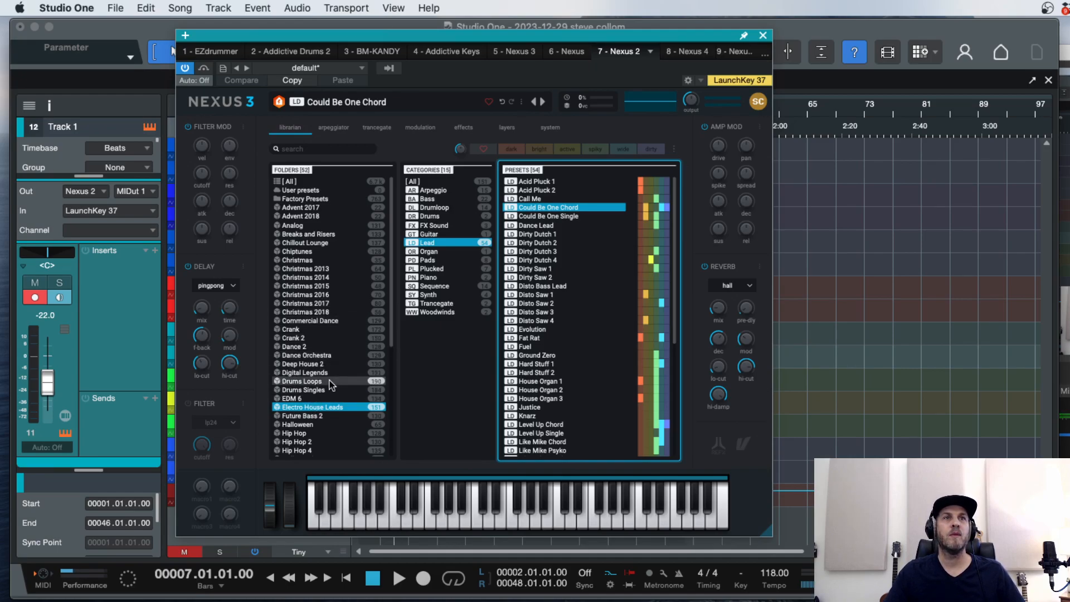
pyautogui.click(307, 243)
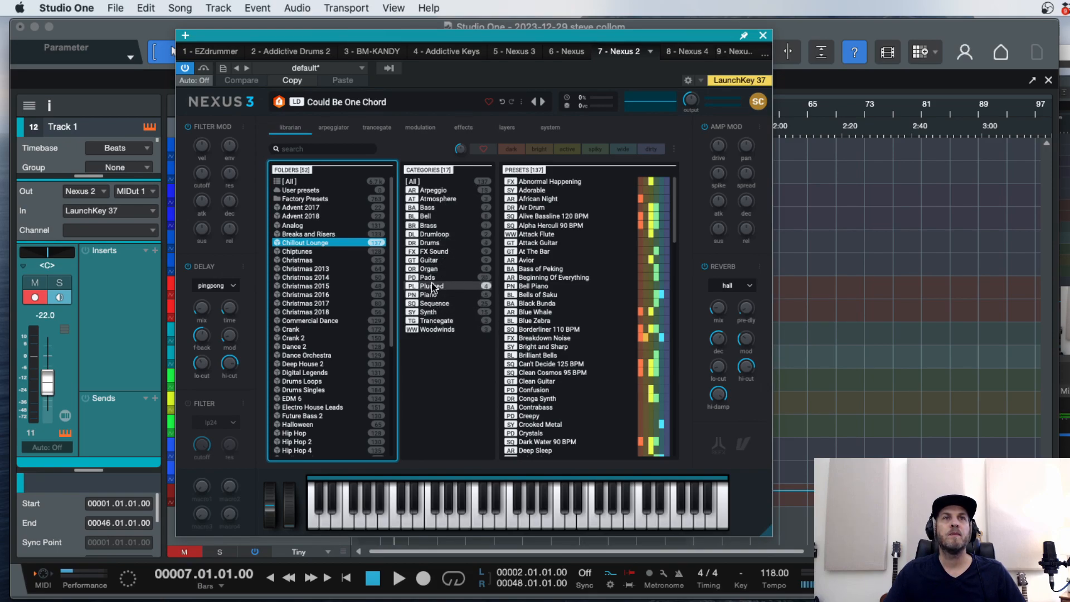
pyautogui.click(436, 313)
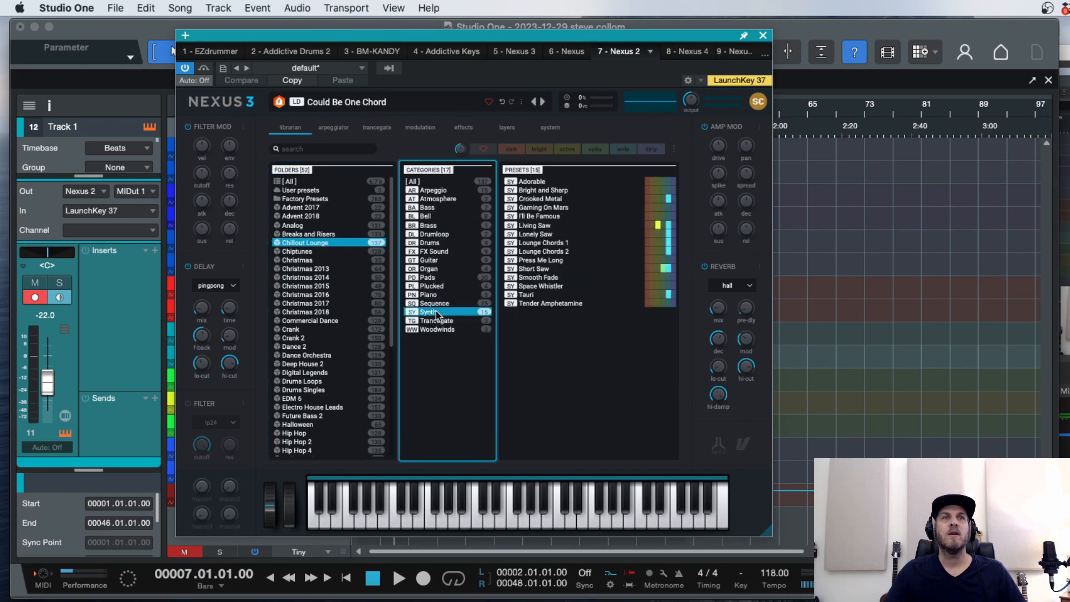
pyautogui.click(544, 190)
pyautogui.click(540, 208)
pyautogui.click(539, 216)
pyautogui.click(538, 225)
pyautogui.click(537, 234)
pyautogui.click(536, 243)
pyautogui.click(536, 251)
pyautogui.click(535, 260)
pyautogui.click(537, 286)
pyautogui.click(534, 271)
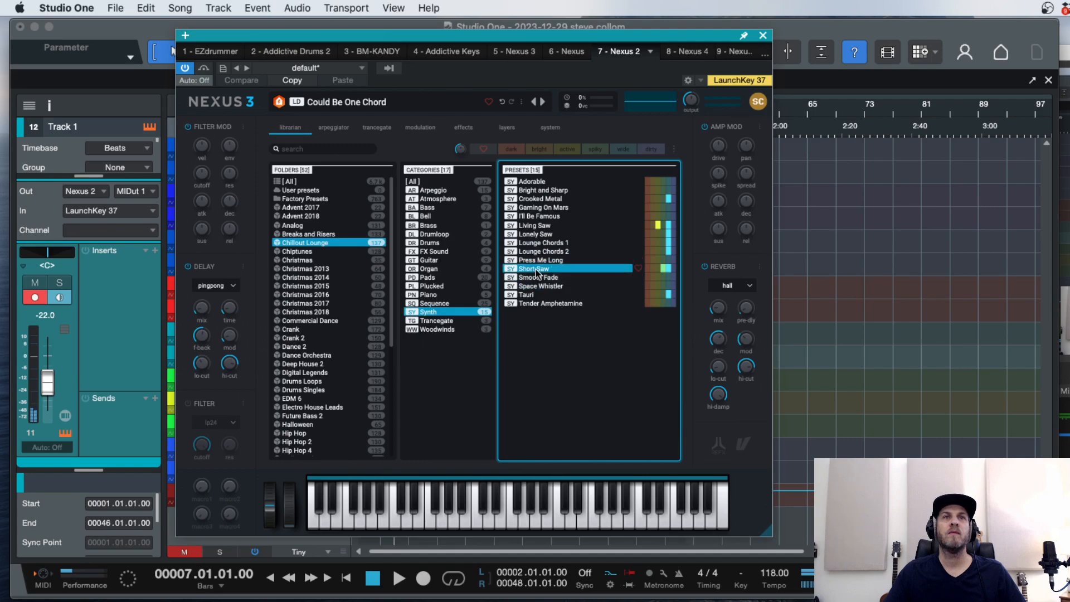
pyautogui.click(764, 36)
# Play the song, soloing Track 1 and the Stabs track together before unsoloing both, and disarm Track 1.
pyautogui.press('space')
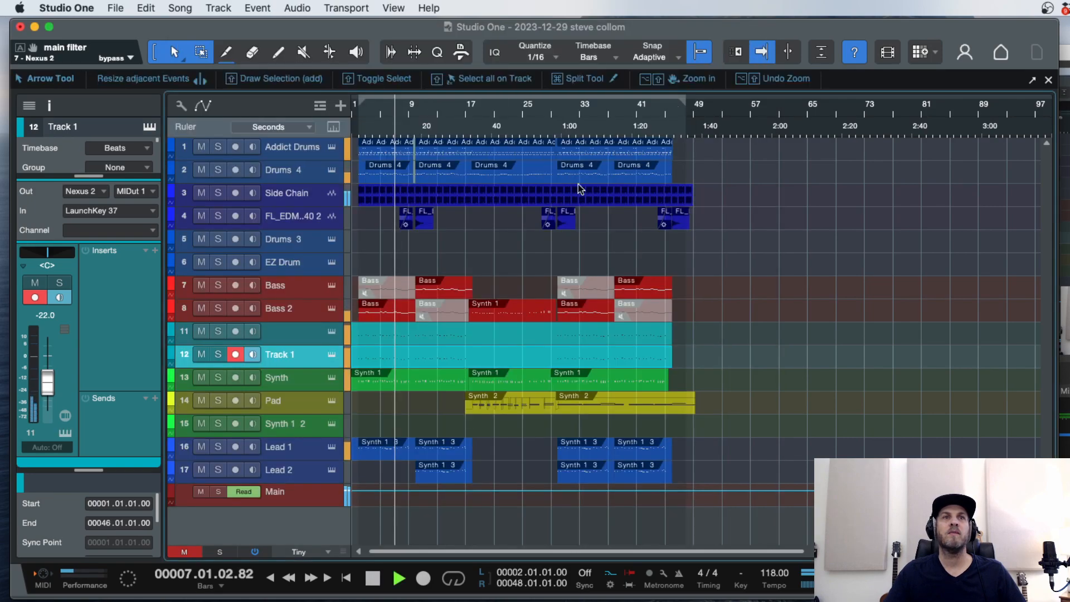
pyautogui.click(218, 354)
pyautogui.click(219, 332)
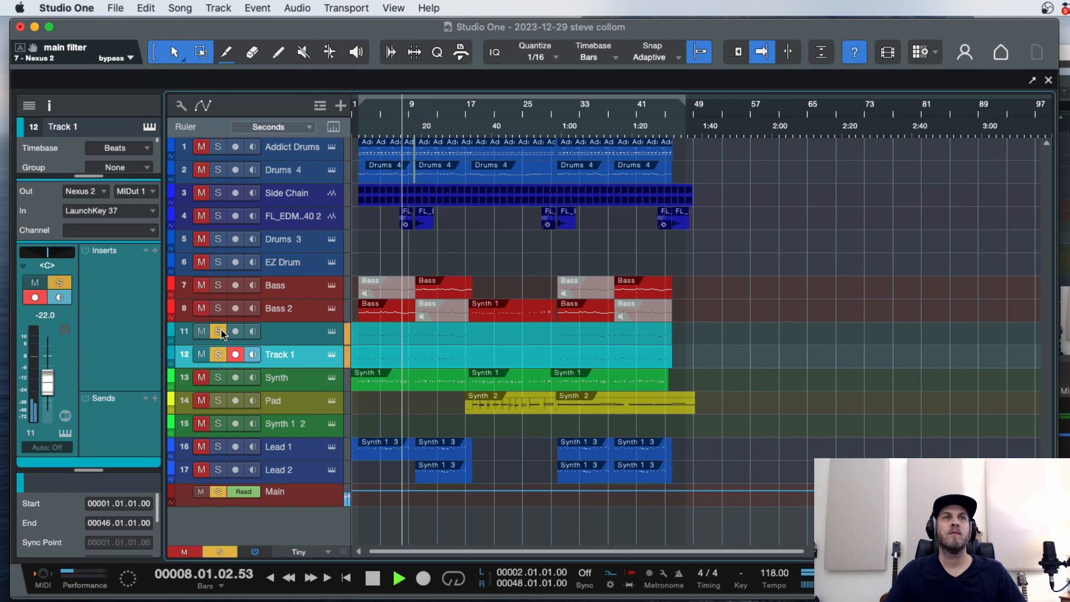
pyautogui.click(217, 354)
pyautogui.click(219, 331)
pyautogui.click(235, 354)
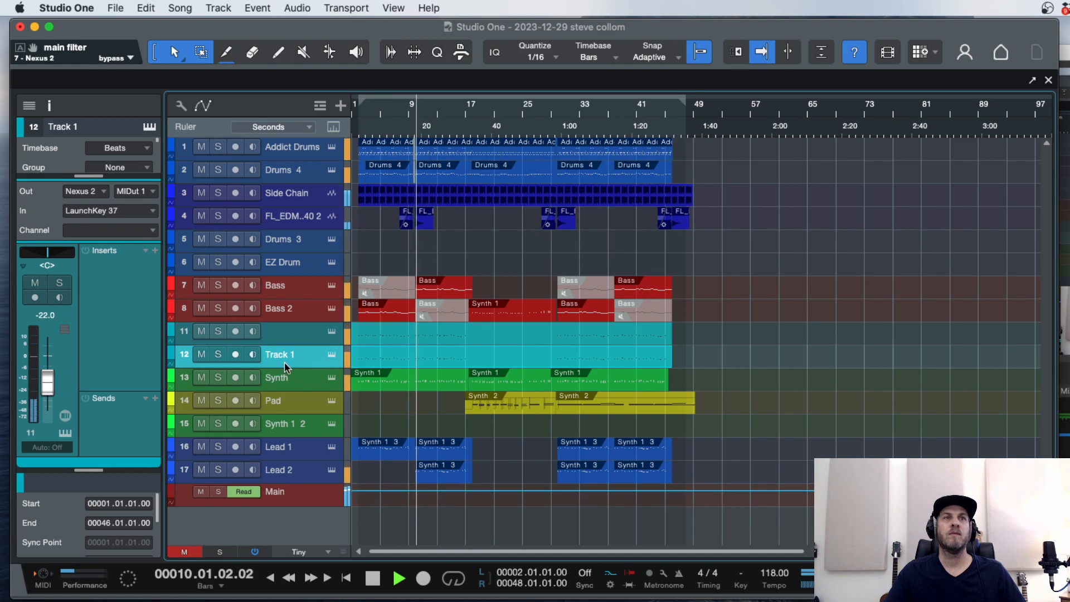
# Enlarge Track 1 to show its volume slider, set it to -8.0 dB, and solo Track 1 and the Stabs track.
pyautogui.moveTo(295, 367); pyautogui.dragTo(292, 382)
pyautogui.moveTo(229, 369)
pyautogui.mouseDown()
pyautogui.moveTo(264, 369)
pyautogui.moveTo(248, 368)
pyautogui.mouseUp()
pyautogui.click(217, 357)
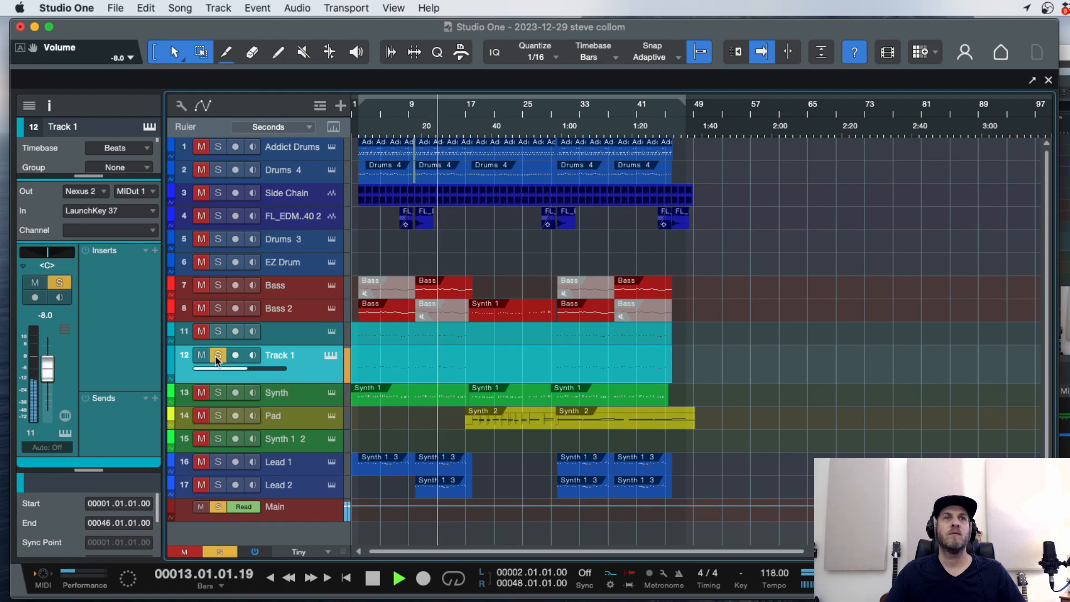
pyautogui.click(218, 332)
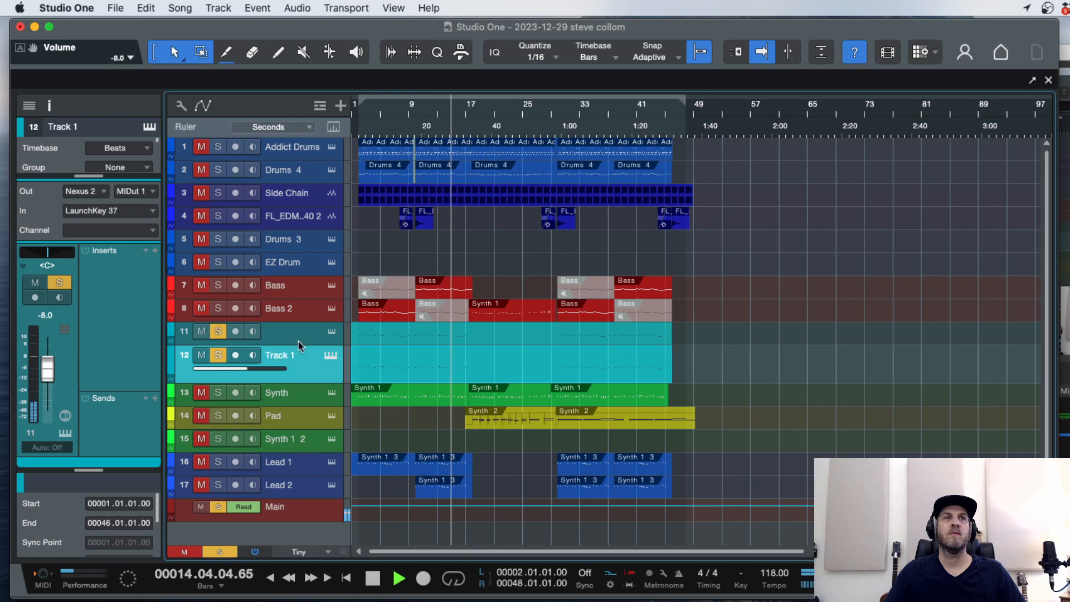
# Enlarge the Stabs and Track 1 headers to show their instrument selectors, and set their shared volume to -3.3 dB.
pyautogui.moveTo(249, 368); pyautogui.dragTo(233, 368)
pyautogui.moveTo(287, 343); pyautogui.dragTo(265, 348)
pyautogui.click(301, 383)
pyautogui.click(302, 354)
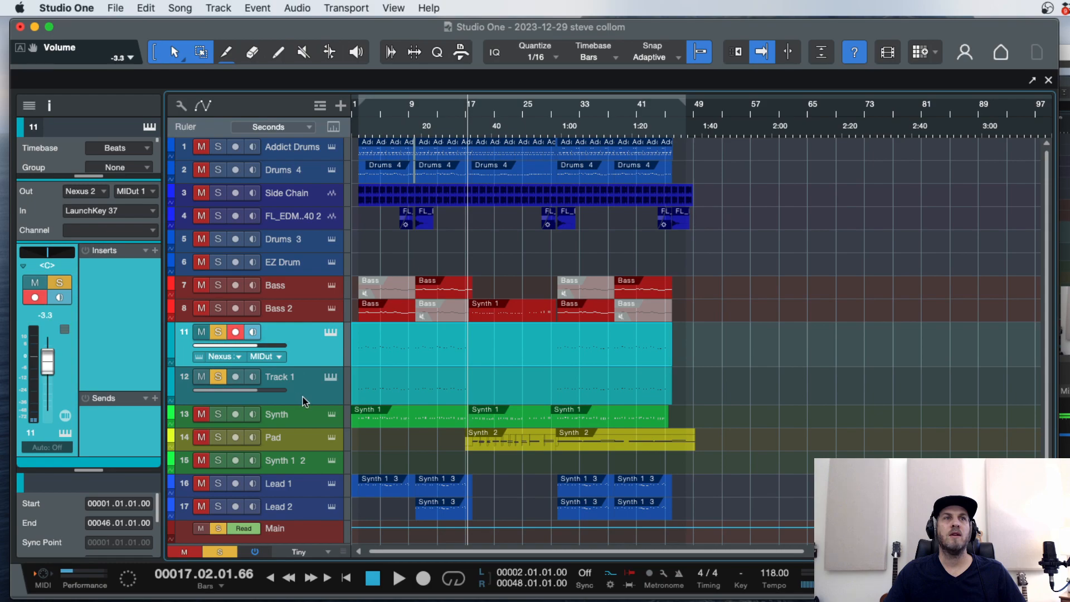
pyautogui.click(303, 401)
pyautogui.click(306, 351)
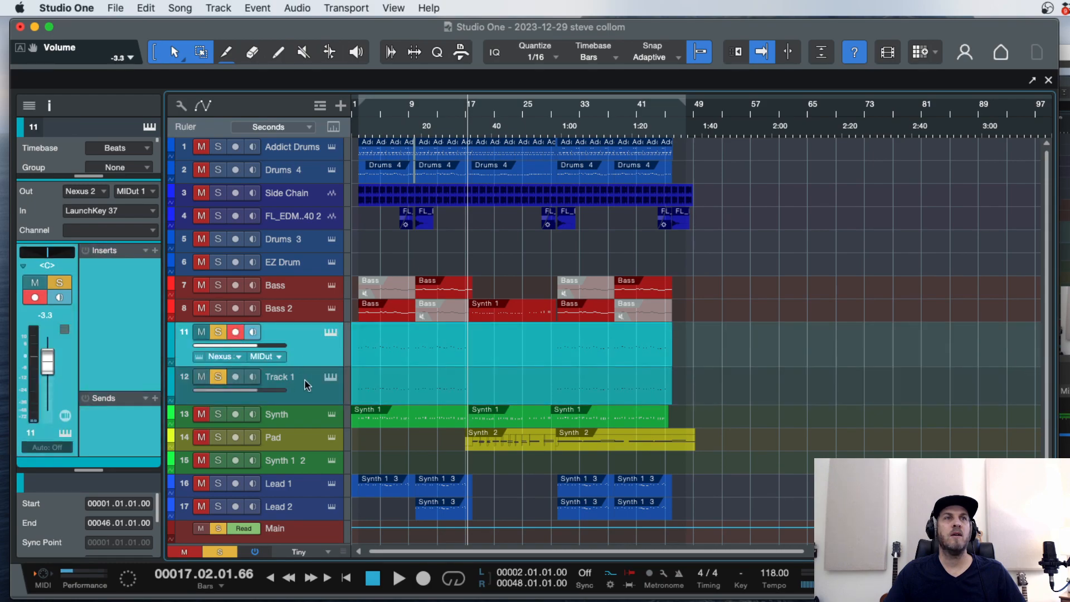
pyautogui.moveTo(305, 403); pyautogui.dragTo(304, 422)
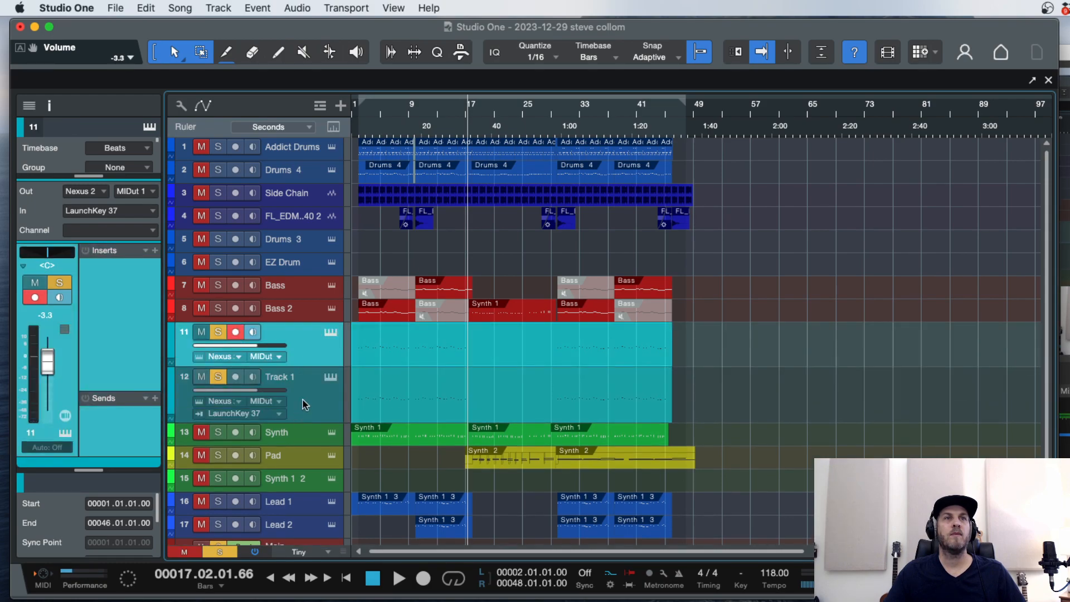
# Play the two soloed tracks from bar 9, set the shared volume to -3.8 dB, and stop playback.
pyautogui.press('space')
pyautogui.click(411, 112)
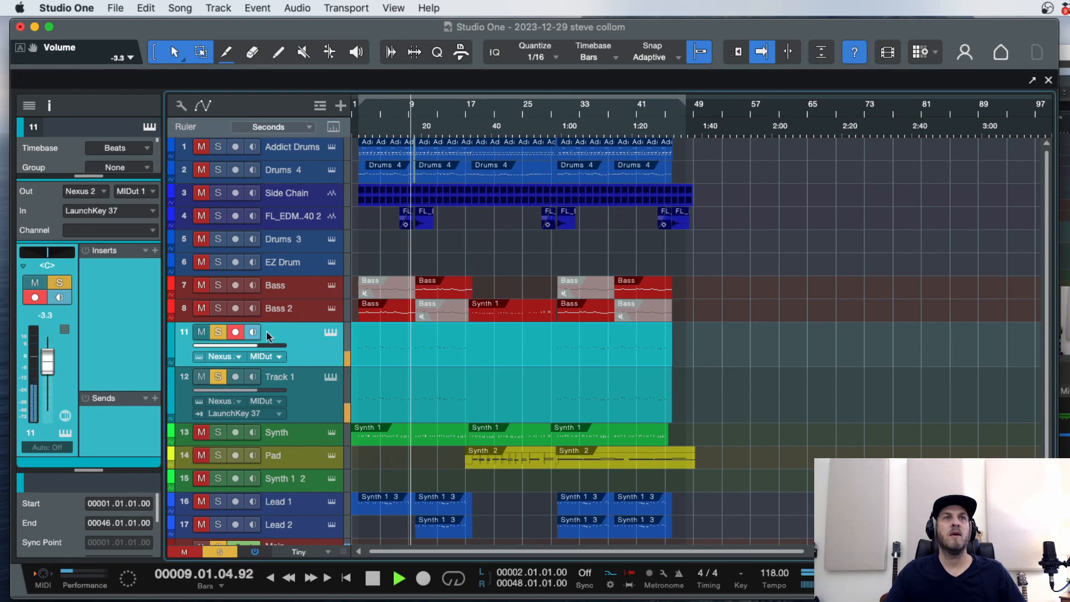
pyautogui.moveTo(257, 345)
pyautogui.mouseDown()
pyautogui.moveTo(274, 350)
pyautogui.moveTo(257, 350)
pyautogui.mouseUp()
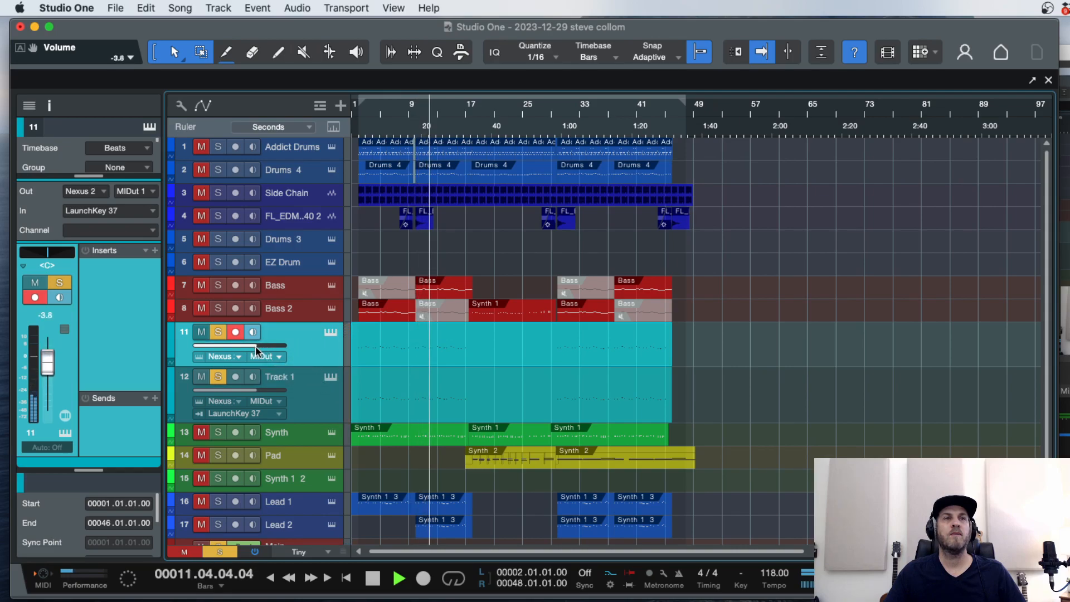
pyautogui.click(318, 402)
pyautogui.press('space')
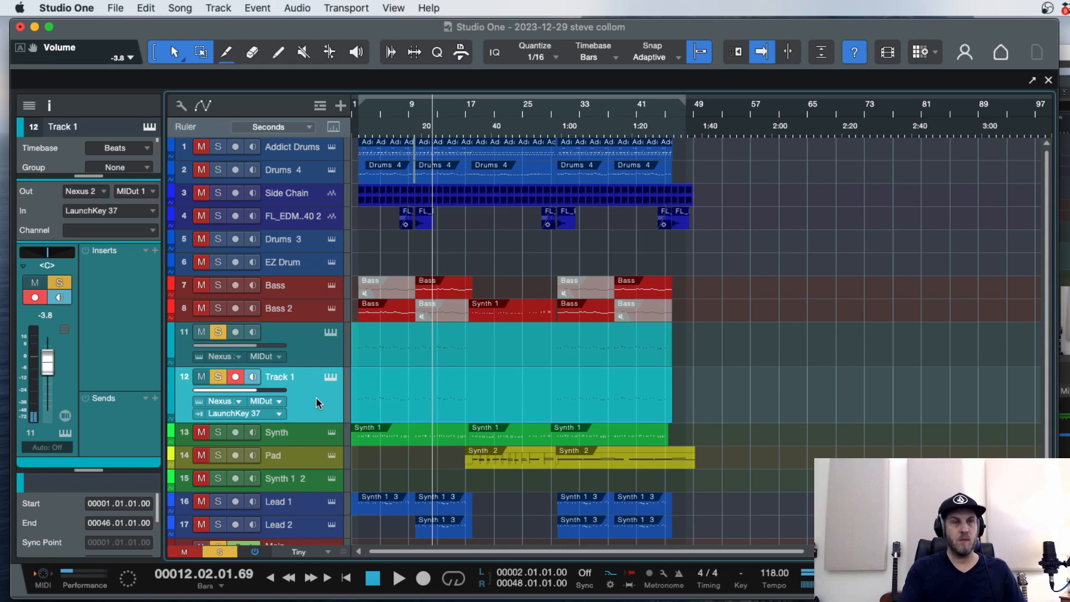
# Delete Track 1 and turn off solo and record arming on the Stabs track.
pyautogui.hotkey('shift', 't')
pyautogui.click(319, 338)
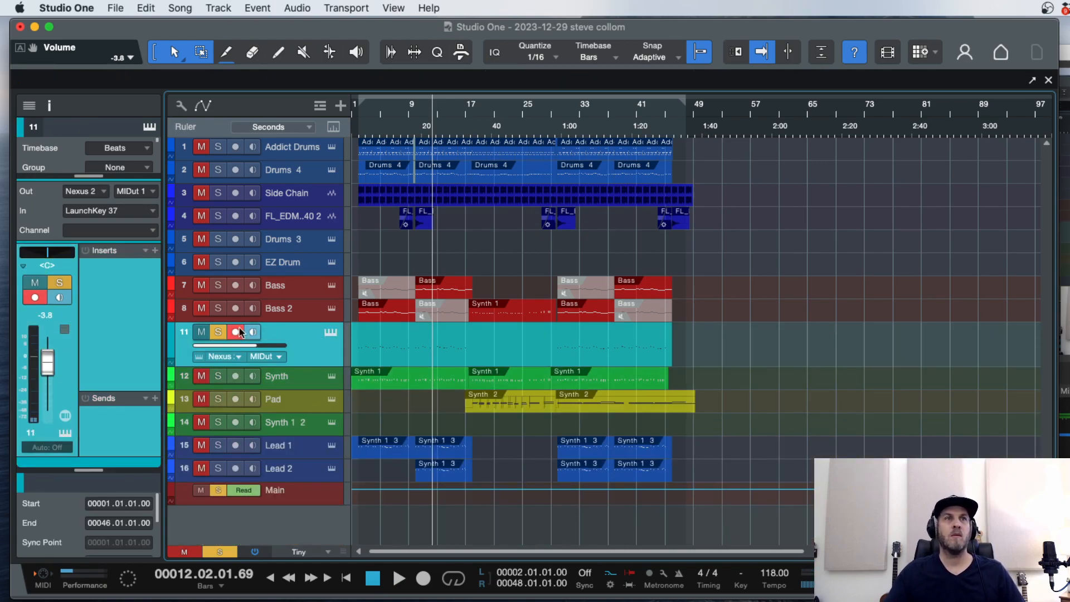
pyautogui.click(216, 335)
# Play the full mix from bar 5, set the Stabs track's volume to -6.1 dB, and stop playback.
pyautogui.press('space')
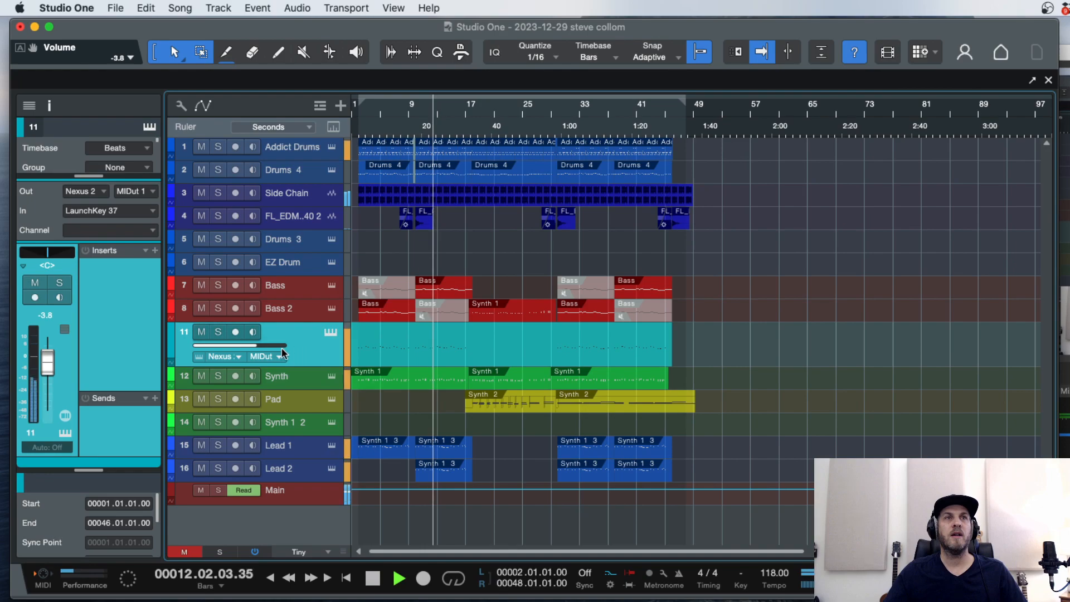
pyautogui.click(382, 123)
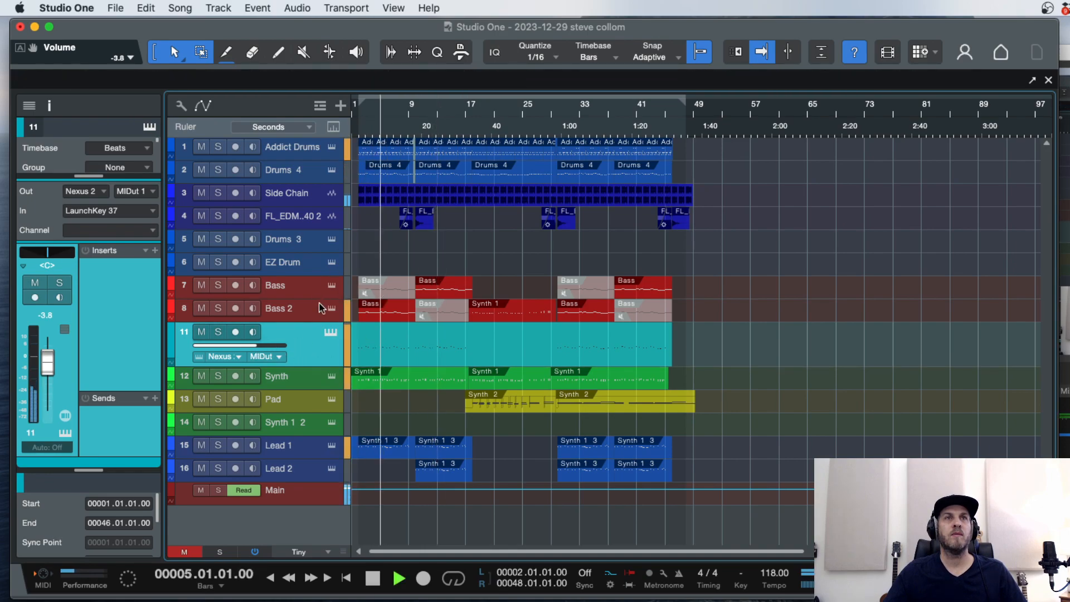
pyautogui.click(218, 333)
pyautogui.click(217, 332)
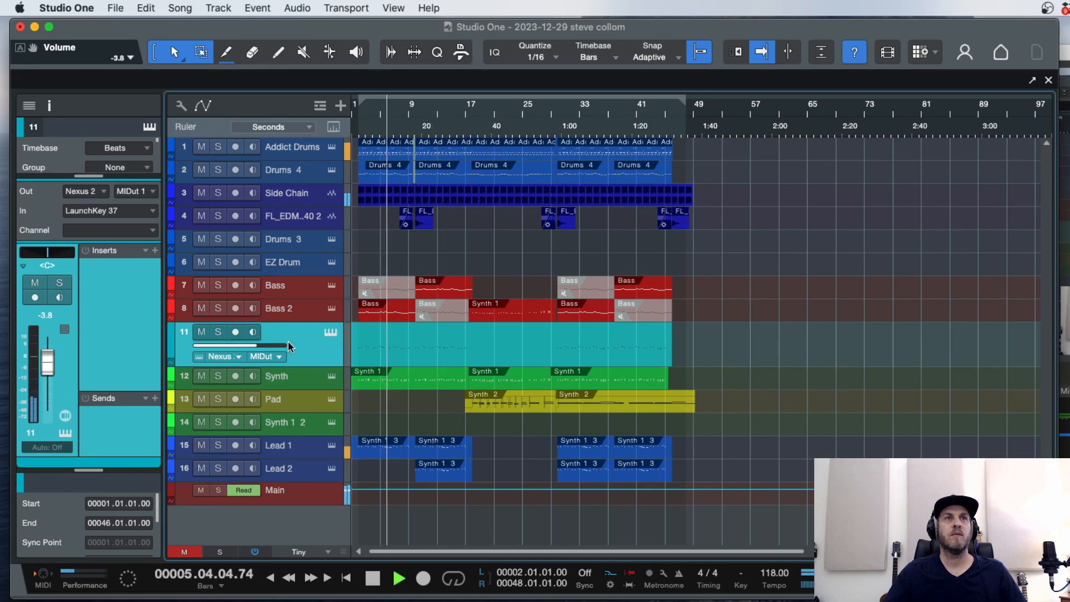
pyautogui.moveTo(257, 345); pyautogui.dragTo(250, 349)
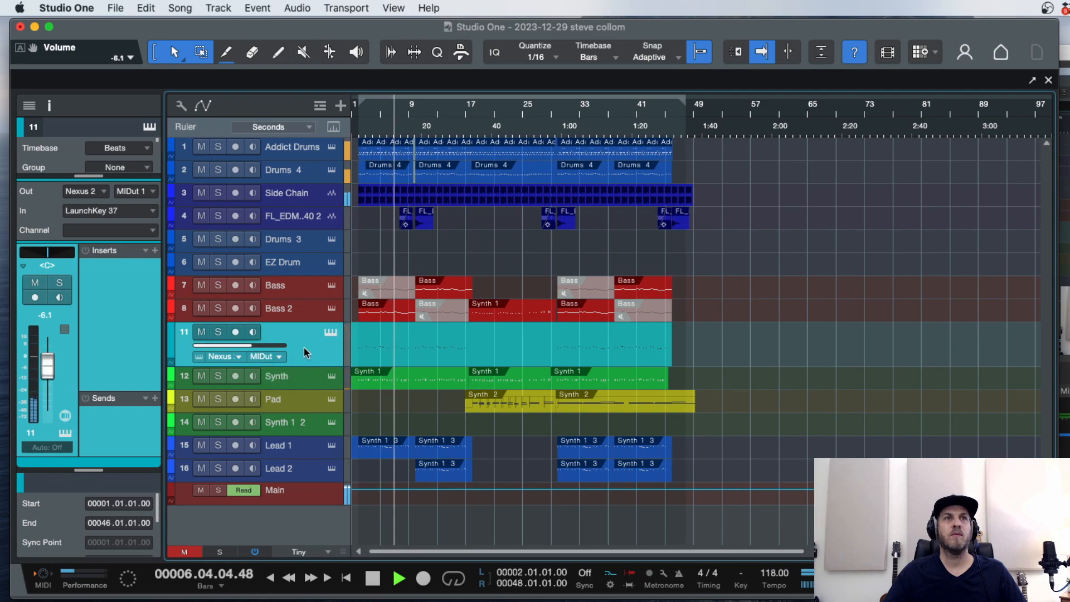
pyautogui.click(235, 332)
pyautogui.click(234, 332)
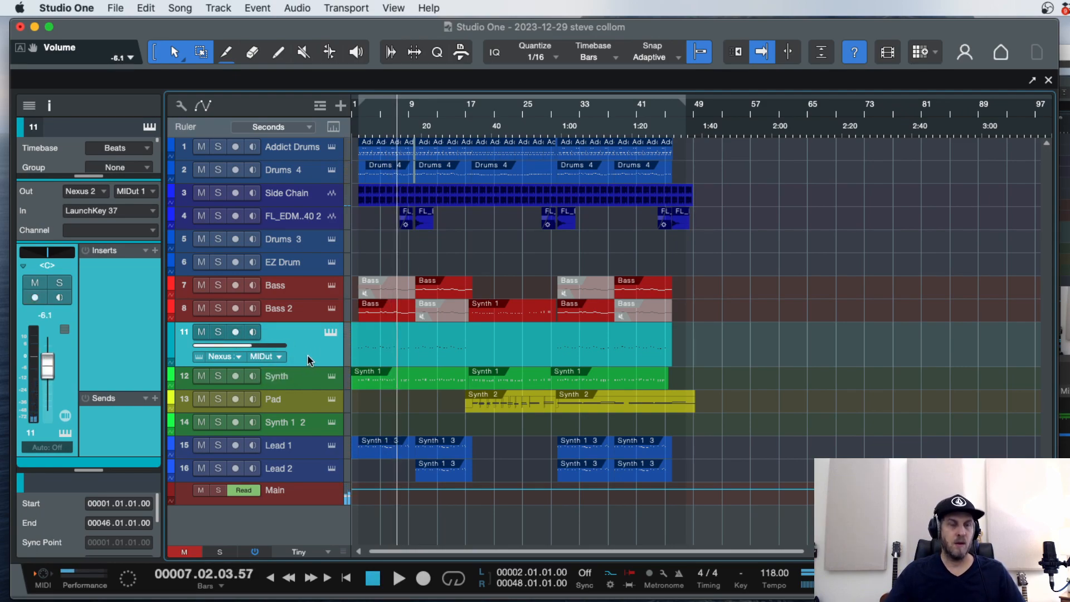
# Duplicate the Stabs track with its events and a separate Nexus instrument directly below, and set the copy's volume to -5.4 dB.
pyautogui.moveTo(306, 350); pyautogui.dragTo(310, 375)
pyautogui.press('super+z')
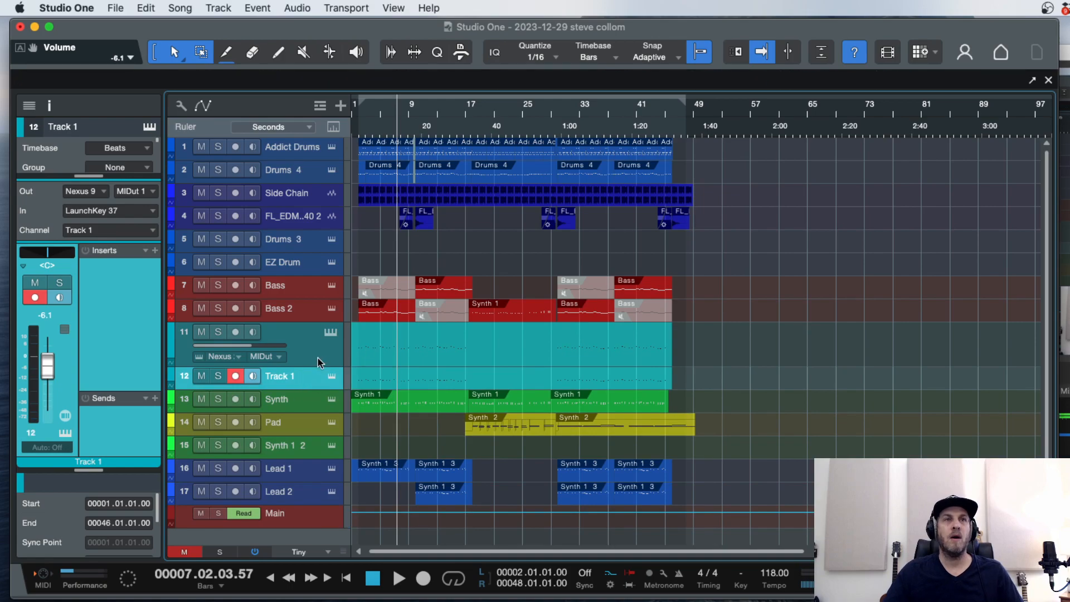
pyautogui.moveTo(306, 391); pyautogui.dragTo(305, 416)
pyautogui.moveTo(249, 391); pyautogui.dragTo(259, 391)
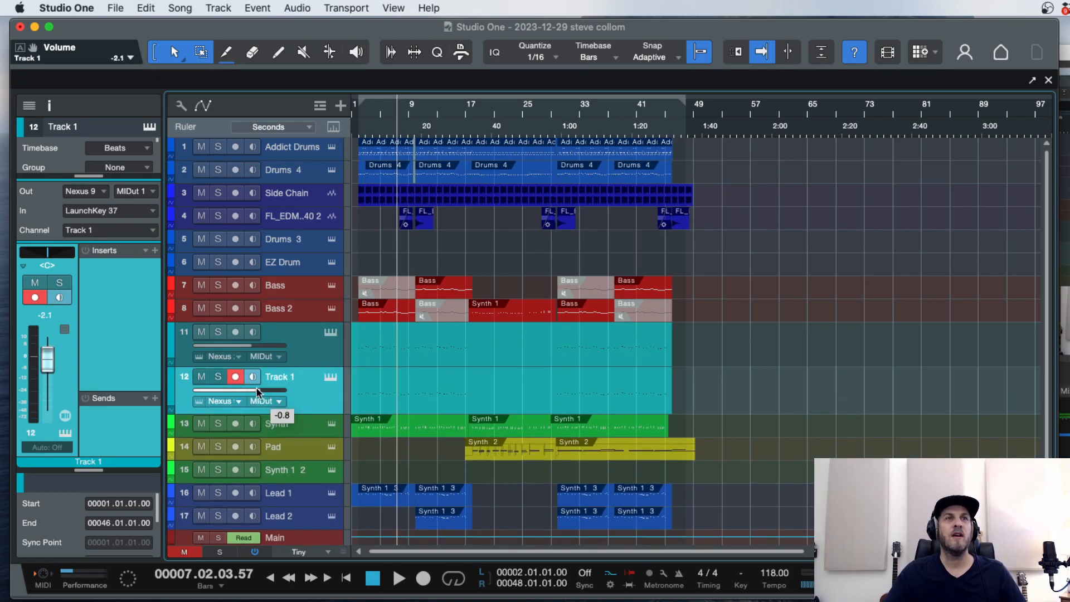
# Load the Brass preset Perform It Carefully from the Chillout Lounge folder in the duplicated track's Nexus instrument.
pyautogui.click(331, 378)
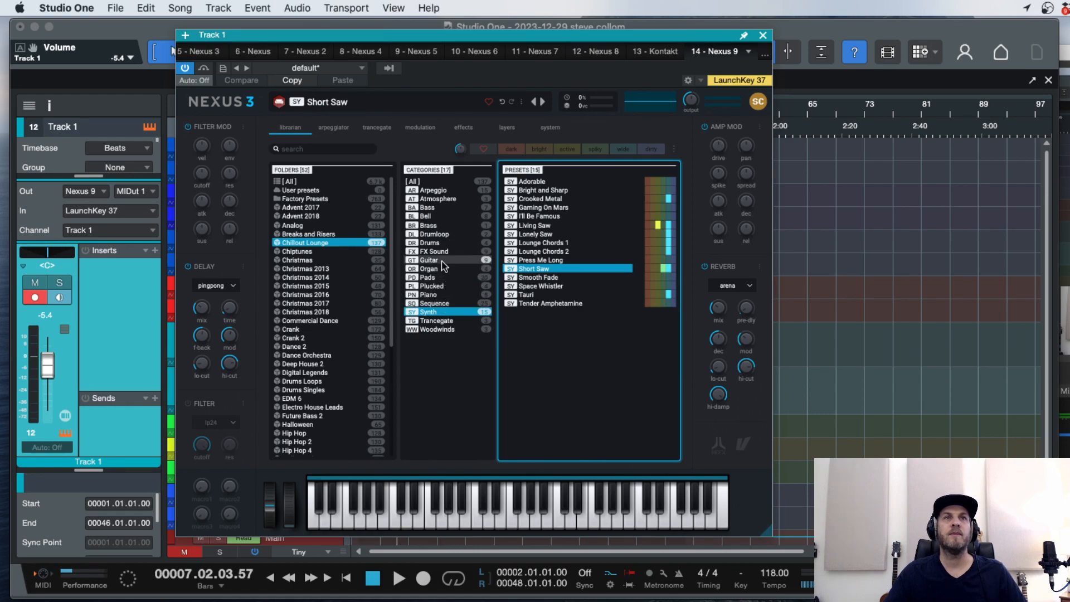
pyautogui.click(436, 226)
pyautogui.click(543, 183)
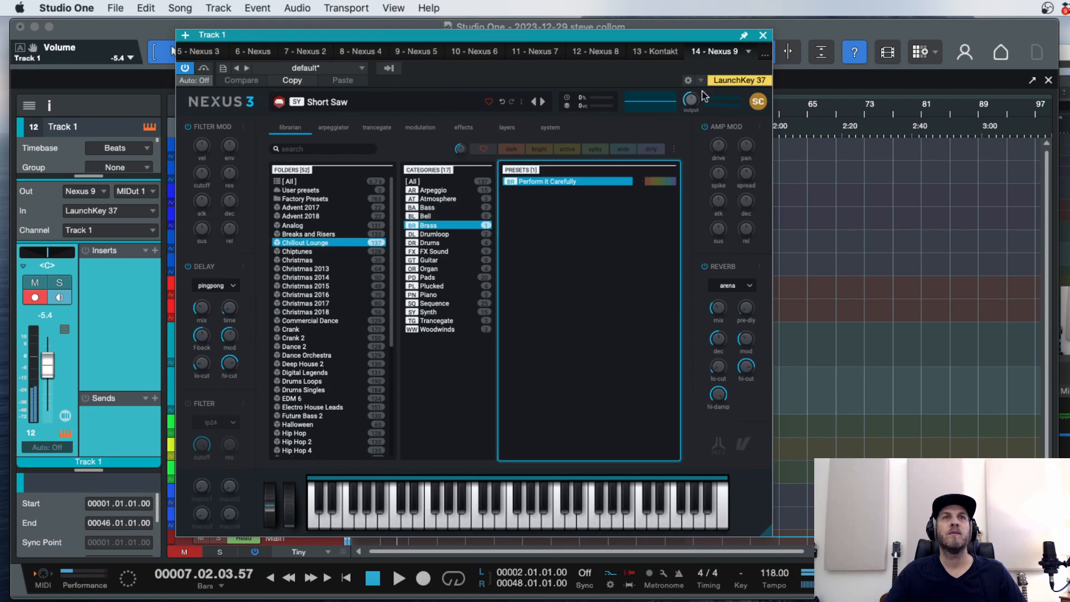
pyautogui.click(763, 35)
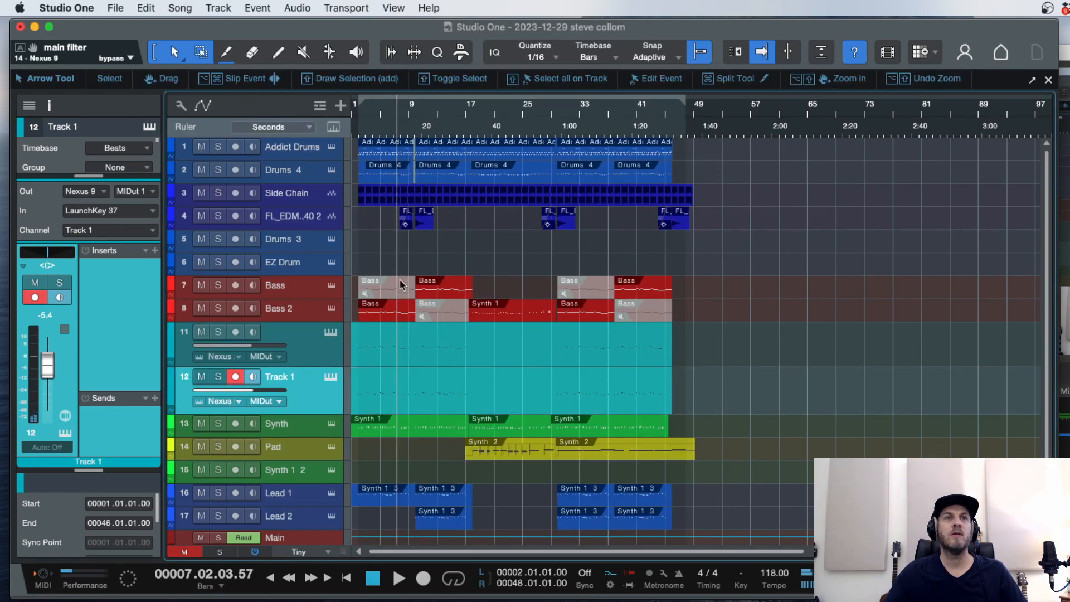
# Play the song, soloing Track 1 and the Stabs track in turn to compare them, disarm Track 1, and stop playback.
pyautogui.press('space')
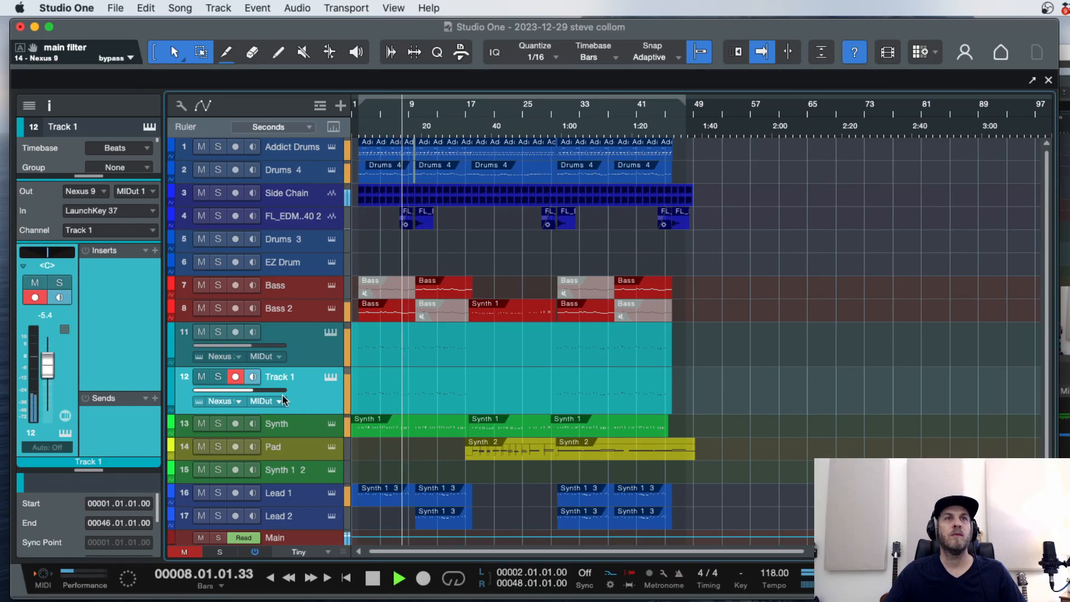
pyautogui.click(217, 377)
pyautogui.click(218, 377)
pyautogui.click(217, 332)
pyautogui.click(218, 332)
pyautogui.click(235, 377)
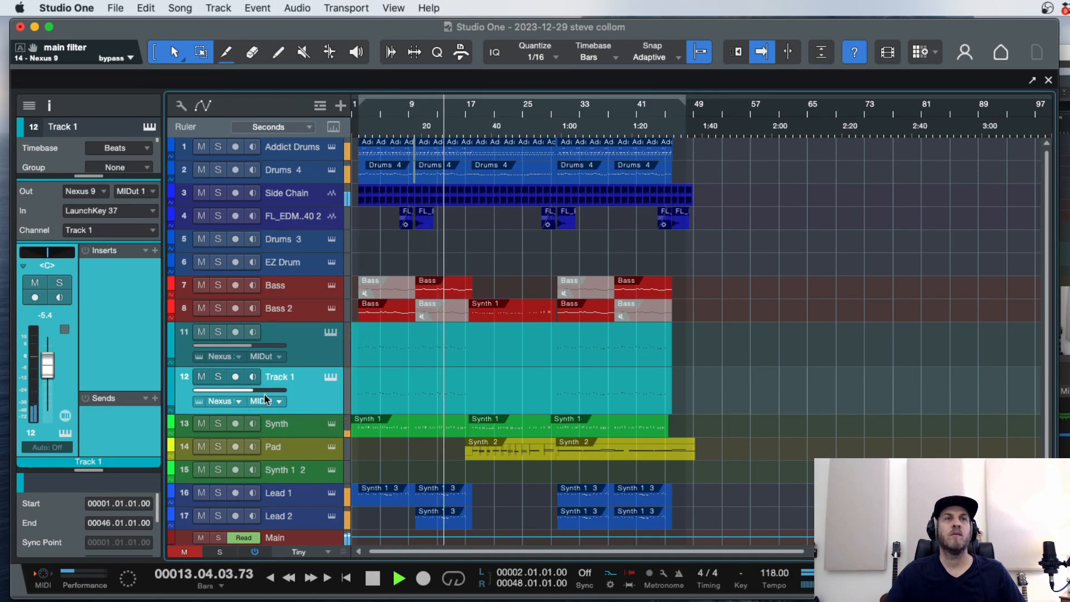
pyautogui.press('space')
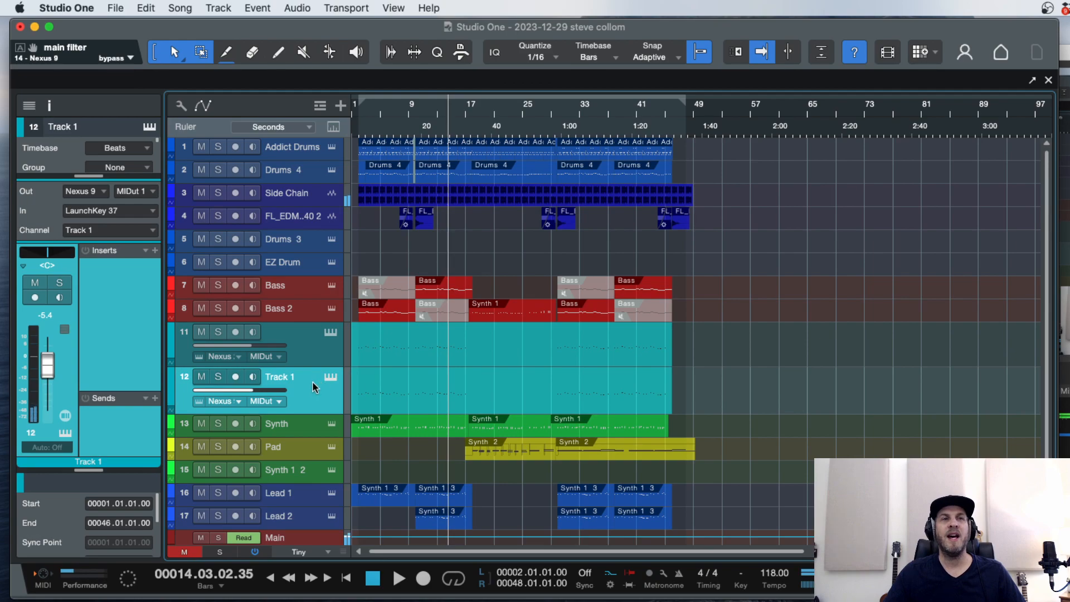
# Audition the Synth presets in the Deep House 2 folder of Track 1's Nexus instrument and select Plucked Chords 1.
pyautogui.click(330, 377)
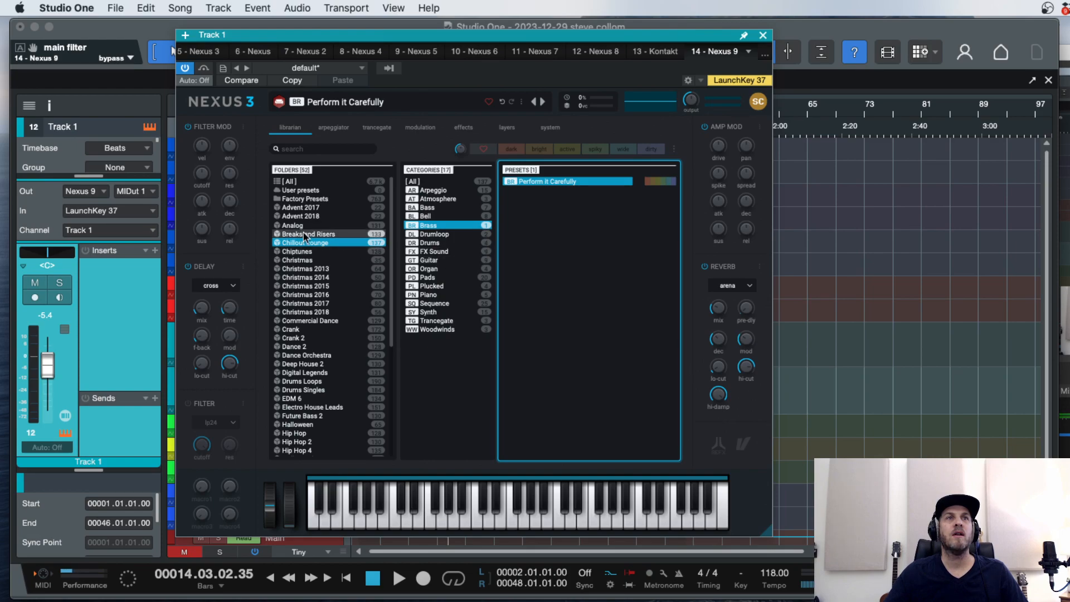
pyautogui.click(309, 364)
pyautogui.click(439, 304)
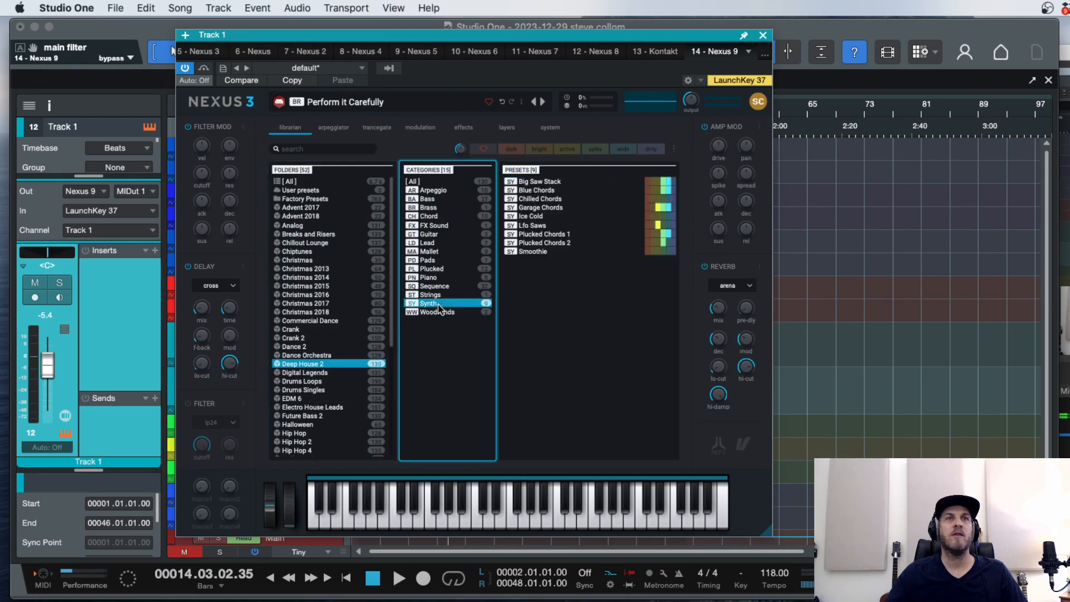
pyautogui.click(554, 182)
pyautogui.press('Down')
pyautogui.press('Down')
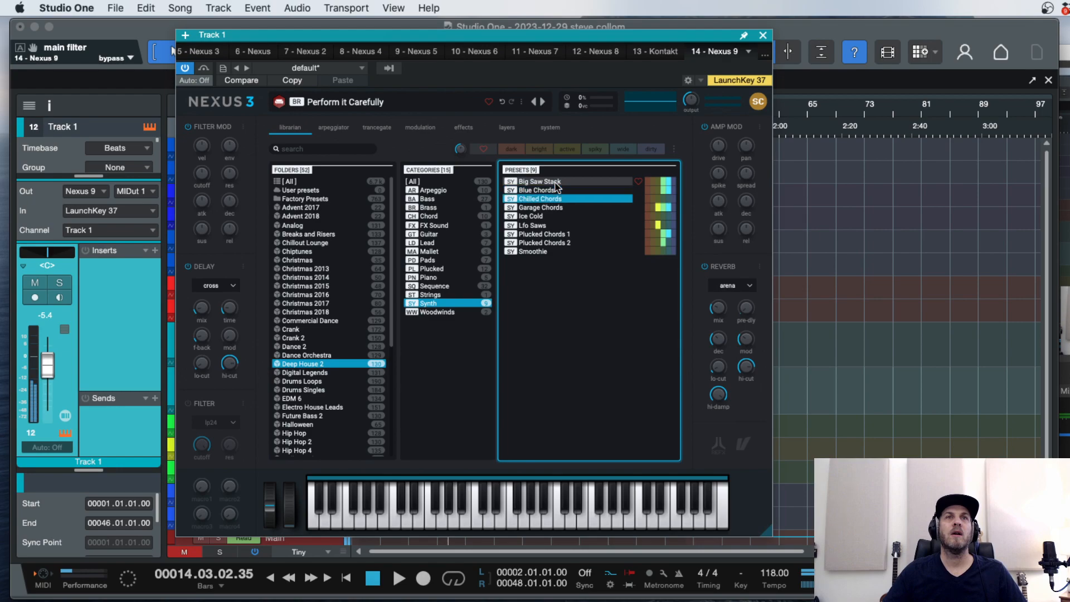
pyautogui.press('Down')
pyautogui.press('Down')
pyautogui.press('Down')
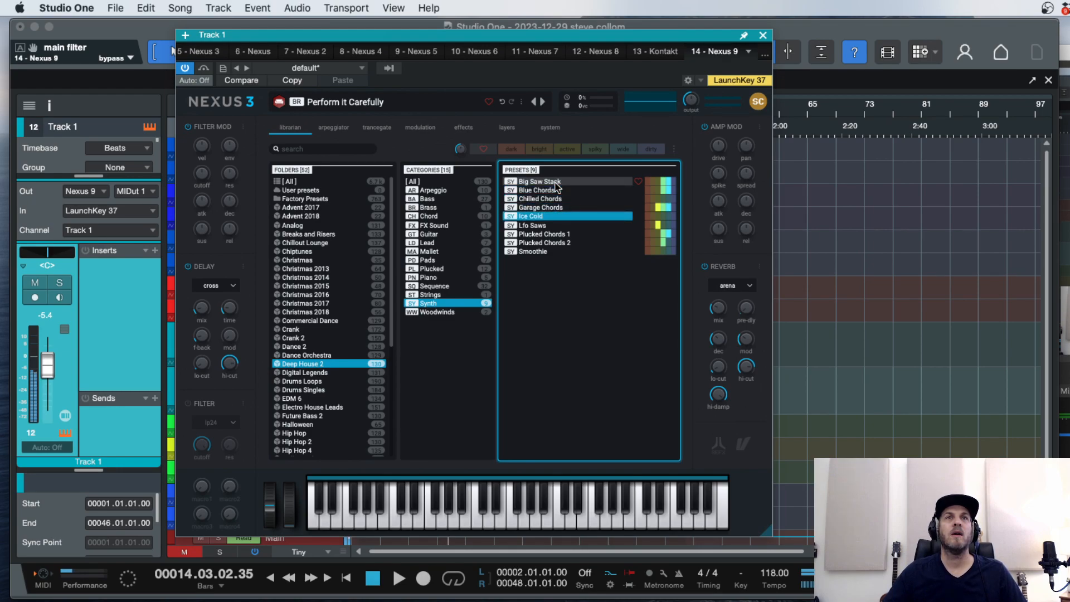
pyautogui.press('Down')
pyautogui.press('Down')
pyautogui.press('Down')
pyautogui.press('Down')
pyautogui.press('Up')
pyautogui.press('Up')
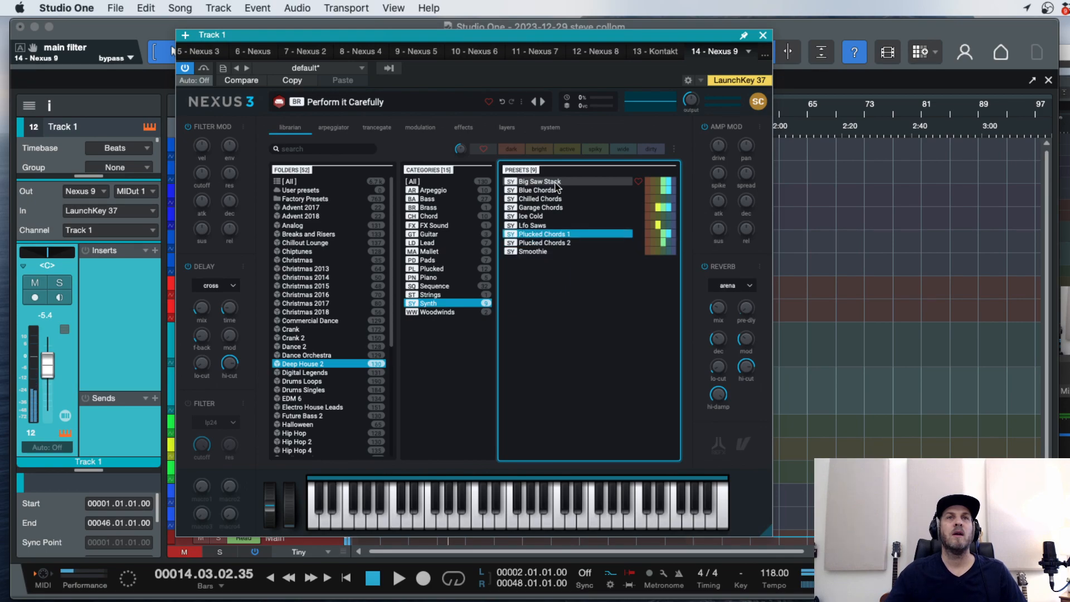
# Load the Plucked Chords 1 preset in Track 1's Nexus, disarm the track, and play the song with it briefly soloed.
pyautogui.doubleClick(550, 236)
pyautogui.click(762, 35)
pyautogui.press('space')
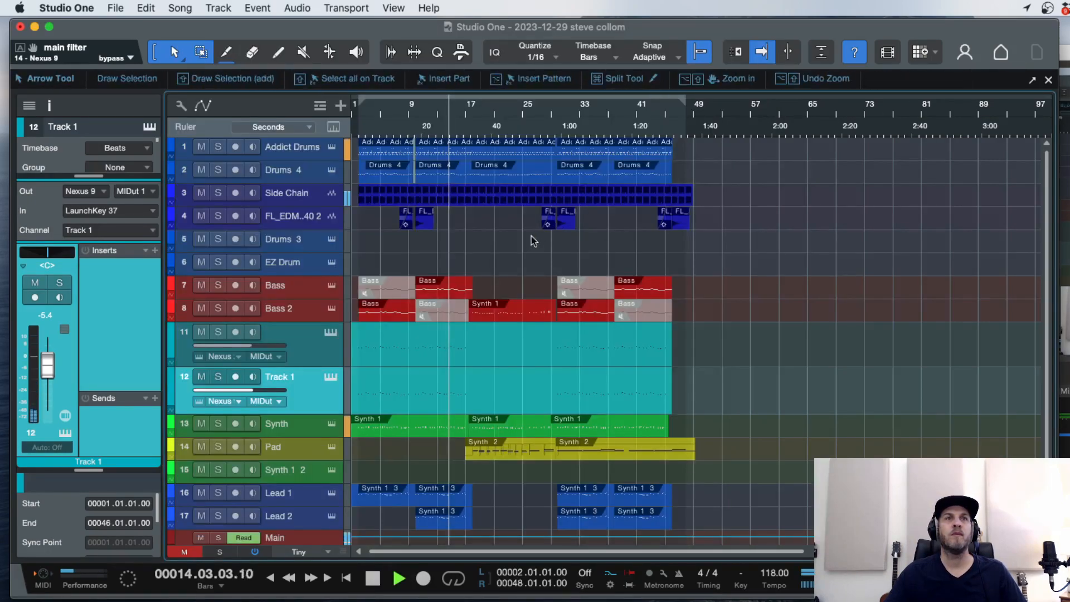
pyautogui.click(234, 377)
pyautogui.click(234, 378)
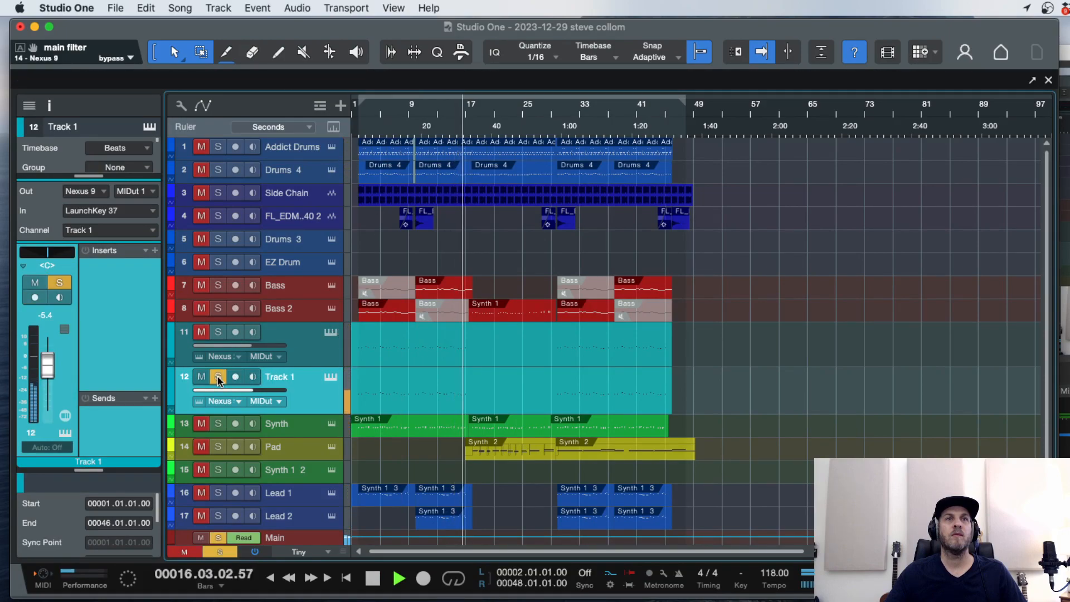
pyautogui.press('w')
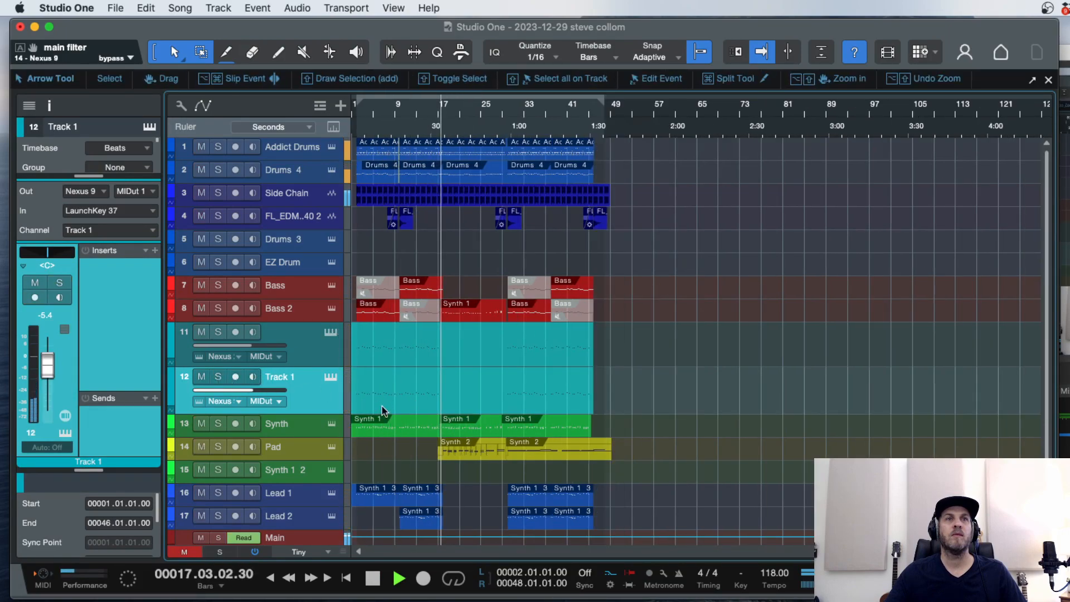
pyautogui.scroll(-1, 396, 408)
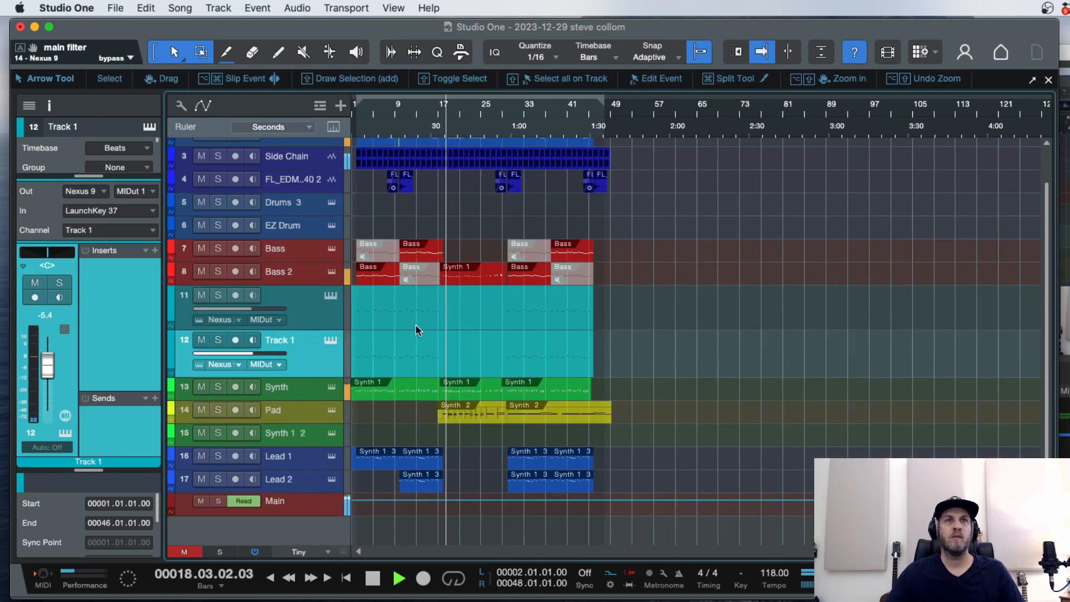
pyautogui.press('space')
# Delete the two muted Bass events on the Bass 2 track and merge its remaining events into one part.
pyautogui.click(376, 275)
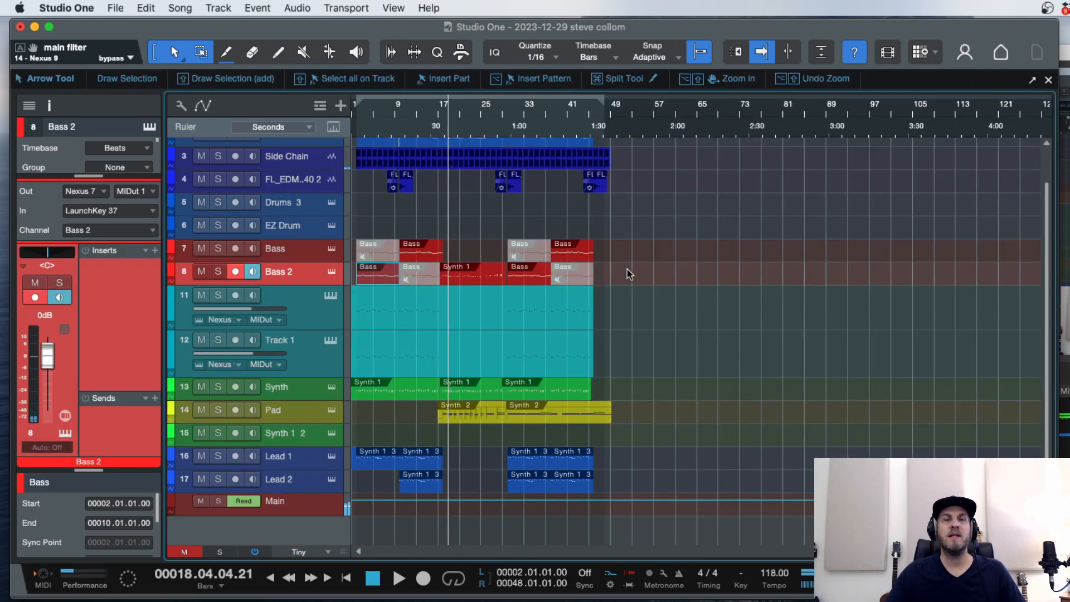
pyautogui.click(421, 271)
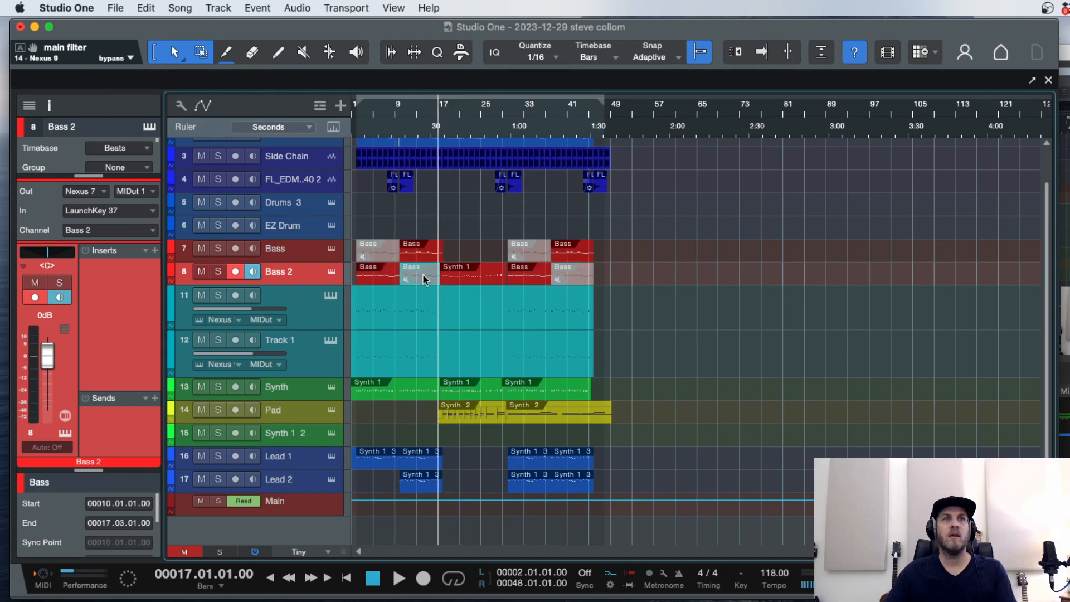
pyautogui.moveTo(421, 277); pyautogui.dragTo(498, 269)
pyautogui.click(347, 273)
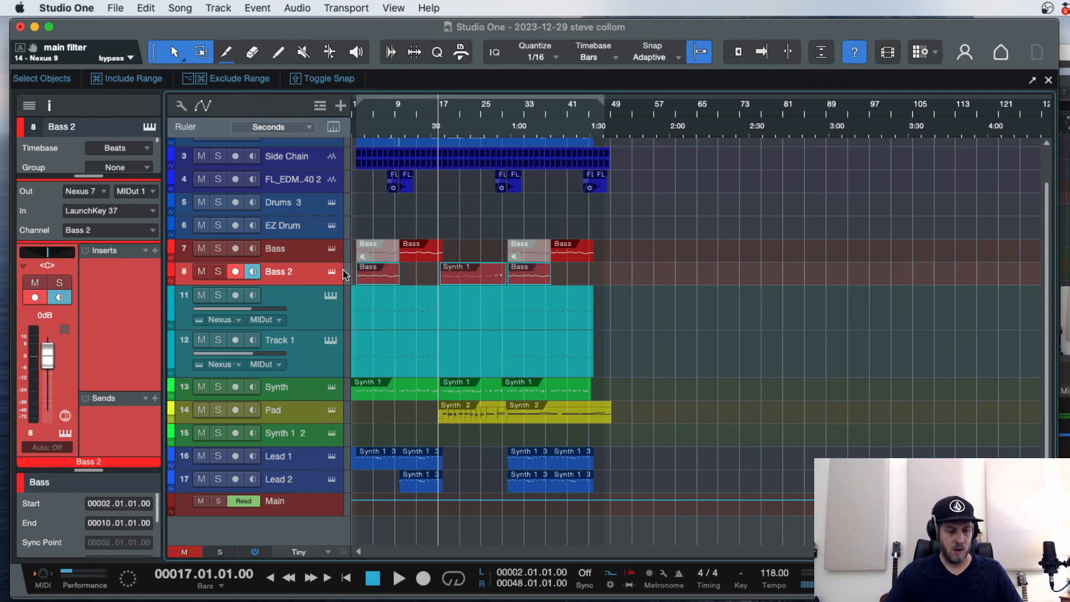
pyautogui.press('g')
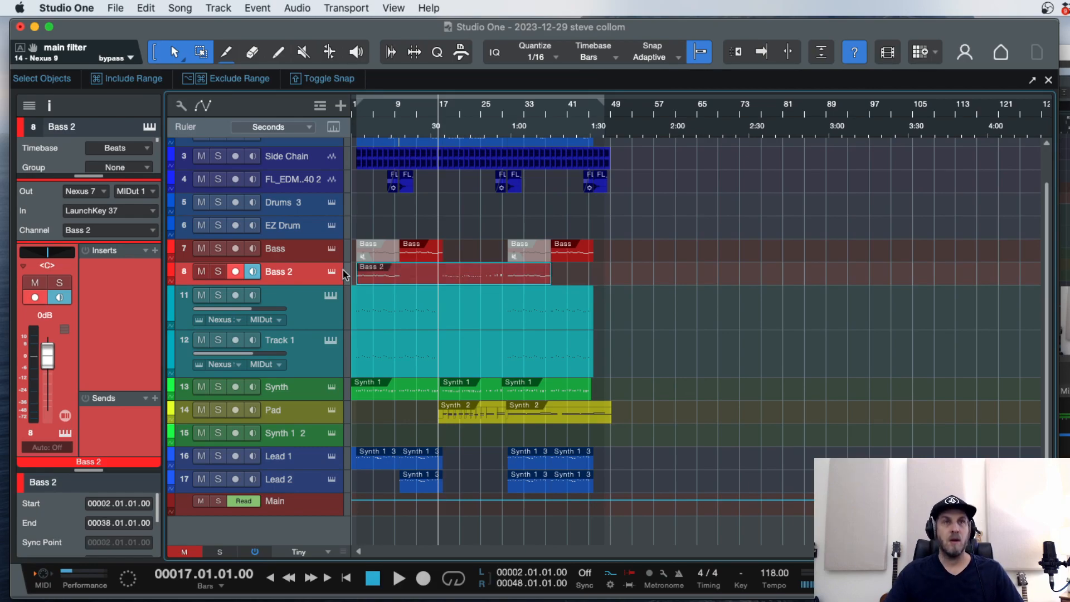
# Delete the two muted events on the Bass track and merge its two remaining events into one part.
pyautogui.click(531, 254)
pyautogui.press('Delete')
pyautogui.click(364, 255)
pyautogui.press('Delete')
pyautogui.moveTo(625, 248); pyautogui.dragTo(331, 252)
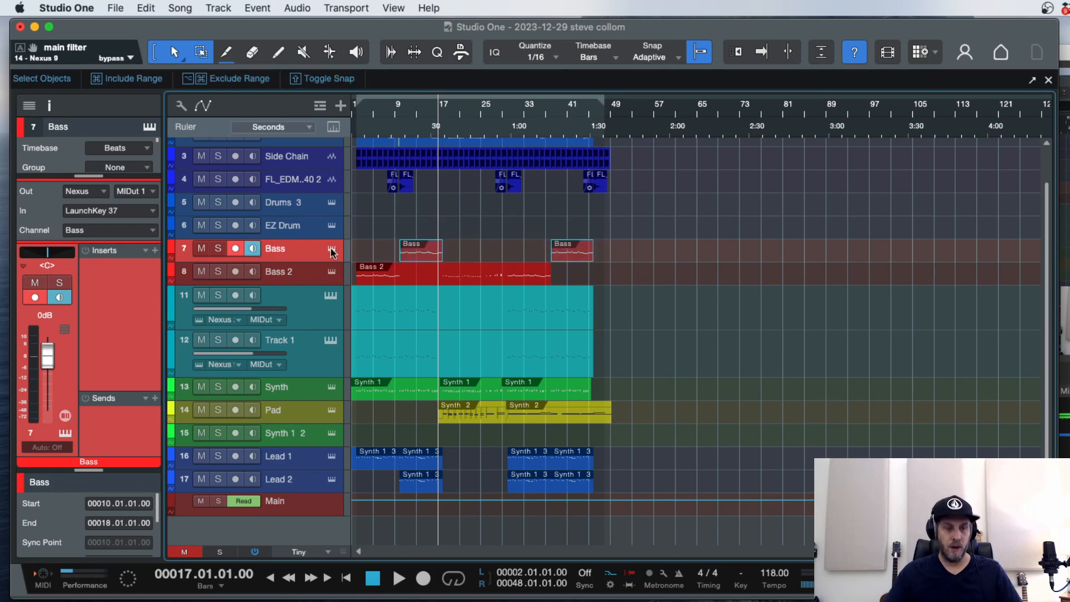
pyautogui.press('g')
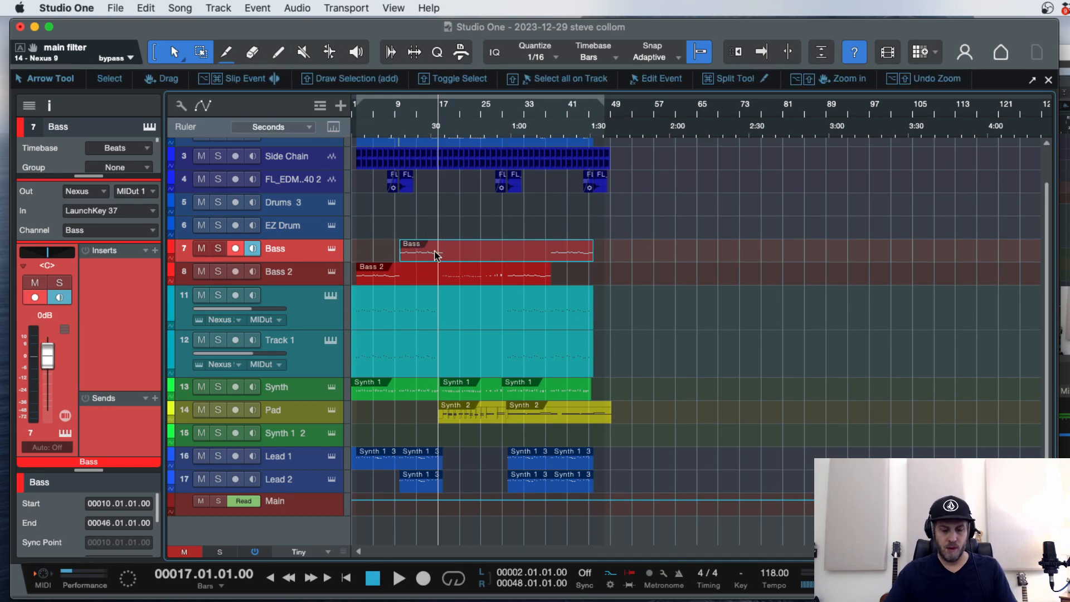
# Play from bar 10, transpose the merged Bass event down one octave (-12), and briefly solo the Bass track to check it.
pyautogui.doubleClick(404, 127)
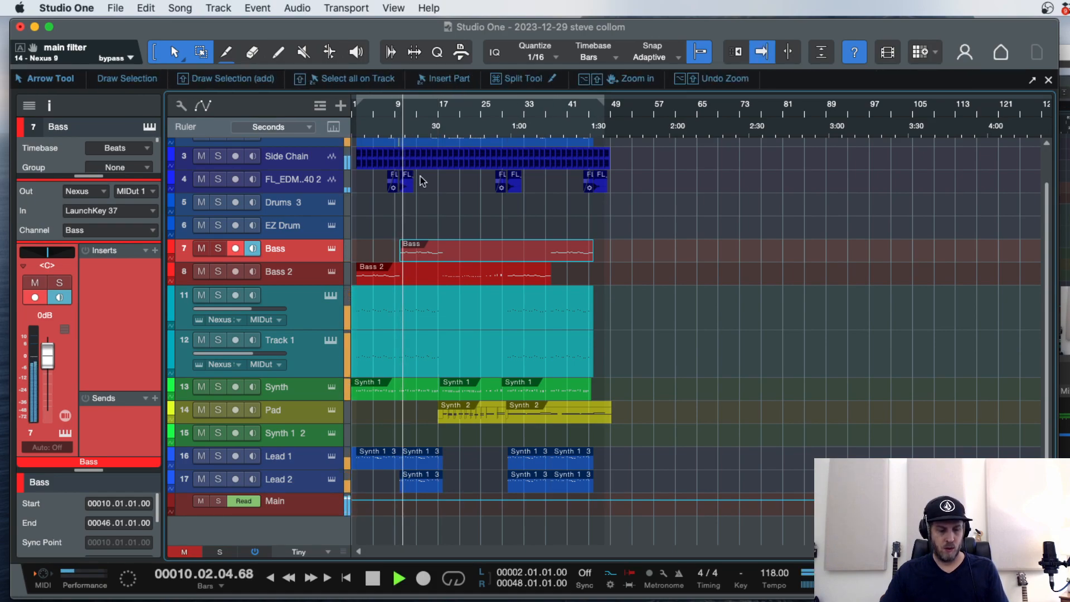
pyautogui.hotkey('alt', 't')
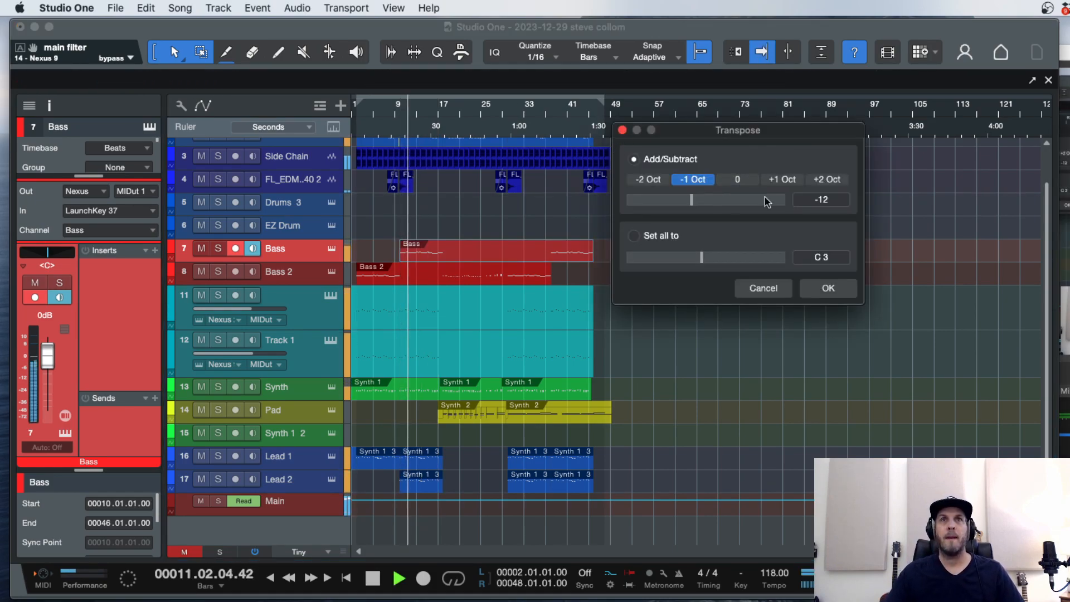
pyautogui.click(828, 291)
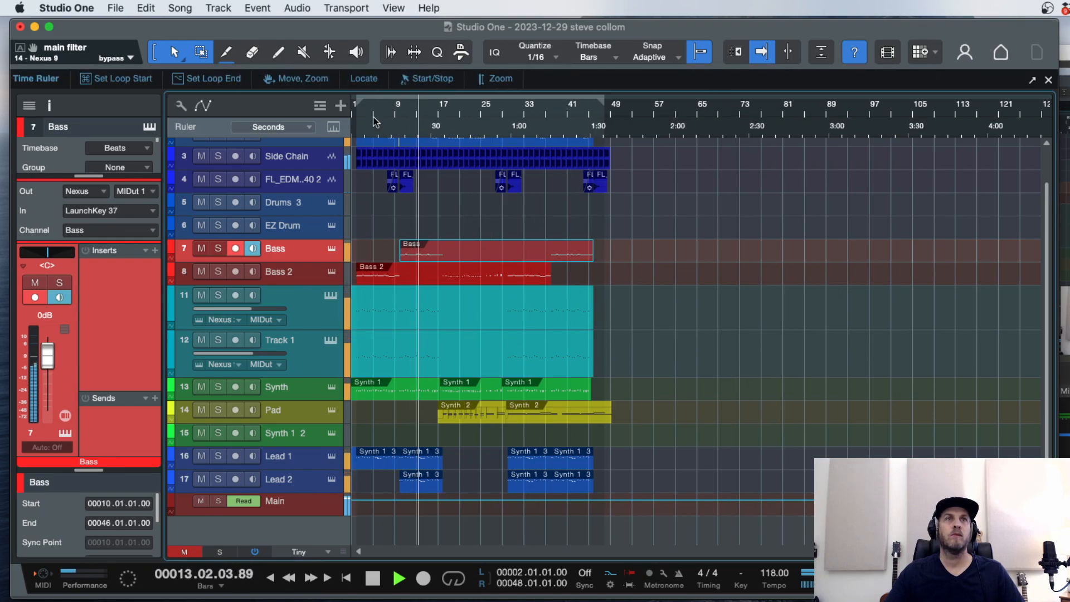
pyautogui.click(217, 249)
pyautogui.click(218, 248)
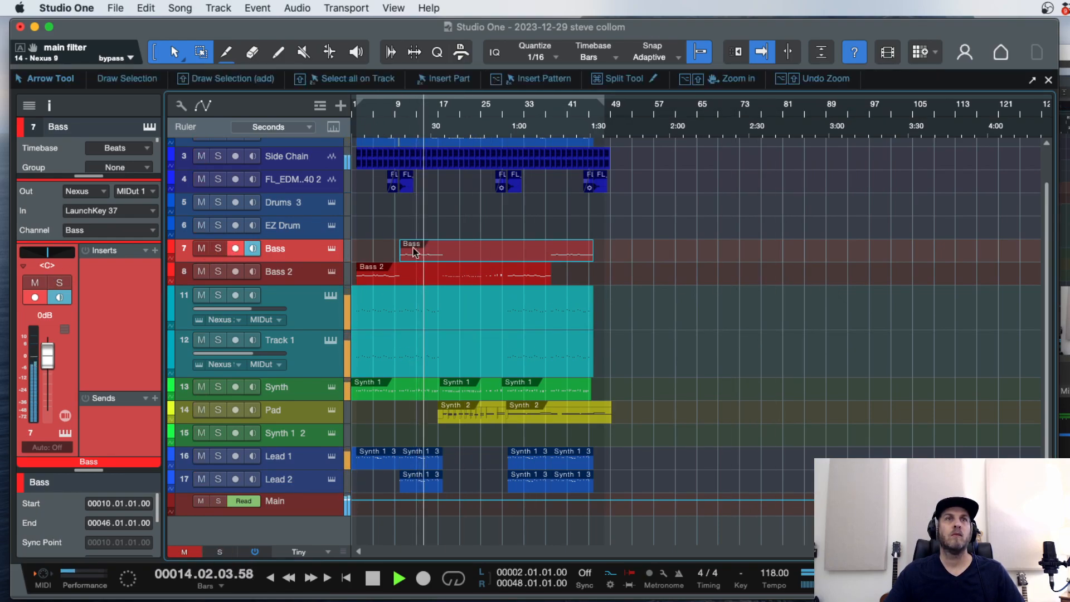
# Play from about bar 4, transpose the merged Bass 2 event down one octave (-12), disarm the track, and stop playback.
pyautogui.doubleClick(371, 135)
pyautogui.doubleClick(370, 136)
pyautogui.click(218, 271)
pyautogui.click(218, 271)
pyautogui.click(429, 275)
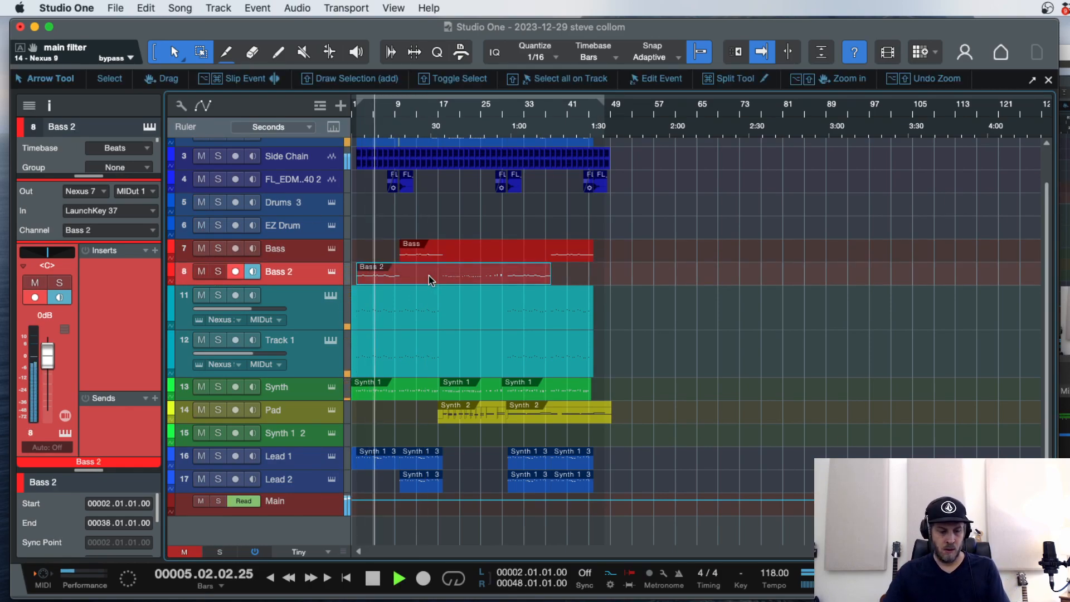
pyautogui.hotkey('alt', 't')
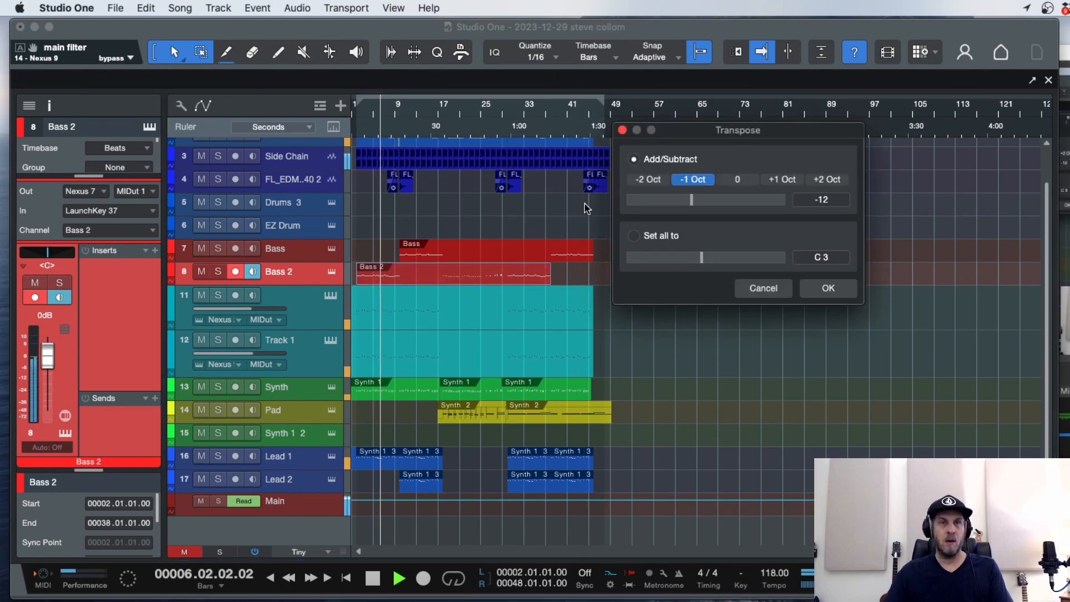
pyautogui.click(828, 286)
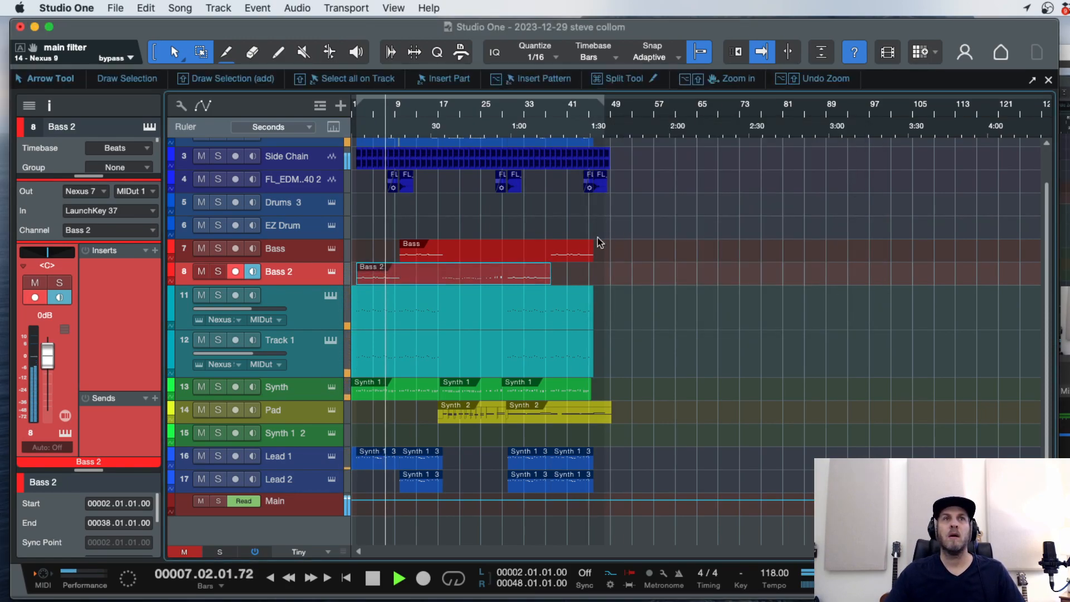
pyautogui.click(236, 272)
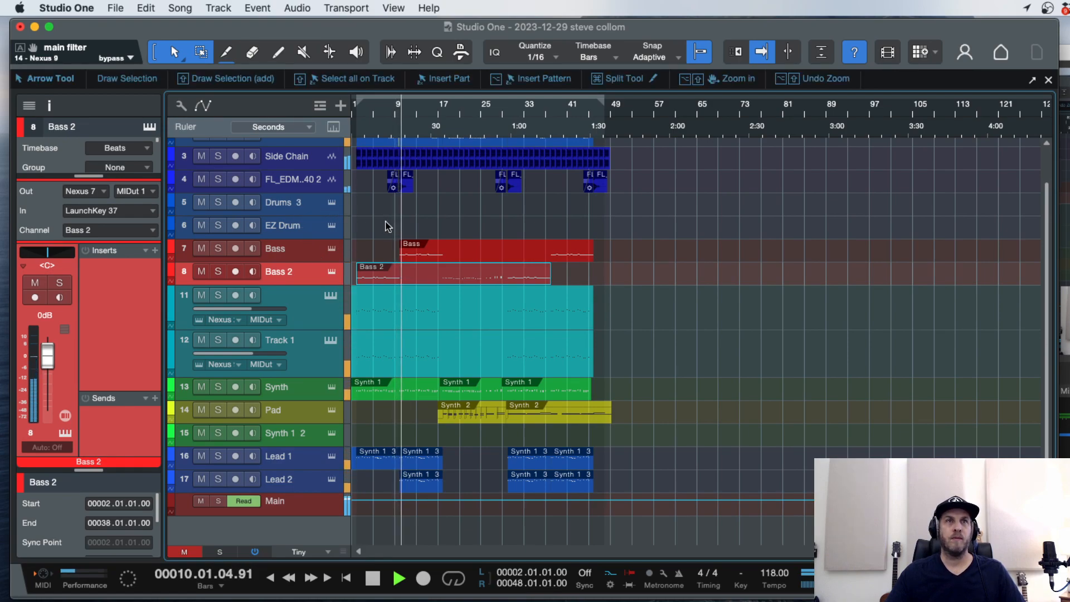
pyautogui.press('space')
# Enlarge the Bass 2 track's height and hide the Inspector, focusing the arrangement on the transition into bar 10.
pyautogui.press('e')
pyautogui.press('e')
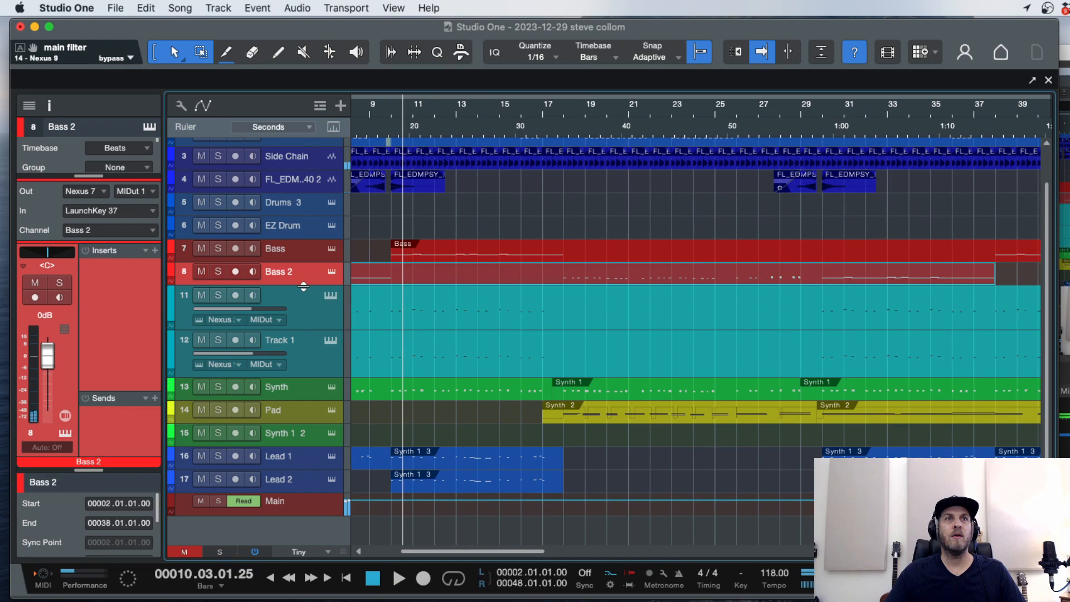
pyautogui.moveTo(303, 286); pyautogui.dragTo(304, 368)
pyautogui.moveTo(378, 118); pyautogui.dragTo(415, 144)
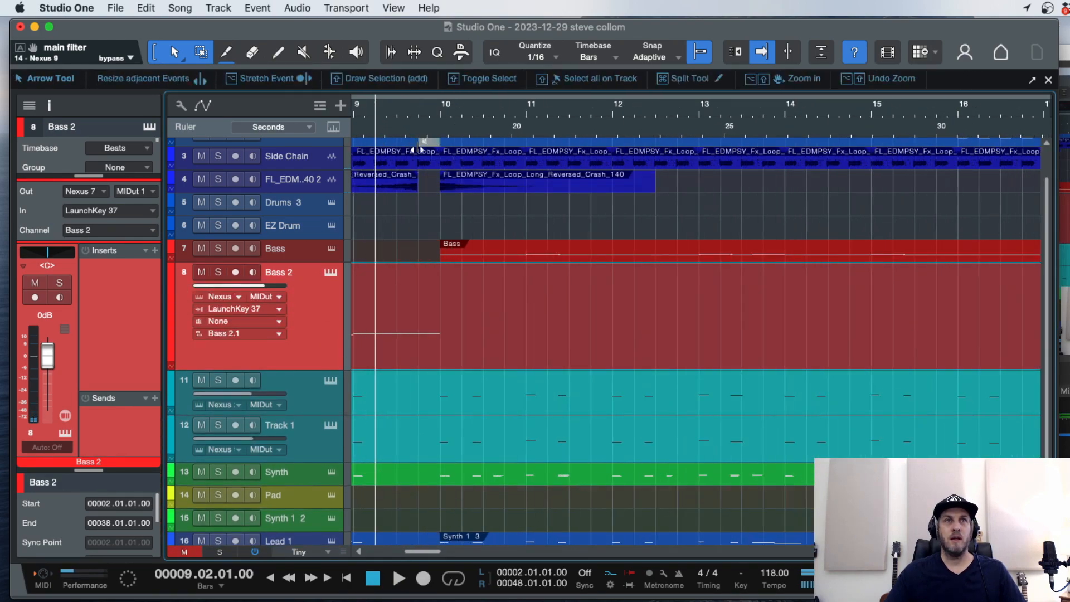
pyautogui.press('e')
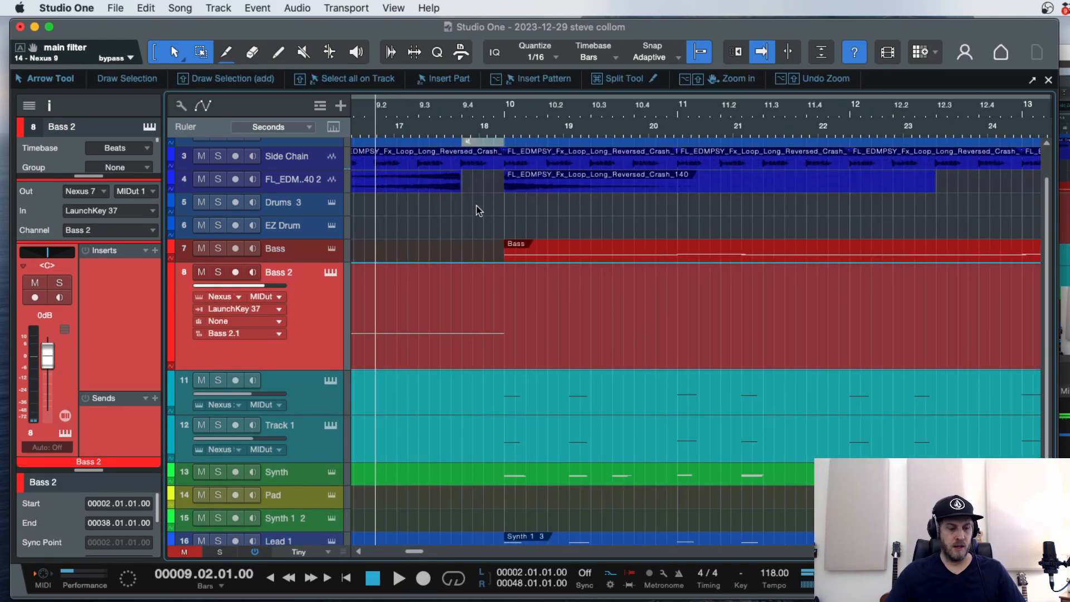
pyautogui.press('F4')
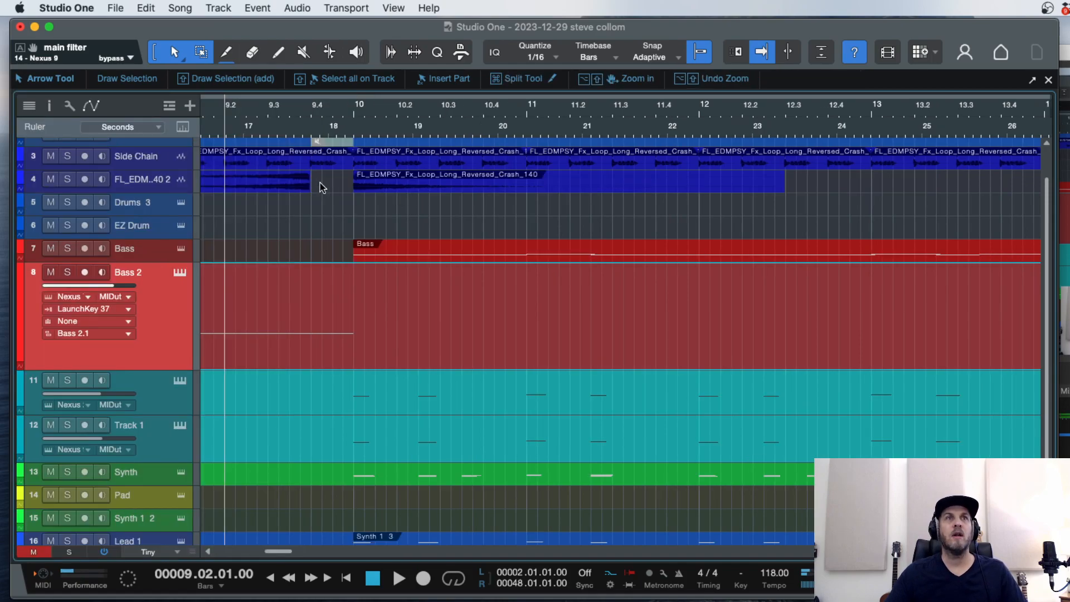
# Split the Bass 2 event at beat 9.4 and at bar 10, and delete the piece between the cuts.
pyautogui.press('2')
pyautogui.press('3')
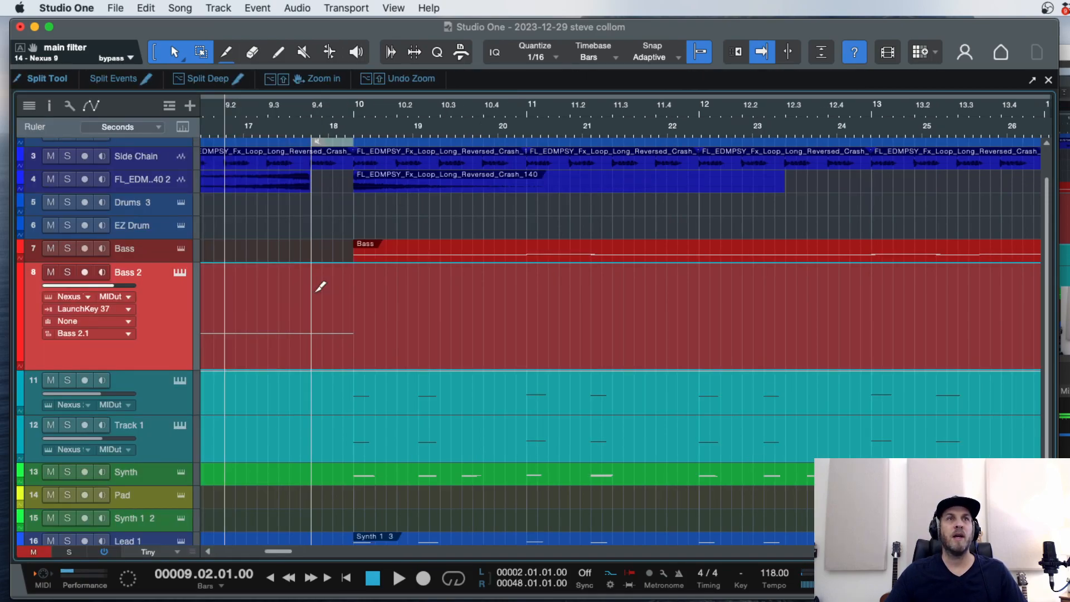
pyautogui.click(315, 287)
pyautogui.click(362, 283)
pyautogui.press('1')
pyautogui.click(329, 332)
pyautogui.press('Delete')
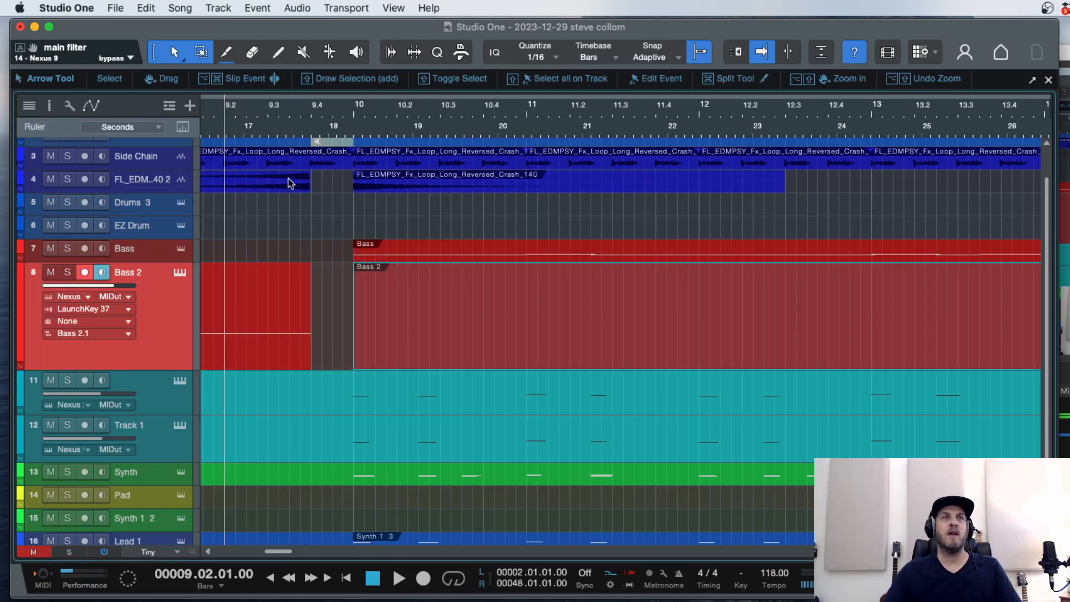
# Play the transition from bar 9 into bar 10 to check the gap in Bass 2.
pyautogui.press('w')
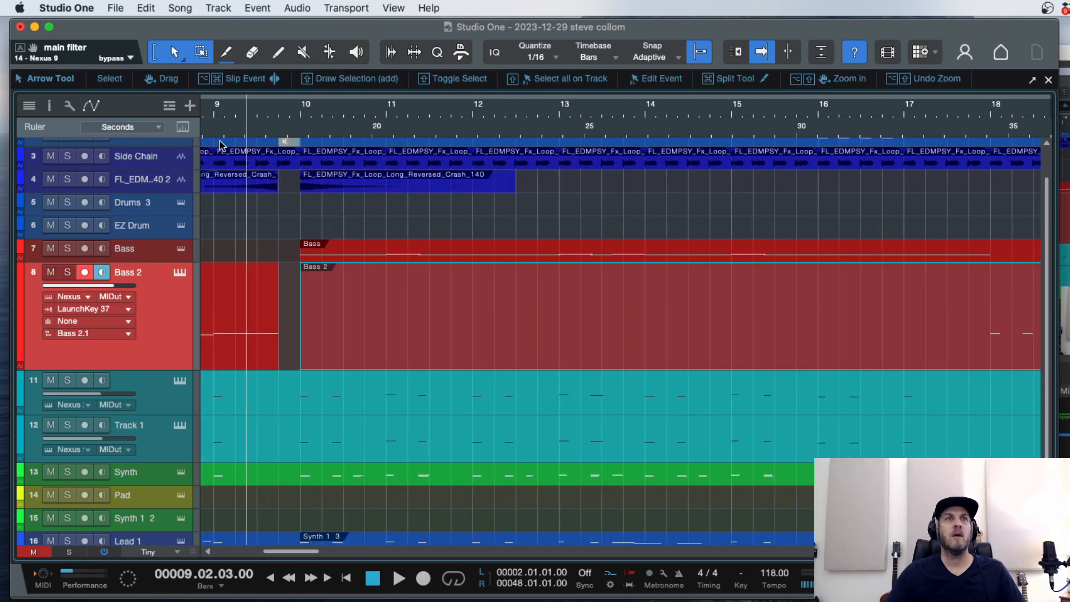
pyautogui.press('space')
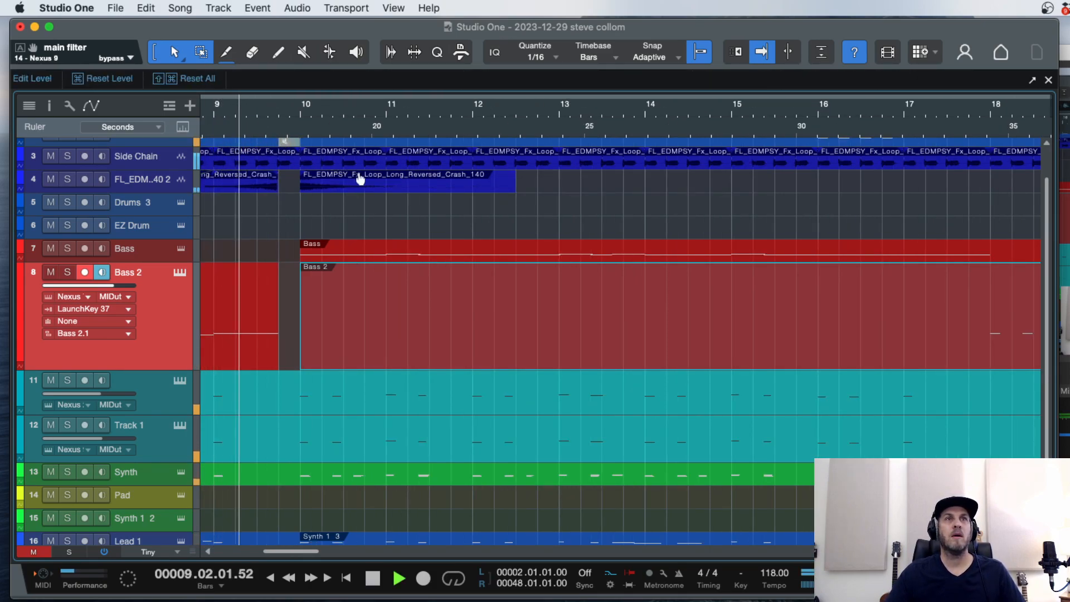
pyautogui.press('space')
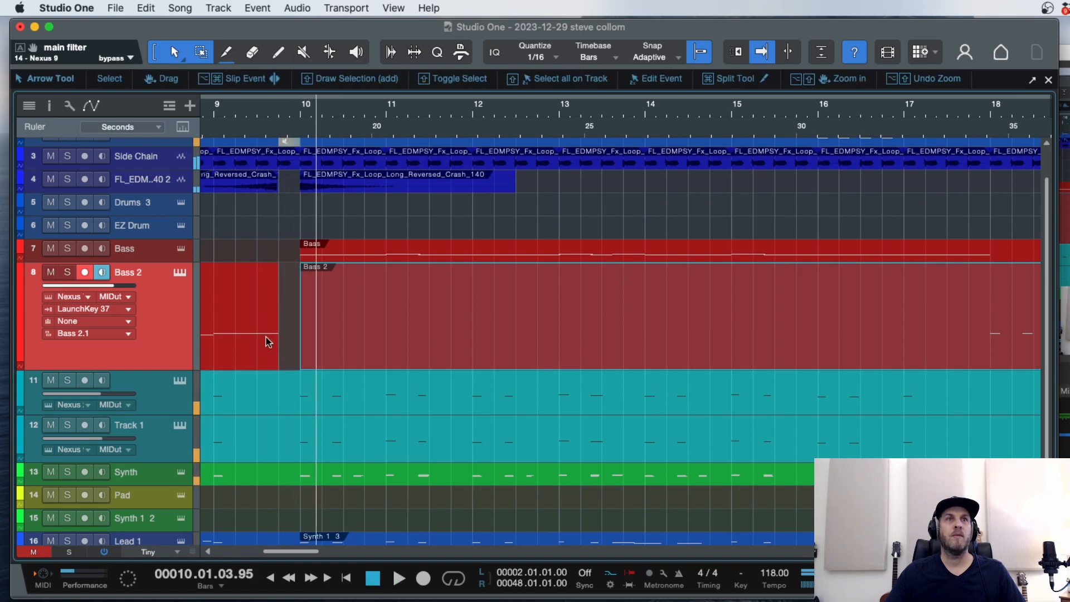
pyautogui.click(253, 356)
pyautogui.click(285, 338)
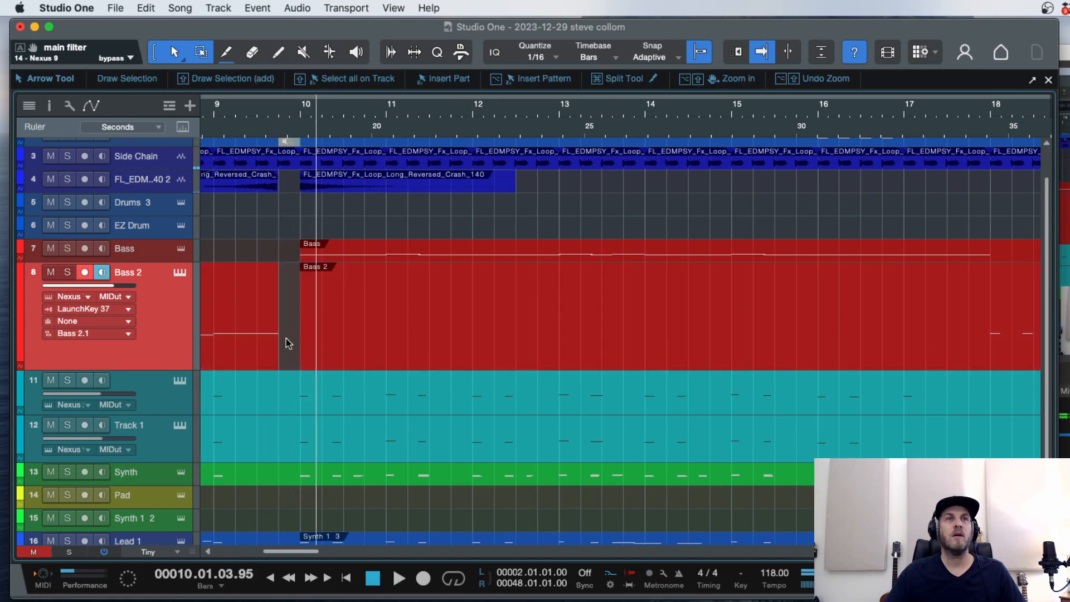
# Open the Bass 2 event before bar 10 in the note editor and play its last note into bar 10.
pyautogui.doubleClick(257, 352)
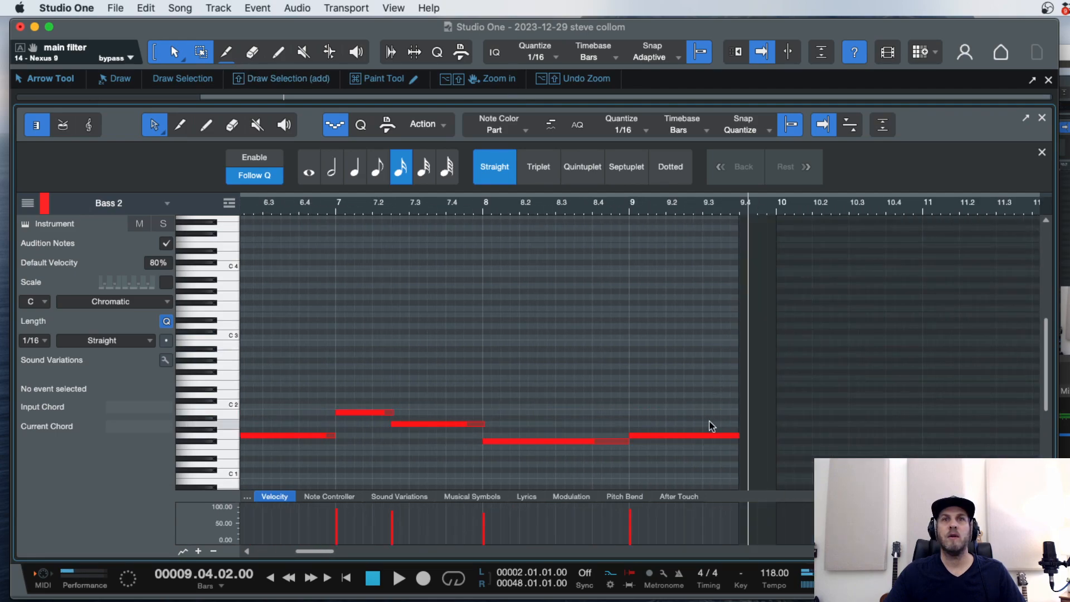
pyautogui.click(613, 209)
pyautogui.press('space')
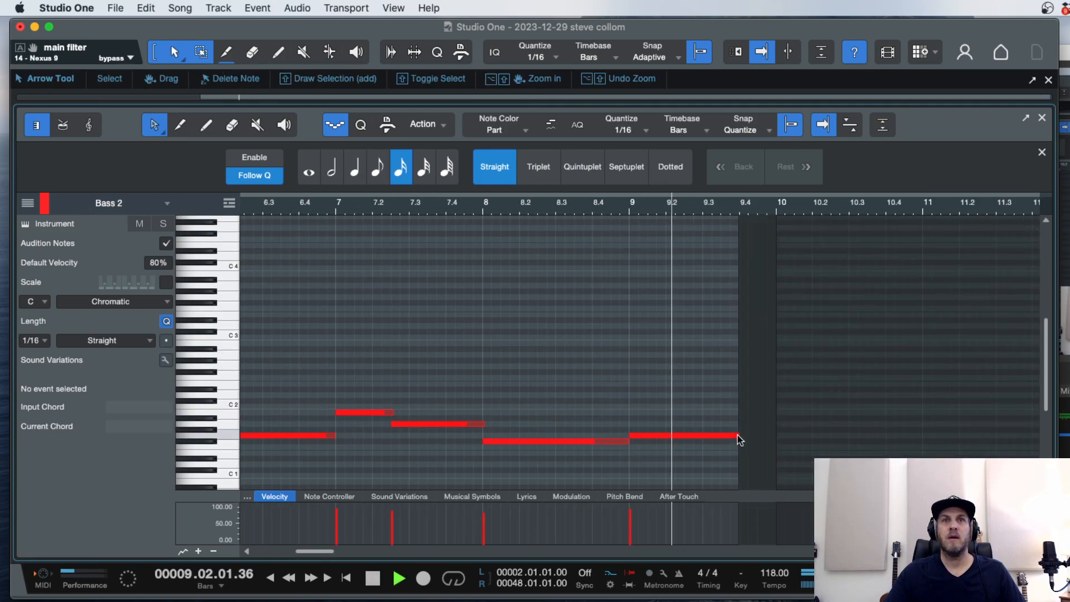
pyautogui.click(735, 438)
pyautogui.press('space')
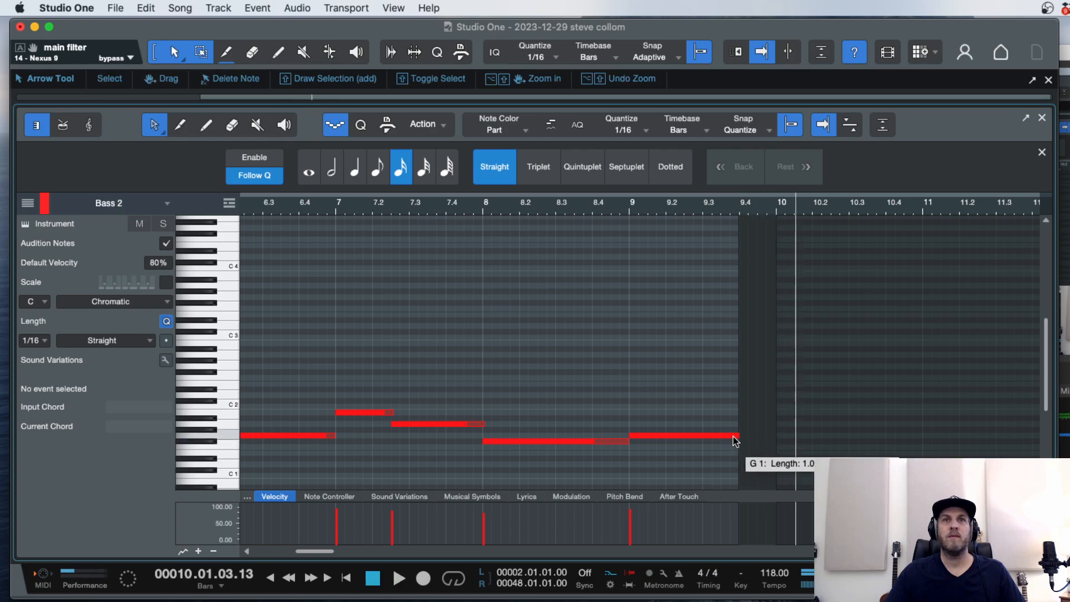
# Restore the Bass 2 event's end to bar 10 with the last G 1 note ending at 9.4, and play the transition.
pyautogui.moveTo(738, 438)
pyautogui.mouseDown()
pyautogui.moveTo(730, 441)
pyautogui.moveTo(776, 437)
pyautogui.moveTo(739, 442)
pyautogui.mouseUp()
pyautogui.press('super+z')
pyautogui.press('super+z')
pyautogui.press('space')
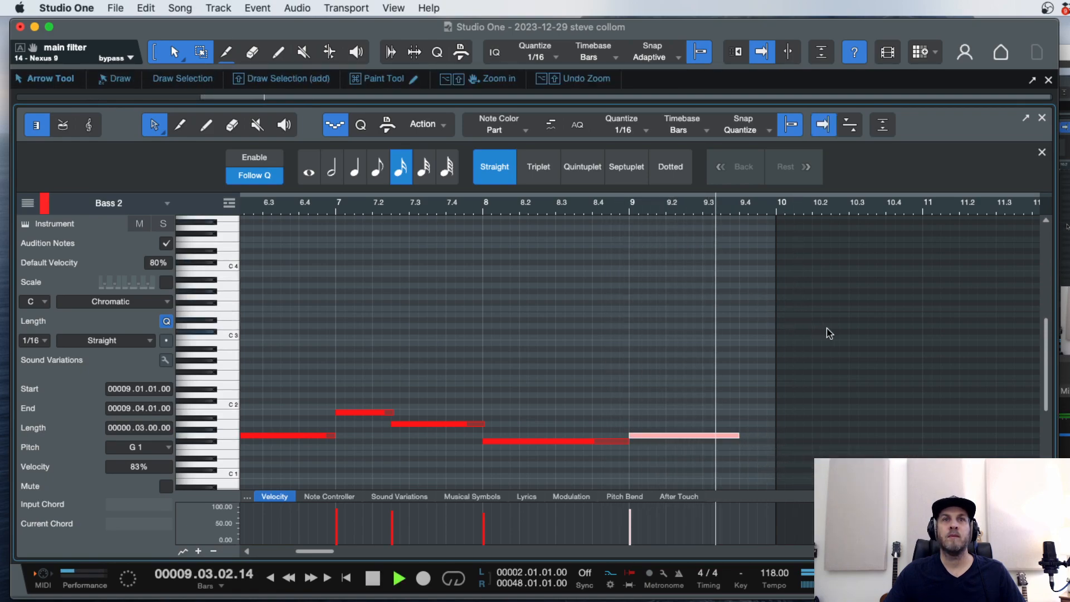
pyautogui.press('space')
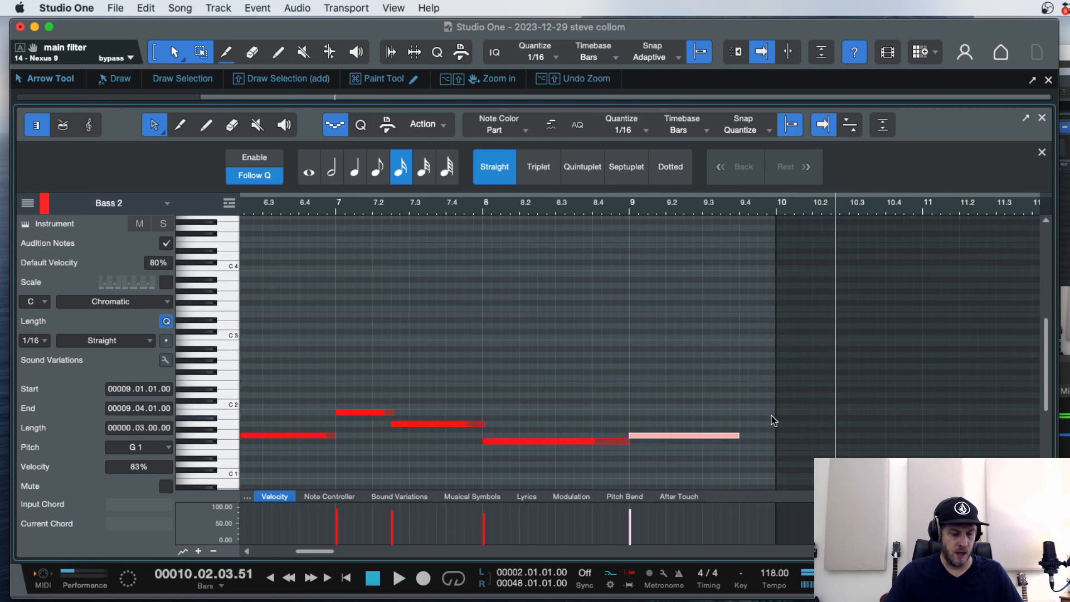
# Look over the mixer console, close it, and return to the arrangement with a wider view of the Bass 2 track.
pyautogui.press('F3')
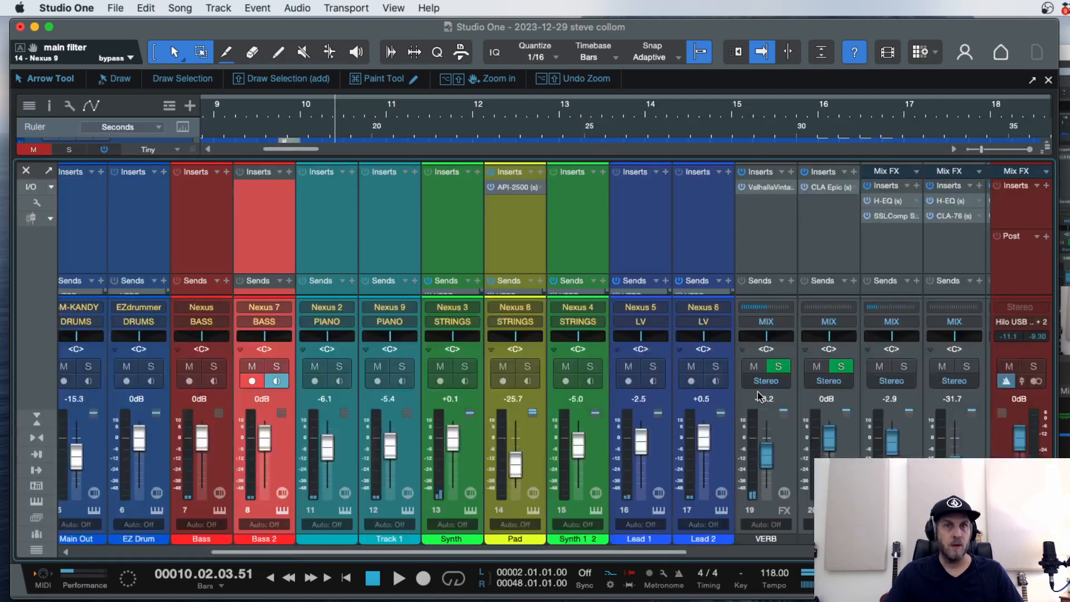
pyautogui.press('F3')
pyautogui.press('w')
pyautogui.press('w')
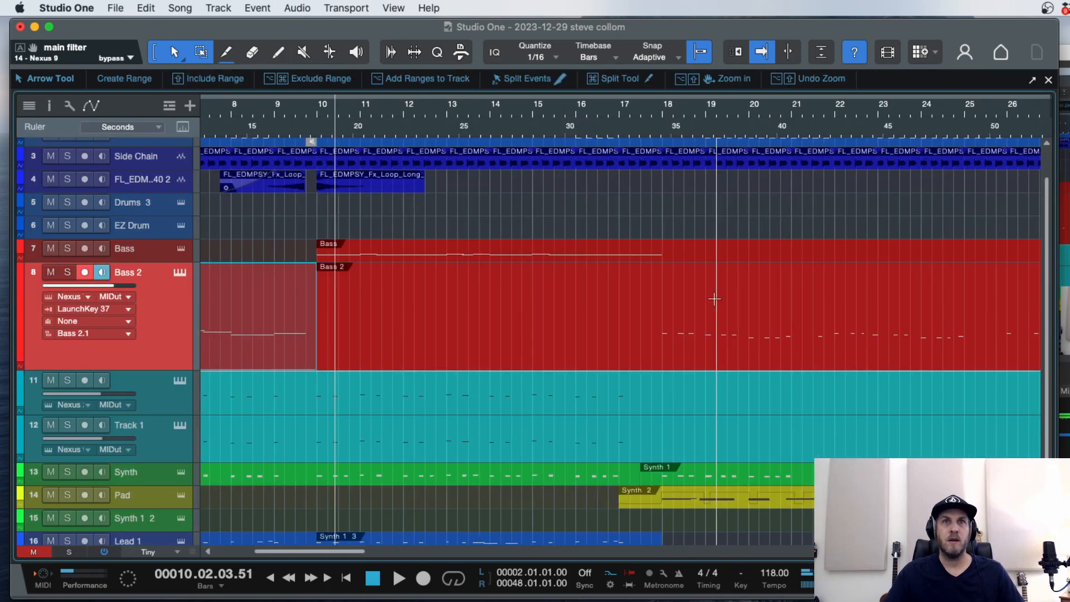
# Play the transition into bar 30 and stop with the whole arrangement in view.
pyautogui.click(737, 122)
pyautogui.press('space')
pyautogui.press('e')
pyautogui.press('e')
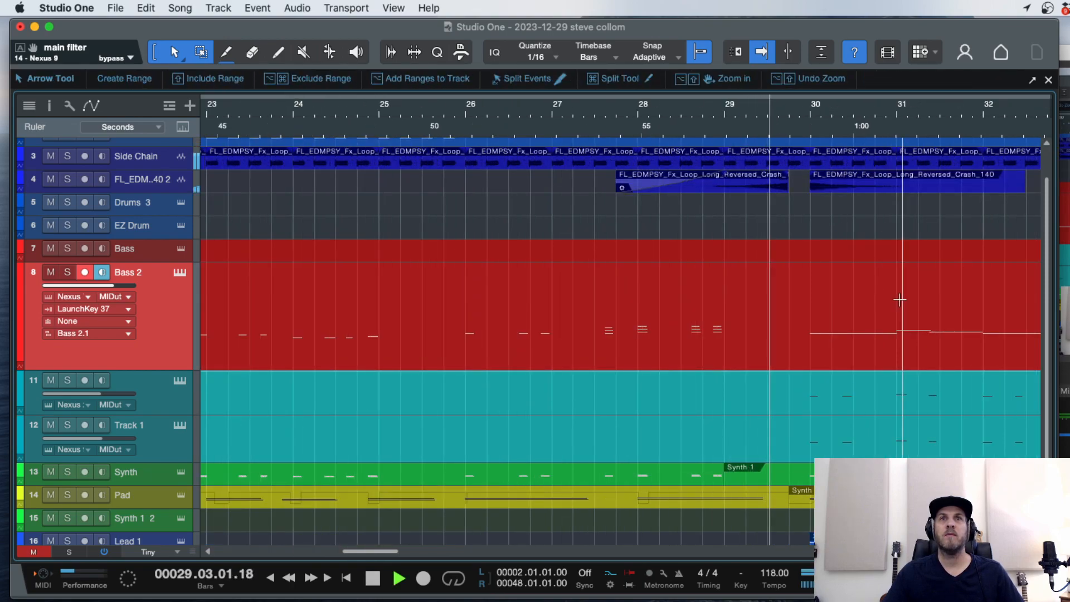
pyautogui.press('w')
pyautogui.press('w')
pyautogui.press('w')
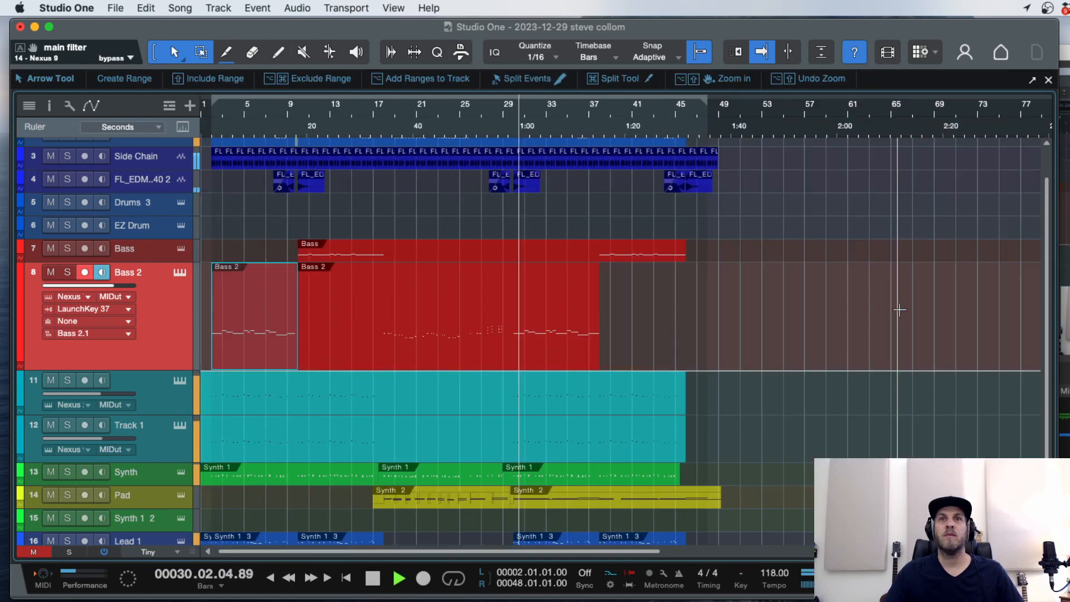
pyautogui.press('space')
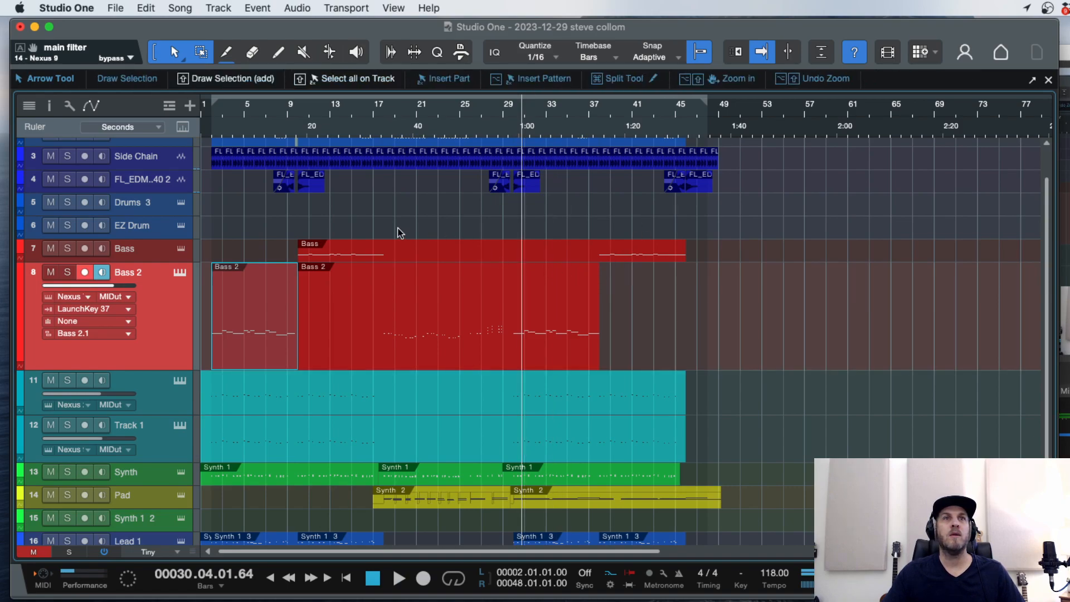
# Audition the Pad track in solo from bar 36, restore the full mix, and lower the Pad's volume to -33.1 dB.
pyautogui.press('e')
pyautogui.press('w')
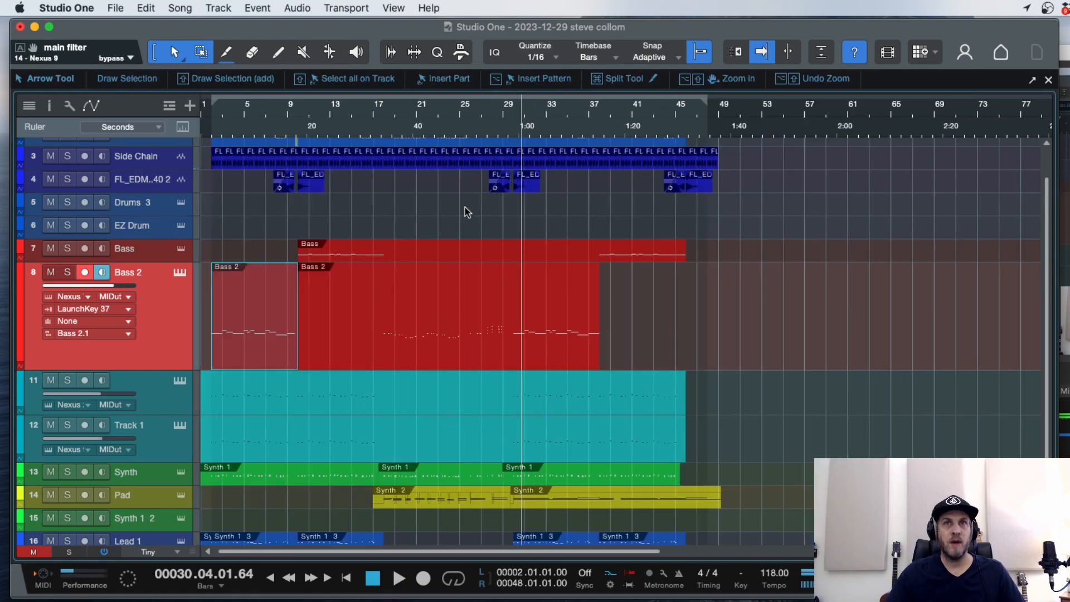
pyautogui.scroll(-3, 423, 404)
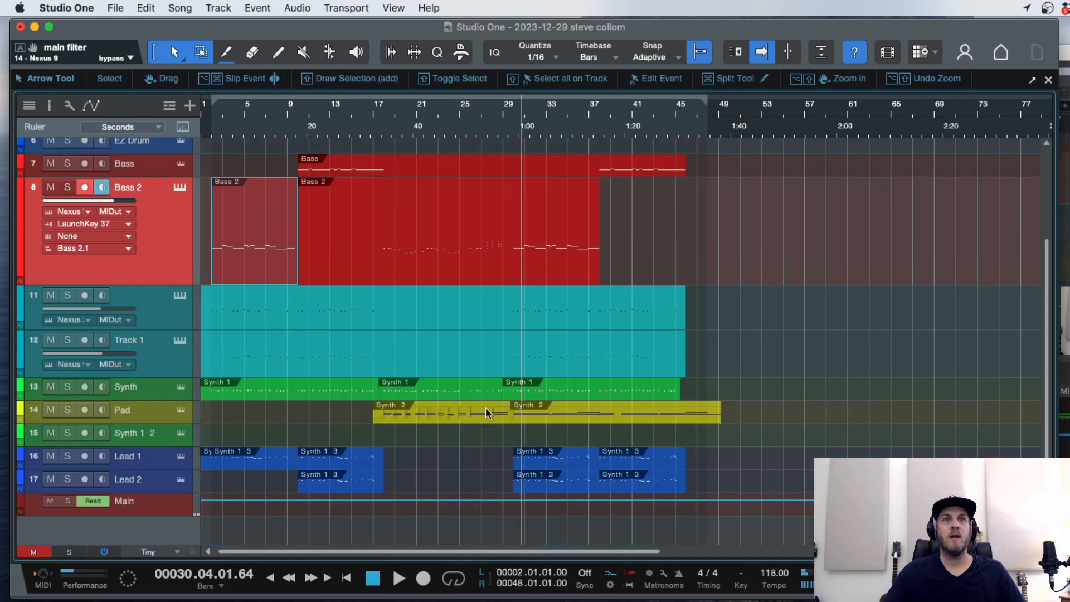
pyautogui.click(577, 124)
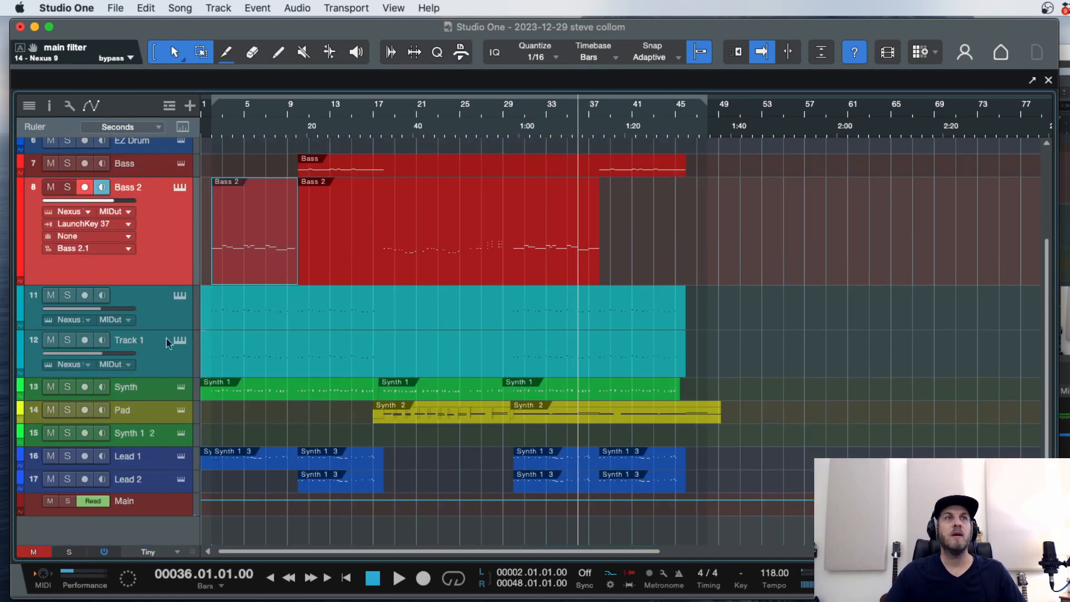
pyautogui.click(68, 411)
pyautogui.press('space')
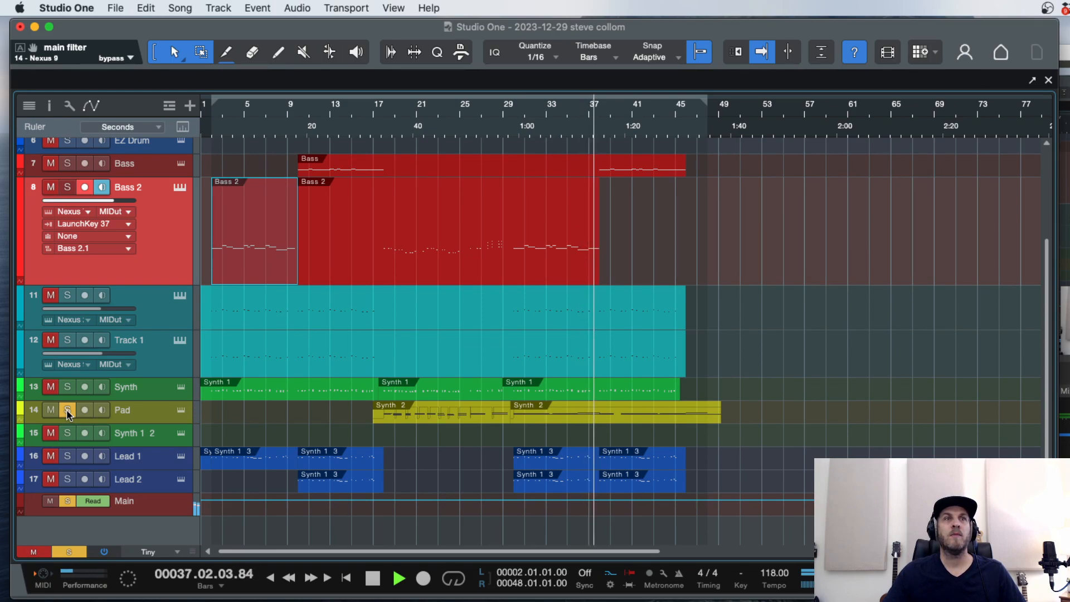
pyautogui.click(68, 411)
pyautogui.click(111, 415)
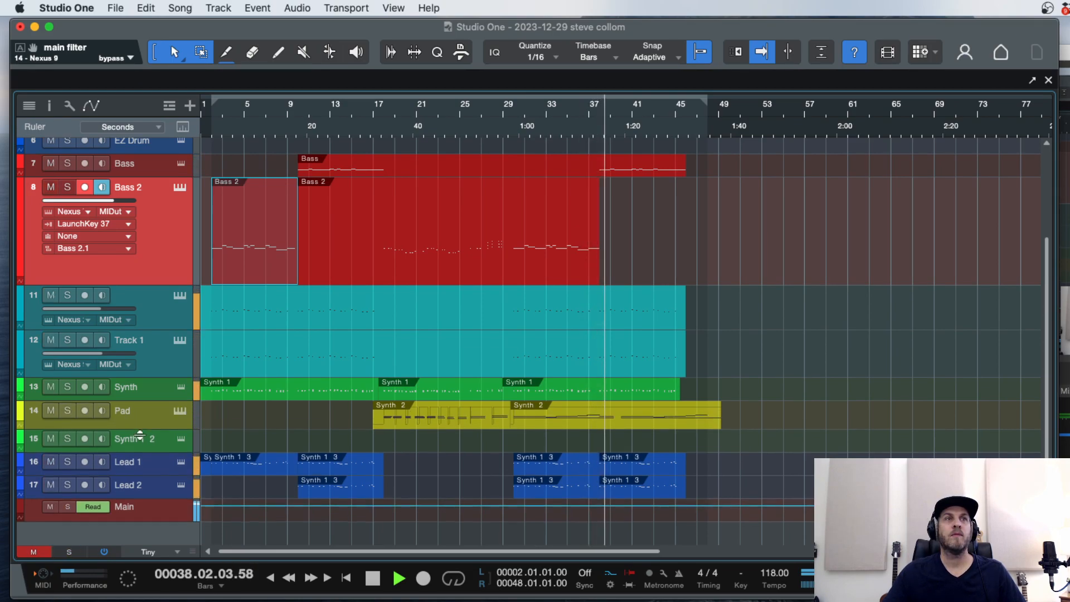
pyautogui.moveTo(72, 426); pyautogui.dragTo(64, 429)
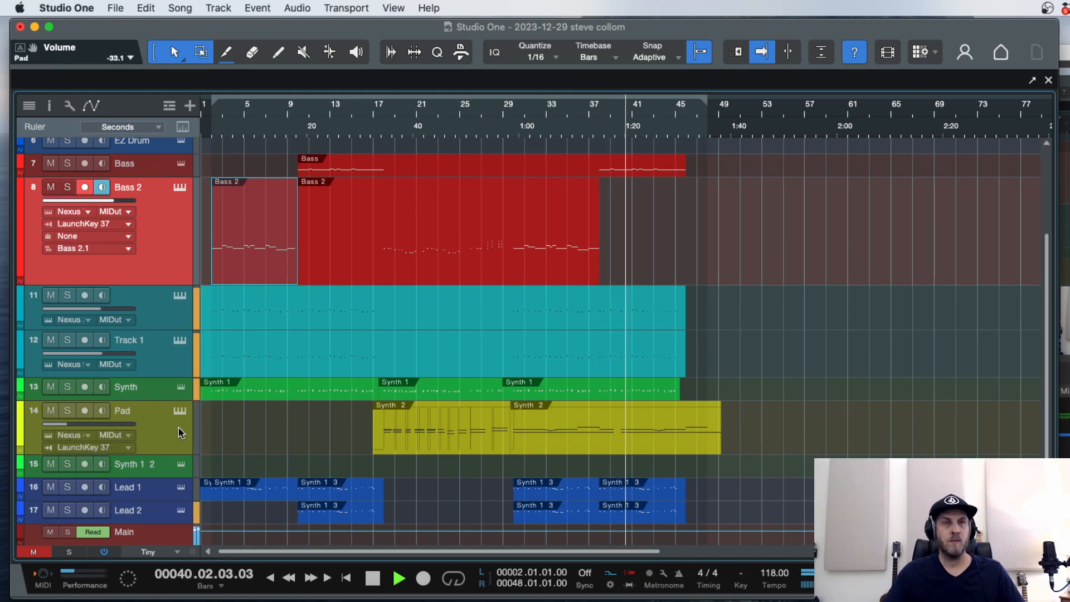
# Show the track inspector, lower the Bass 2 track's volume to -6.1 dB during playback, and stop the song.
pyautogui.press('F4')
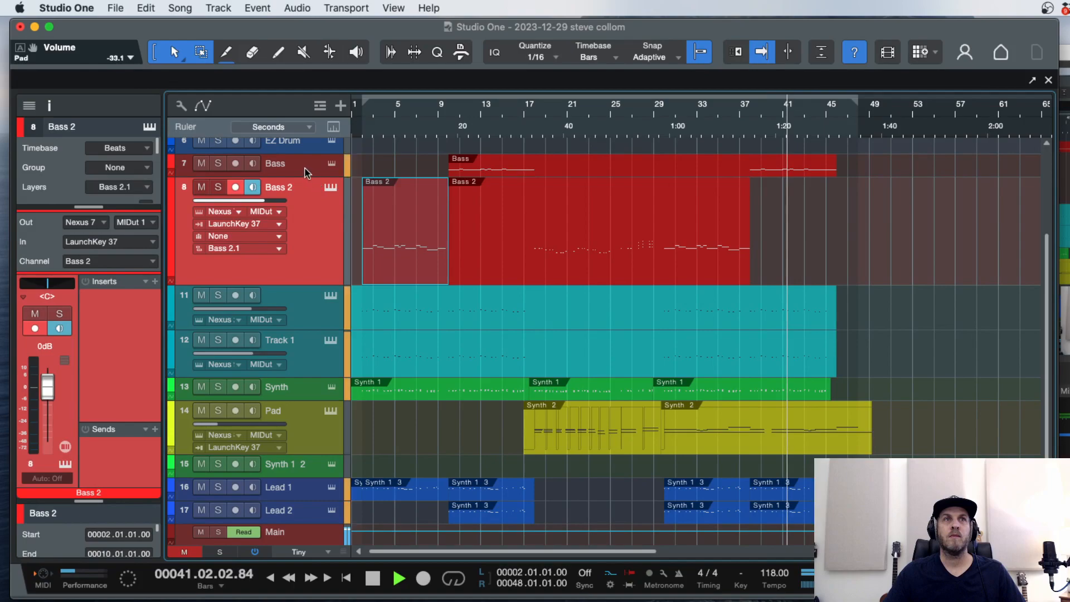
pyautogui.click(474, 165)
pyautogui.click(309, 222)
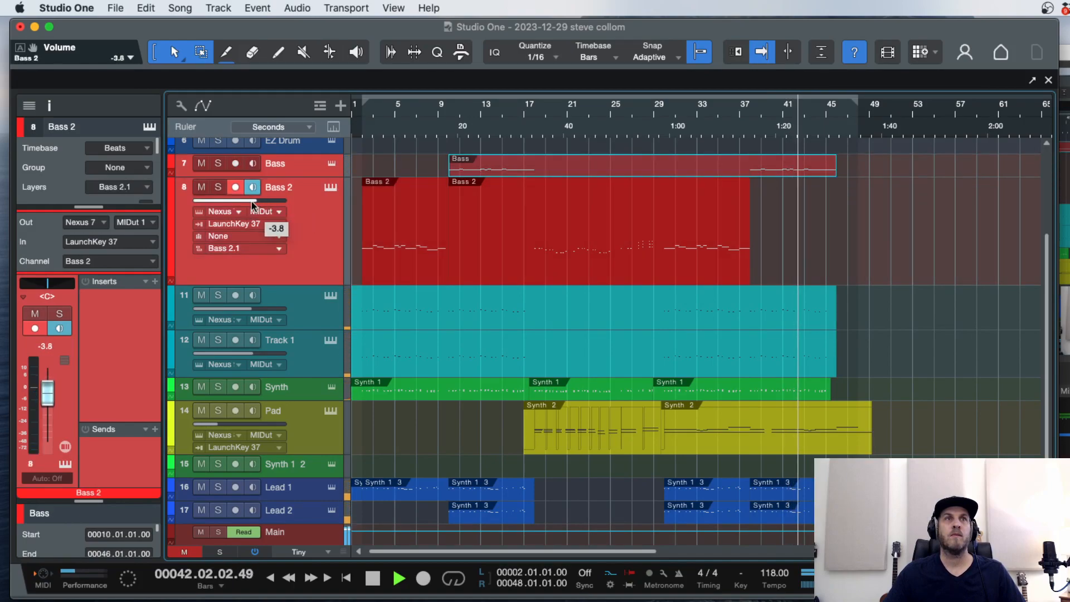
pyautogui.press('w')
pyautogui.scroll(5, 419, 282)
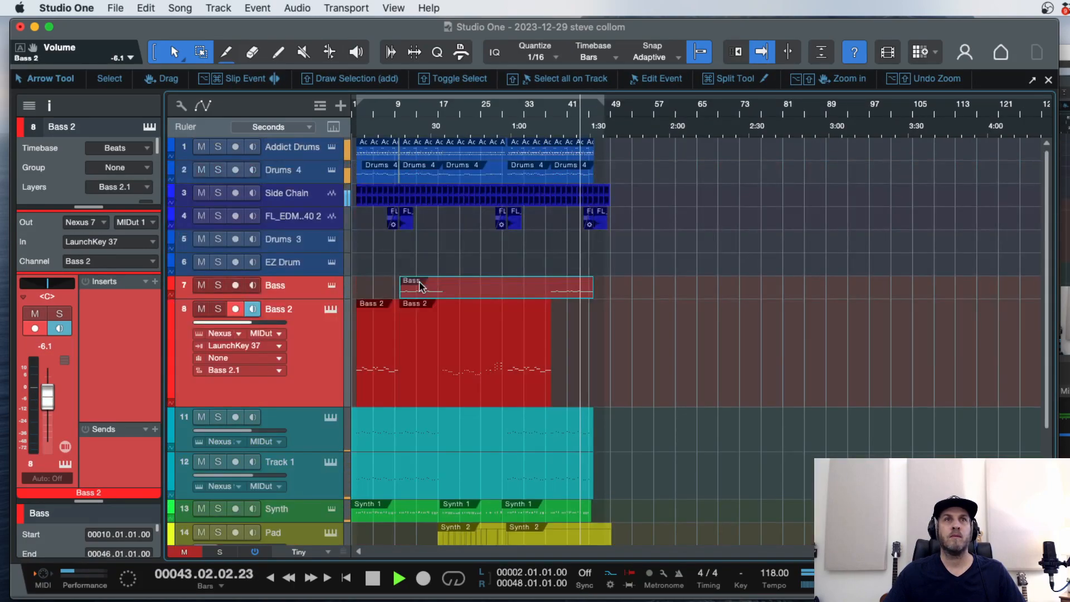
pyautogui.scroll(-5, 418, 235)
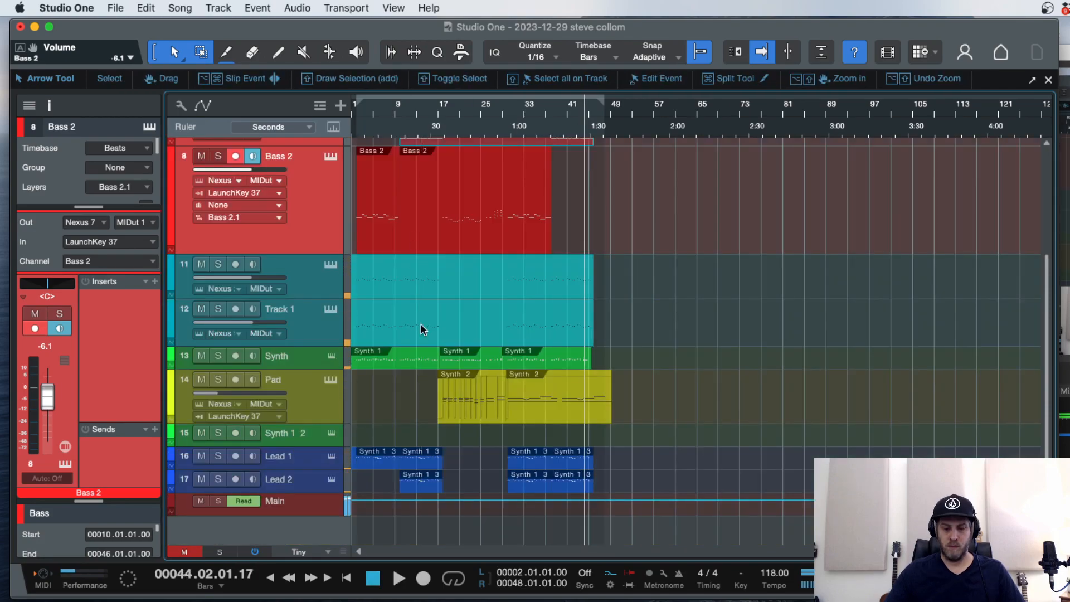
pyautogui.press('space')
# Enlarge the Lead 1 track until its instrument and input settings show, and select the track.
pyautogui.press('e')
pyautogui.press('e')
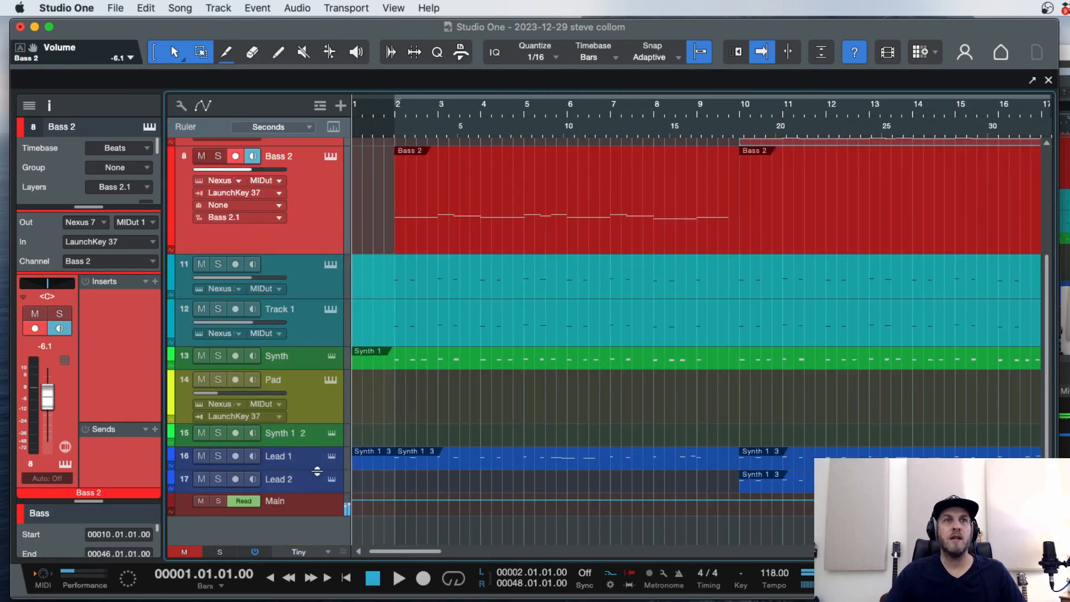
pyautogui.moveTo(316, 471); pyautogui.dragTo(317, 505)
pyautogui.scroll(-1, 502, 437)
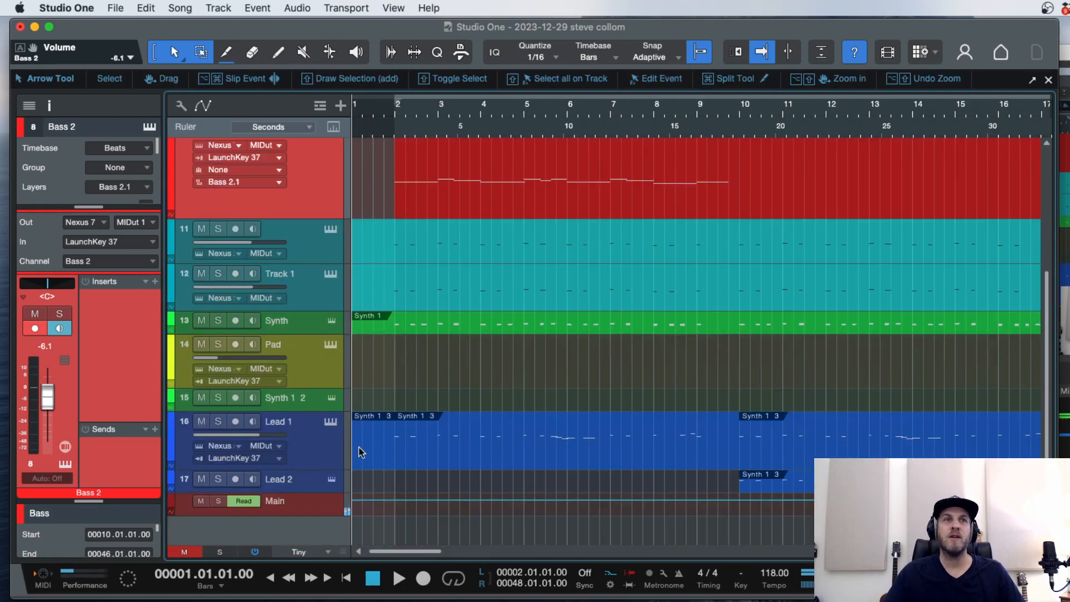
pyautogui.moveTo(308, 470); pyautogui.dragTo(308, 496)
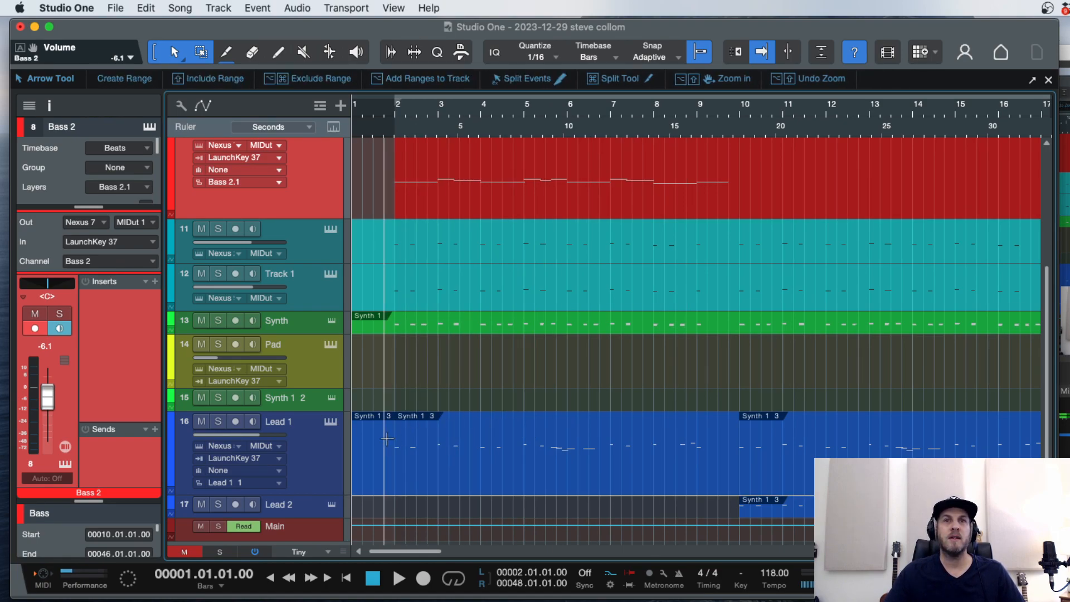
pyautogui.click(320, 458)
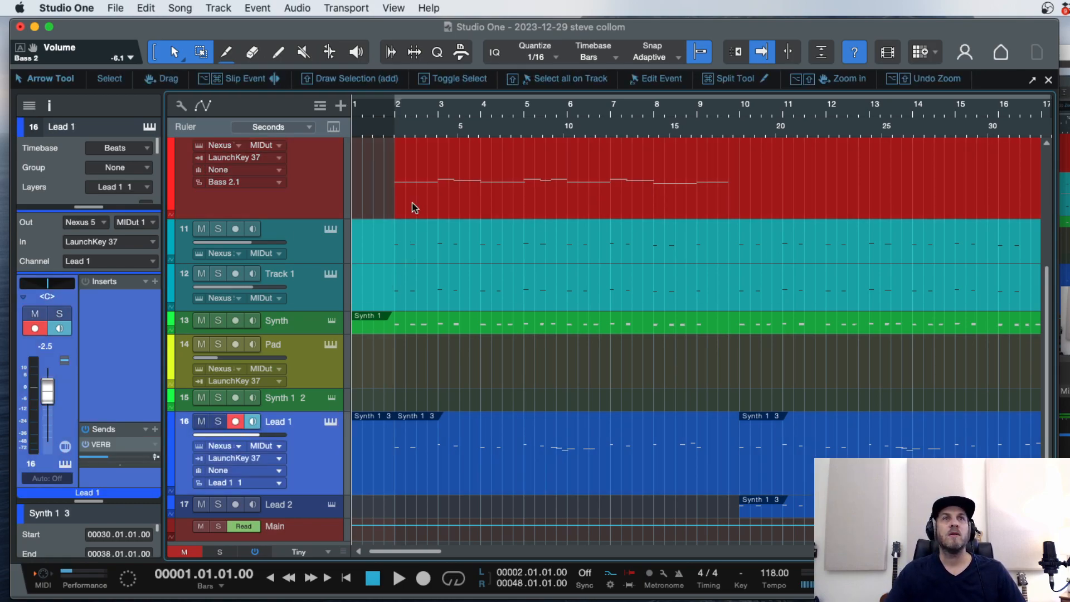
# Play Lead 1 in solo from the song start, compare it with Lead 2 in solo from bar 10, and stop.
pyautogui.press('space')
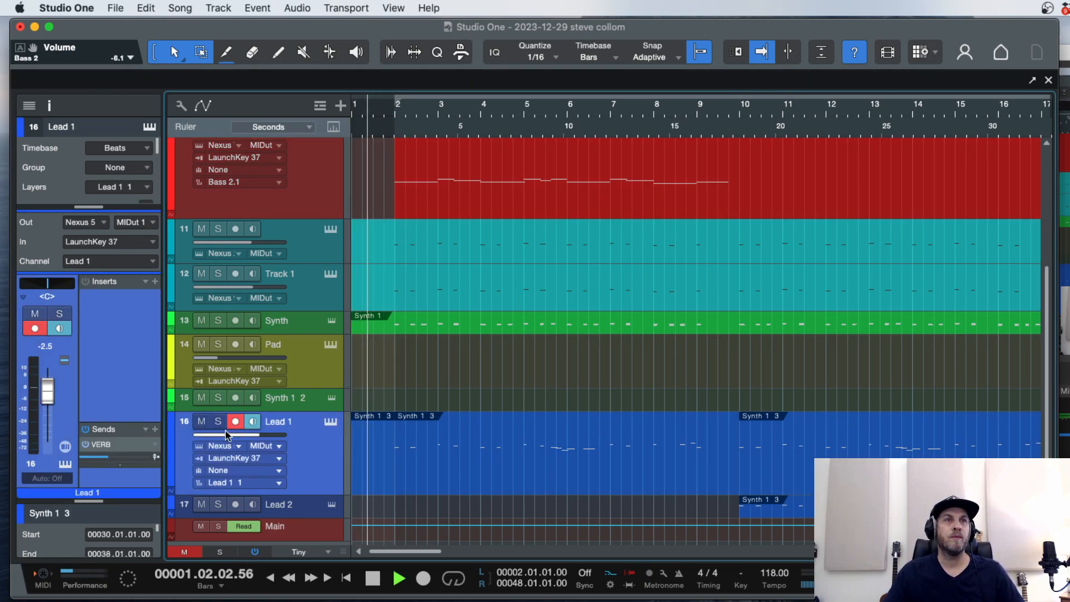
pyautogui.click(205, 423)
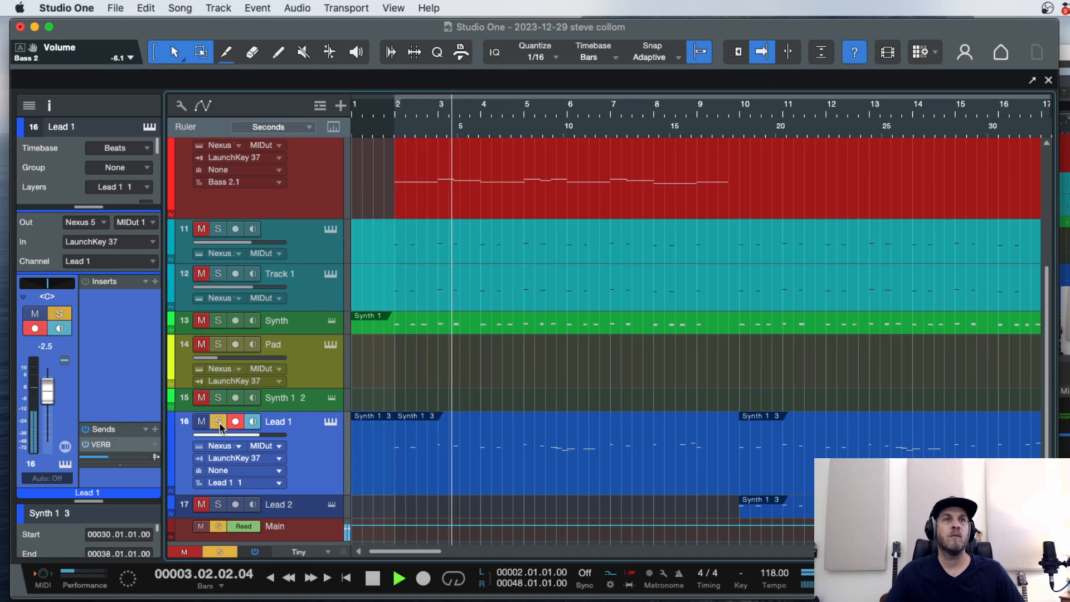
pyautogui.click(740, 124)
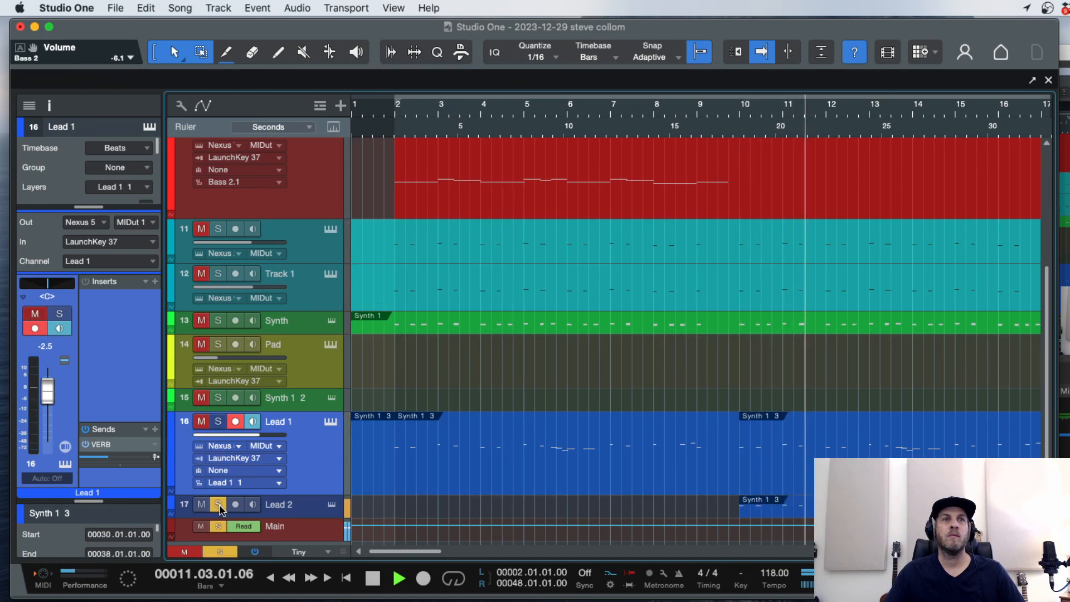
pyautogui.scroll(-1, 326, 443)
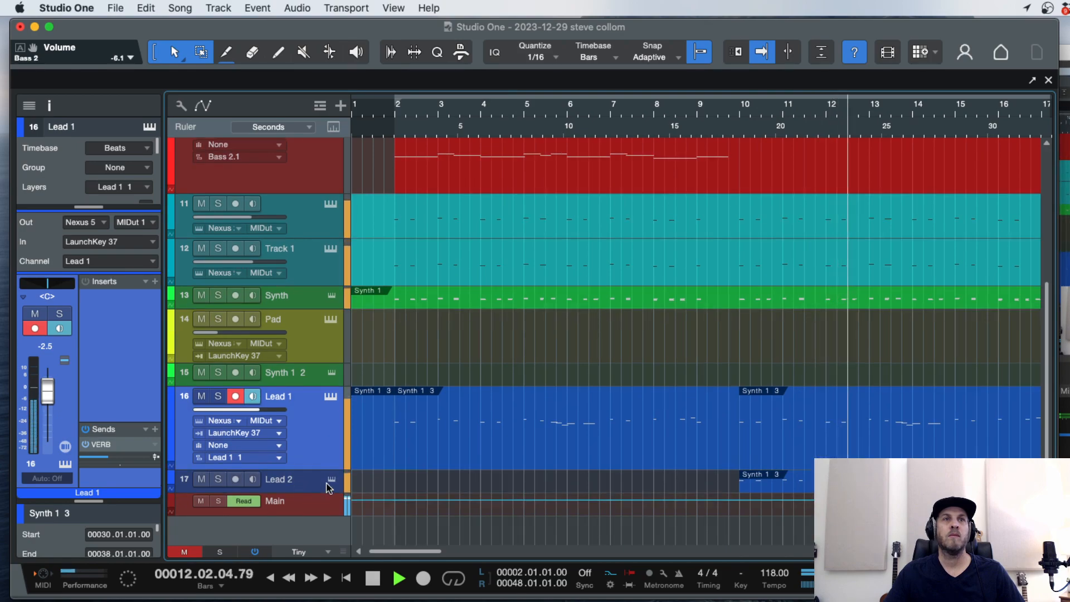
pyautogui.press('space')
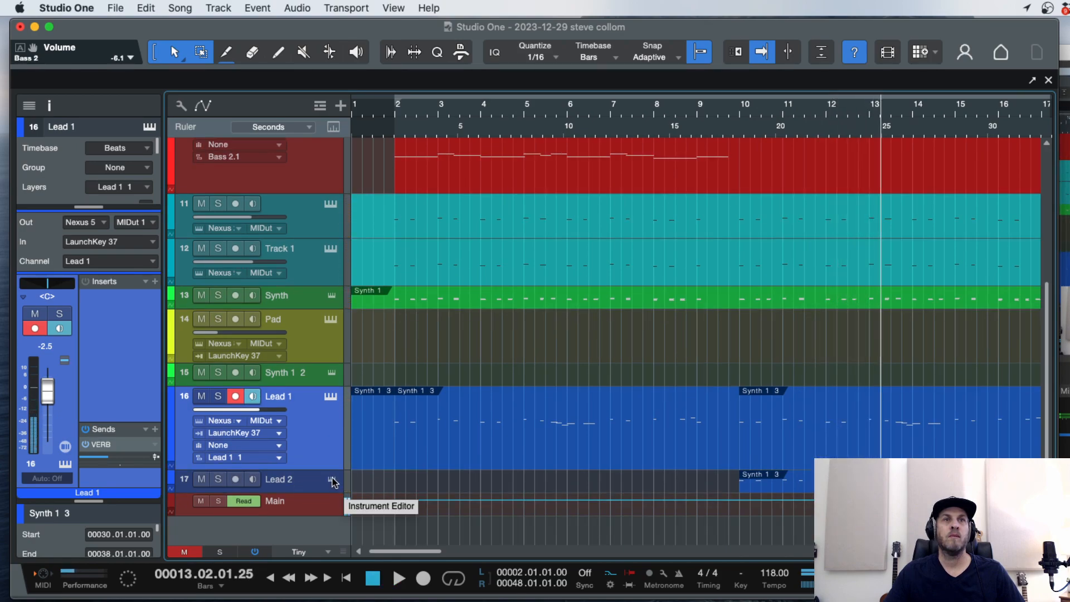
# Duplicate the Lead 1 track with its own Nexus instrument and events, and enlarge the copy's track height.
pyautogui.moveTo(319, 469)
pyautogui.mouseDown()
pyautogui.moveTo(317, 440)
pyautogui.moveTo(310, 469)
pyautogui.mouseUp()
pyautogui.press('w')
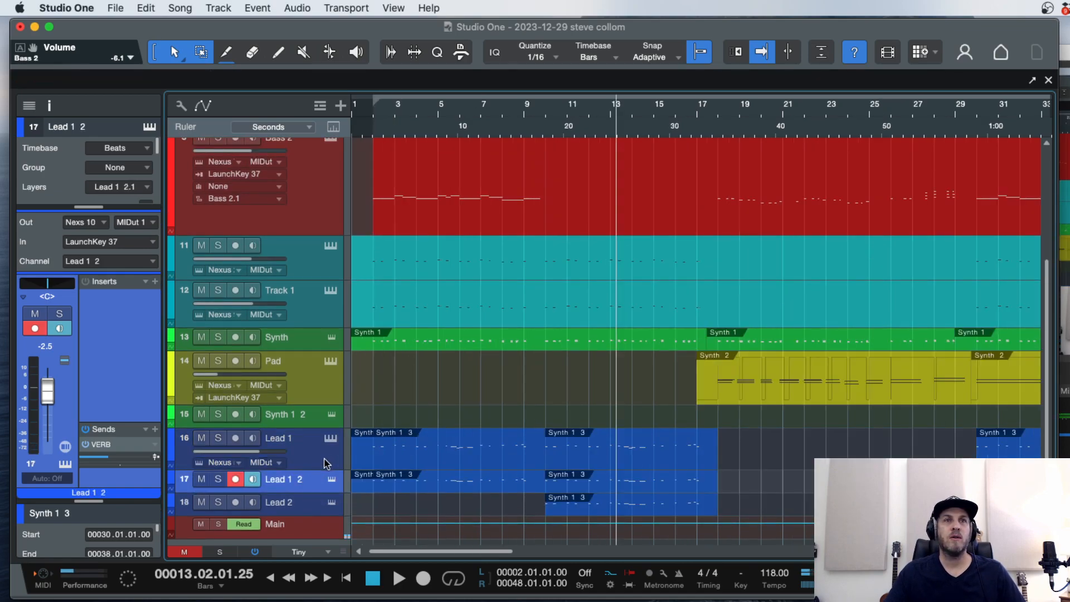
pyautogui.scroll(-2, 317, 483)
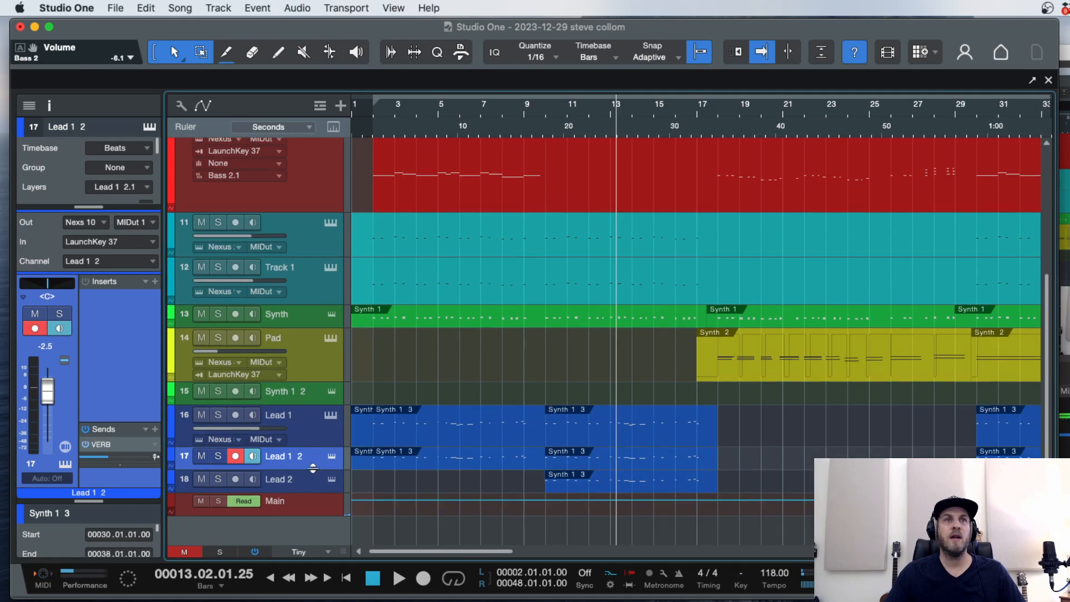
pyautogui.moveTo(312, 469); pyautogui.dragTo(310, 496)
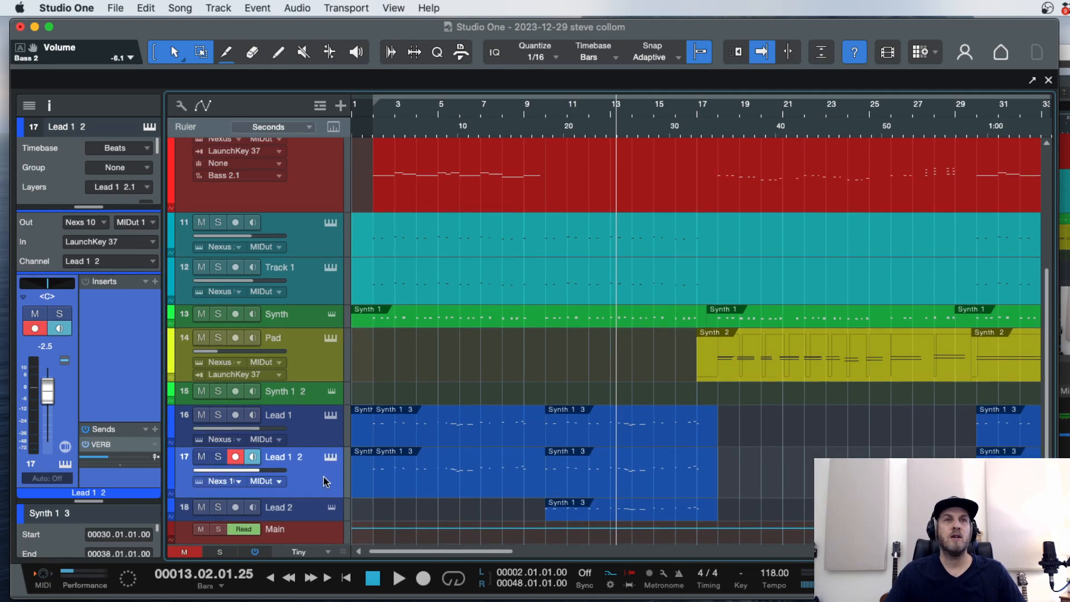
# Change the original Lead 1 track's Nexus sound to the Plucked preset Calypso and close the instrument.
pyautogui.click(318, 435)
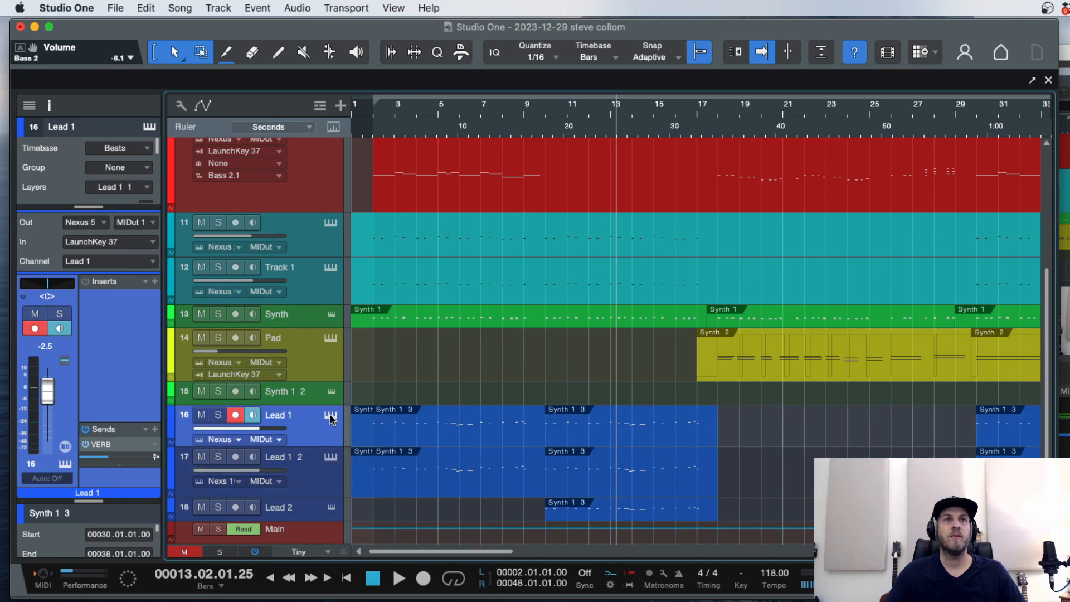
pyautogui.click(330, 417)
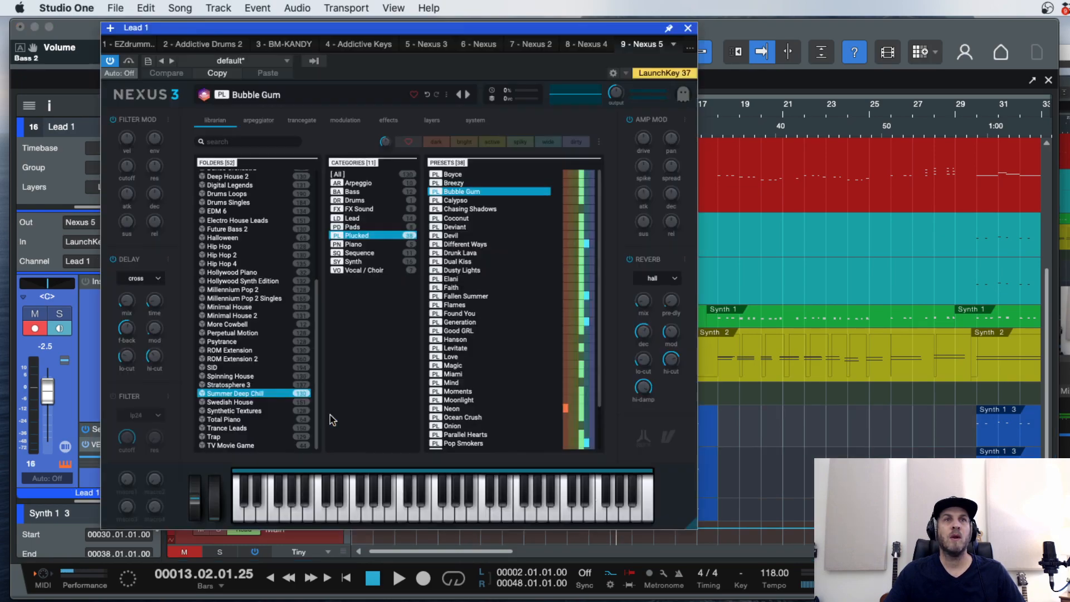
pyautogui.click(458, 202)
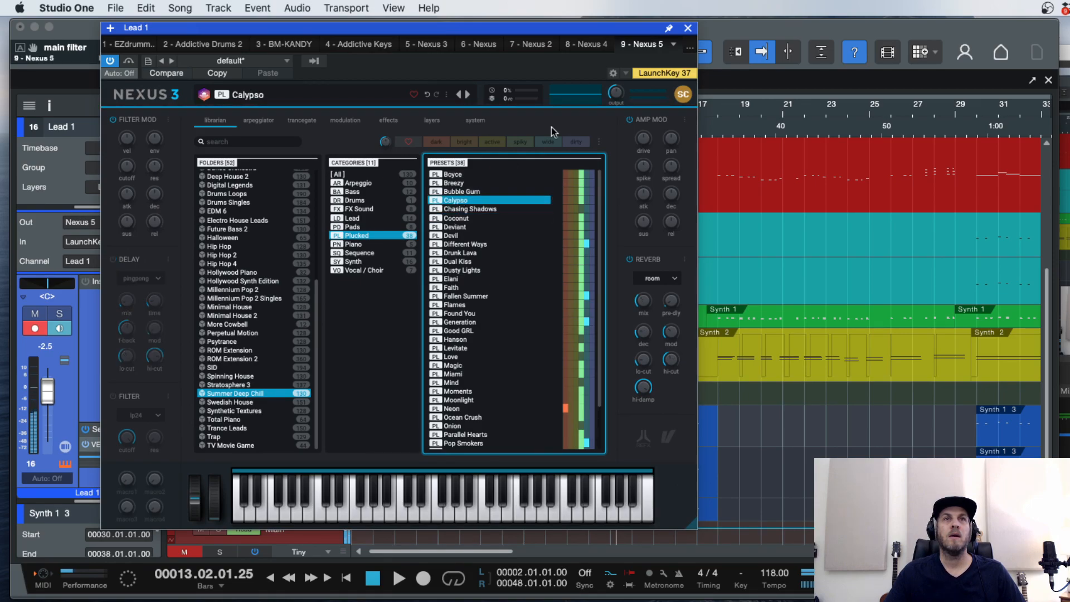
pyautogui.click(688, 28)
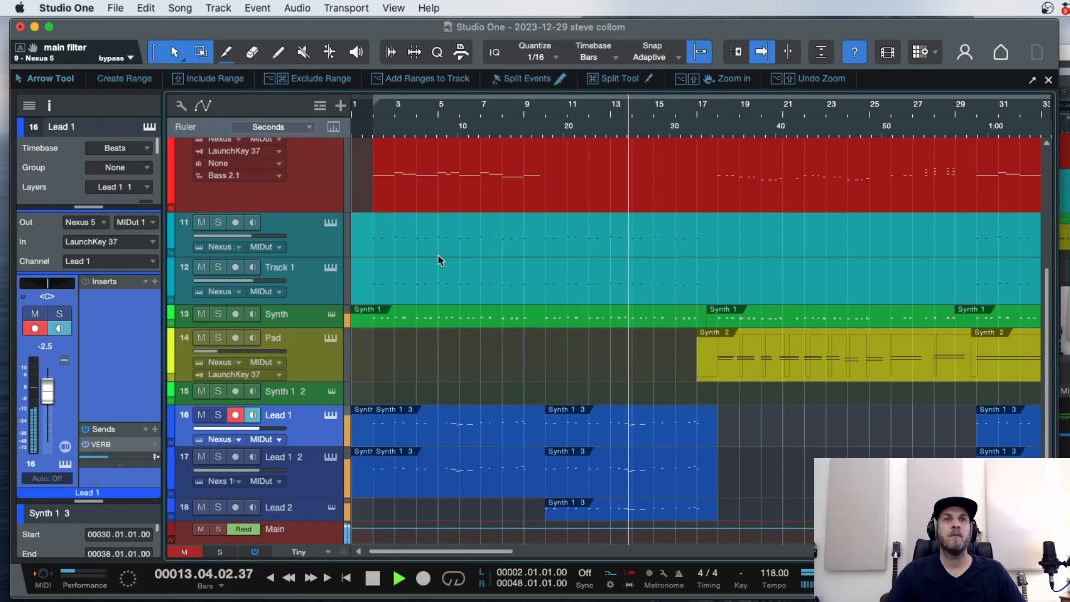
# Play from bar 2, check Lead 1 in solo, and set the duplicated lead track's volume to -3.8 dB.
pyautogui.press('space')
pyautogui.doubleClick(380, 124)
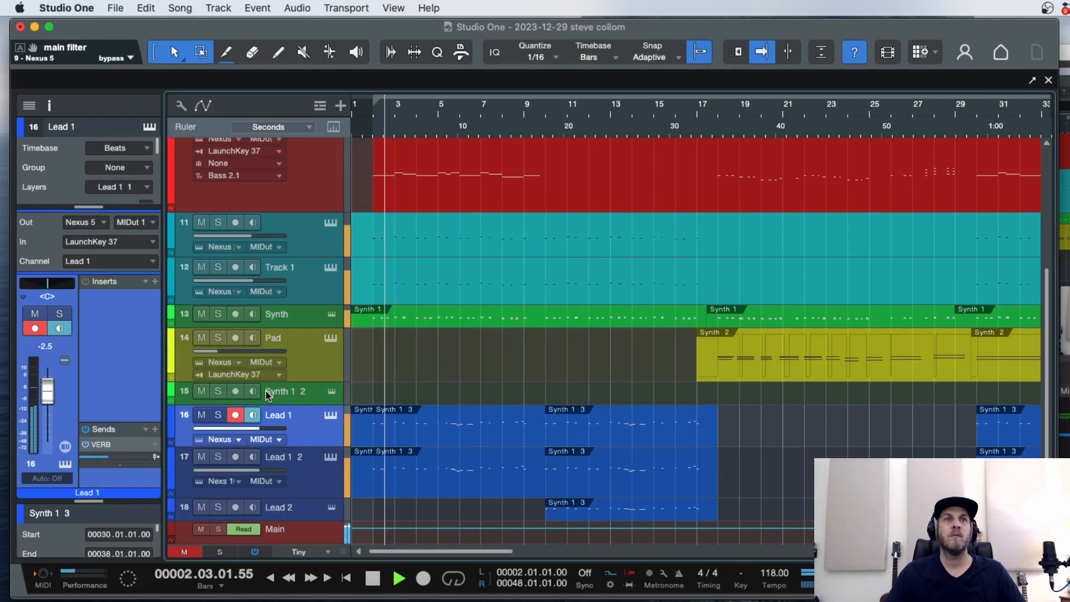
pyautogui.click(218, 416)
pyautogui.click(217, 415)
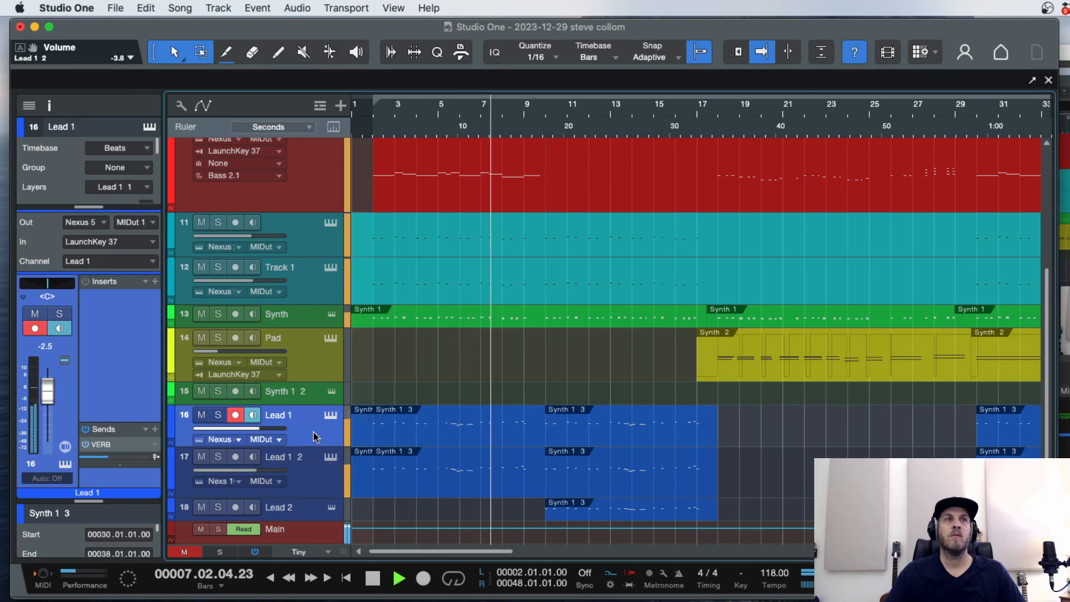
# Enable the pingpong delay in Lead 1's Nexus instrument with a delay mix of 51, and close the instrument.
pyautogui.click(329, 416)
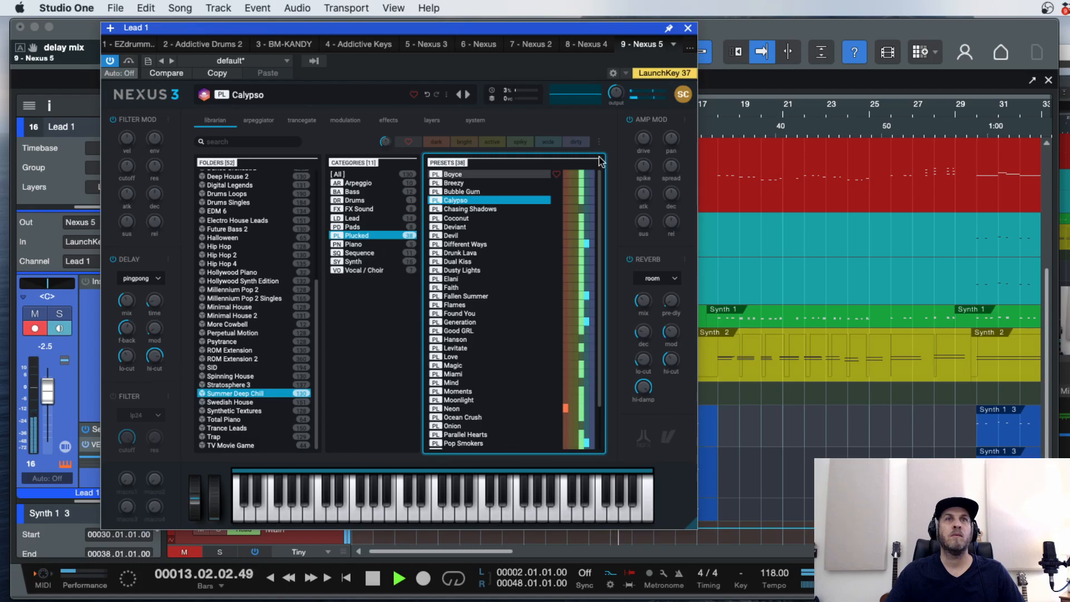
pyautogui.click(688, 28)
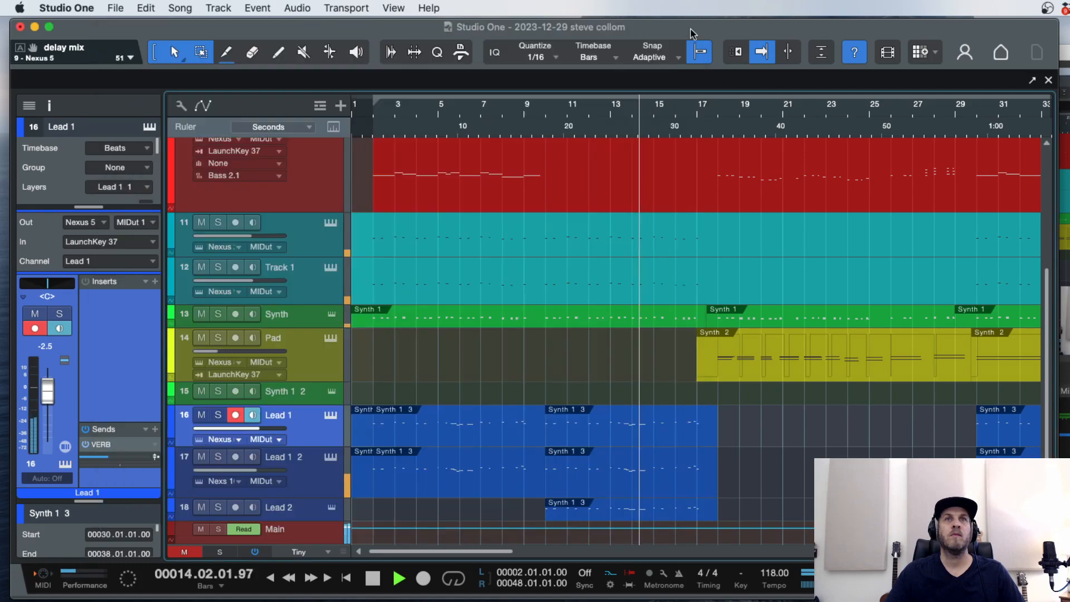
# Enlarge the Lead 2 track and set its volume to -4.5 dB during playback.
pyautogui.press('w')
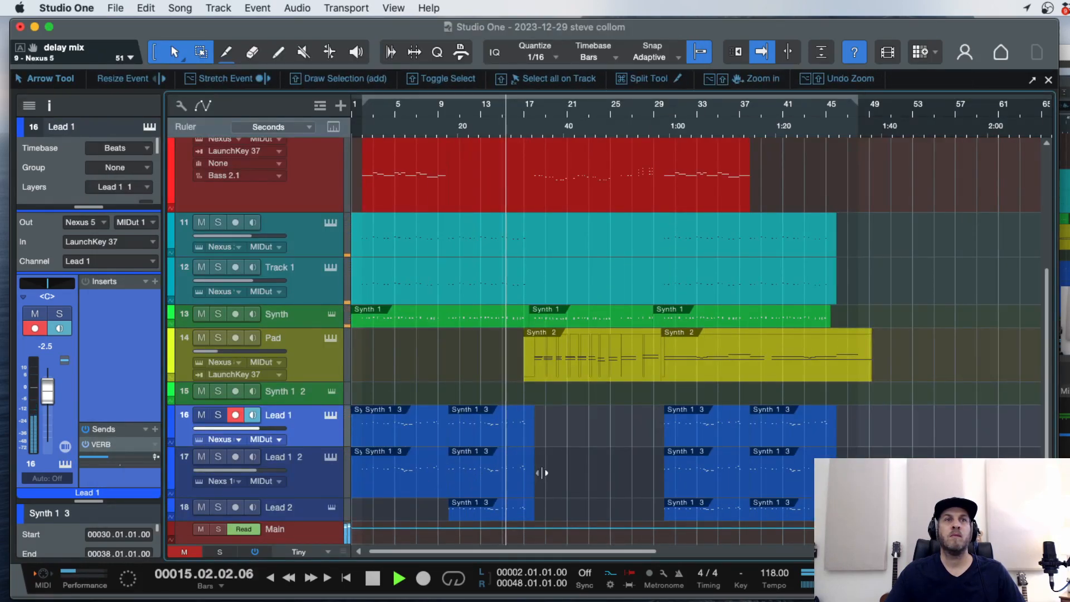
pyautogui.scroll(-1, 534, 476)
pyautogui.click(297, 488)
pyautogui.moveTo(297, 493); pyautogui.dragTo(252, 496)
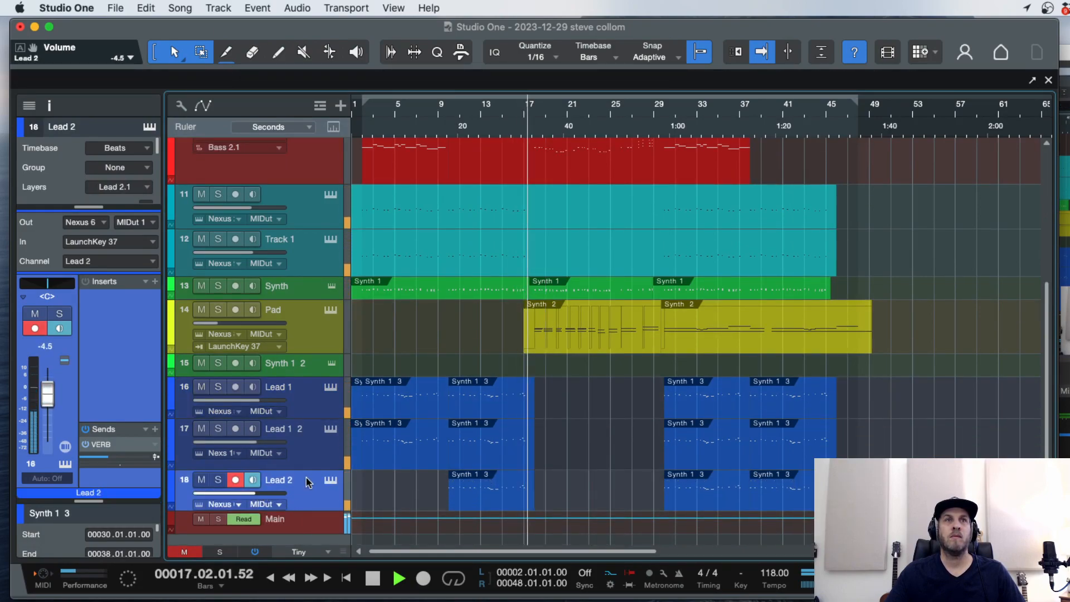
# Check the Synth track in solo during playback, enlarge it, and set its volume to -2.1 dB.
pyautogui.click(217, 287)
pyautogui.click(217, 288)
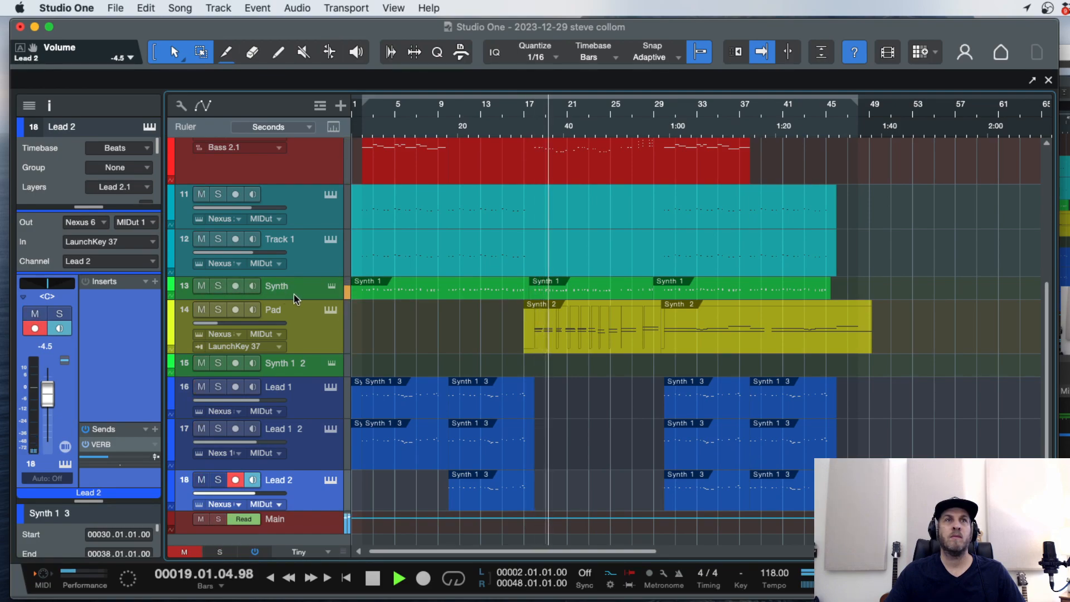
pyautogui.moveTo(302, 300); pyautogui.dragTo(298, 341)
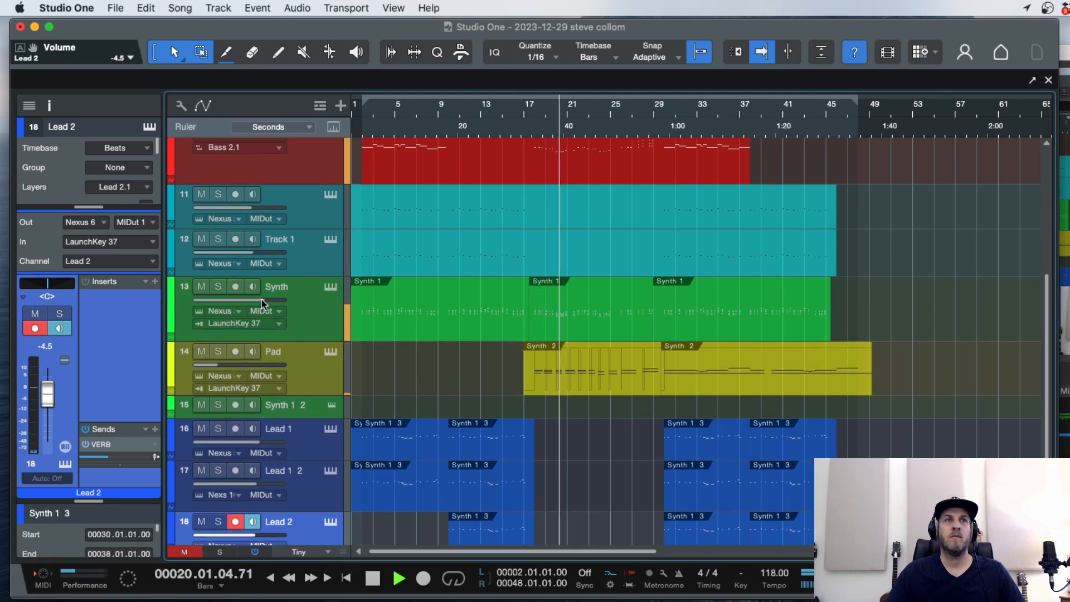
pyautogui.moveTo(261, 301); pyautogui.dragTo(257, 304)
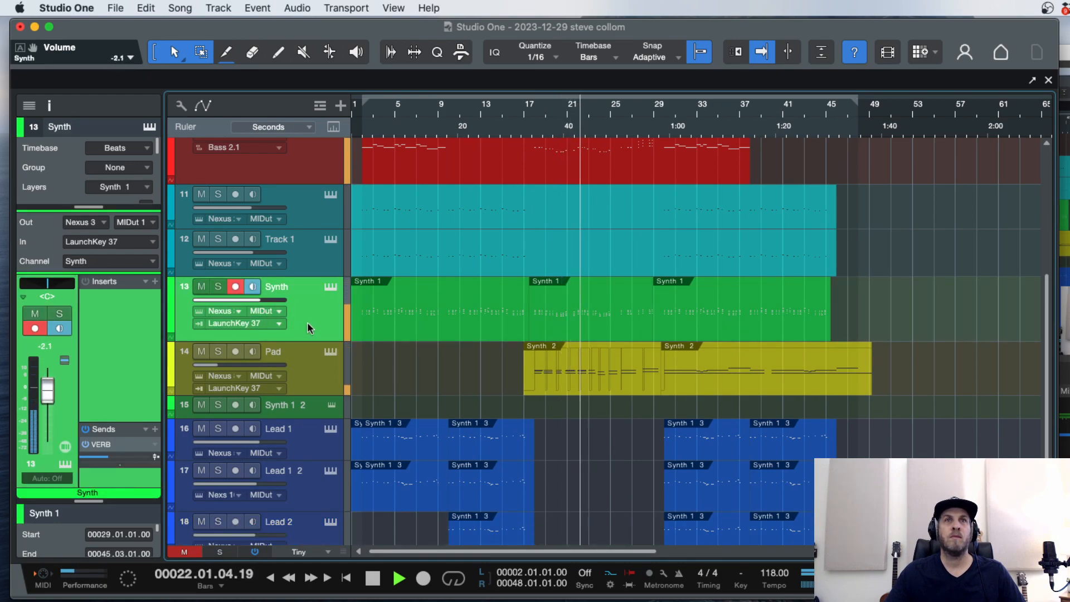
# Review the bass, drum and lead parts across the arrangement during playback with Bass 2 selected, and stop playback.
pyautogui.scroll(2, 318, 312)
pyautogui.scroll(2, 327, 282)
pyautogui.click(323, 275)
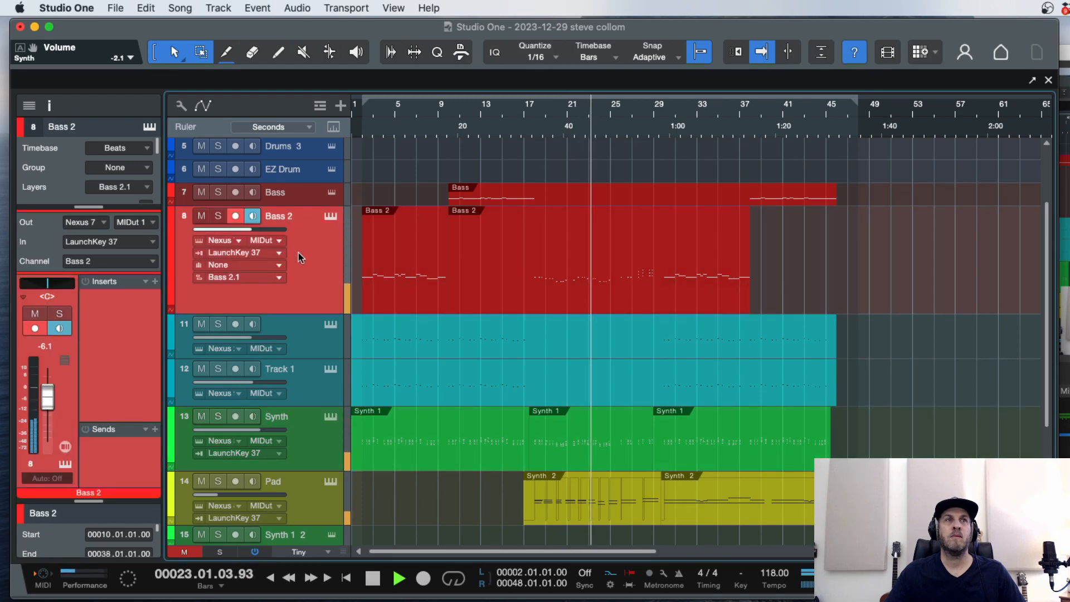
pyautogui.scroll(-5, 458, 444)
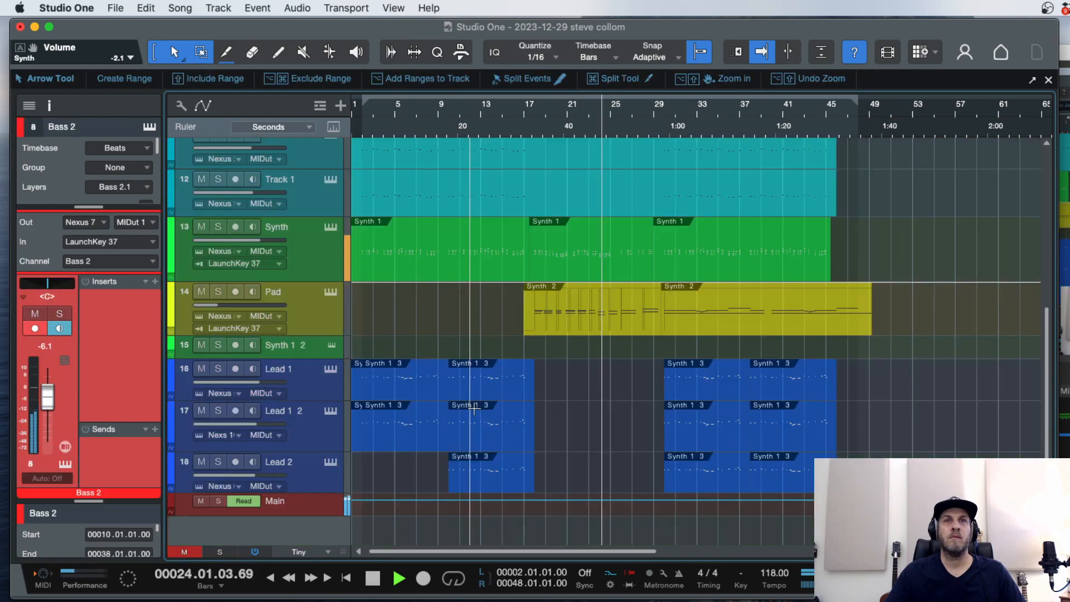
pyautogui.scroll(8, 609, 394)
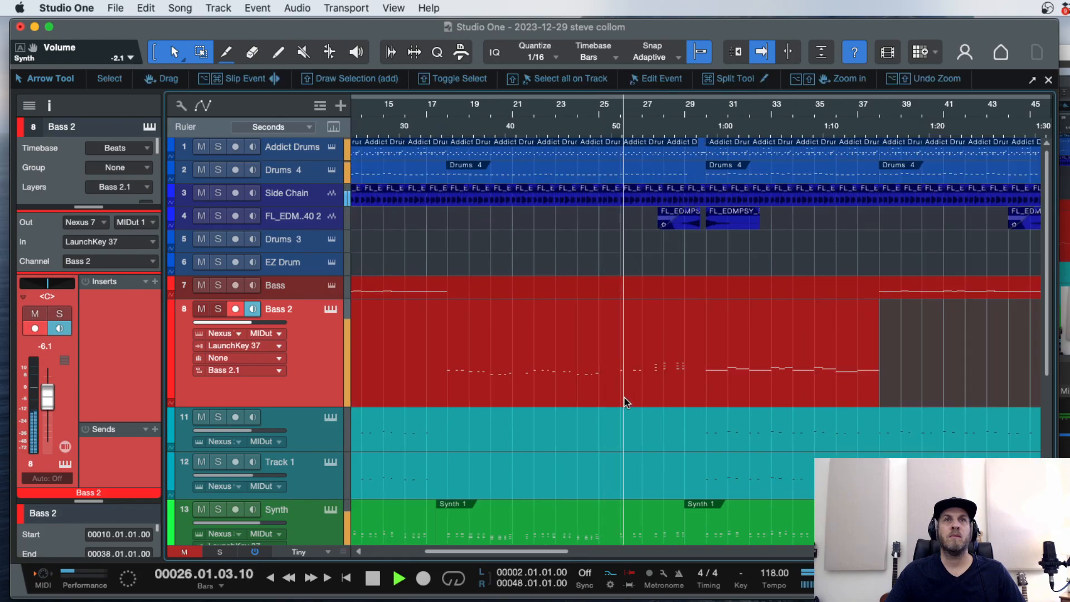
pyautogui.press('e')
pyautogui.press('w')
pyautogui.press('w')
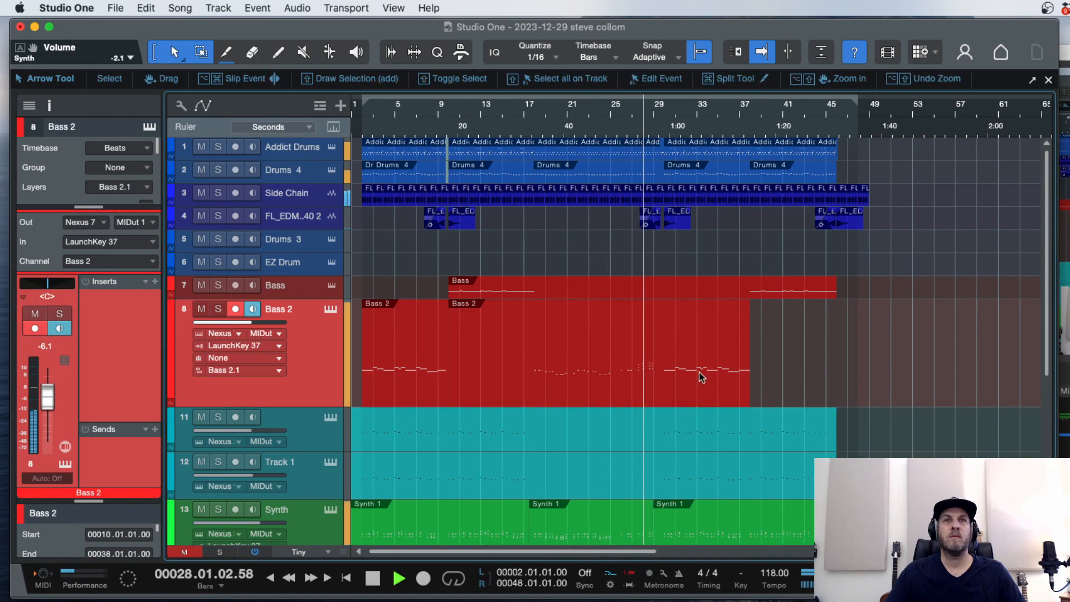
pyautogui.press('e')
pyautogui.press('e')
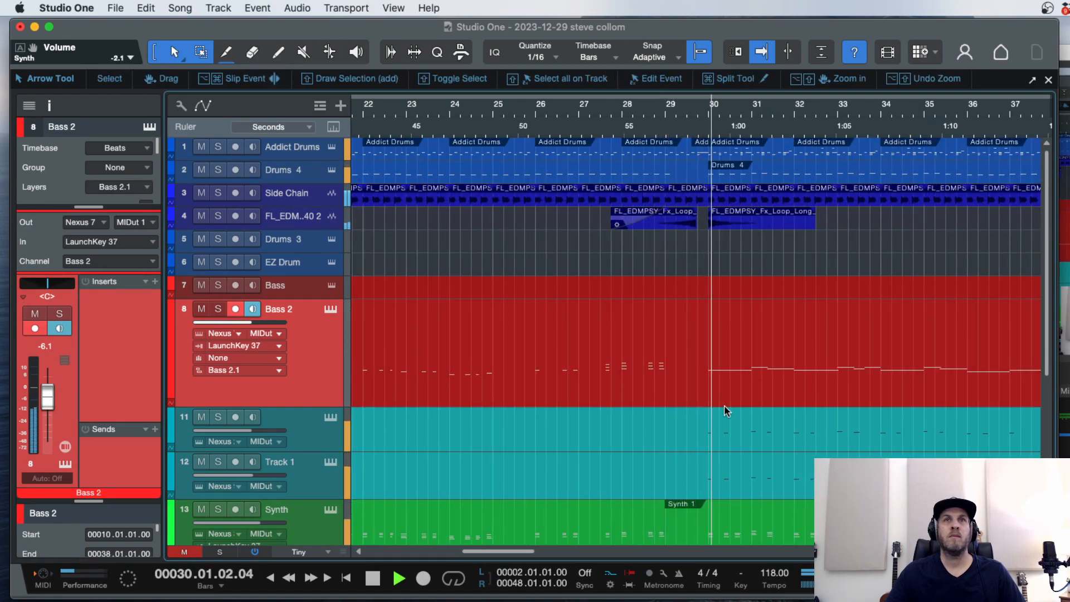
pyautogui.press('w')
pyautogui.press('w')
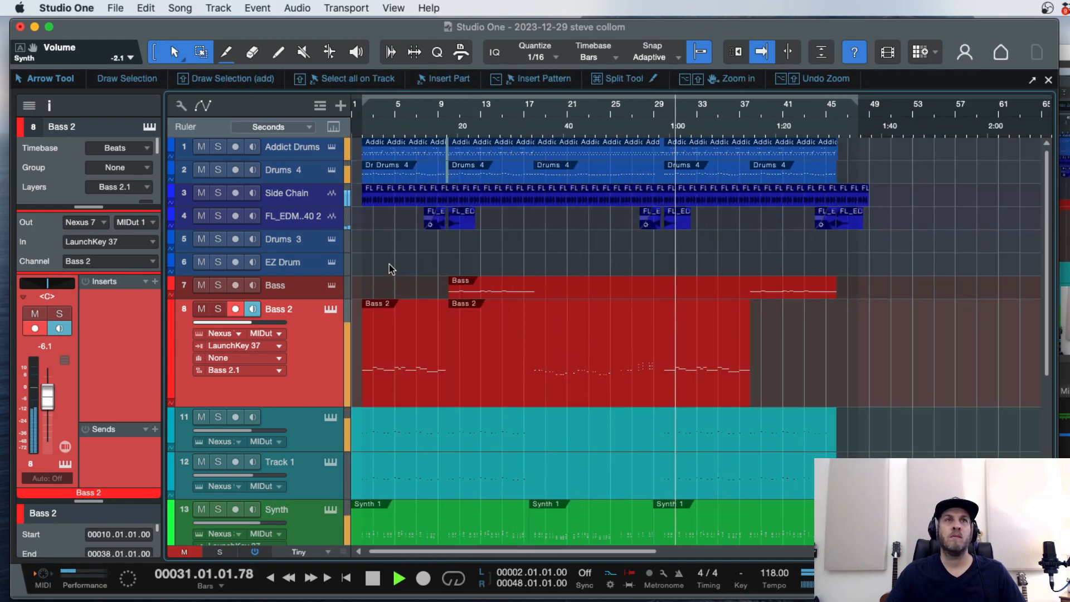
pyautogui.scroll(-10, 390, 273)
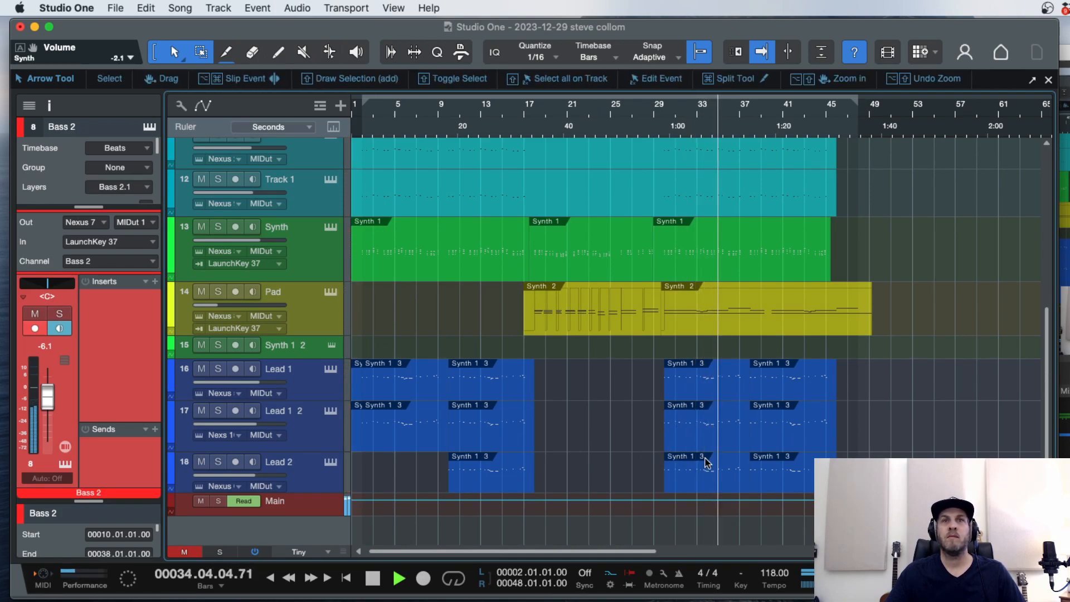
pyautogui.scroll(5, 672, 220)
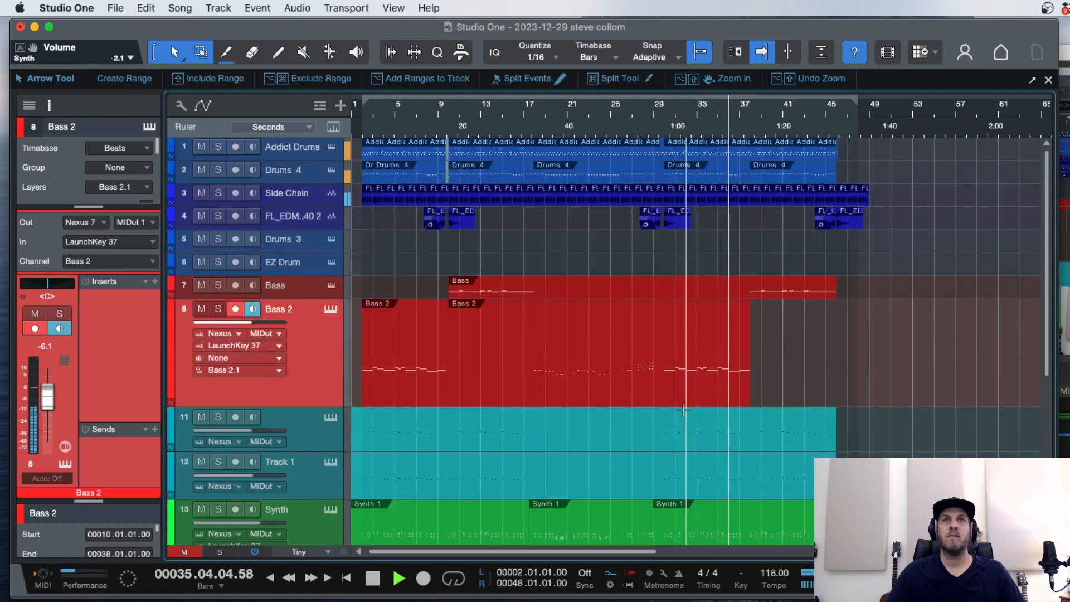
pyautogui.click(697, 245)
pyautogui.press('space')
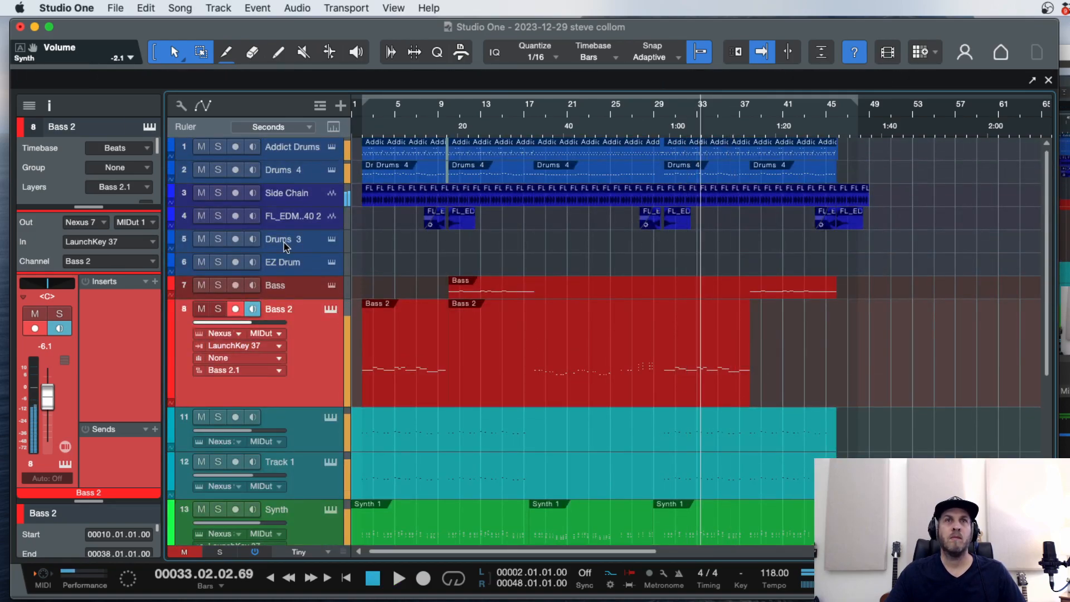
# Enlarge the Drums 3 track and open its BM-KANDY instrument with the playhead at bar 32.
pyautogui.click(300, 241)
pyautogui.moveTo(286, 254); pyautogui.dragTo(279, 337)
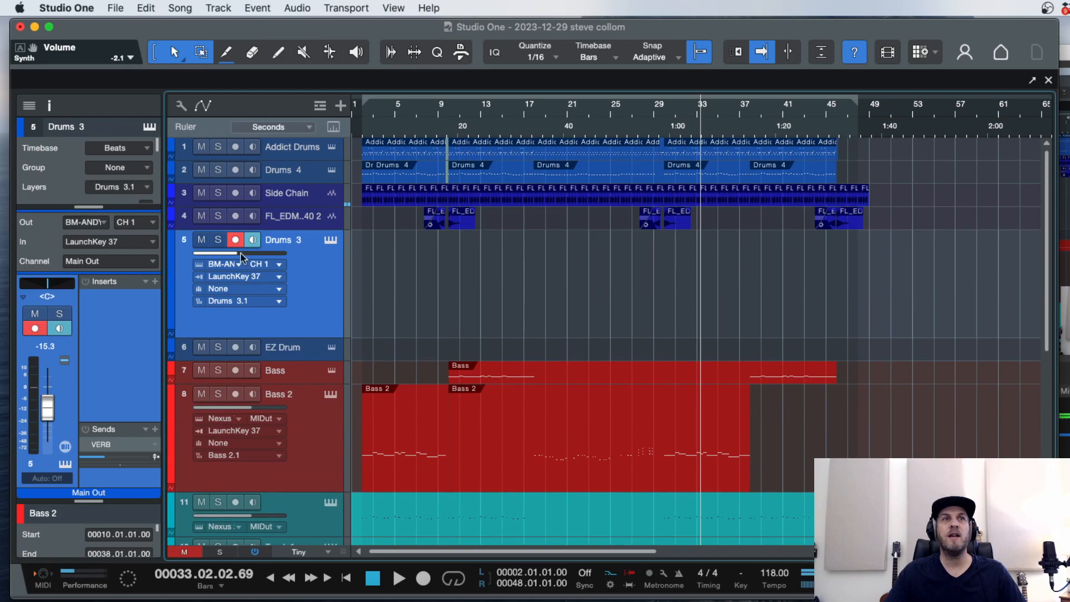
pyautogui.click(685, 127)
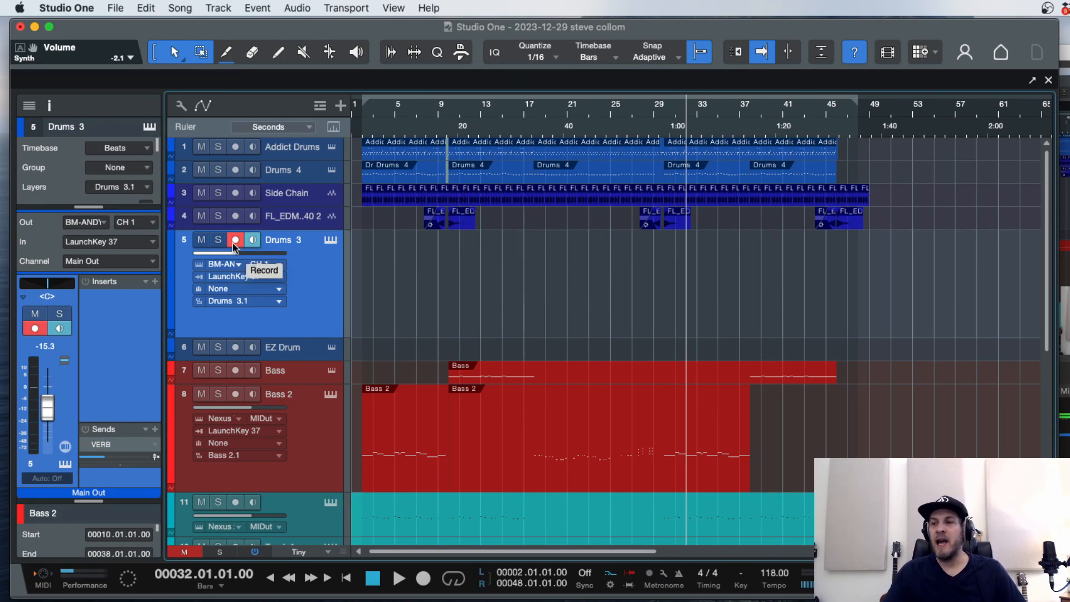
pyautogui.click(330, 241)
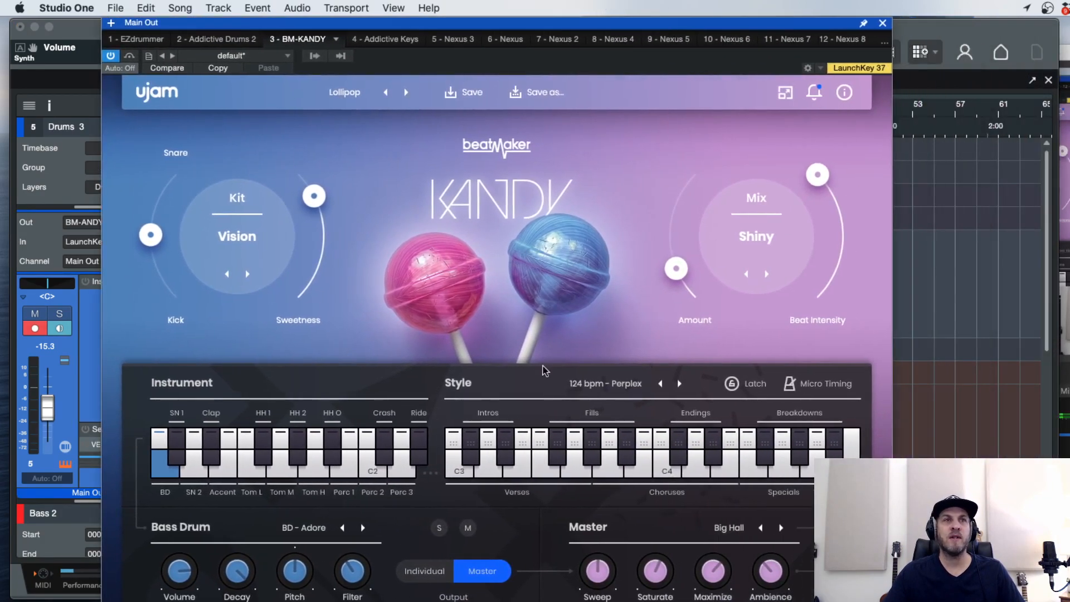
# Audition the Kandy kit's tom, clap, snare, accent, percussion, crash and ride sounds, and close the instrument.
pyautogui.click(280, 471)
pyautogui.click(254, 471)
pyautogui.click(212, 455)
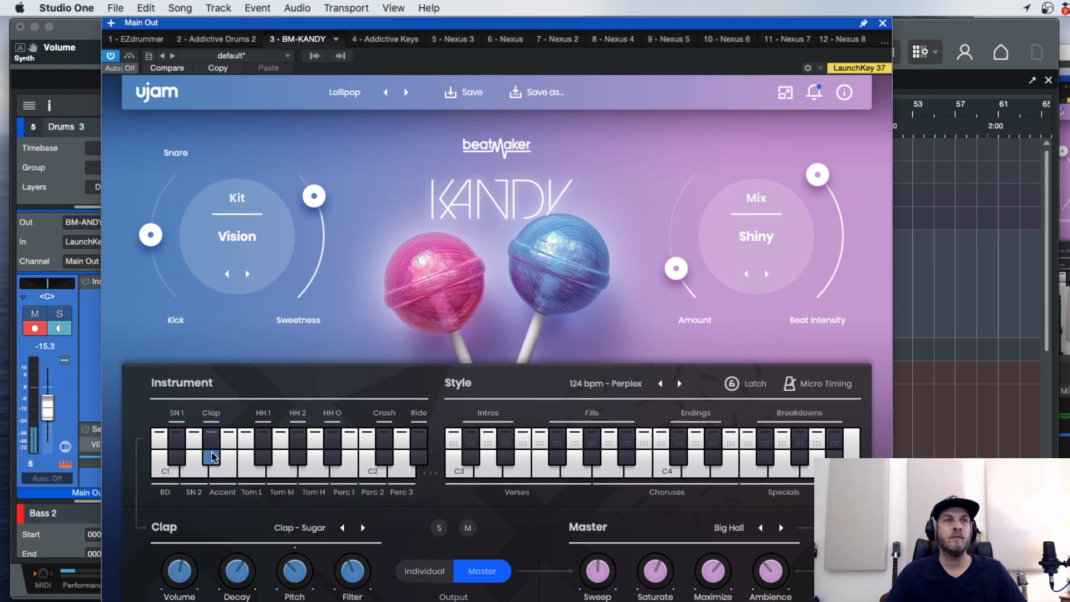
pyautogui.click(223, 465)
pyautogui.click(176, 449)
pyautogui.click(223, 465)
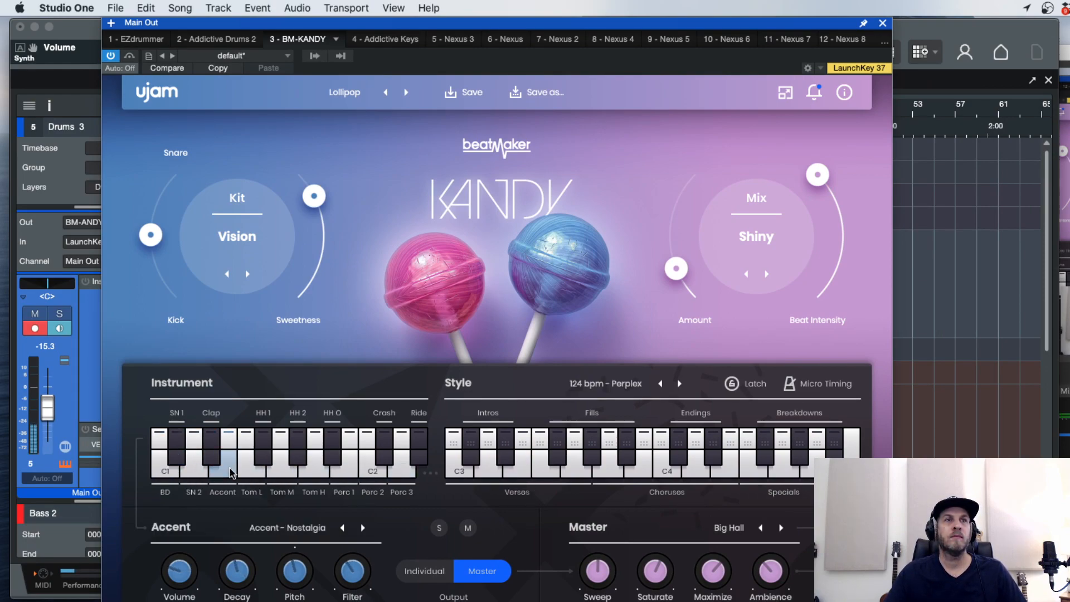
pyautogui.click(340, 471)
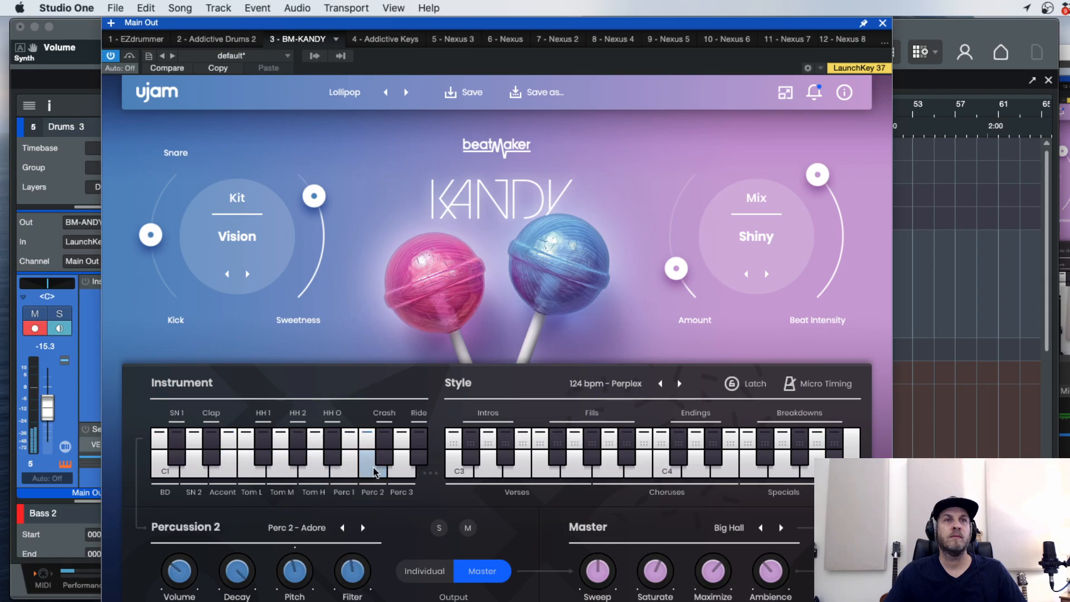
pyautogui.click(385, 456)
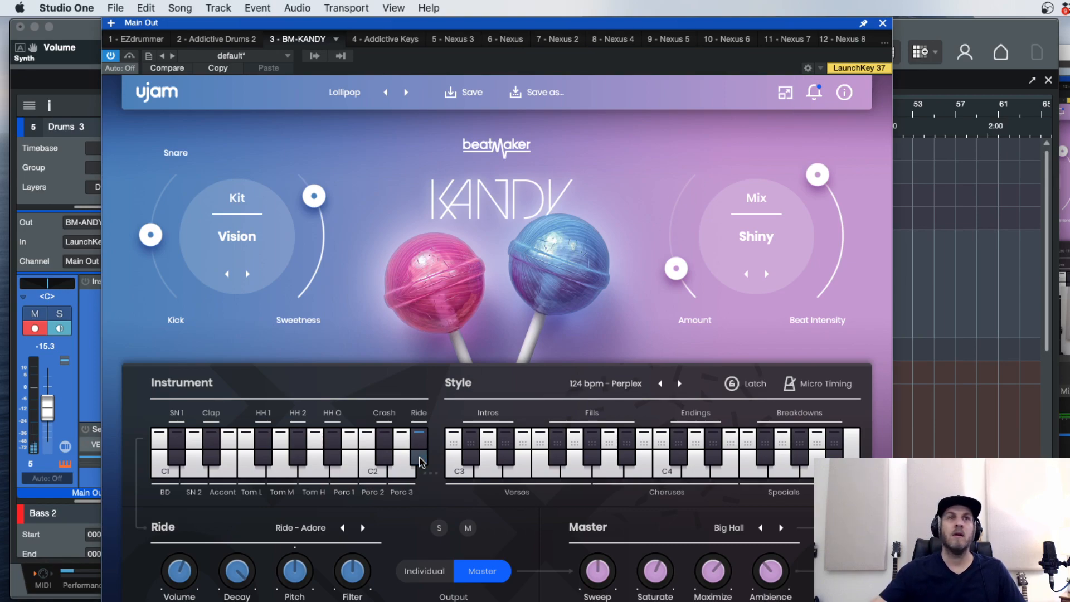
pyautogui.moveTo(801, 29); pyautogui.dragTo(847, 29)
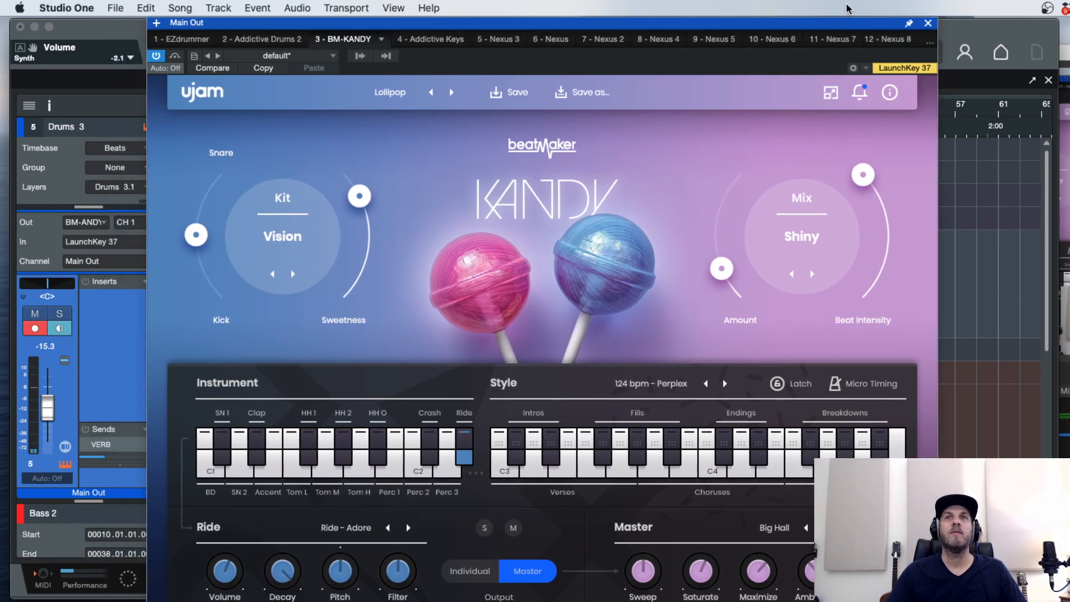
pyautogui.click(928, 24)
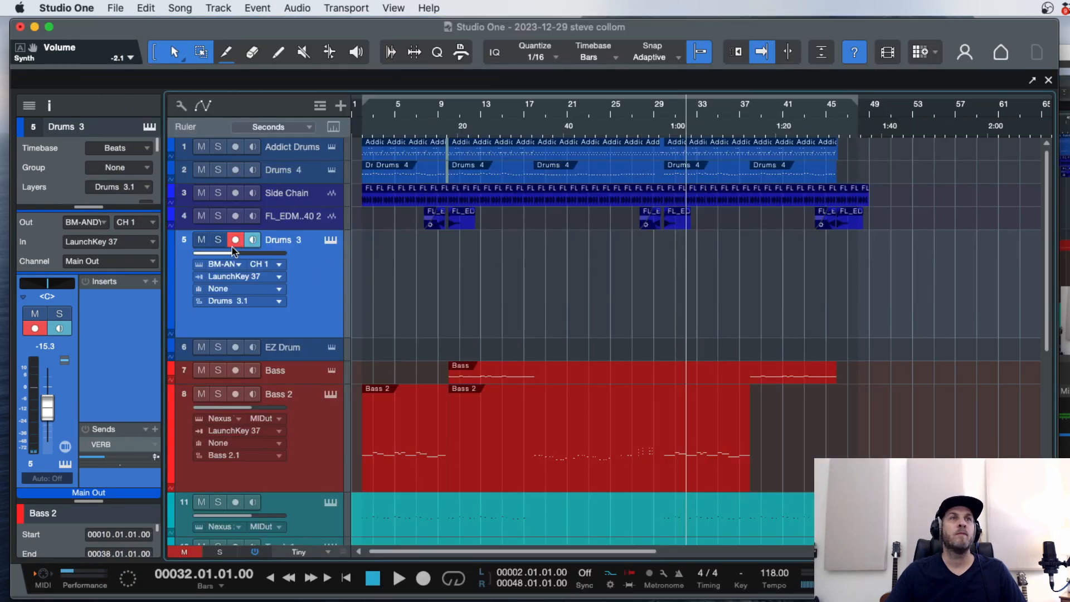
# Set the track height to Normal and record an off-beat ride part on Drums 3, starting from bar 29.
pyautogui.moveTo(237, 253)
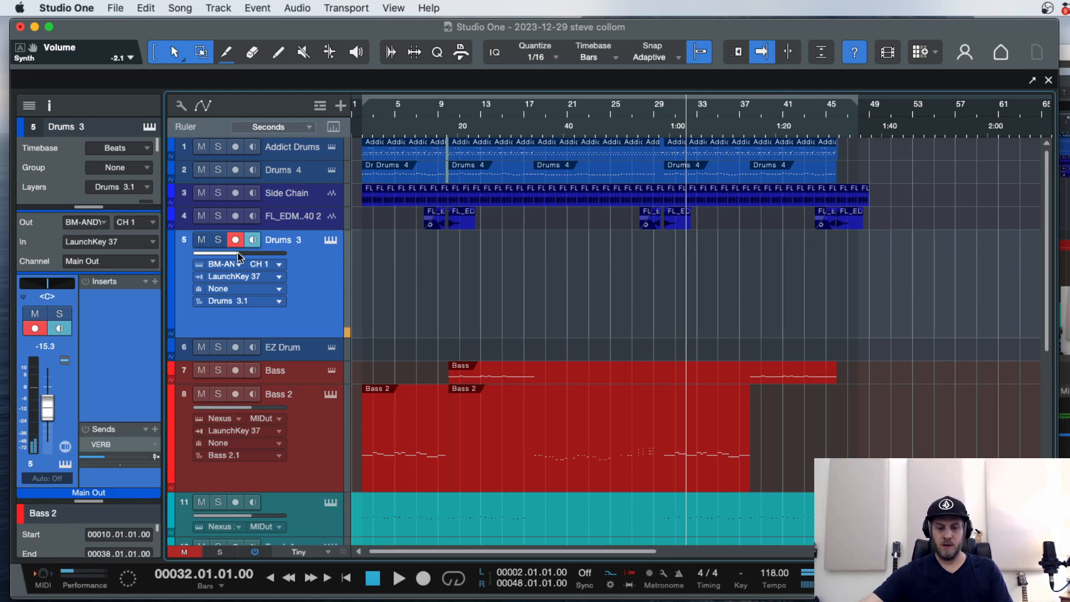
pyautogui.press('3')
pyautogui.scroll(3, 568, 333)
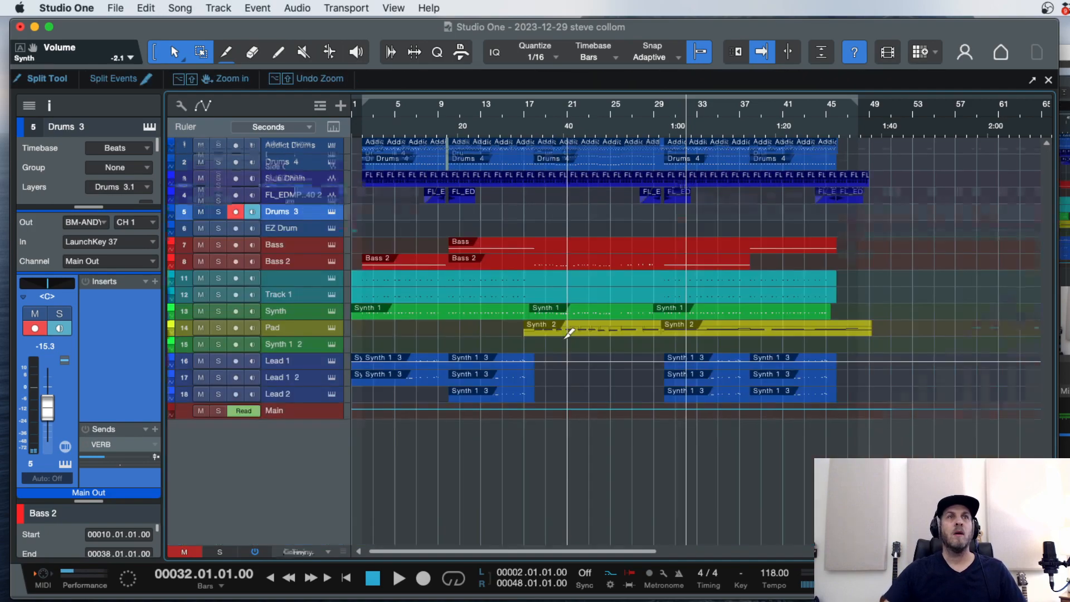
pyautogui.scroll(4, 569, 333)
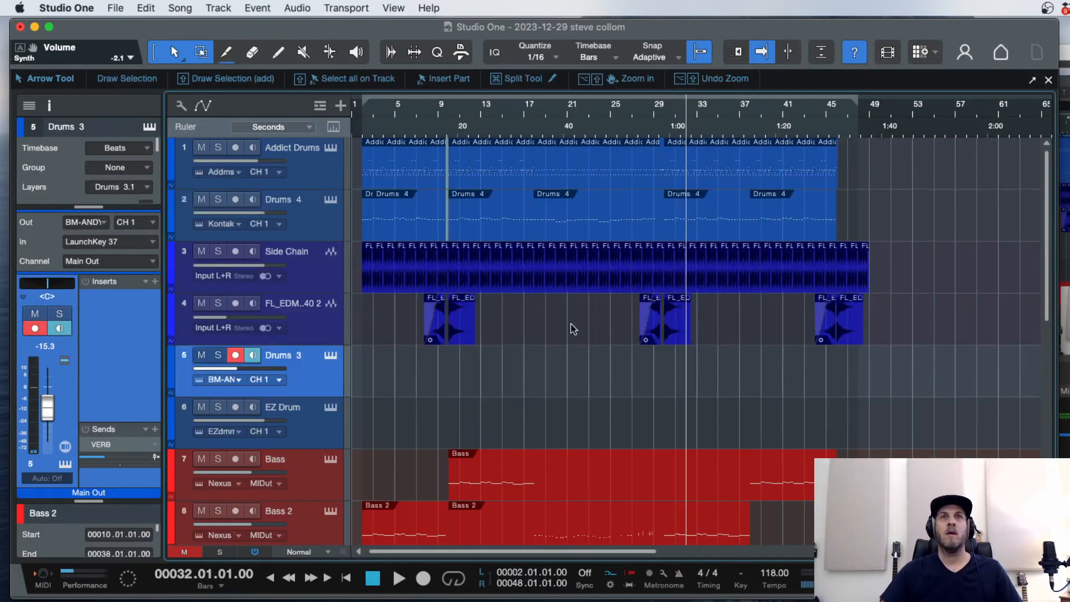
pyautogui.click(655, 123)
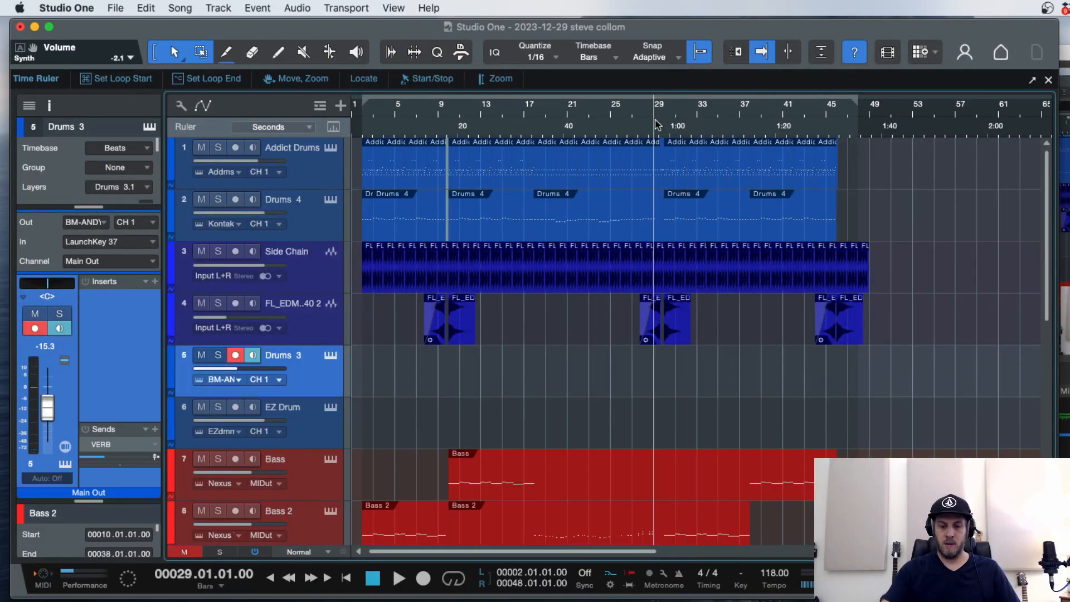
pyautogui.press('e')
pyautogui.press('space')
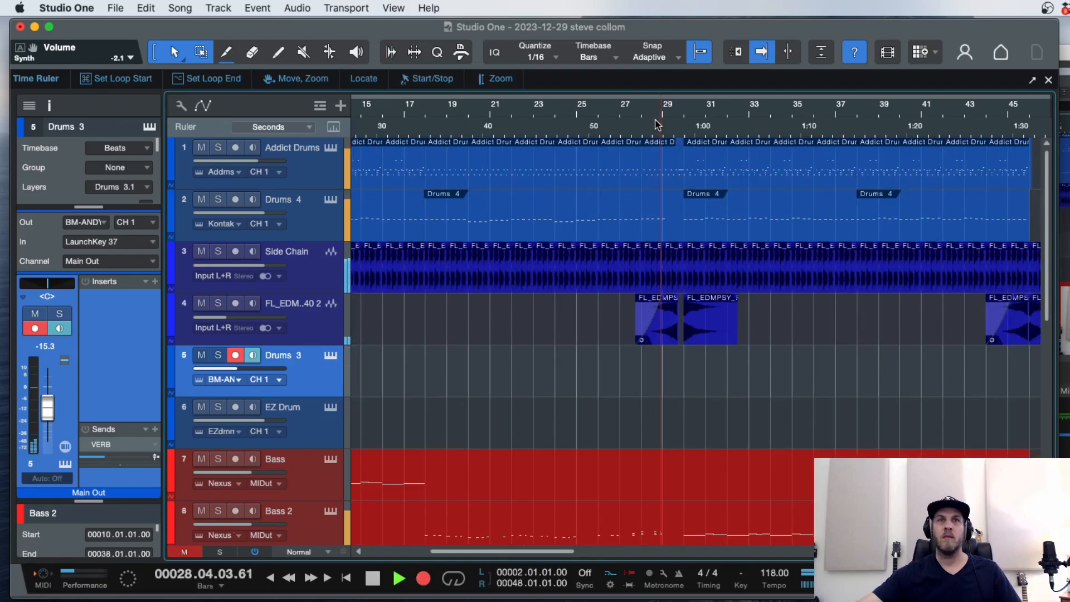
pyautogui.press('e')
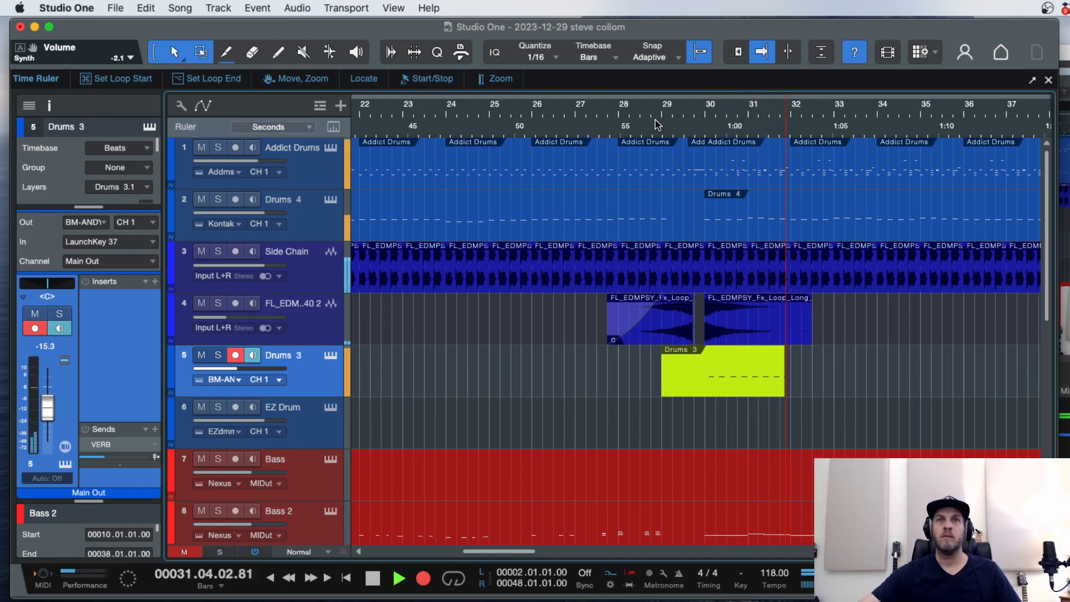
pyautogui.press('space')
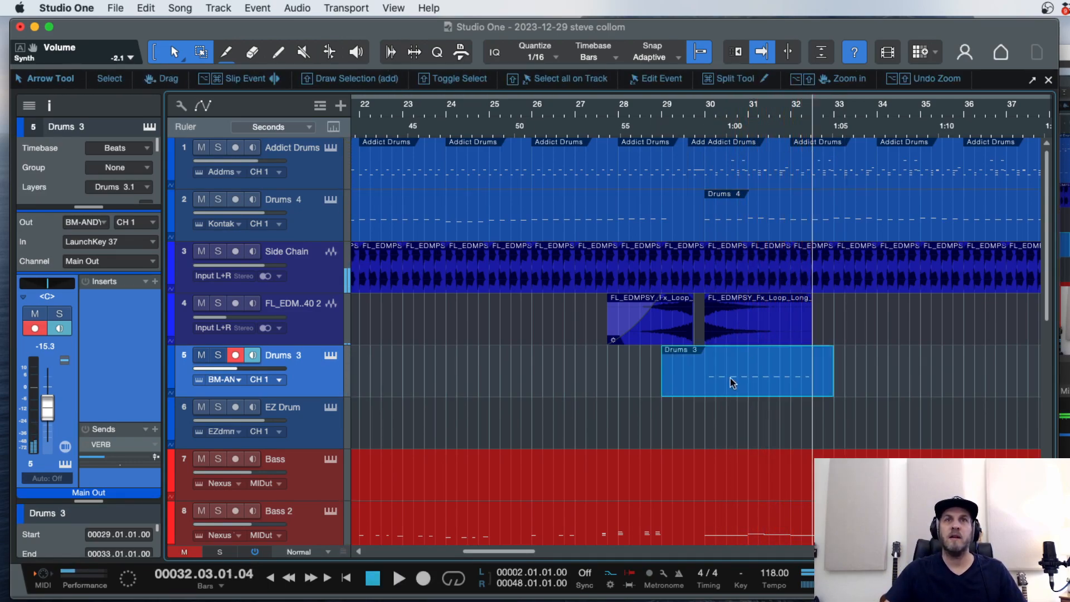
# Split the recorded Drums 3 event at bar 30 and at bar 32 beat 3, and delete the pieces outside.
pyautogui.keyDown('alt'); pyautogui.click(705, 365); pyautogui.keyUp('alt')
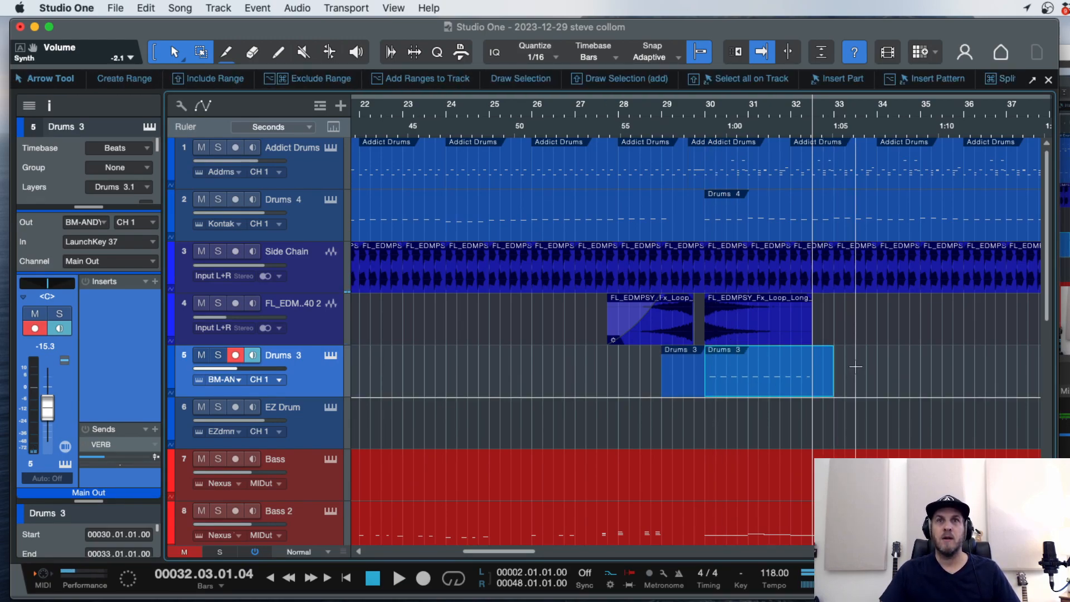
pyautogui.press('alt')
pyautogui.keyDown('alt'); pyautogui.click(820, 365); pyautogui.keyUp('alt')
pyautogui.click(680, 389)
pyautogui.press('Delete')
# Play from just before bar 30, examine the Drums 3 event's ride notes in the note editor, and close the editor.
pyautogui.click(693, 112)
pyautogui.press('space')
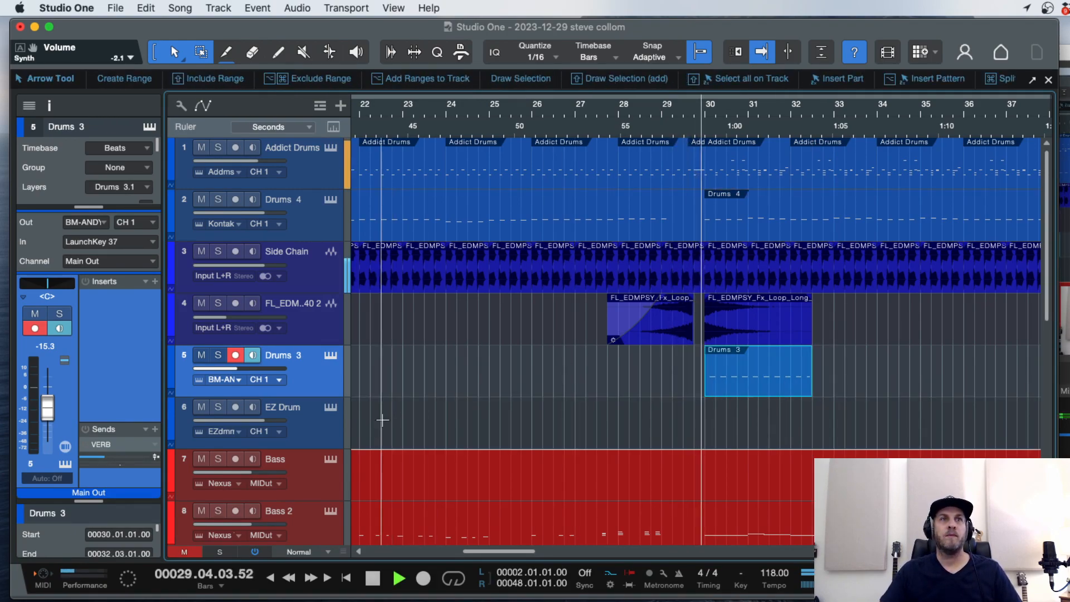
pyautogui.doubleClick(761, 390)
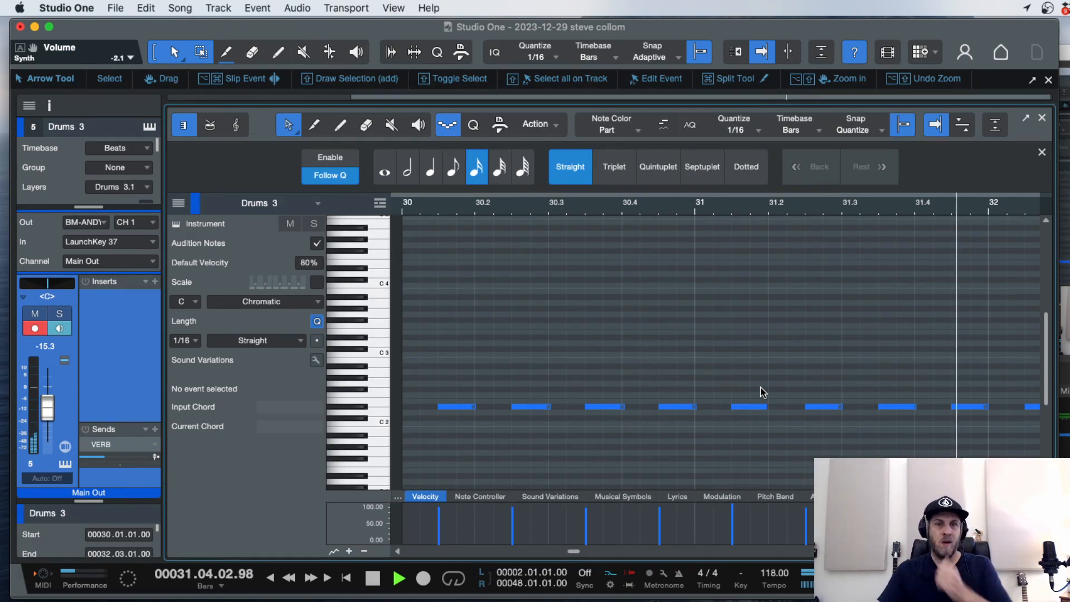
pyautogui.press('w')
pyautogui.press('w')
pyautogui.press('w')
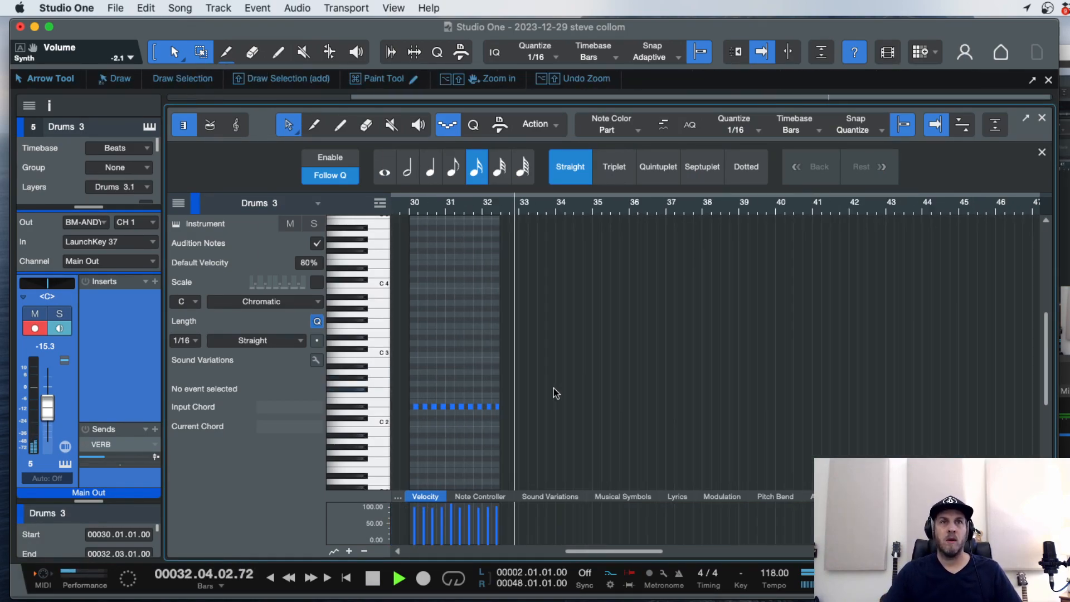
pyautogui.press('F2')
# Try to duplicate the trimmed Drums 3 event directly after itself, and stop playback.
pyautogui.press('d')
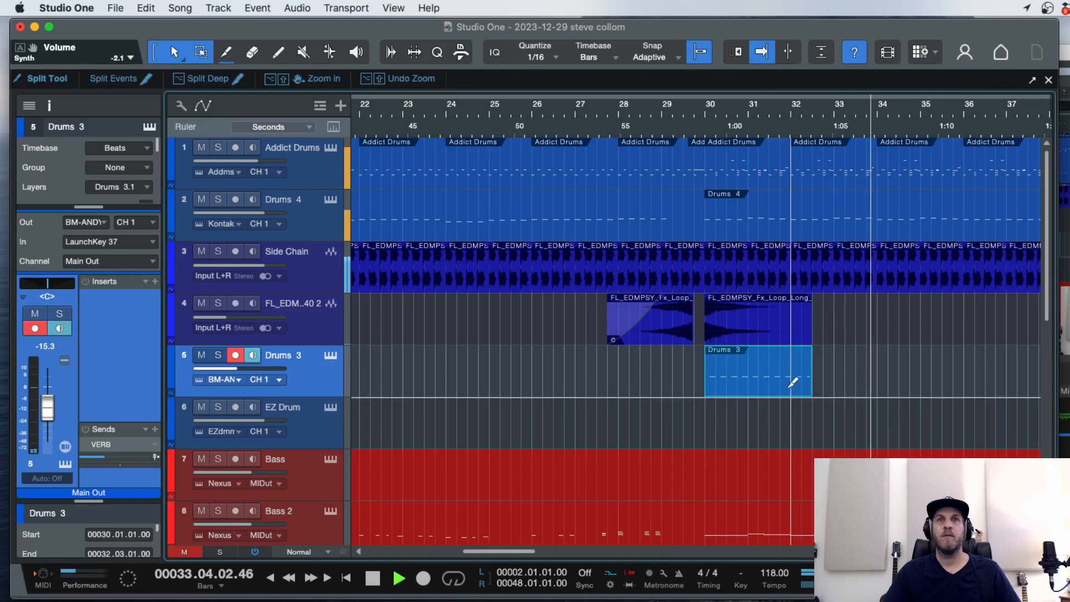
pyautogui.press('w')
pyautogui.press('super+z')
pyautogui.press('space')
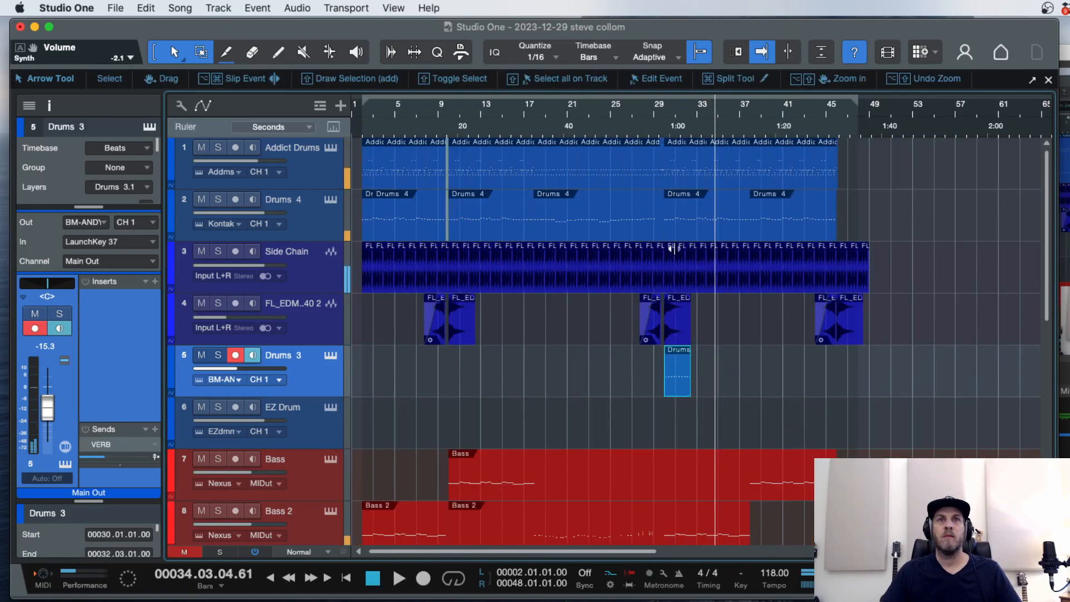
# Trim the end of the Drums 3 ride event back to bar 32, making it exactly two bars long.
pyautogui.press('space')
pyautogui.press('e')
pyautogui.press('e')
pyautogui.press('e')
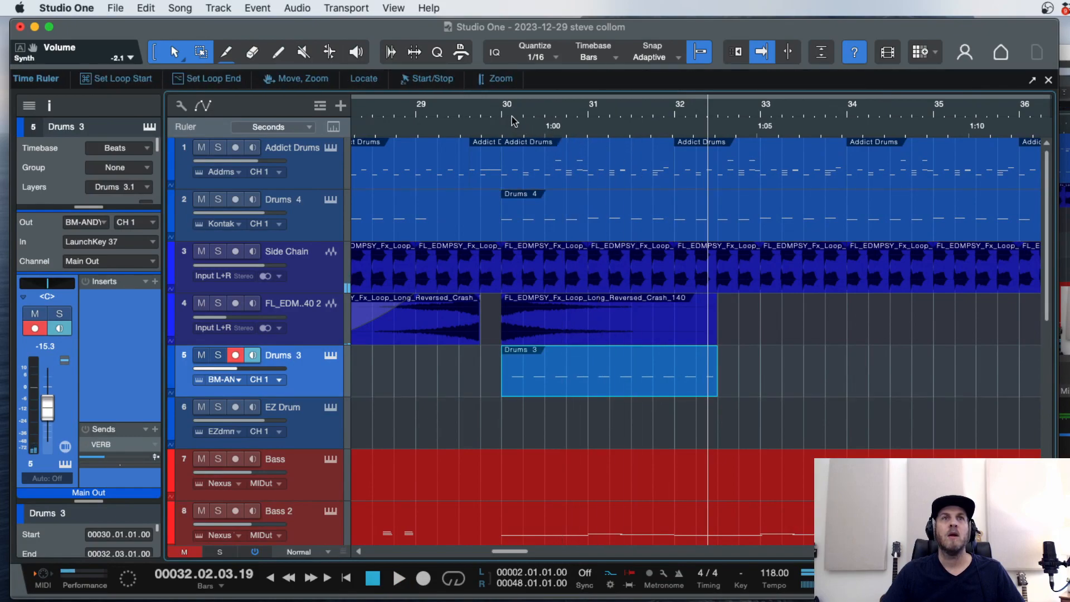
pyautogui.moveTo(719, 371); pyautogui.dragTo(671, 391)
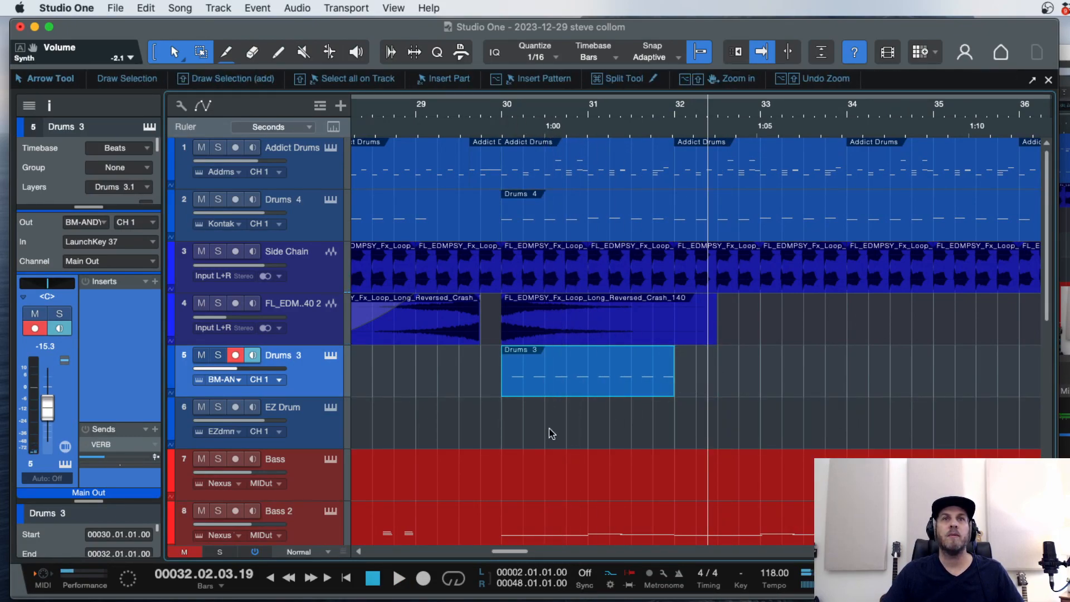
# Duplicate the two-bar Drums 3 event repeatedly, filling the track through to bar 46.
pyautogui.press('d')
pyautogui.press('d')
pyautogui.press('w')
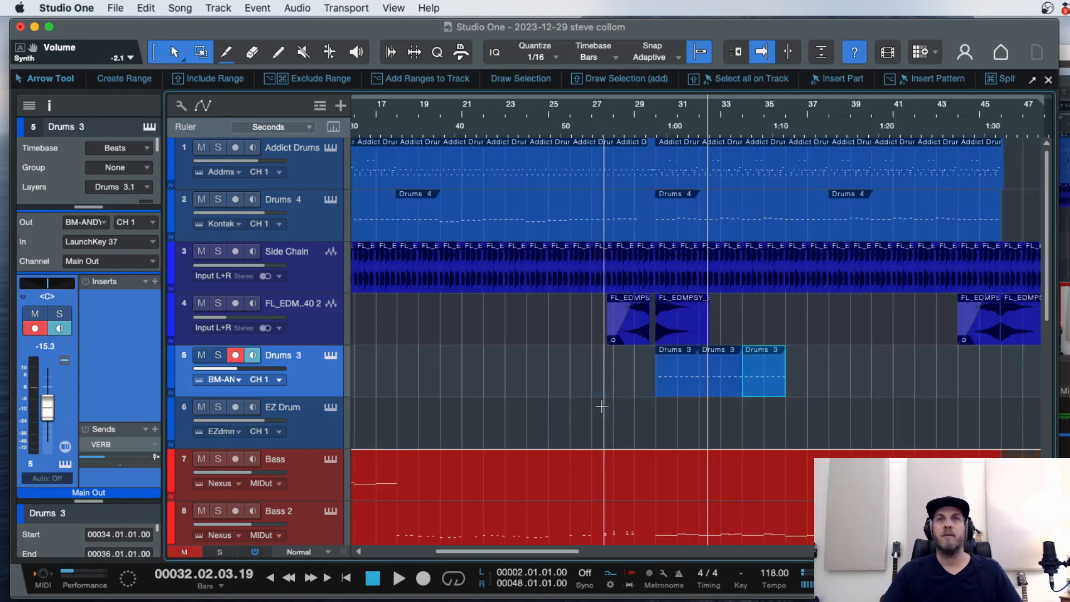
pyautogui.press('d')
pyautogui.press('d')
pyautogui.press('d')
pyautogui.press('d')
pyautogui.press('d')
# Play the song from just before bar 30 and review the repeated ride part against the other tracks, stopping around bar 40.
pyautogui.click(660, 128)
pyautogui.press('space')
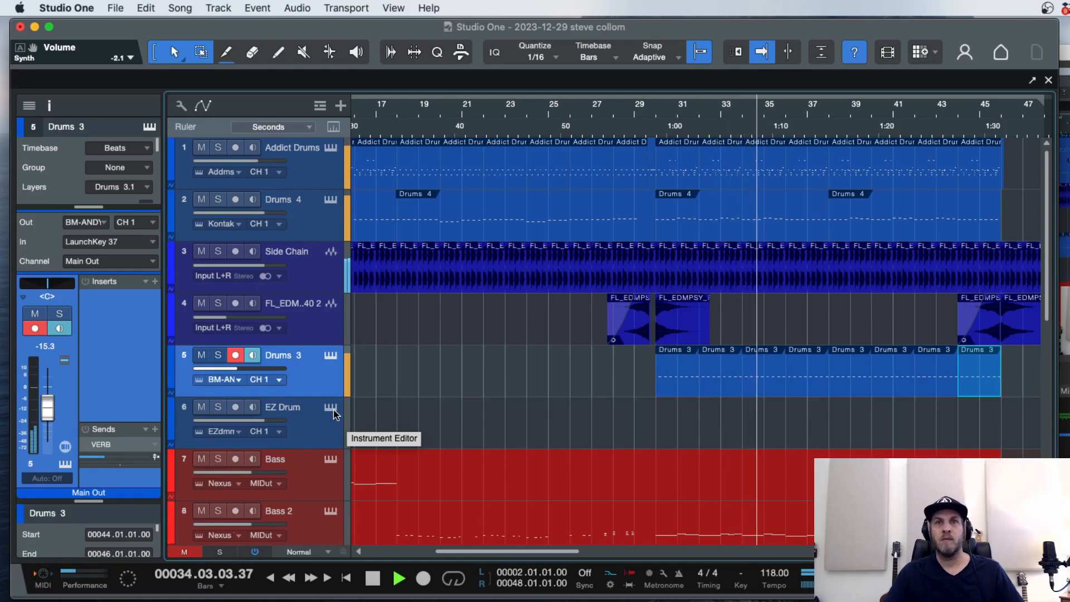
pyautogui.press('w')
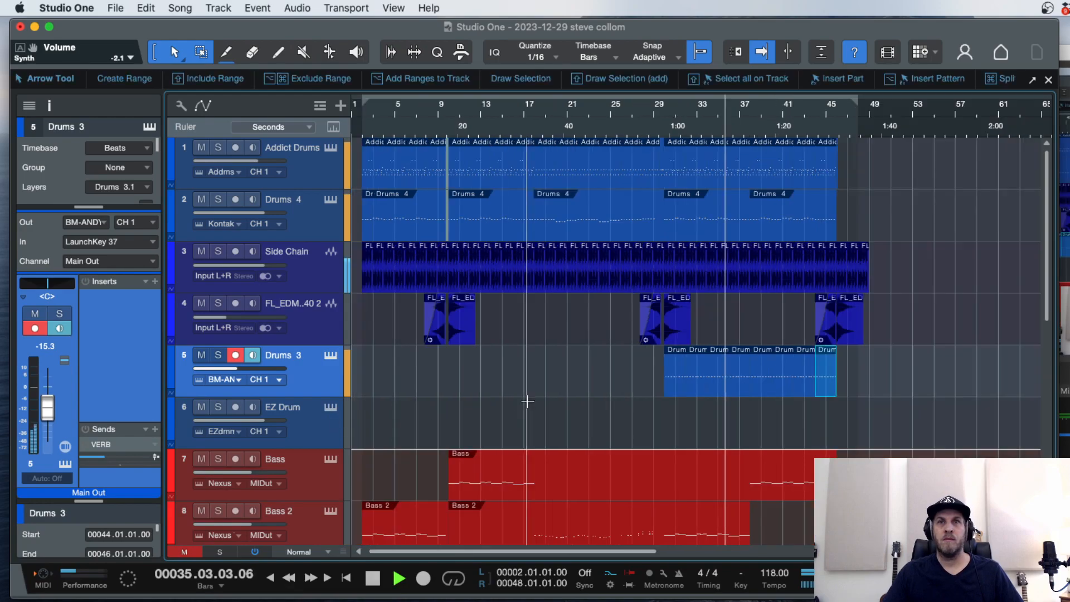
pyautogui.scroll(-10, 699, 401)
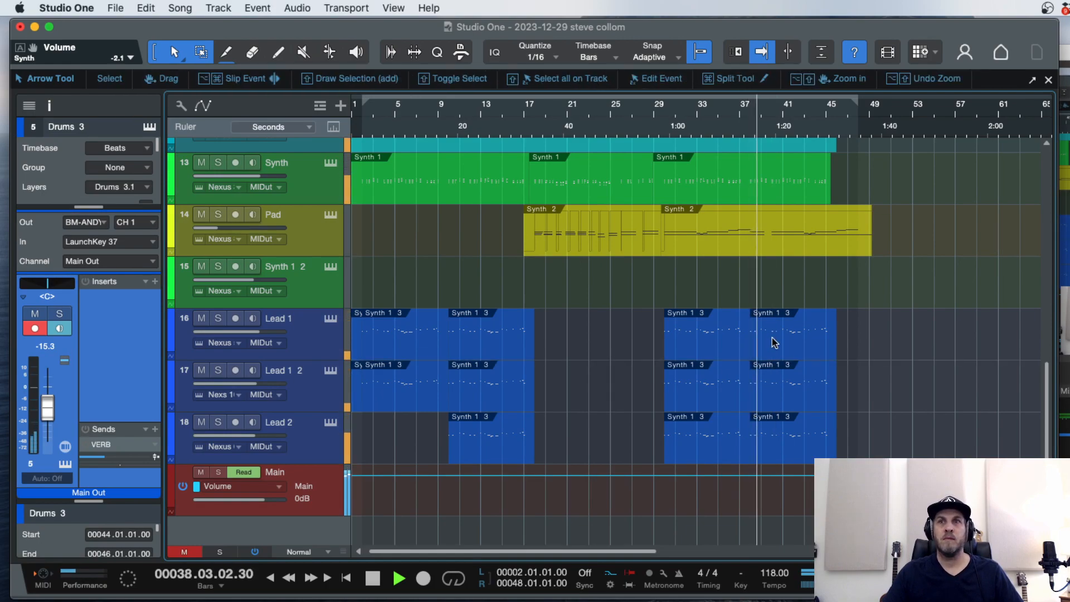
pyautogui.scroll(10, 775, 343)
pyautogui.scroll(-6, 769, 356)
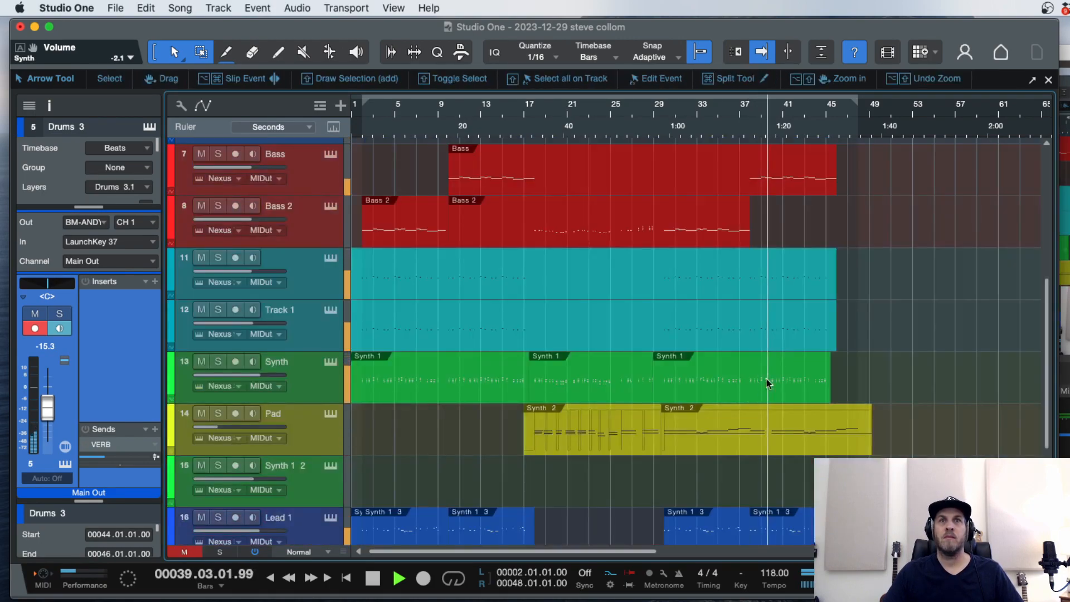
pyautogui.scroll(-4, 766, 362)
pyautogui.press('space')
pyautogui.scroll(7, 719, 290)
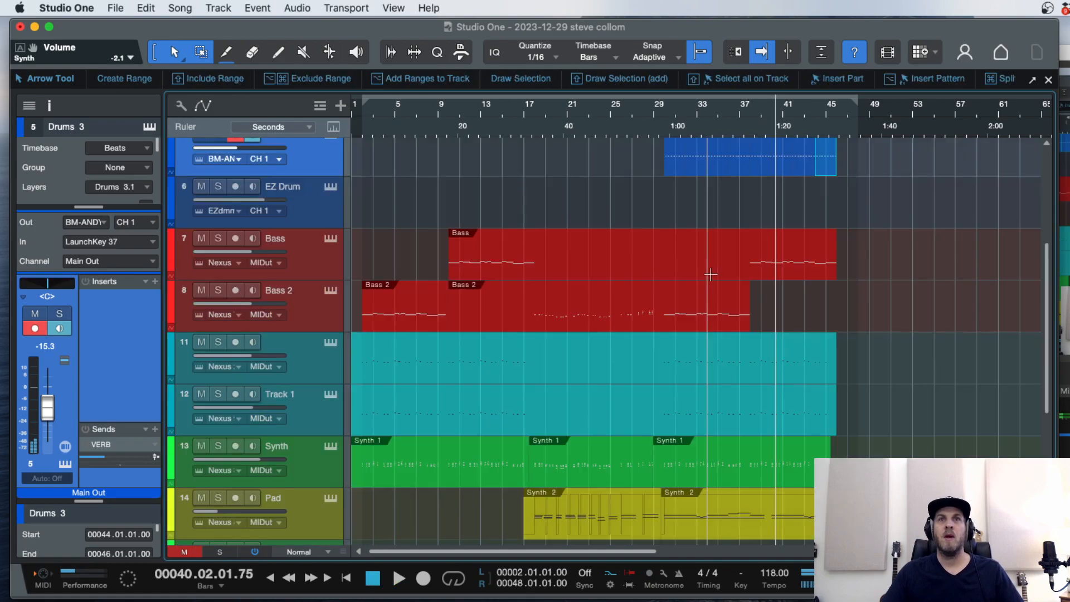
pyautogui.scroll(4, 723, 298)
# Delete the first four Drums 3 events so the ride part begins at bar 38.
pyautogui.click(673, 384)
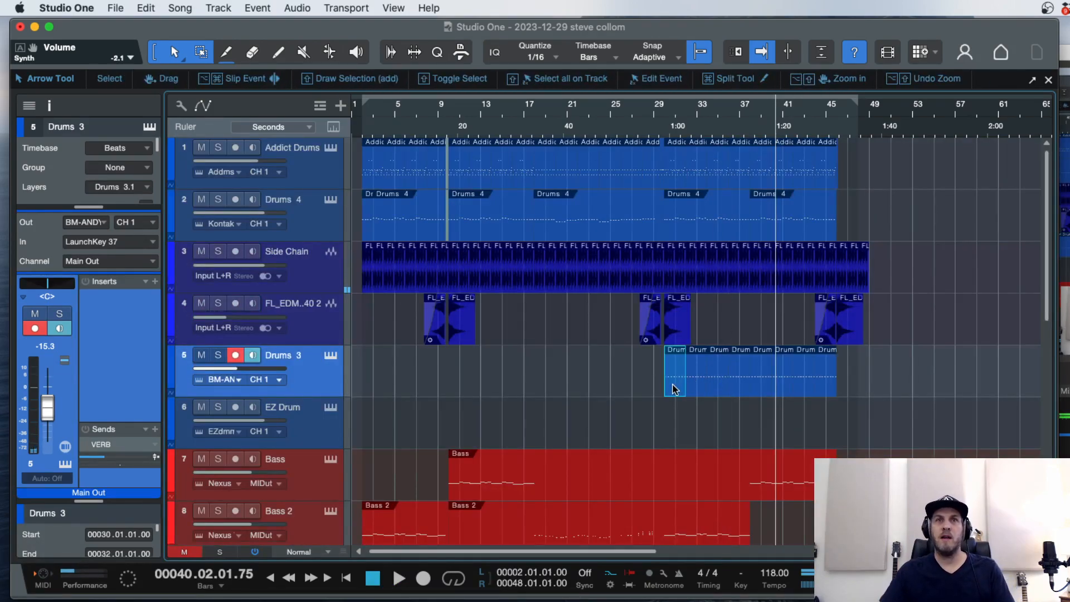
pyautogui.press('Delete')
pyautogui.press('Delete')
pyautogui.press('Delete')
pyautogui.press('Delete')
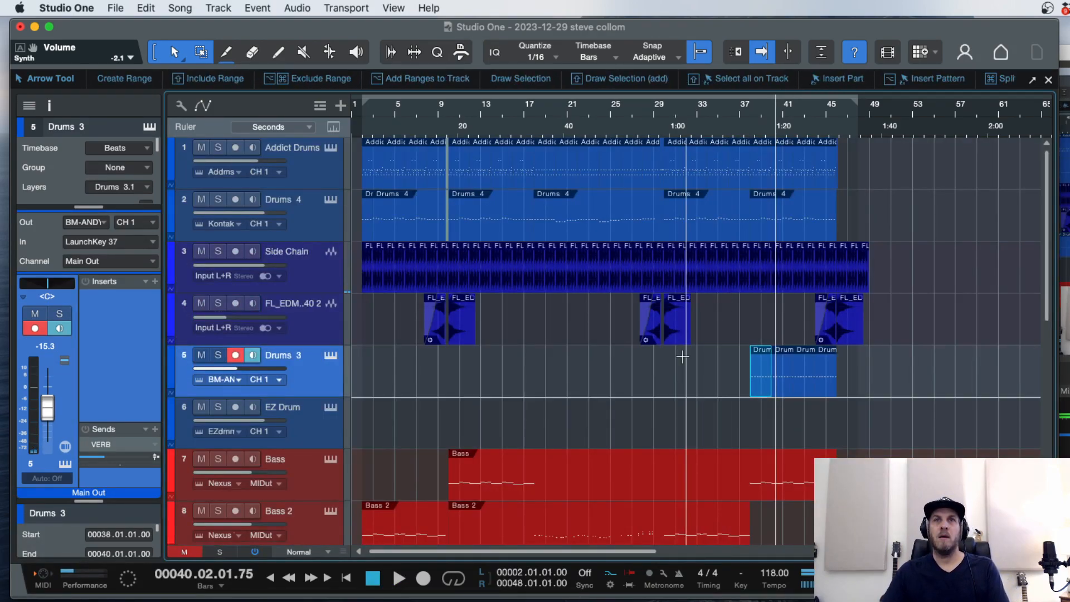
# Play from about bar 37 to hear the ride entry at bar 38, look over the lower tracks, and stop playback.
pyautogui.click(740, 129)
pyautogui.press('space')
pyautogui.press('e')
pyautogui.press('e')
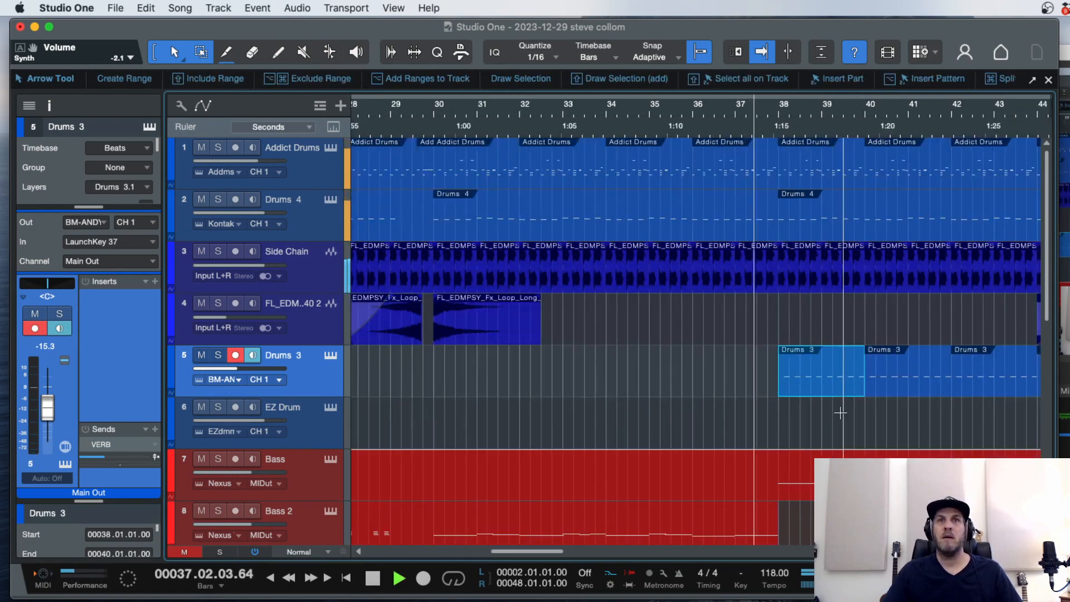
pyautogui.press('w')
pyautogui.press('w')
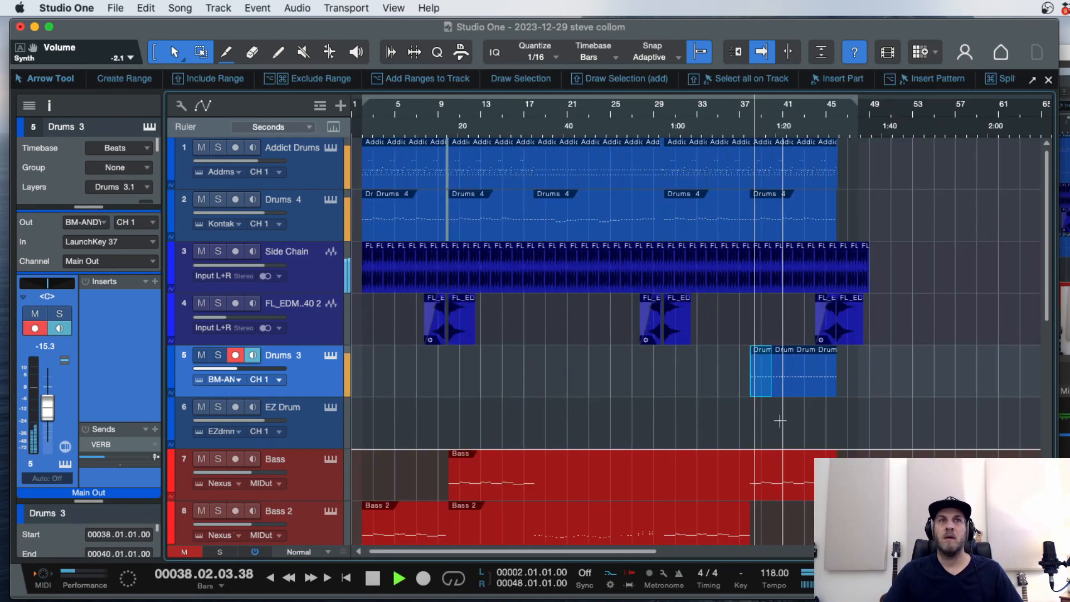
pyautogui.scroll(-5, 780, 421)
pyautogui.scroll(-5, 747, 290)
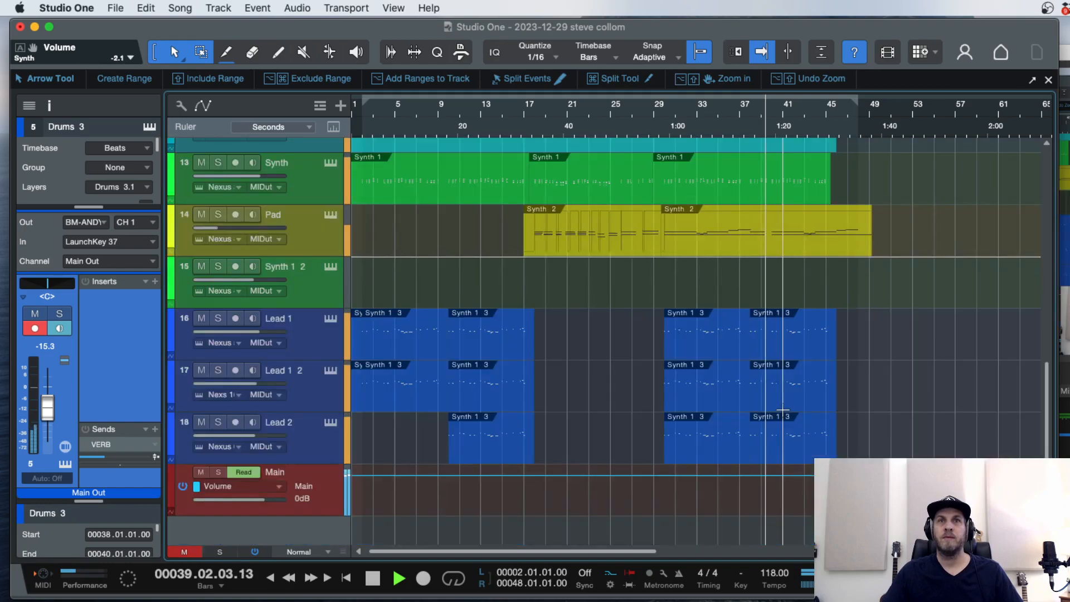
pyautogui.press('space')
# Load the Dirty Dutch 4 preset from the Lead category of the Electro House Leads folder in the Synth 1 2 track's Nexus instrument.
pyautogui.click(299, 289)
pyautogui.press('e')
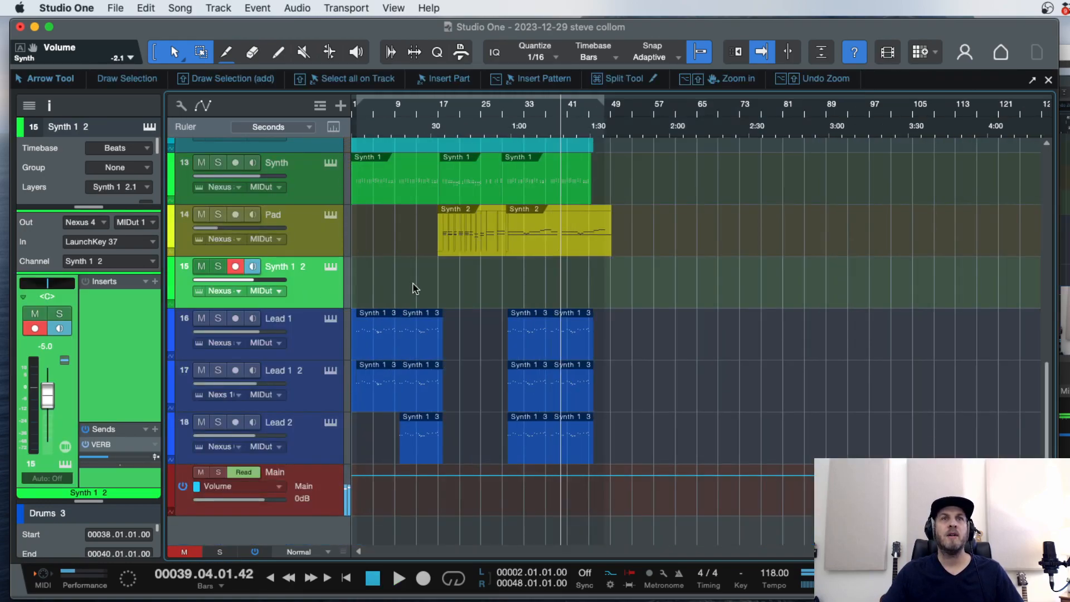
pyautogui.press('e')
pyautogui.press('w')
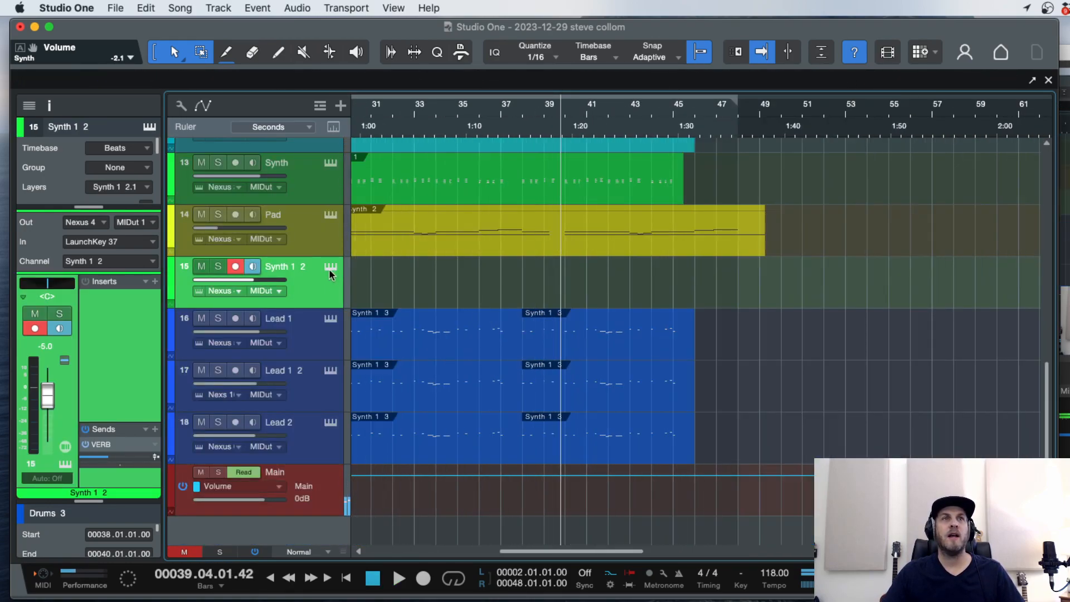
pyautogui.click(329, 267)
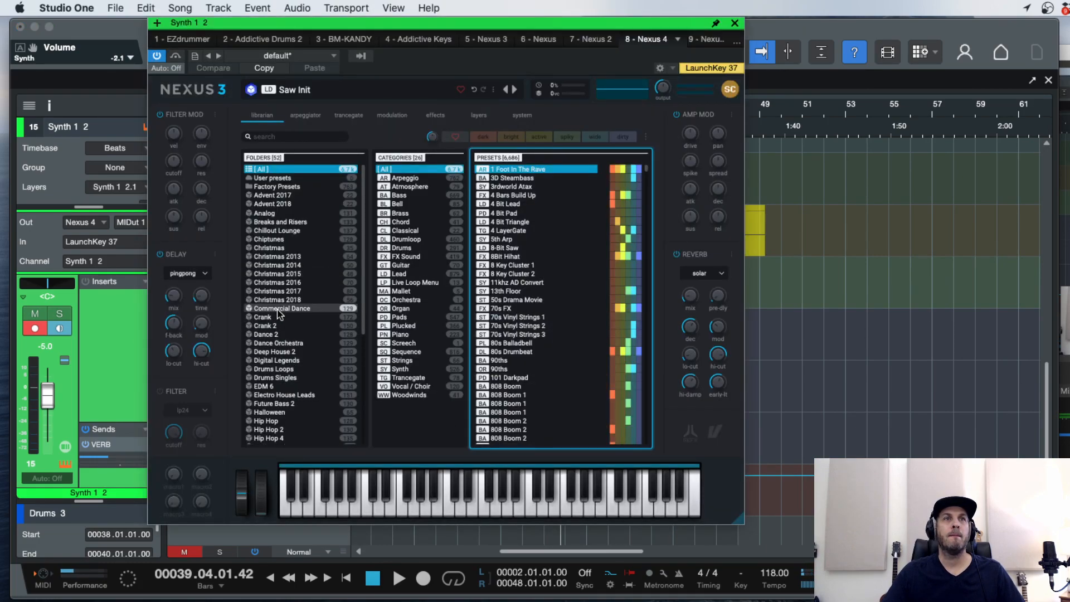
pyautogui.click(282, 395)
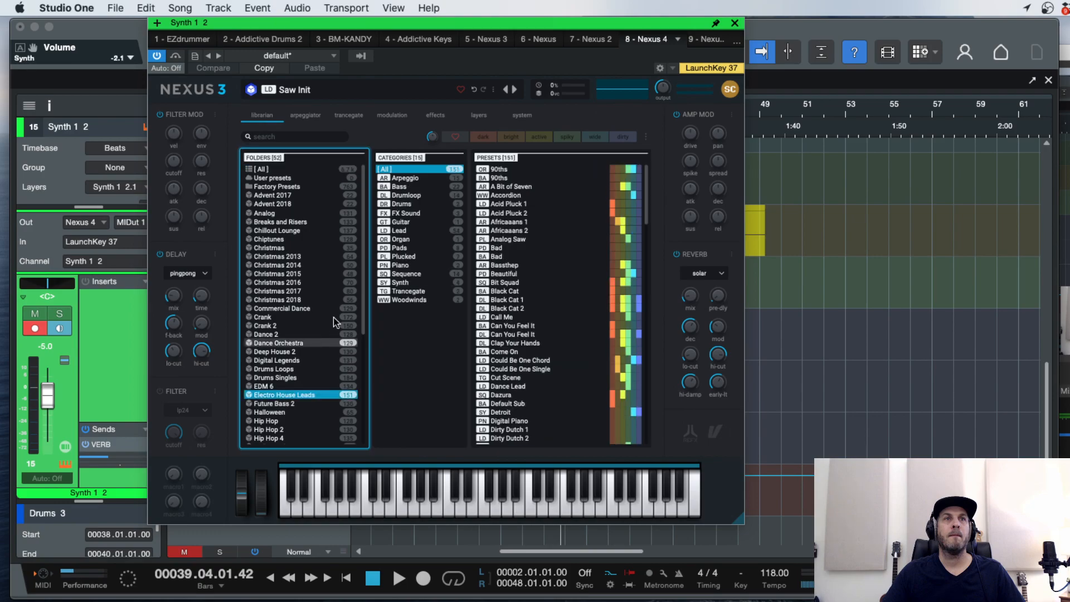
pyautogui.click(410, 232)
pyautogui.click(517, 170)
pyautogui.click(511, 266)
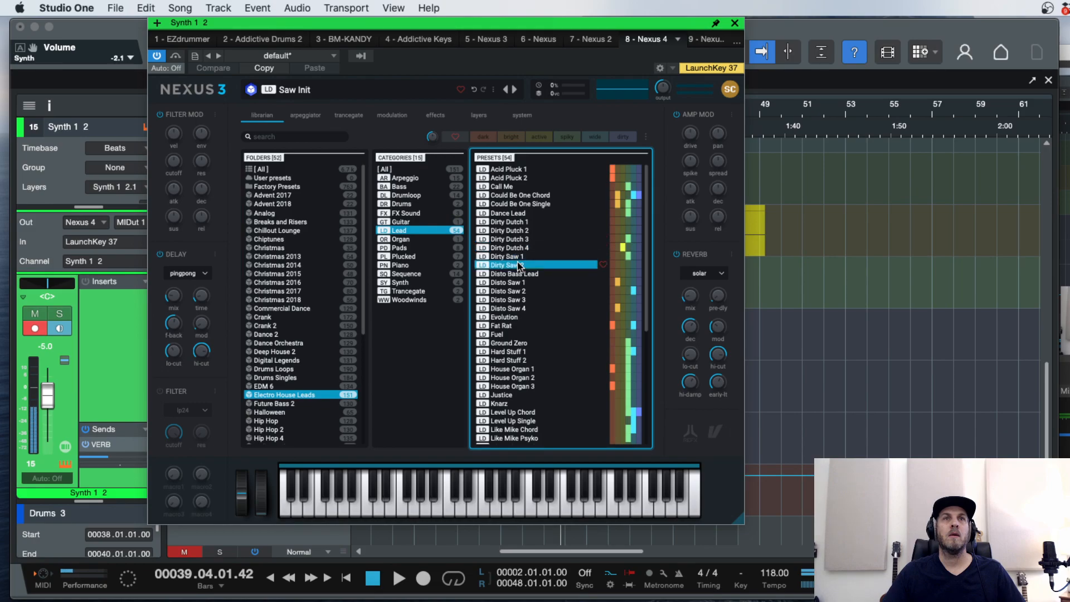
pyautogui.click(517, 251)
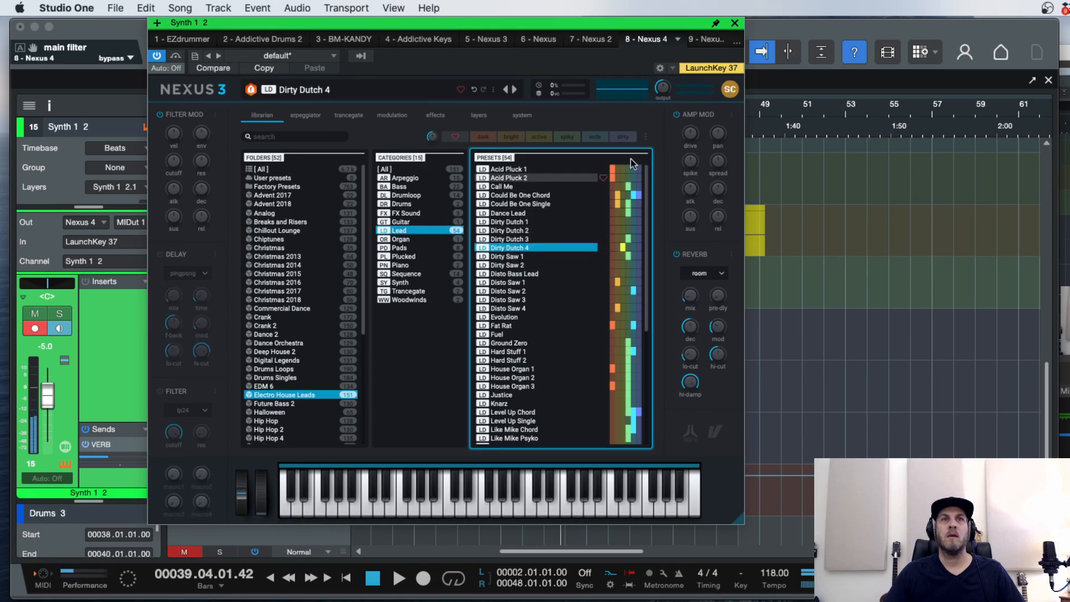
pyautogui.click(735, 23)
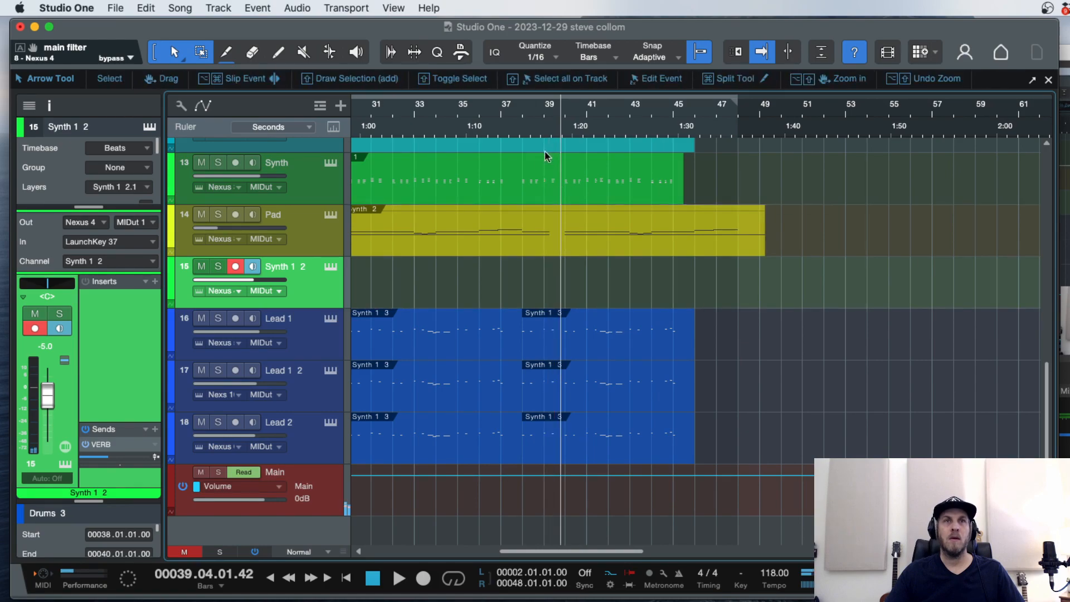
# Lower the Synth 1 2 track's volume to -18.7 dB while playing the section from about bar 30, and stop playback.
pyautogui.press('w')
pyautogui.press('space')
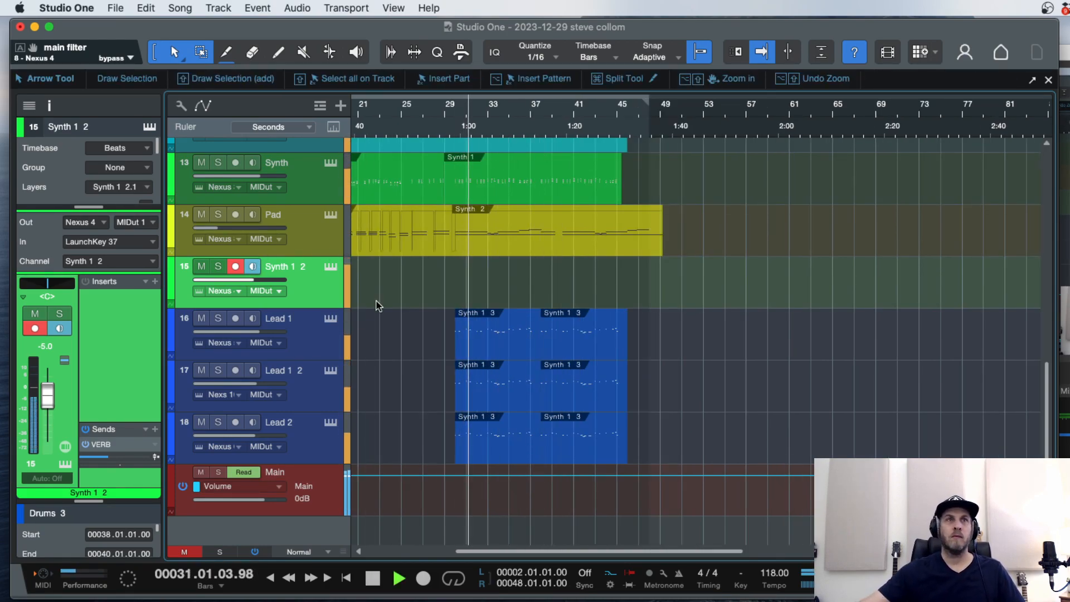
pyautogui.moveTo(254, 280); pyautogui.dragTo(232, 281)
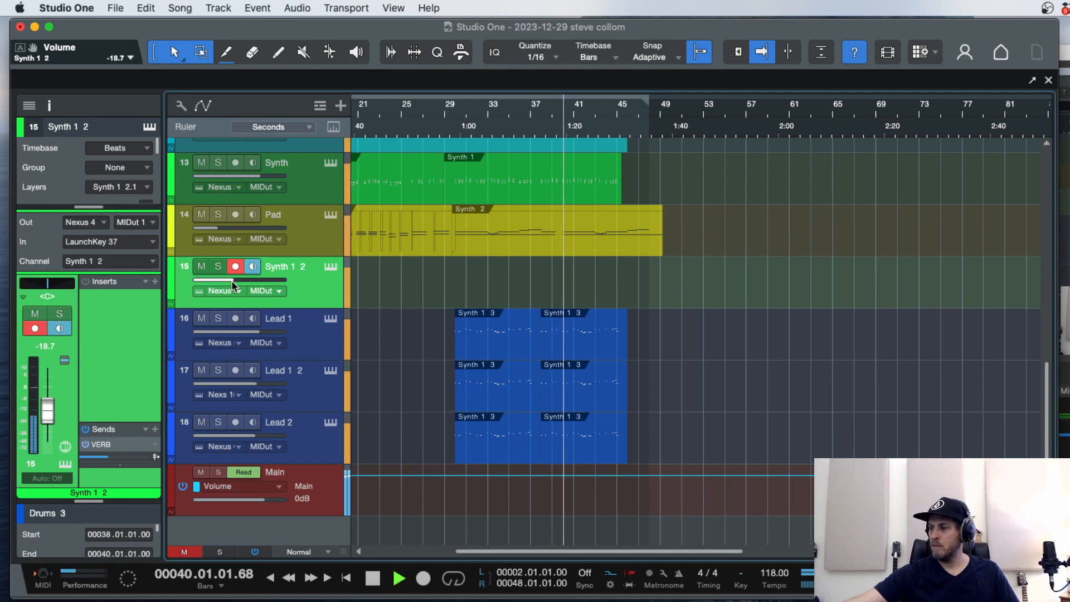
pyautogui.press('space')
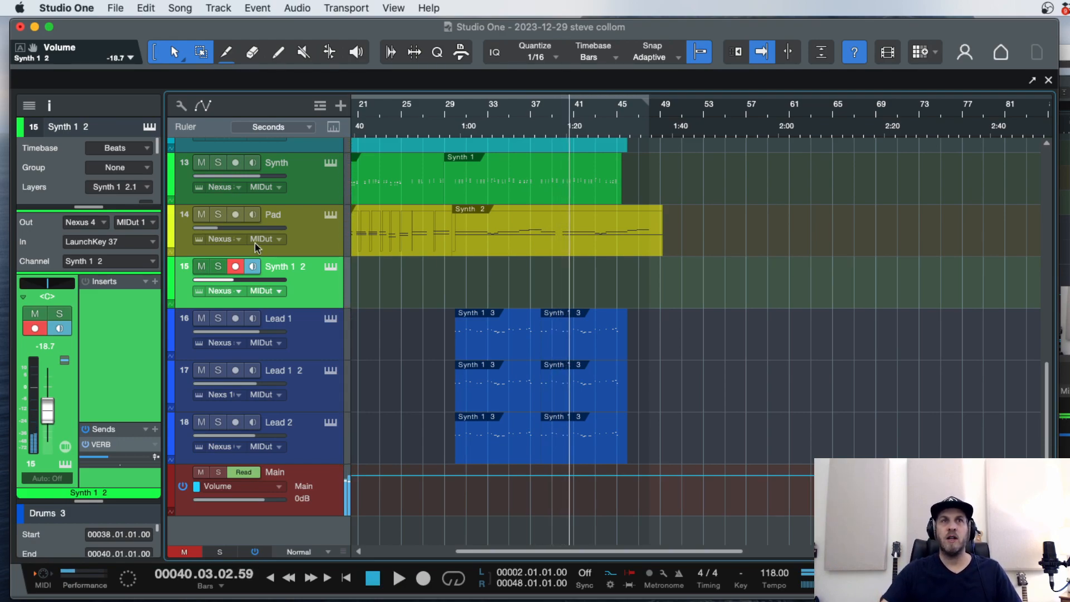
# Try recording a lead take on Synth 1 2 from about bar 37, and delete the recorded event.
pyautogui.click(537, 129)
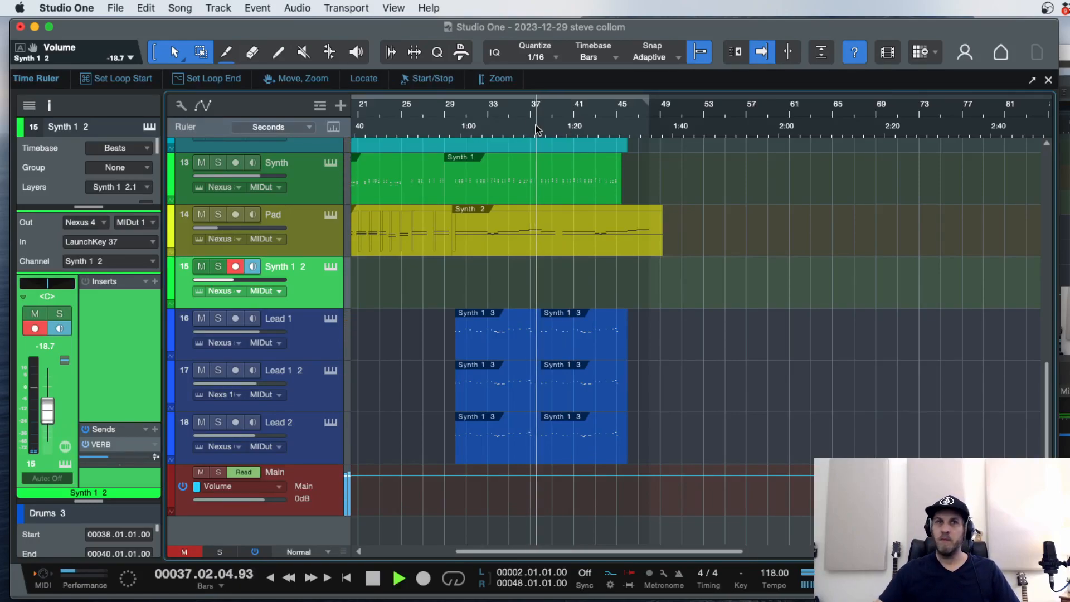
pyautogui.press('space')
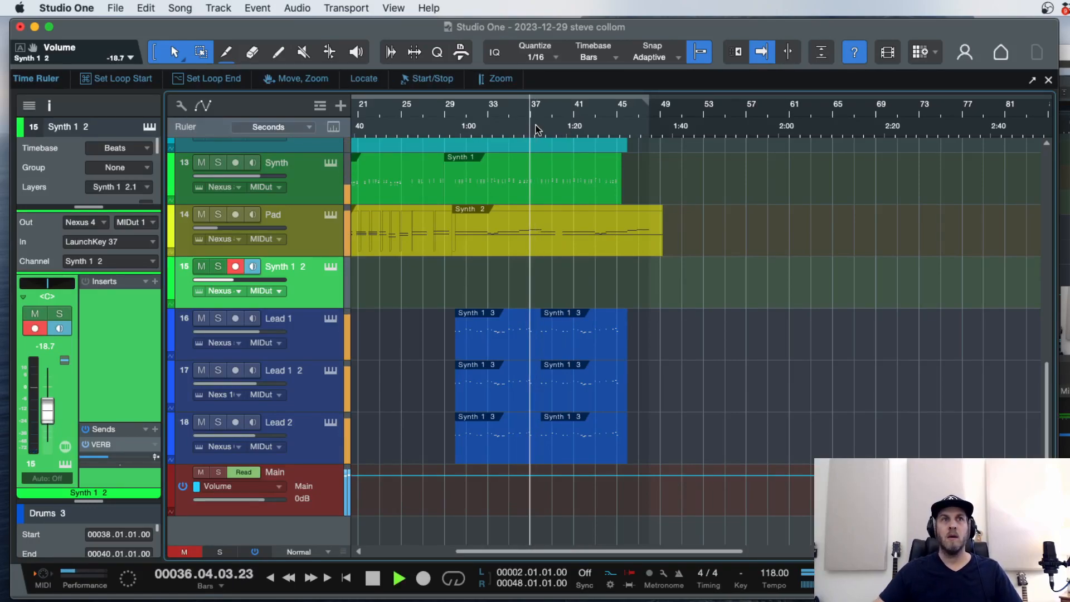
pyautogui.hotkey('alt', 'z')
pyautogui.hotkey('alt', 'z')
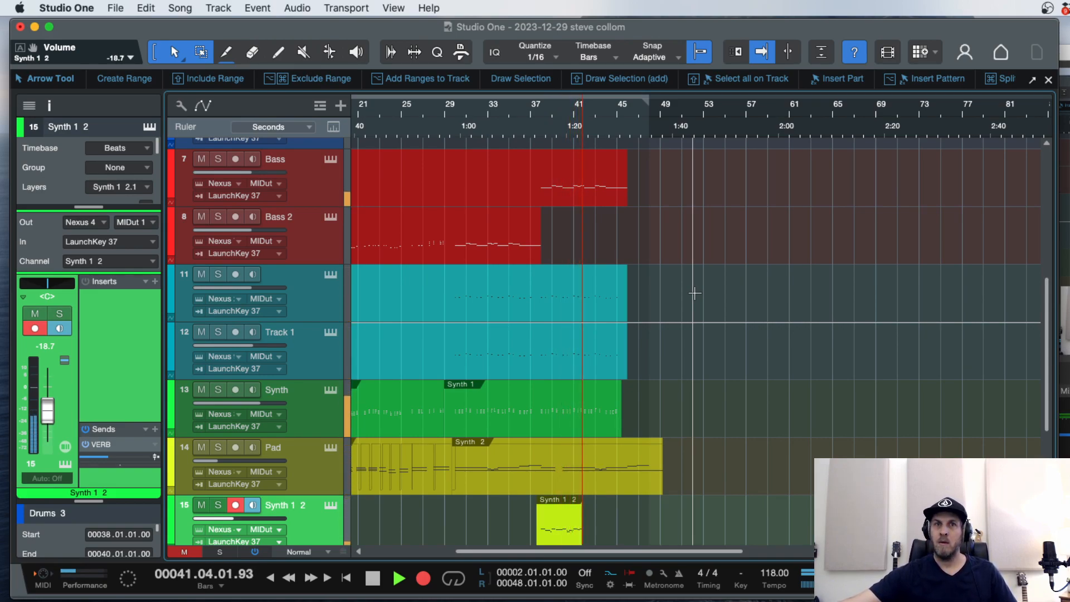
pyautogui.press('space')
pyautogui.press('3')
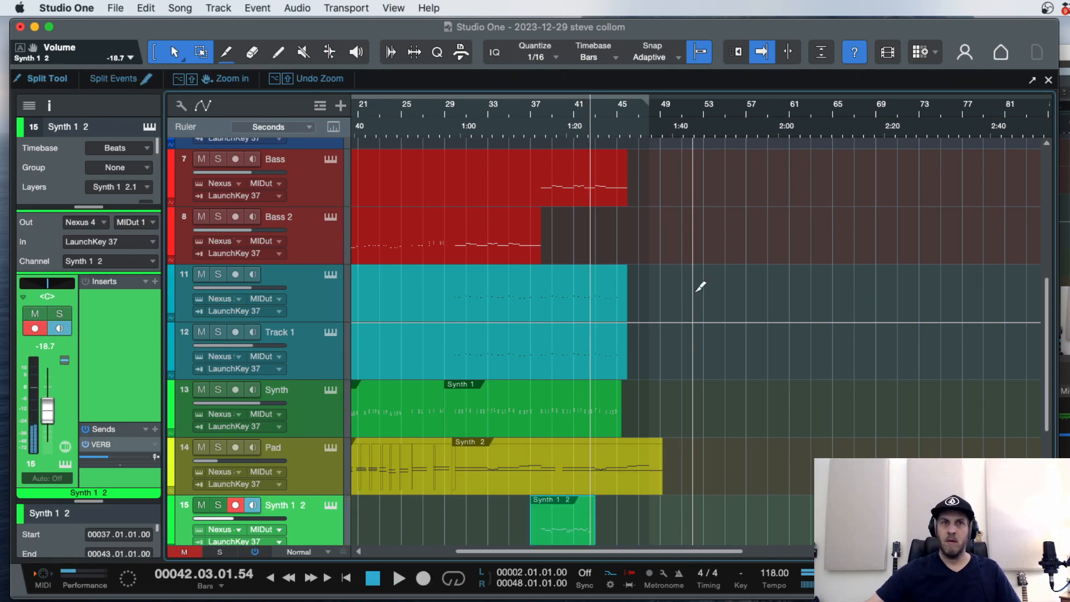
pyautogui.press('Delete')
# Try two more lead takes on Synth 1 2 starting at bar 37, undoing each recording.
pyautogui.click(533, 129)
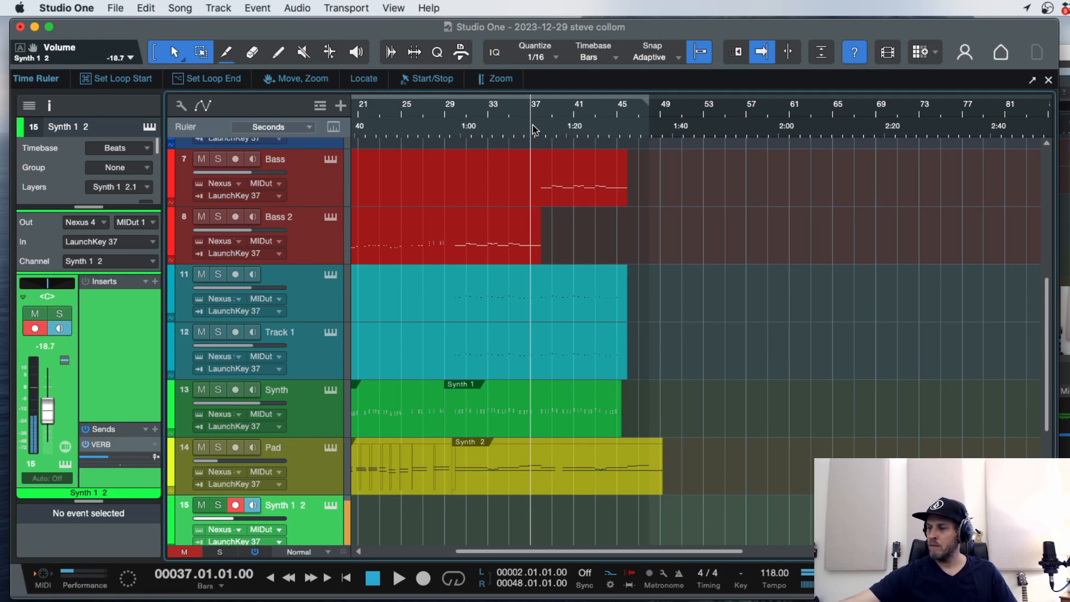
pyautogui.press('space')
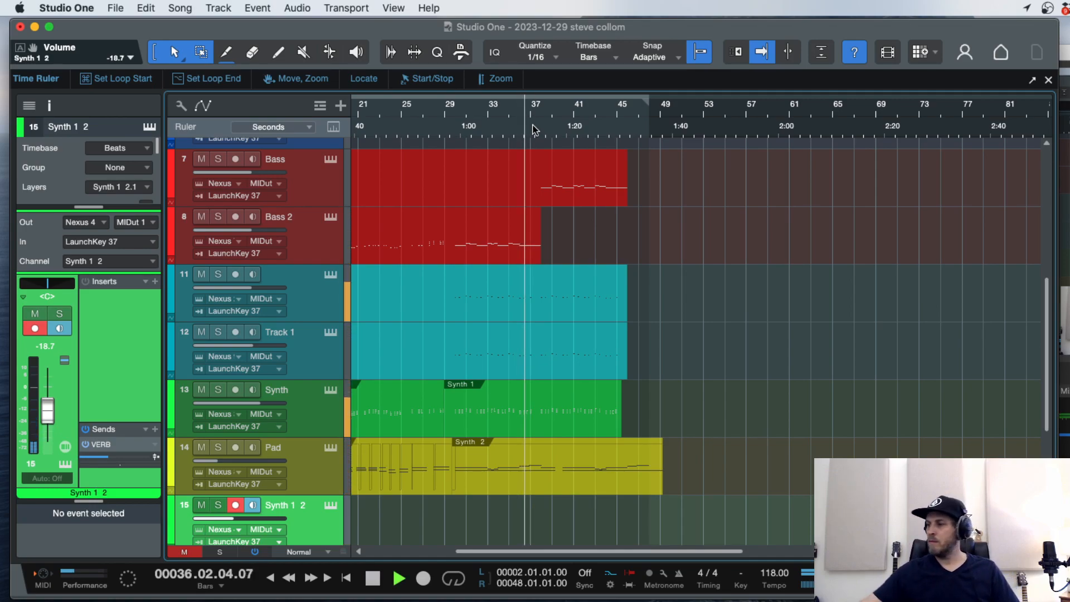
pyautogui.press('KP_Multiply')
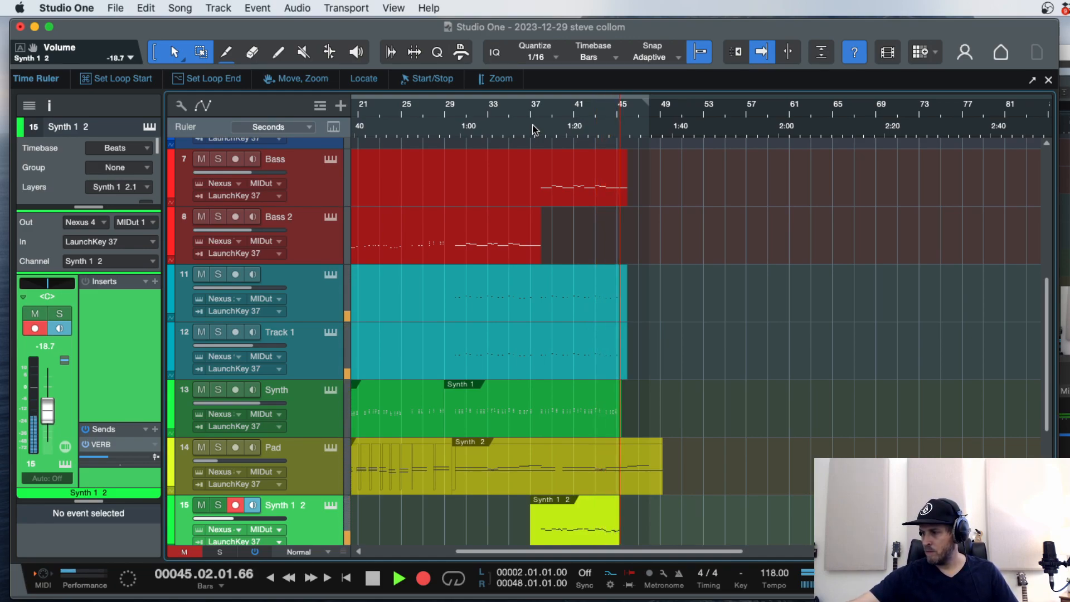
pyautogui.press('space')
pyautogui.press('super+z')
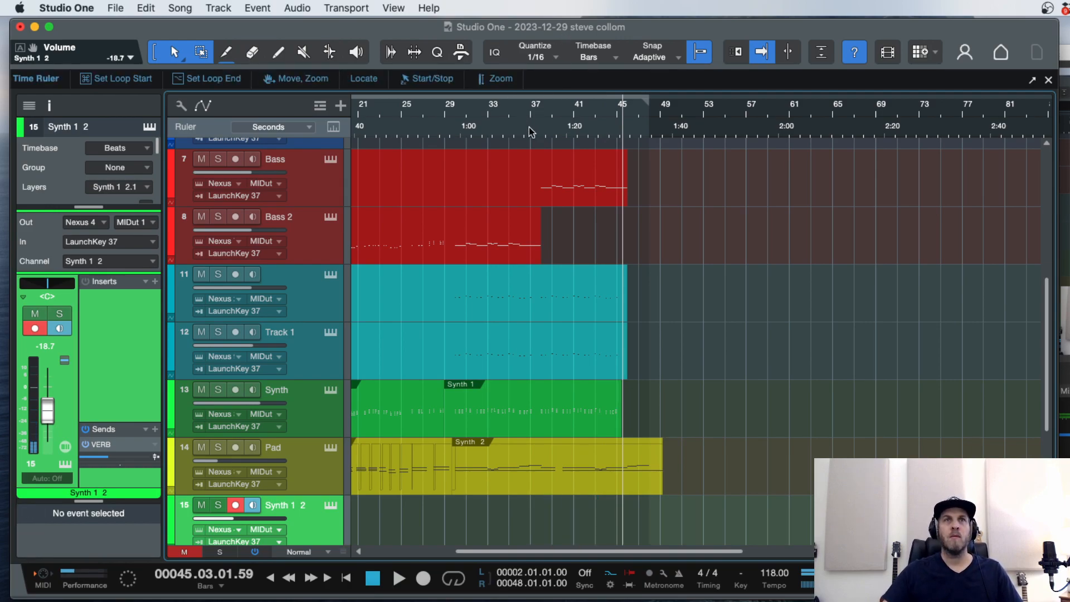
pyautogui.press('space')
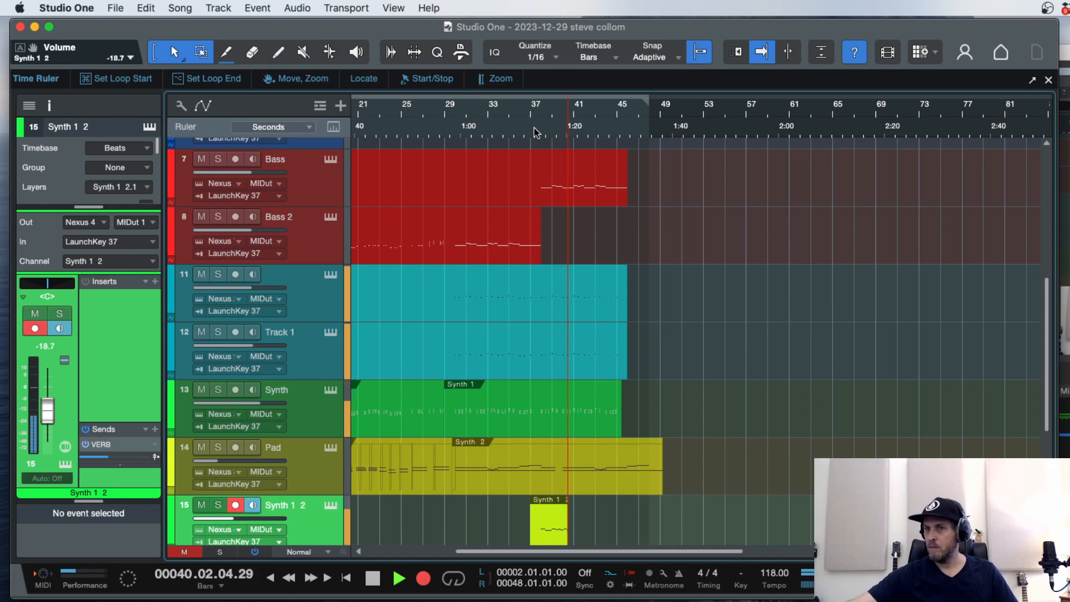
pyautogui.press('space')
pyautogui.press('super+z')
# Record a full lead take on Synth 1 2 from bar 37 to bar 46, stop recording, and select the new event.
pyautogui.click(534, 125)
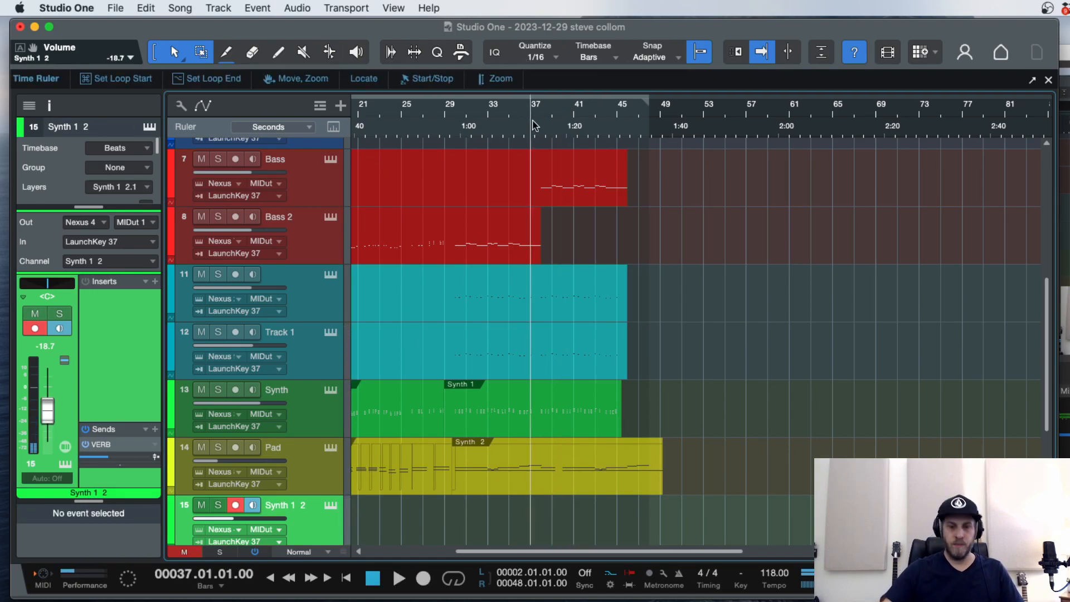
pyautogui.press('space')
pyautogui.press('e')
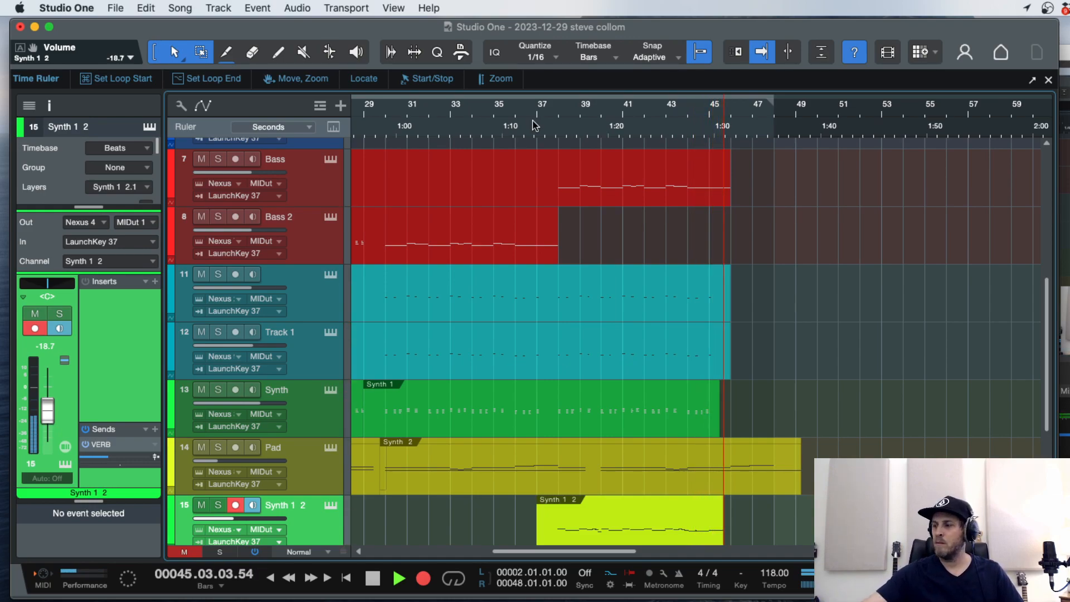
pyautogui.scroll(-5, 613, 279)
pyautogui.press('space')
pyautogui.click(595, 269)
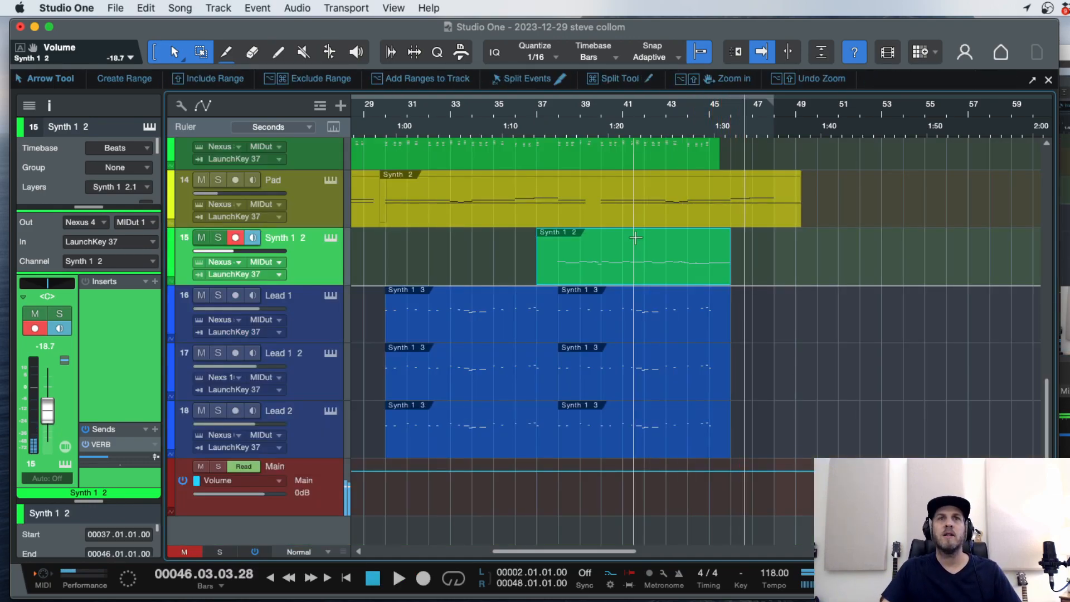
# Open the Synth 1 2 event for note editing, play from about bar 38, and set the late F#2 note's start to bar 40.
pyautogui.doubleClick(589, 268)
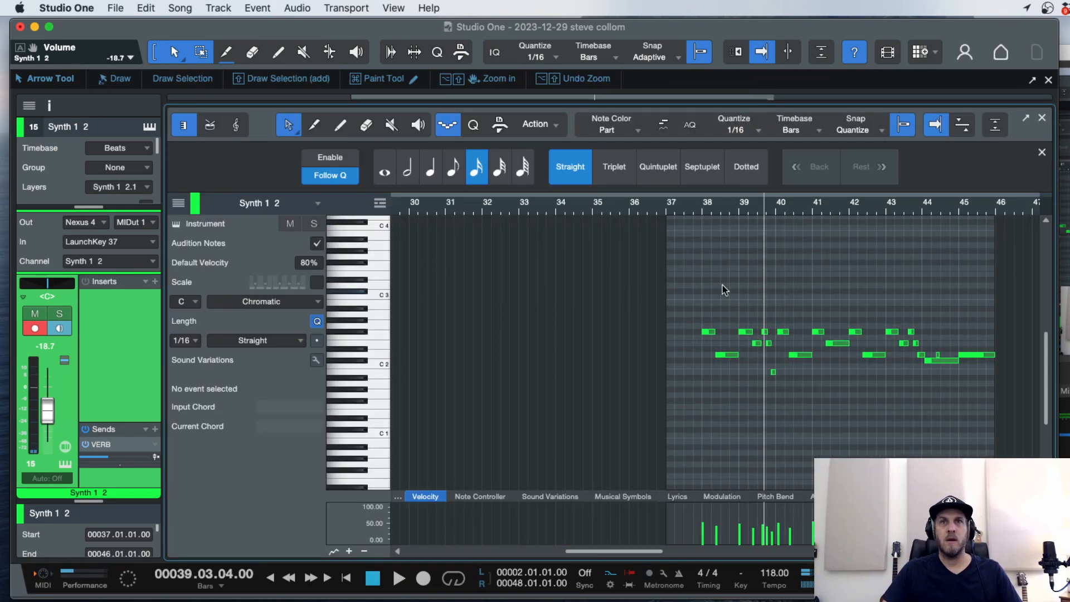
pyautogui.doubleClick(676, 207)
pyautogui.press('e')
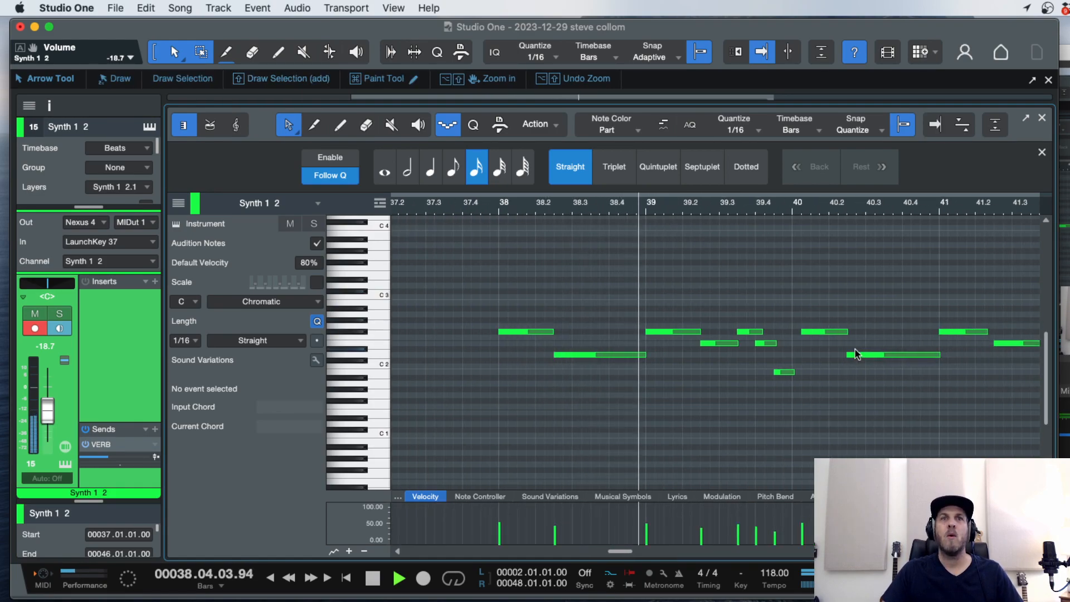
pyautogui.scroll(-2, 856, 355)
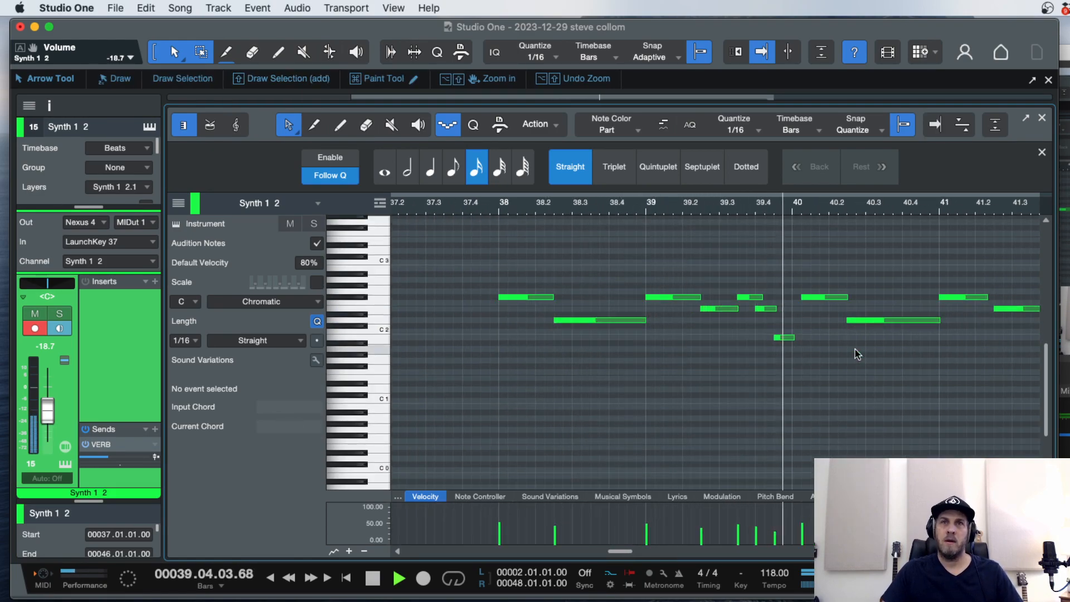
pyautogui.press('f')
pyautogui.press('space')
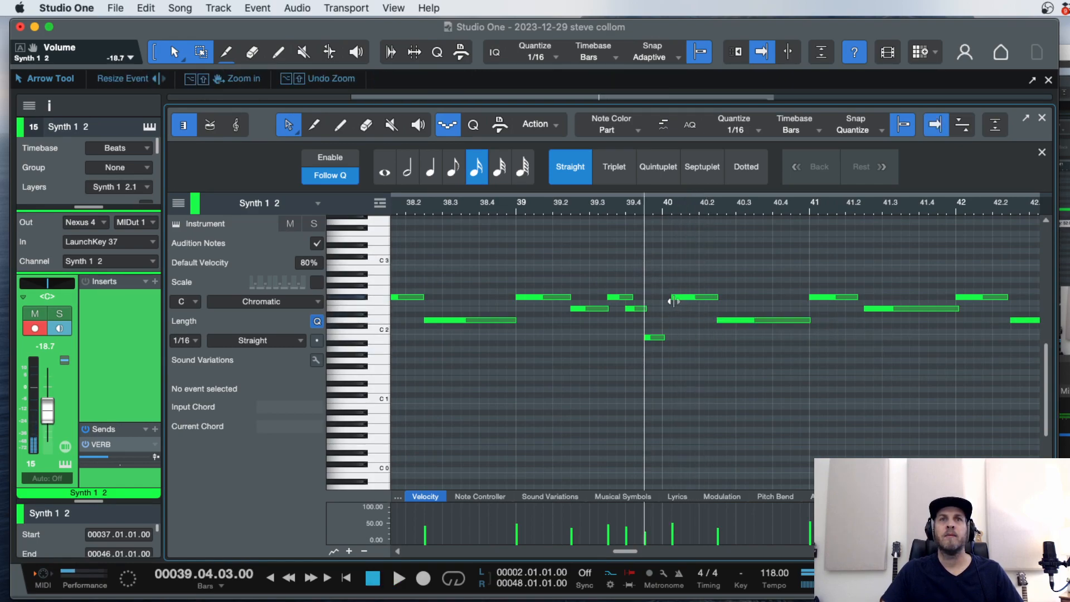
pyautogui.moveTo(673, 301); pyautogui.dragTo(662, 299)
# Continue playback and lengthen the F#2 note at bar 41 to 0.1.2 so it meets the following E2 note.
pyautogui.press('space')
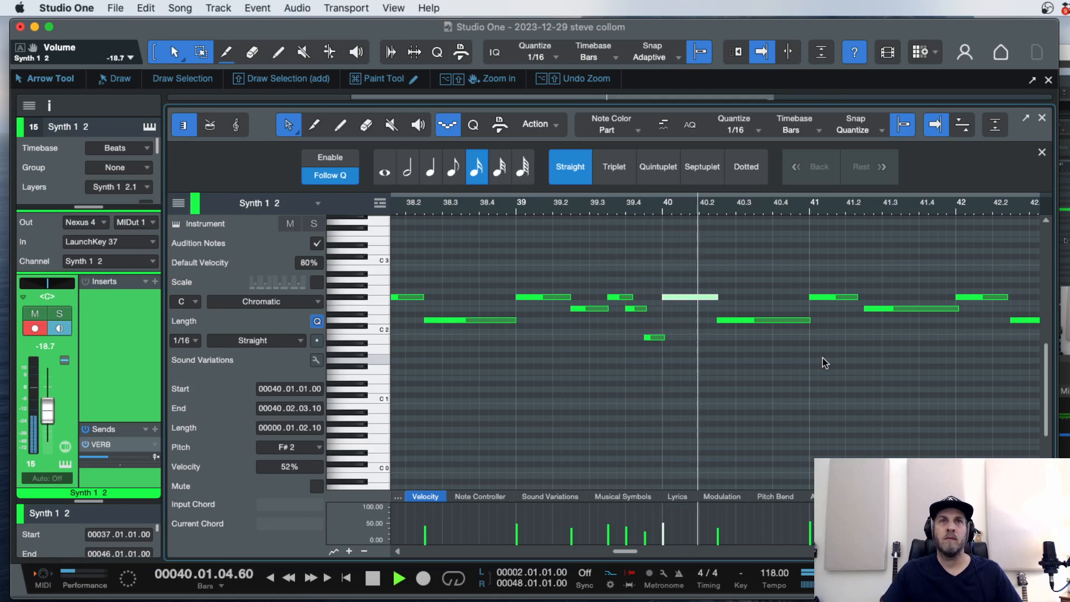
pyautogui.press('f')
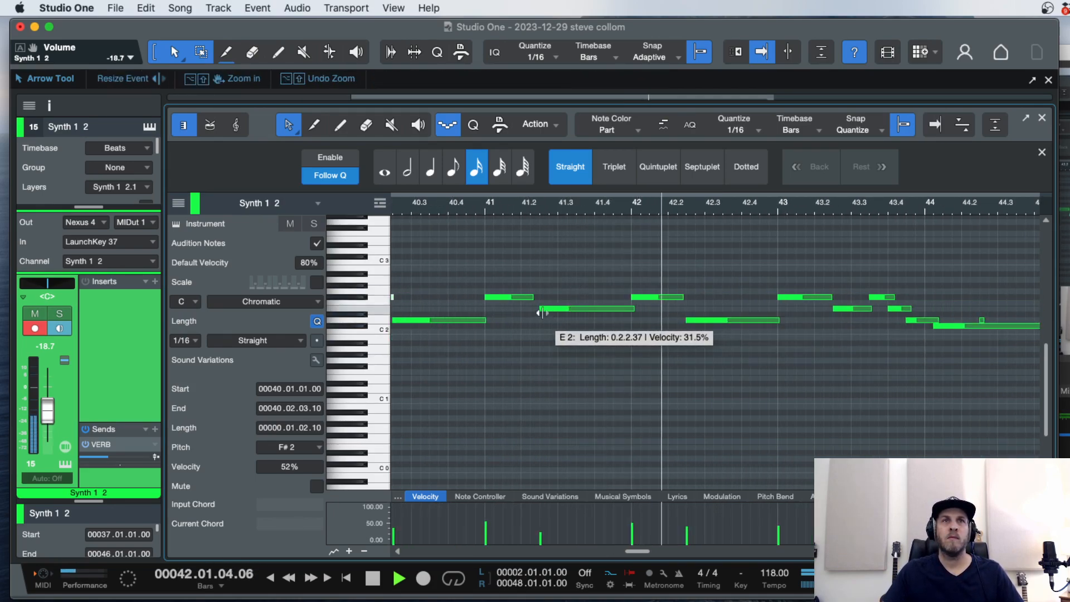
pyautogui.moveTo(532, 297); pyautogui.dragTo(539, 297)
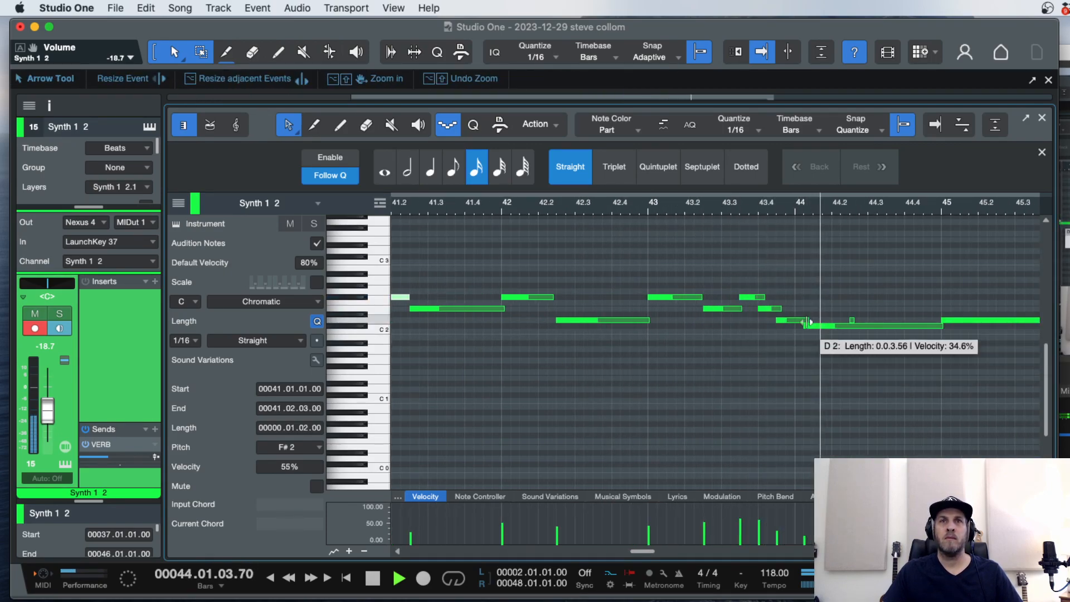
# Align the long note's start and the preceding D2 note's end to bar 44, and delete the stray short note after them.
pyautogui.press('space')
pyautogui.moveTo(803, 326); pyautogui.dragTo(795, 327)
pyautogui.moveTo(877, 307); pyautogui.dragTo(800, 323)
pyautogui.press('Delete')
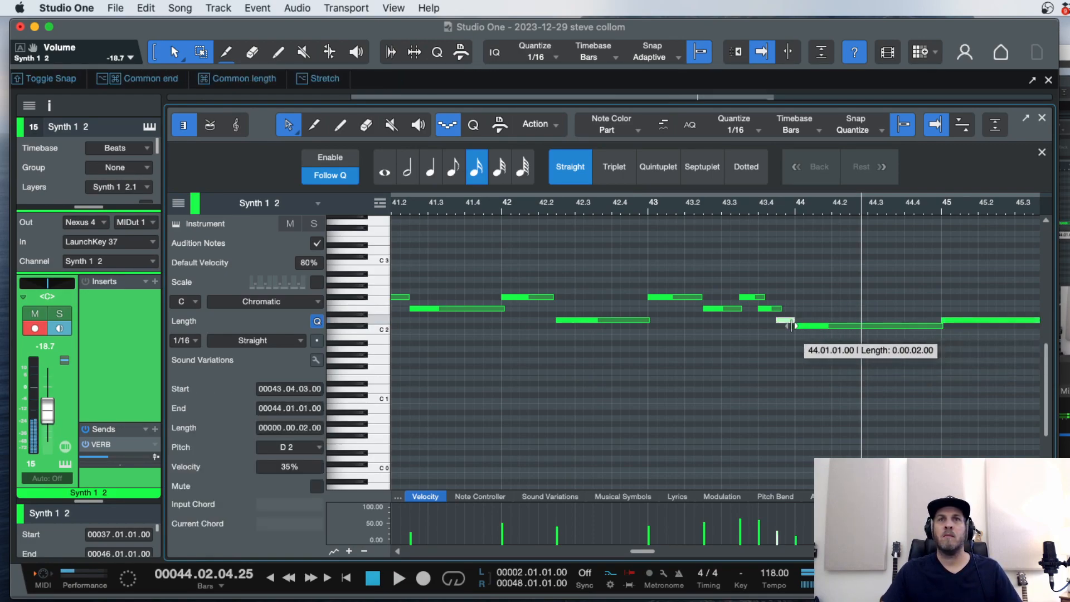
# Play back the corrected lead notes from about bar 43 to near the end of the event, and close the note editor.
pyautogui.click(716, 208)
pyautogui.press('space')
pyautogui.press('w')
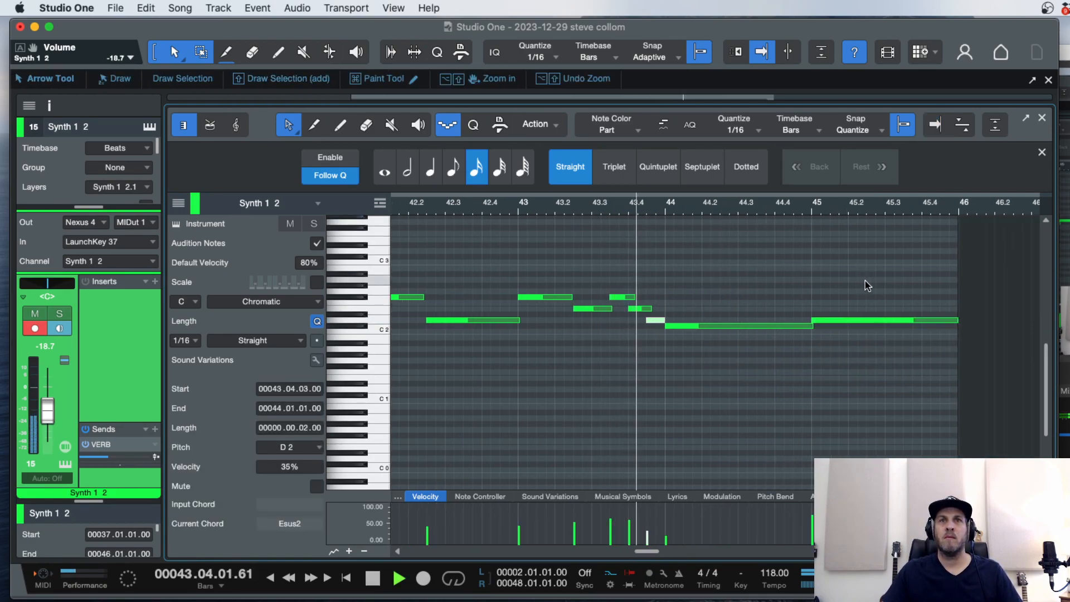
pyautogui.press('w')
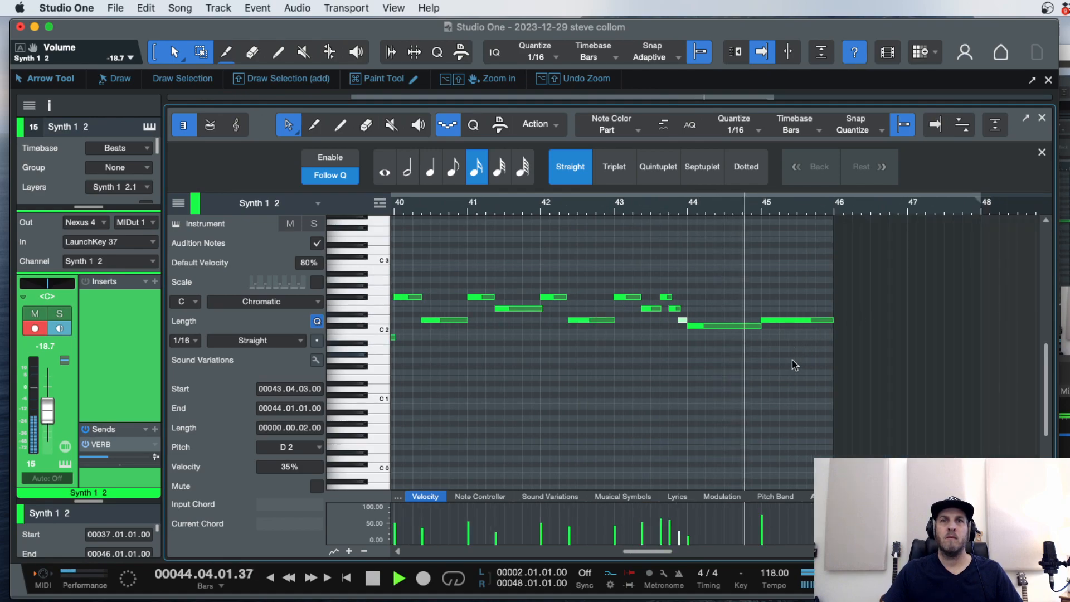
pyautogui.press('w')
pyautogui.press('w')
pyautogui.press('w')
pyautogui.press('space')
pyautogui.click(736, 379)
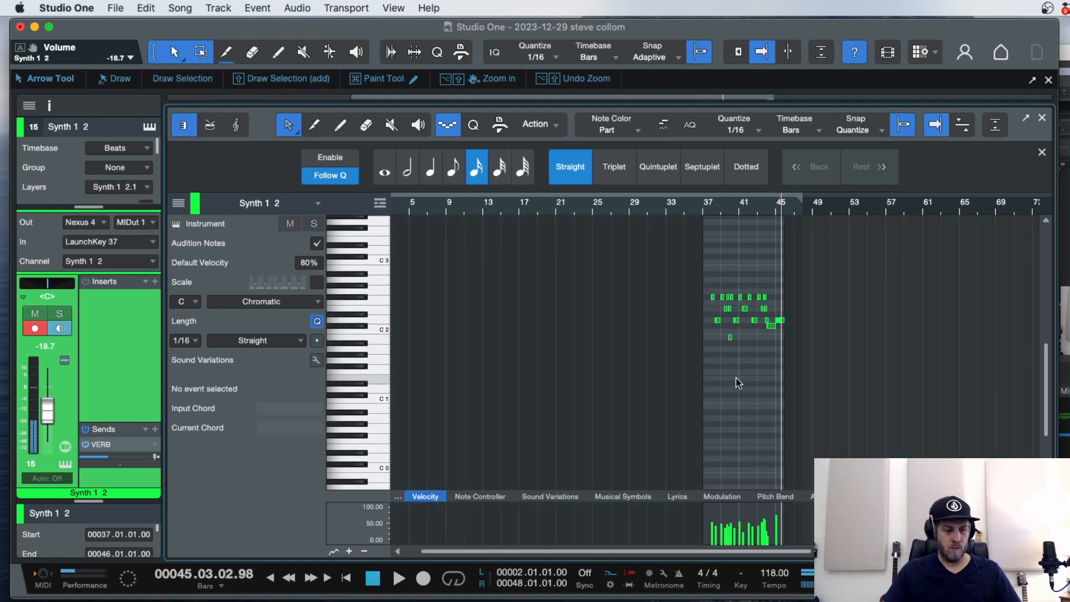
pyautogui.press('F2')
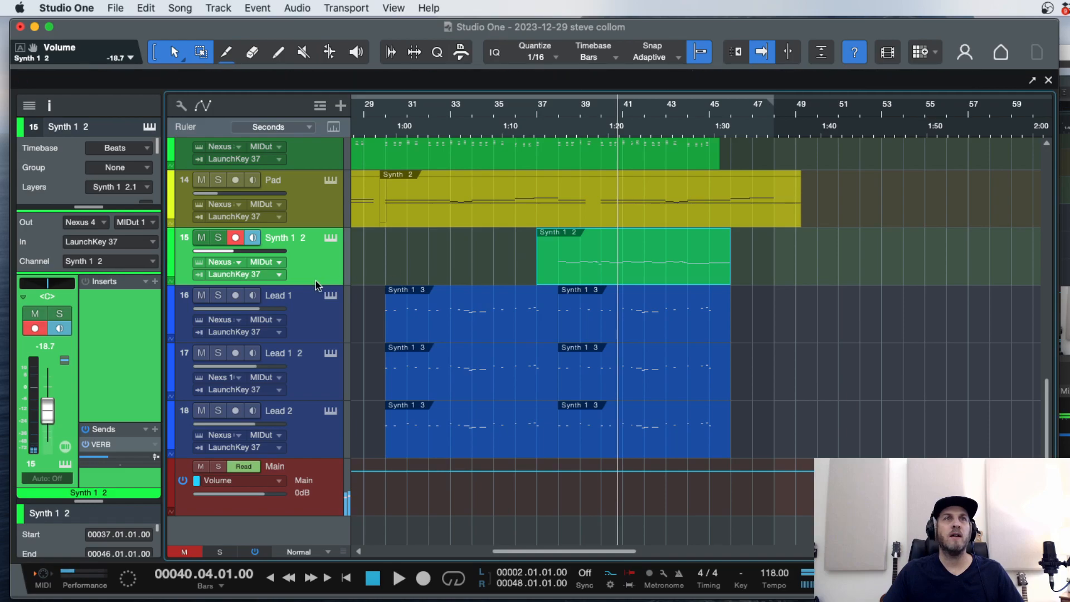
# Make the Synth 1 2 track taller, place the playhead at bar 38, and open the track's Nexus instrument.
pyautogui.moveTo(311, 291); pyautogui.dragTo(310, 330)
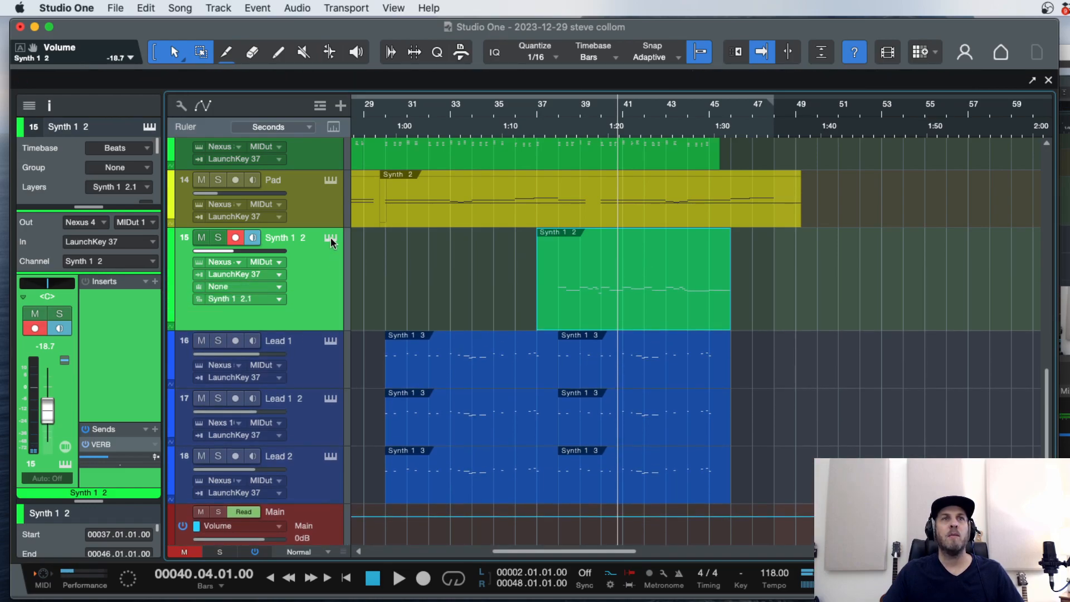
pyautogui.click(557, 124)
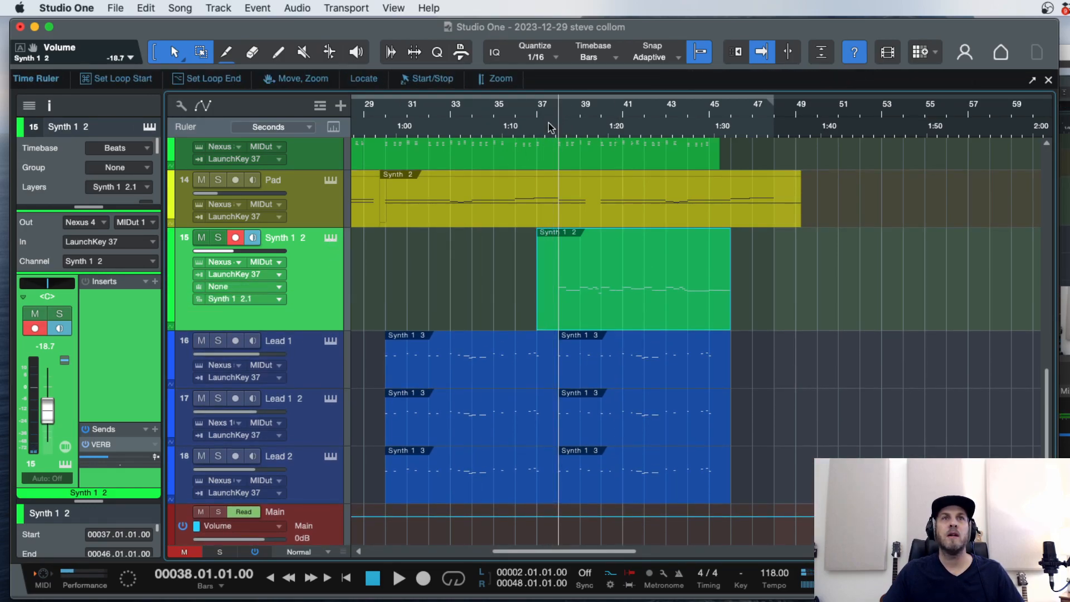
pyautogui.click(330, 239)
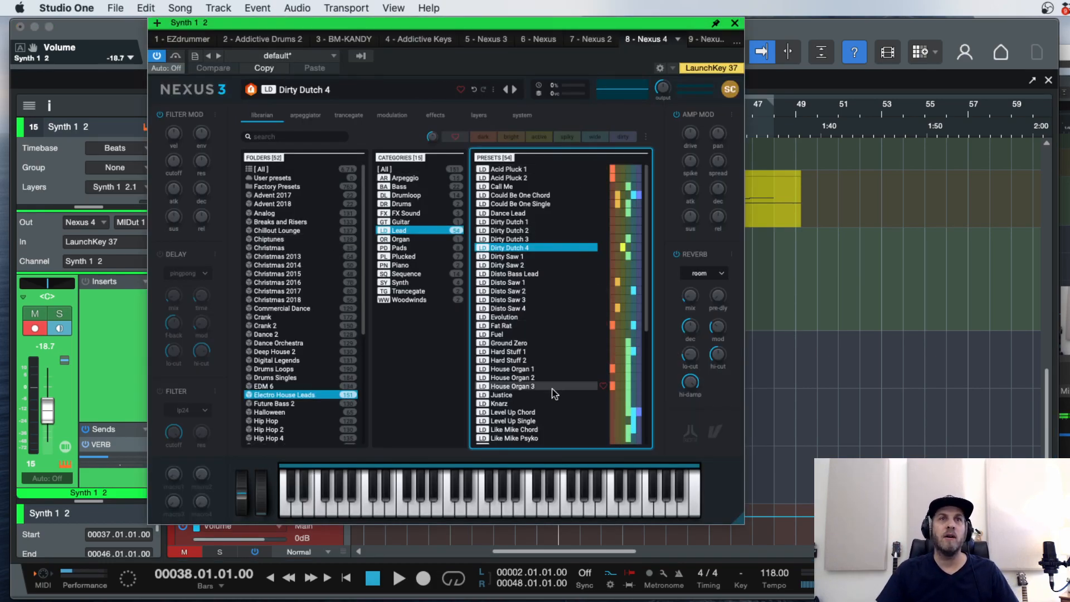
# Audition Electro House Leads presets in Nexus, including Evolution, Like Mike Psyko and Nothing To Lose.
pyautogui.click(523, 370)
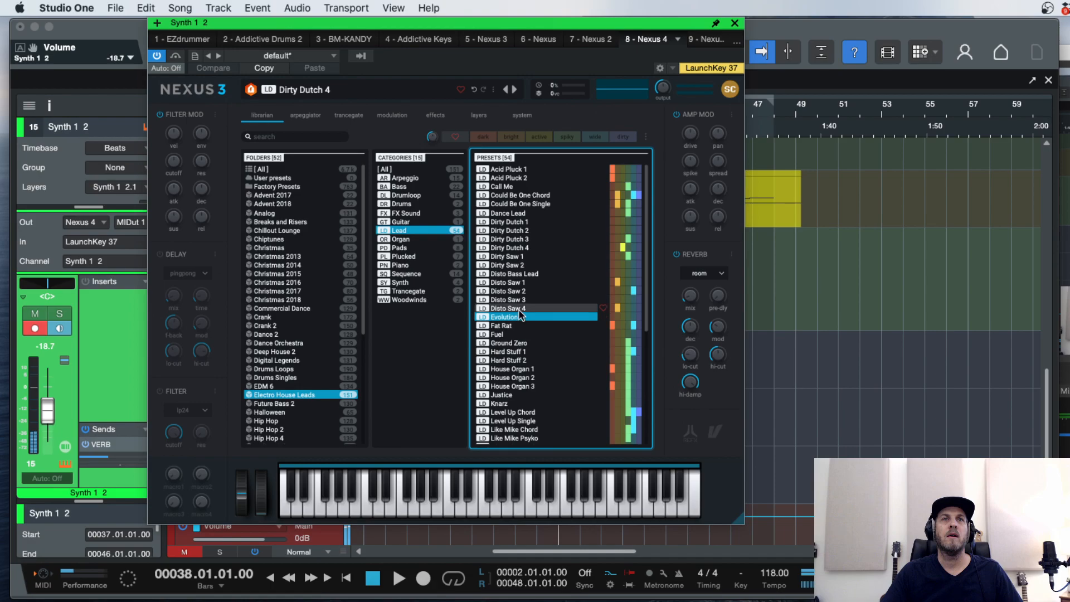
pyautogui.click(519, 421)
pyautogui.click(518, 430)
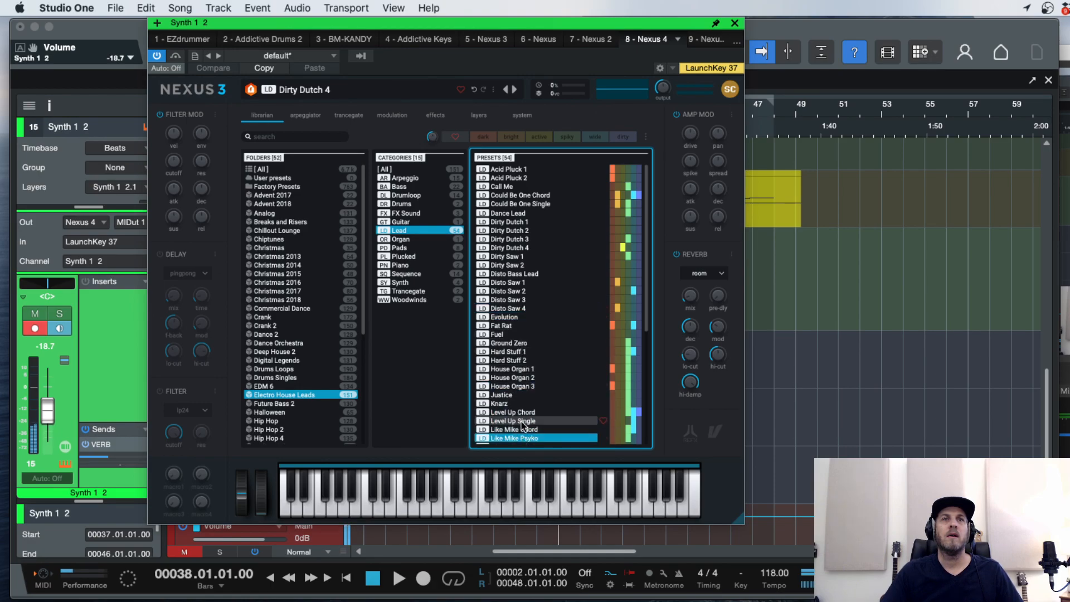
pyautogui.scroll(-3, 521, 429)
pyautogui.click(524, 390)
pyautogui.click(519, 408)
pyautogui.click(514, 416)
pyautogui.click(513, 425)
pyautogui.scroll(-3, 512, 433)
pyautogui.press('Down')
pyautogui.press('Down')
pyautogui.press('Down')
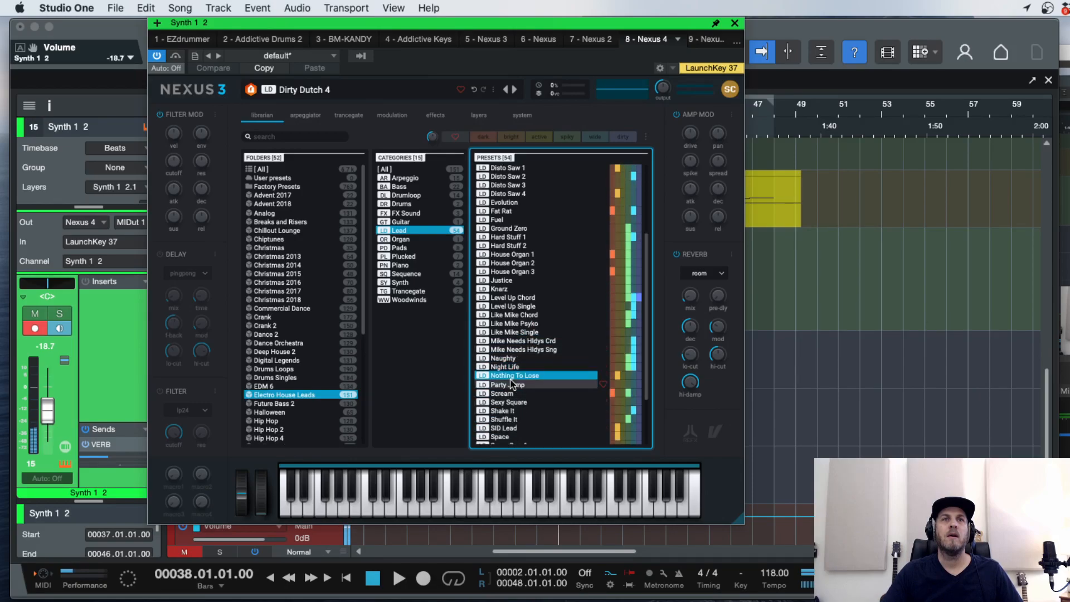
# Compare the lead presets around Sexy Square, load SID Lead, and close the Nexus window.
pyautogui.press('Down')
pyautogui.press('Down')
pyautogui.press('Down')
pyautogui.press('Up')
pyautogui.press('Down')
pyautogui.press('Down')
pyautogui.press('Up')
pyautogui.press('Up')
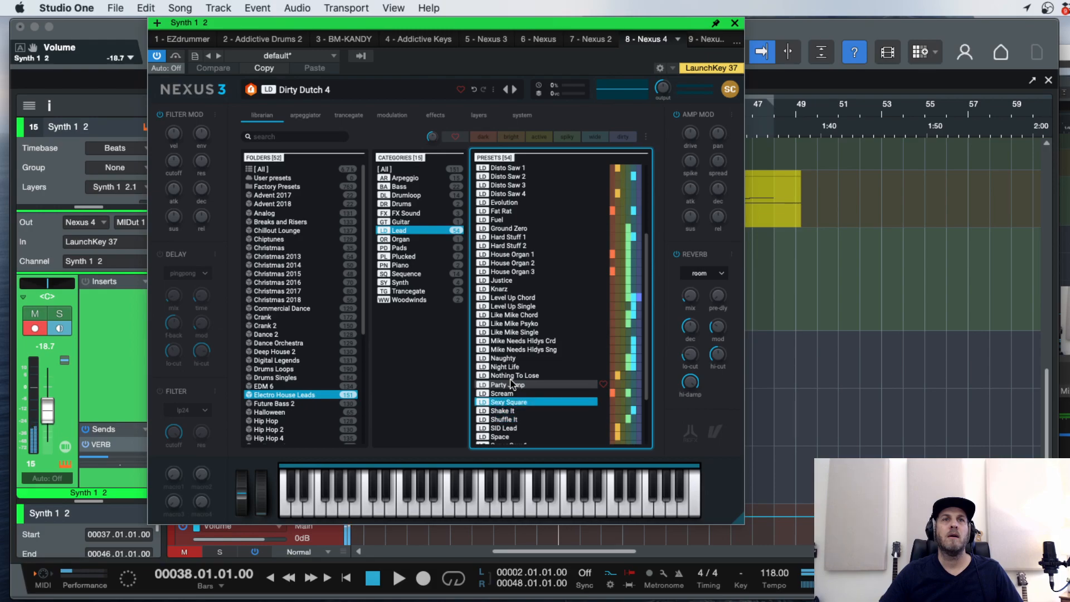
pyautogui.press('Down')
pyautogui.press('Down')
pyautogui.press('Down')
pyautogui.press('Down')
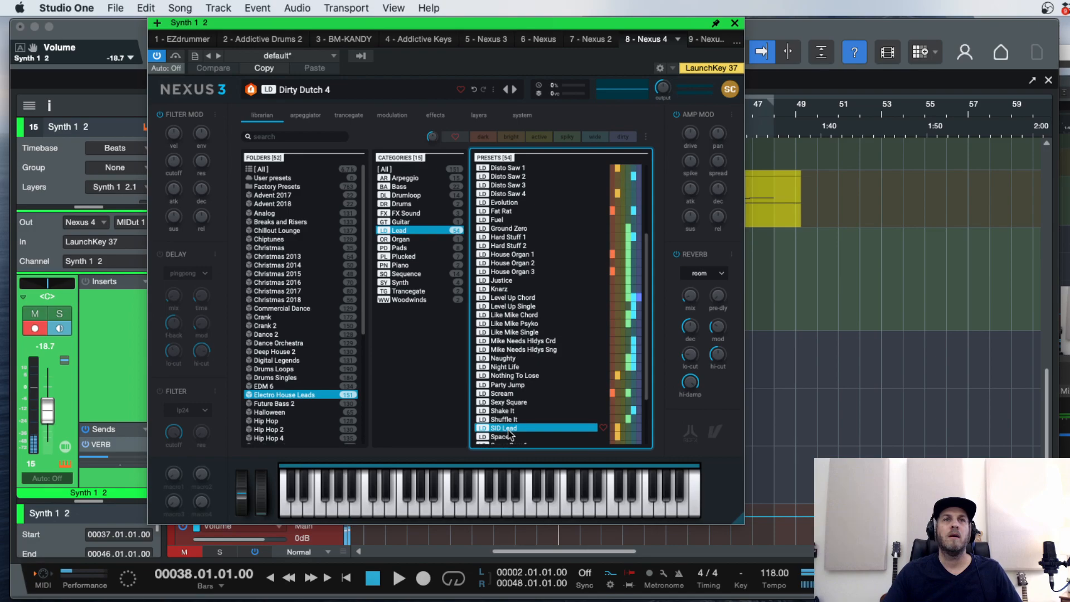
pyautogui.click(734, 23)
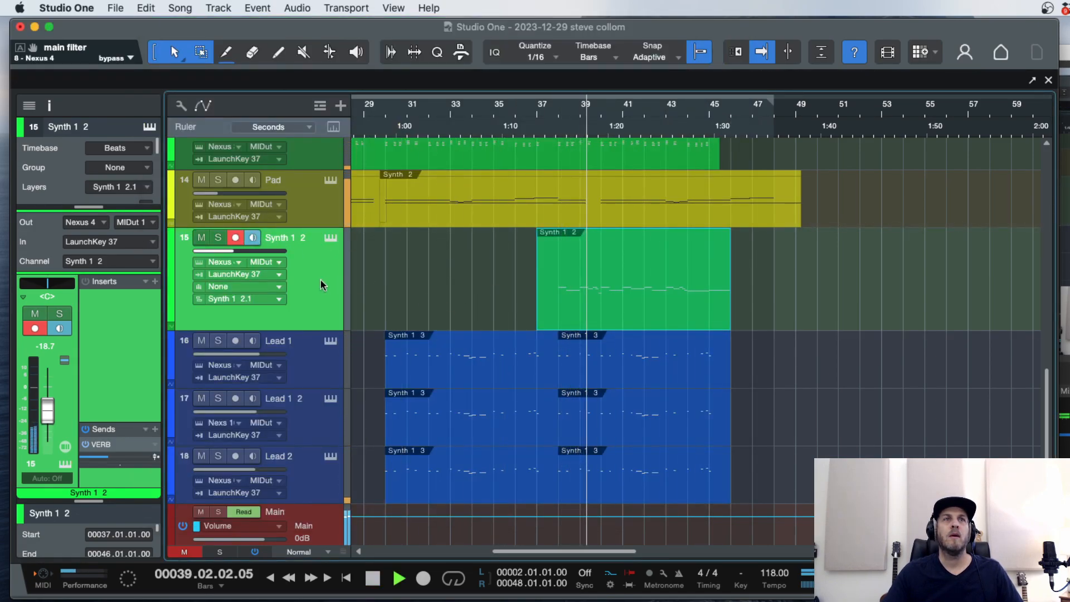
# Disarm recording on Synth 1 2, transpose its lead event up one octave, and play it from bar 37.4.
pyautogui.click(236, 239)
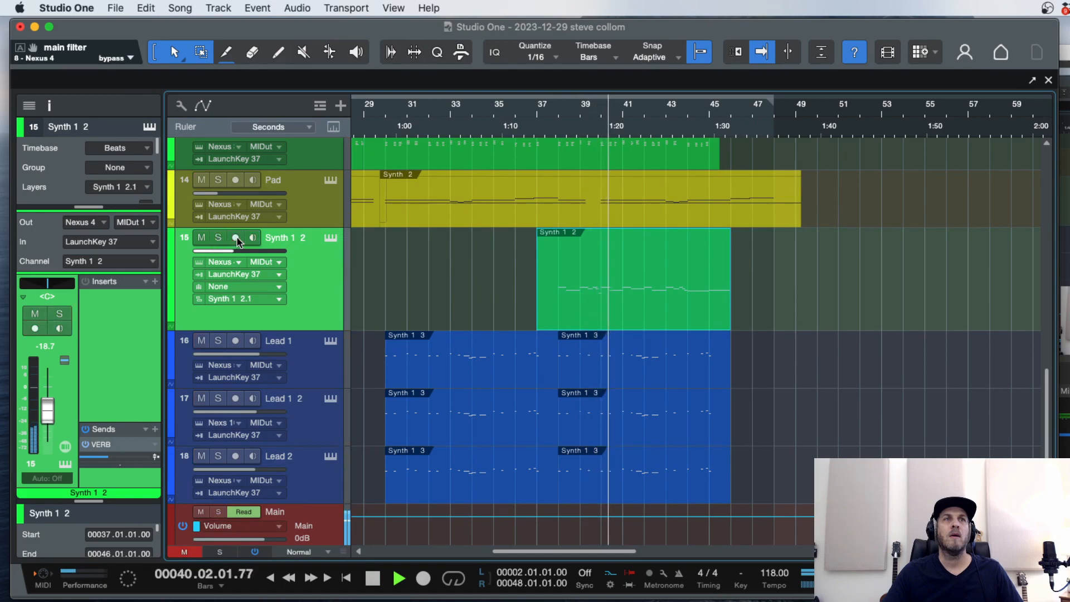
pyautogui.press('space')
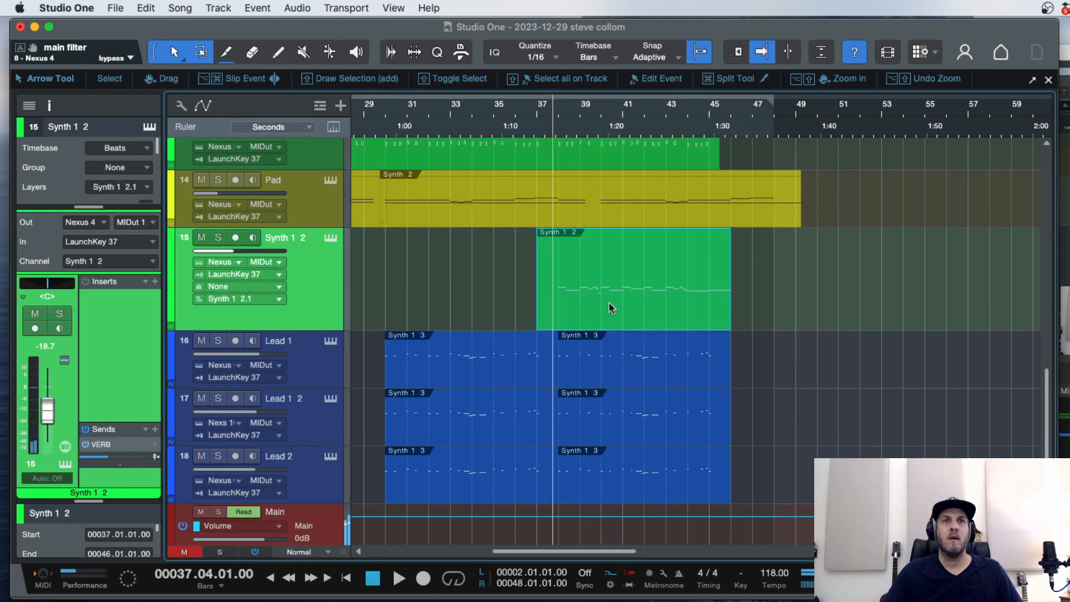
pyautogui.press('alt+super+t')
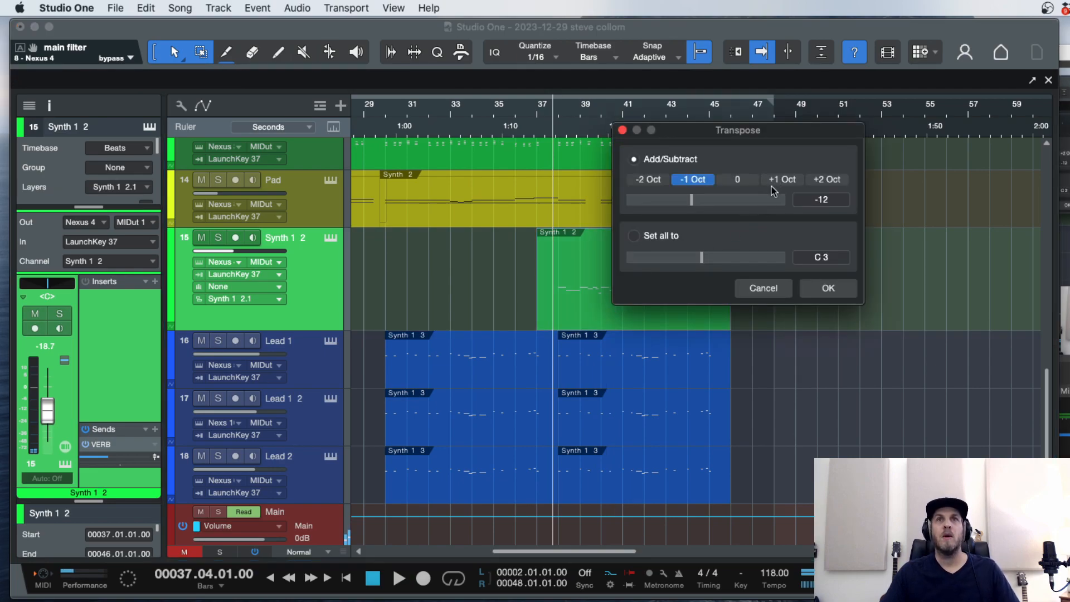
pyautogui.click(820, 287)
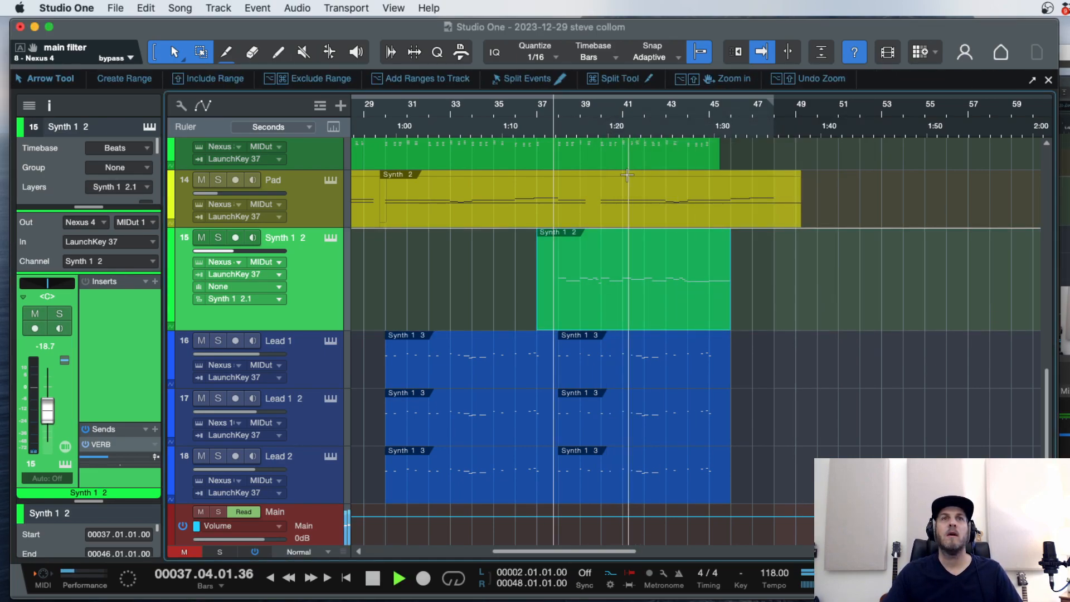
pyautogui.press('space')
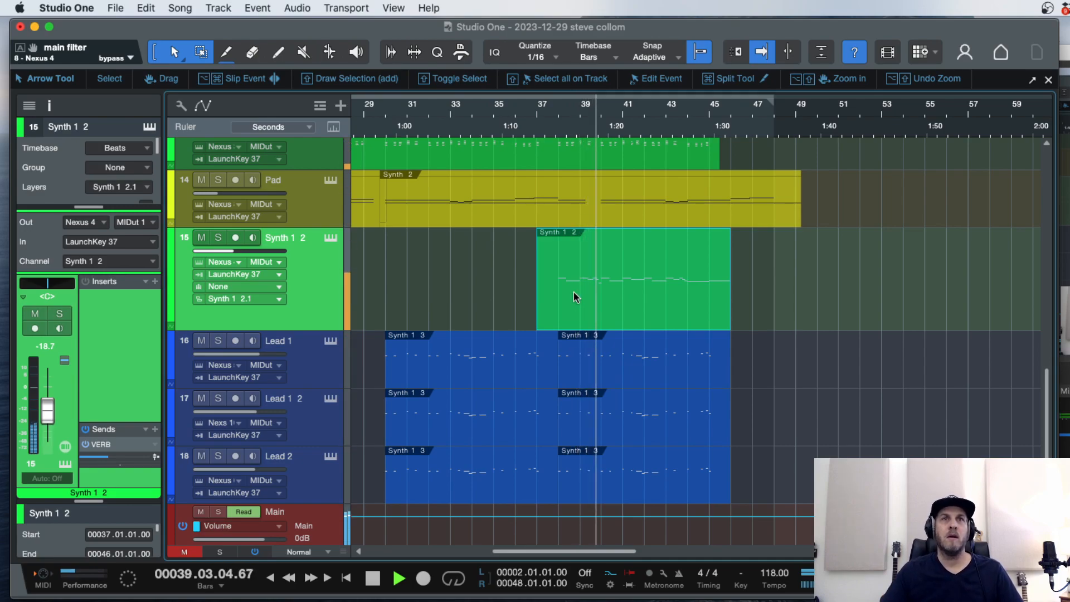
# Open the transposed lead event for note editing and play from about bar 39 to the low B2 note just before bar 40.
pyautogui.doubleClick(621, 282)
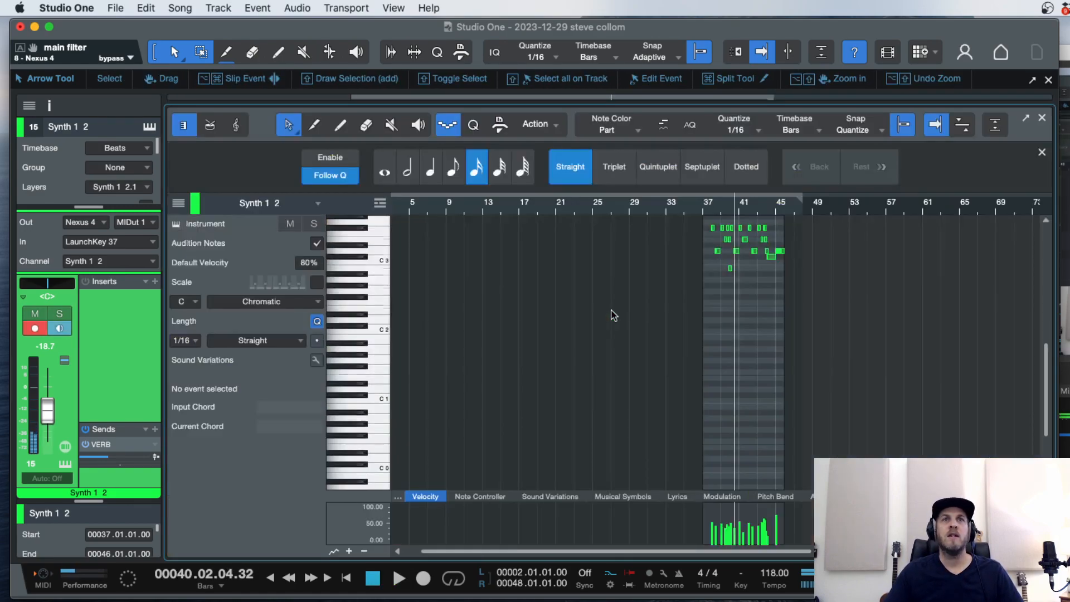
pyautogui.press('e')
pyautogui.click(549, 205)
pyautogui.press('space')
pyautogui.click(659, 269)
pyautogui.press('space')
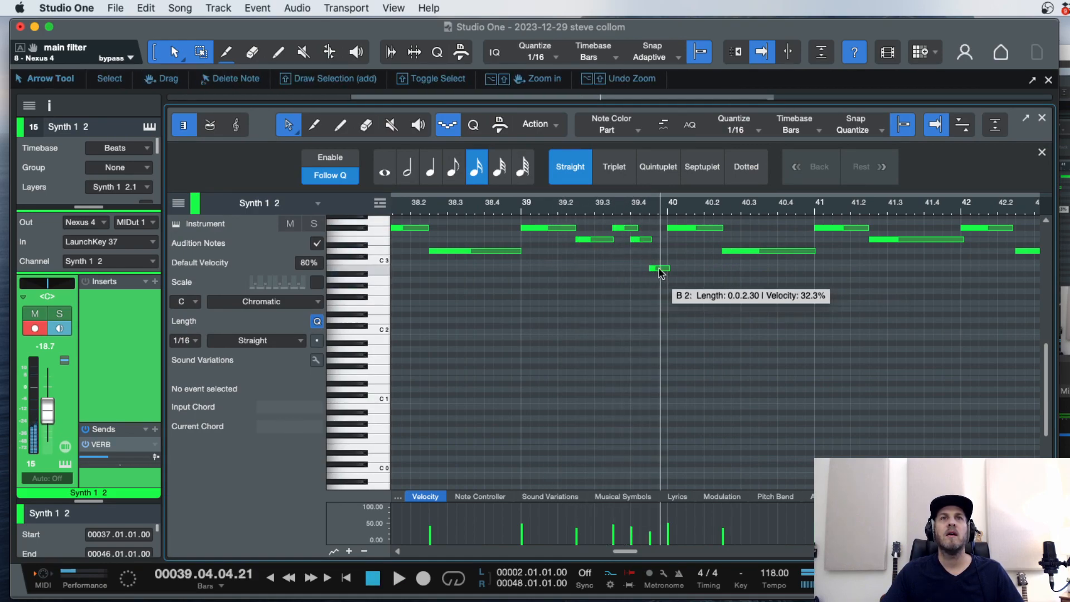
# Try raising the B2 note just before bar 40 to C#3 and play the phrase from about bar 39.
pyautogui.moveTo(659, 269); pyautogui.dragTo(659, 257)
pyautogui.click(534, 206)
pyautogui.press('space')
pyautogui.press('f')
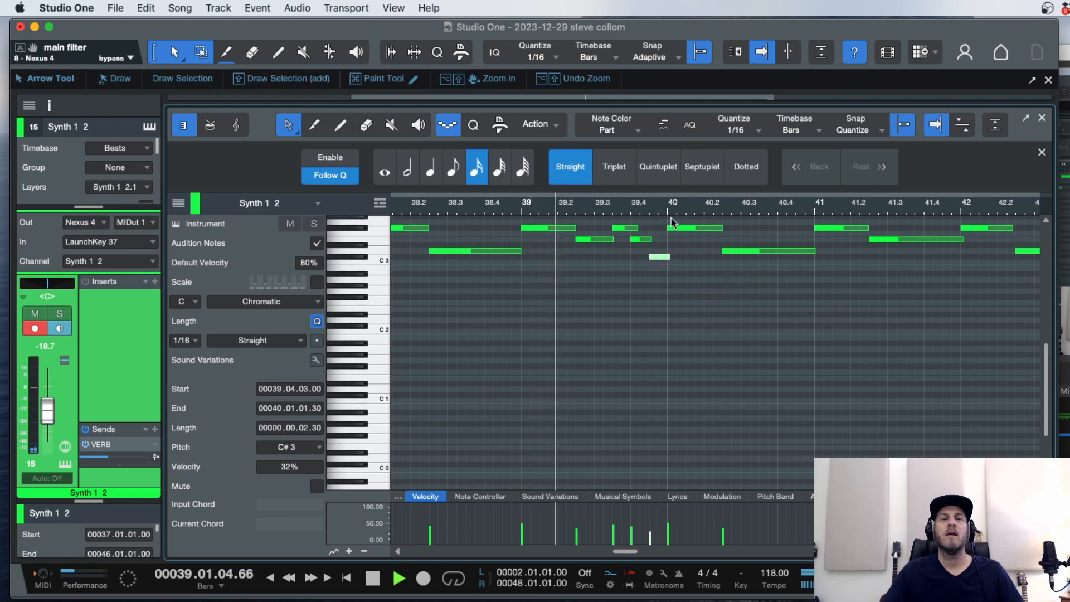
pyautogui.press('space')
pyautogui.press('f')
# Raise the short note just before bar 40 to D3, play the phrase from about bar 39.2, and close the note editor.
pyautogui.moveTo(657, 257); pyautogui.dragTo(656, 252)
pyautogui.click(587, 206)
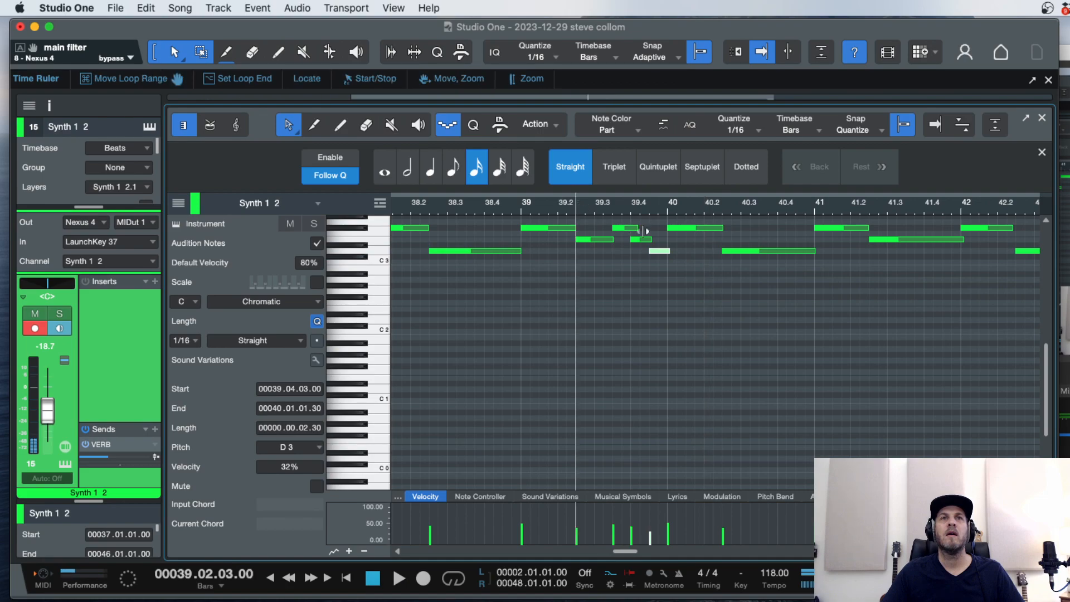
pyautogui.press('space')
pyautogui.press('f')
pyautogui.press('w')
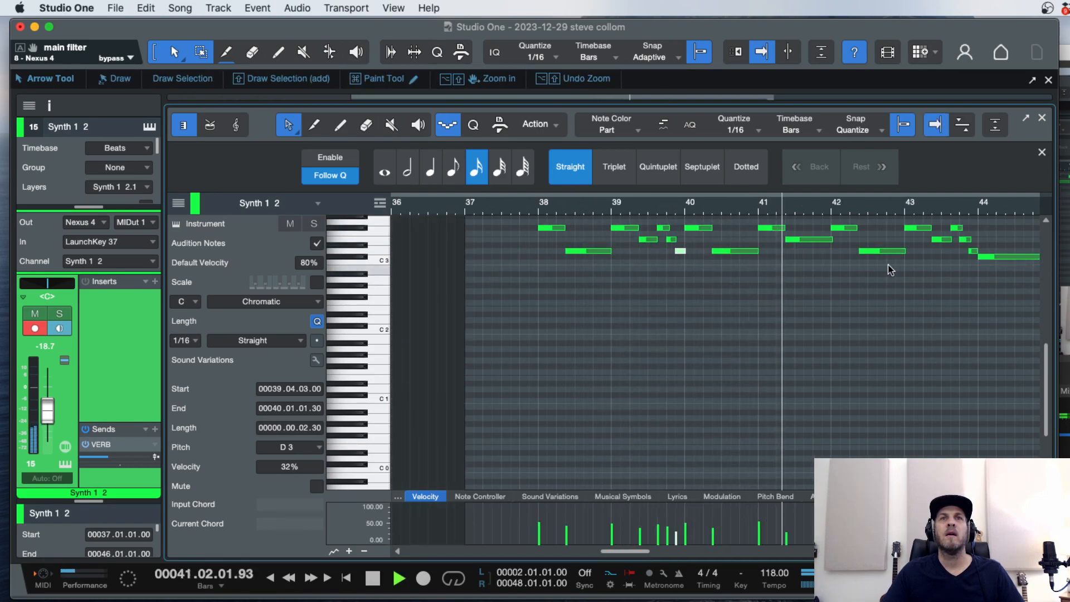
pyautogui.press('w')
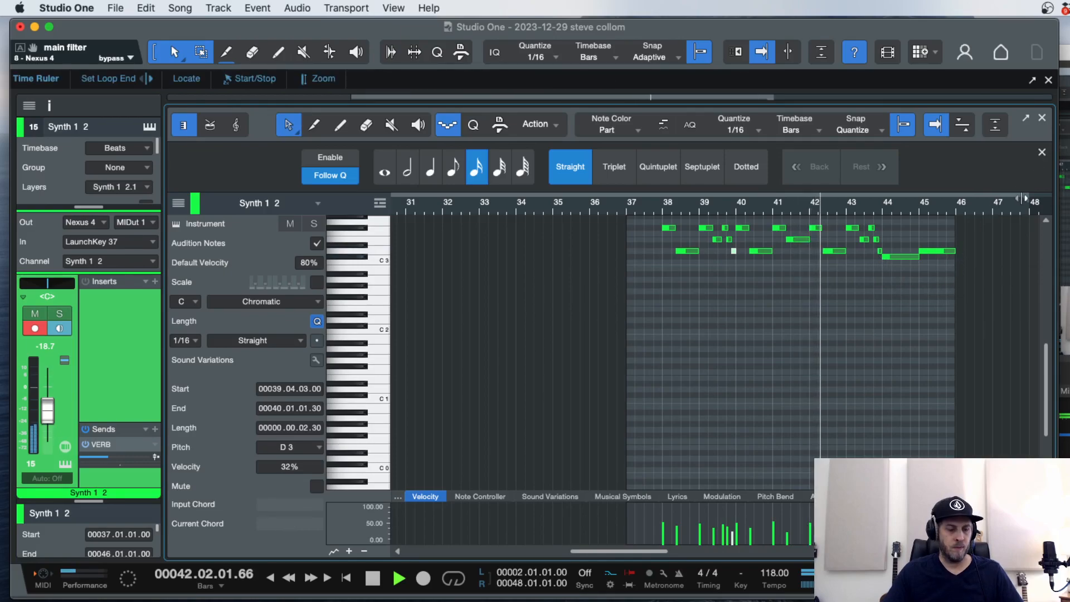
pyautogui.press('F2')
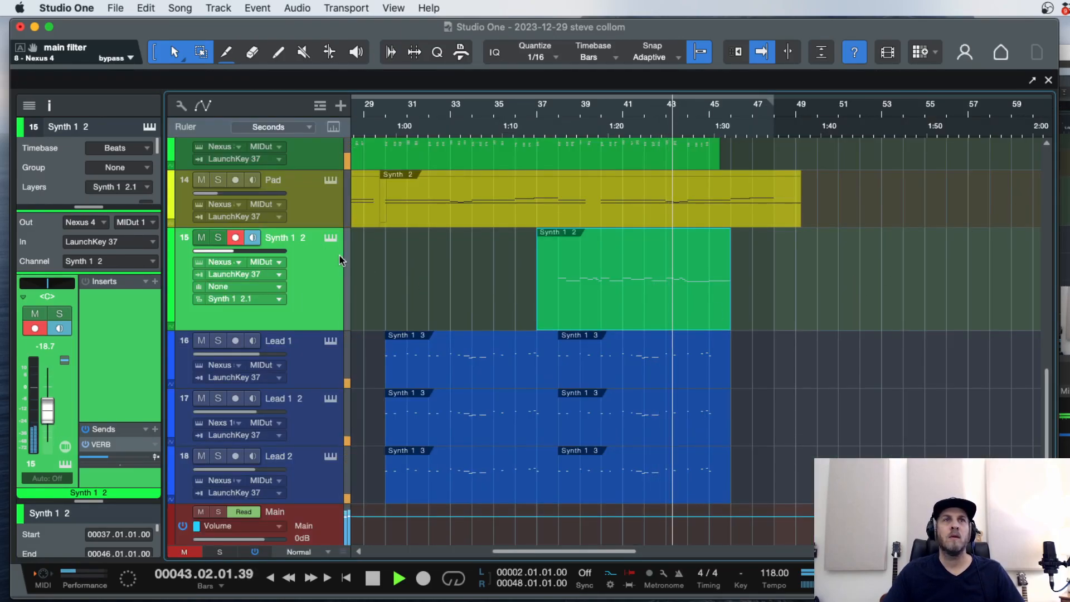
# Open the Synth 1 2 track's Nexus instrument, set its delay mix to 33, and close the instrument window.
pyautogui.click(331, 238)
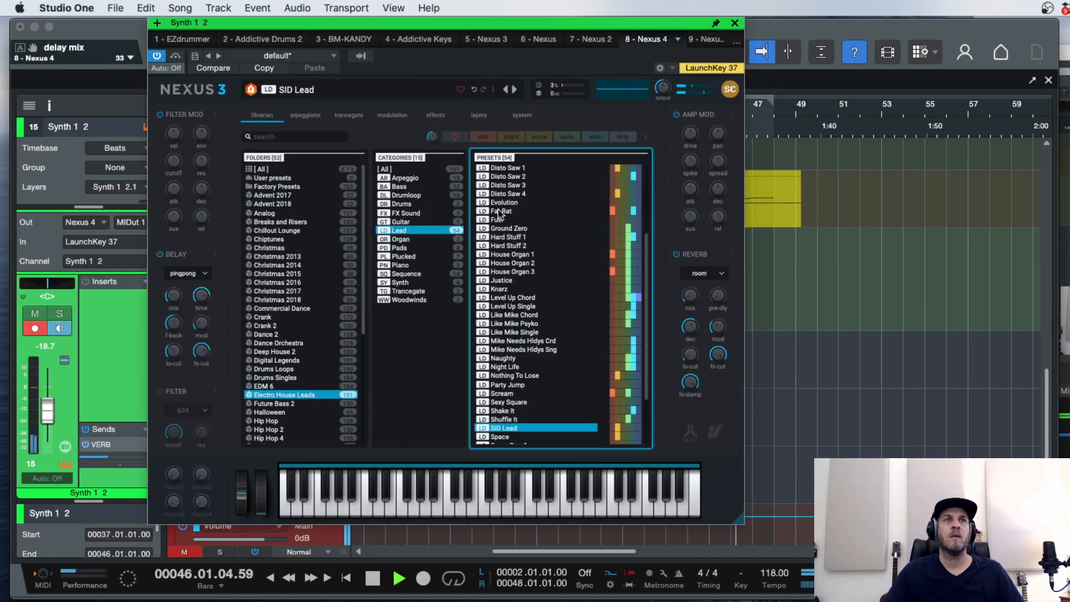
pyautogui.click(735, 24)
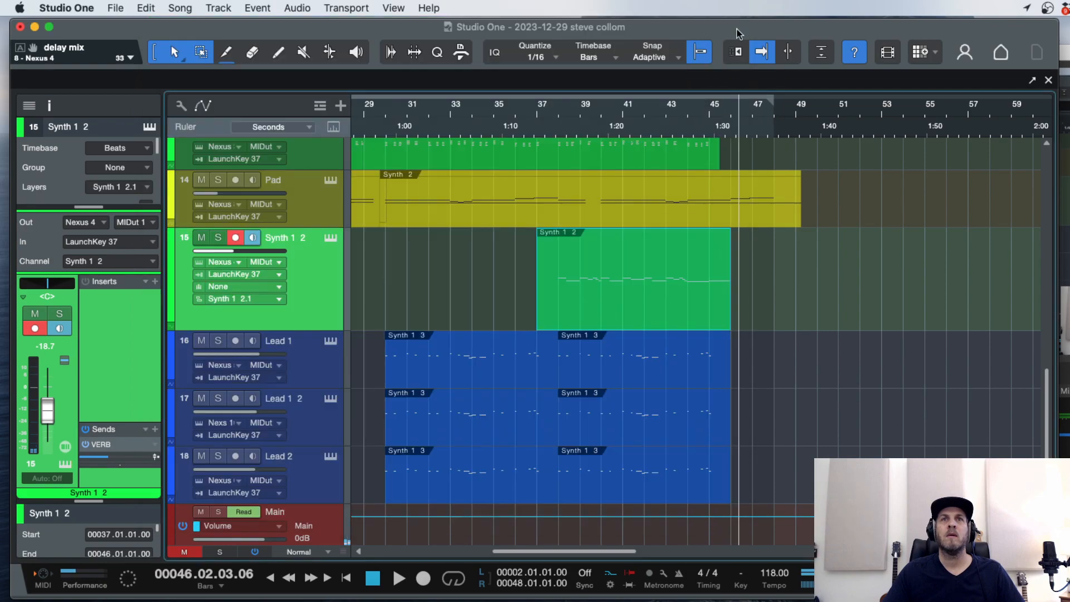
# Play the arrangement and raise the delay mix of the Synth 1 2 track's Nexus instrument to 89, closing its window.
pyautogui.press('space')
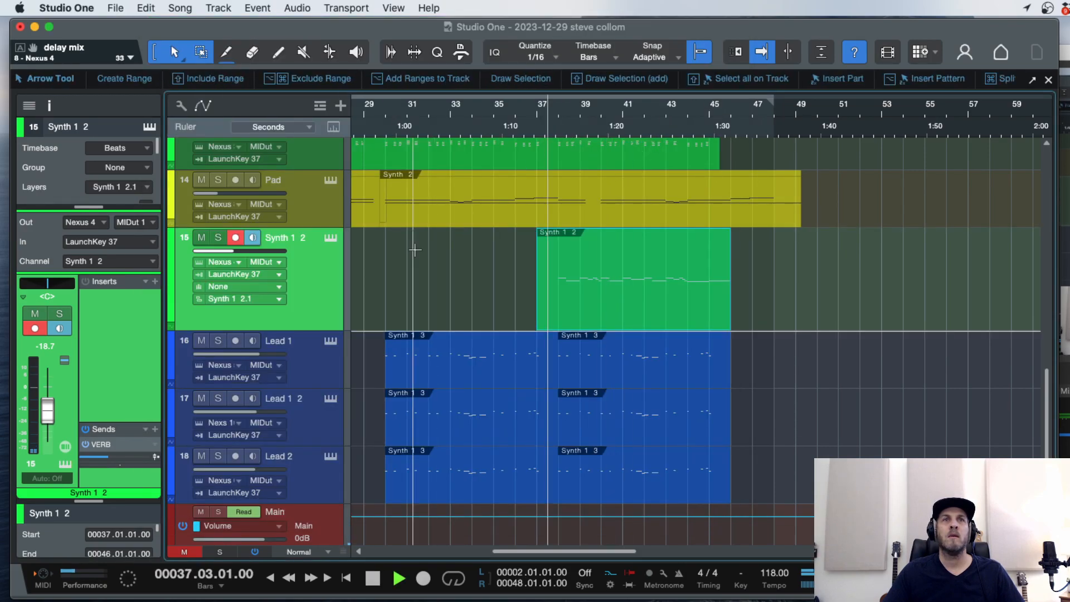
pyautogui.click(330, 238)
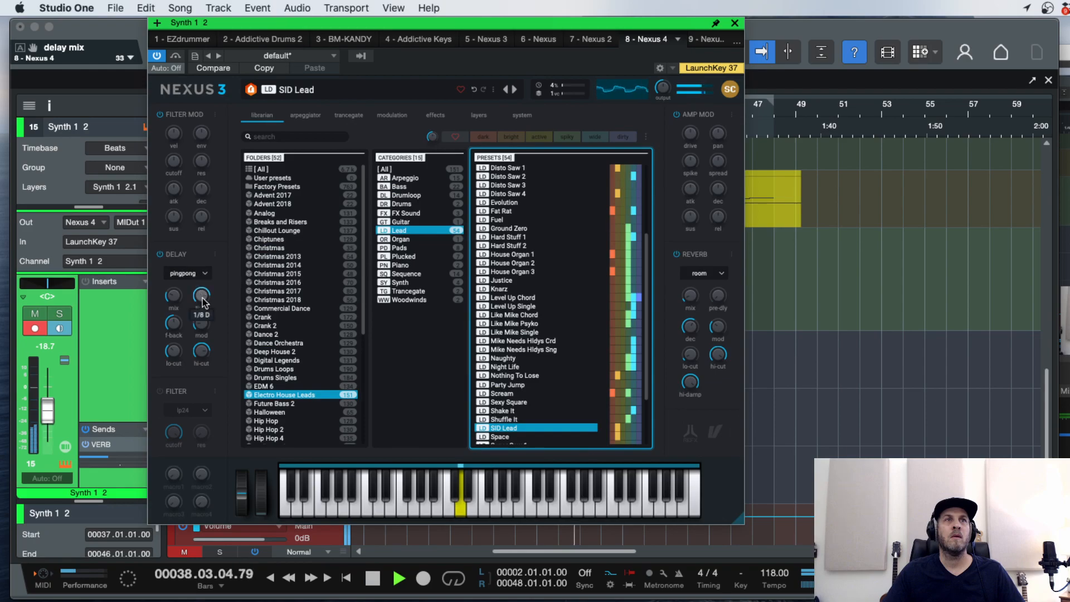
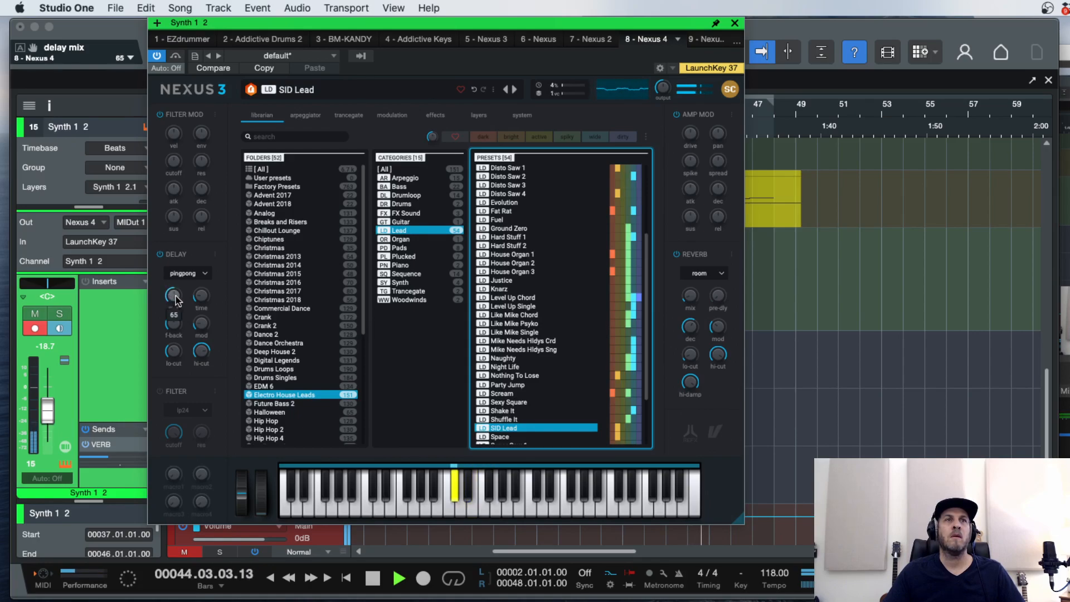
pyautogui.click(735, 23)
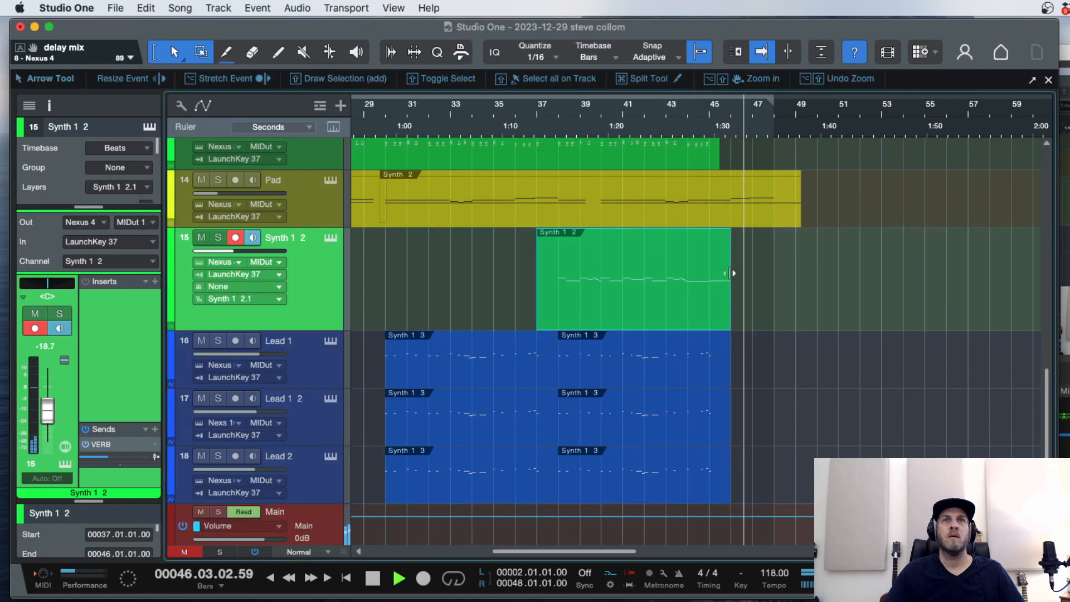
# Open the Synth 1 2 event for note editing, shorten its last two notes at bars 44 and 45 to two beats each, and play them.
pyautogui.doubleClick(695, 127)
pyautogui.doubleClick(780, 290)
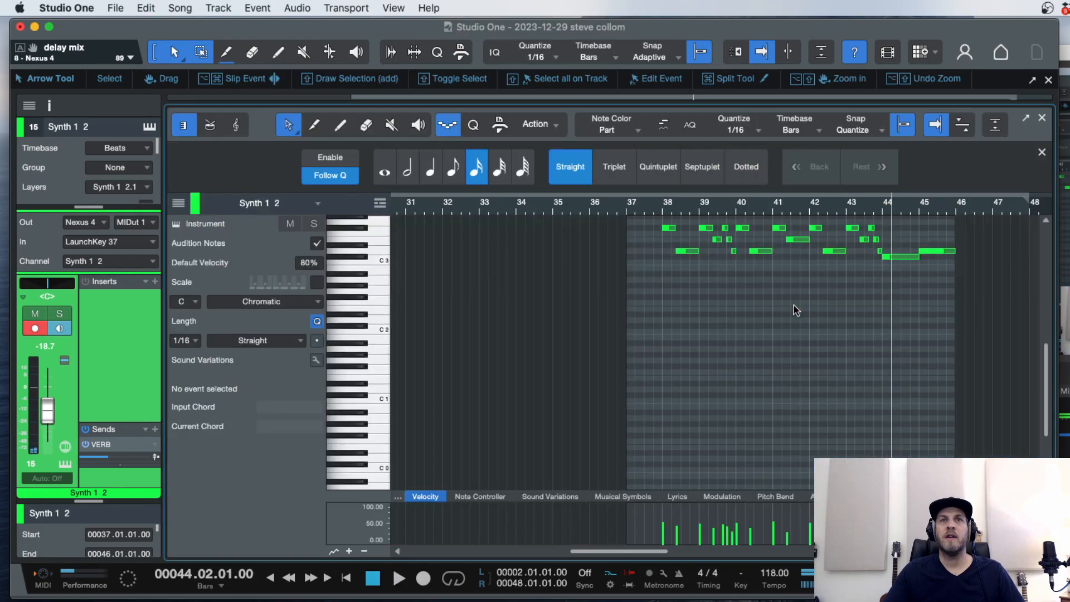
pyautogui.moveTo(953, 254); pyautogui.dragTo(900, 257)
pyautogui.press('space')
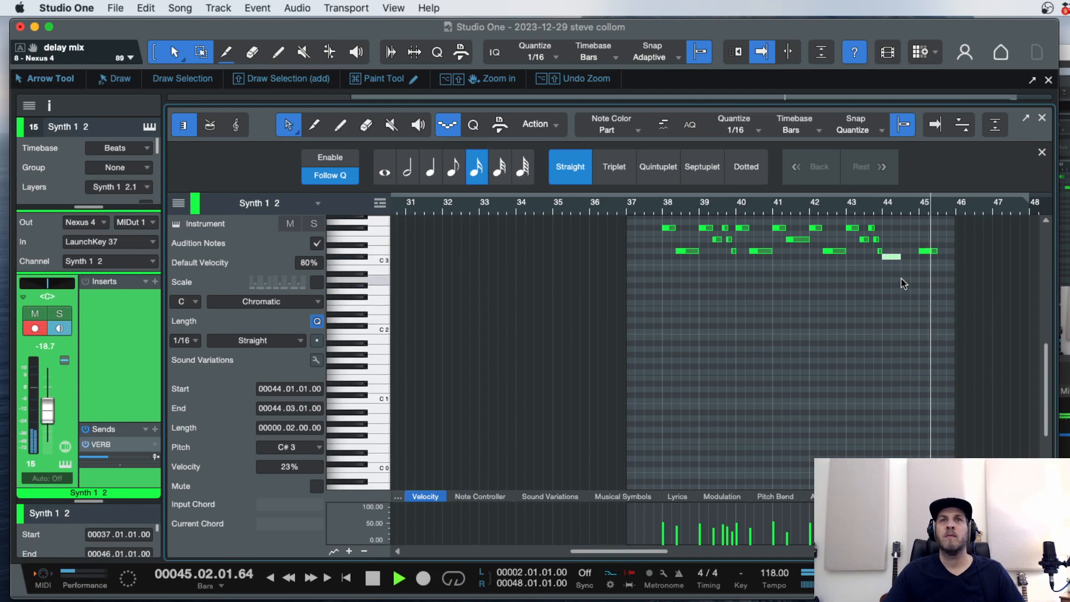
# Shorten the last two notes at bars 44 and 45 to one beat each and play the ending.
pyautogui.press('space')
pyautogui.moveTo(936, 252); pyautogui.dragTo(935, 261)
pyautogui.press('e')
pyautogui.press('space')
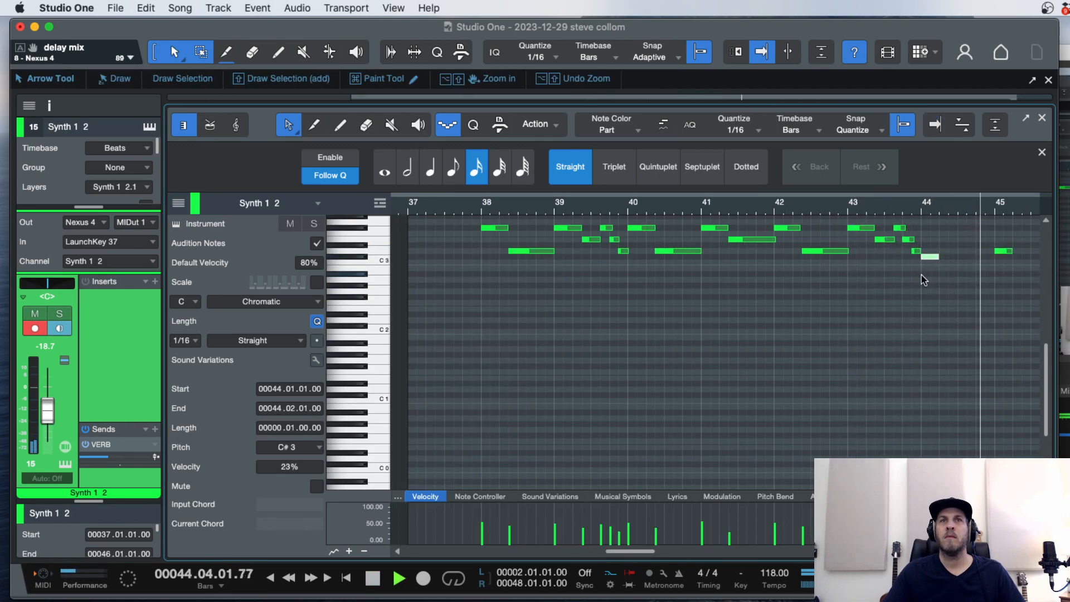
# Play the lead phrase from about bar 39, close the note editor, and stop playback near bar 42.
pyautogui.click(475, 204)
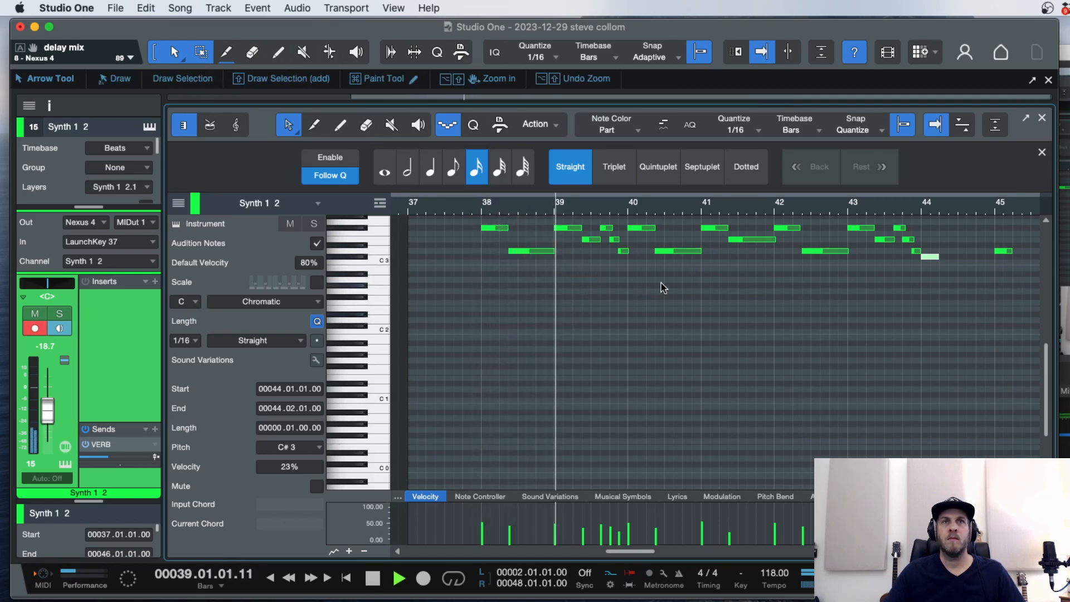
pyautogui.press('F2')
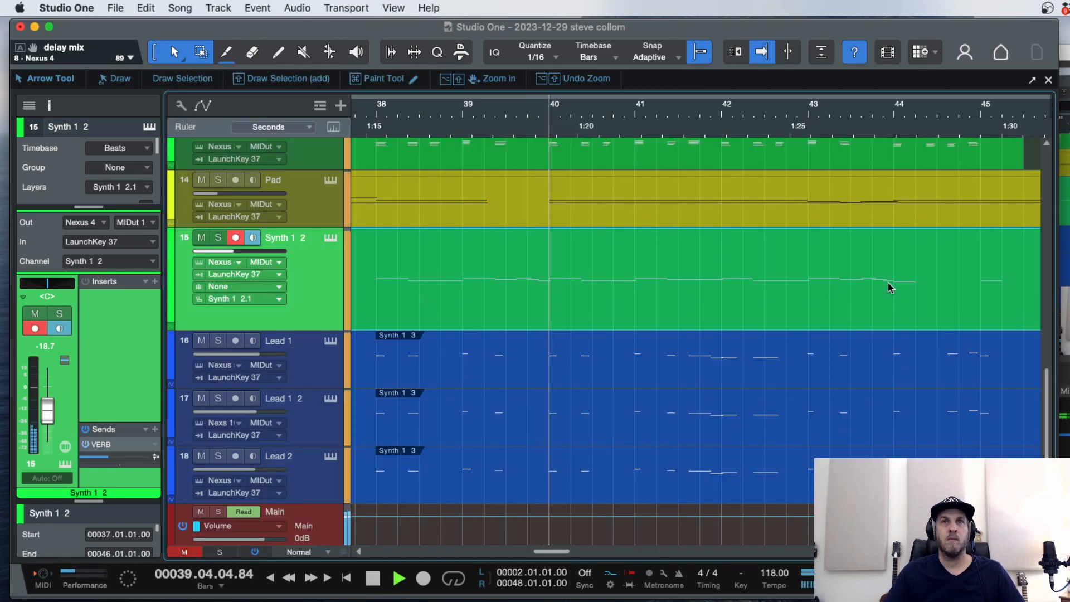
pyautogui.press('w')
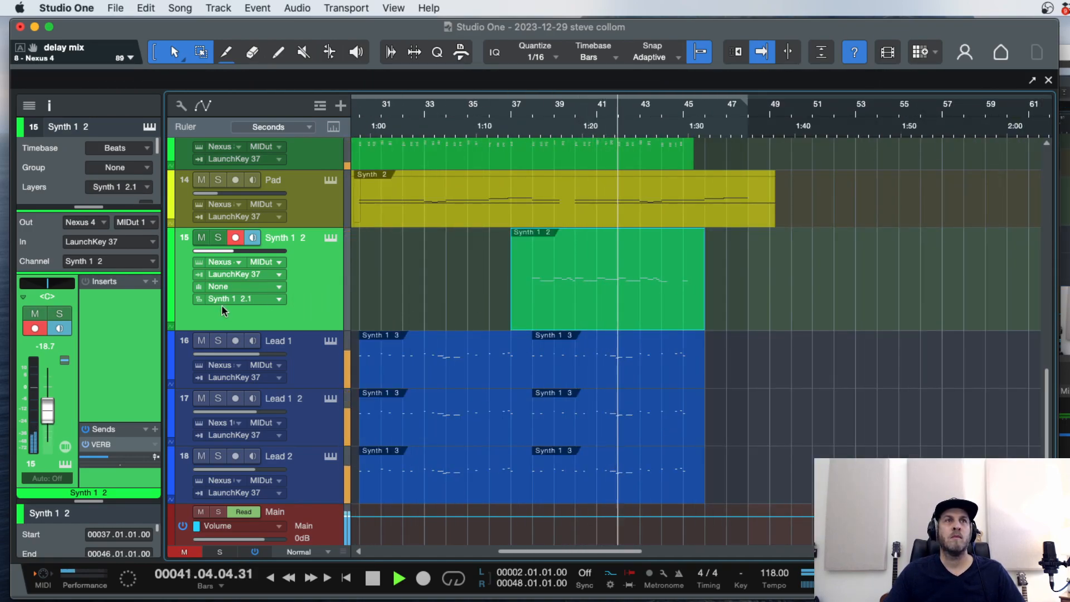
pyautogui.press('space')
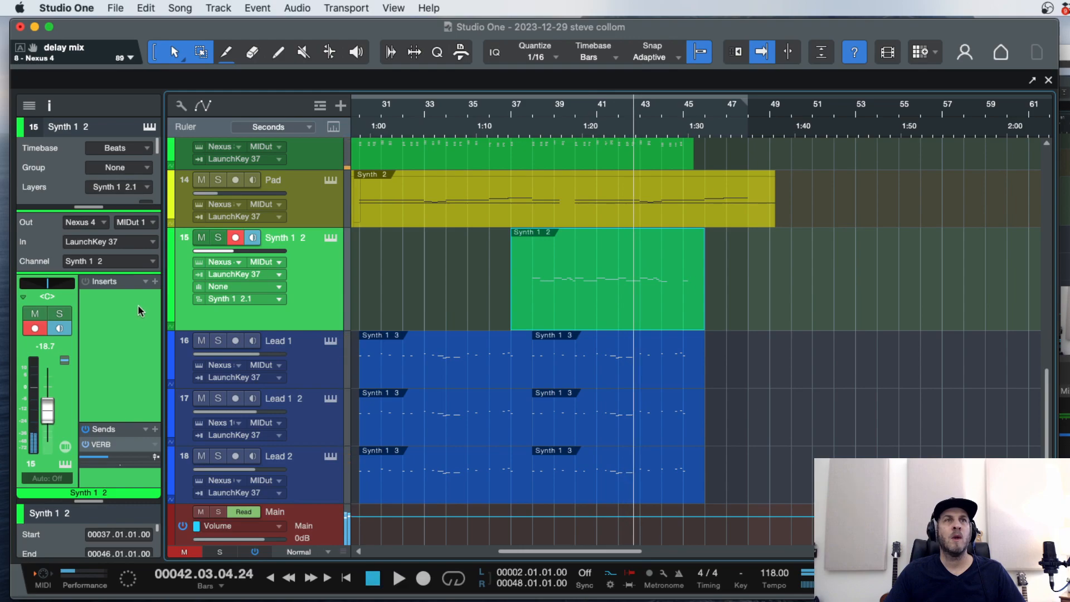
# Show the mixer and add the API-2500 (s) compressor to the Synth 1 2 channel's inserts.
pyautogui.click(155, 282)
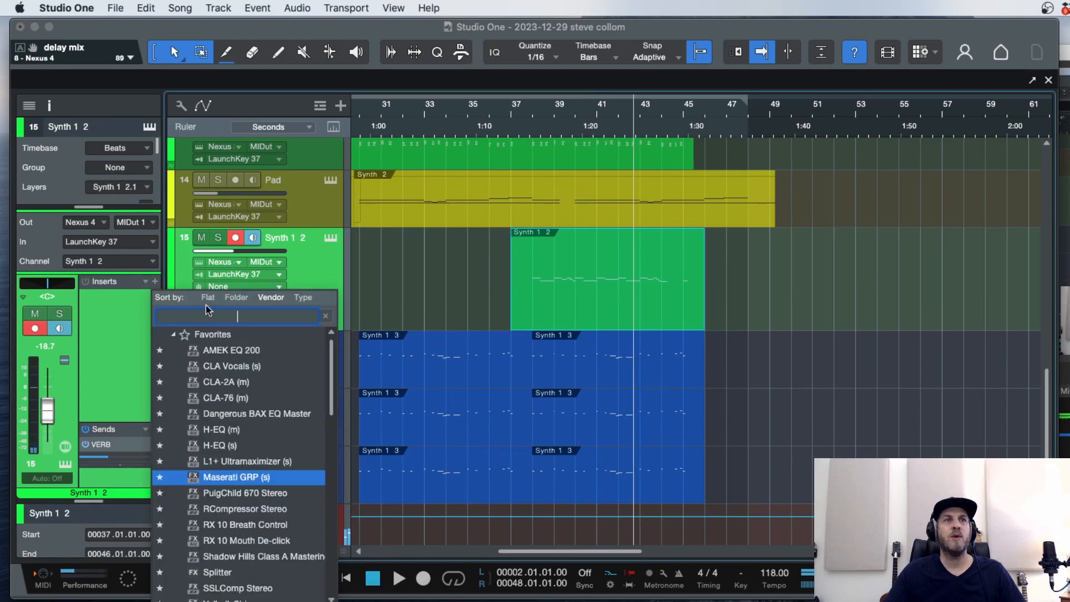
pyautogui.click(121, 324)
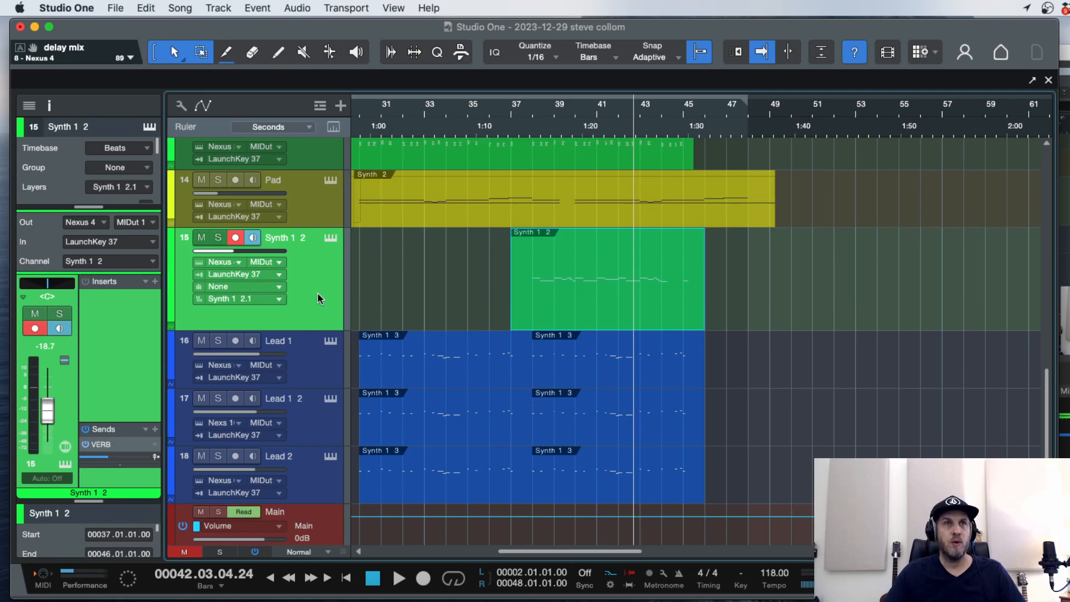
pyautogui.press('F3')
pyautogui.hscroll(10, 675, 235)
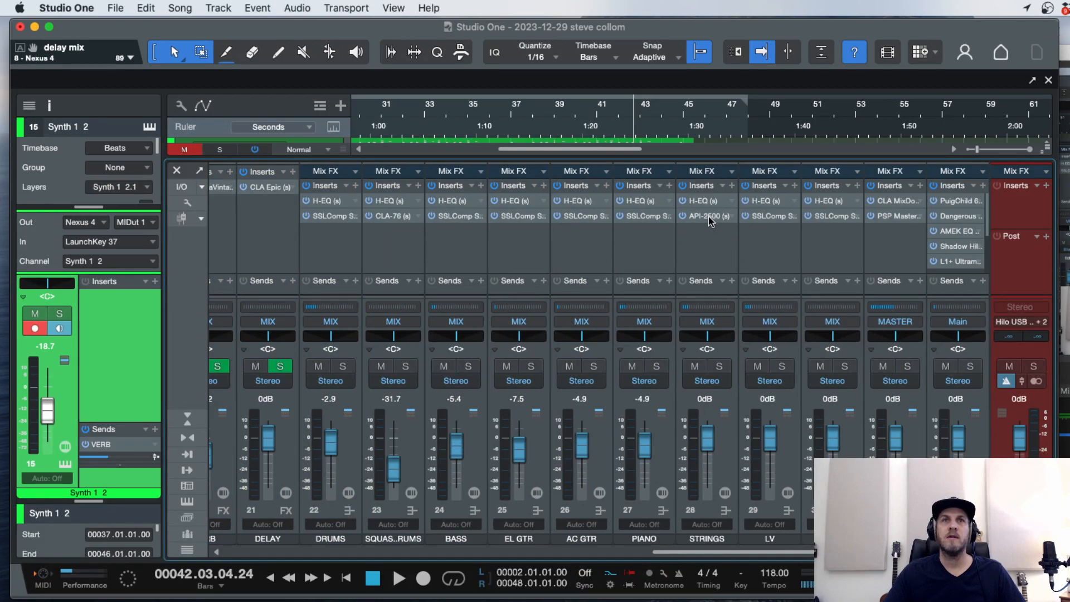
pyautogui.moveTo(707, 217); pyautogui.dragTo(736, 205)
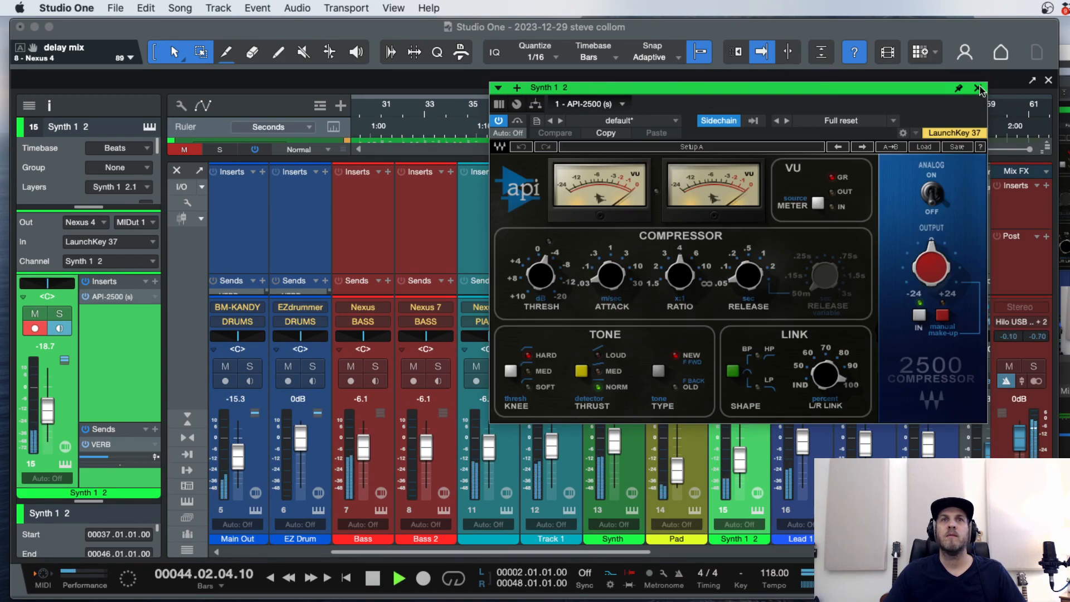
# Choose the Side Chain track as the new compressor's sidechain source, and close the plug-in window and the mixer.
pyautogui.click(753, 120)
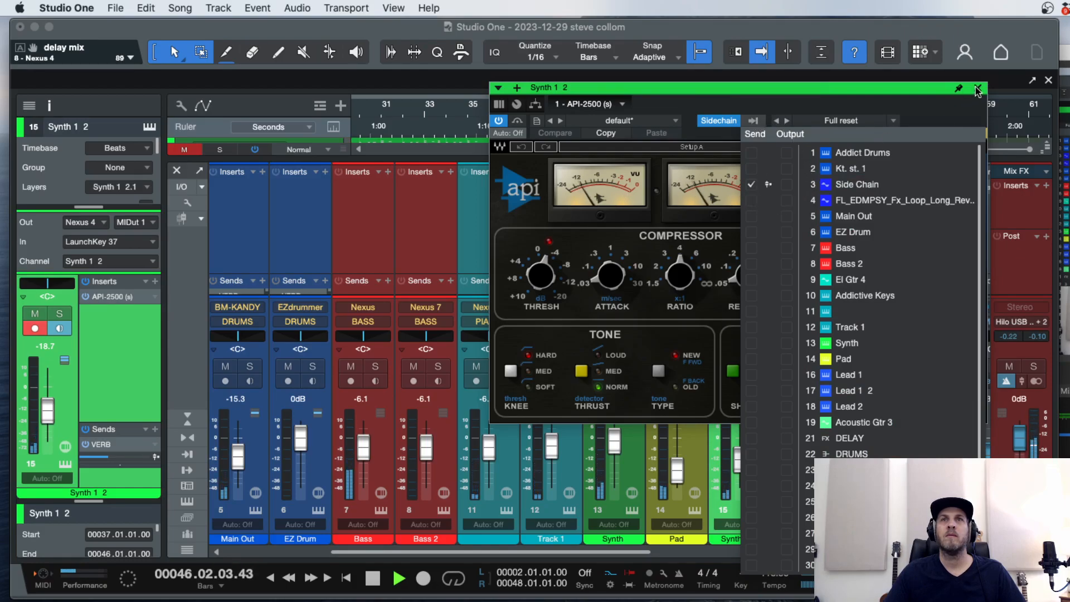
pyautogui.click(976, 91)
pyautogui.click(978, 89)
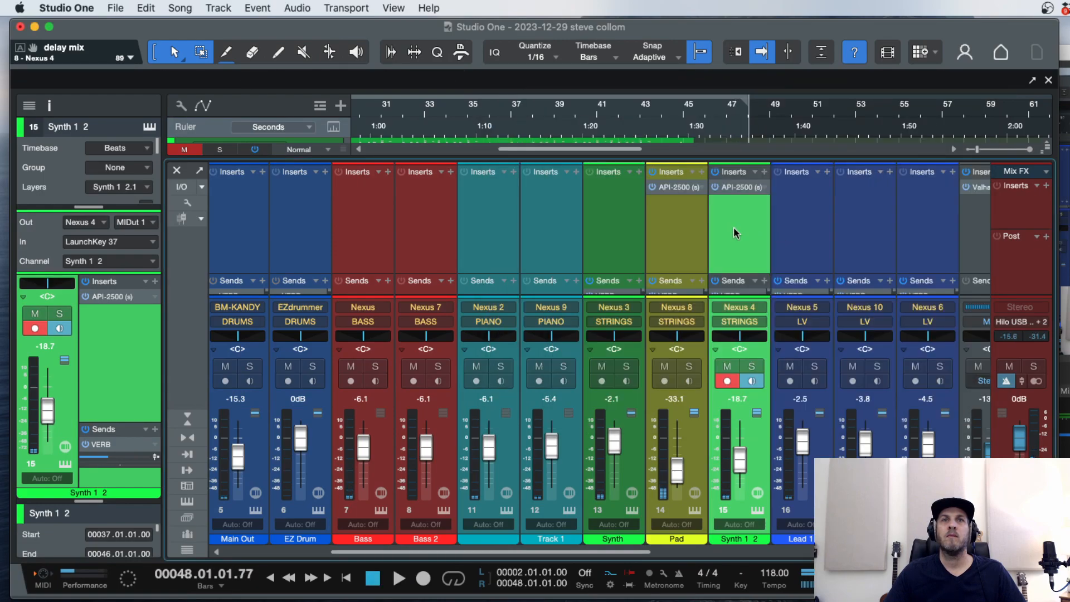
pyautogui.hscroll(5, 733, 232)
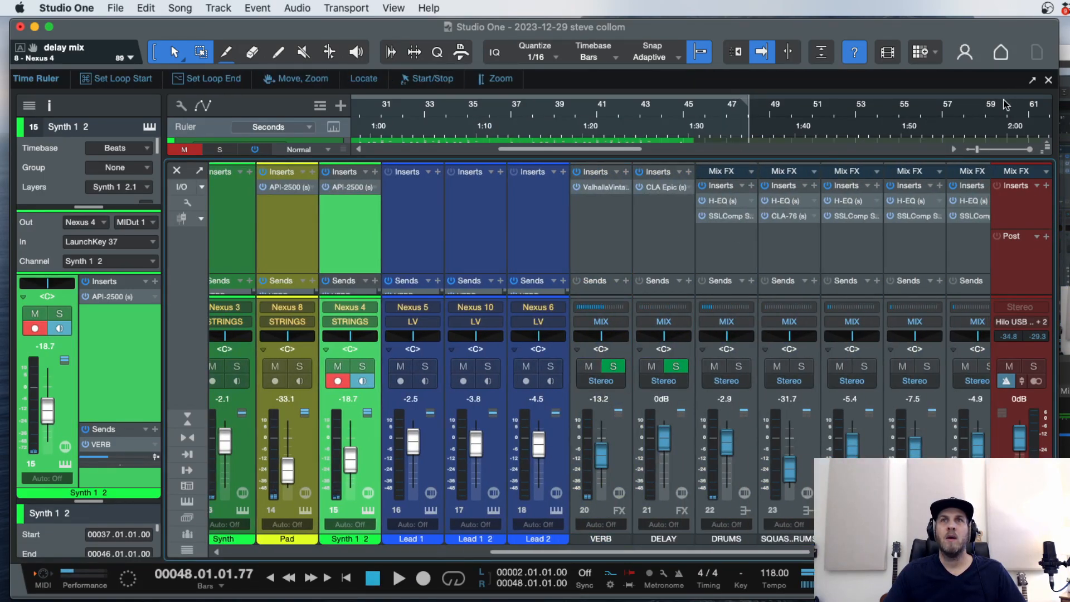
pyautogui.press('F3')
# Play from about bar 38 and raise the threshold of the Synth 1 2 track's API-2500 compressor to 10 dB.
pyautogui.click(532, 278)
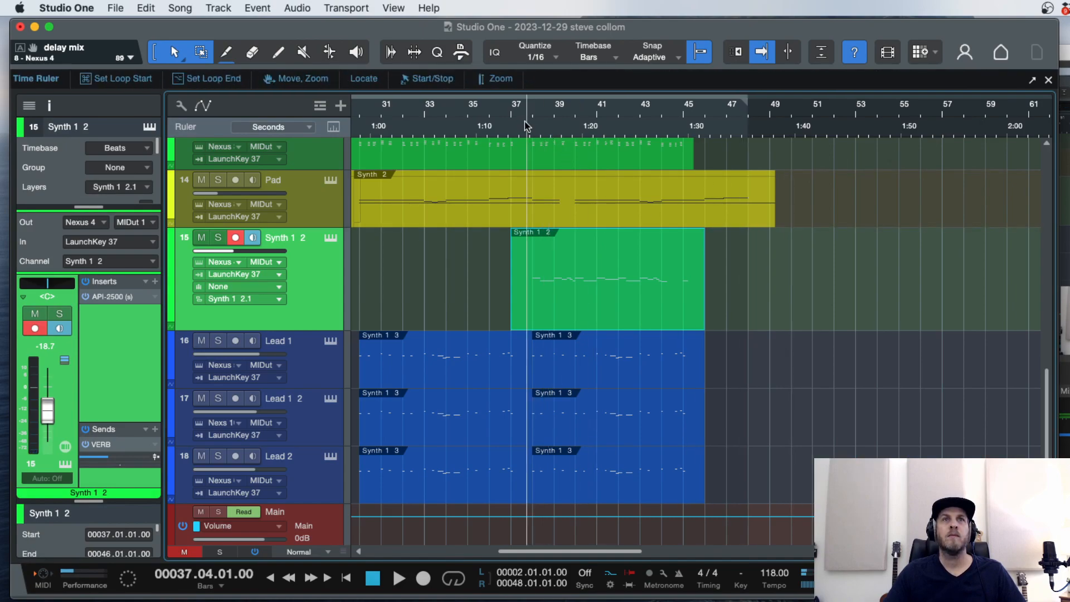
pyautogui.press('space')
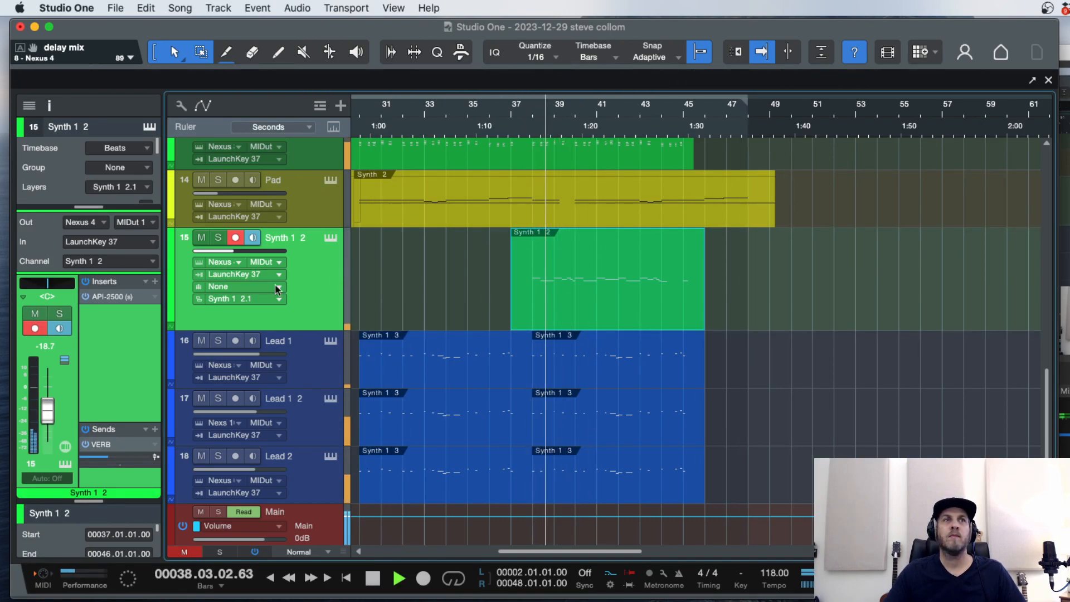
pyautogui.click(119, 296)
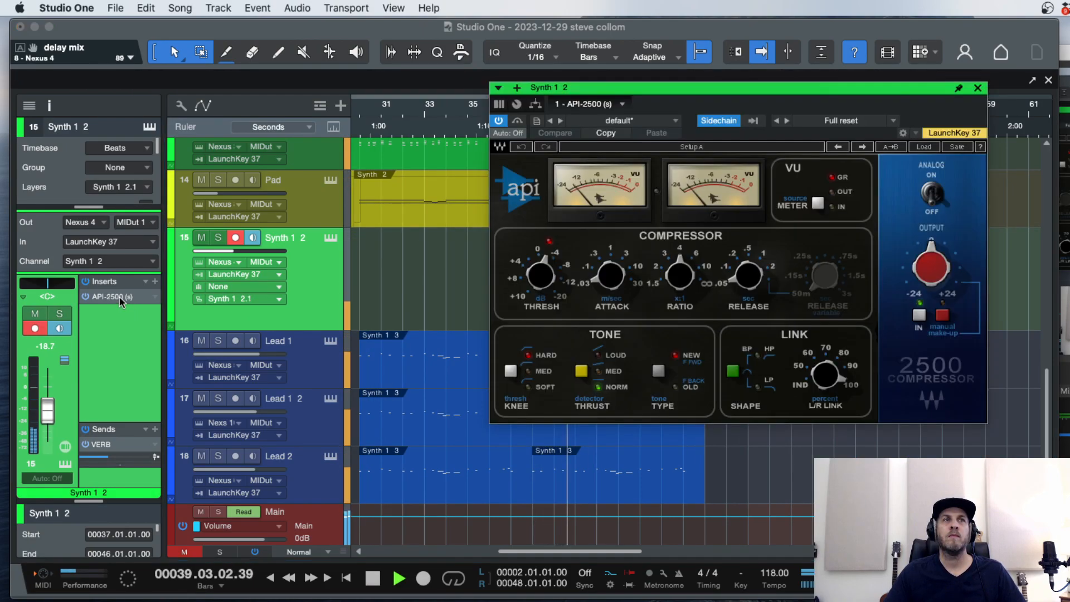
pyautogui.scroll(10, 528, 245)
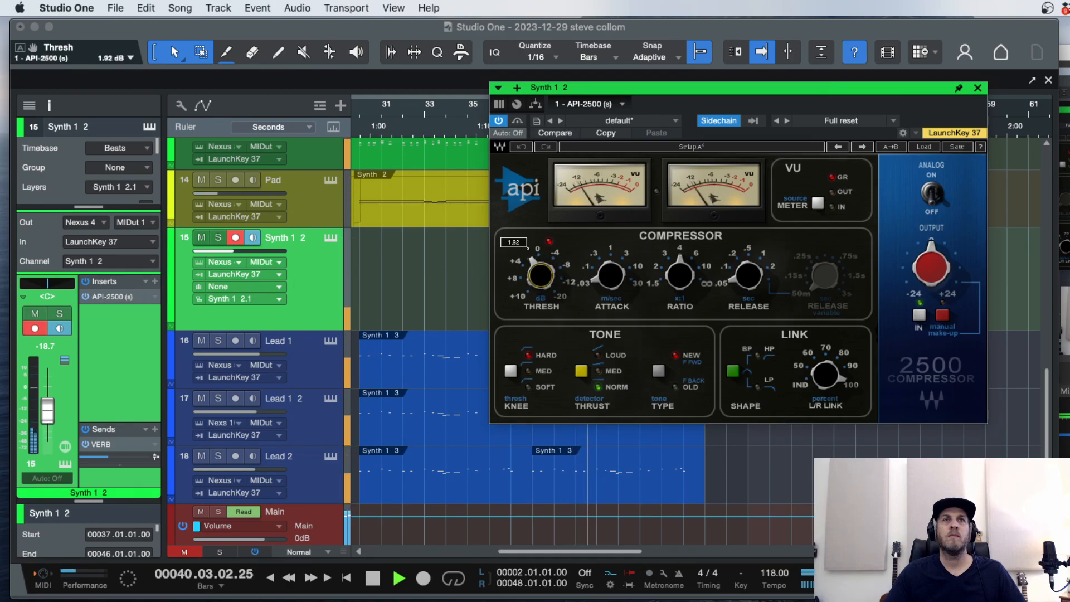
pyautogui.scroll(1, 557, 279)
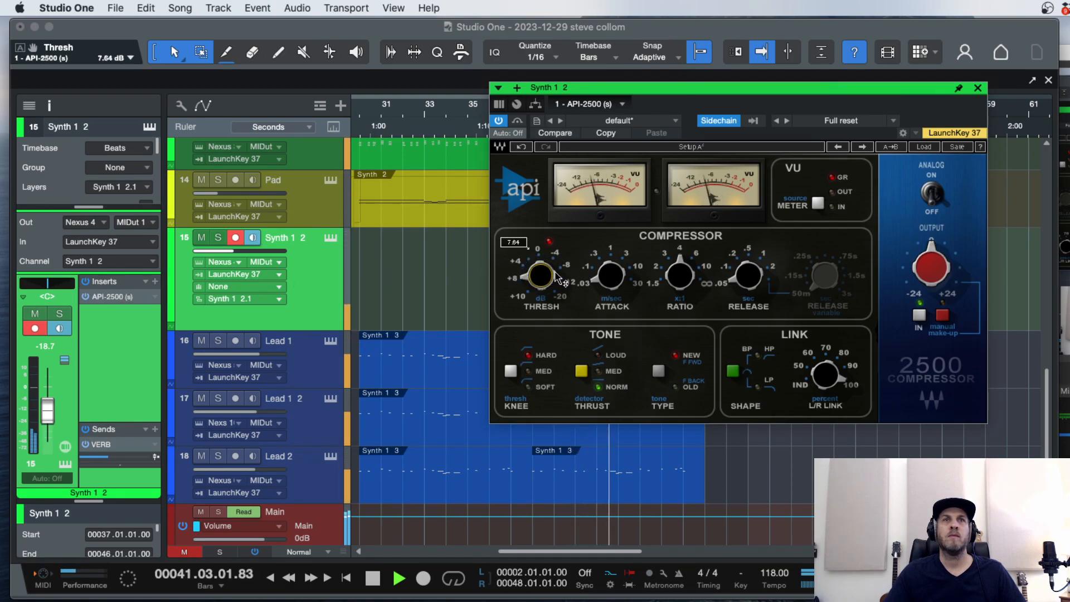
pyautogui.scroll(3, 528, 246)
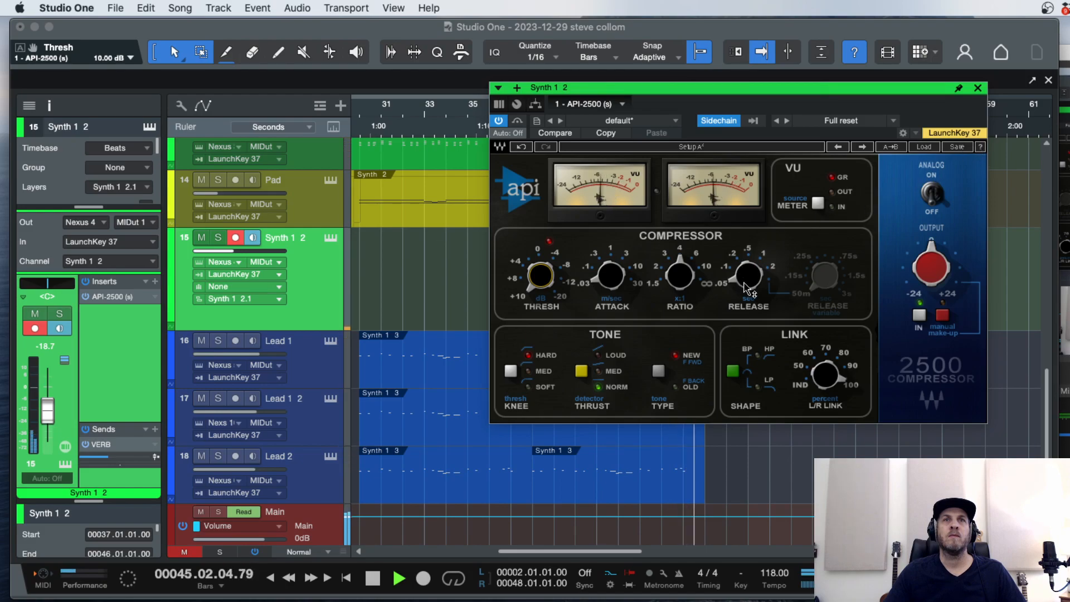
# Set the API-2500 compressor's ratio to 2:1, stop playback, and close the plug-in window.
pyautogui.moveTo(667, 291)
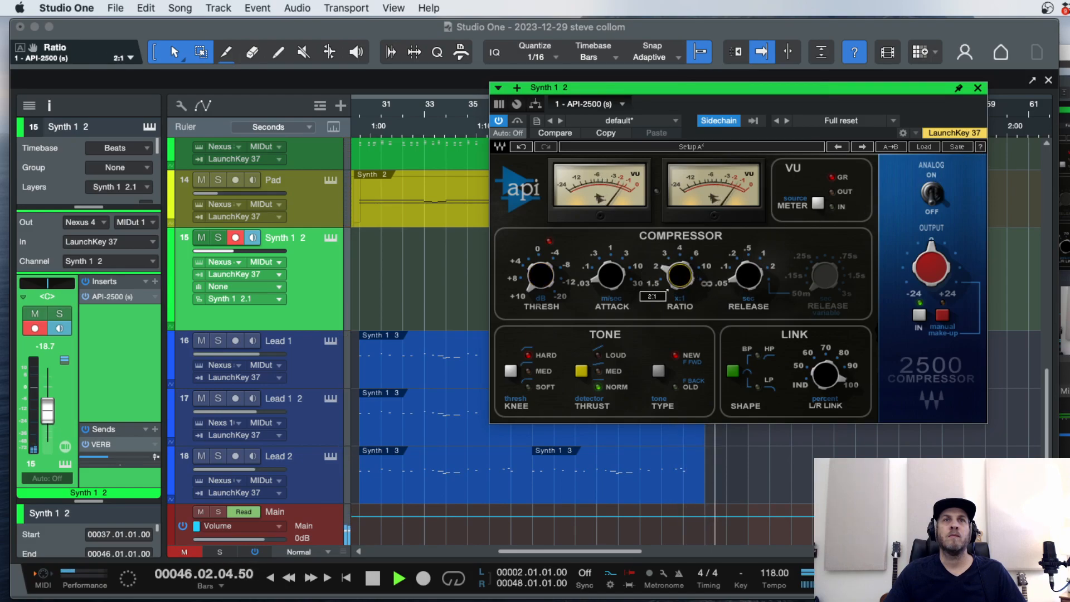
pyautogui.press('space')
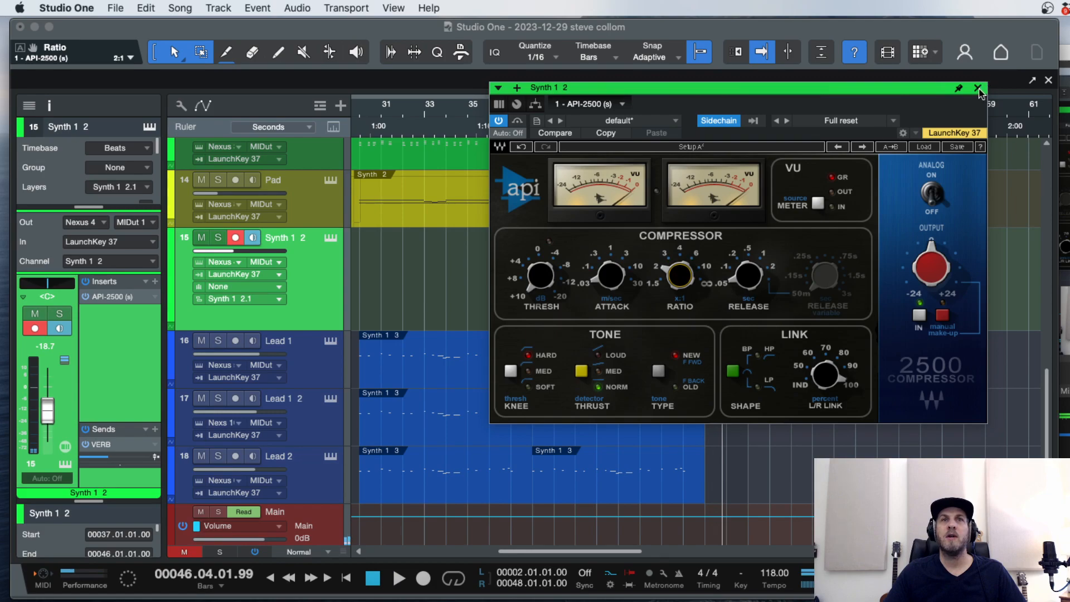
pyautogui.click(978, 88)
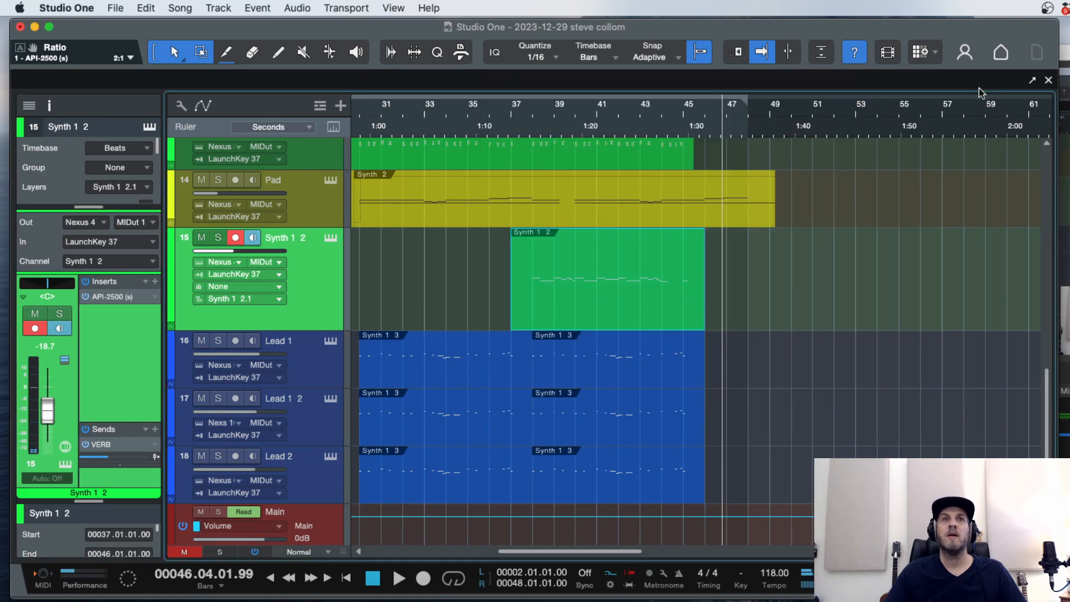
# Play from about bar 38, set the attack of the Synth 1 2 track's API-2500 compressor to 0.1, and close its window.
pyautogui.click(534, 111)
pyautogui.press('space')
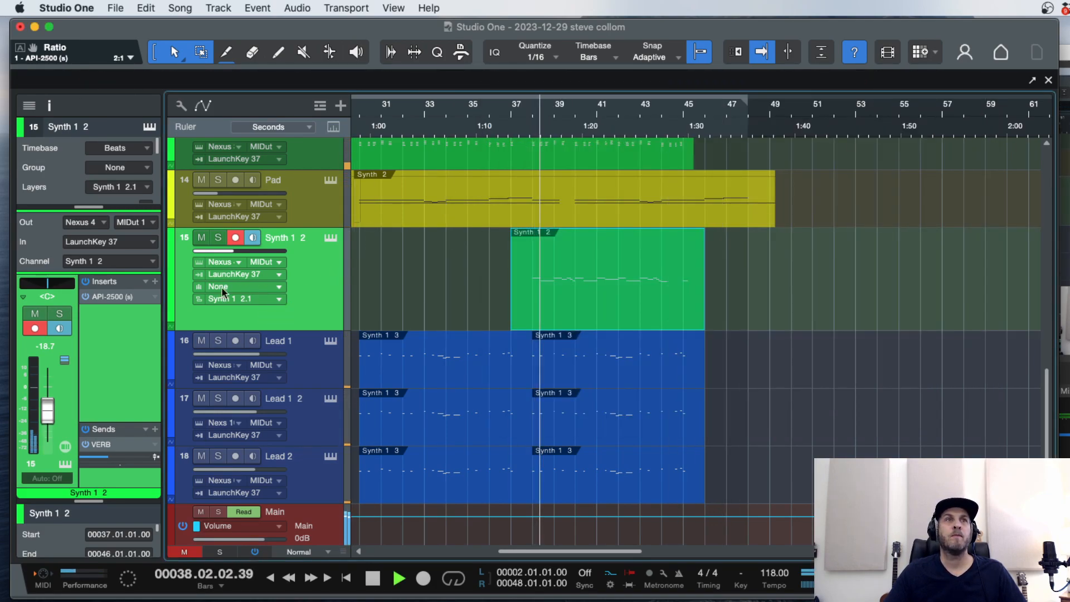
pyautogui.click(112, 295)
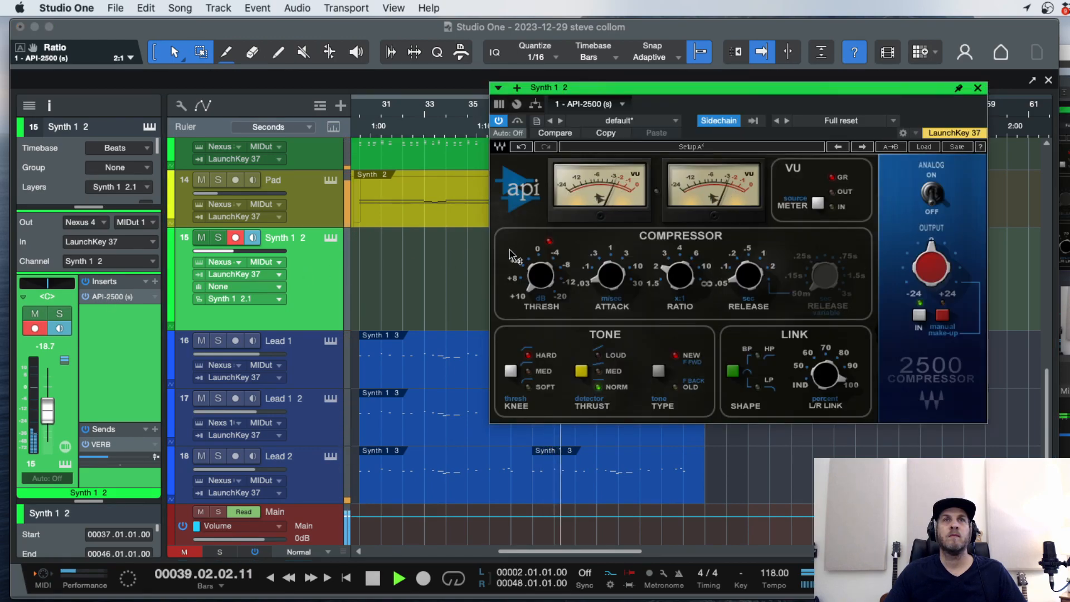
pyautogui.click(614, 286)
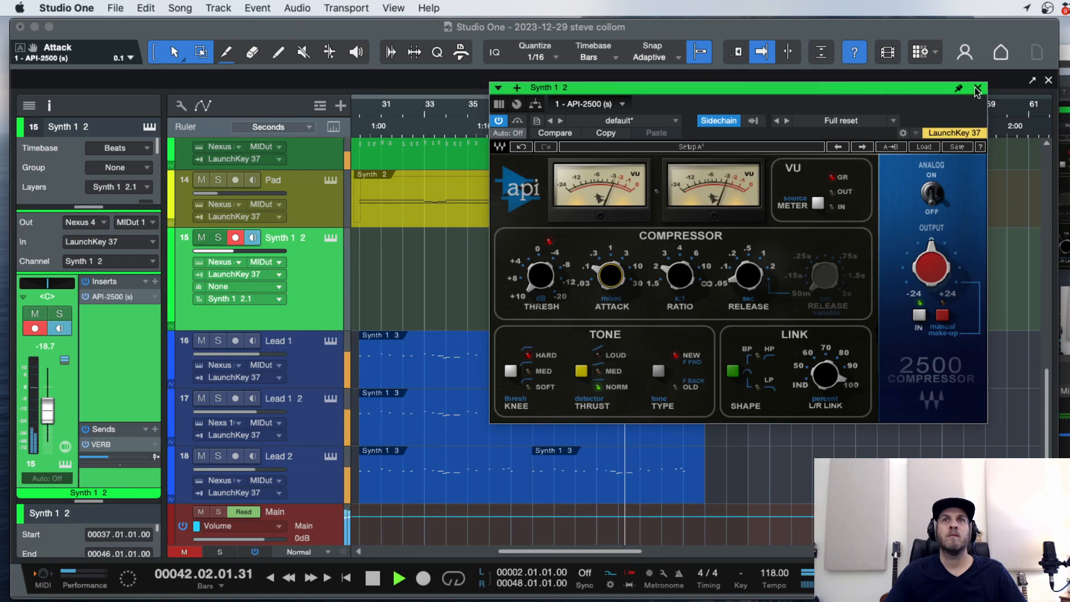
pyautogui.click(978, 88)
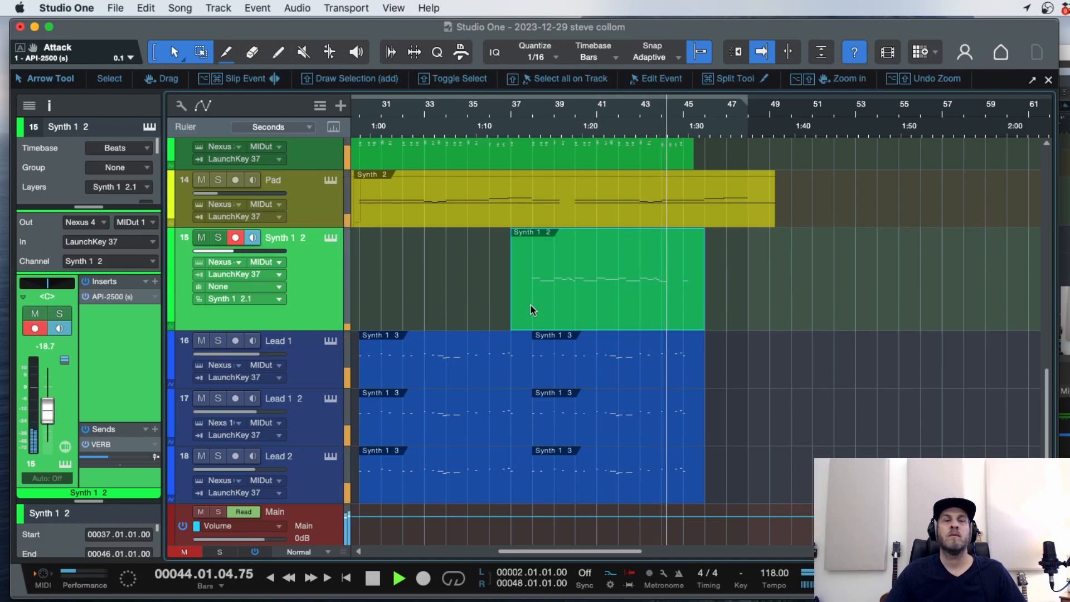
# Stop playback after bar 45 and open the Synth 1 2 event for note editing.
pyautogui.click(330, 239)
pyautogui.click(331, 239)
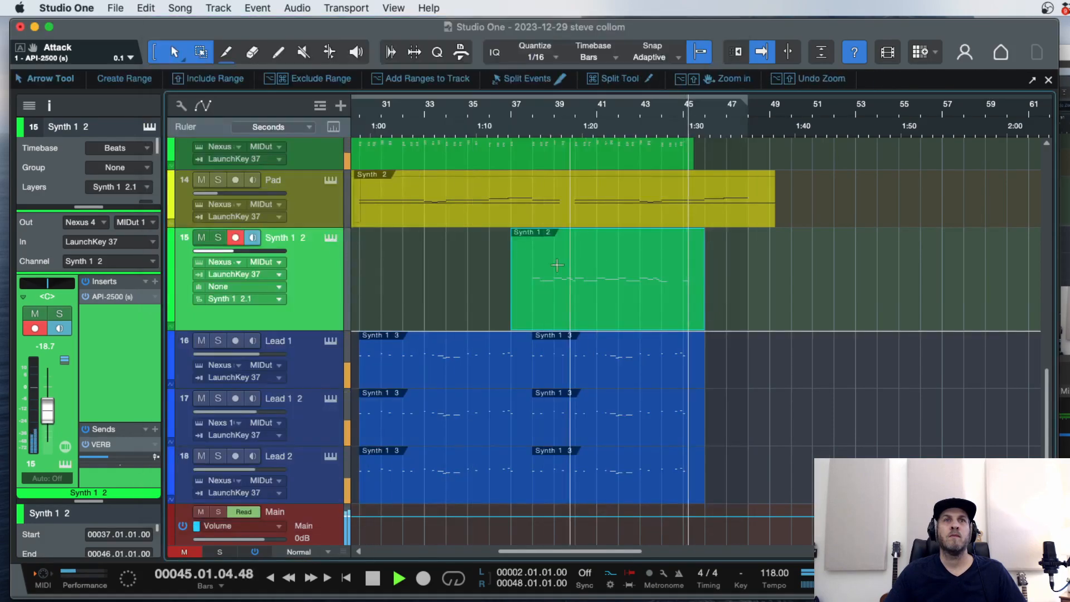
pyautogui.press('space')
pyautogui.doubleClick(664, 326)
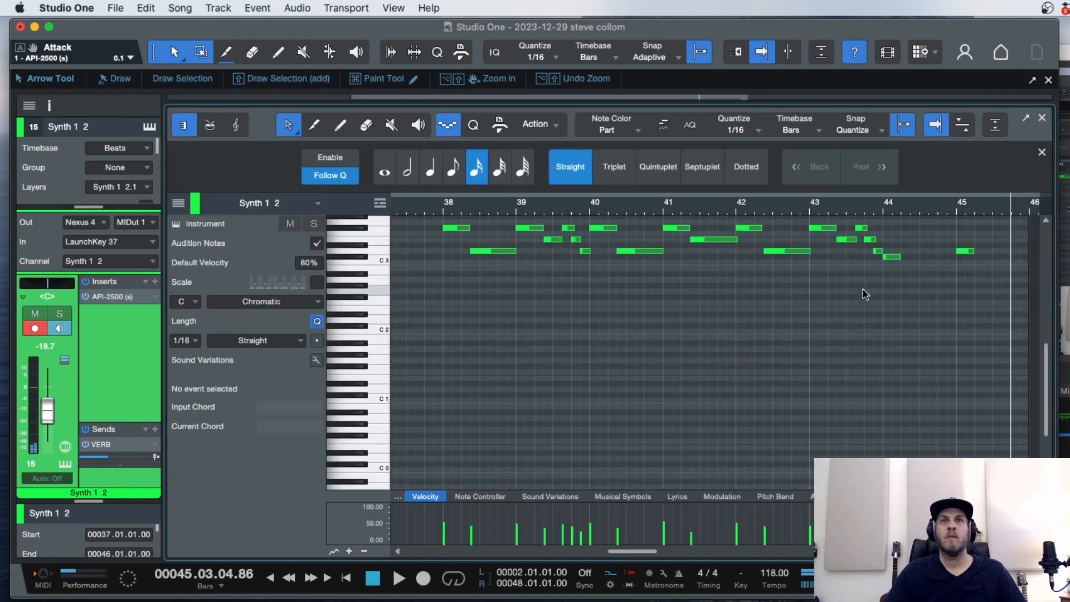
# Extend the last two notes of the Synth 1 2 part, at bars 44 and 45, to two beats each and play them back.
pyautogui.moveTo(986, 222); pyautogui.dragTo(915, 259)
pyautogui.press('space')
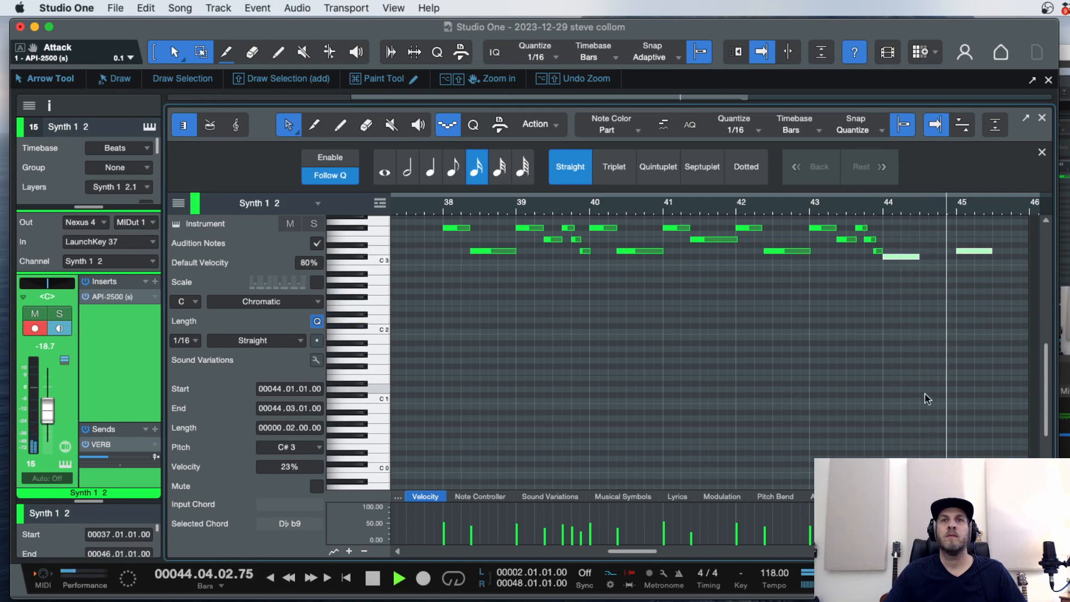
pyautogui.click(959, 335)
pyautogui.click(923, 204)
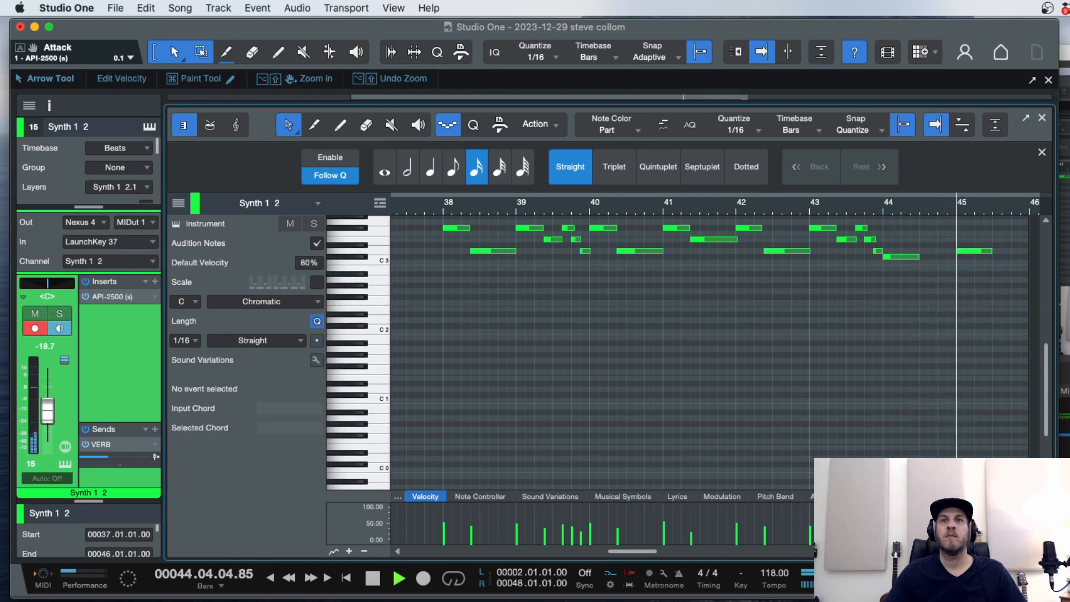
pyautogui.click(934, 125)
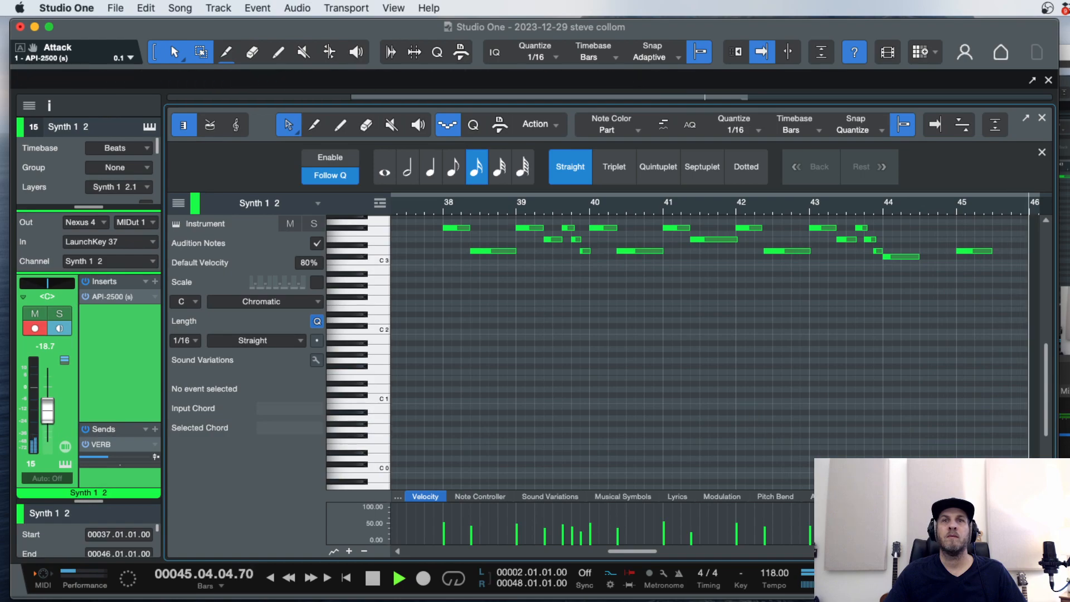
pyautogui.press('space')
pyautogui.click(934, 125)
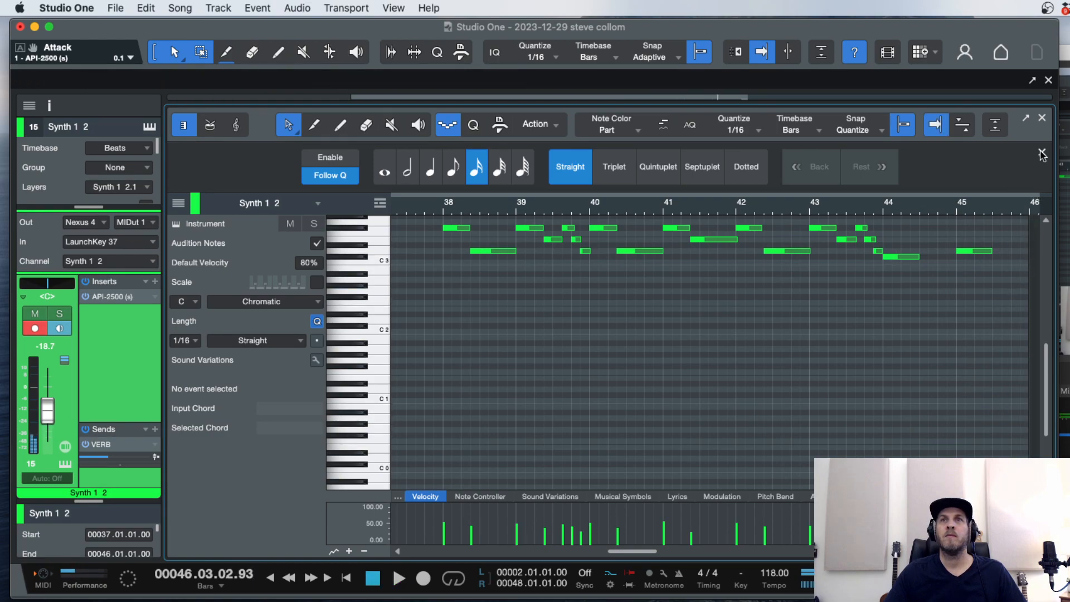
# Close the input quantize settings and the note editor to return to the full arrangement.
pyautogui.click(1041, 152)
pyautogui.press('F3')
pyautogui.press('F2')
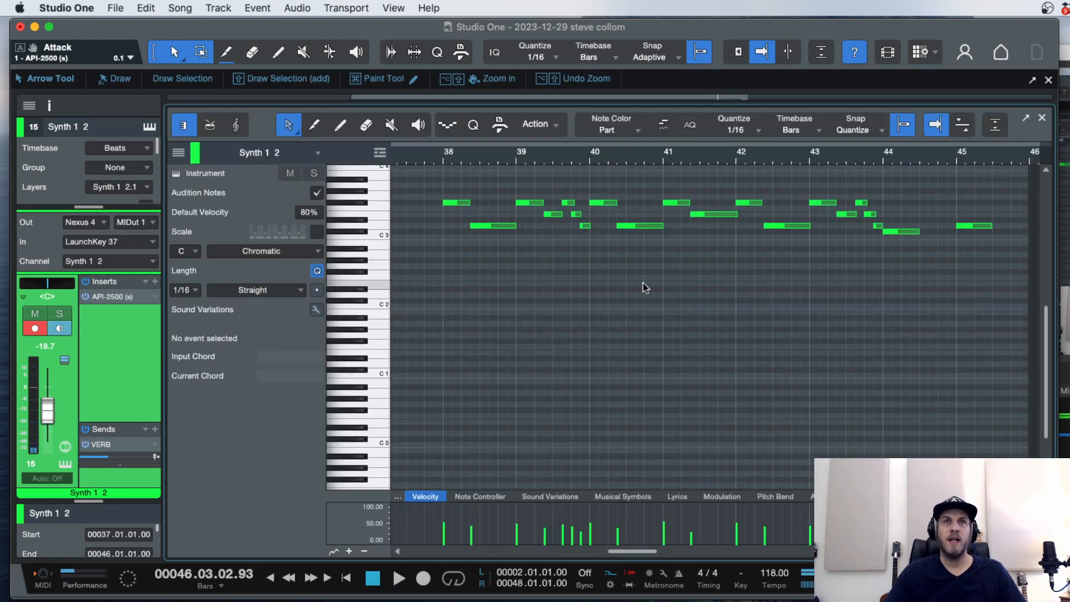
pyautogui.press('F3')
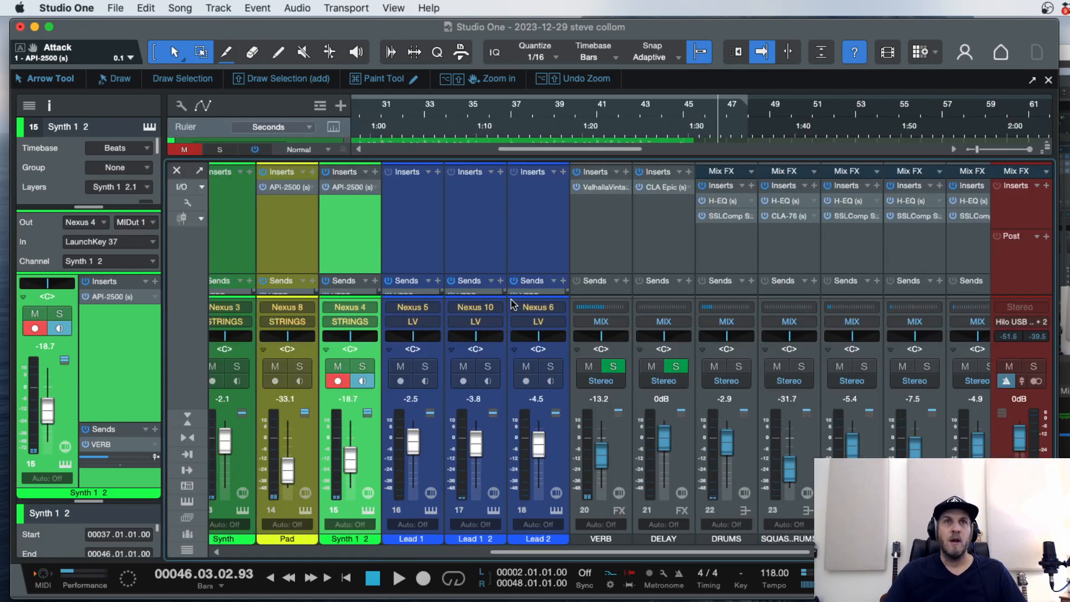
pyautogui.press('F3')
pyautogui.press('3')
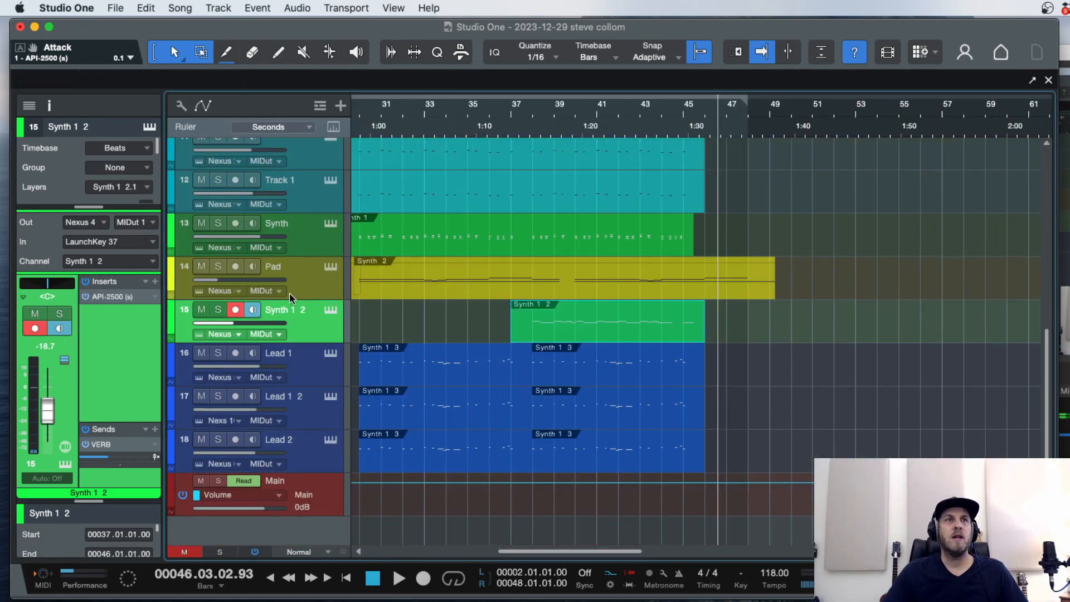
# Delete the empty EZ Drum track from the arrangement.
pyautogui.scroll(5, 377, 311)
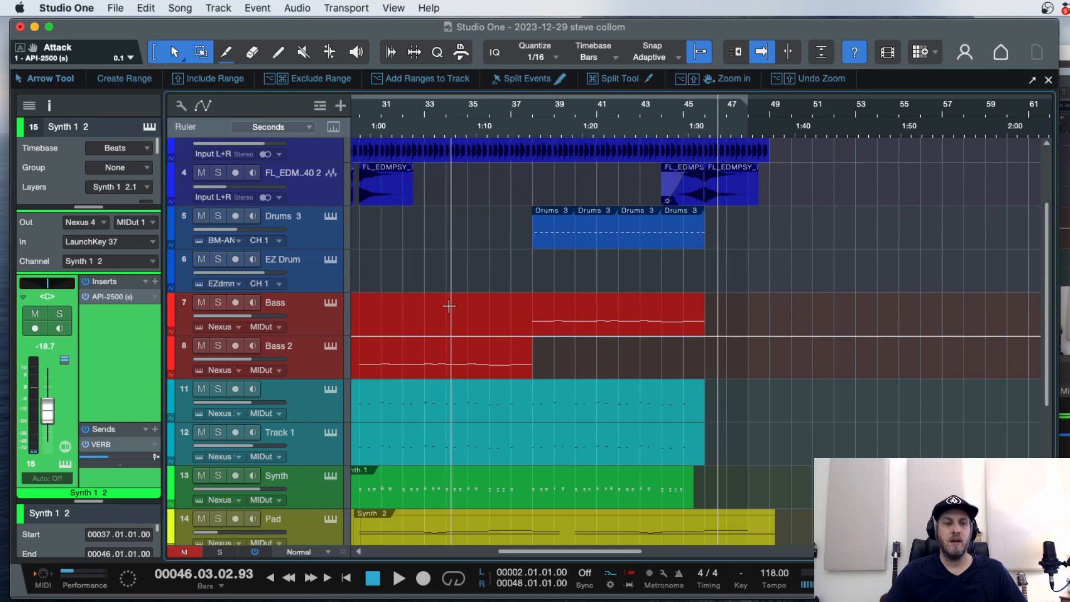
pyautogui.press('w')
pyautogui.press('w')
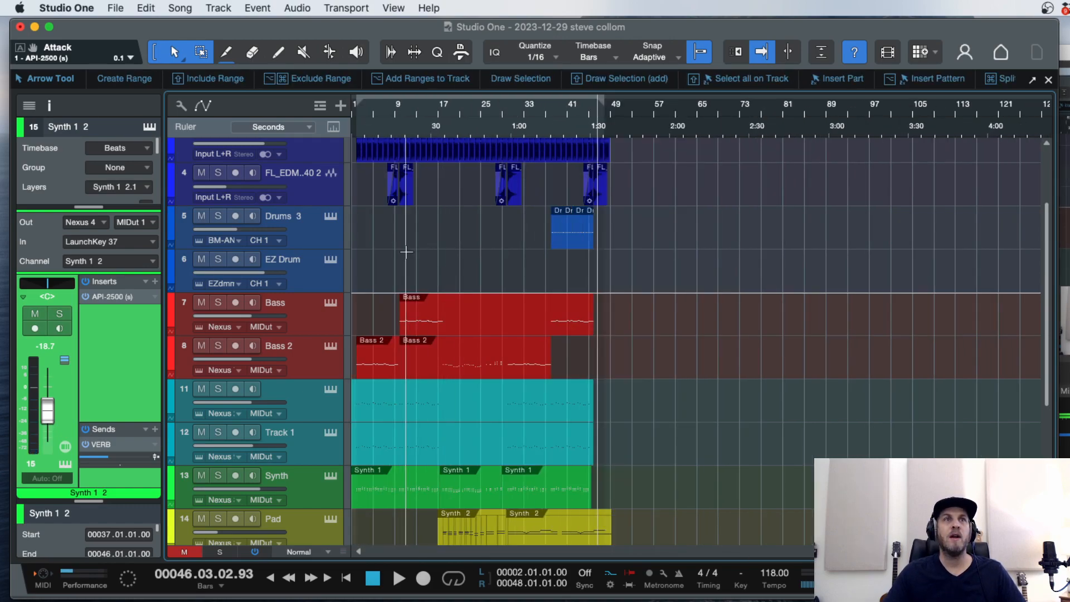
pyautogui.click(310, 271)
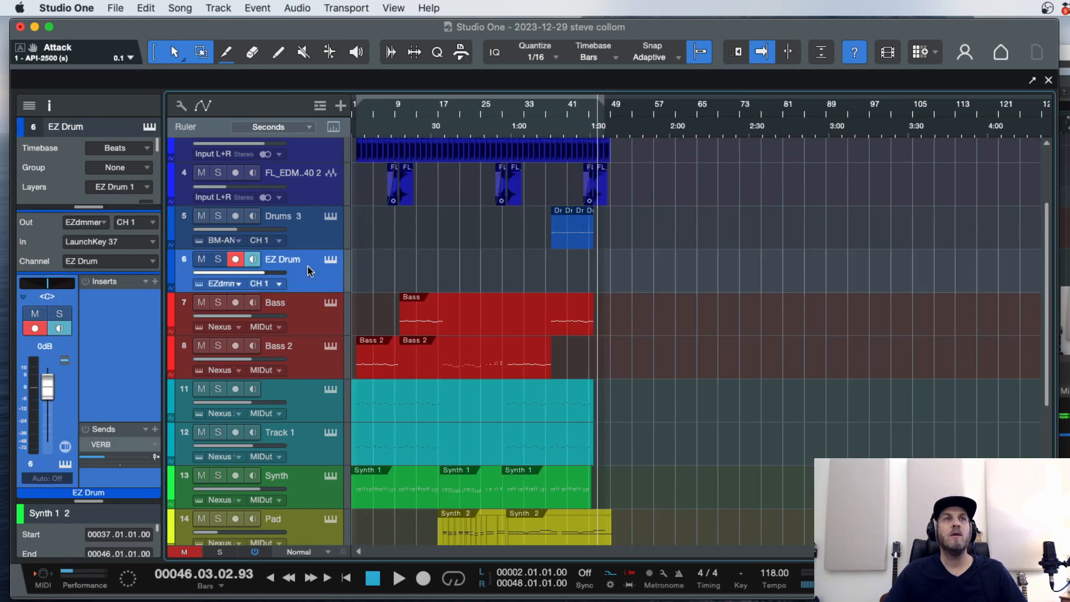
pyautogui.scroll(3, 310, 268)
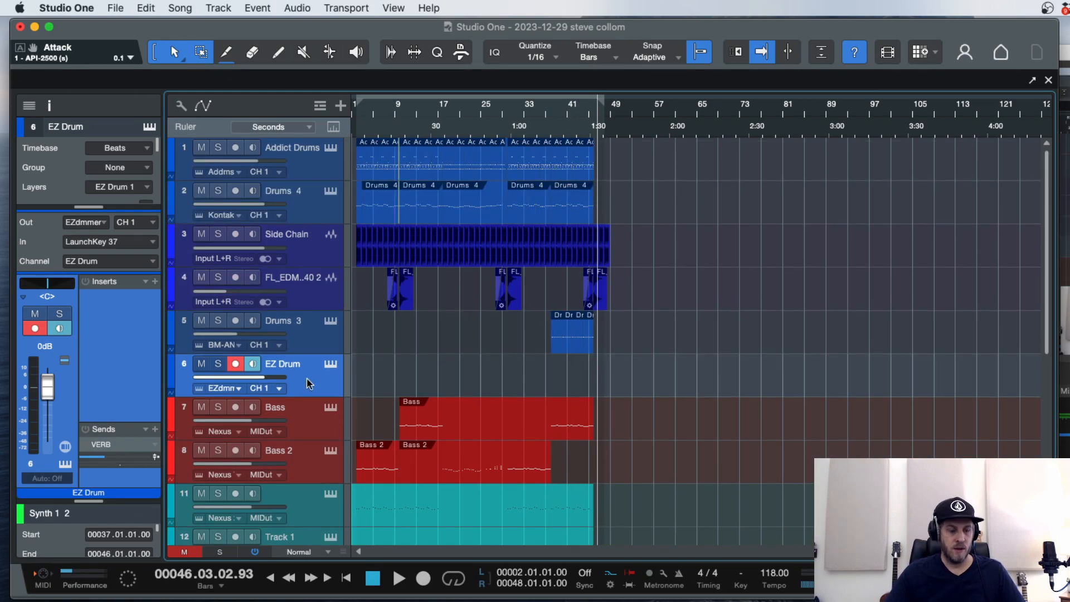
pyautogui.press('Delete')
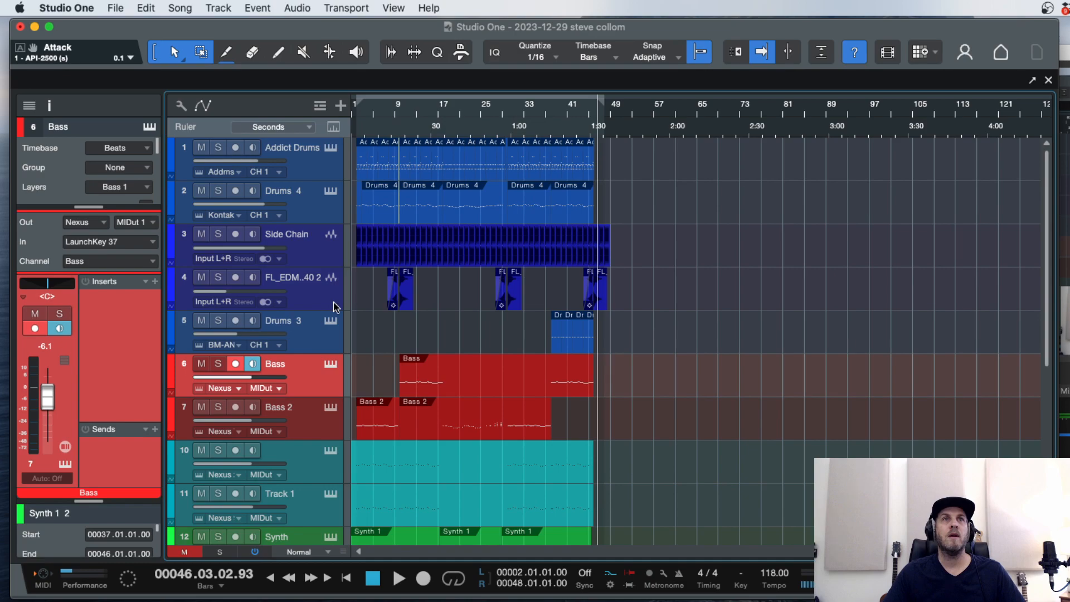
# Play the song from bar 17, soloing the Drums 4 track and the Addict Drums track in turn to compare them.
pyautogui.press(',')
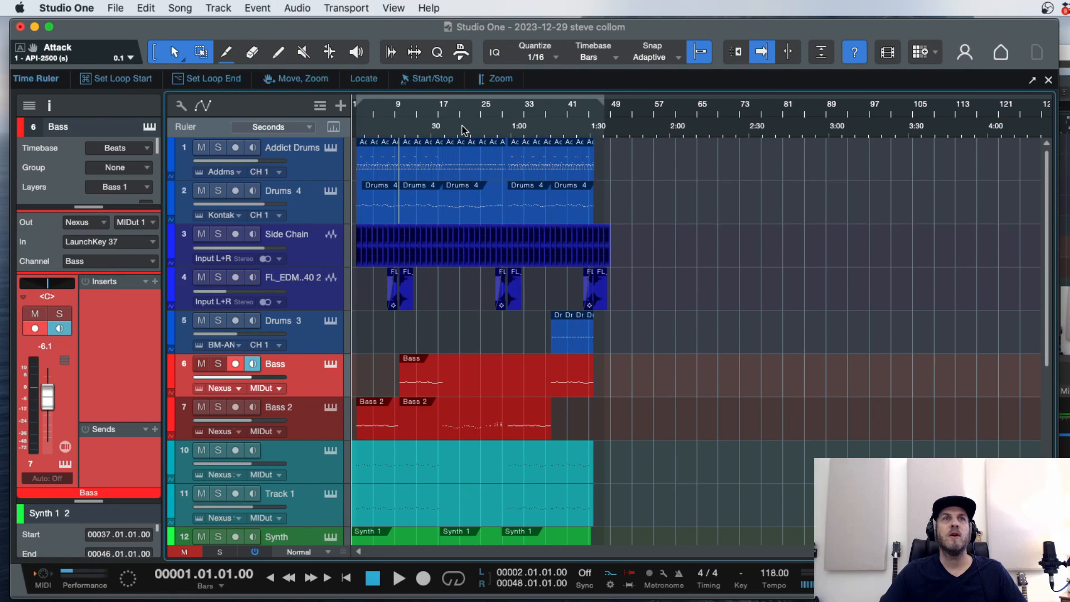
pyautogui.click(436, 125)
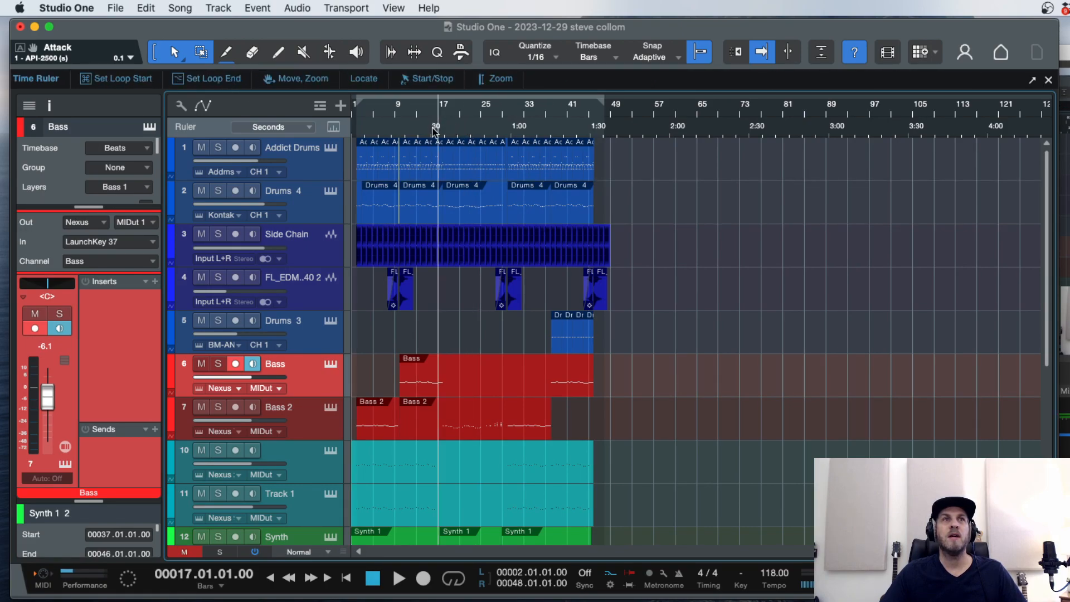
pyautogui.press('space')
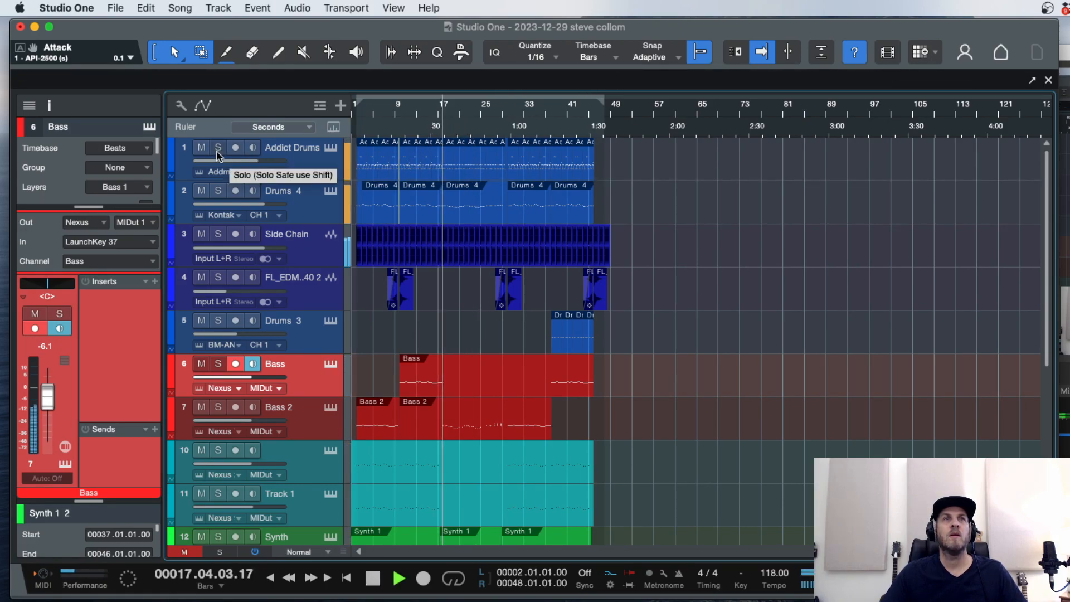
pyautogui.click(219, 193)
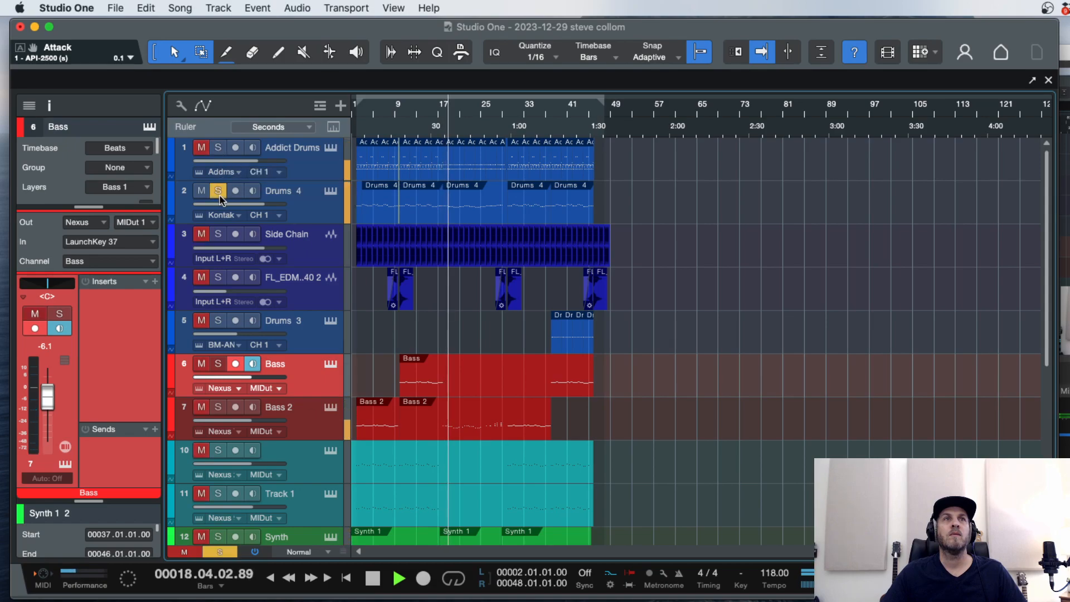
pyautogui.click(218, 148)
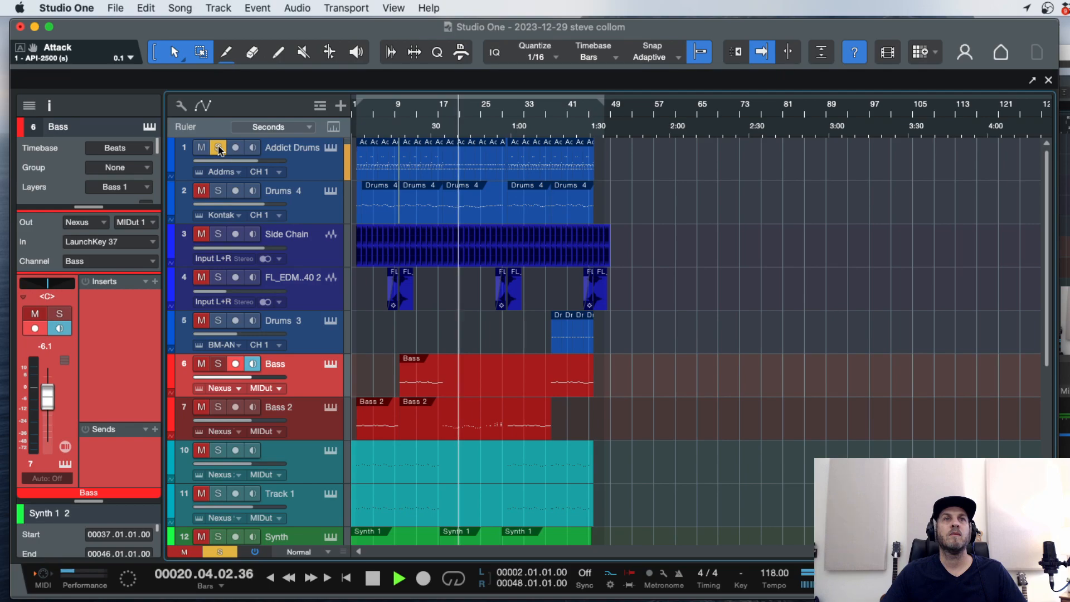
pyautogui.click(219, 148)
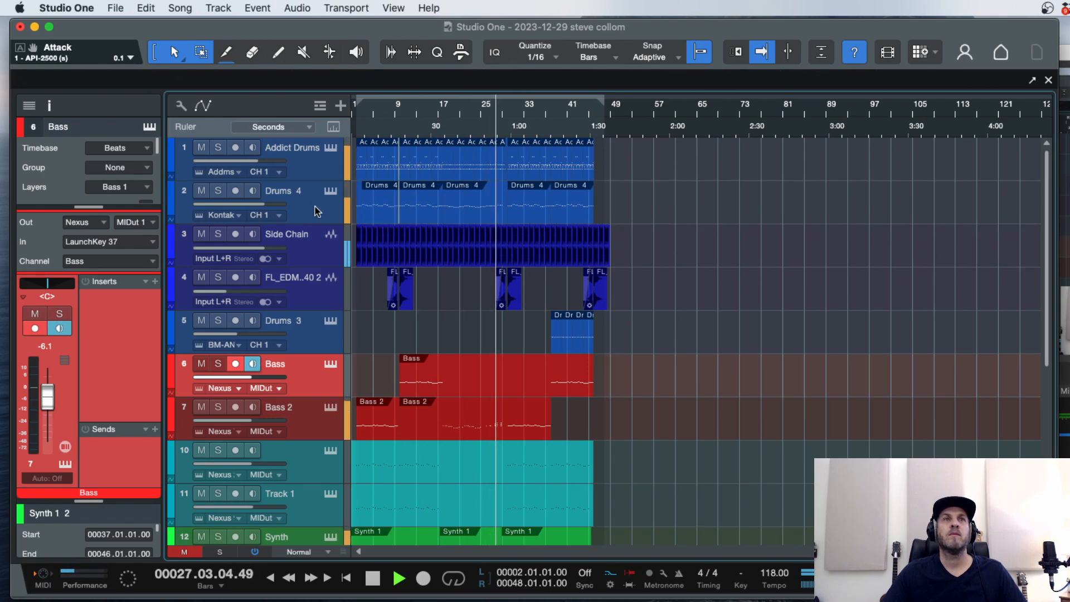
# Lower the Drums 4 track's volume to -8.3 dB and return the playhead to bar 17.
pyautogui.click(255, 209)
pyautogui.moveTo(255, 209); pyautogui.dragTo(243, 209)
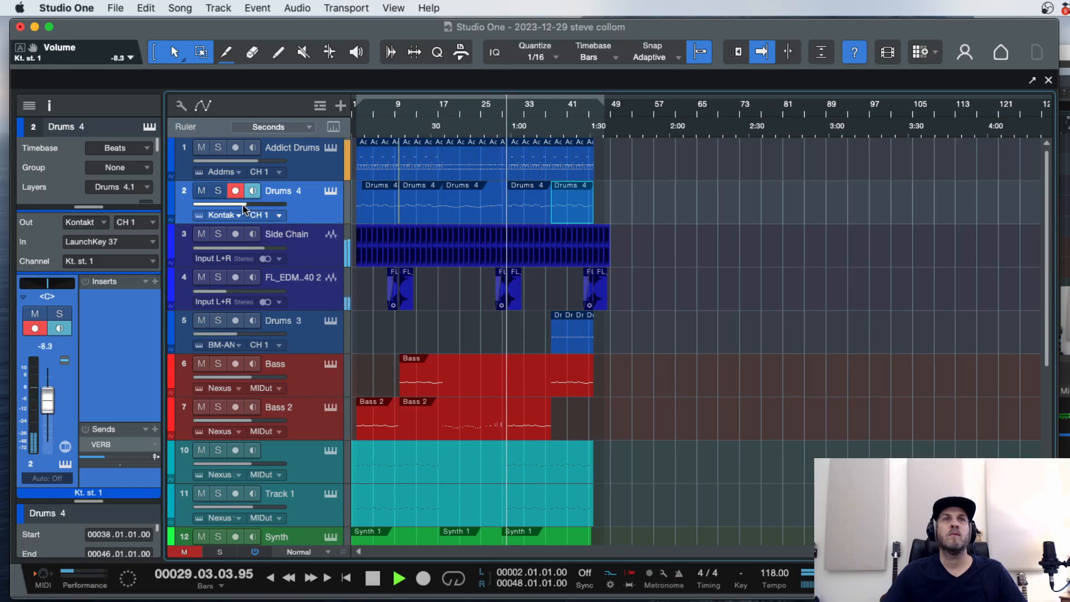
pyautogui.doubleClick(439, 125)
# Merge the Addict Drums parts between bars 18 and 30 into one part.
pyautogui.click(315, 169)
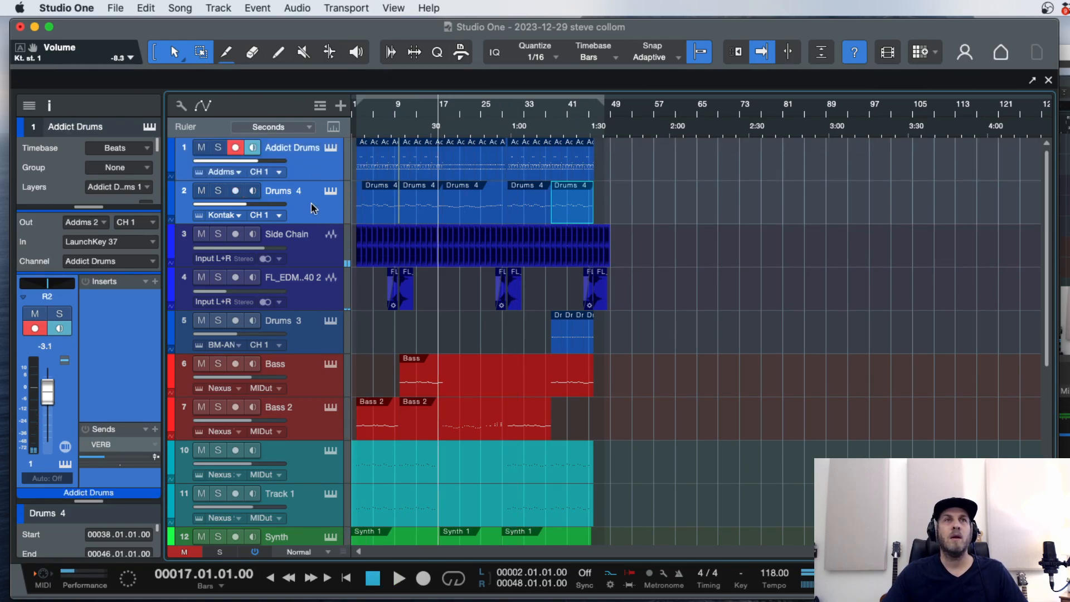
pyautogui.press('e')
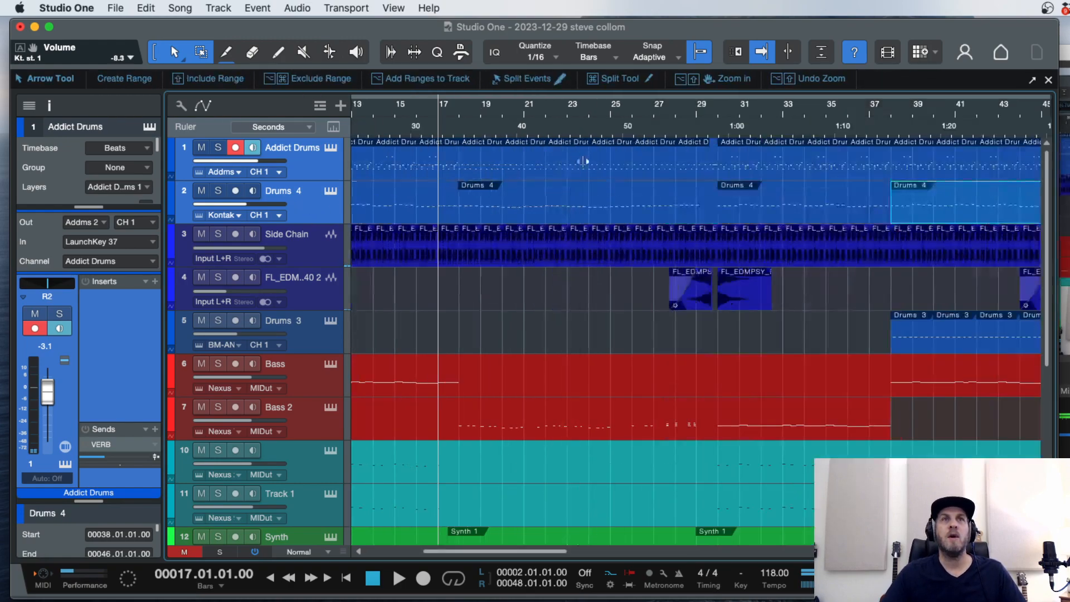
pyautogui.click(490, 170)
pyautogui.click(460, 170)
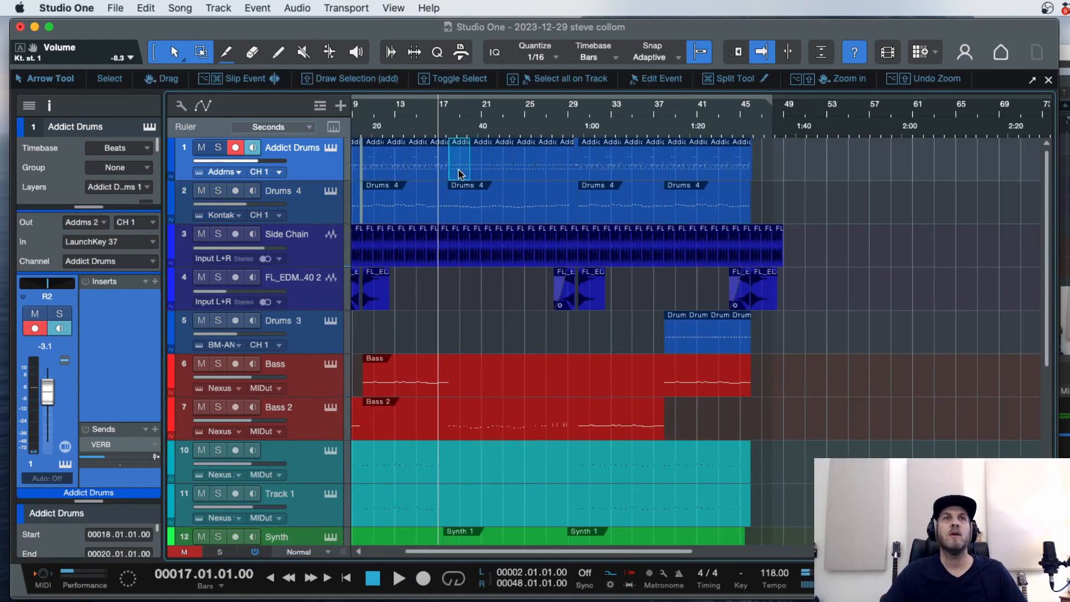
pyautogui.keyDown('shift'); pyautogui.click(554, 177); pyautogui.keyUp('shift')
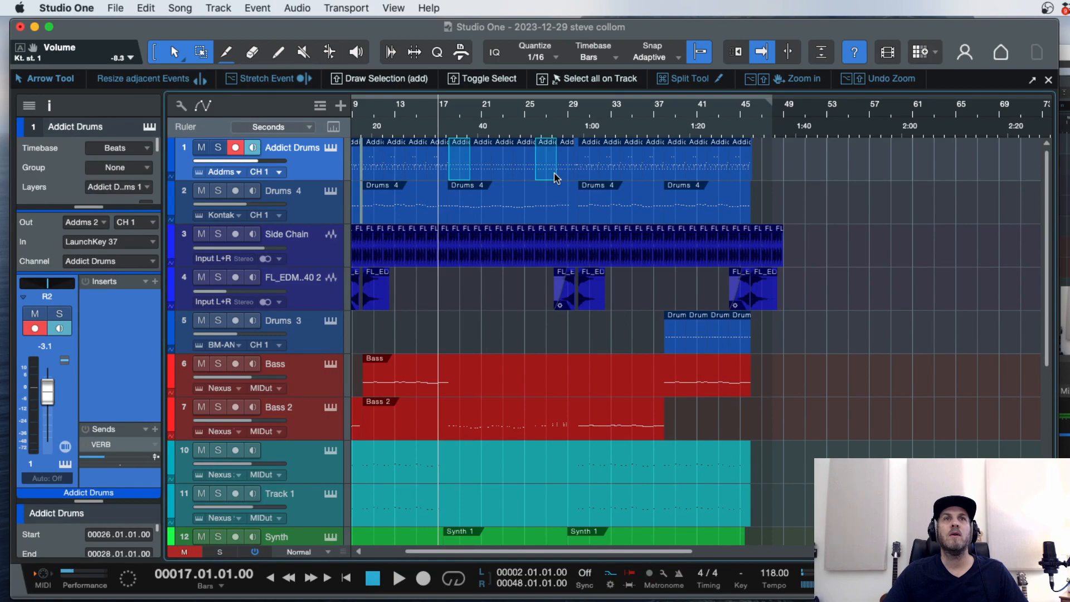
pyautogui.keyDown('shift'); pyautogui.click(503, 173); pyautogui.keyUp('shift')
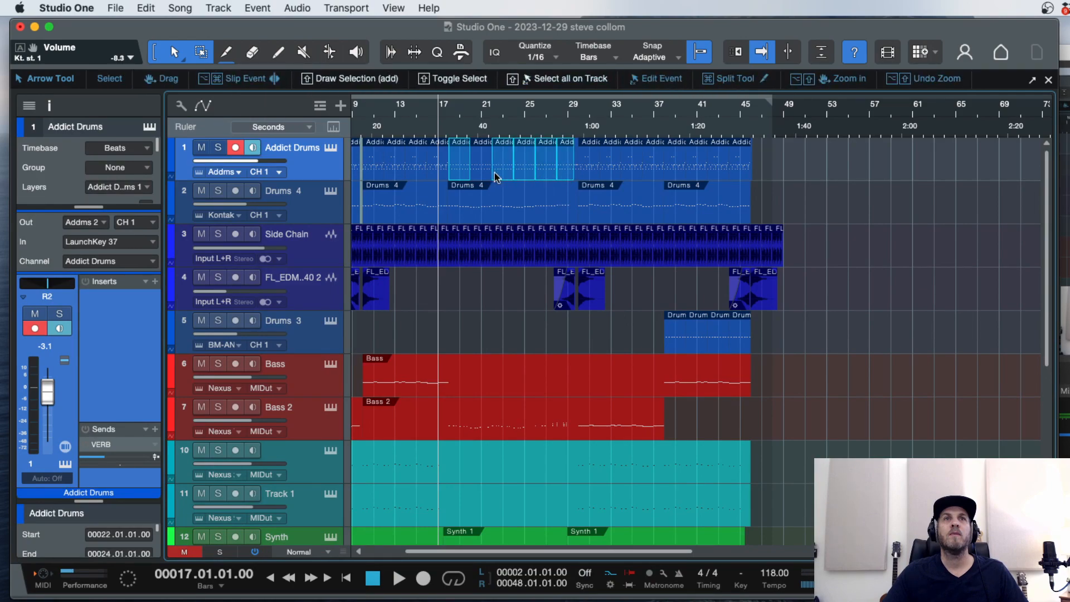
pyautogui.press('g')
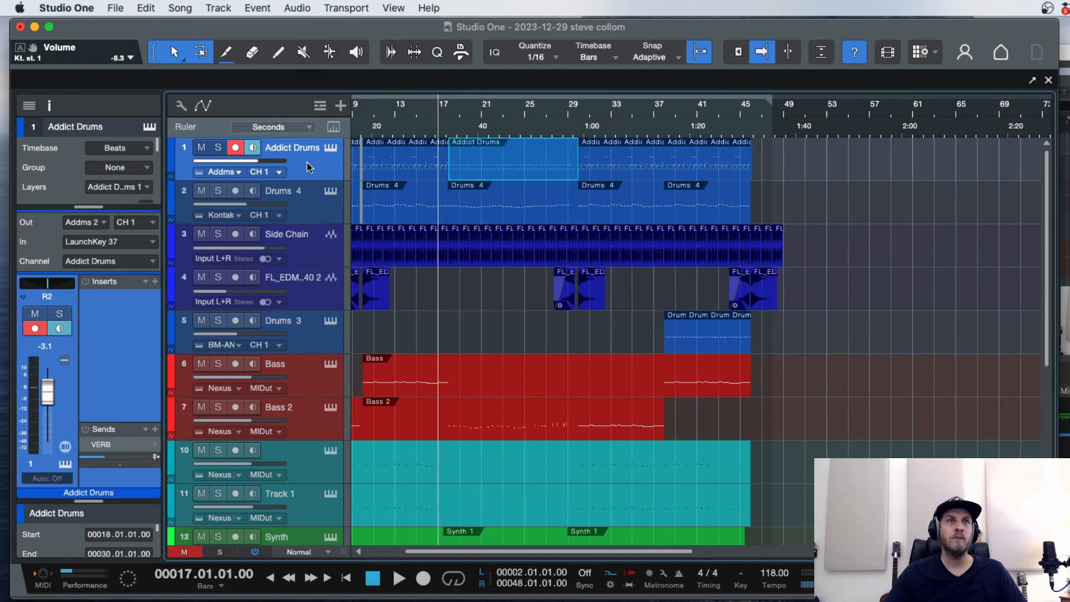
# Add a stereo audio track named B drums with its output routed to the DRUMS bus.
pyautogui.click(340, 105)
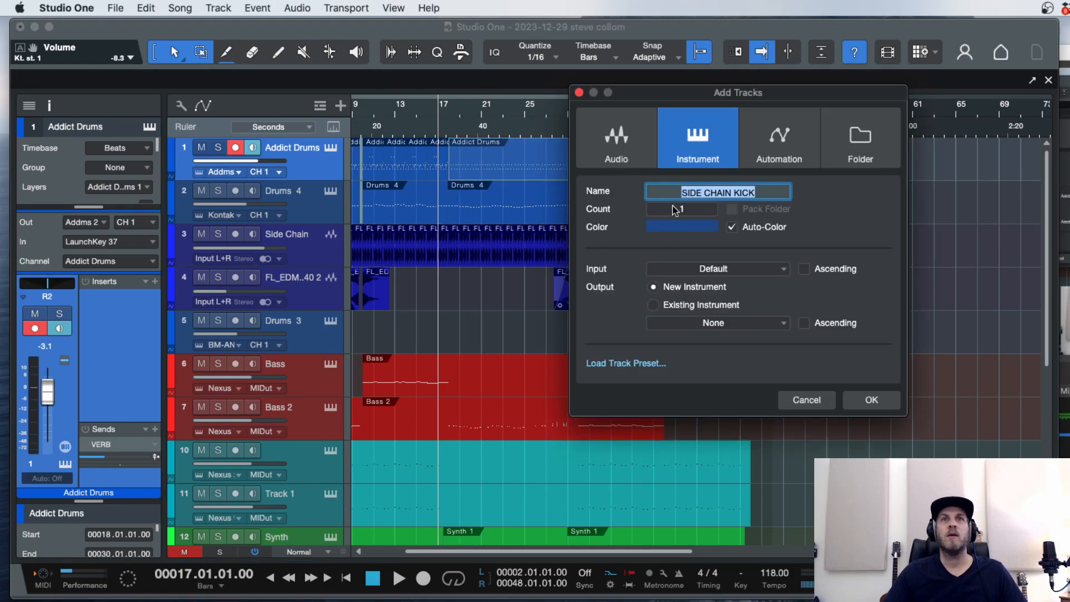
pyautogui.click(620, 144)
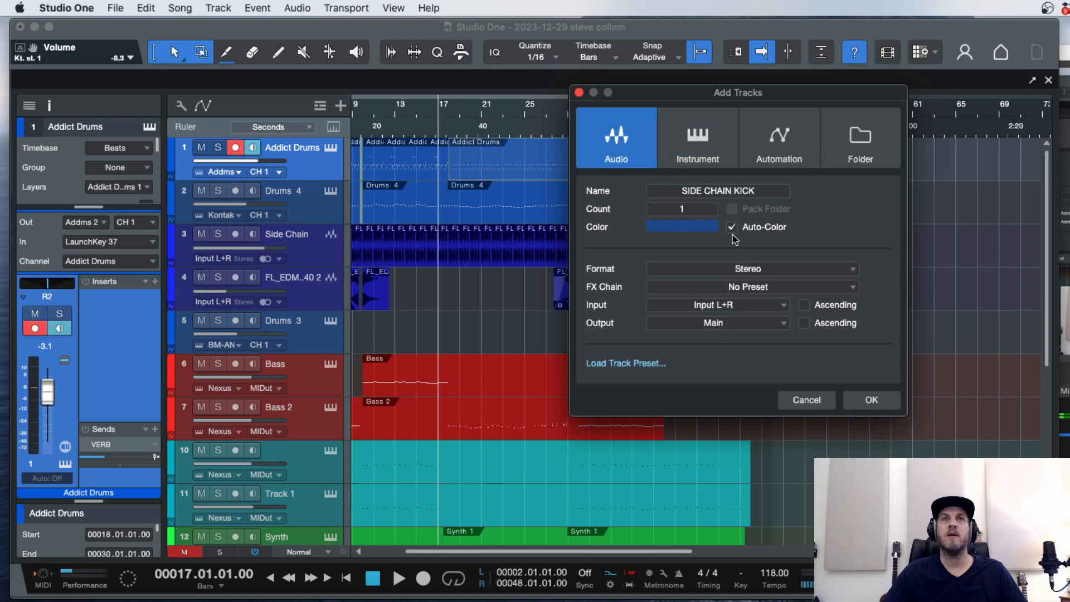
pyautogui.click(753, 192)
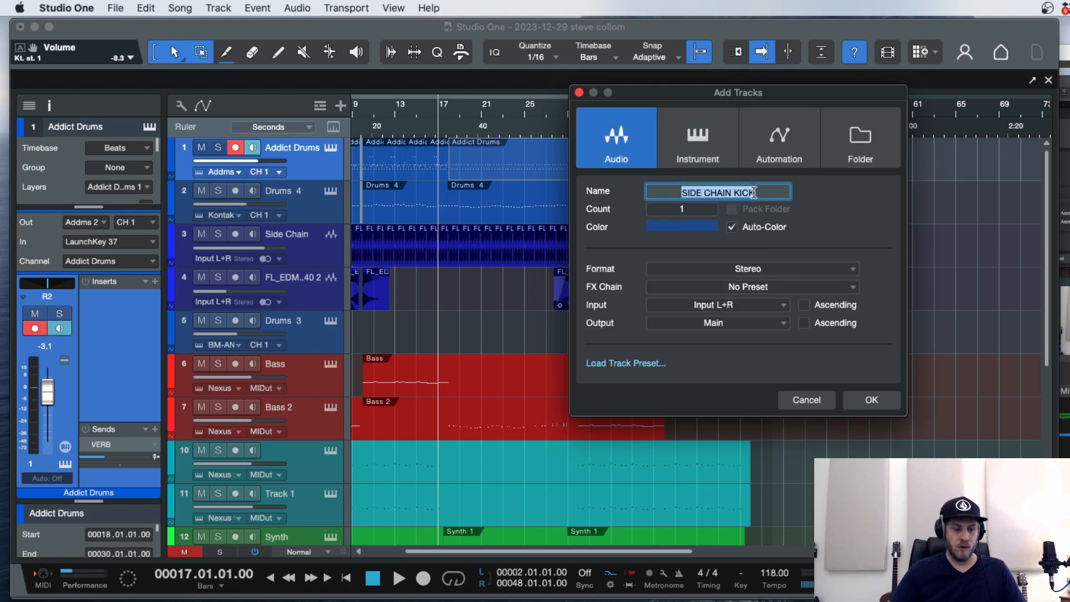
pyautogui.write('F')
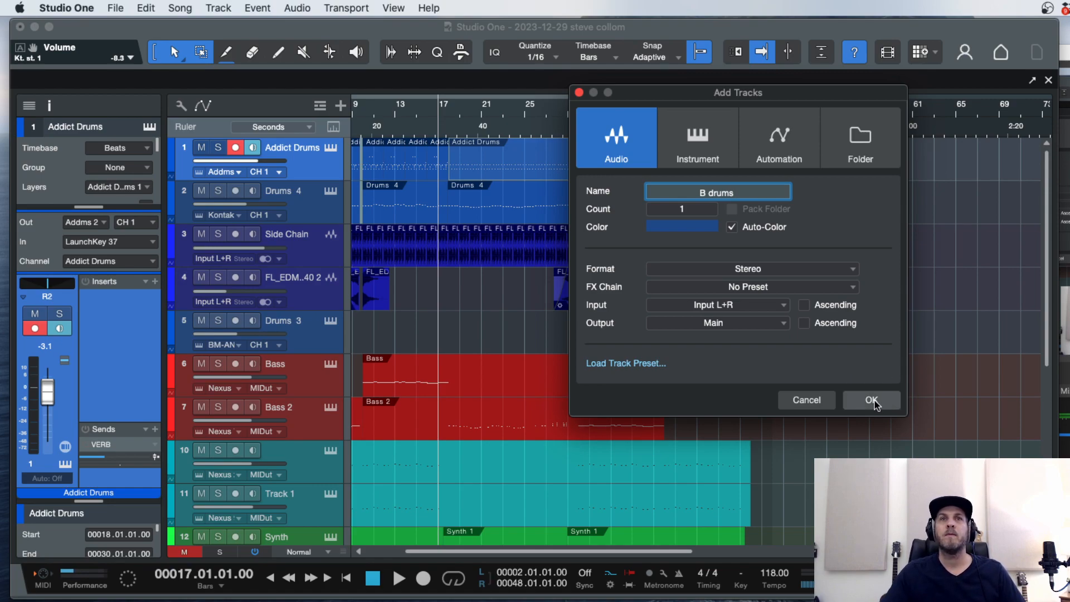
pyautogui.click(724, 324)
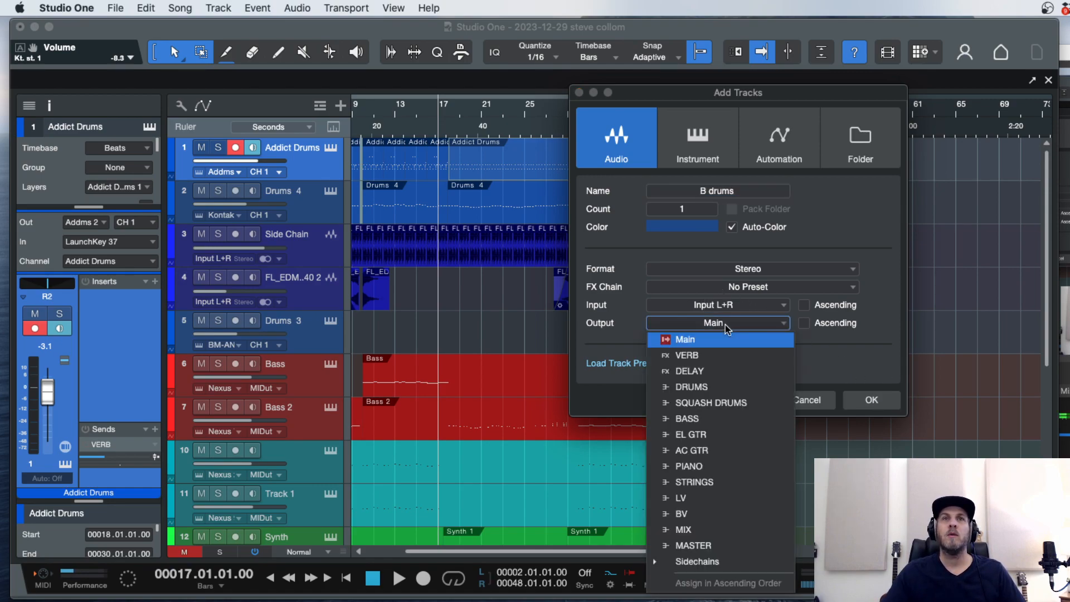
pyautogui.click(706, 388)
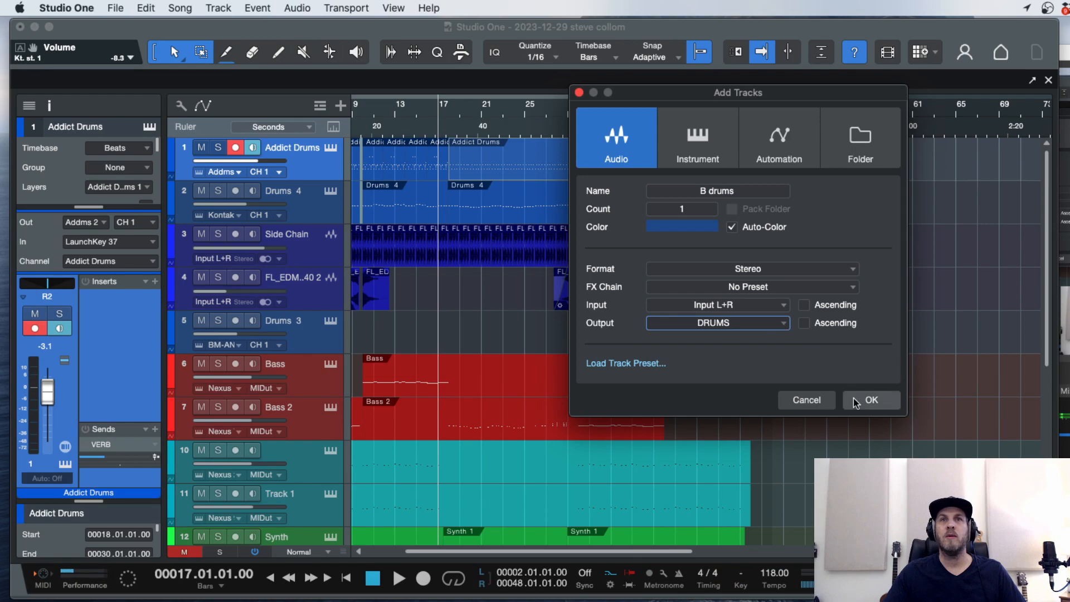
pyautogui.click(872, 400)
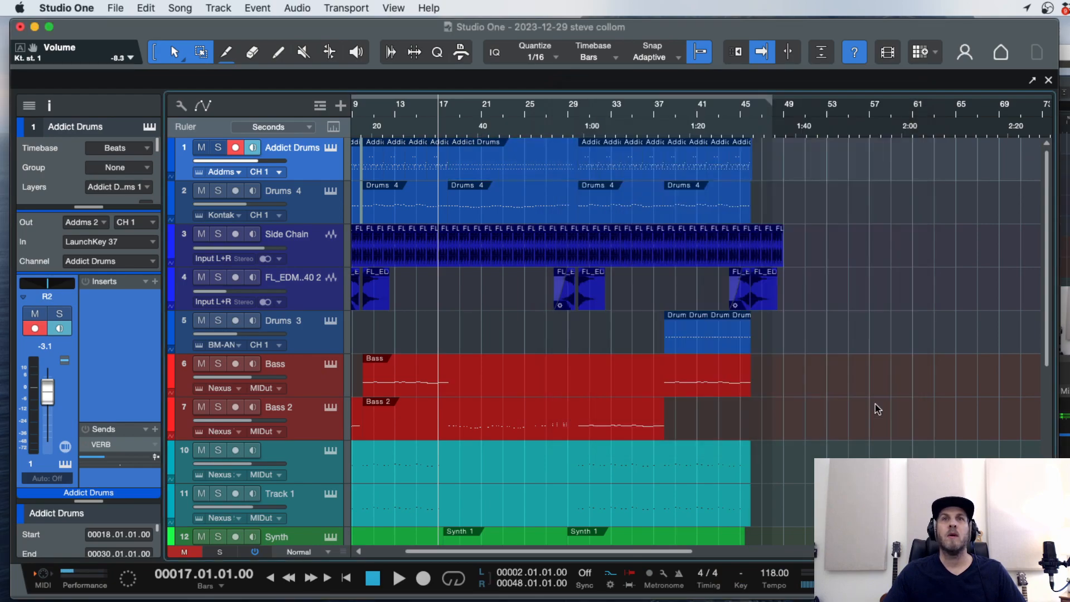
# Copy the merged Addict Drums part at bars 18 to 30 onto the B drums track, rendering it to audio.
pyautogui.click(516, 175)
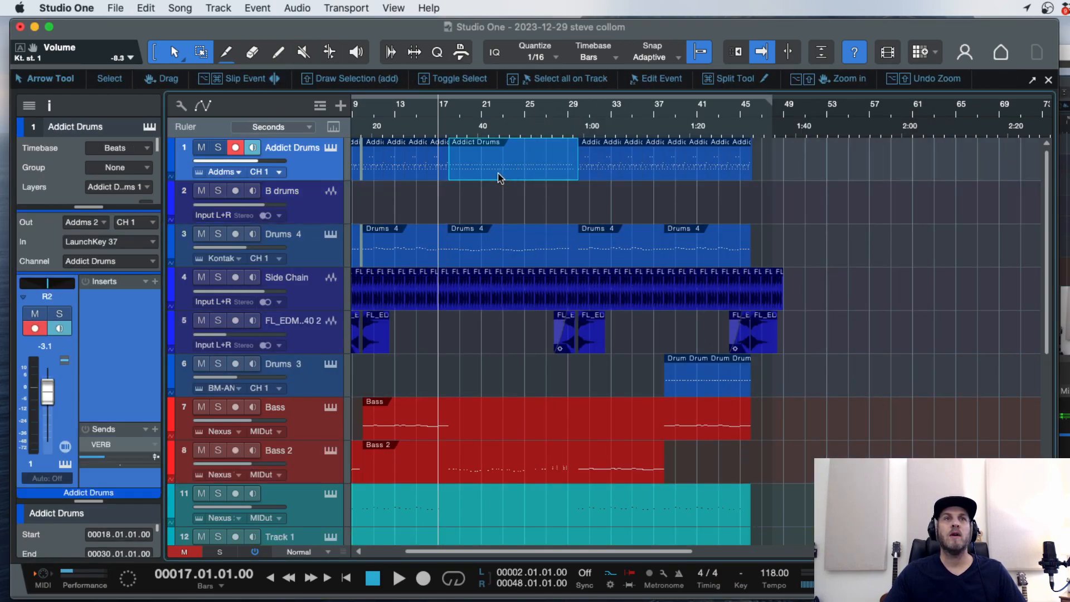
pyautogui.press('space')
pyautogui.press('z')
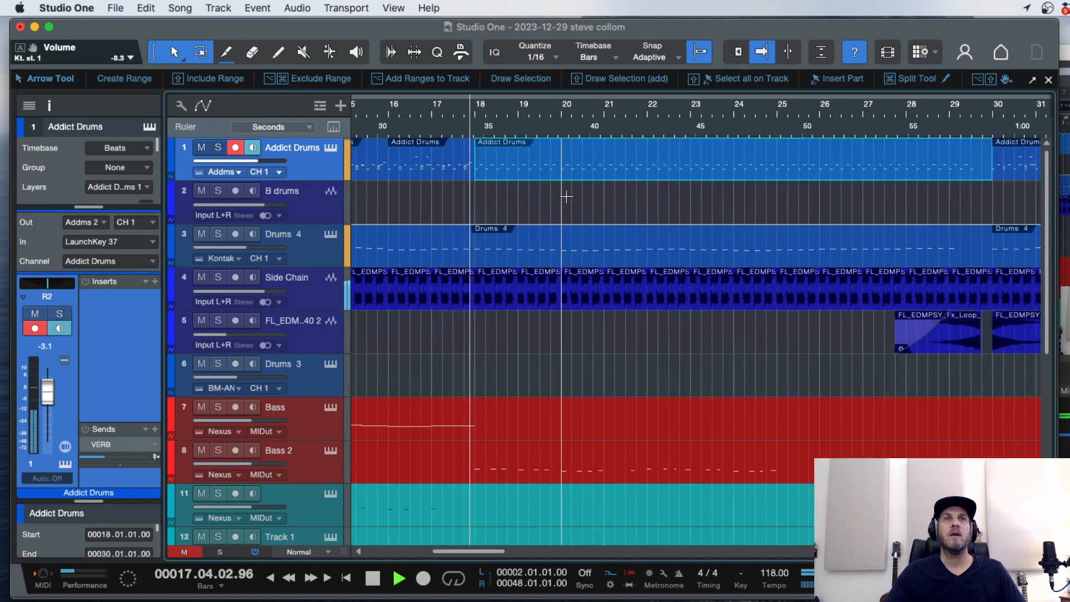
pyautogui.press('space')
pyautogui.moveTo(554, 174); pyautogui.dragTo(555, 201)
pyautogui.press('s')
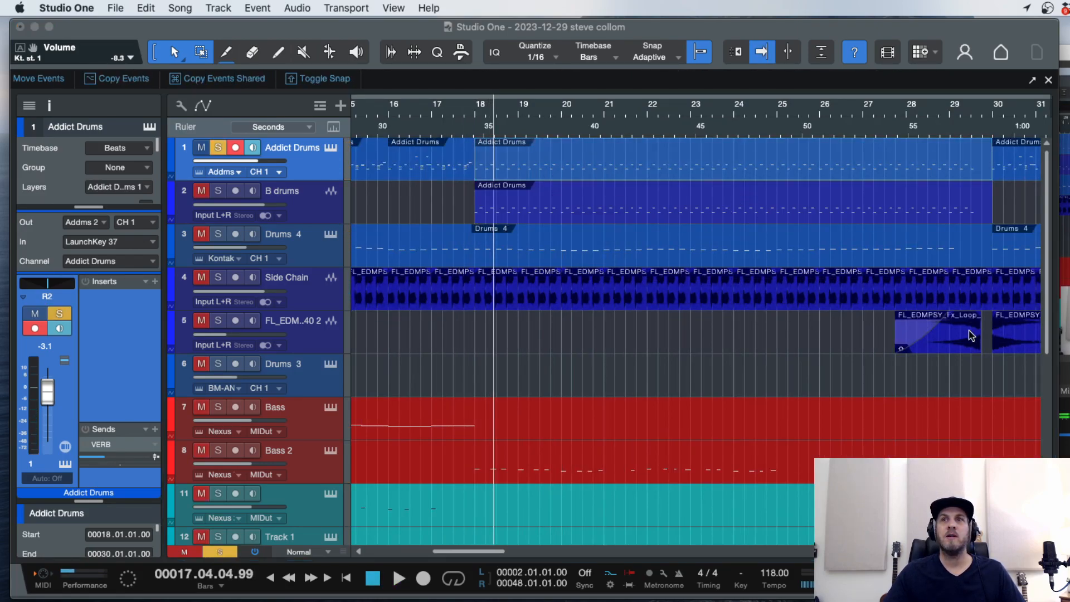
pyautogui.moveTo(1008, 470); pyautogui.dragTo(206, 85)
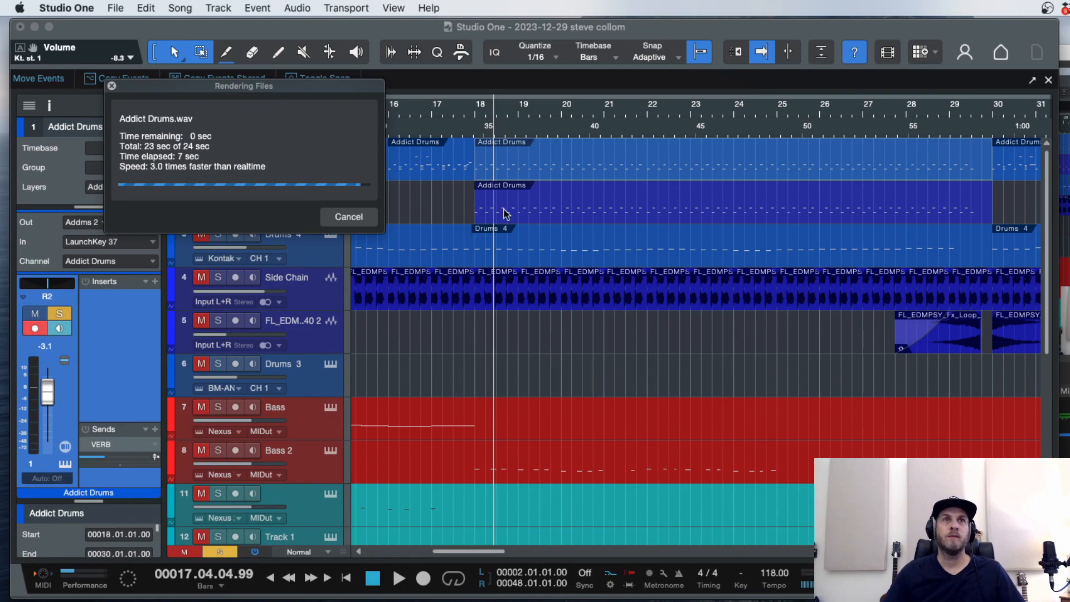
# Mute the original Addict Drums part at bars 18 to 30, play from just before bar 18 and enlarge the B drums track's height.
pyautogui.click(469, 123)
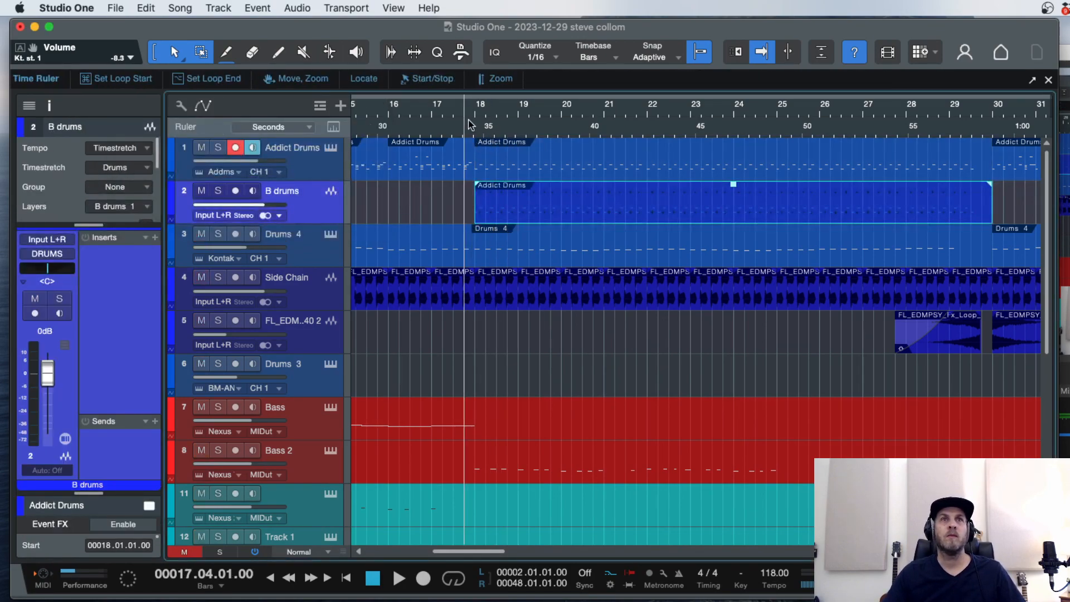
pyautogui.click(529, 174)
pyautogui.press('space')
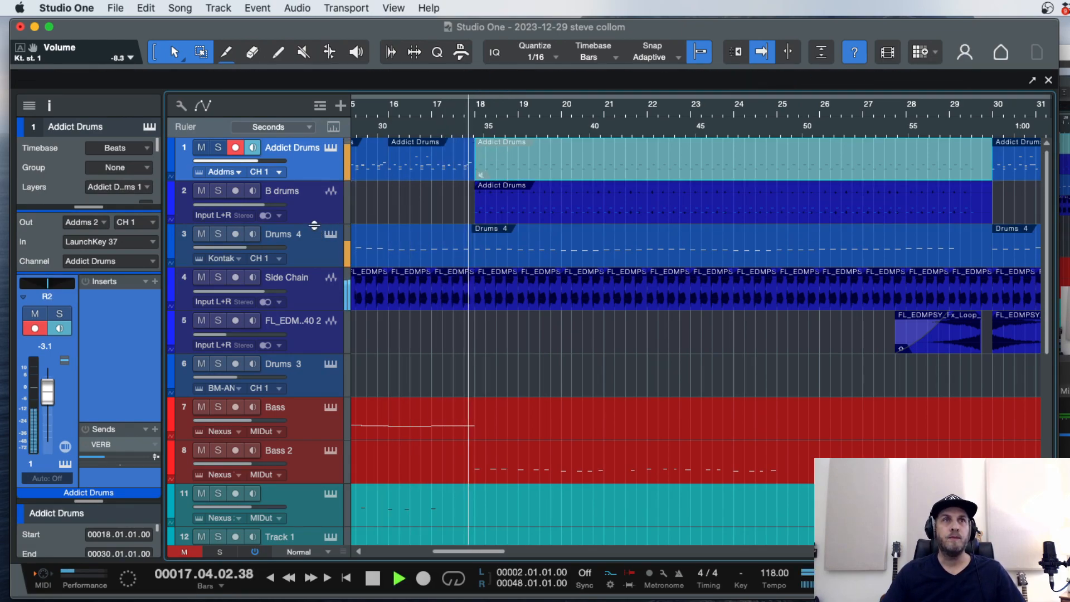
pyautogui.moveTo(314, 225); pyautogui.dragTo(315, 283)
pyautogui.press('space')
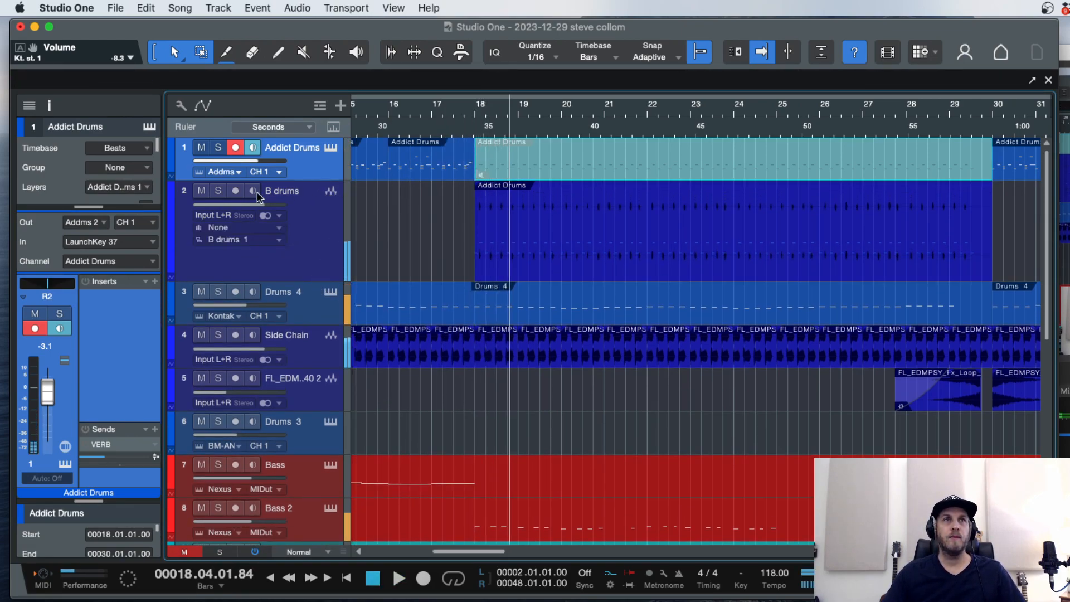
# Search the effects for CLA and insert CLA Effects (m->s) on the Addict Drums channel.
pyautogui.click(155, 283)
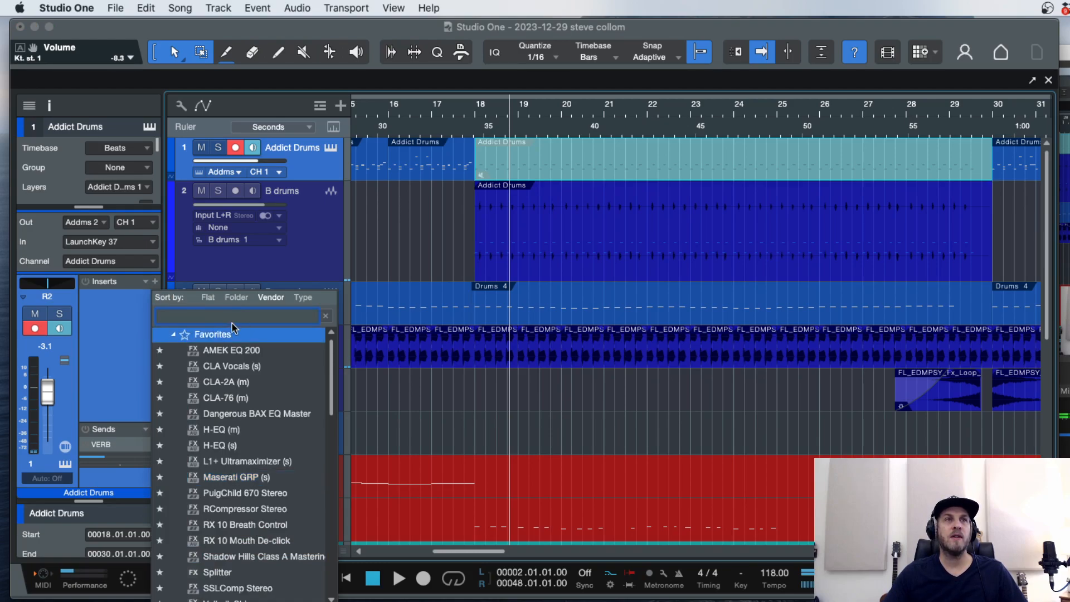
pyautogui.click(183, 333)
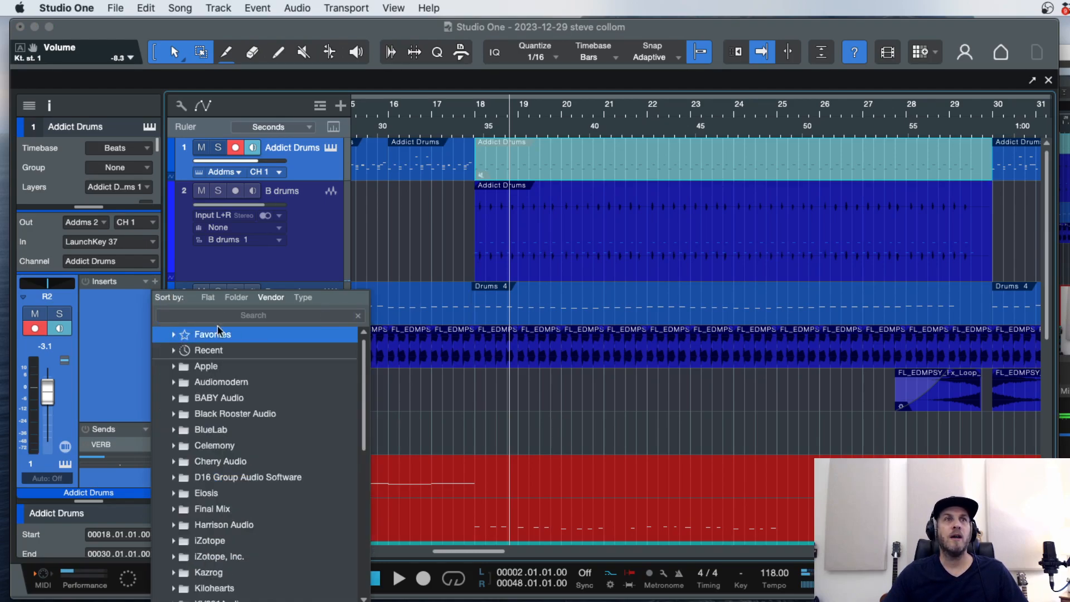
pyautogui.click(258, 319)
pyautogui.write('CLA')
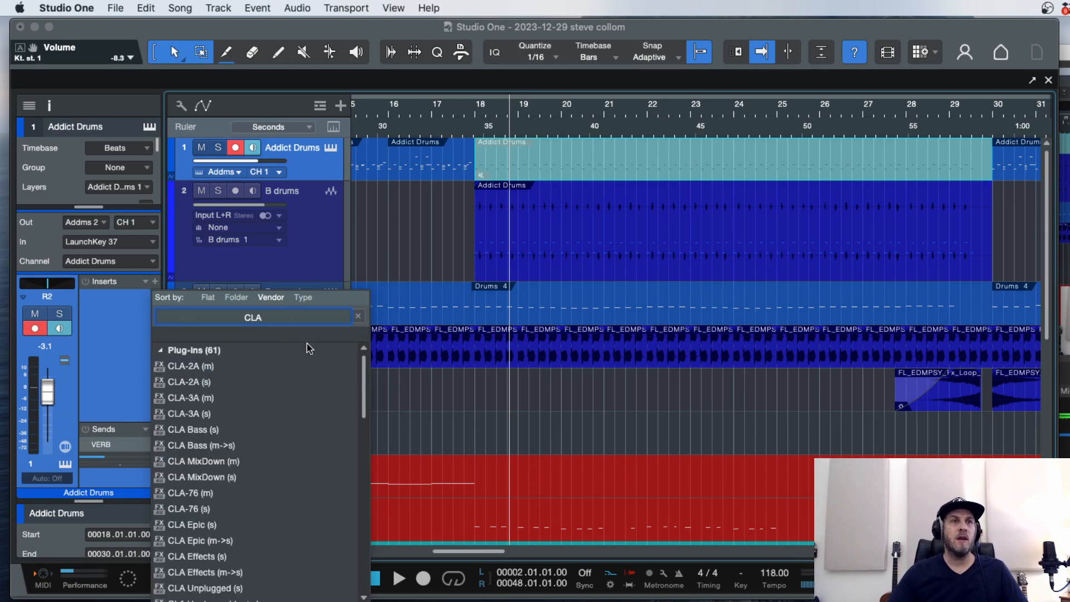
pyautogui.click(202, 574)
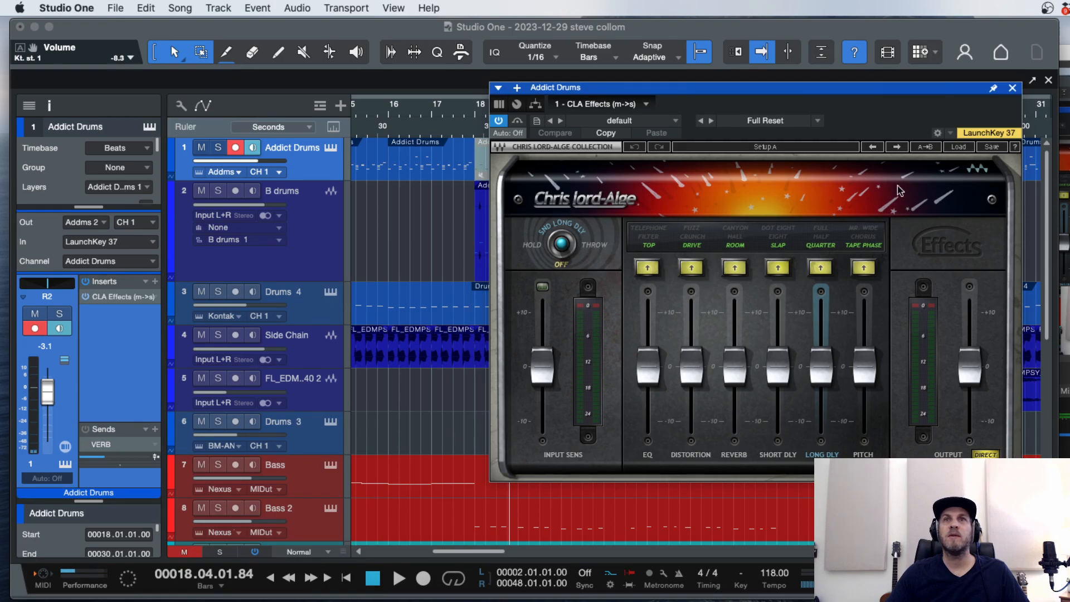
# Load the Caveman preset in CLA Effects and step through the following presets during playback, settling on Dirty Room.
pyautogui.click(964, 148)
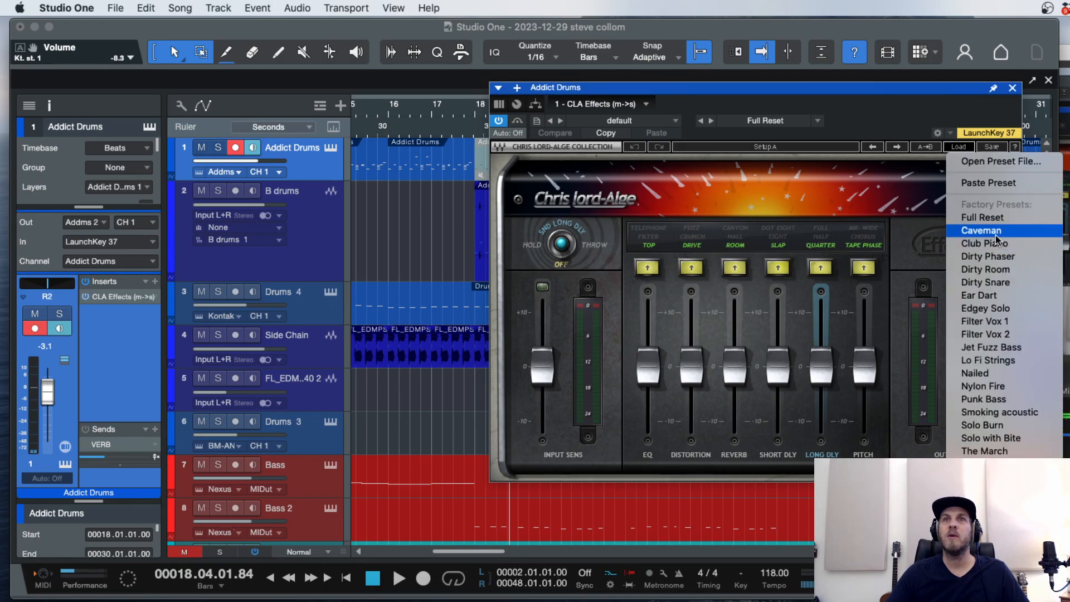
pyautogui.click(1036, 218)
pyautogui.press('space')
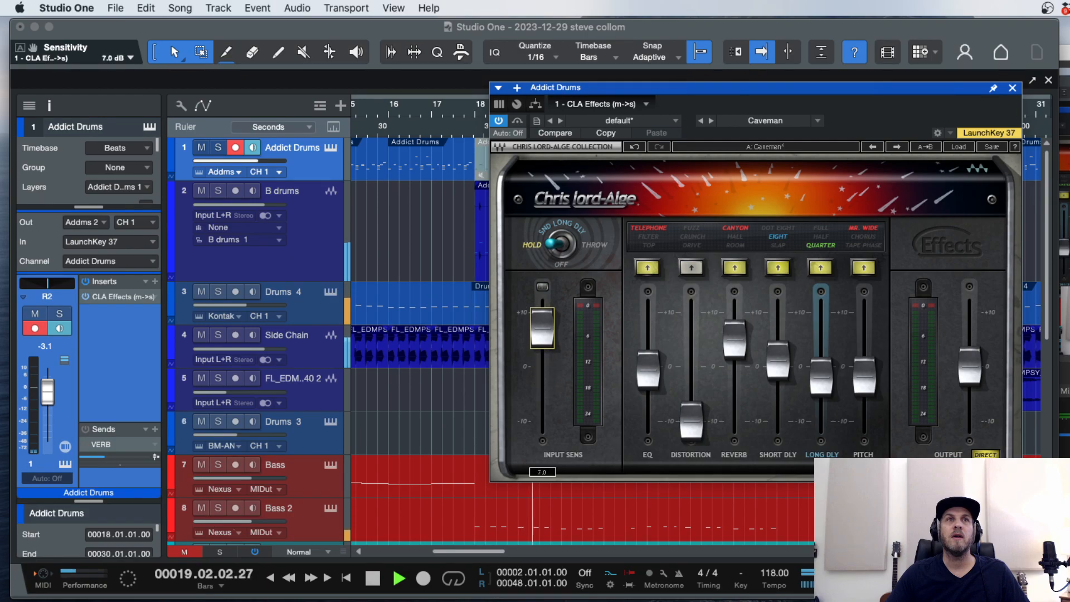
pyautogui.moveTo(883, 93); pyautogui.dragTo(579, 43)
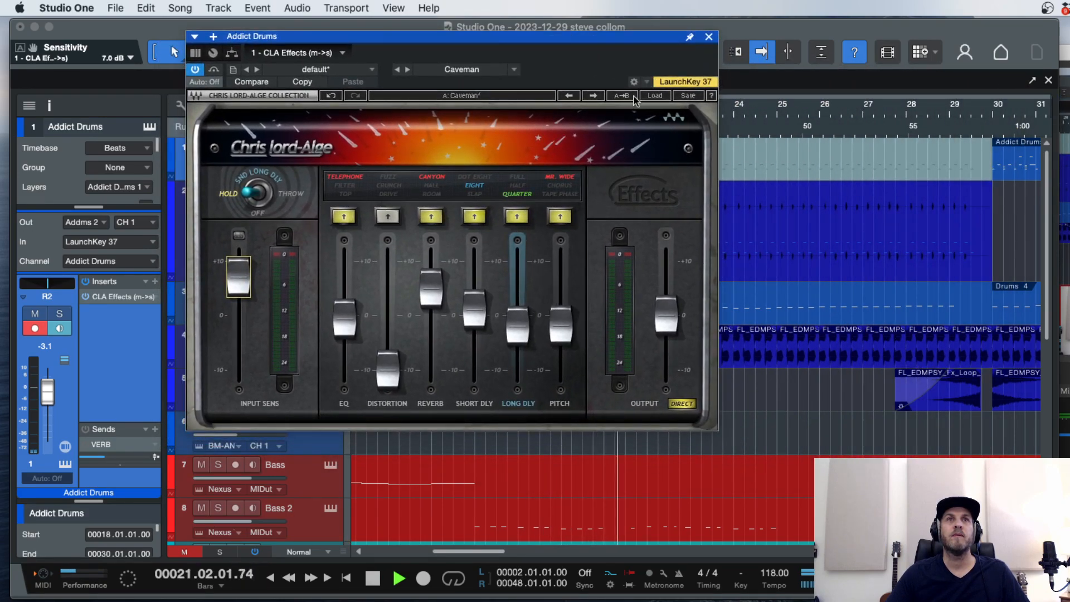
pyautogui.click(592, 96)
pyautogui.click(592, 96)
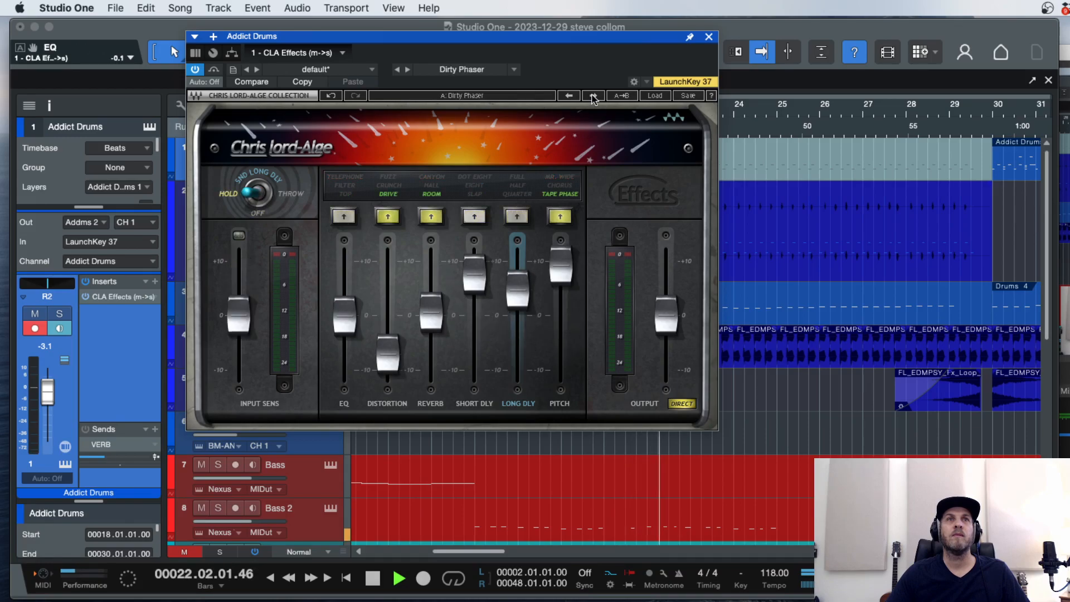
pyautogui.click(592, 95)
pyautogui.moveTo(613, 37); pyautogui.dragTo(778, 67)
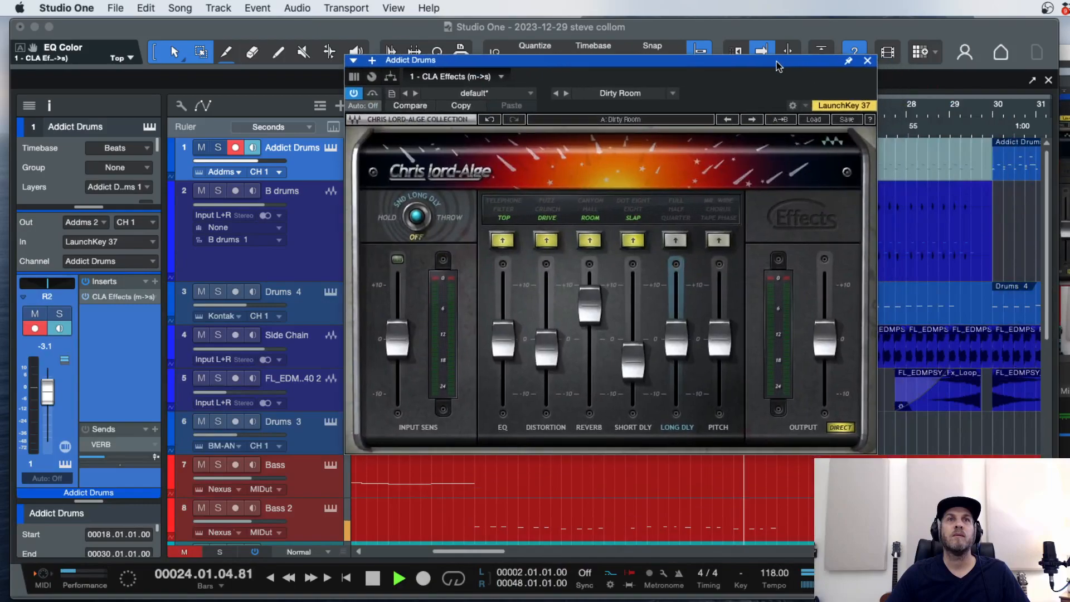
# Turn on the Quarter long delay in CLA Effects, close the plug-in and stop playback.
pyautogui.click(675, 240)
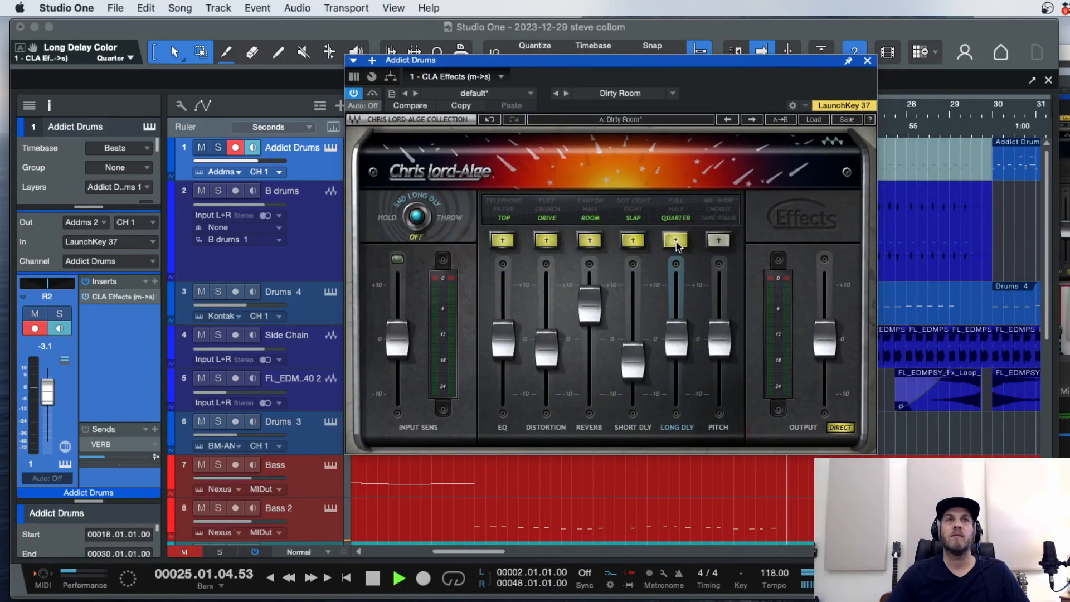
pyautogui.click(867, 60)
pyautogui.press('space')
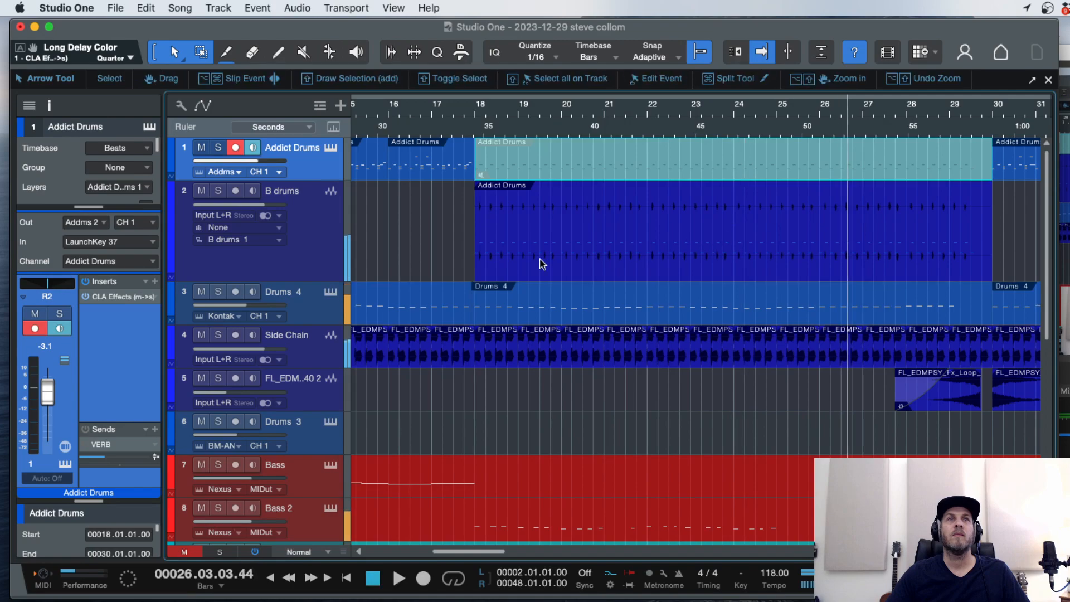
# Copy the CLA Effects insert with its settings from the Addict Drums channel to the B drums track and close its window.
pyautogui.click(312, 253)
pyautogui.click(314, 175)
pyautogui.moveTo(123, 305); pyautogui.dragTo(276, 262)
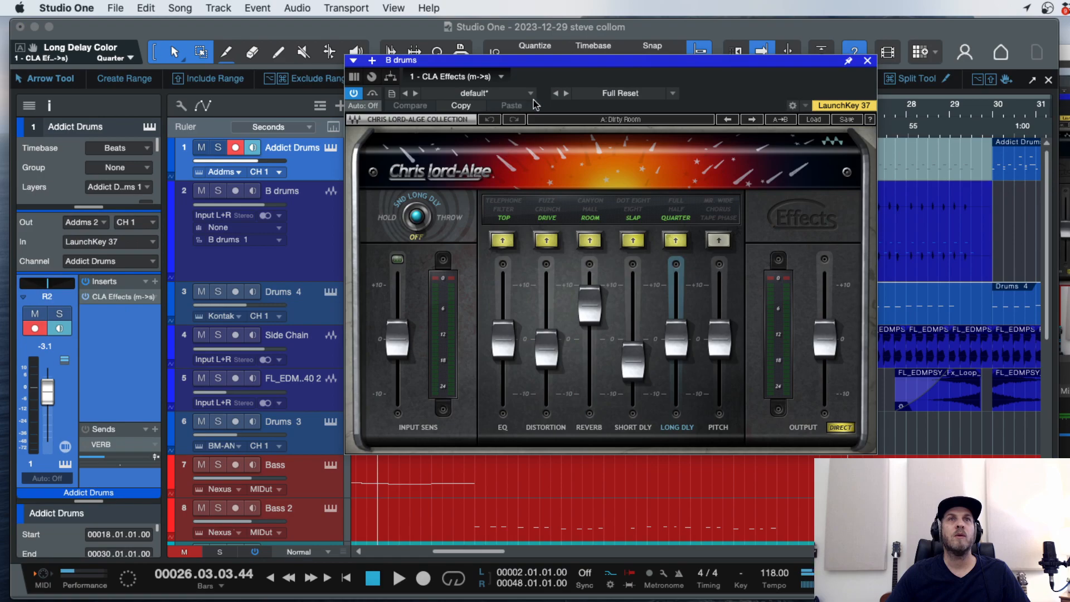
pyautogui.click(866, 60)
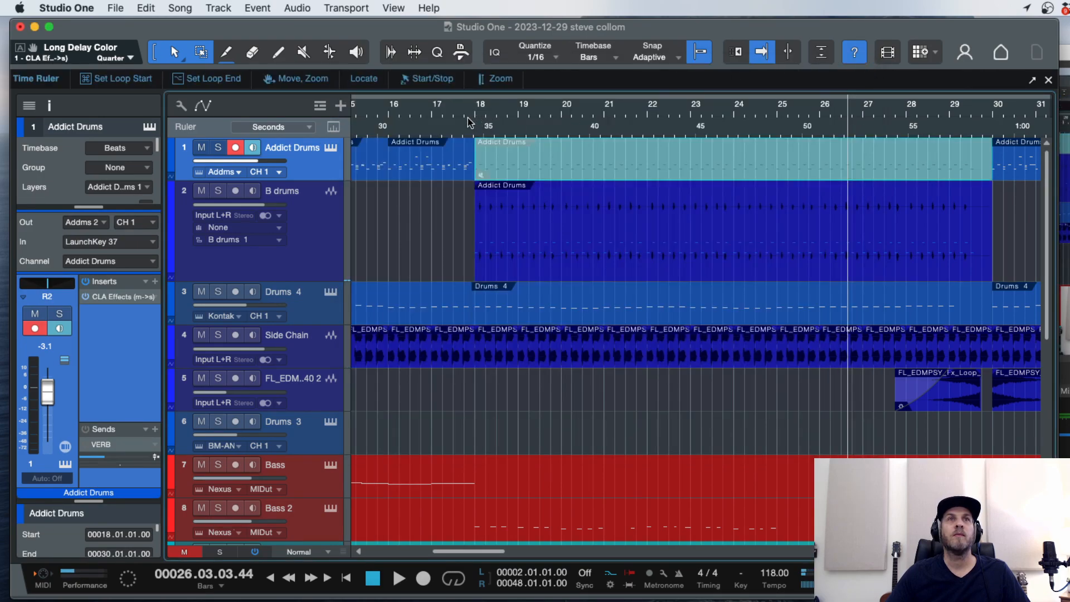
# Play the song from just before bar 18 and lower the B drums track's volume to -7.8 dB.
pyautogui.press('space')
pyautogui.click(276, 234)
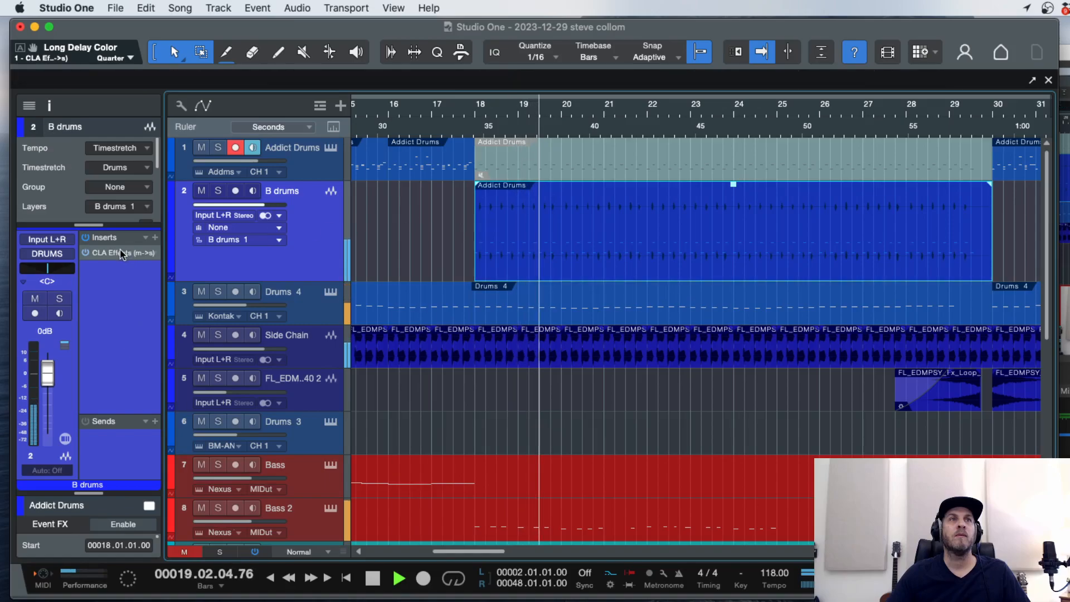
pyautogui.moveTo(249, 205); pyautogui.dragTo(240, 208)
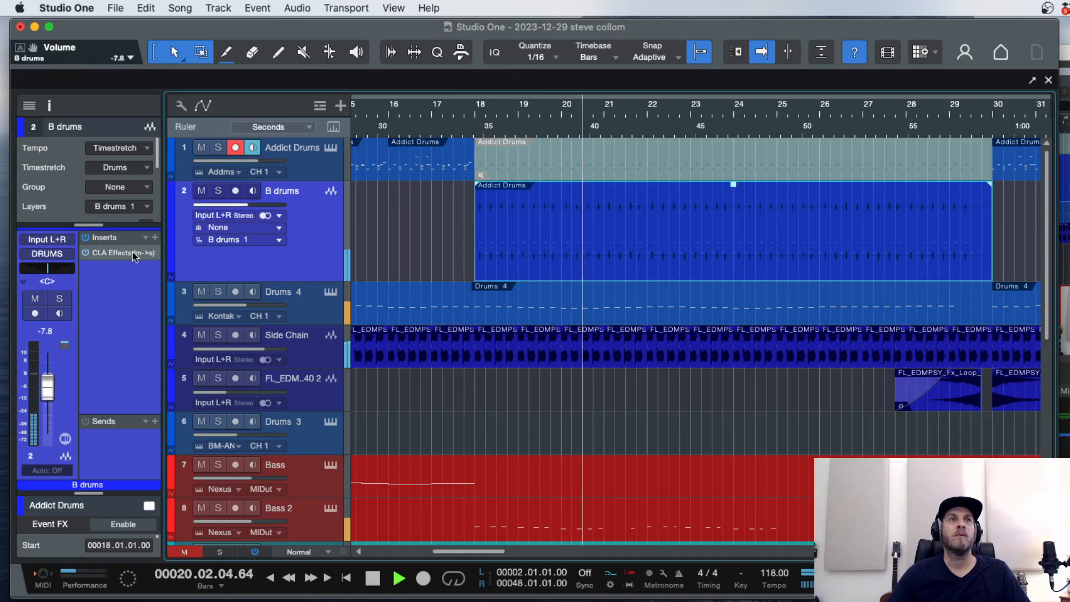
# Audition factory presets in the B drums track's CLA Effects during playback, settle on Ear Dart and close the plug-in.
pyautogui.click(121, 255)
pyautogui.doubleClick(121, 255)
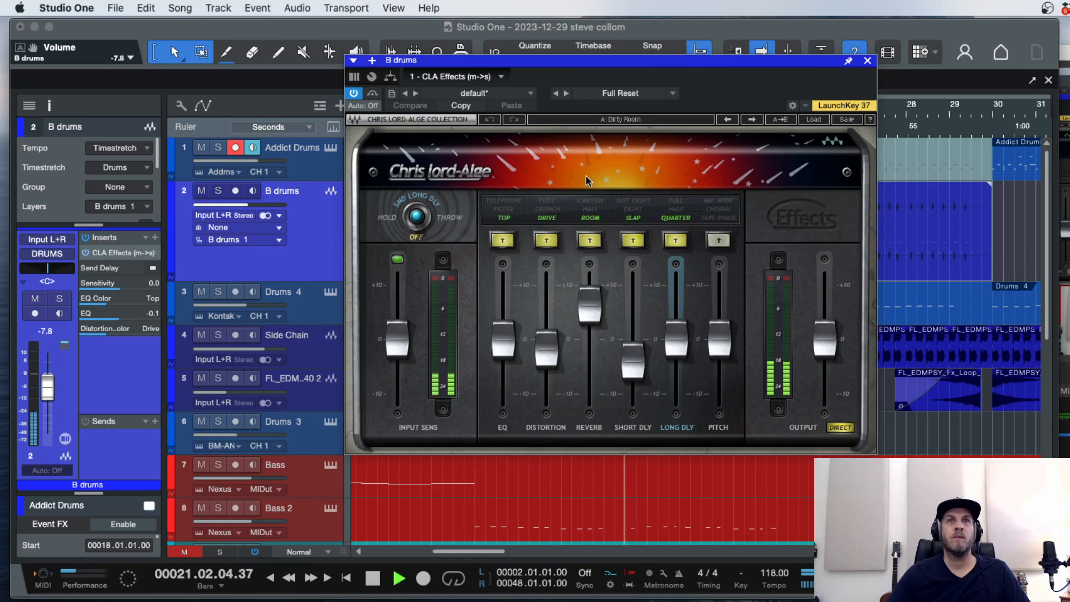
pyautogui.click(752, 119)
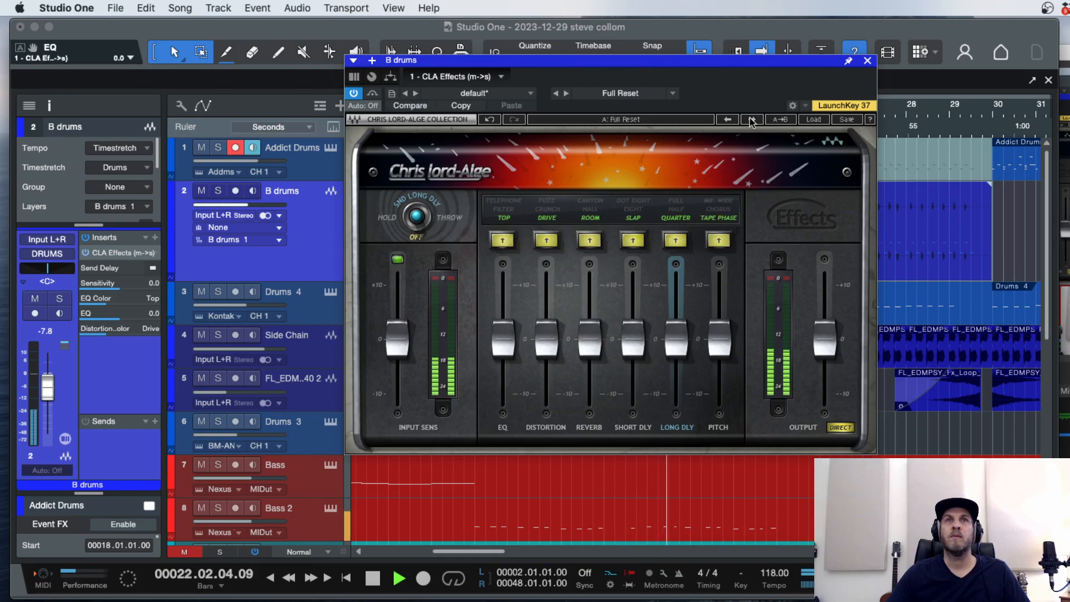
pyautogui.click(813, 119)
pyautogui.click(842, 216)
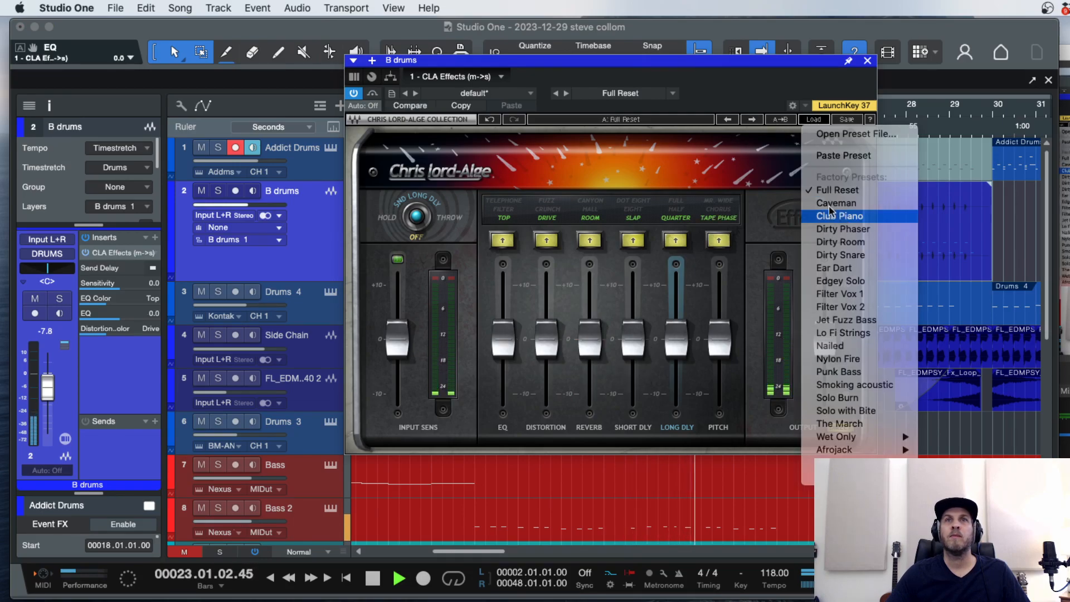
pyautogui.click(752, 119)
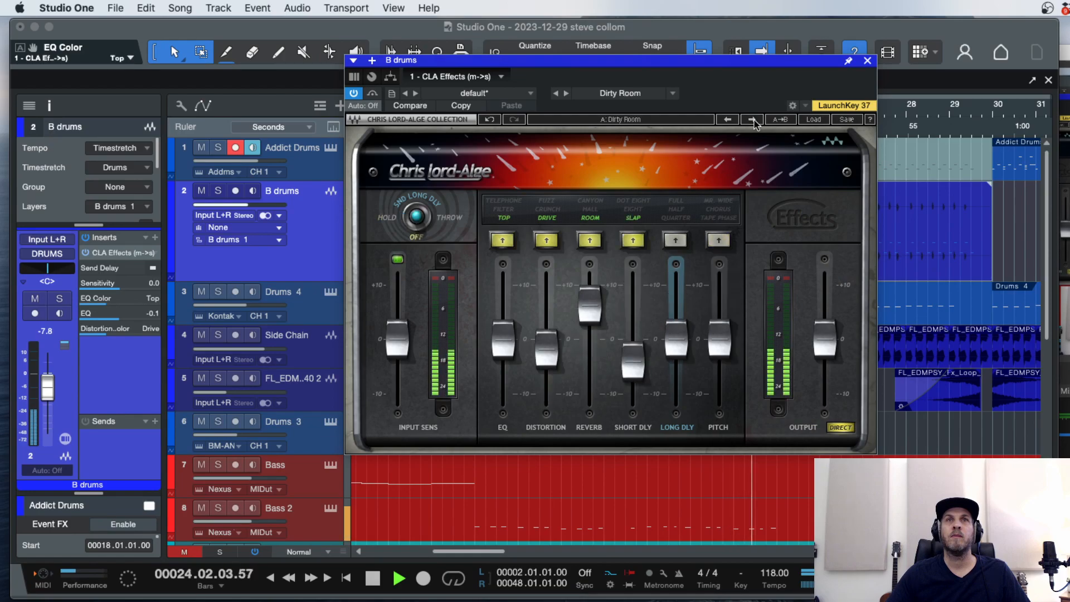
pyautogui.click(752, 119)
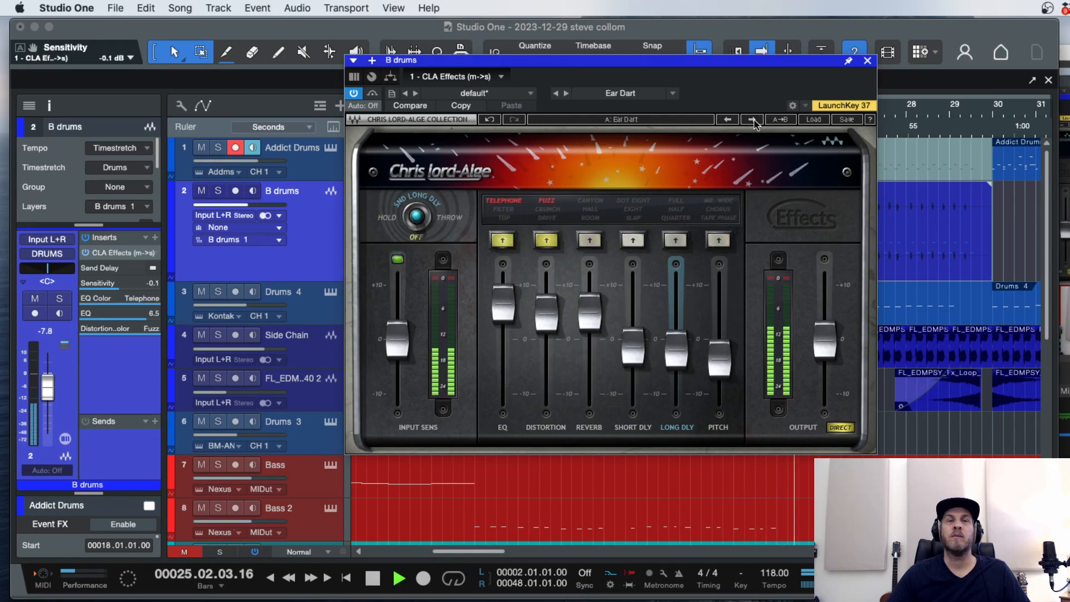
pyautogui.click(752, 119)
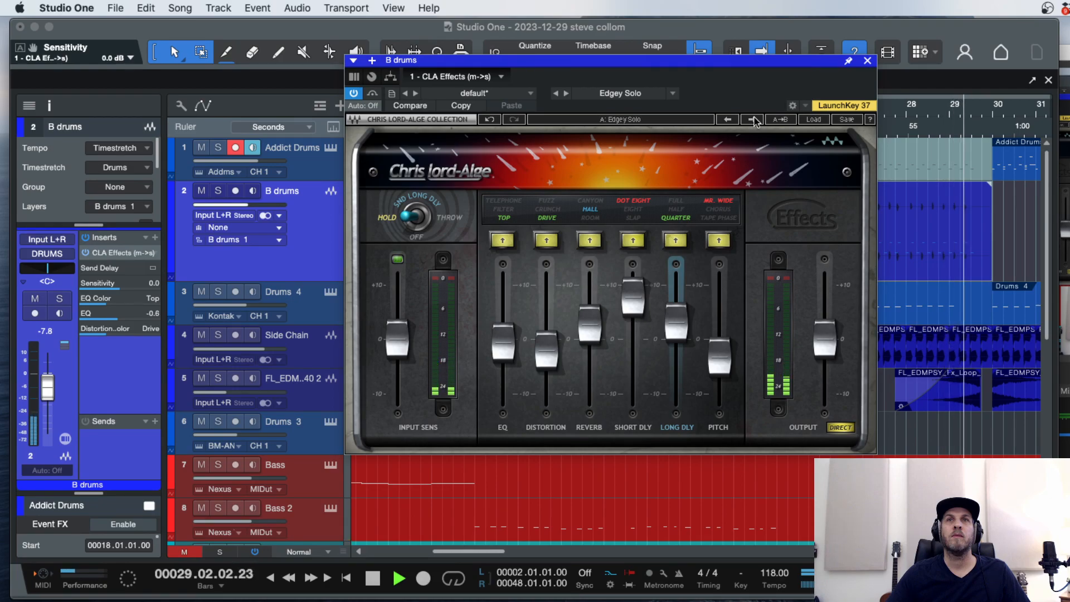
pyautogui.click(752, 119)
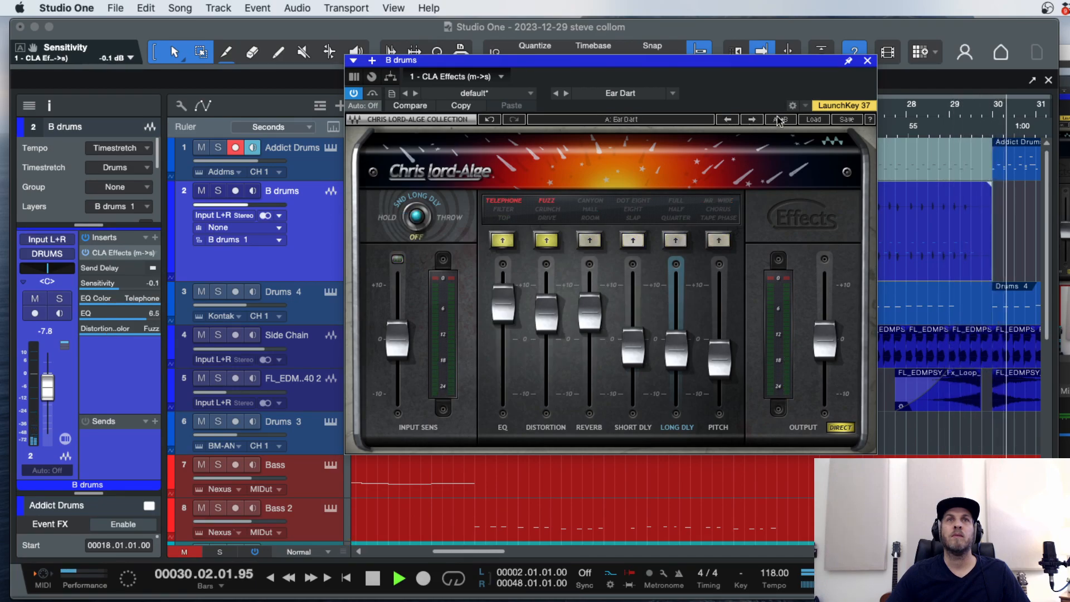
pyautogui.click(867, 61)
# Listen to the section following the B drums part, bring that part back into view and stop playback.
pyautogui.press('w')
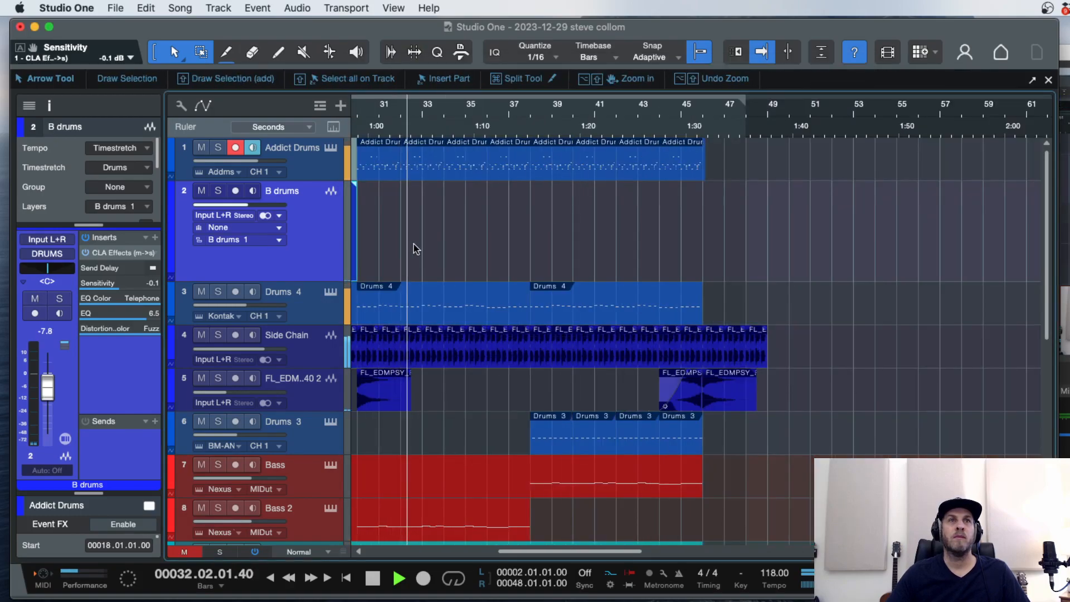
pyautogui.hscroll(-5, 414, 248)
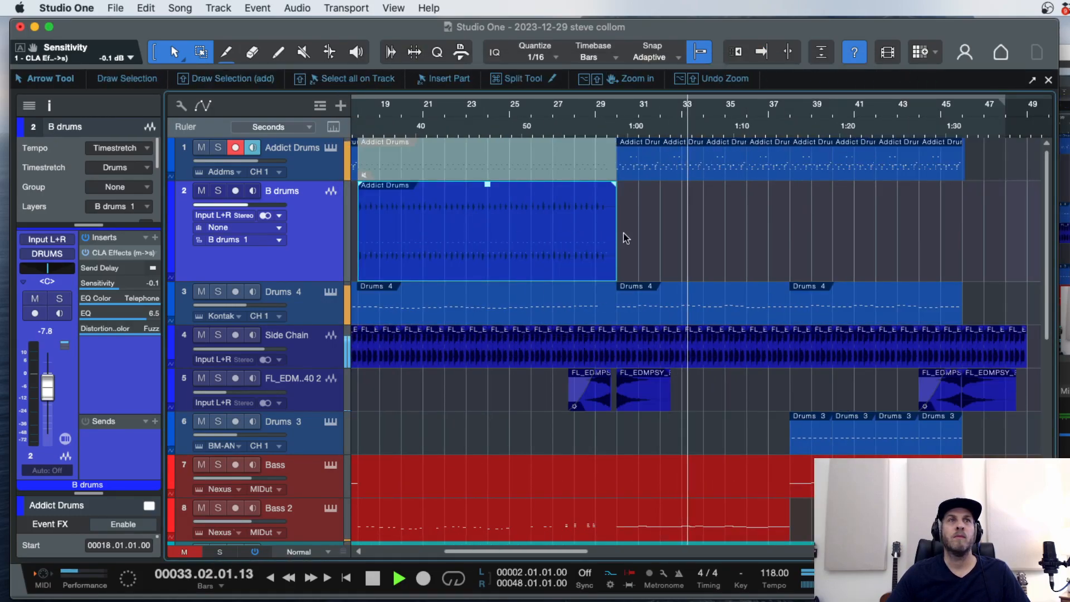
pyautogui.press('space')
pyautogui.press('f')
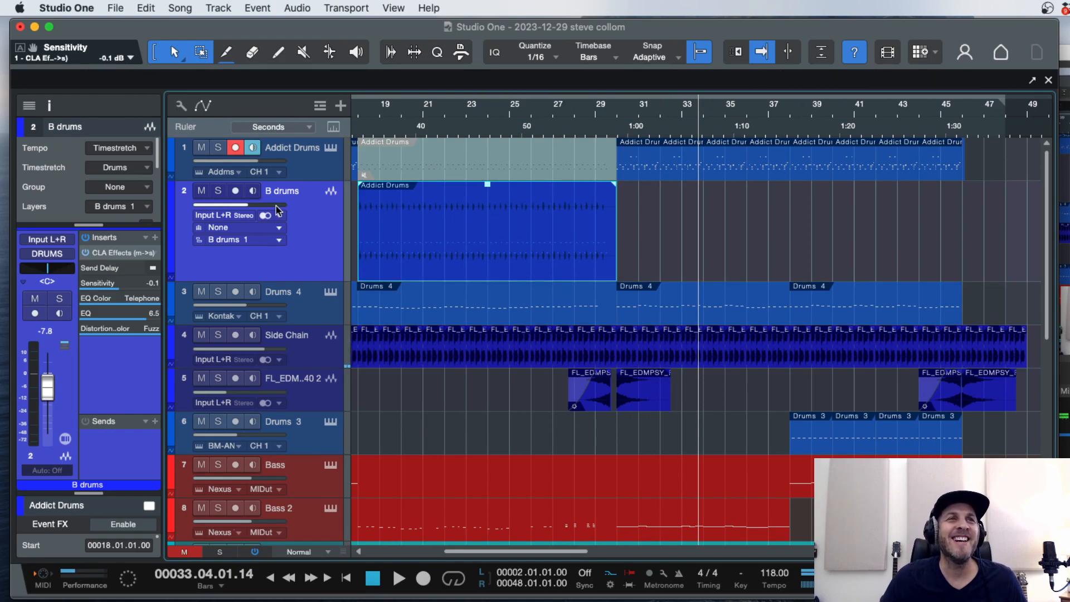
pyautogui.click(124, 252)
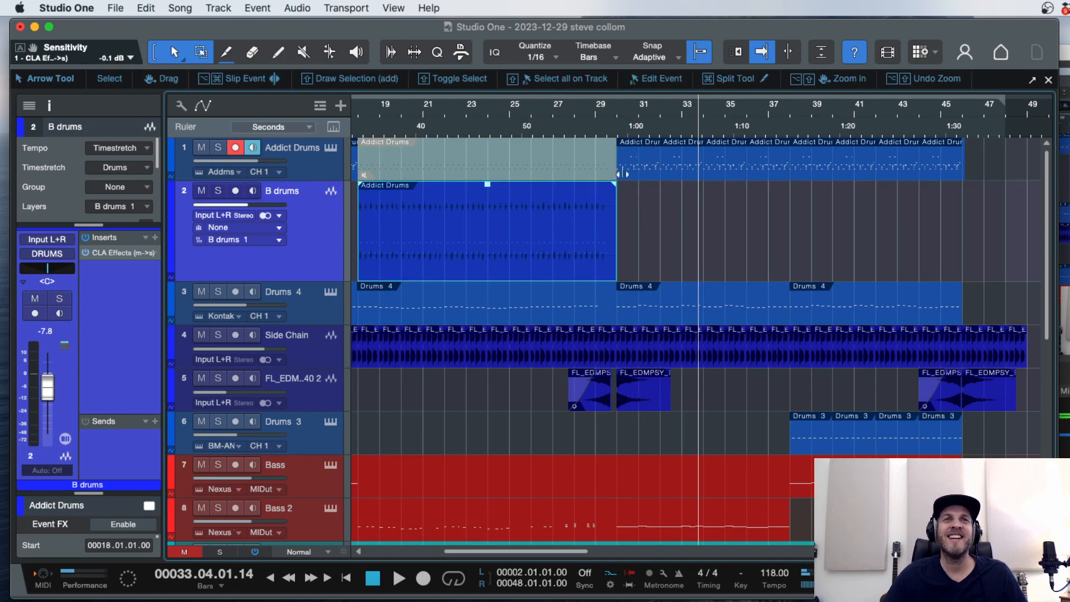
# Duplicate the Addict Drums track completely, including its parts, instrument and effects.
pyautogui.click(305, 170)
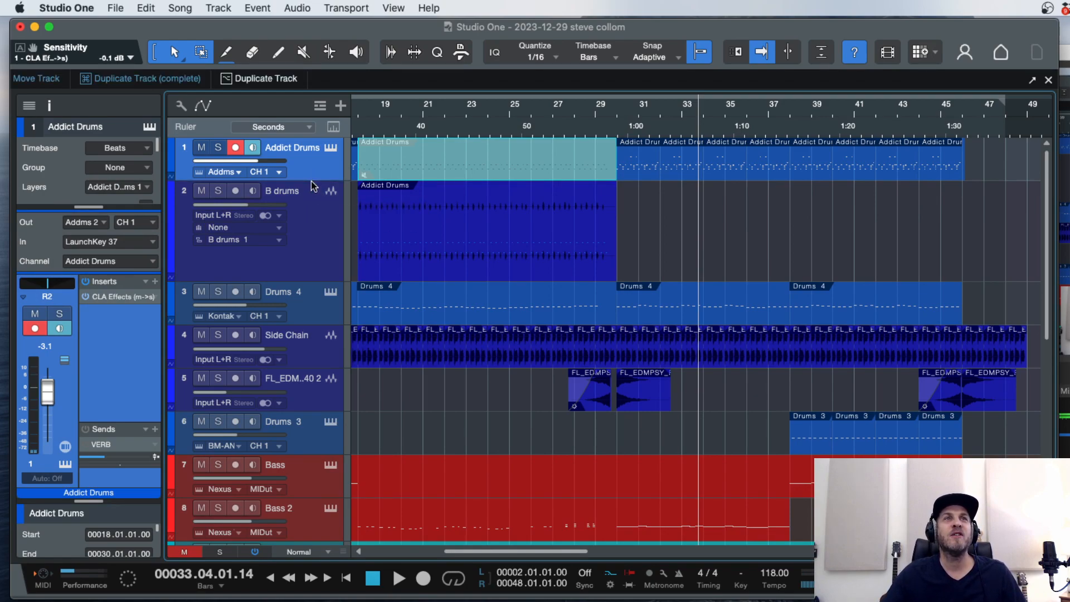
pyautogui.hotkey('alt', 'd')
pyautogui.press('w')
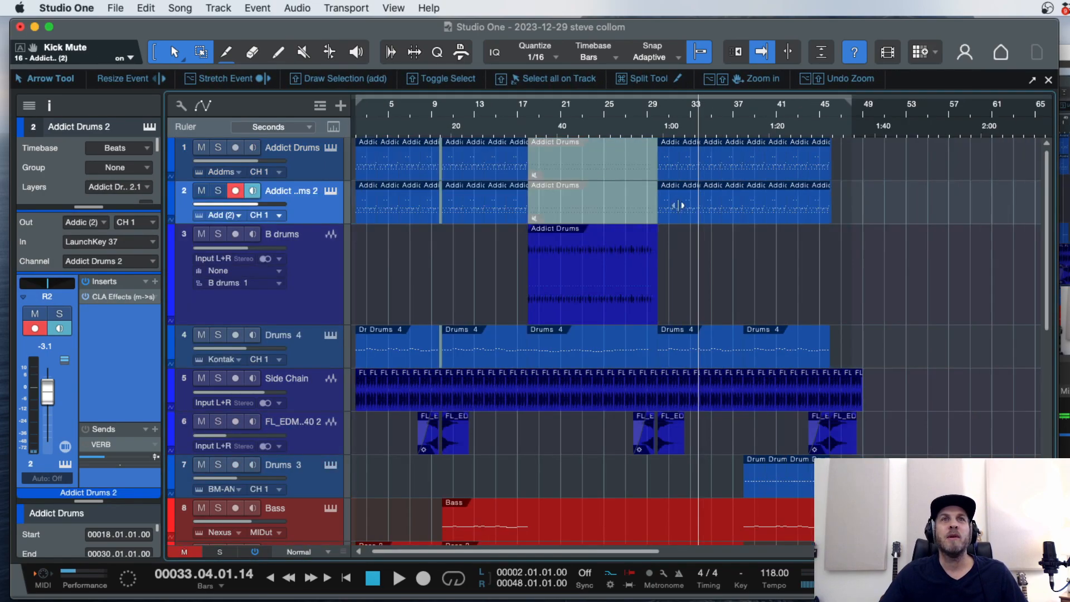
# Delete all the parts on the Addict Drums 2 track, keeping the track itself.
pyautogui.press('w')
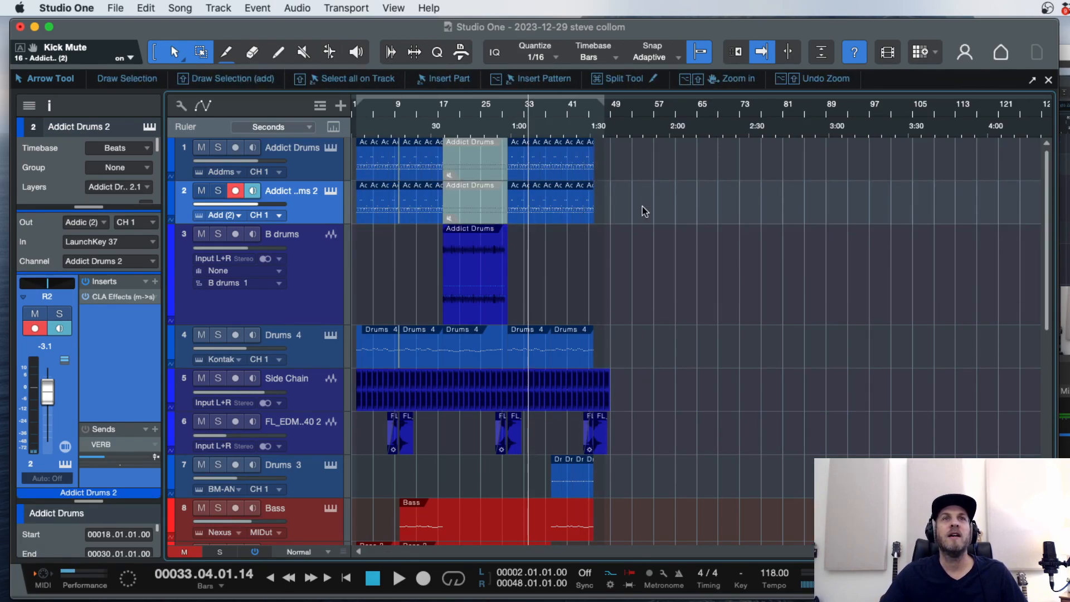
pyautogui.moveTo(644, 210); pyautogui.dragTo(314, 196)
pyautogui.press('Delete')
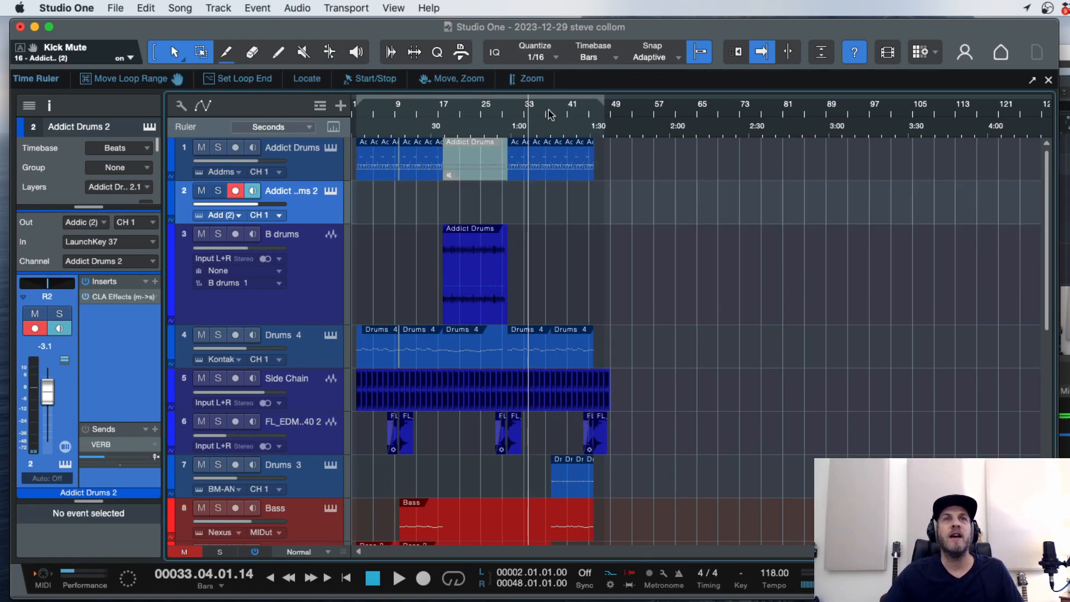
# Copy the Addict Drums parts between bars 30 and 46 onto the Addict Drums 2 track at the same position.
pyautogui.click(538, 113)
pyautogui.press('e')
pyautogui.press('e')
pyautogui.click(461, 174)
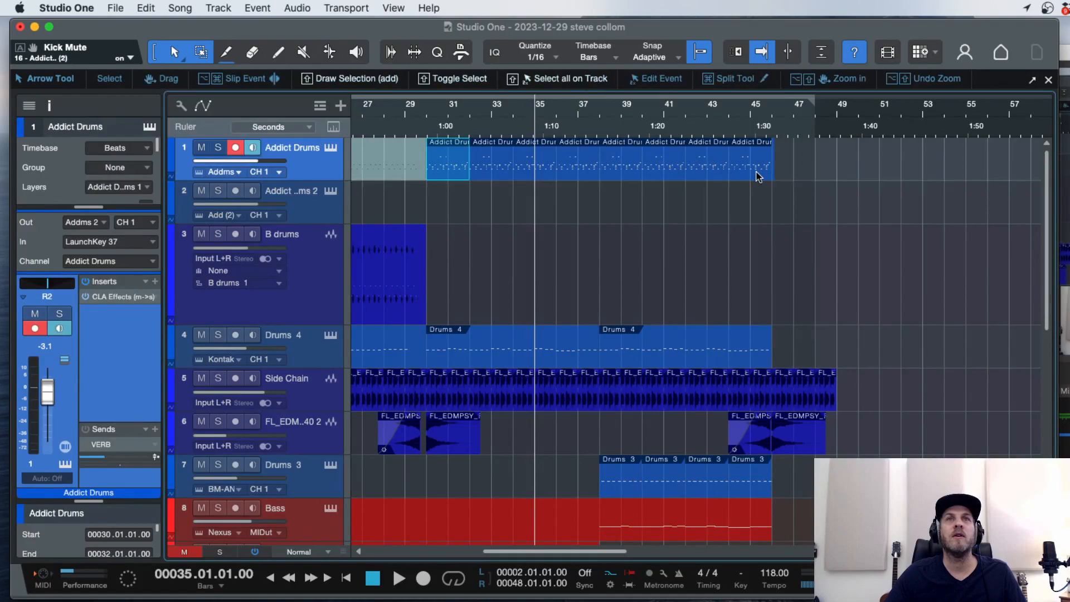
pyautogui.hotkey('shift', 'Right')
pyautogui.hotkey('shift', 'Right')
pyautogui.hotkey('shift', 'Right')
pyautogui.hotkey('shift', 'Right')
pyautogui.hotkey('shift', 'Right')
pyautogui.hotkey('shift', 'Right')
pyautogui.hotkey('shift', 'Right')
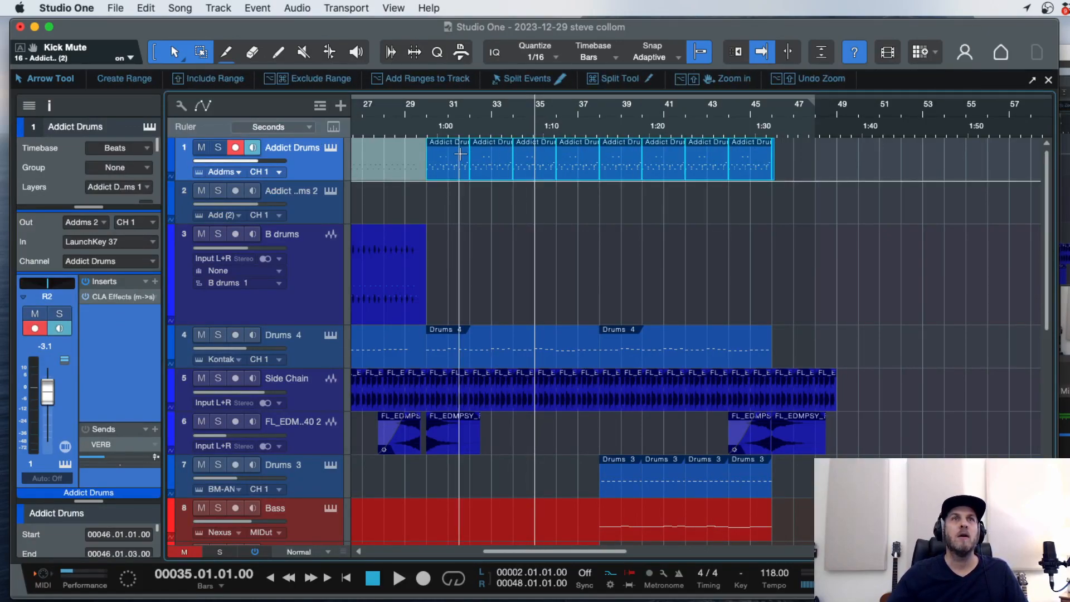
pyautogui.moveTo(450, 178); pyautogui.dragTo(446, 189)
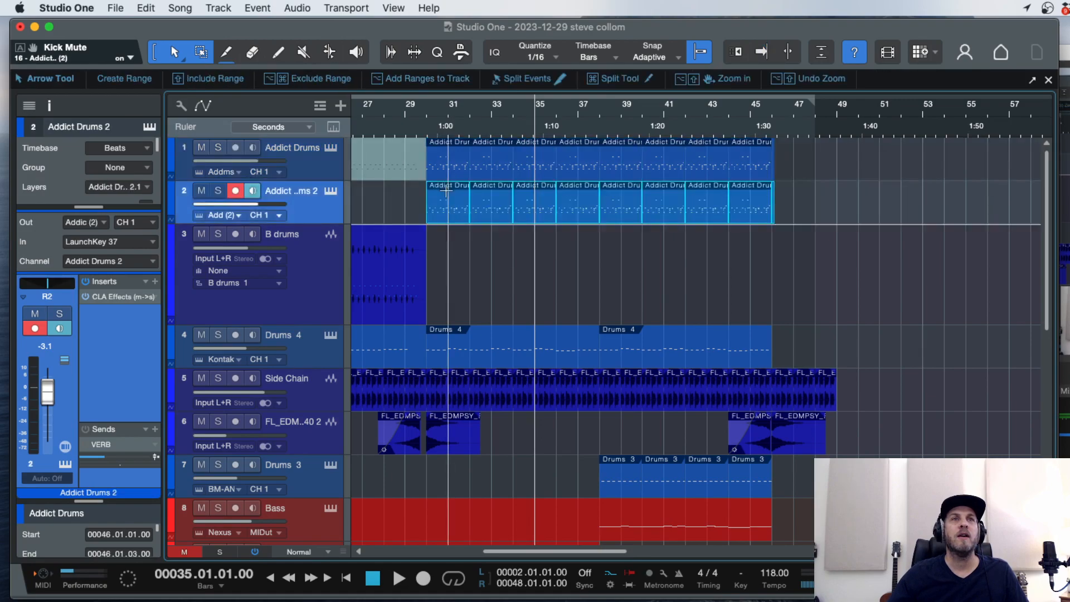
# Remove the CLA Effects insert from the original Addict Drums track.
pyautogui.click(324, 160)
pyautogui.click(153, 301)
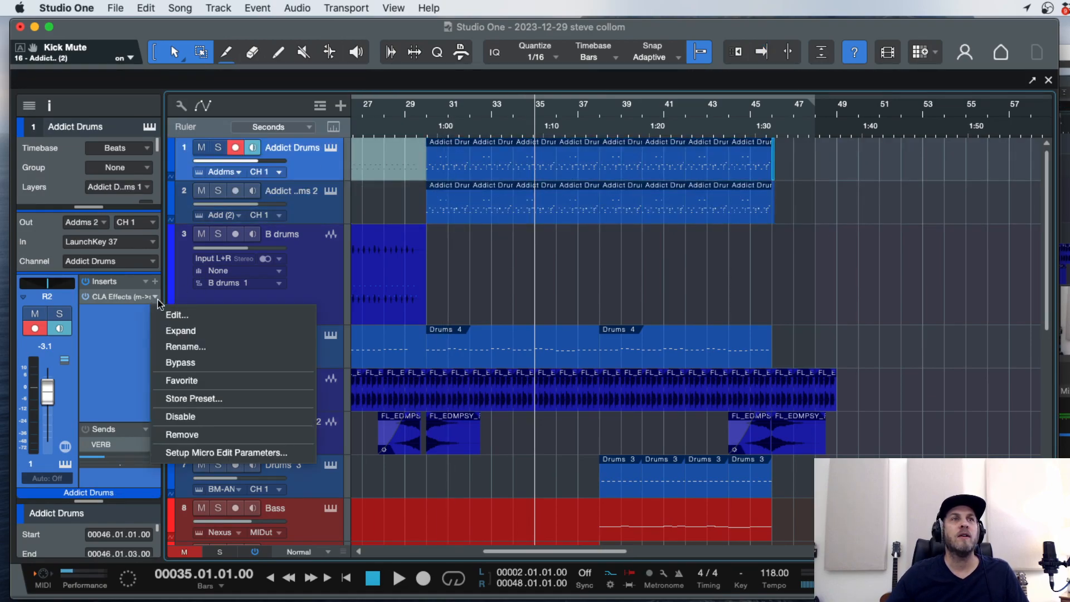
pyautogui.click(175, 433)
# Play from just before bar 30, compare Addict Drums 2 muted and unmuted, and lower its volume to -17.6 dB.
pyautogui.click(423, 119)
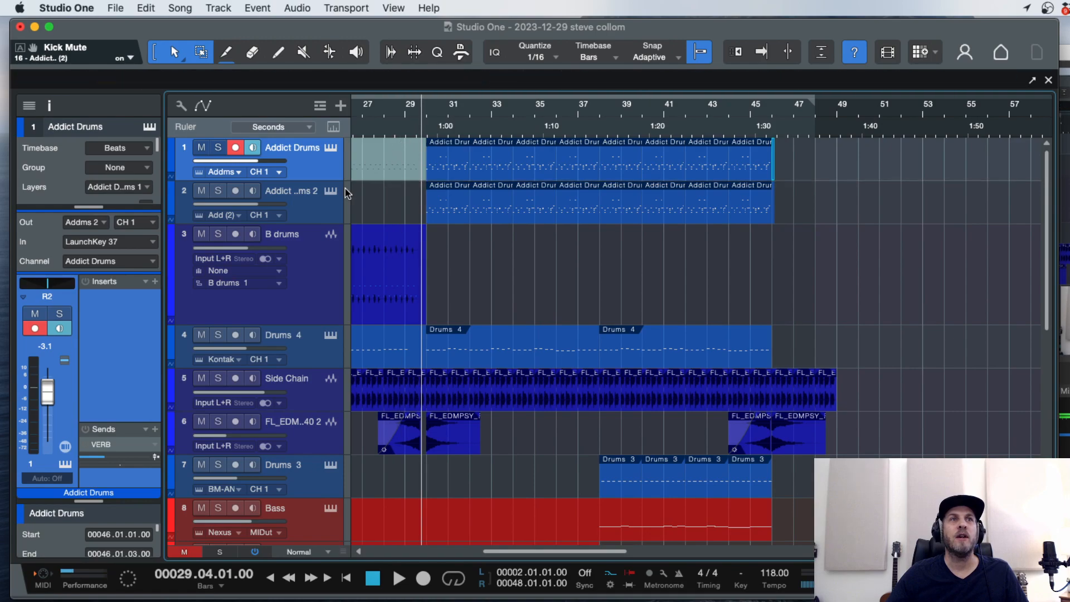
pyautogui.press('space')
pyautogui.click(310, 209)
pyautogui.moveTo(254, 211); pyautogui.dragTo(231, 209)
pyautogui.click(202, 191)
pyautogui.click(201, 192)
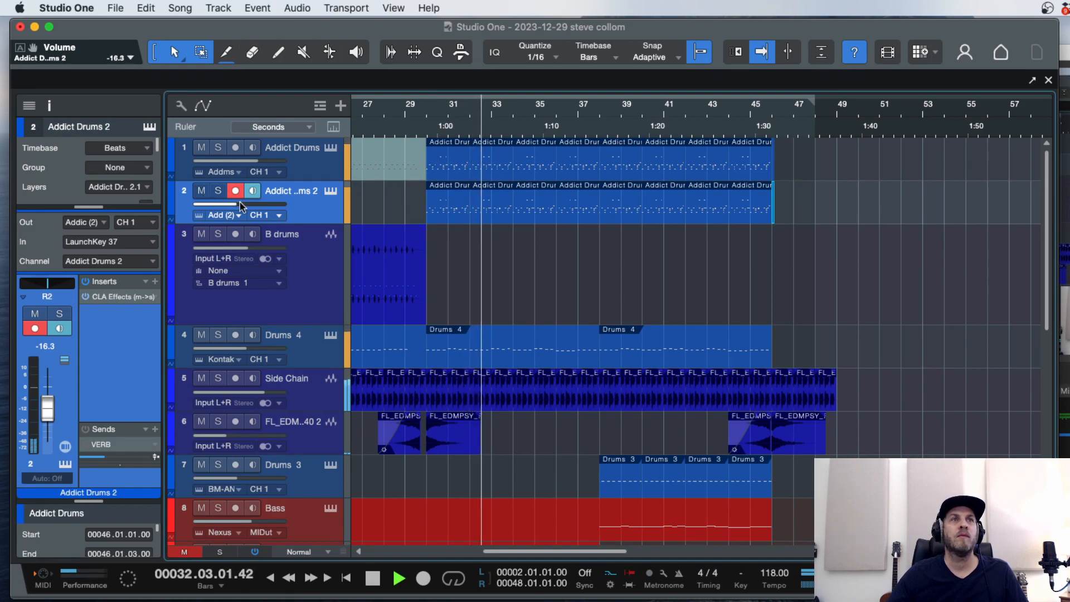
pyautogui.moveTo(234, 209); pyautogui.dragTo(230, 209)
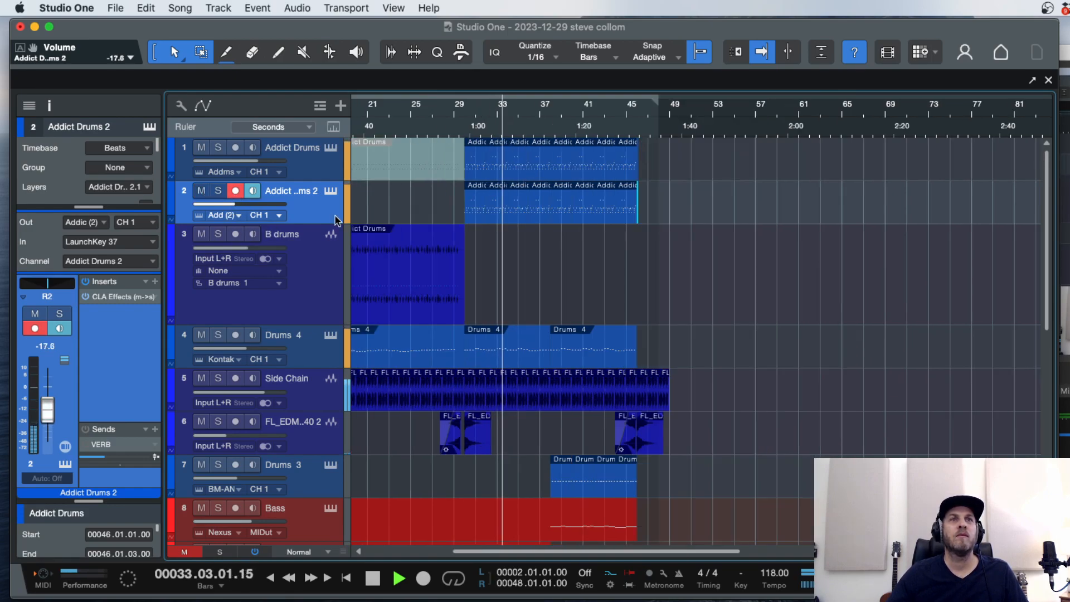
pyautogui.press('w')
pyautogui.press('w')
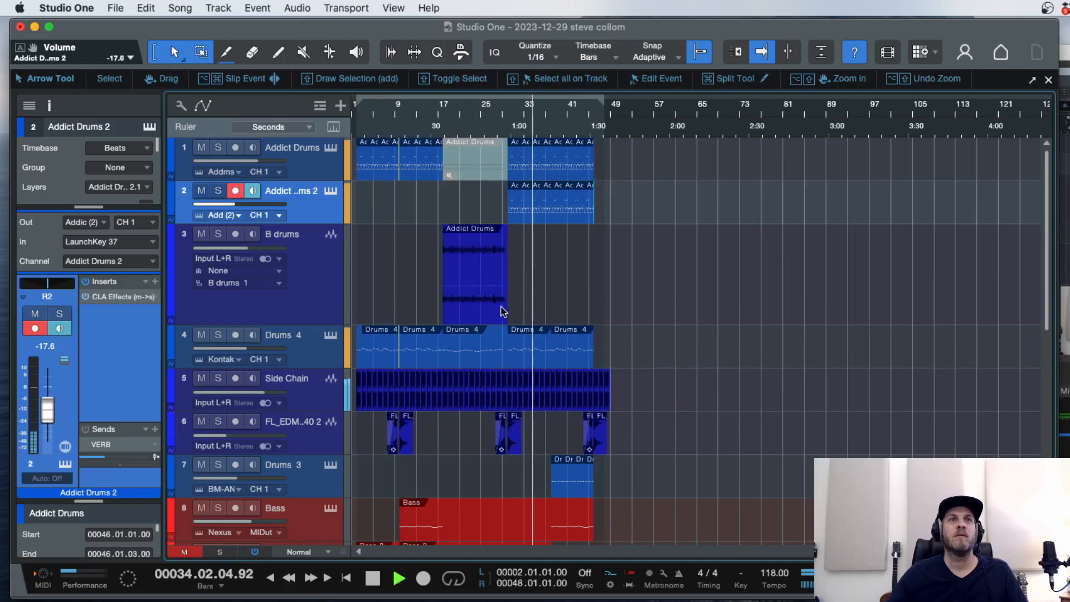
pyautogui.press('space')
# Duplicate the B drums track completely, including its audio part and CLA Effects.
pyautogui.click(489, 309)
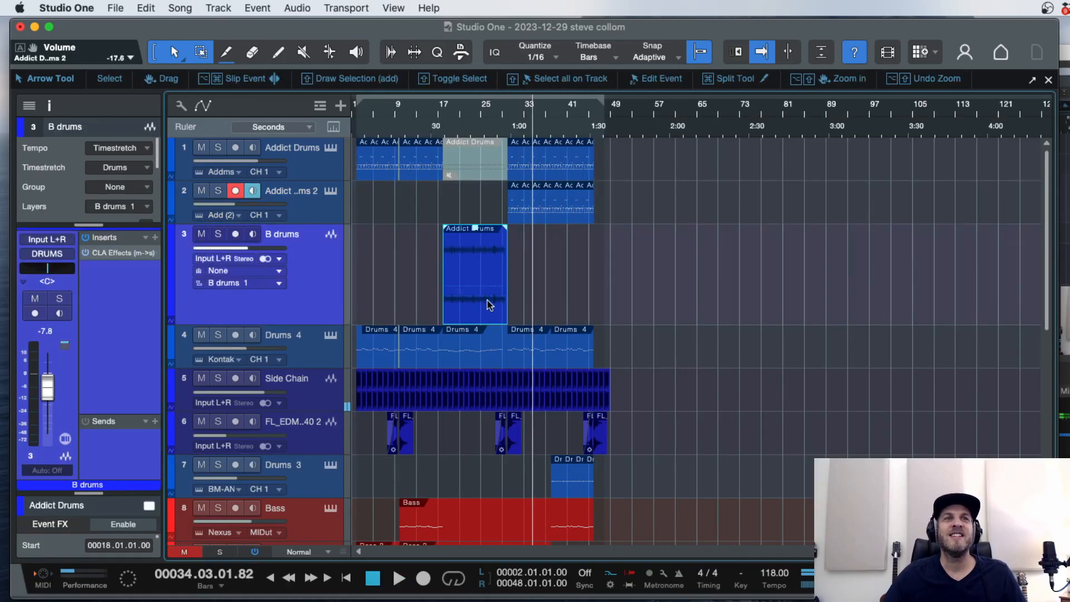
pyautogui.click(312, 323)
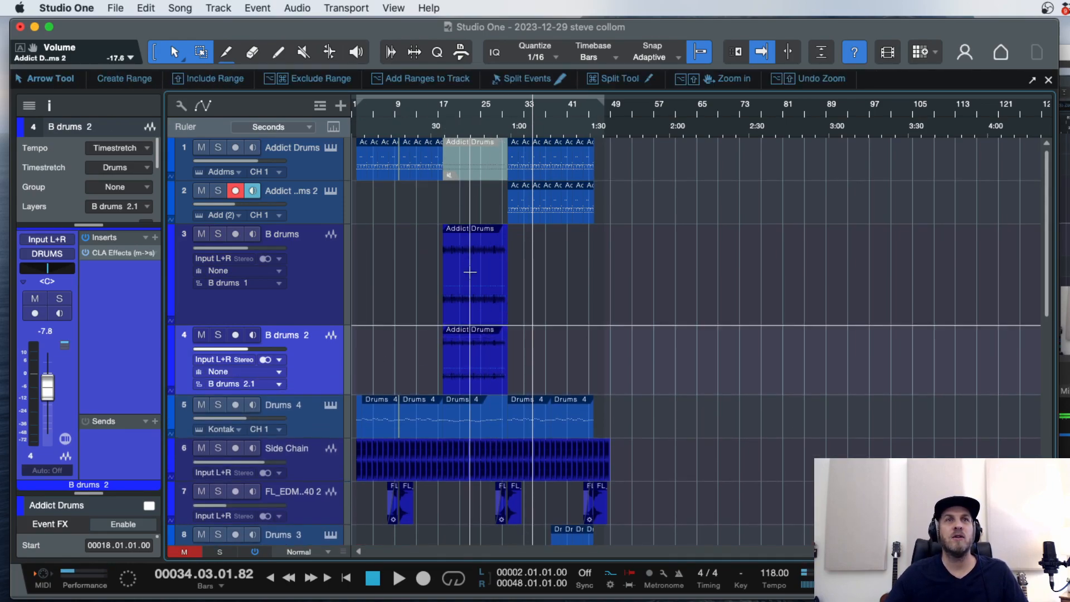
# Check which CLA Effects factory preset is active on the original B drums track and close the plug-in.
pyautogui.click(310, 294)
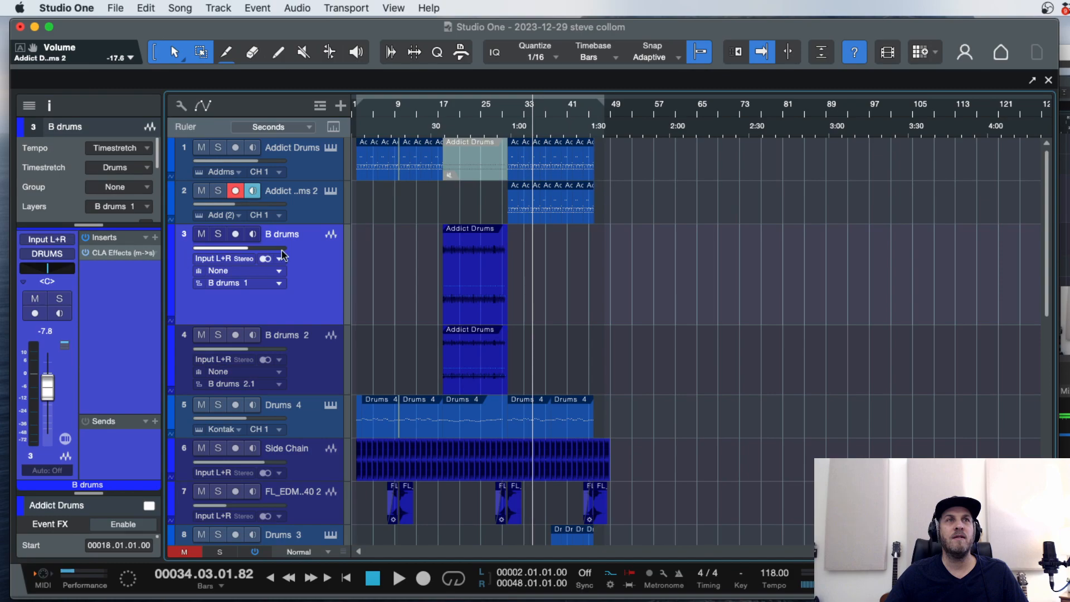
pyautogui.click(140, 256)
pyautogui.click(127, 256)
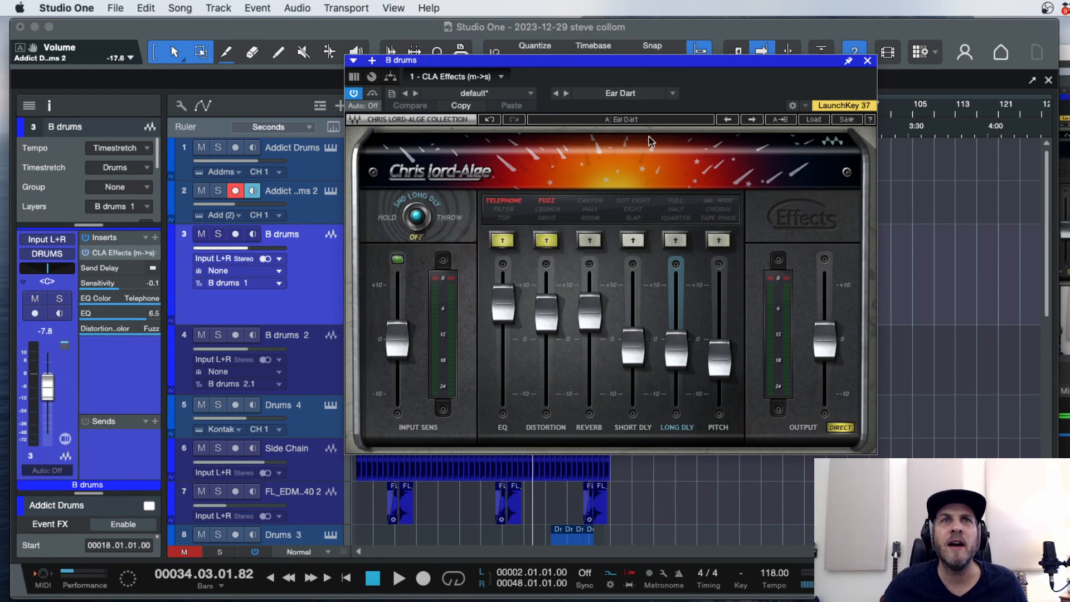
pyautogui.click(813, 119)
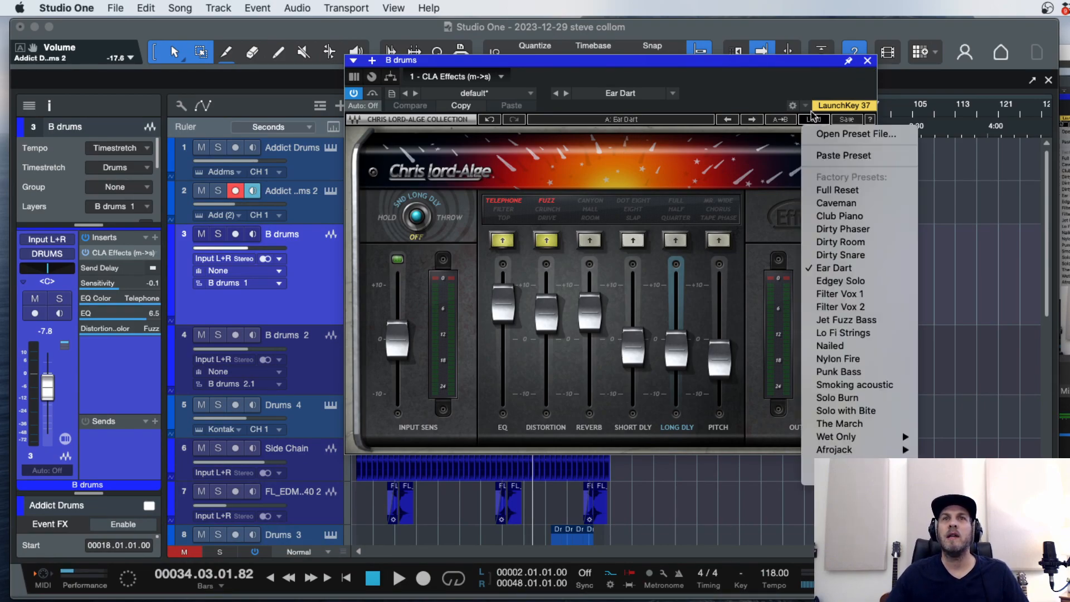
pyautogui.click(795, 83)
pyautogui.click(866, 61)
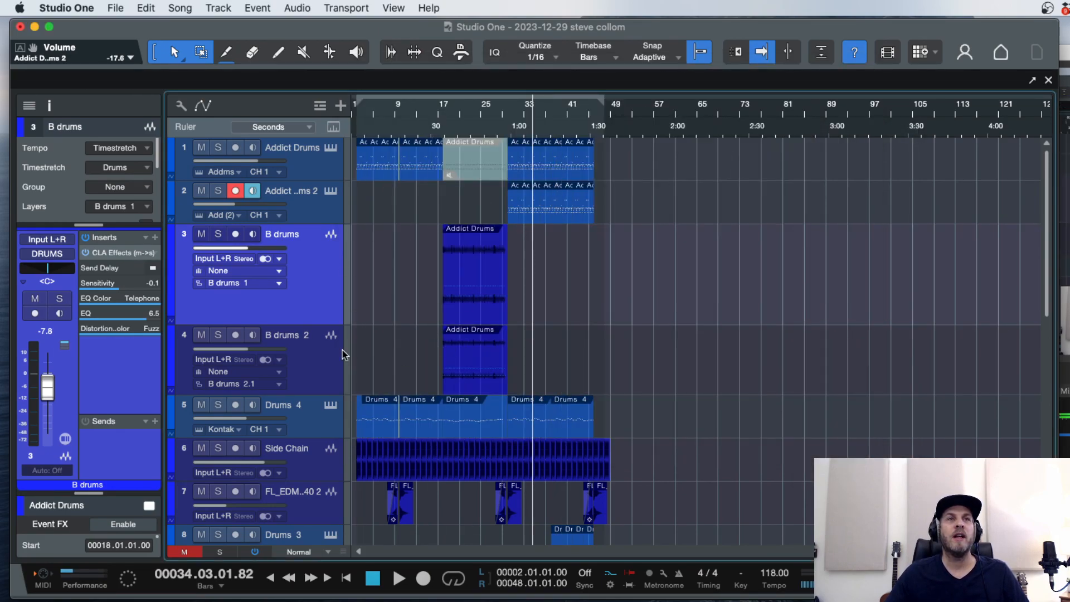
# Load the Edgey Solo factory preset in the B drums 2 track's CLA Effects and close the plug-in.
pyautogui.click(298, 371)
pyautogui.click(127, 256)
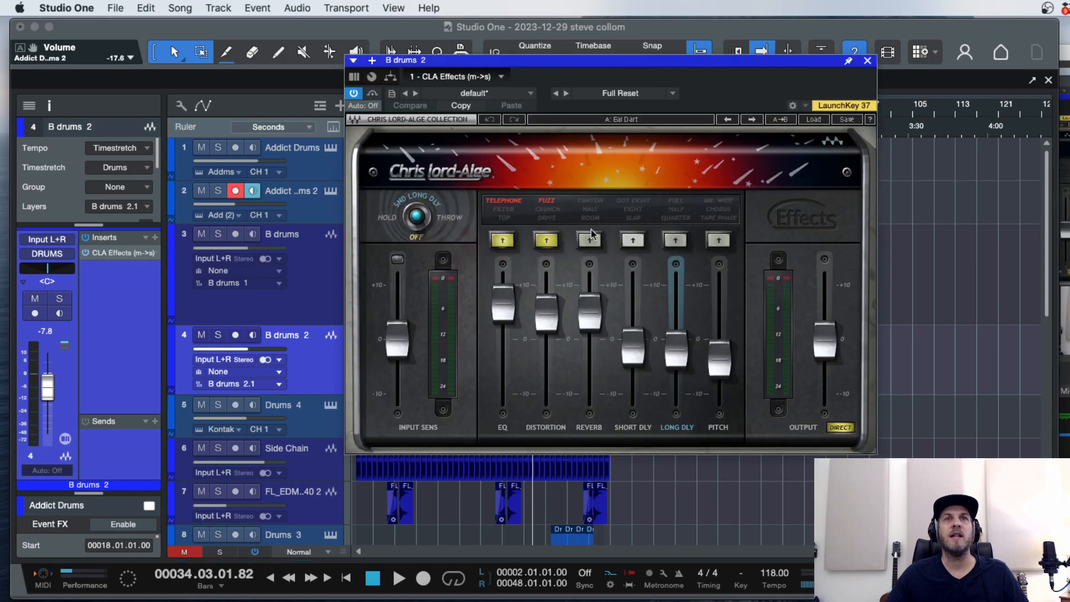
pyautogui.click(752, 120)
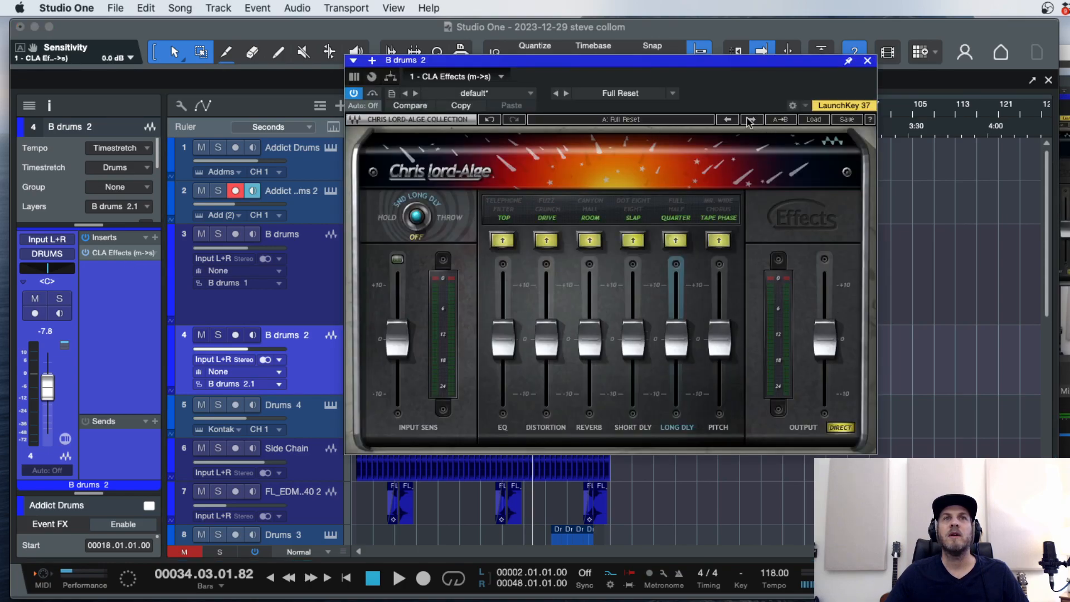
pyautogui.click(806, 121)
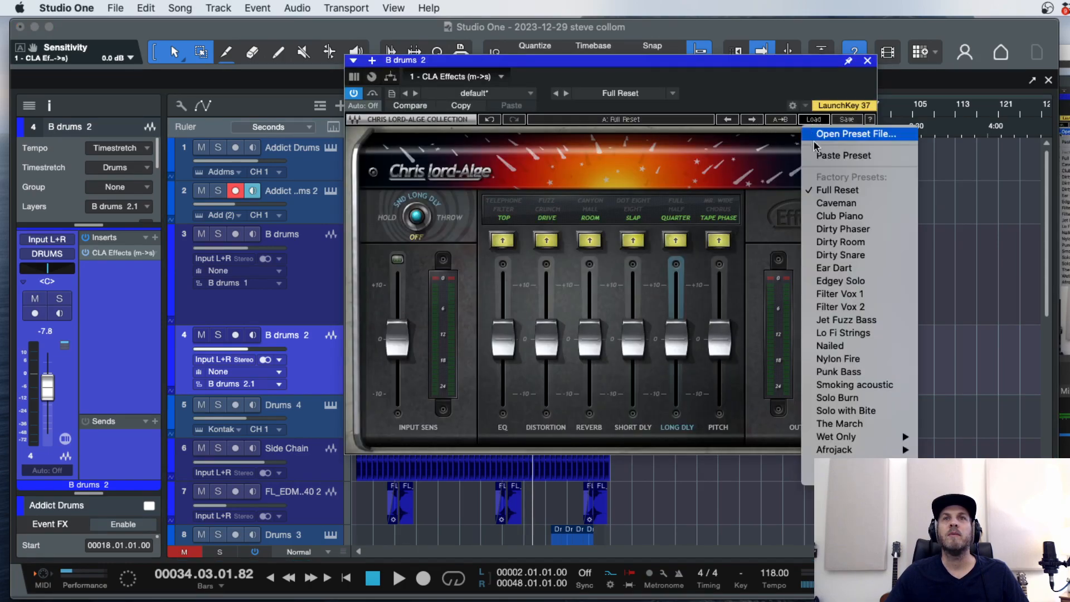
pyautogui.click(860, 286)
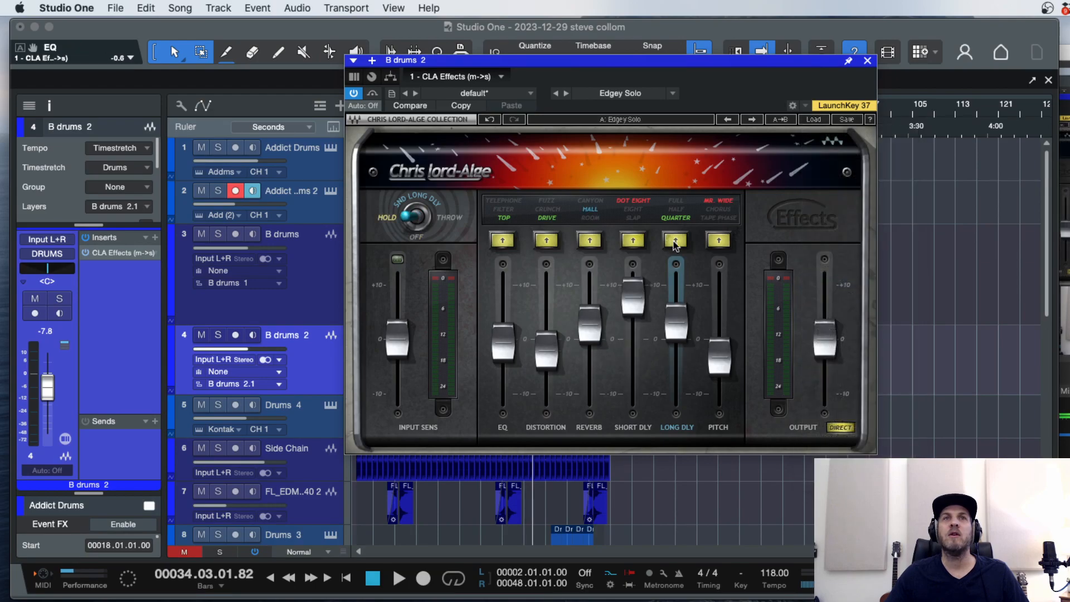
pyautogui.click(866, 62)
# Trim the B drums 2 part to start at bar 25 and play the song from around bar 18.
pyautogui.moveTo(480, 104); pyautogui.dragTo(502, 287)
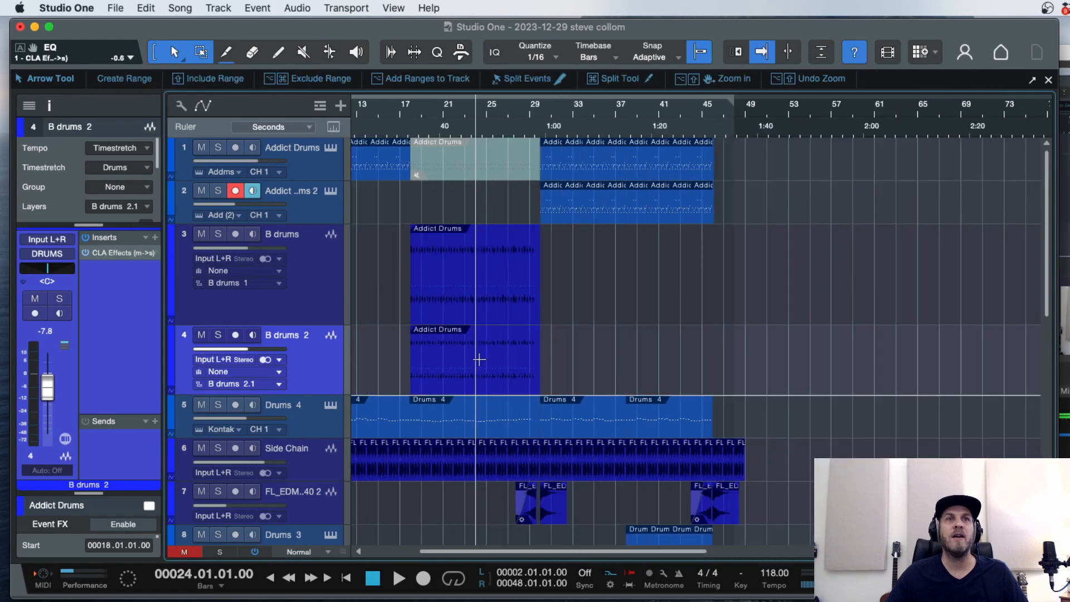
pyautogui.moveTo(411, 387); pyautogui.dragTo(498, 385)
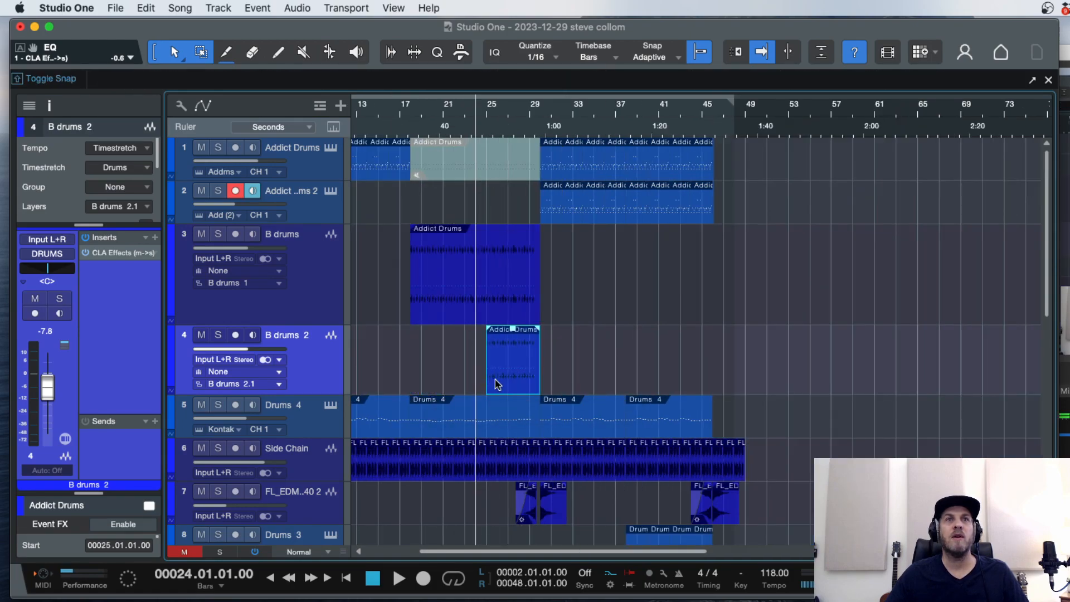
pyautogui.click(412, 104)
pyautogui.press('space')
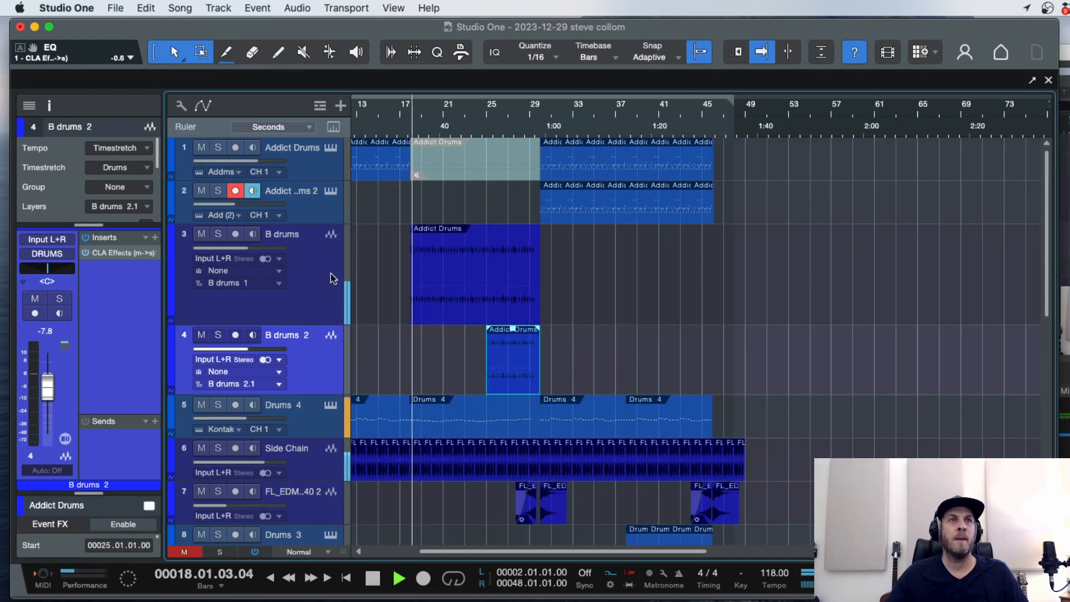
pyautogui.press('space')
pyautogui.press('space')
# Lower the Synth track's volume to -5.6 dB during playback and bring the B drums tracks back into view.
pyautogui.scroll(-10, 466, 375)
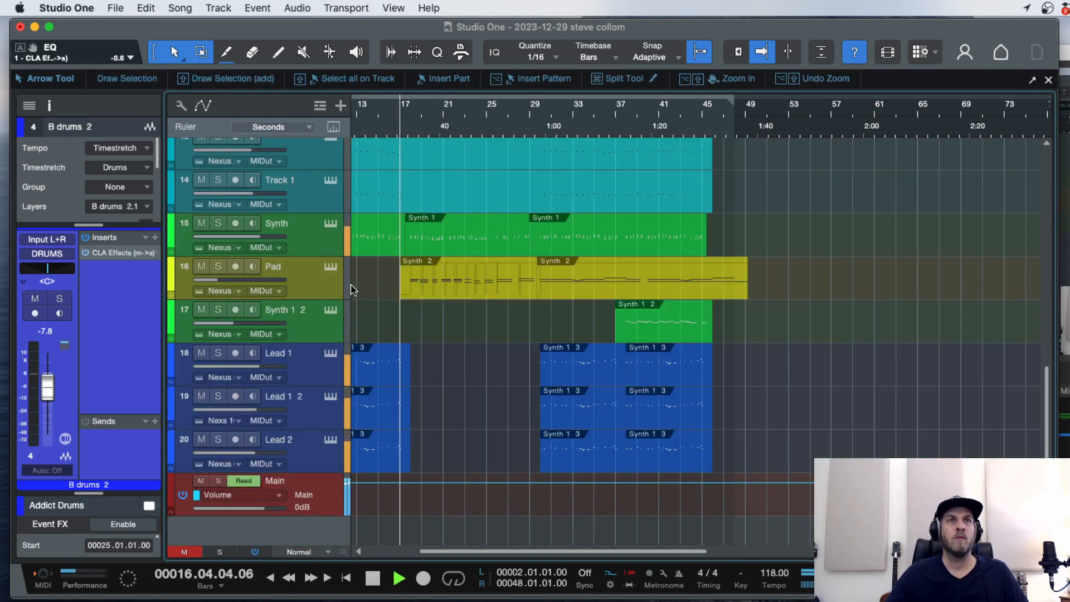
pyautogui.click(310, 240)
pyautogui.moveTo(254, 241); pyautogui.dragTo(246, 240)
pyautogui.scroll(10, 421, 271)
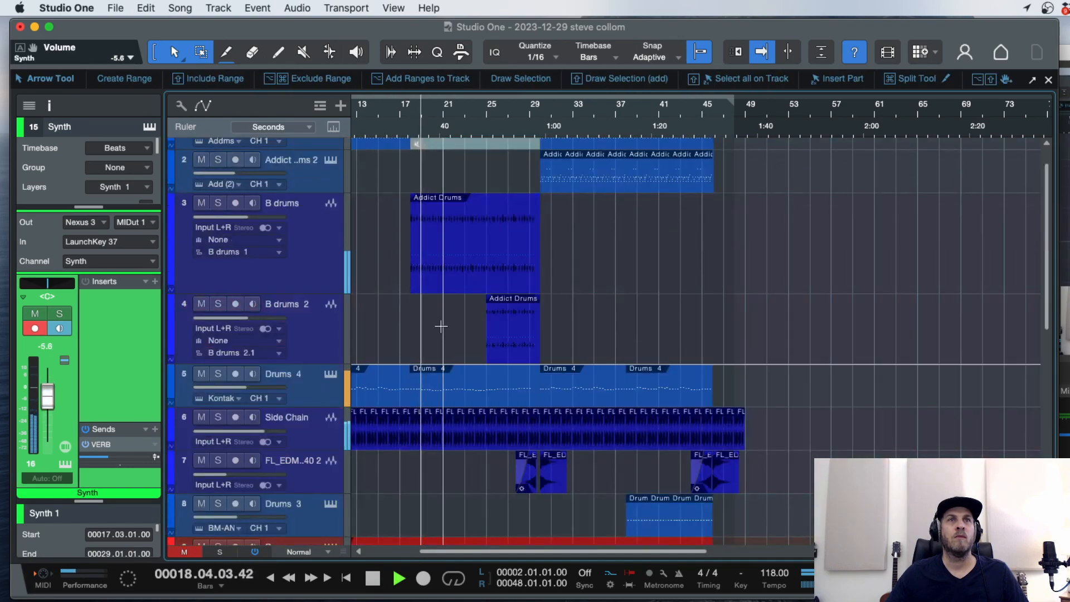
pyautogui.scroll(3, 447, 322)
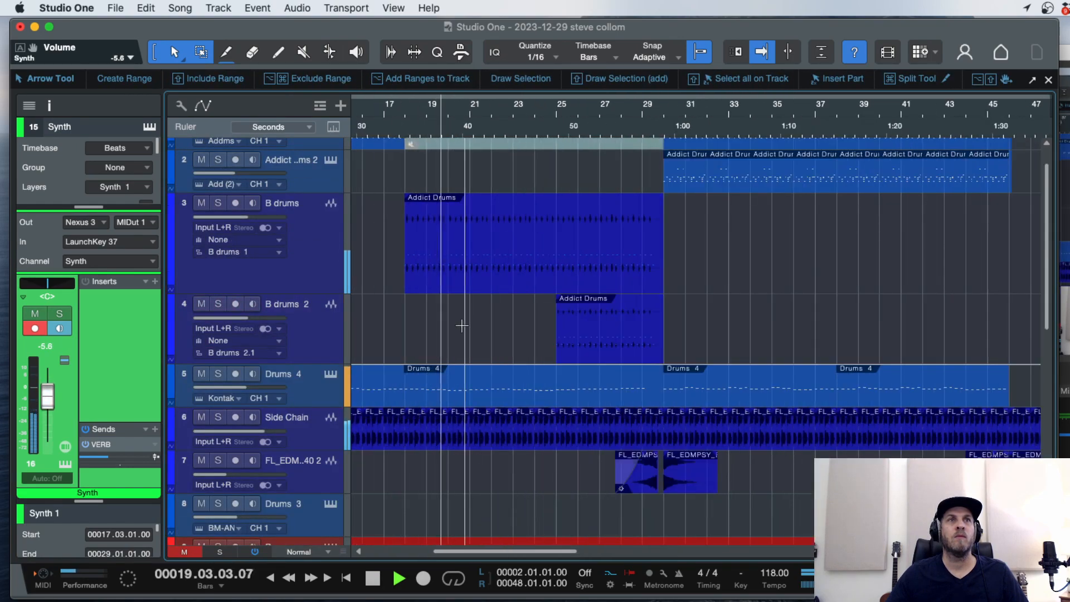
# Extend the B drums 2 part back to bar 23 and give it a fade-in about 4.5 bars long.
pyautogui.click(310, 269)
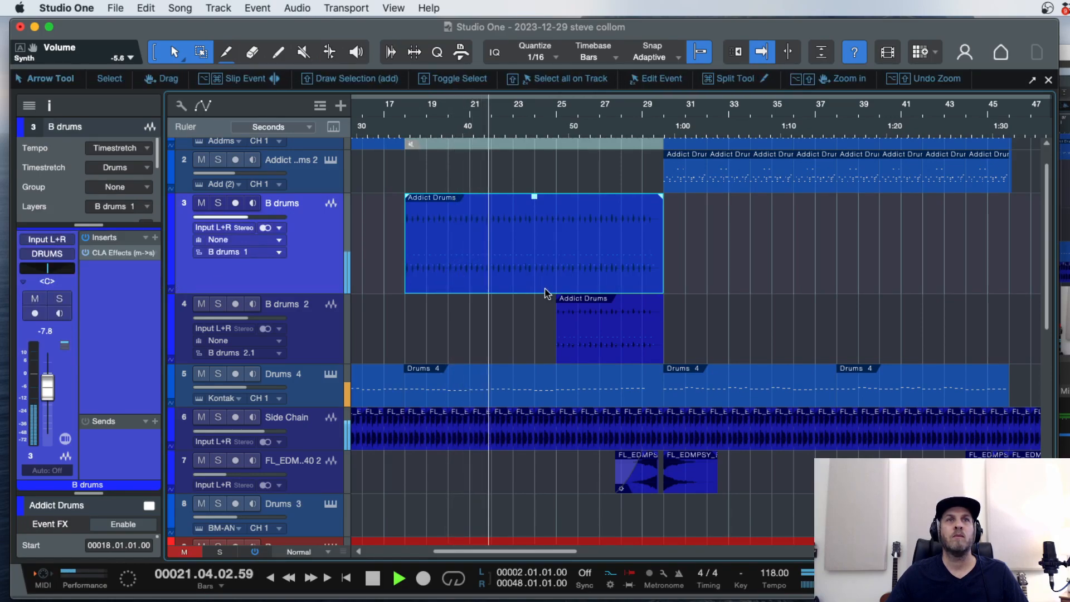
pyautogui.moveTo(559, 355); pyautogui.dragTo(513, 348)
pyautogui.moveTo(515, 300); pyautogui.dragTo(612, 298)
# Fade out the B drums part from about bar 23 to its end.
pyautogui.click(662, 209)
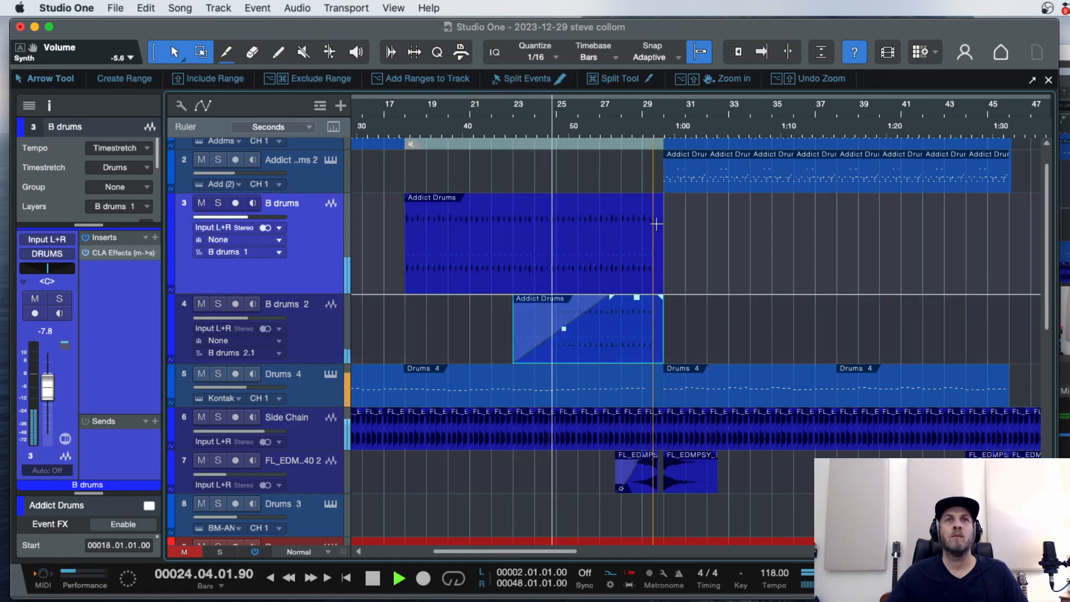
pyautogui.moveTo(661, 199); pyautogui.dragTo(510, 214)
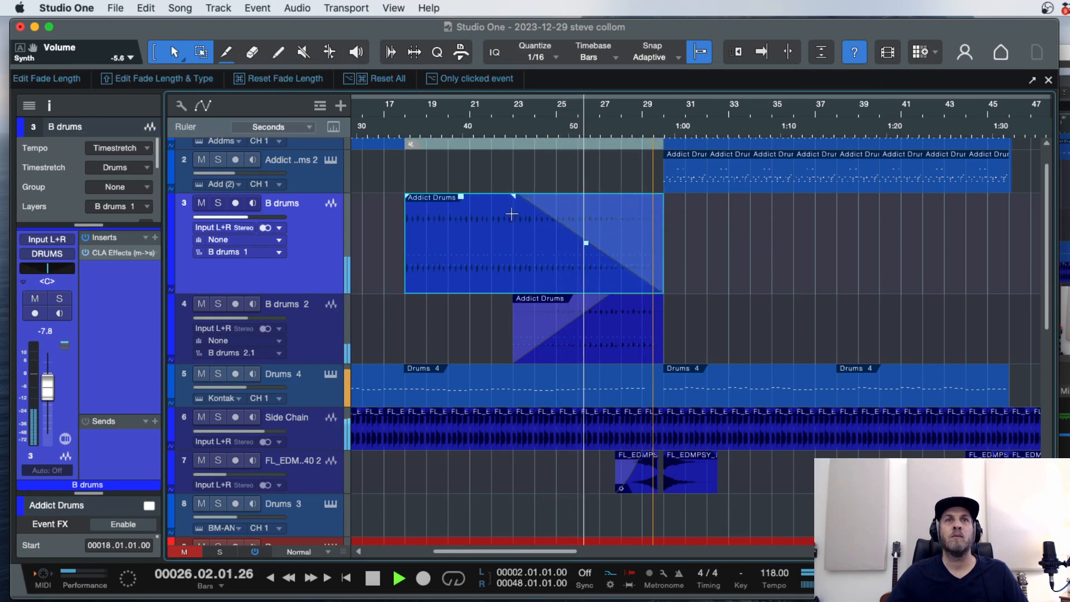
# Lengthen the B drums 2 part's fade-in across the whole part and trim its end to about halfway through bar 29.
pyautogui.click(602, 345)
pyautogui.moveTo(610, 299); pyautogui.dragTo(661, 302)
pyautogui.press('e')
pyautogui.moveTo(681, 357); pyautogui.dragTo(651, 359)
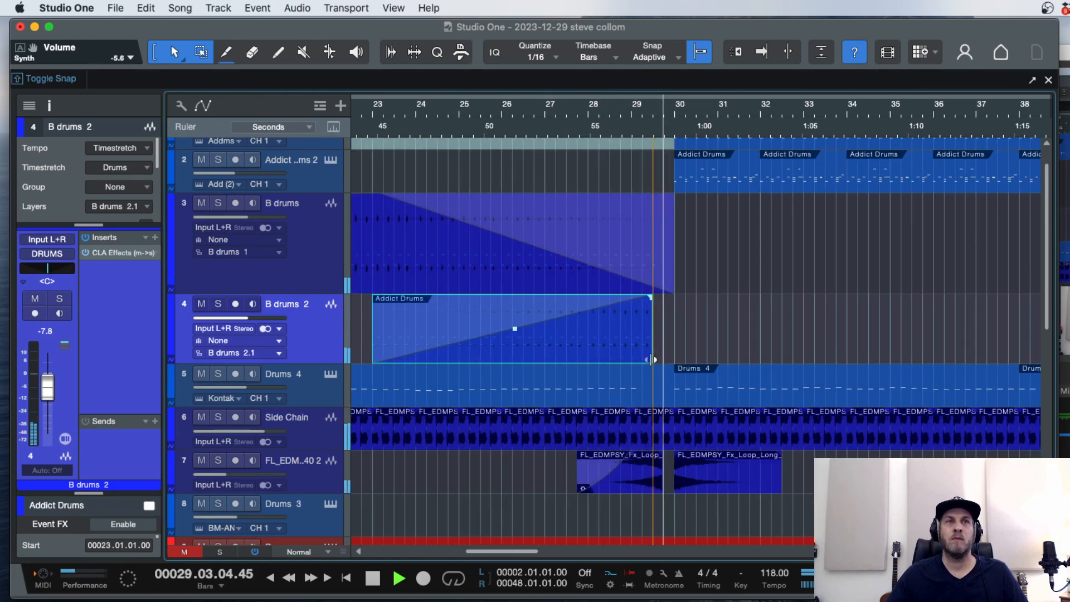
# Reduce all tracks to the Small height for an overview of the arrangement.
pyautogui.press('w')
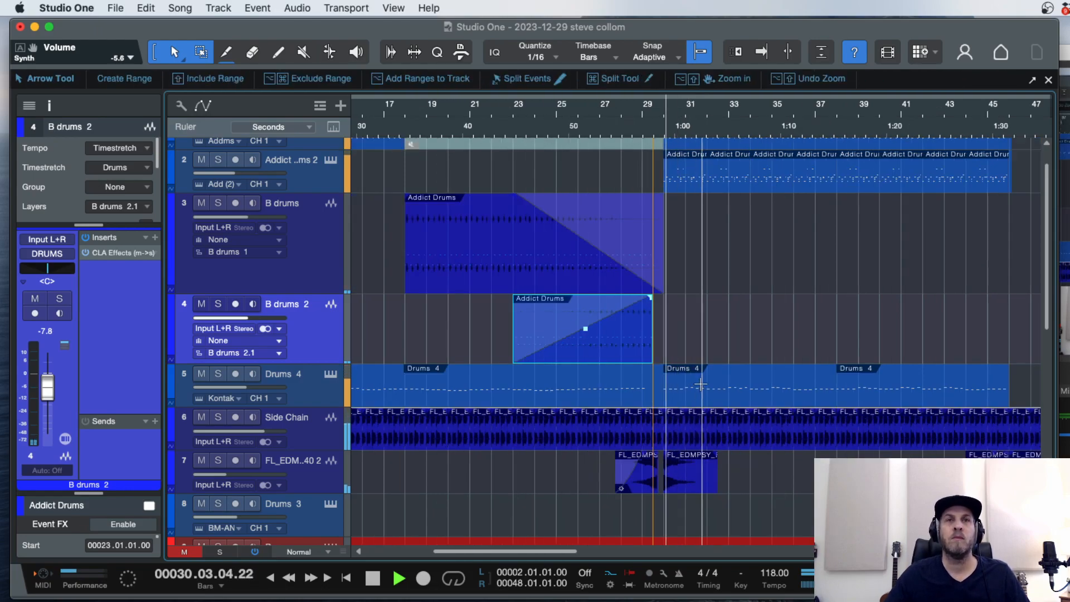
pyautogui.press('w')
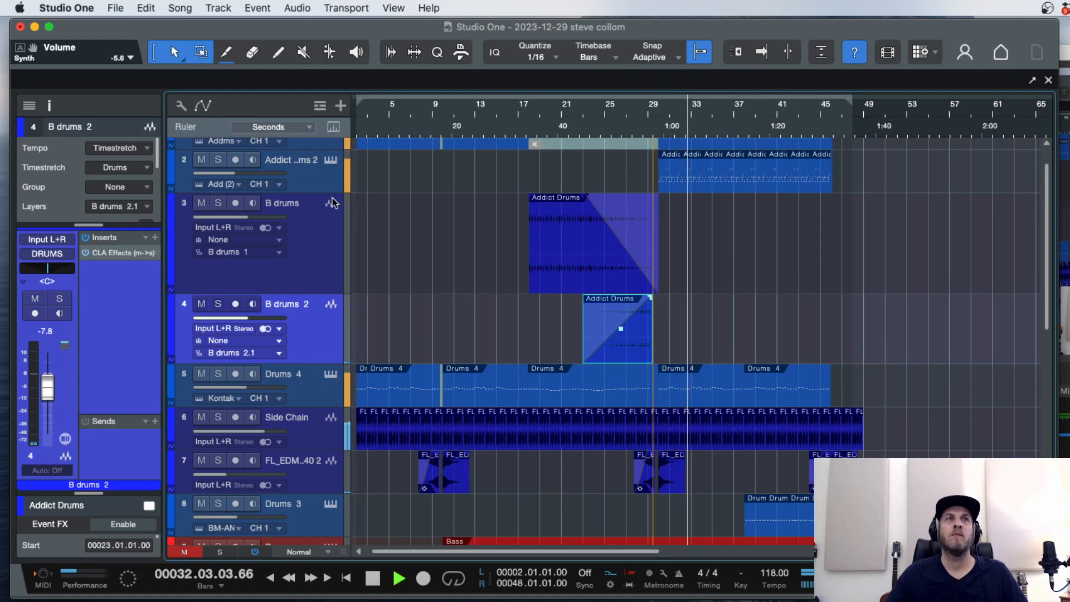
pyautogui.moveTo(326, 191); pyautogui.dragTo(326, 268)
pyautogui.click(218, 160)
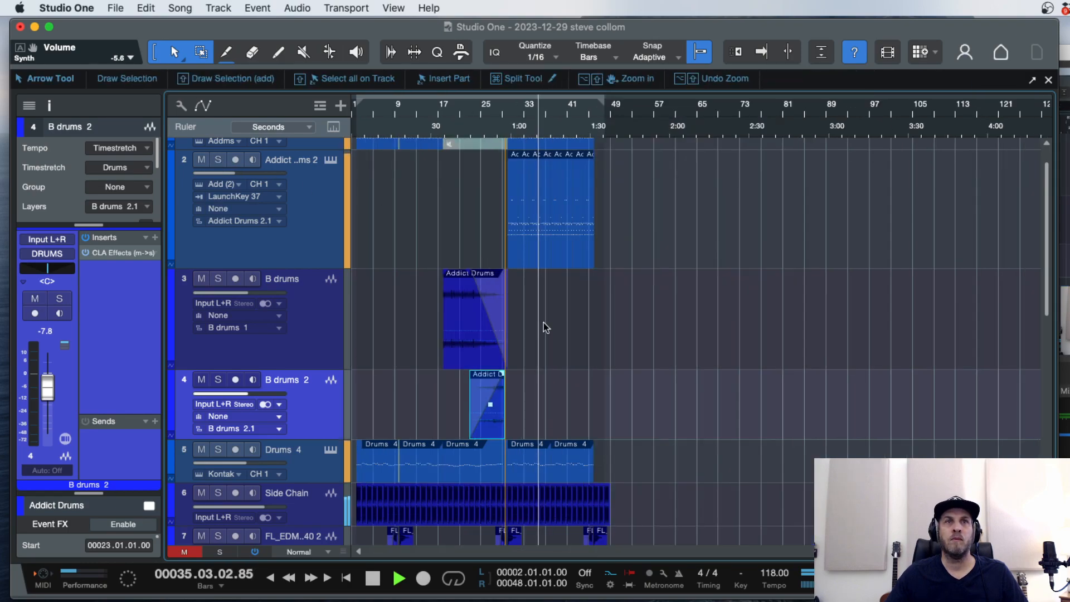
pyautogui.hotkey('shift', 'f')
# Try a copy of the B drums part at bar 38 on its own track and remove the copy.
pyautogui.moveTo(460, 218); pyautogui.dragTo(708, 221)
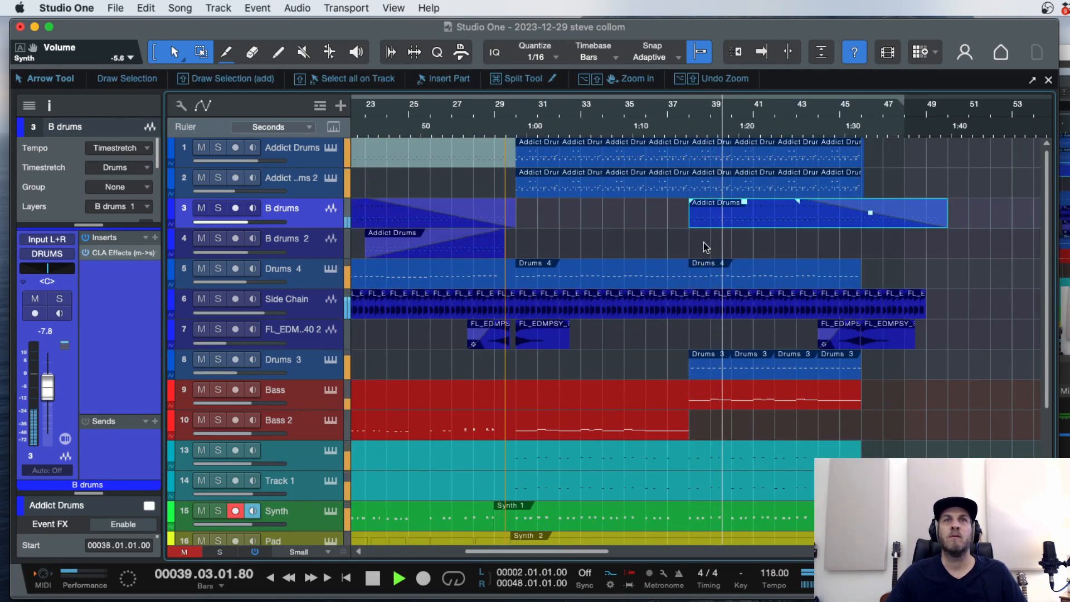
pyautogui.press('Delete')
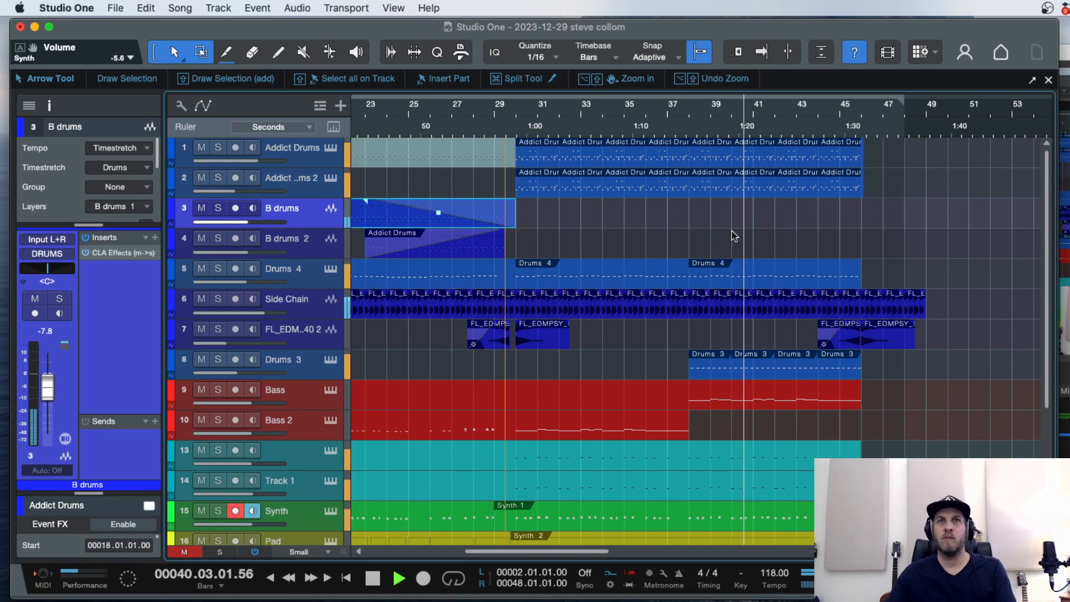
# Try a copy of the Drums 4 part from bar 38 on the B drums track and play it back.
pyautogui.click(722, 279)
pyautogui.moveTo(722, 279); pyautogui.dragTo(724, 224)
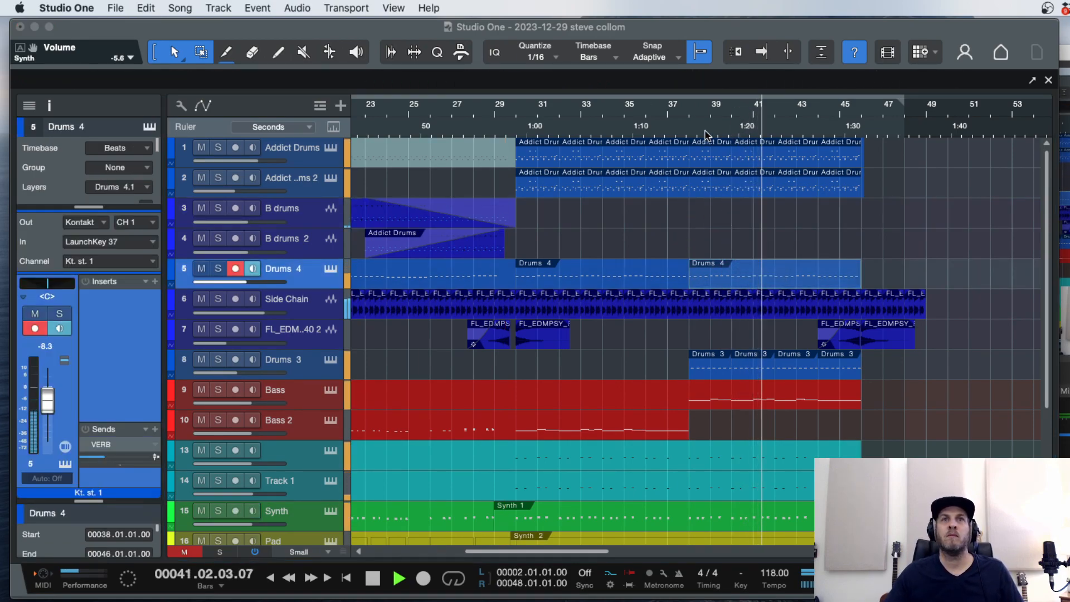
pyautogui.press('s')
pyautogui.press('space')
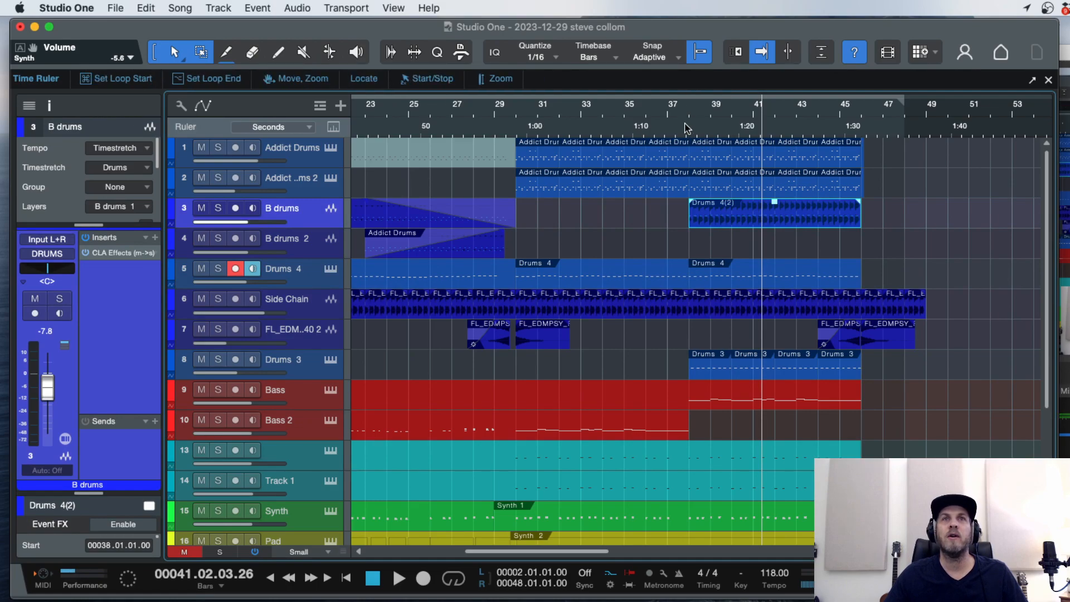
pyautogui.doubleClick(687, 128)
pyautogui.press('e')
pyautogui.moveTo(868, 207); pyautogui.dragTo(867, 206)
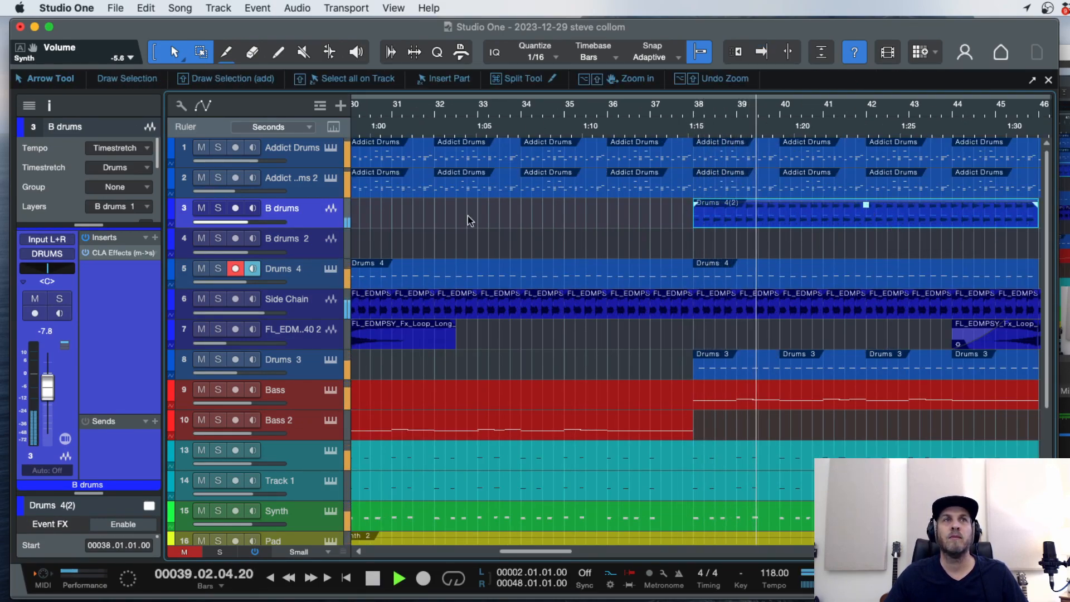
# Compare the copied Drums 4 part soloed and in the full mix, and undo the copy.
pyautogui.click(217, 209)
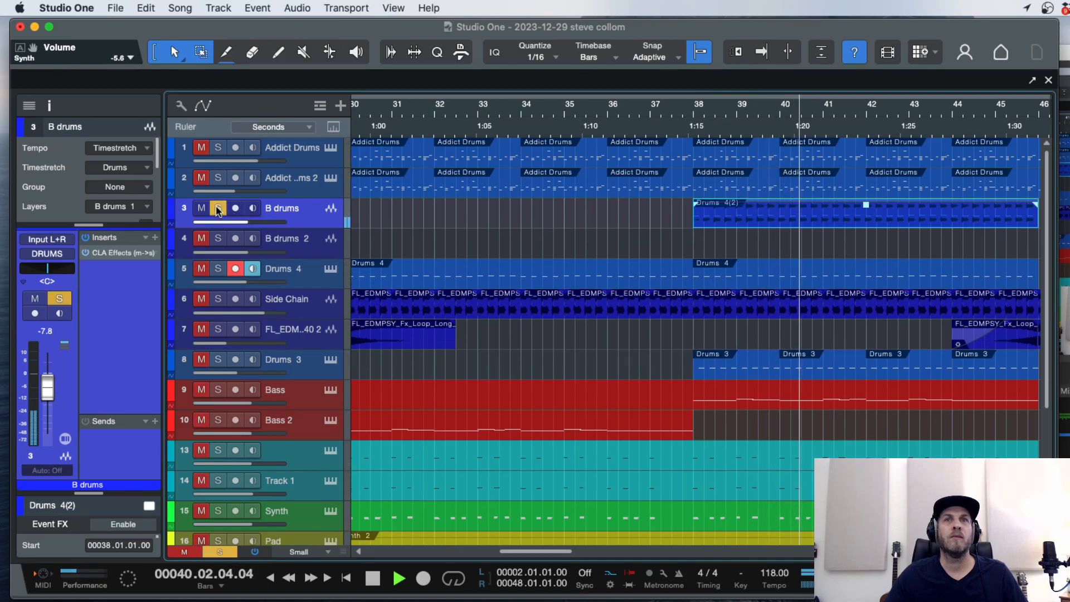
pyautogui.click(217, 209)
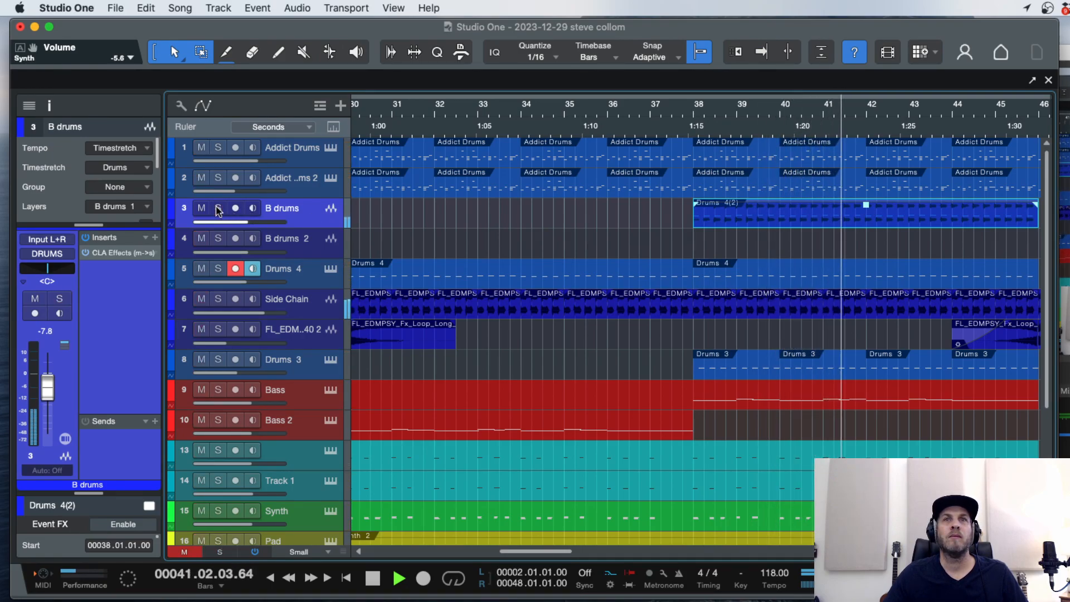
pyautogui.press('w')
pyautogui.press('w')
pyautogui.press('space')
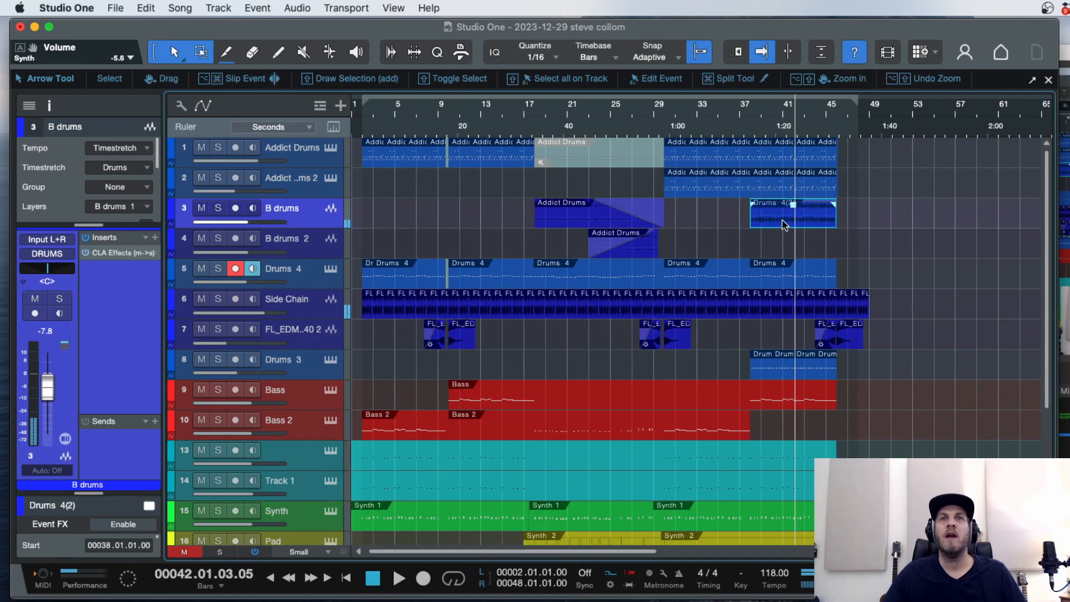
pyautogui.press('super+z')
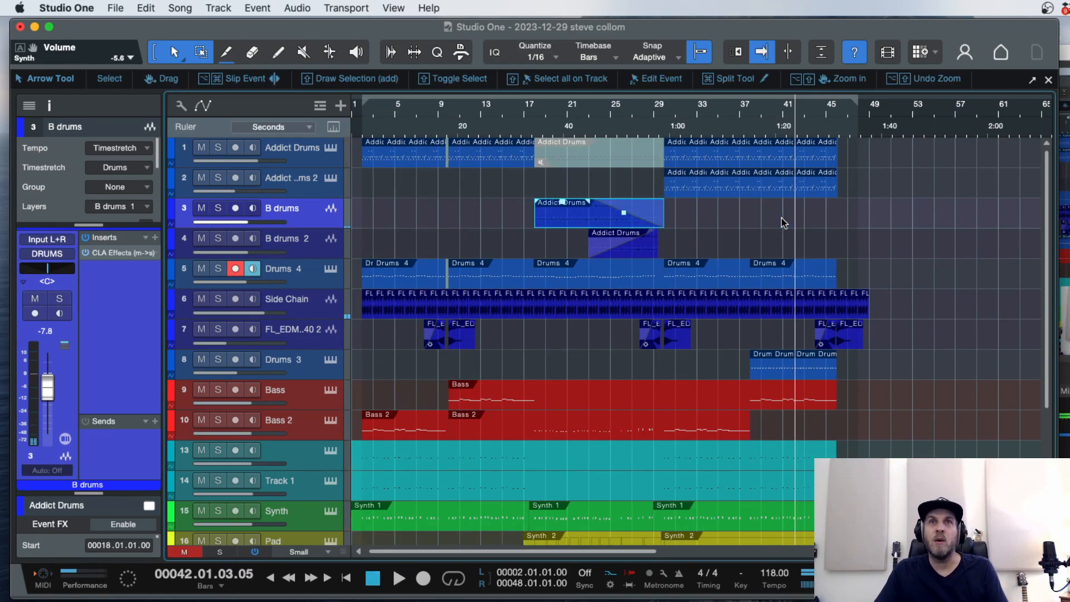
# Copy the Drums 3 part at bar 38 onto the B drums track with three duplicates up to bar 46, and play the section.
pyautogui.click(786, 371)
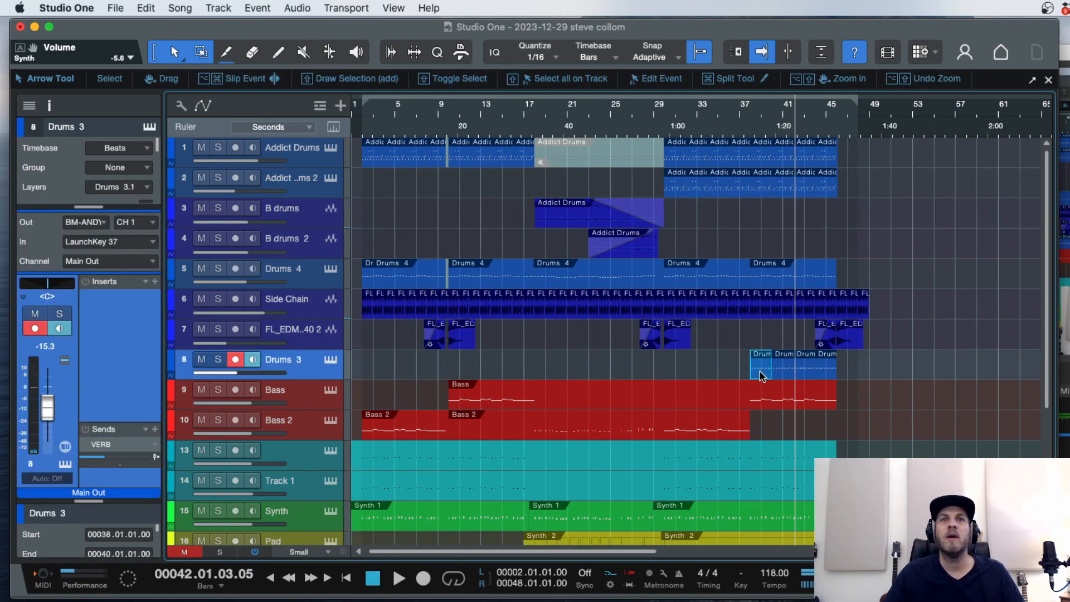
pyautogui.moveTo(761, 377); pyautogui.dragTo(758, 226)
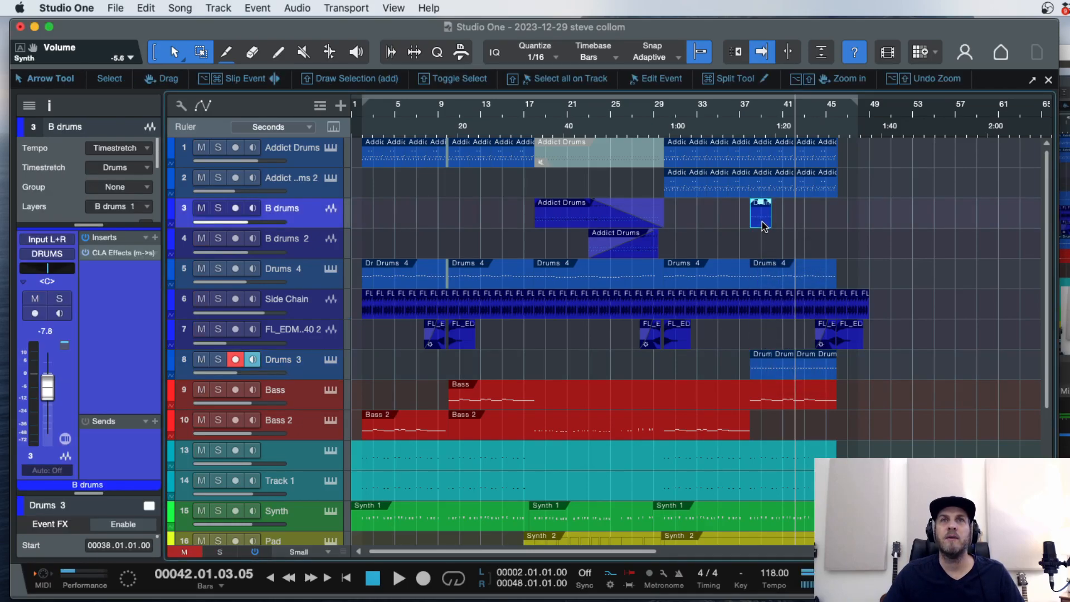
pyautogui.press('d')
pyautogui.press('d')
pyautogui.press('d')
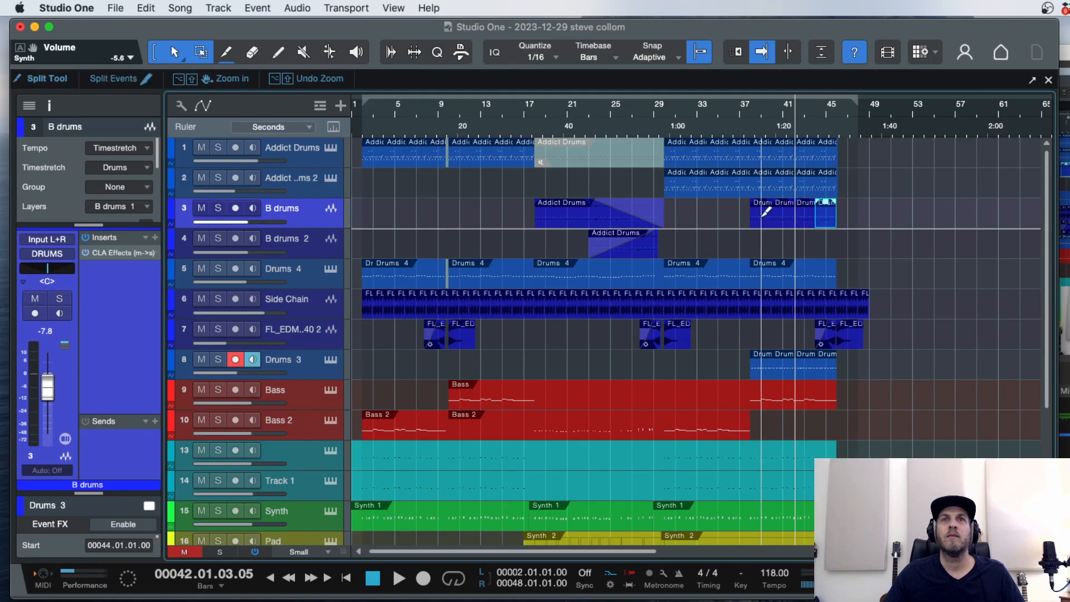
pyautogui.press('space')
pyautogui.press('e')
pyautogui.press('e')
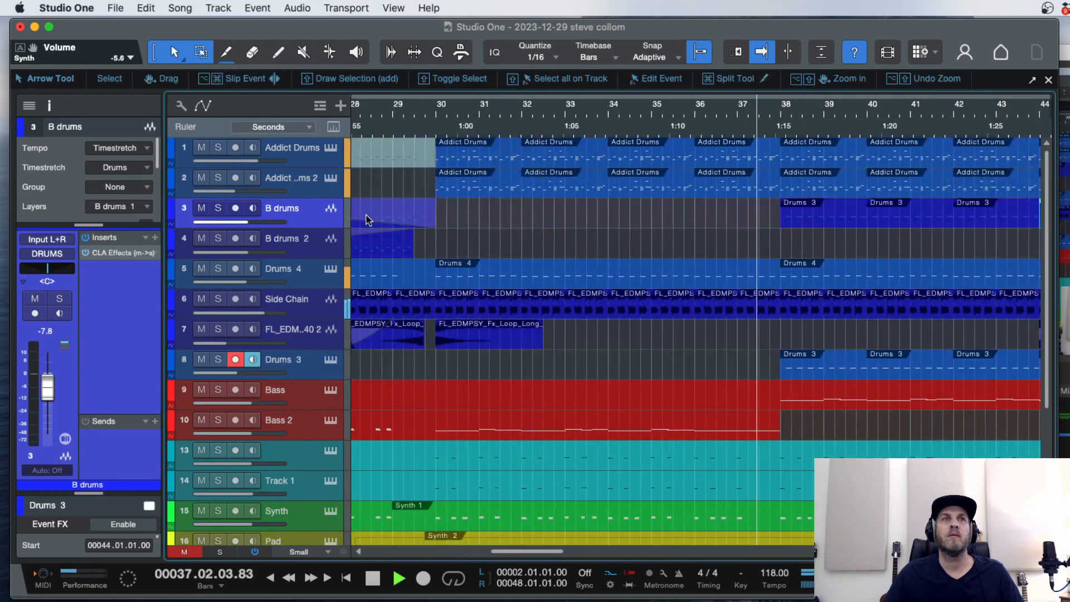
pyautogui.press('w')
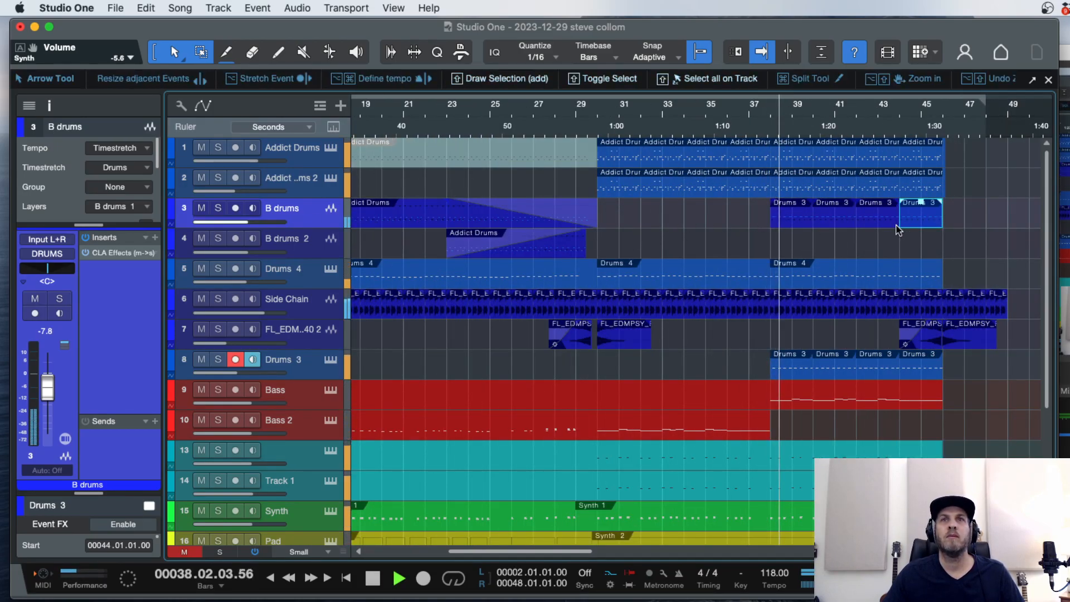
# Bounce the four Drums 3 copies on the B drums track into one event and play it back from just before bar 38.
pyautogui.moveTo(764, 368); pyautogui.dragTo(896, 226)
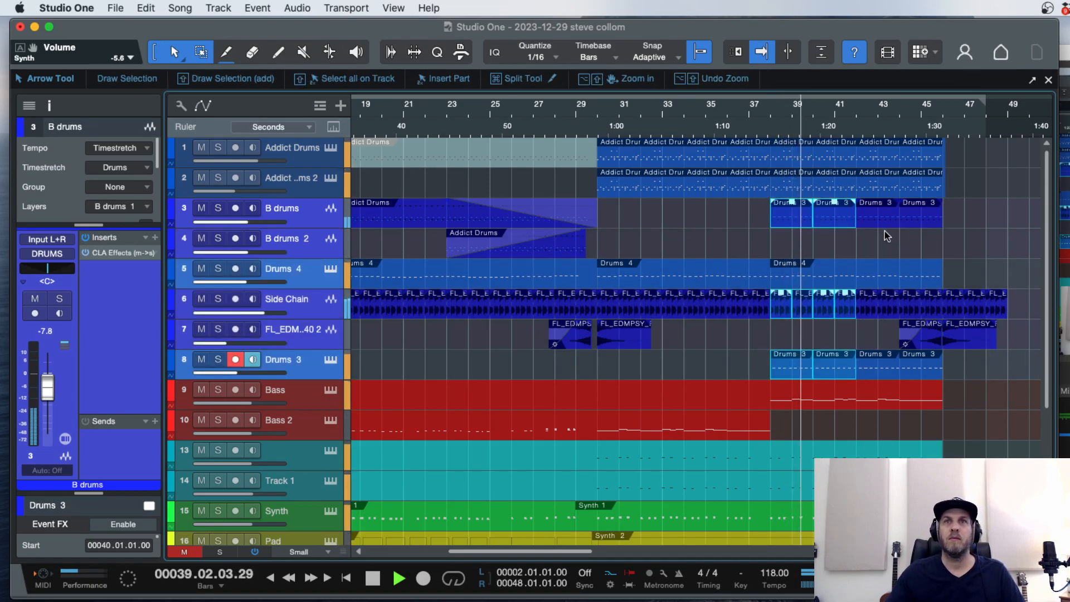
pyautogui.click(787, 223)
pyautogui.keyDown('shift'); pyautogui.click(845, 220); pyautogui.keyUp('shift')
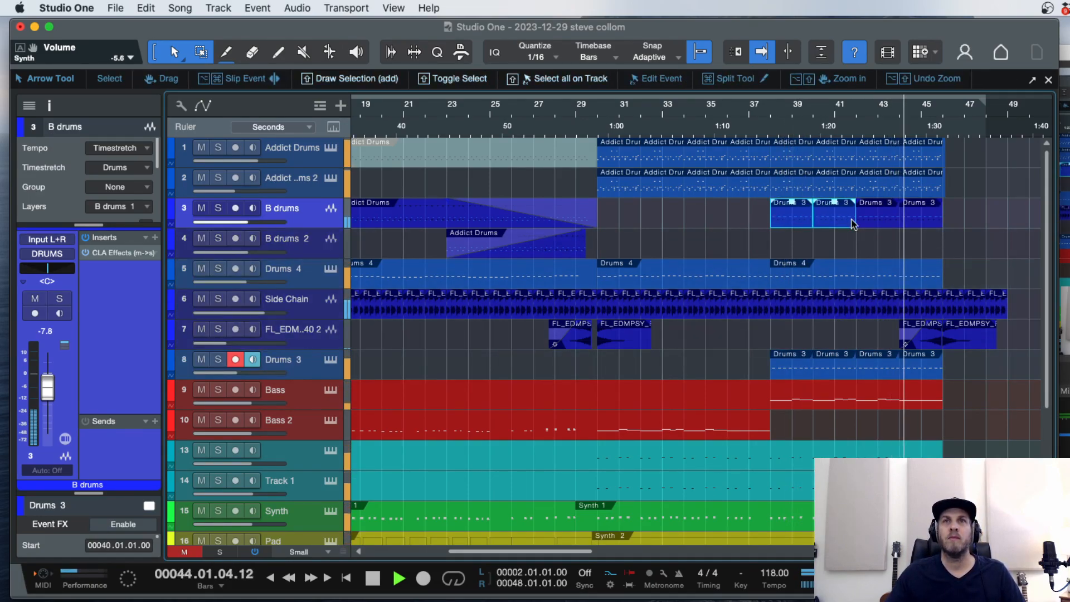
pyautogui.keyDown('shift'); pyautogui.click(880, 221); pyautogui.keyUp('shift')
pyautogui.keyDown('shift'); pyautogui.click(919, 222); pyautogui.keyUp('shift')
pyautogui.press('super+b')
pyautogui.moveTo(852, 208); pyautogui.dragTo(856, 215)
pyautogui.doubleClick(765, 130)
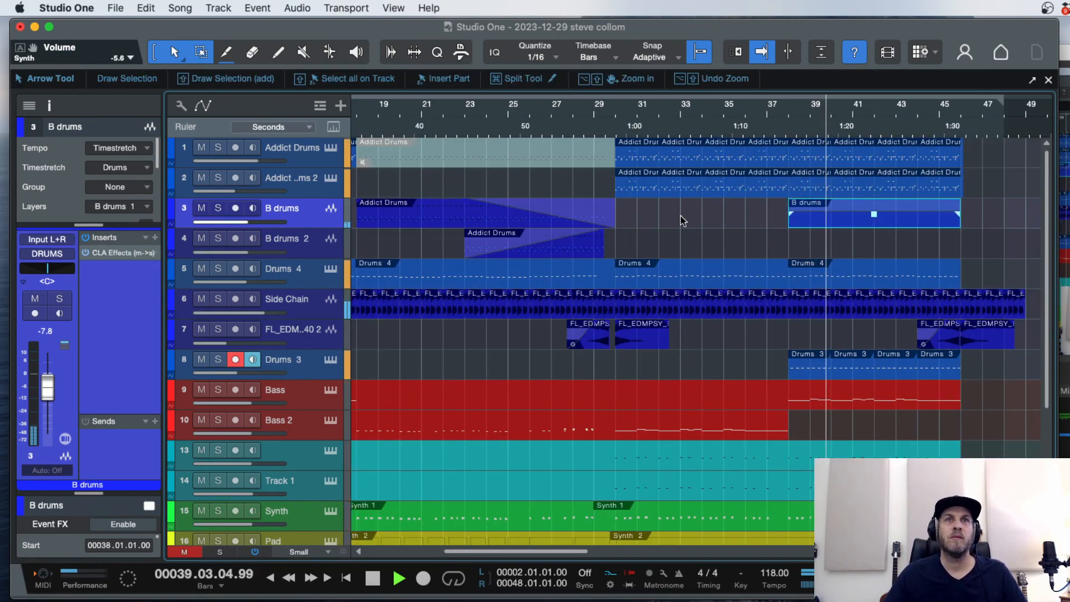
pyautogui.press('w')
pyautogui.press('space')
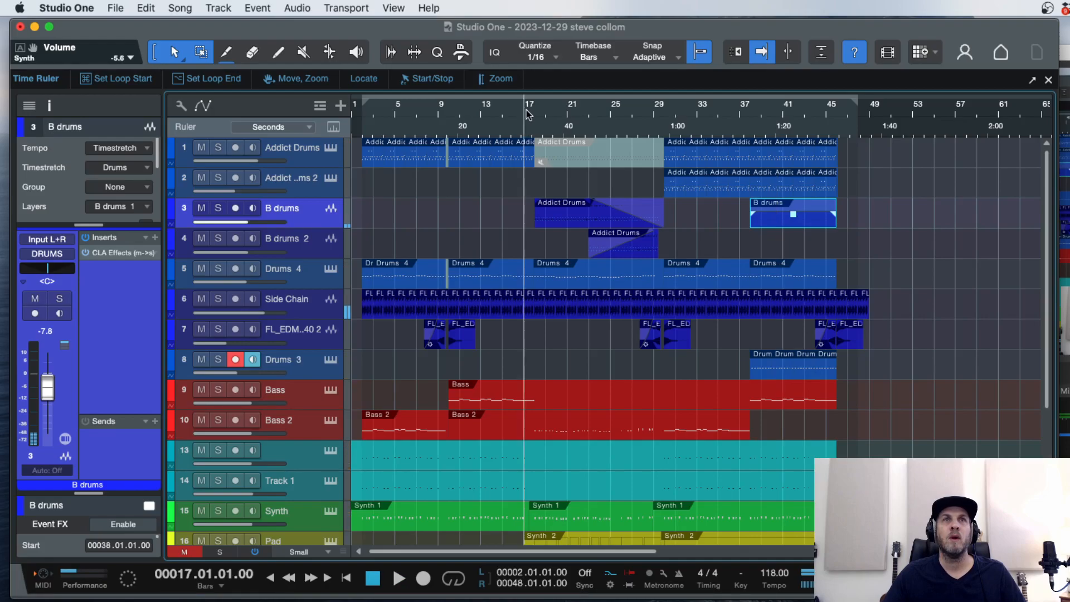
pyautogui.press('w')
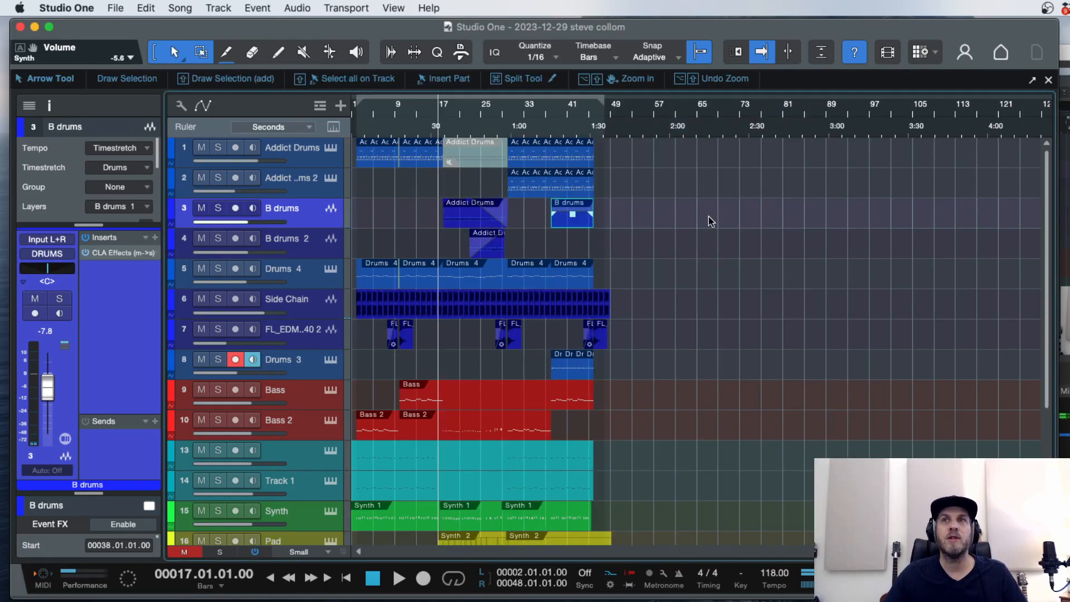
pyautogui.press('e')
pyautogui.press('e')
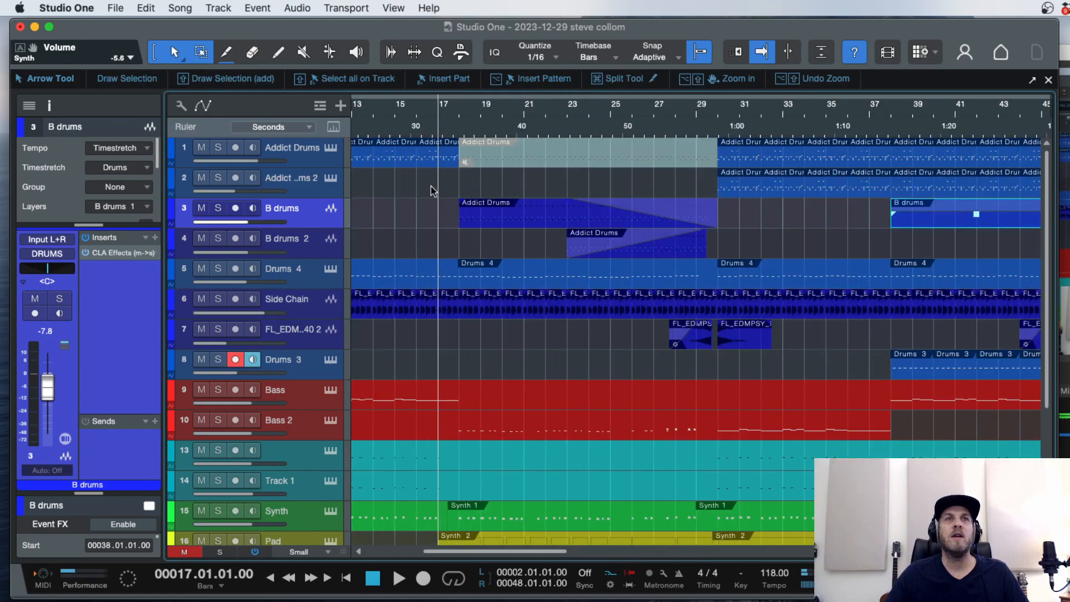
pyautogui.press('w')
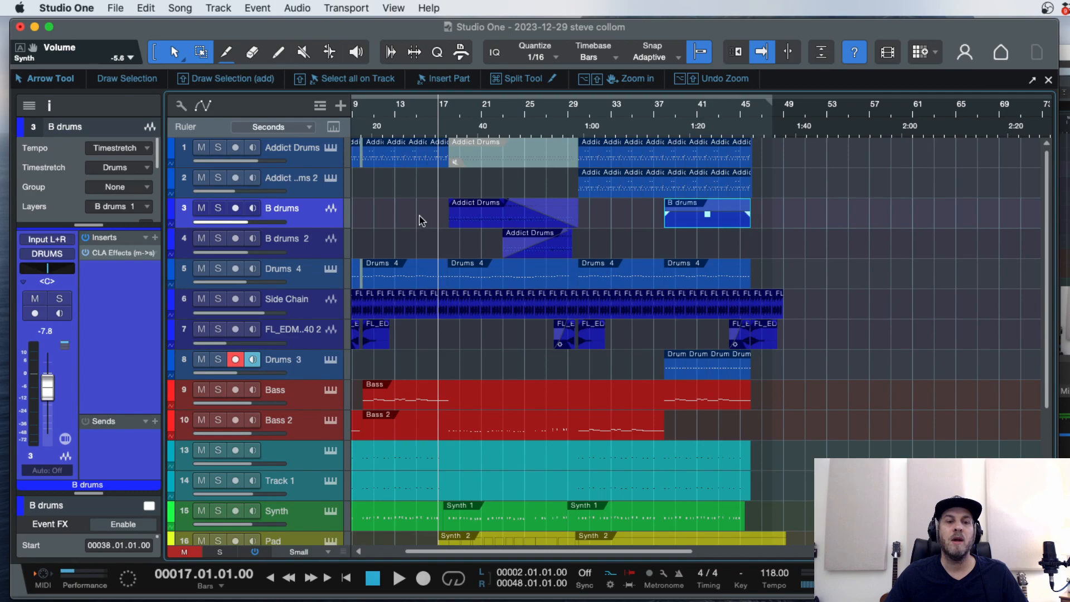
pyautogui.hscroll(-3, 422, 221)
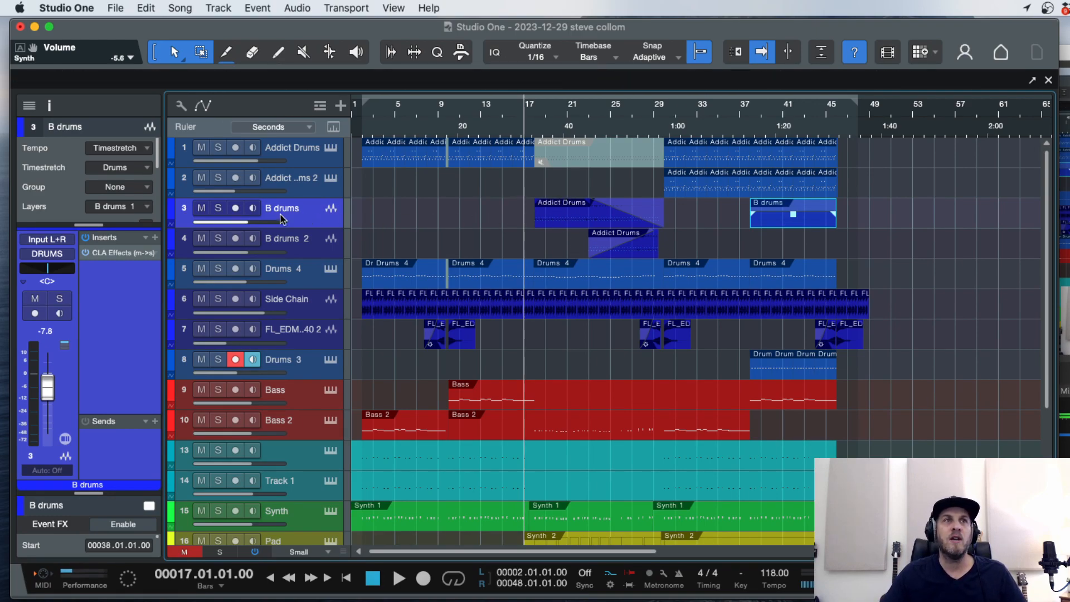
# Add H-EQ (s) ahead of CLA Effects on the B drums track with its high-pass frequency at 113 Hz.
pyautogui.click(156, 241)
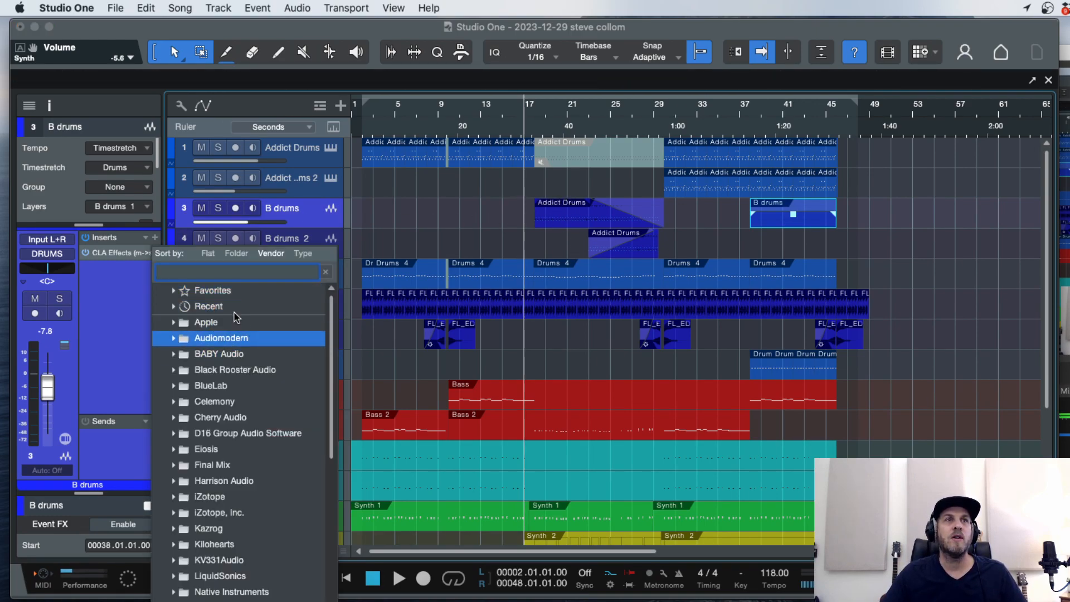
pyautogui.click(171, 291)
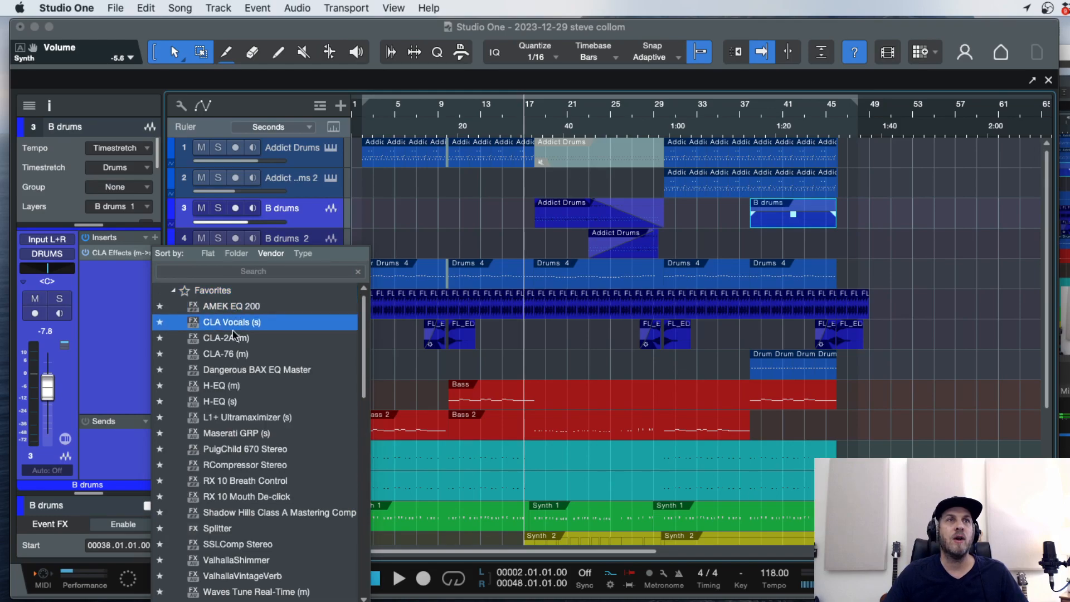
pyautogui.click(221, 402)
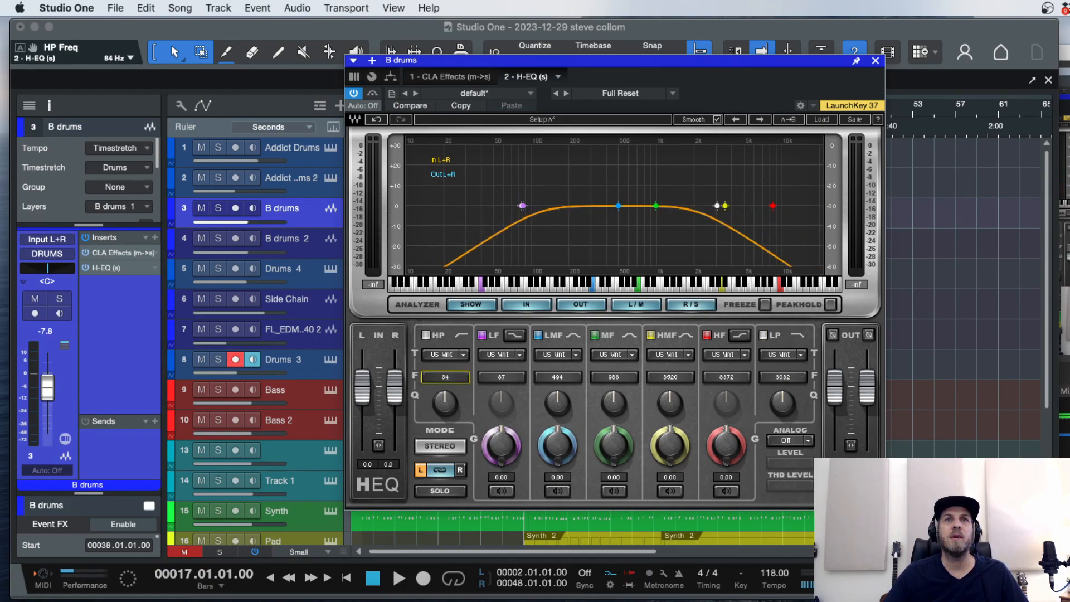
pyautogui.click(875, 61)
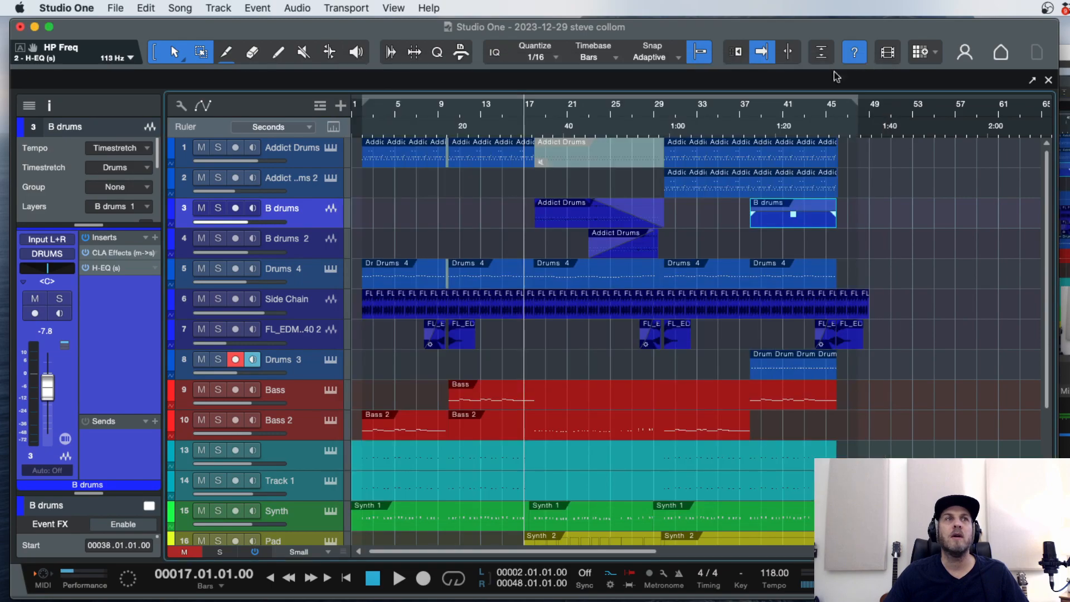
pyautogui.moveTo(107, 263); pyautogui.dragTo(108, 251)
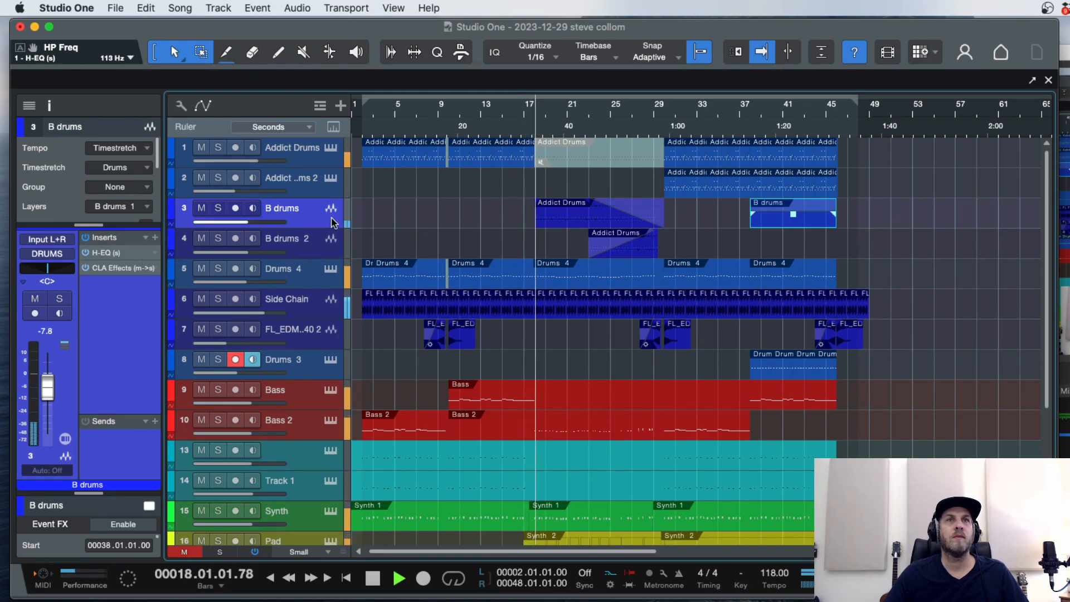
# With B drums soloed and playing, set its H-EQ low-pass frequency to 2194 Hz and compare the high-pass filter off and on.
pyautogui.click(218, 208)
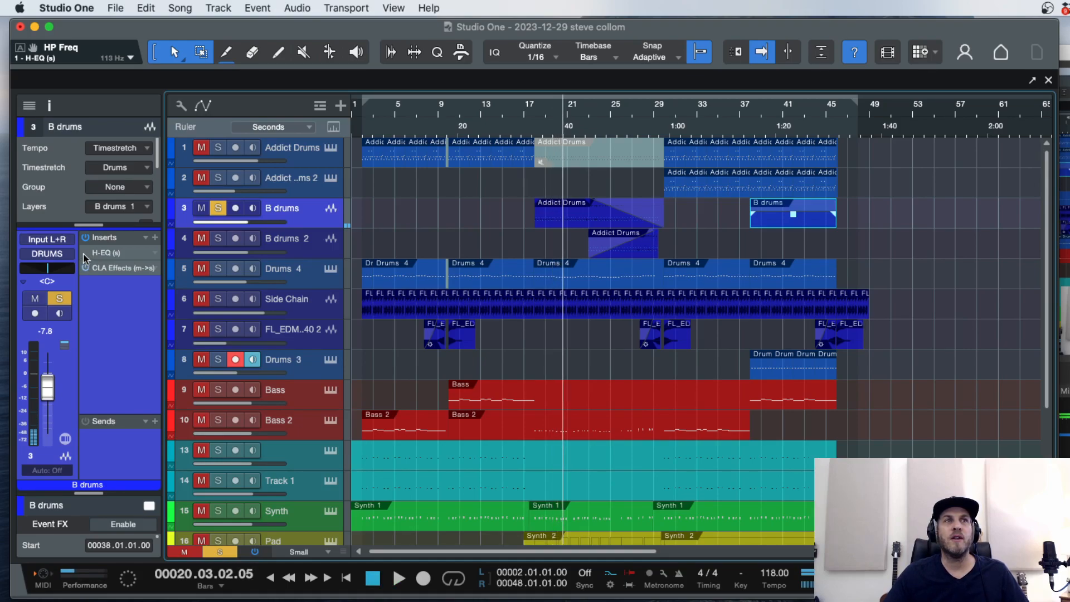
pyautogui.doubleClick(113, 256)
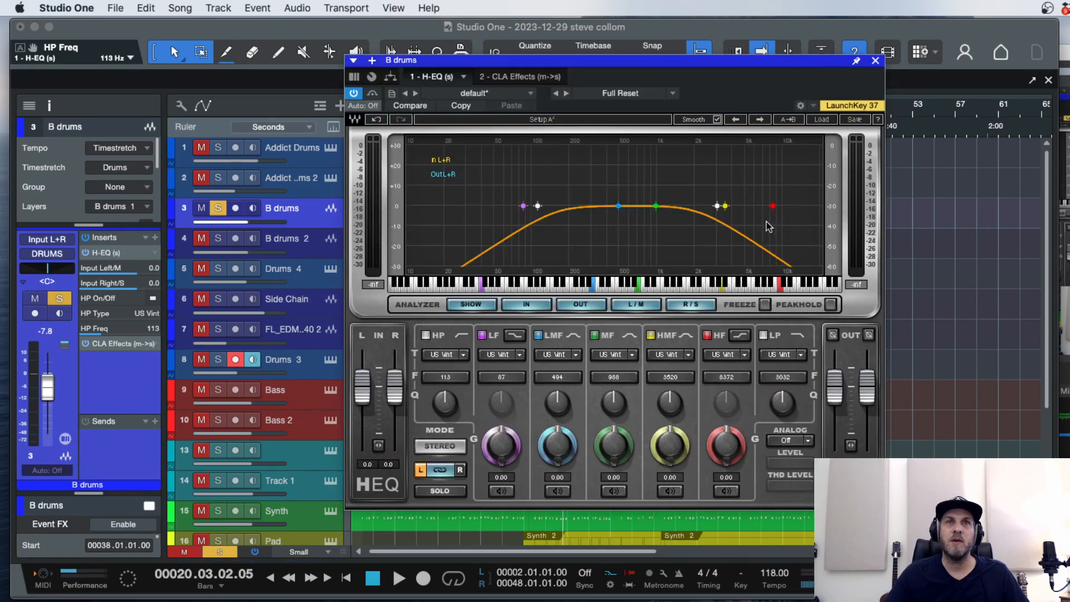
pyautogui.press('space')
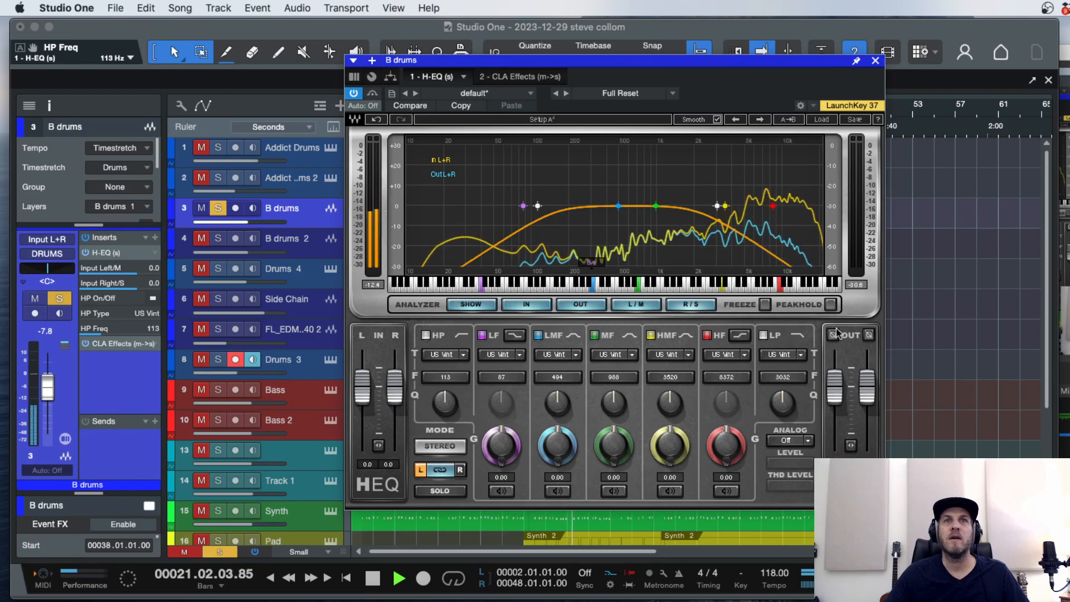
pyautogui.click(764, 335)
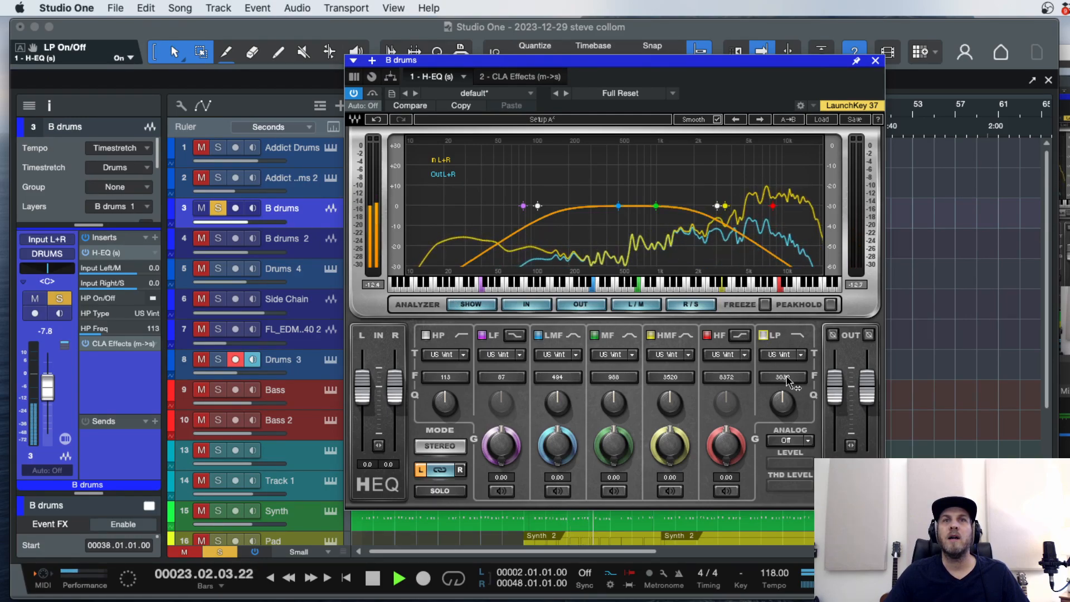
pyautogui.moveTo(782, 377); pyautogui.dragTo(782, 392)
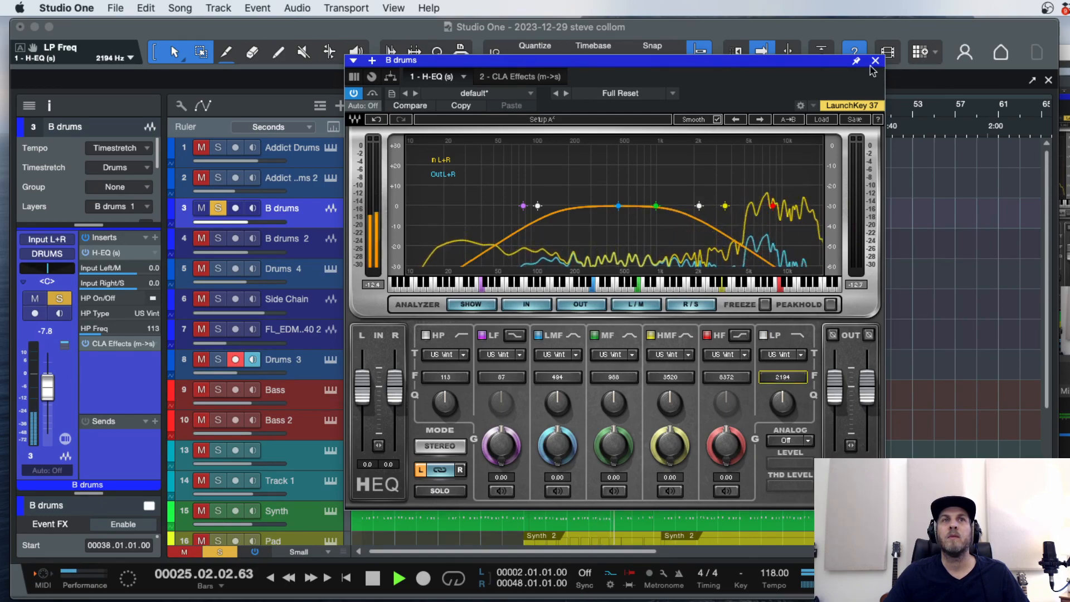
pyautogui.click(426, 336)
pyautogui.click(426, 336)
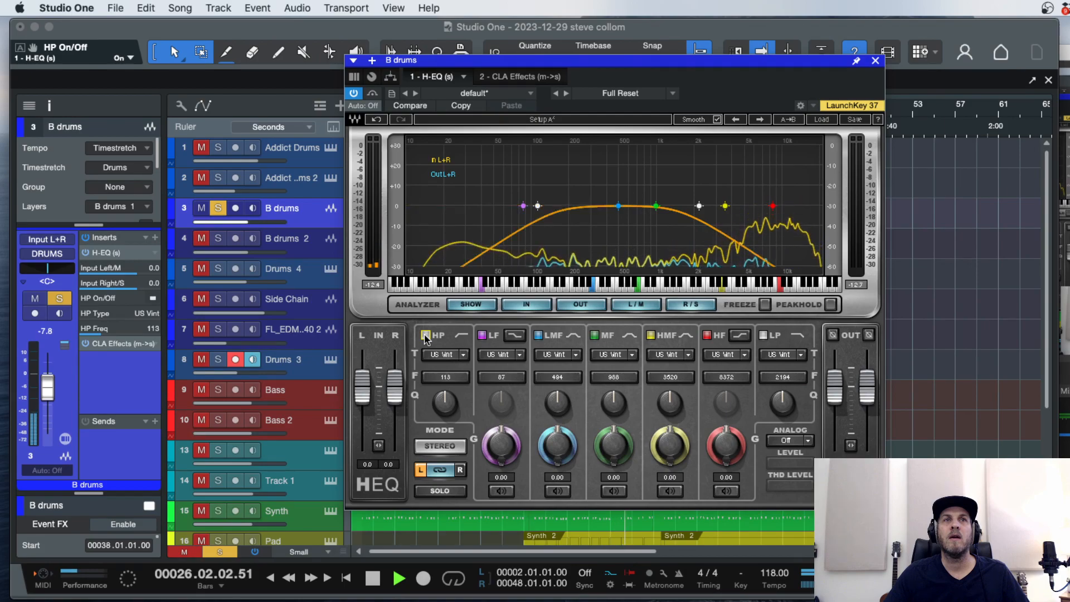
pyautogui.click(874, 60)
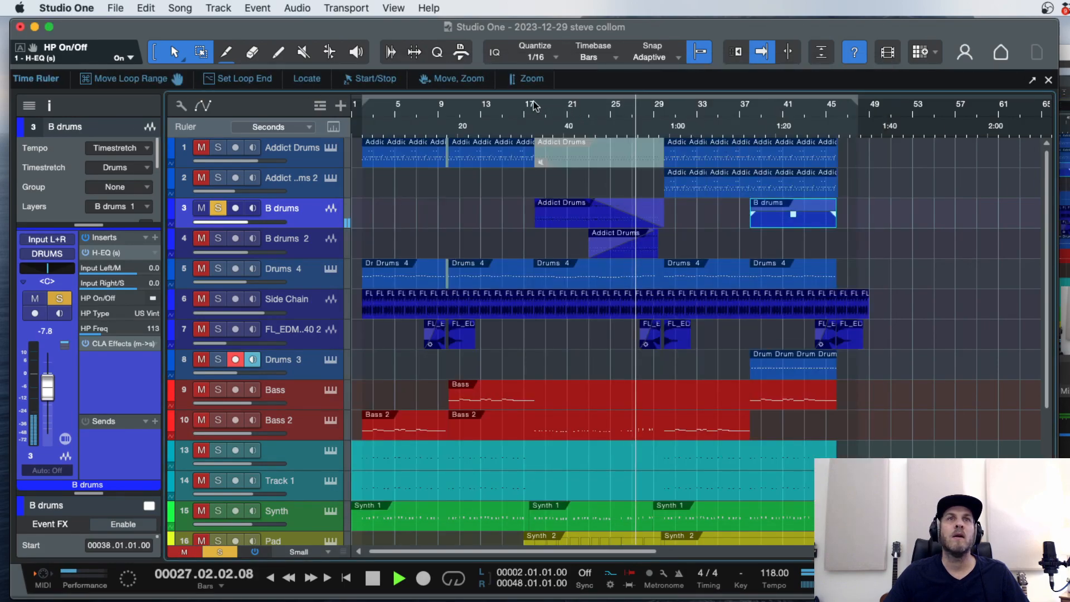
# Unsolo the B drums track and lower its volume to -11.6 dB during playback of the full mix.
pyautogui.press('space')
pyautogui.click(218, 208)
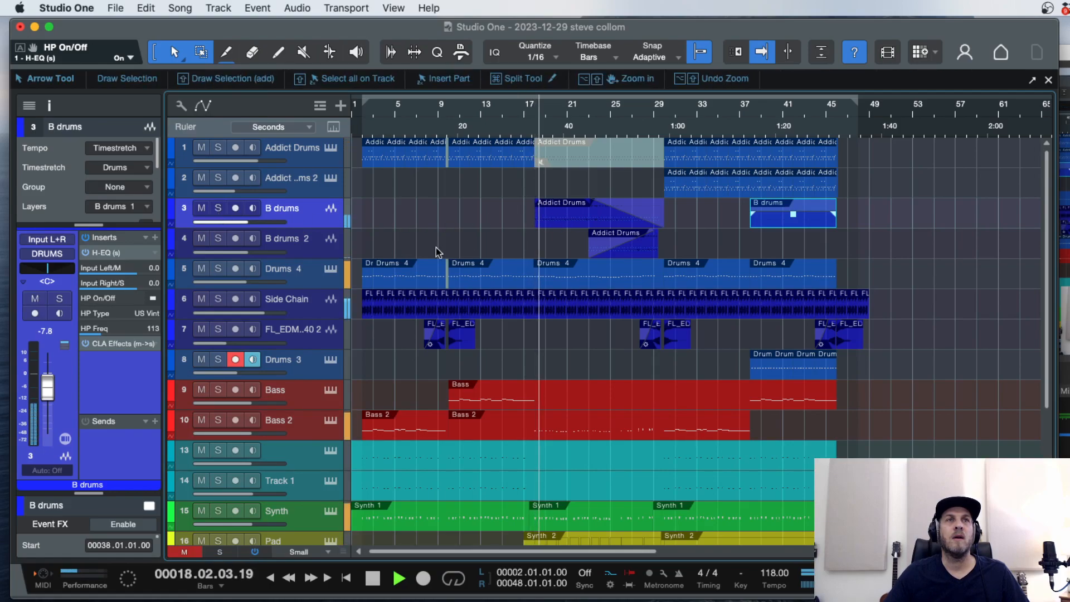
pyautogui.moveTo(245, 223); pyautogui.dragTo(239, 223)
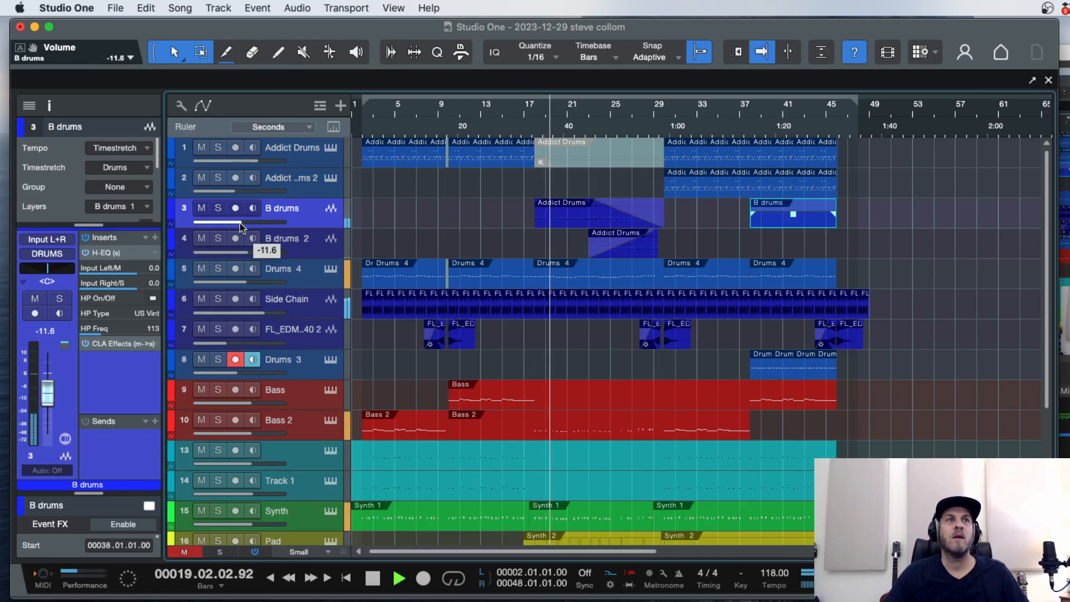
# Add H-Delay (s) after CLA Effects on the B drums track and set its dry/wet mix to 44.
pyautogui.click(156, 251)
pyautogui.click(125, 254)
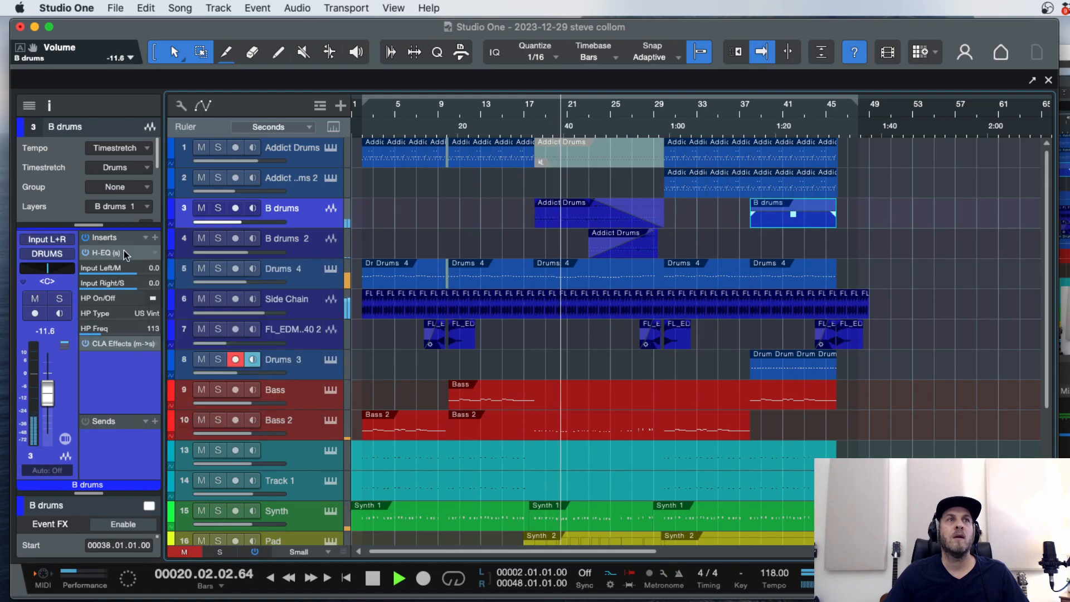
pyautogui.click(155, 237)
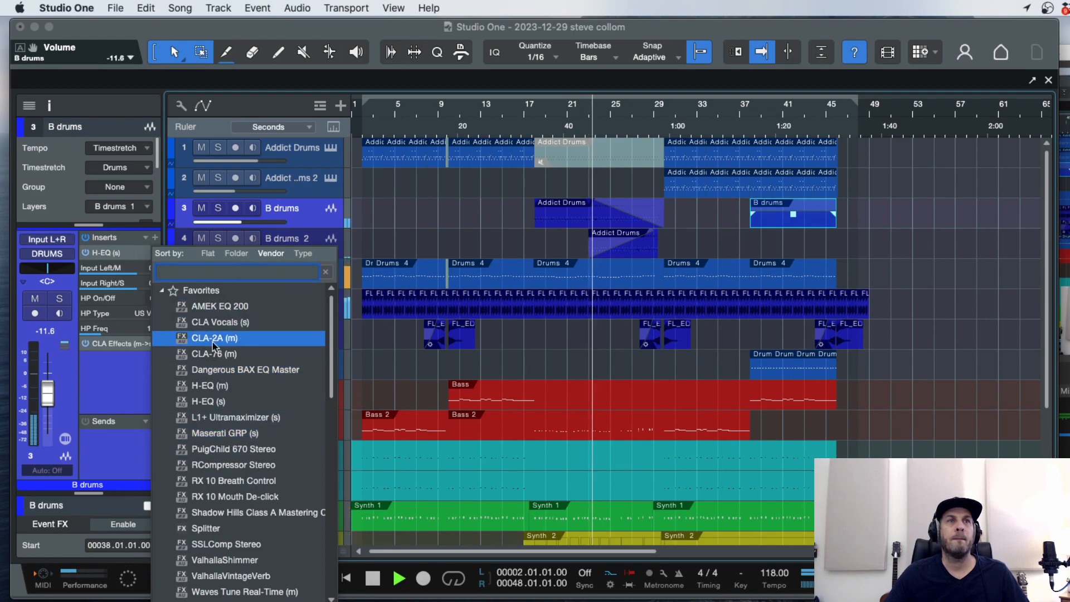
pyautogui.click(229, 277)
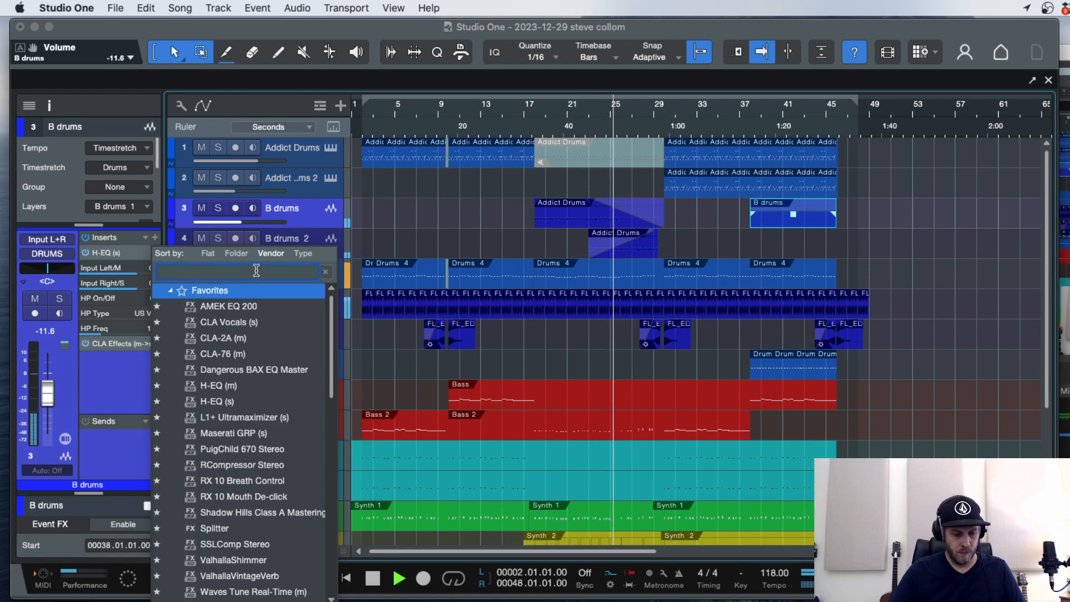
pyautogui.write('De')
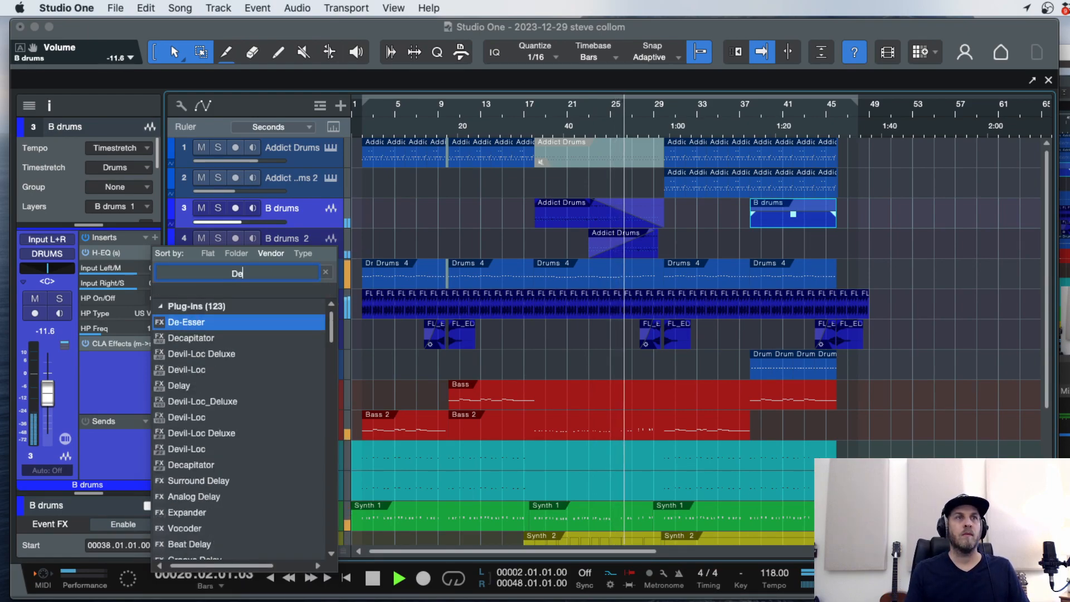
pyautogui.write('lay')
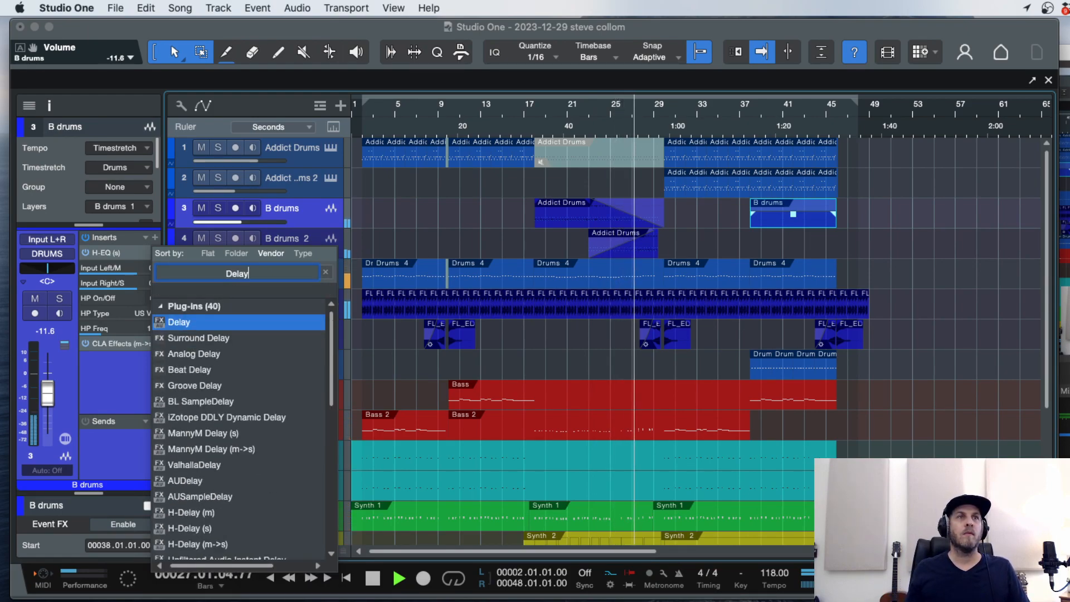
pyautogui.write('H')
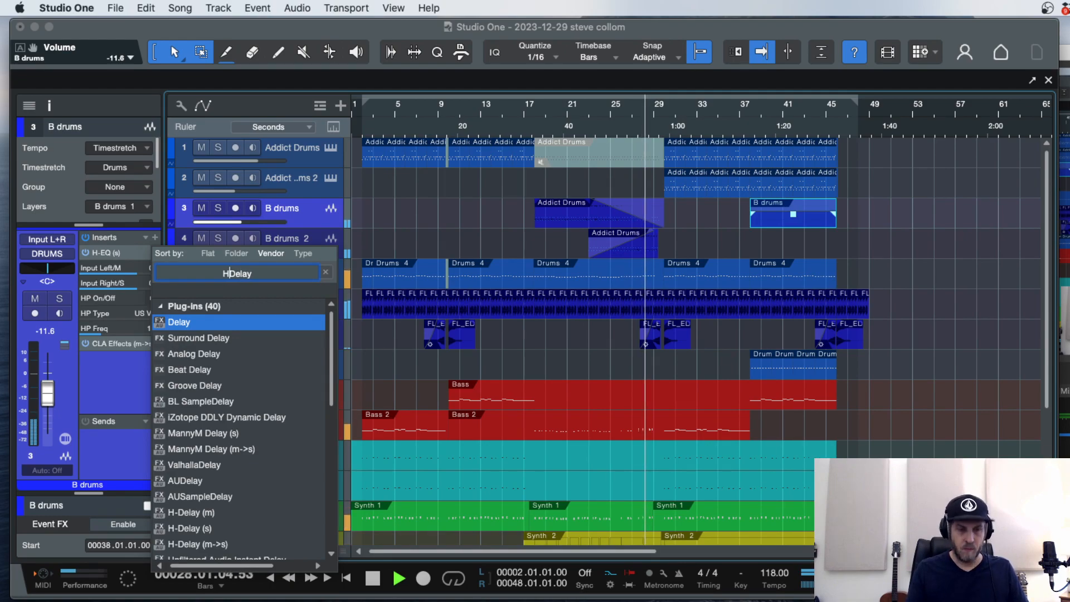
pyautogui.click(200, 338)
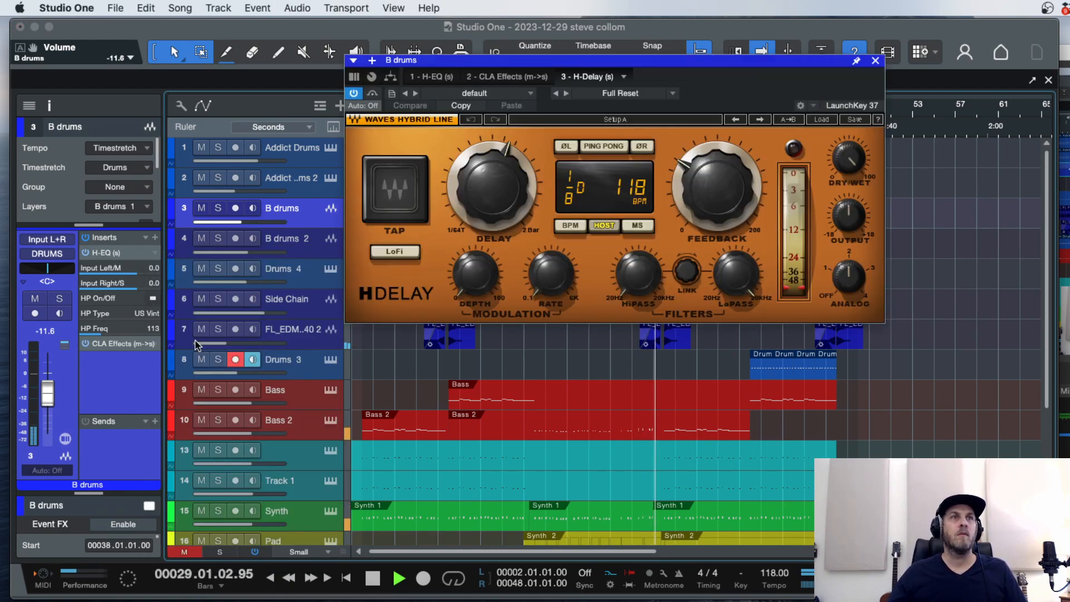
pyautogui.moveTo(848, 158); pyautogui.dragTo(848, 177)
pyautogui.click(873, 61)
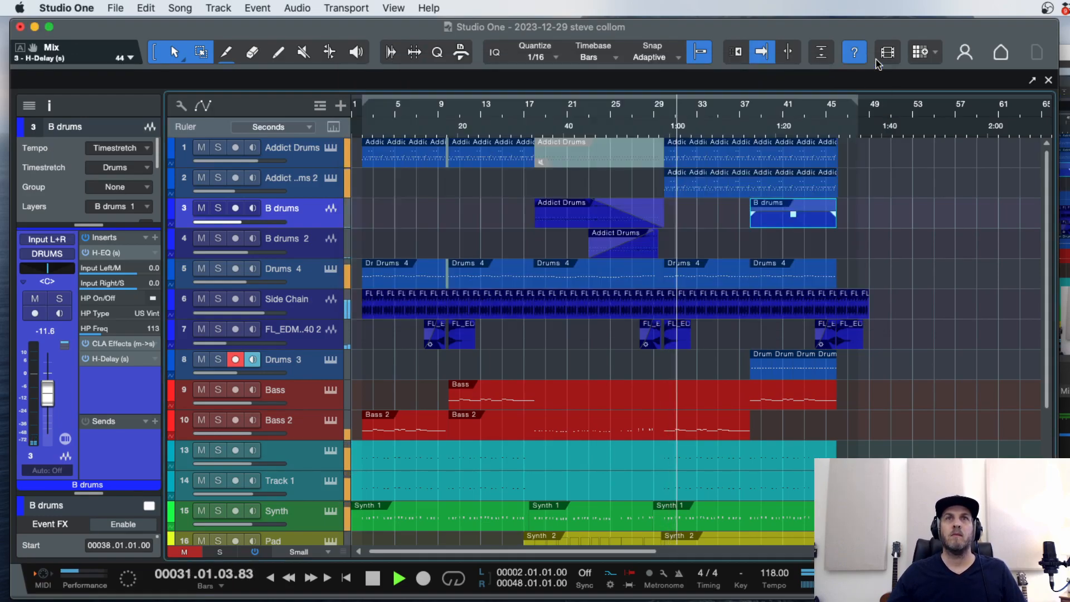
# During playback from about bar 17, set the B drums H-Delay to BPM sync, 1/8 delay, feedback 49 and dry/wet mix 41.
pyautogui.doubleClick(523, 118)
pyautogui.press('space')
pyautogui.click(122, 257)
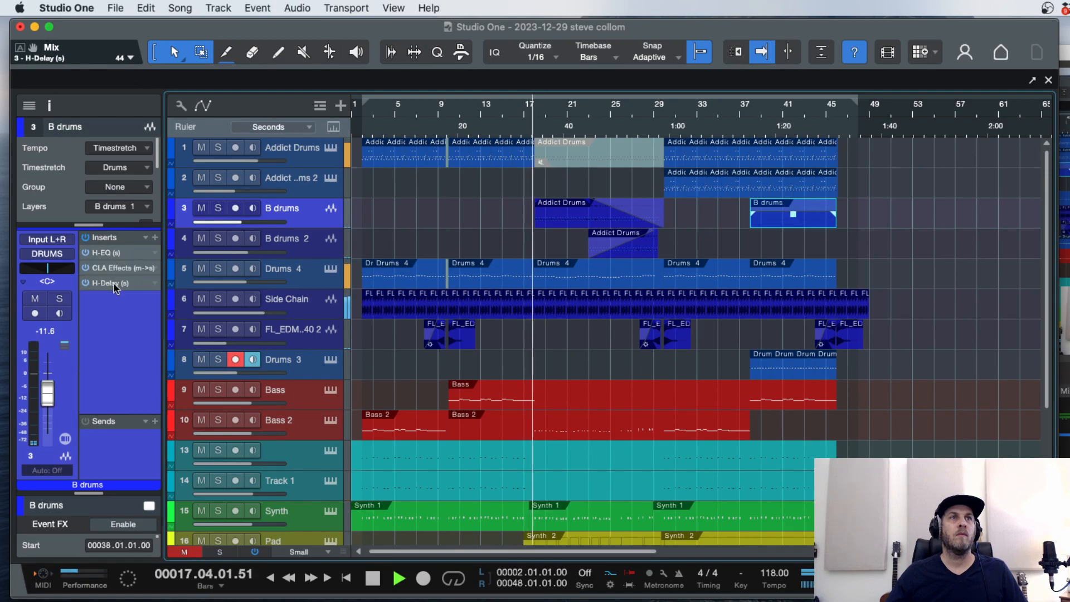
pyautogui.click(155, 284)
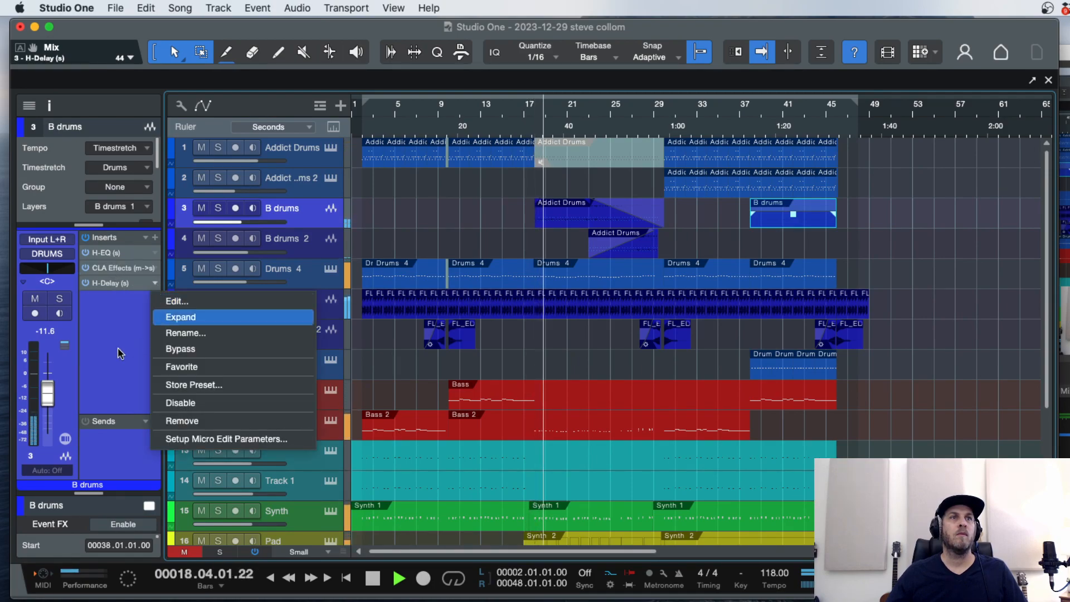
pyautogui.press('Return')
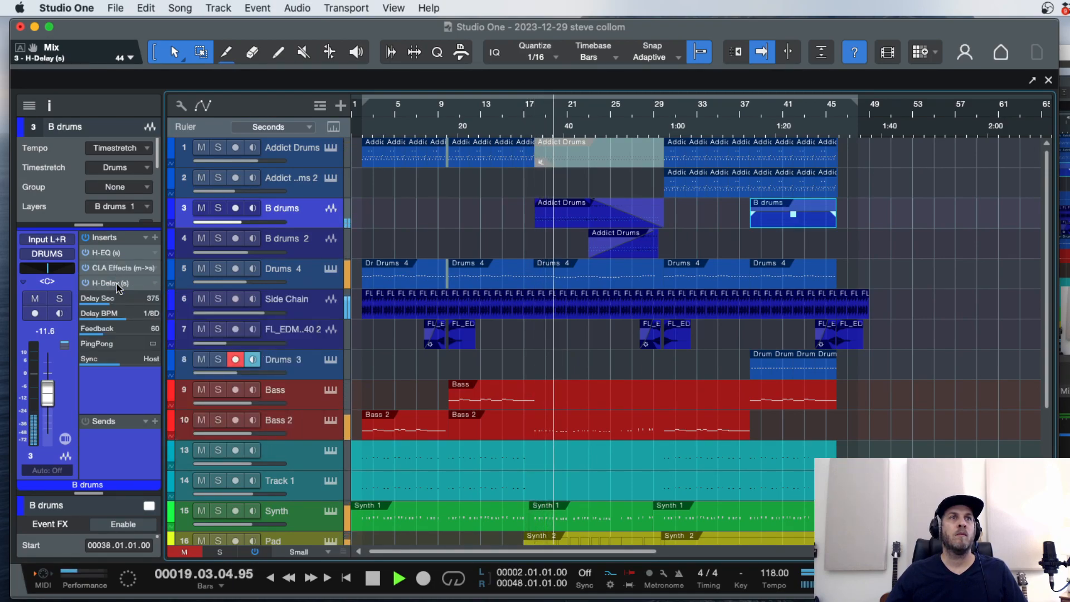
pyautogui.click(119, 284)
pyautogui.click(570, 225)
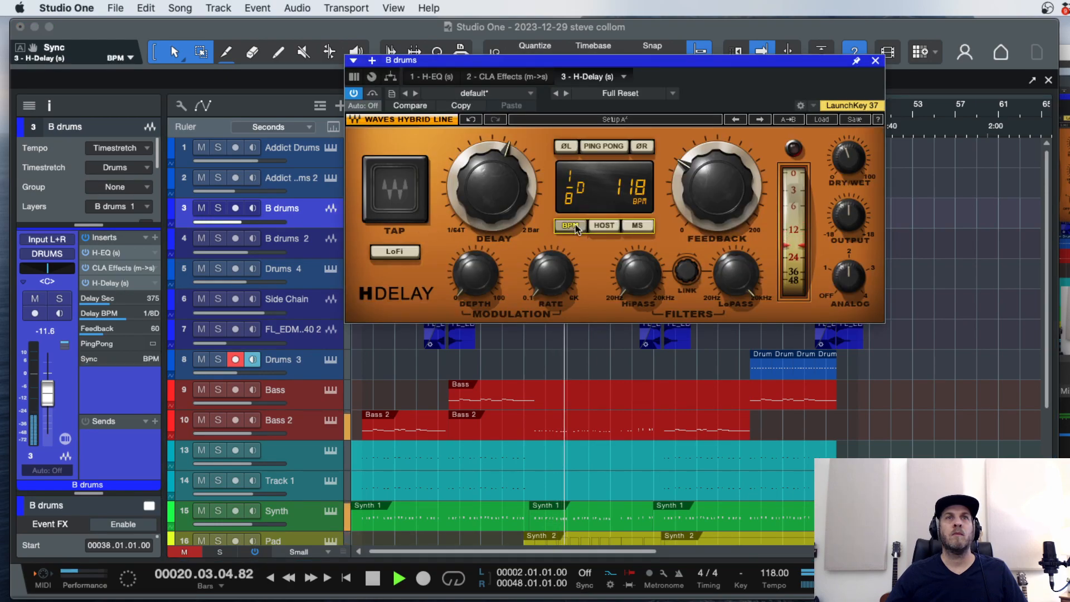
pyautogui.moveTo(493, 188)
pyautogui.mouseDown()
pyautogui.moveTo(492, 204)
pyautogui.moveTo(492, 192)
pyautogui.mouseUp()
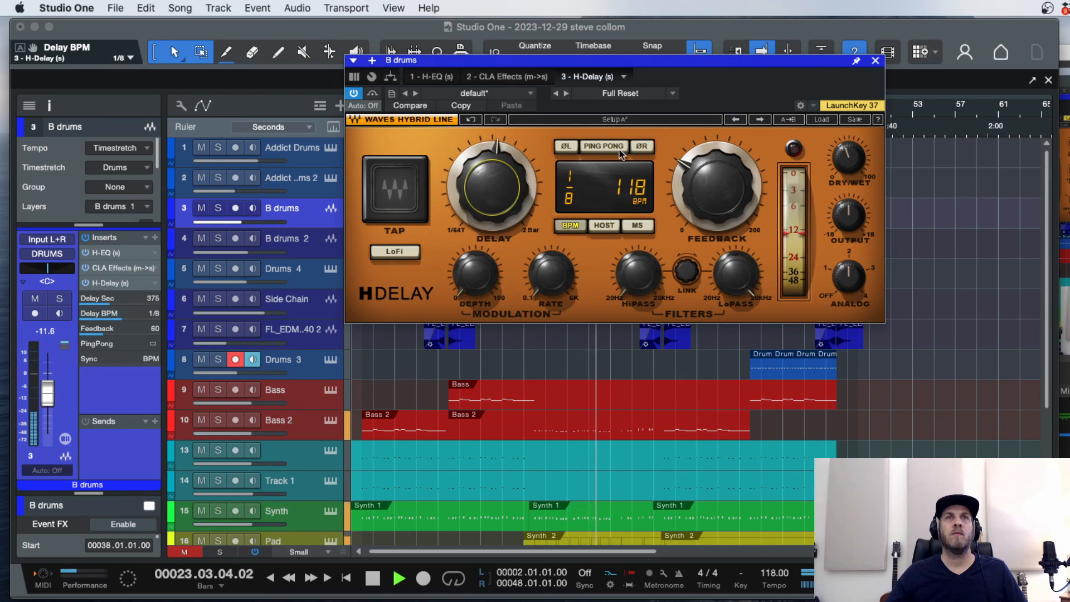
pyautogui.moveTo(735, 189); pyautogui.dragTo(735, 194)
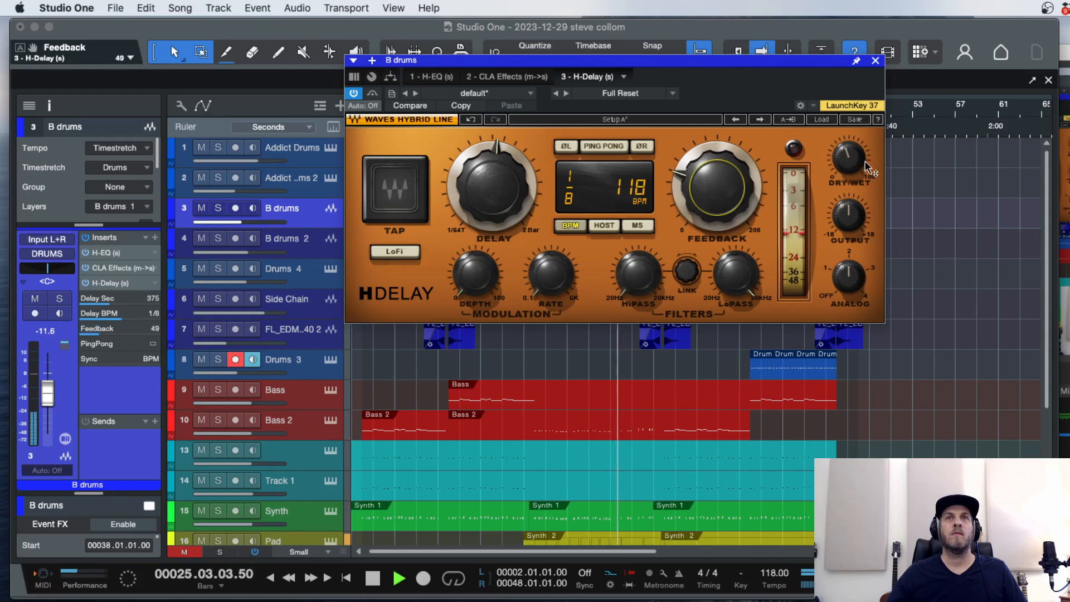
pyautogui.click(876, 62)
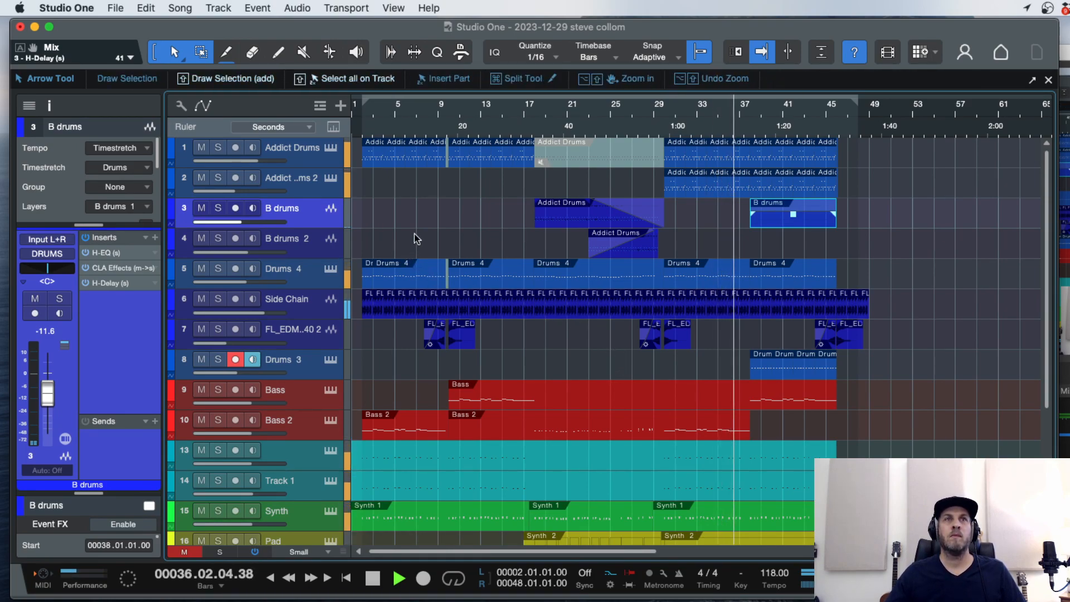
# Stop playback, return to bar 2 and increase the height of the Addict Drums track.
pyautogui.press('space')
pyautogui.press('3')
pyautogui.press('1')
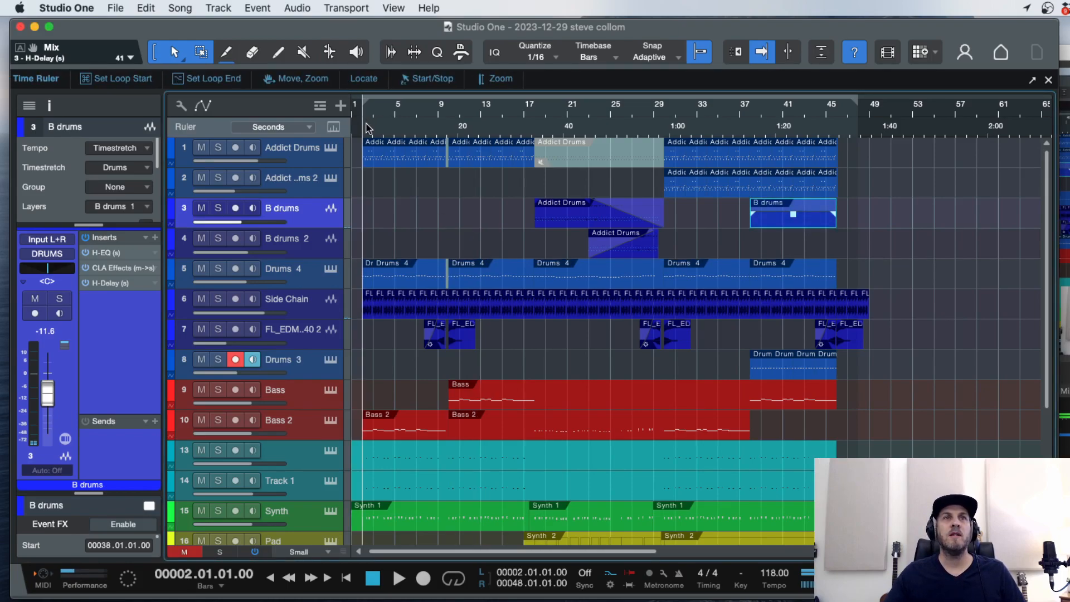
pyautogui.press('e')
pyautogui.press('e')
pyautogui.press('e')
pyautogui.press('w')
pyautogui.moveTo(309, 167); pyautogui.dragTo(309, 244)
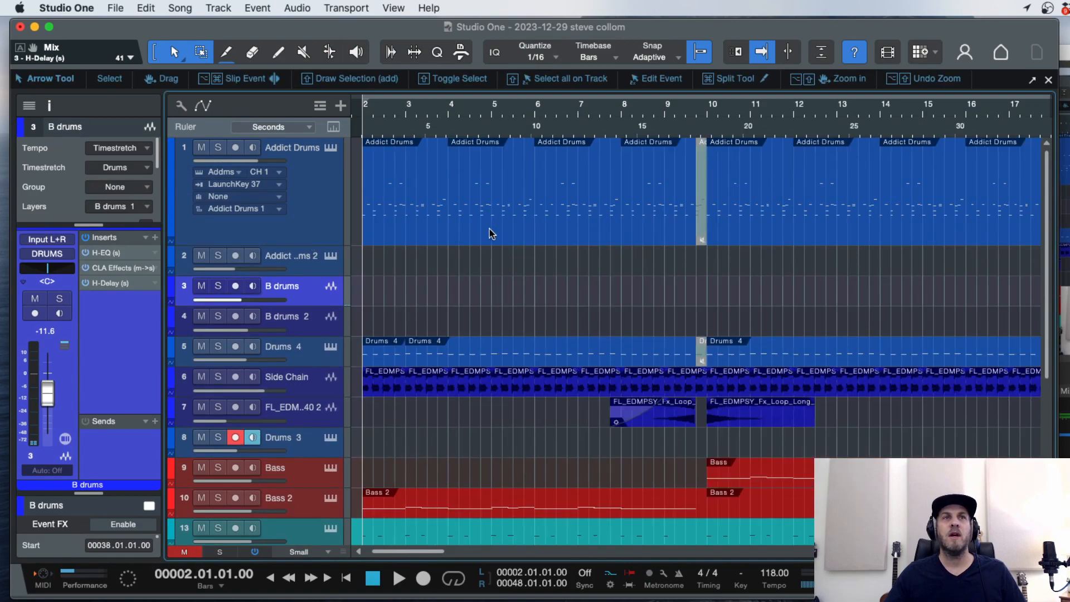
# Mute the two D4 notes in the first Addict Drums part at bar 2 and close the note editor.
pyautogui.doubleClick(401, 240)
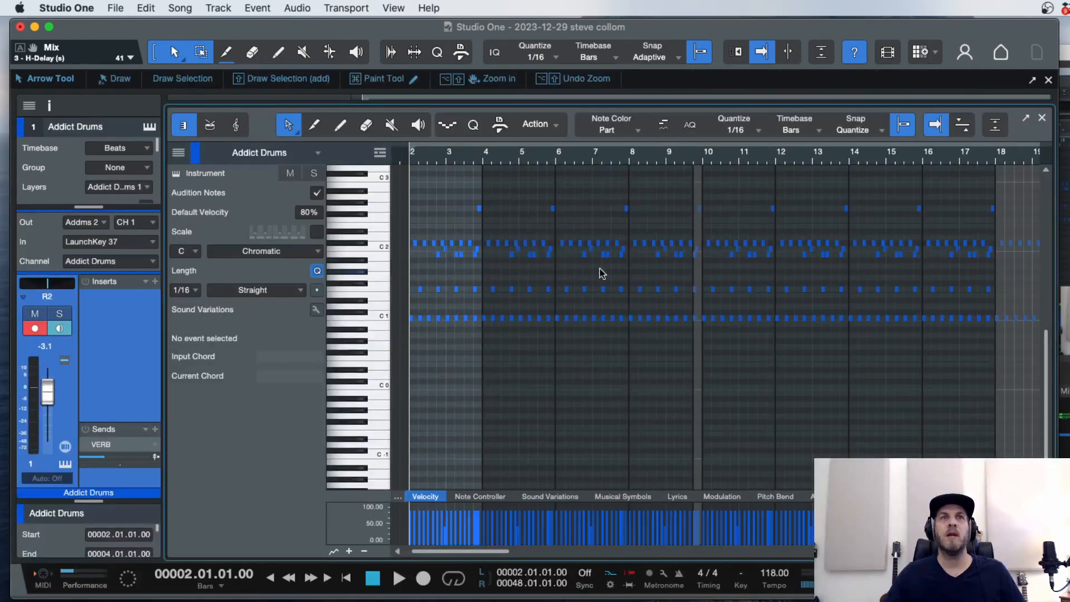
pyautogui.scroll(2, 561, 232)
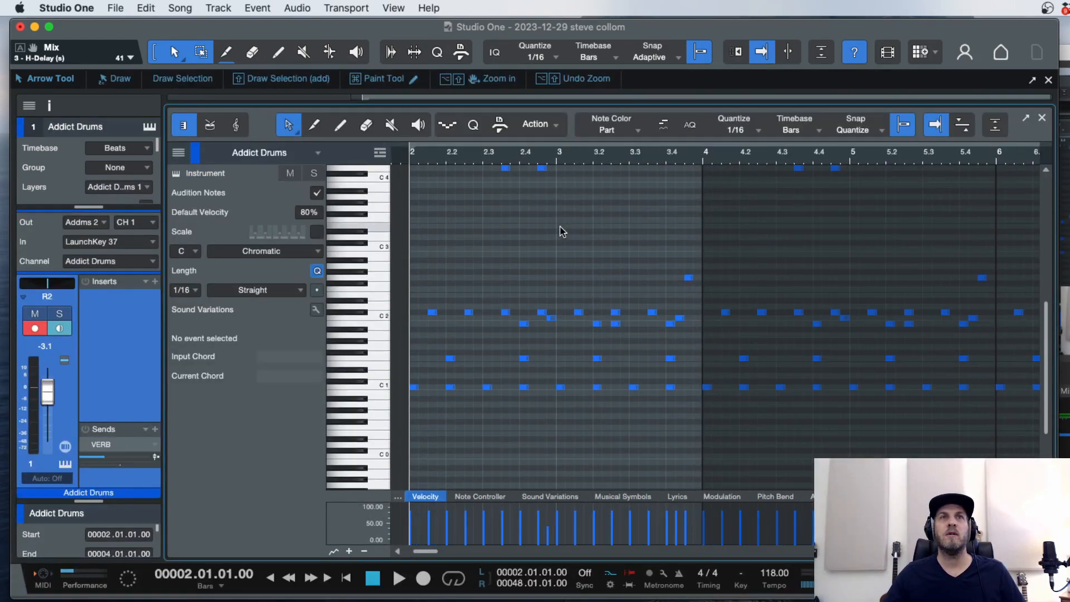
pyautogui.moveTo(592, 177); pyautogui.dragTo(507, 245)
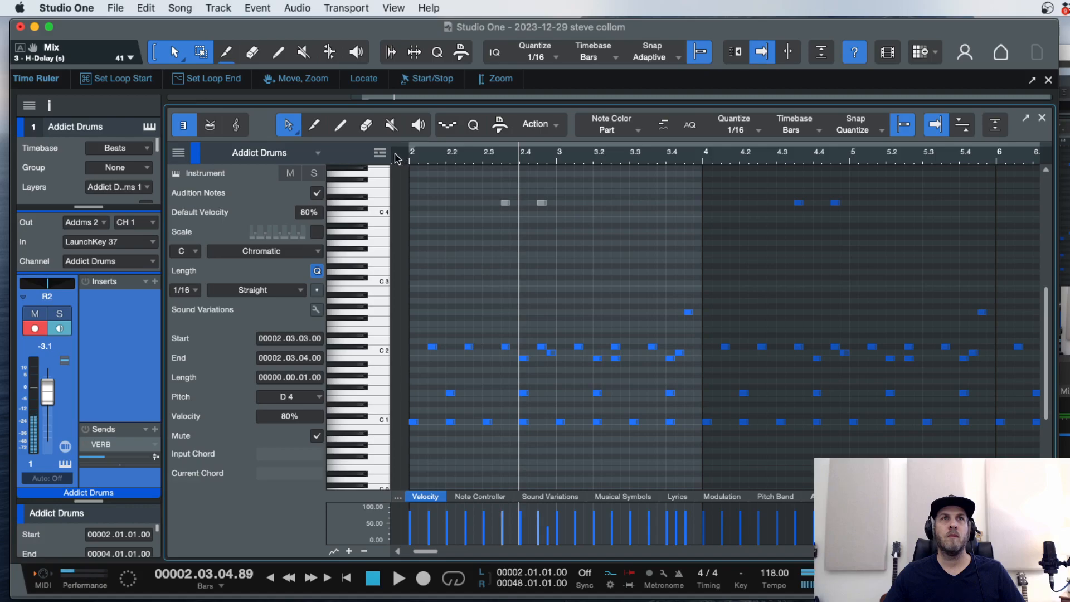
pyautogui.click(395, 158)
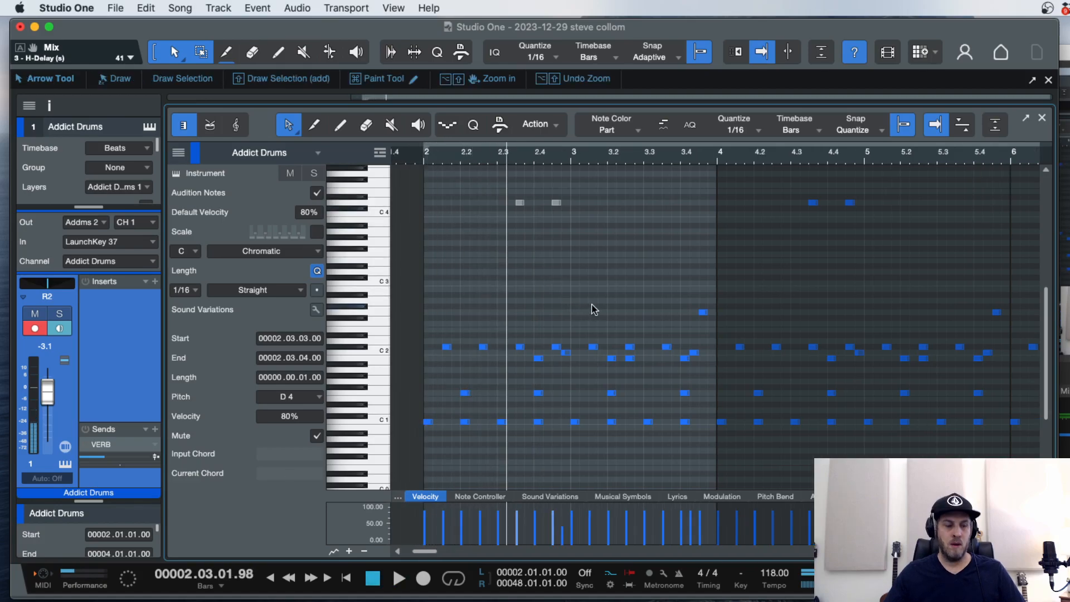
pyautogui.press('F2')
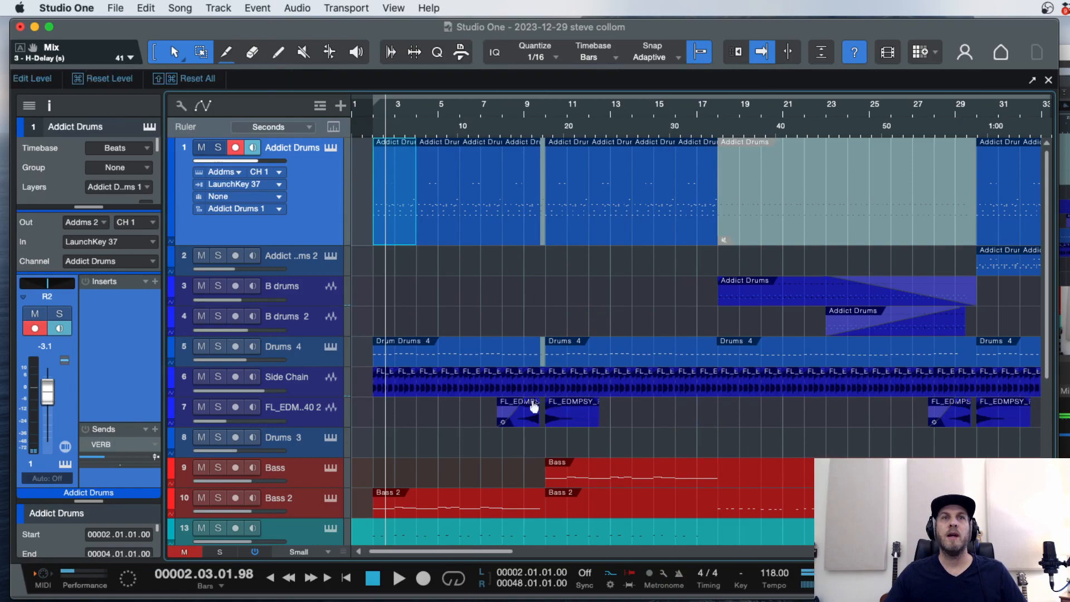
# Copy the reversed crash event before bar 10 on track 7 to bar 1 and cut it to one bar, ending at bar 2.
pyautogui.click(531, 422)
pyautogui.moveTo(531, 422); pyautogui.dragTo(388, 422)
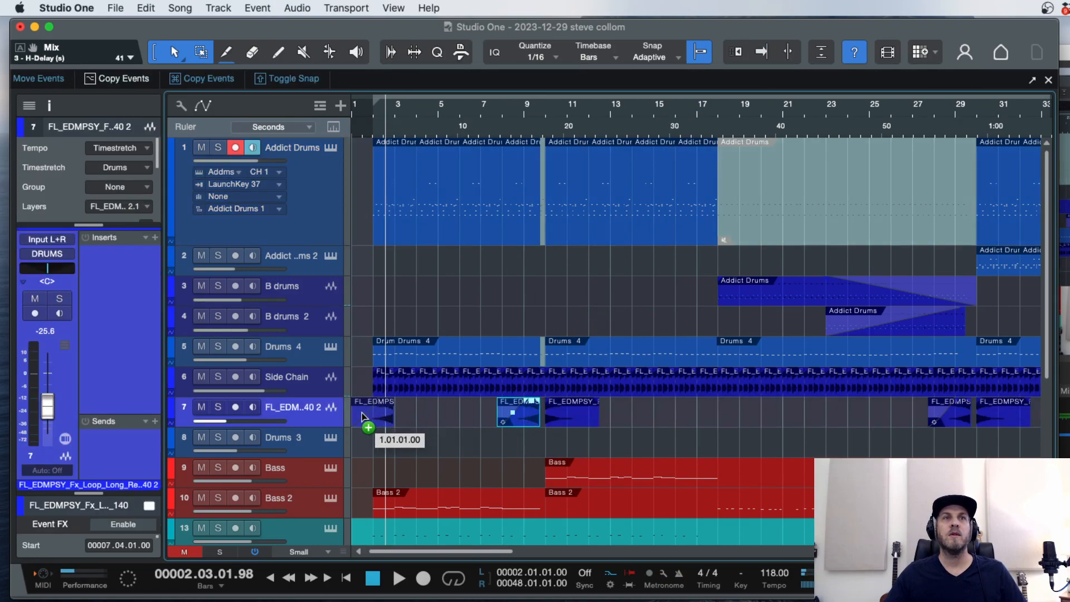
pyautogui.press('e')
pyautogui.press('e')
pyautogui.press('e')
pyautogui.press('w')
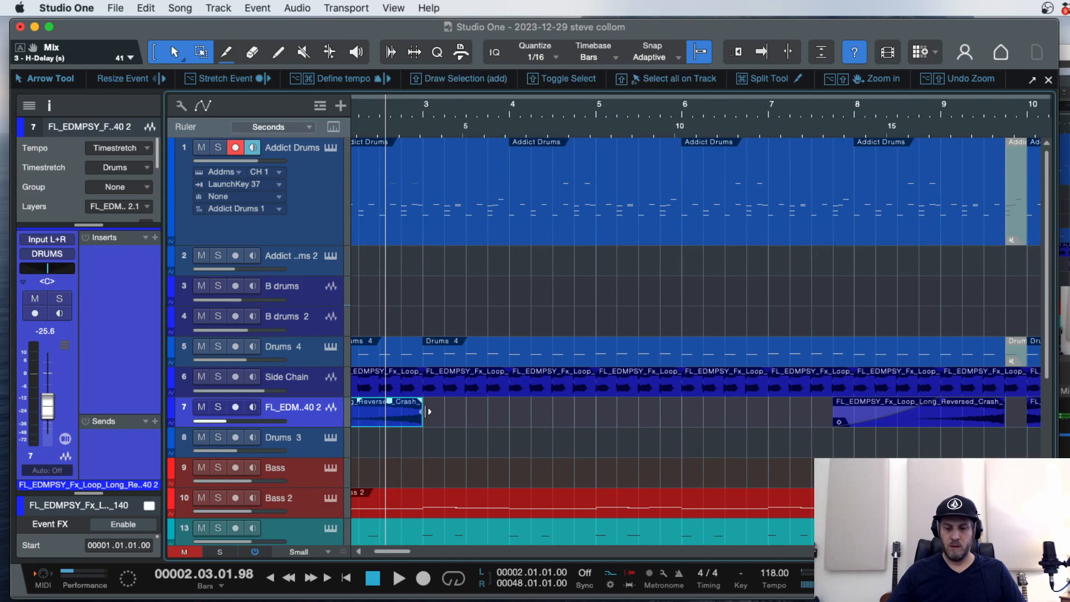
pyautogui.hscroll(-3, 428, 412)
pyautogui.press('3')
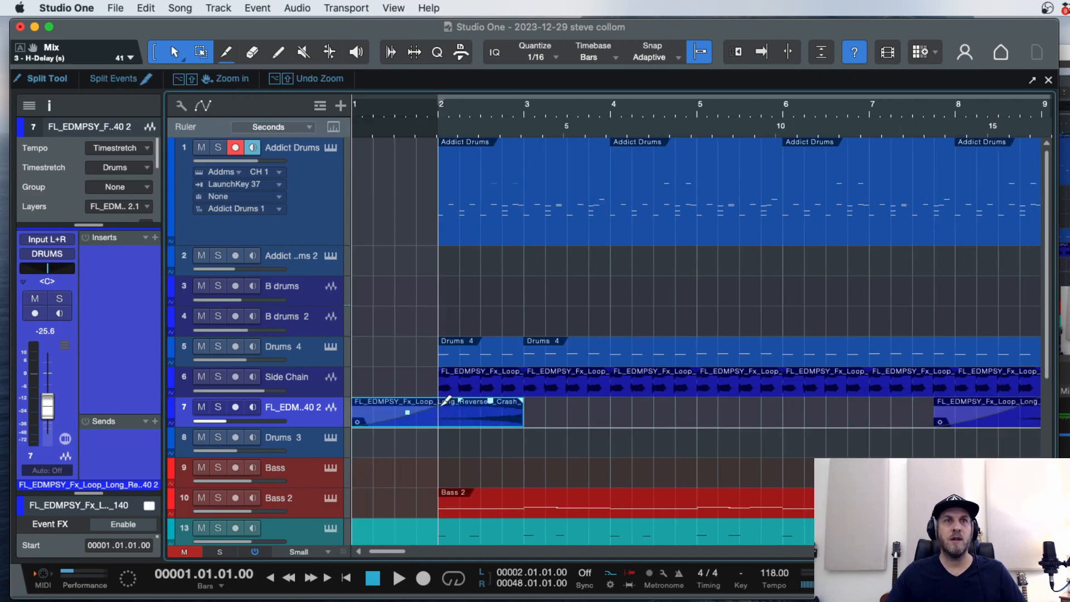
pyautogui.click(442, 404)
pyautogui.press('1')
pyautogui.moveTo(490, 419); pyautogui.dragTo(428, 417)
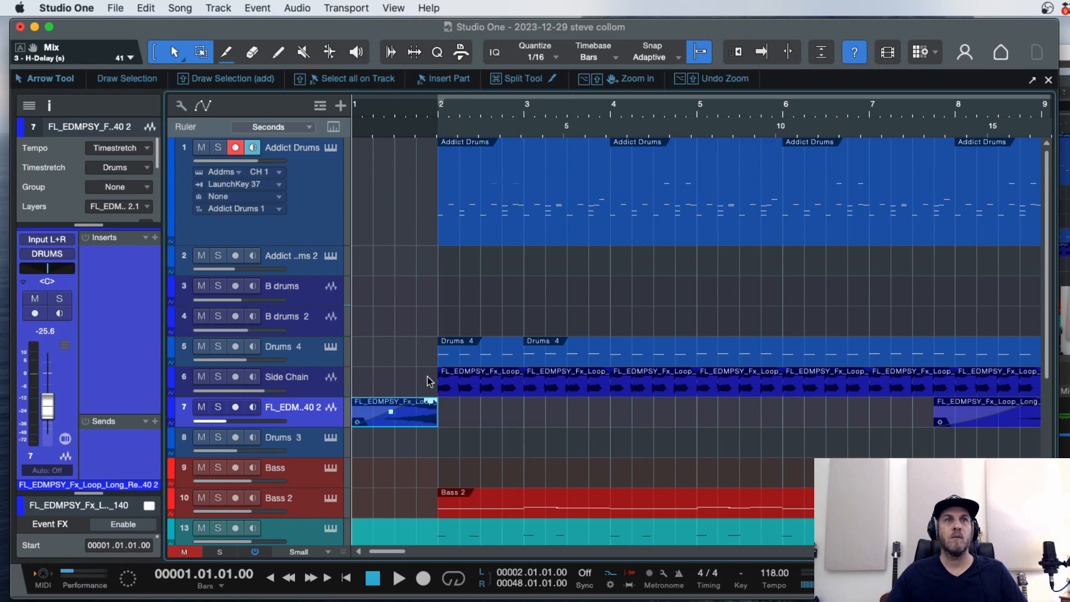
# Place a one-bar copy of the crash event at bar 2 on track 7 and play the transition from bar 1.
pyautogui.press('w')
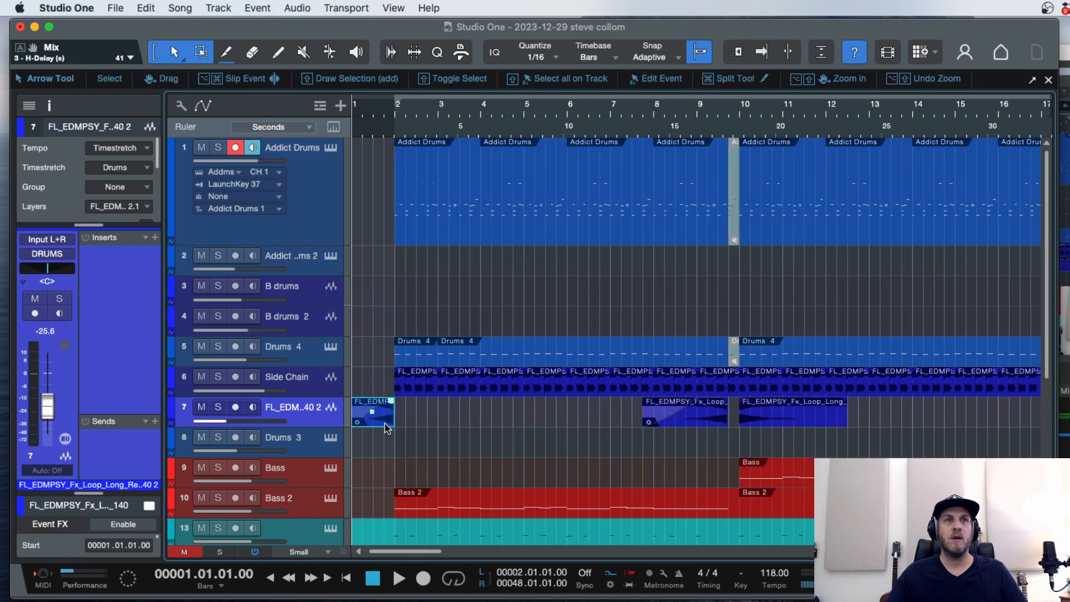
pyautogui.press('d')
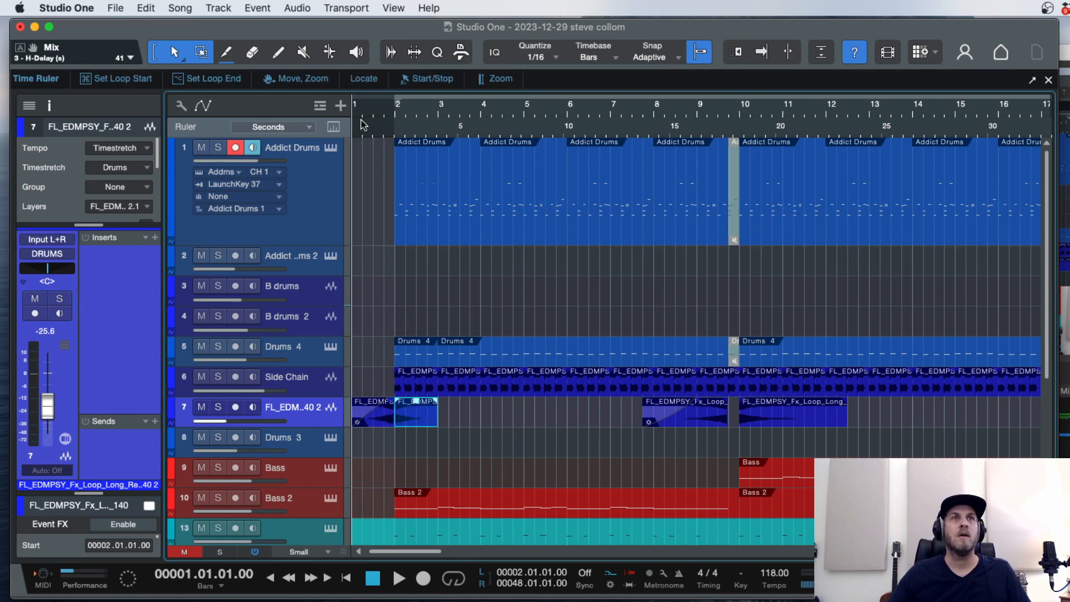
pyautogui.press('space')
pyautogui.press('e')
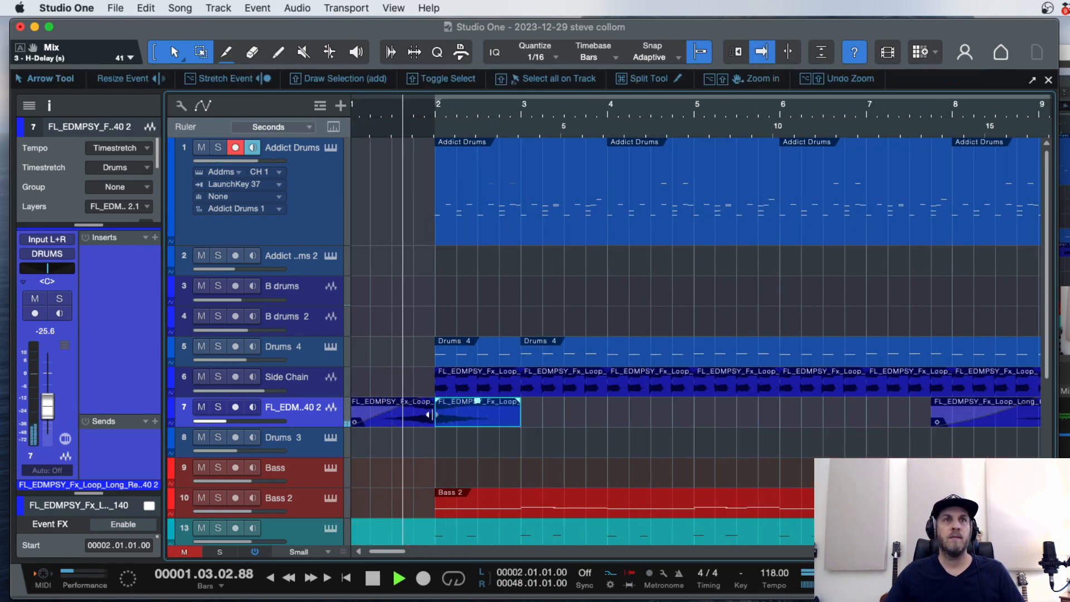
pyautogui.press('space')
# Trim the start of the bar 1 crash event to beat 1.3 and play the lead-in.
pyautogui.click(354, 423)
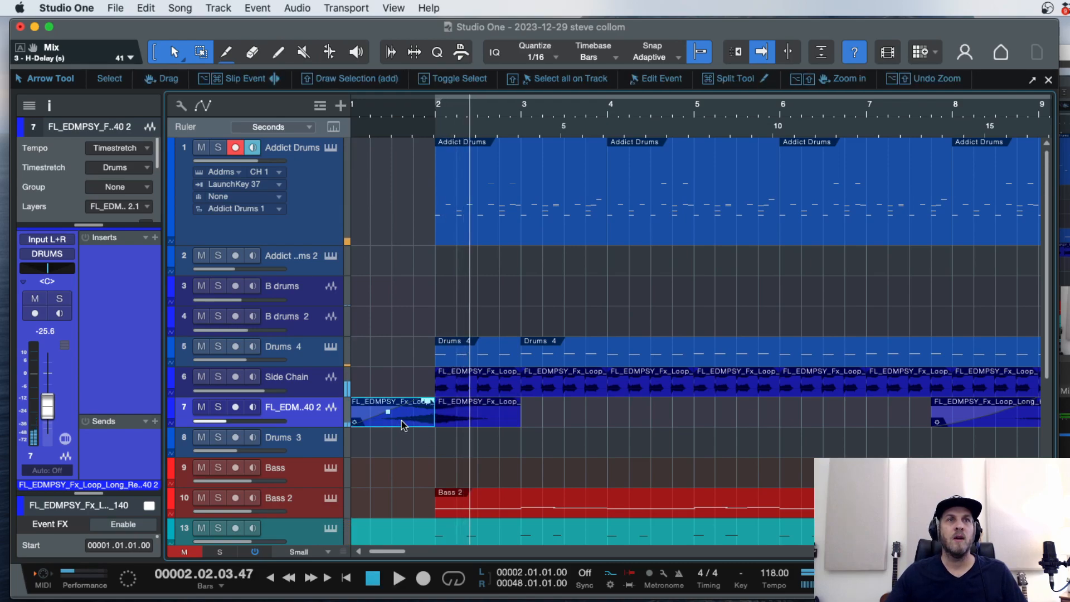
pyautogui.moveTo(355, 425); pyautogui.dragTo(396, 426)
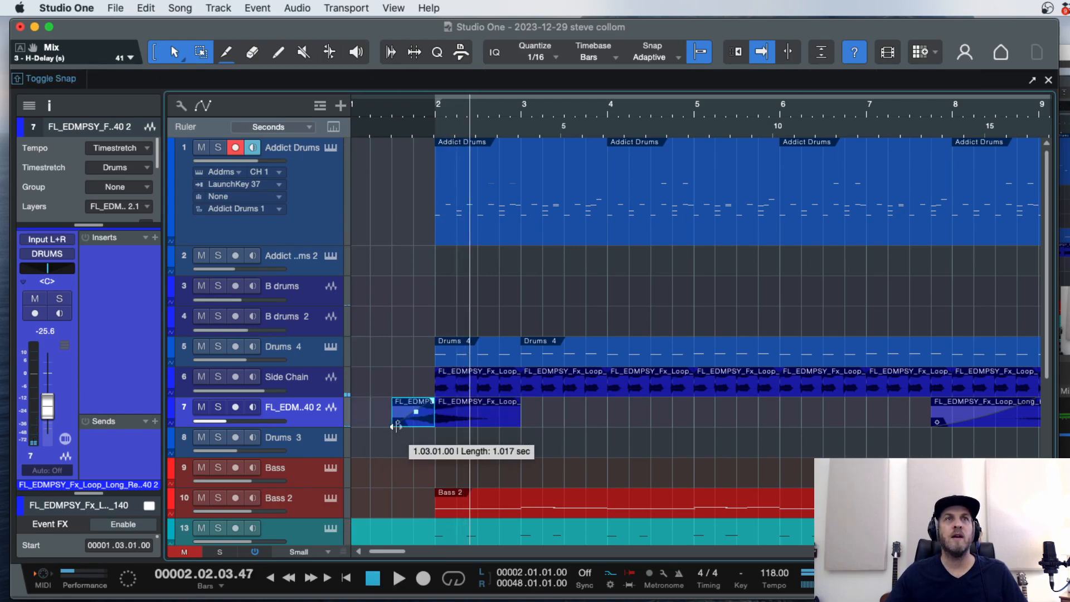
pyautogui.click(375, 127)
pyautogui.press('space')
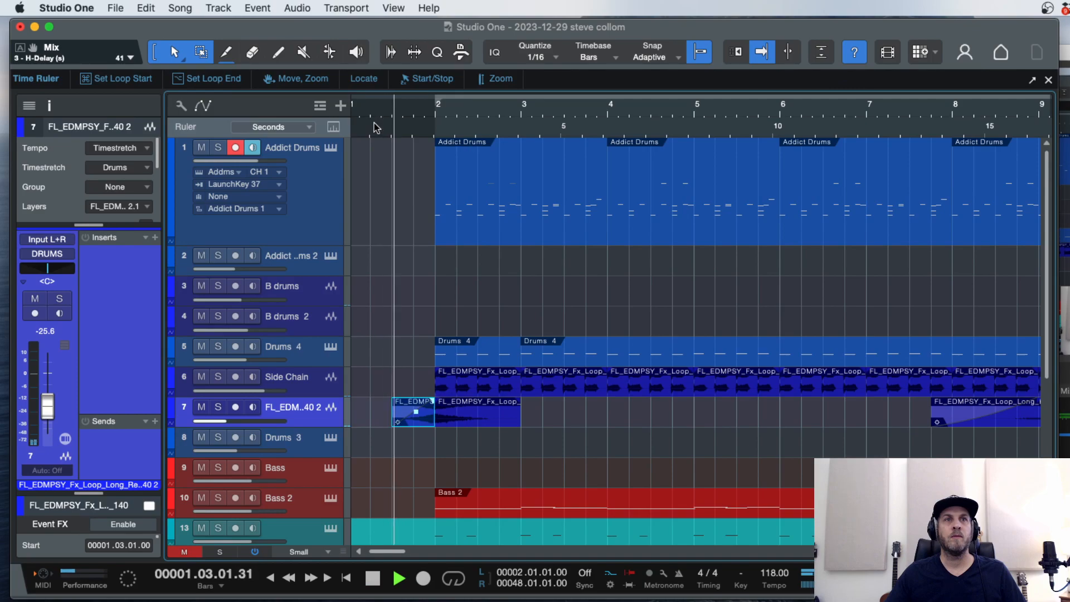
pyautogui.press('space')
# Trim the start of the lead-in crash event to beat 1.4 and play the intro from the song's start.
pyautogui.click(406, 380)
pyautogui.press('e')
pyautogui.click(418, 425)
pyautogui.moveTo(422, 412); pyautogui.dragTo(419, 425)
pyautogui.press('space')
pyautogui.press('space')
pyautogui.press(',')
pyautogui.press('space')
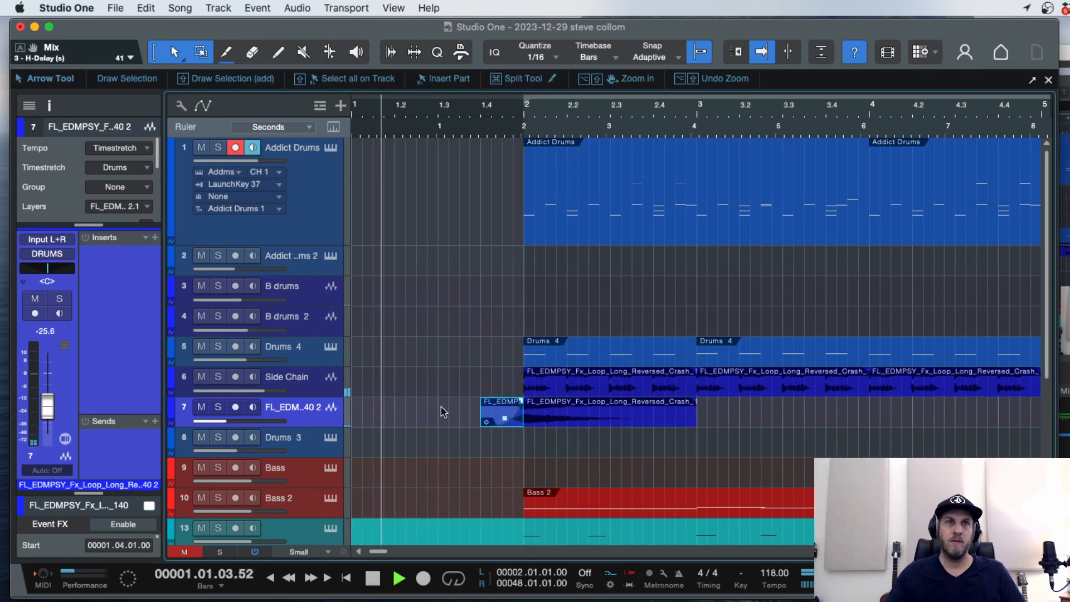
pyautogui.press('w')
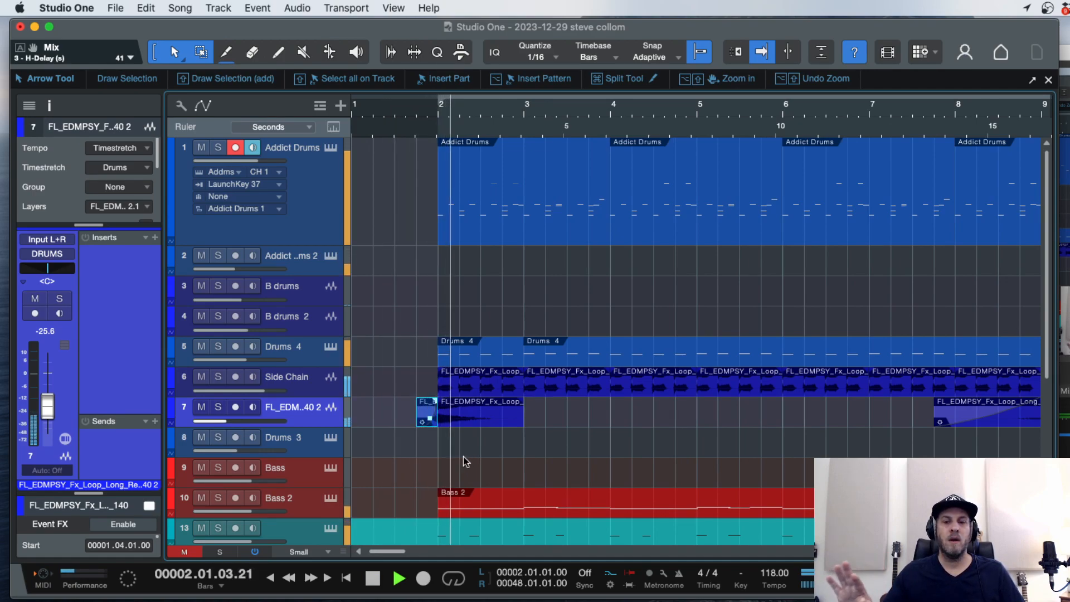
pyautogui.click(496, 422)
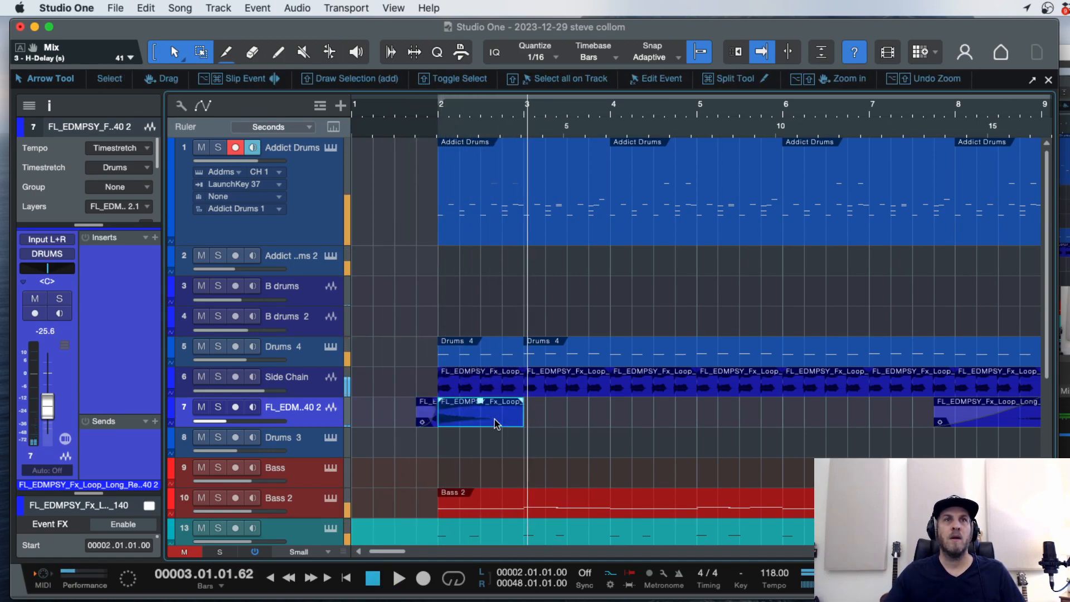
# Add a long curved fade-out to the bar 2 crash event on track 7 and play the transition.
pyautogui.moveTo(521, 402); pyautogui.dragTo(455, 415)
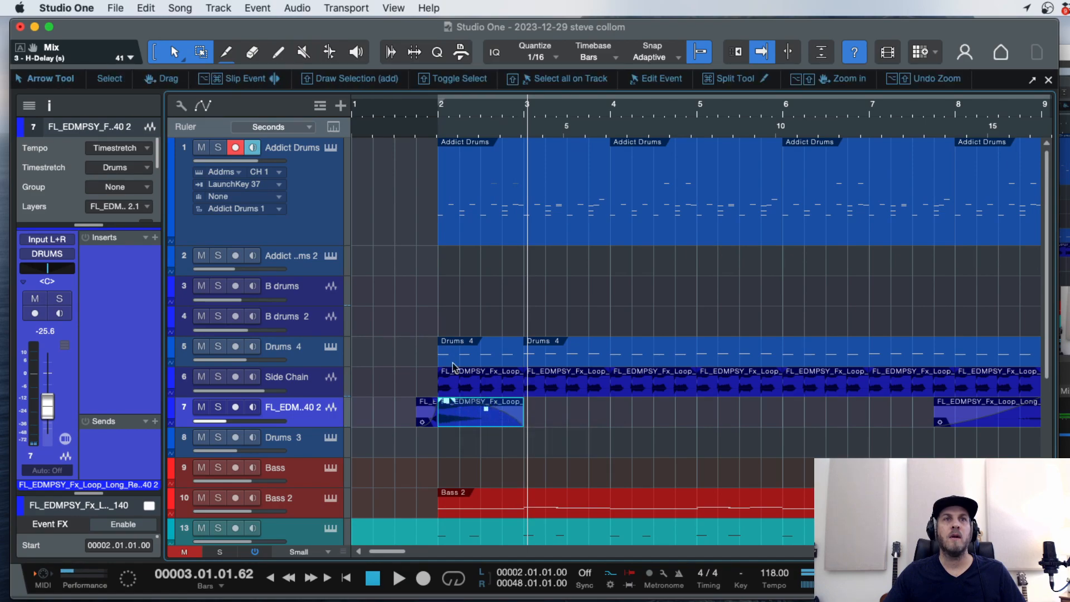
pyautogui.press('space')
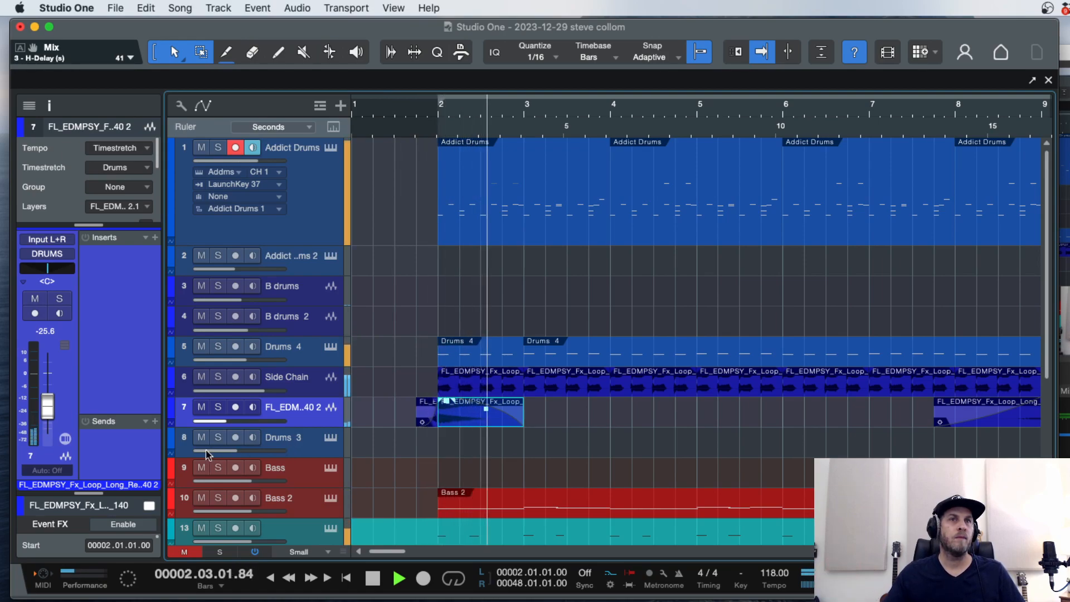
pyautogui.press('space')
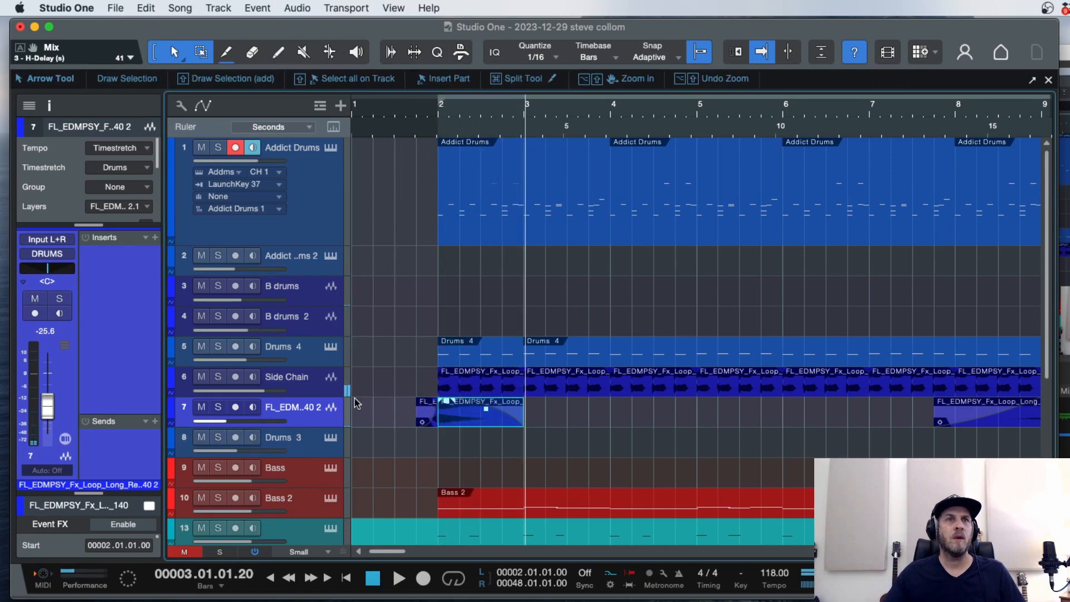
# Solo track 7 to hear the faded crash transition on its own, and clear the solo.
pyautogui.press('space')
pyautogui.click(218, 407)
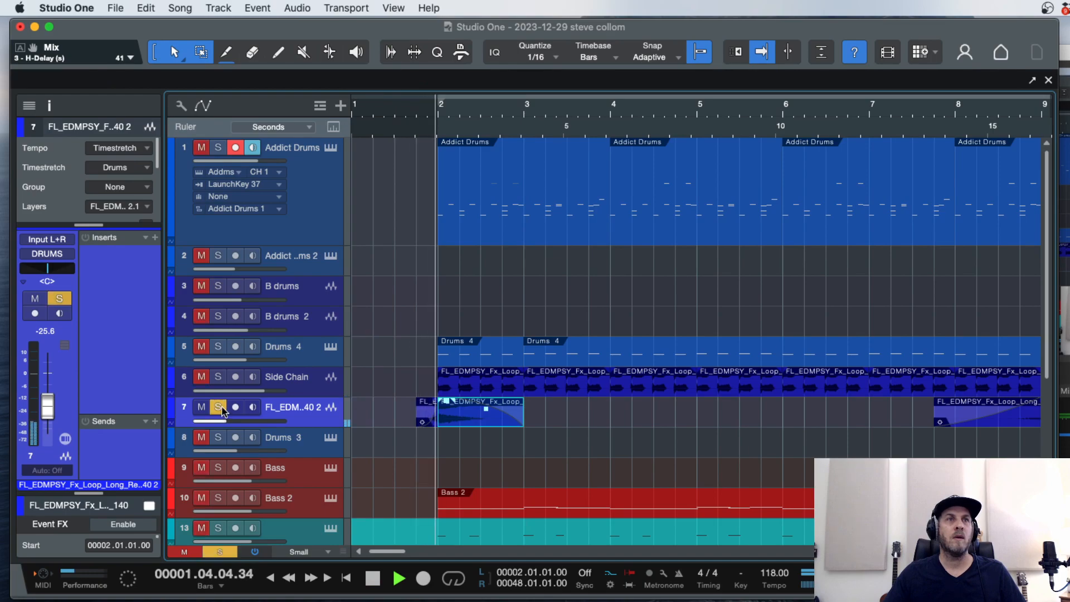
pyautogui.press('space')
pyautogui.click(218, 407)
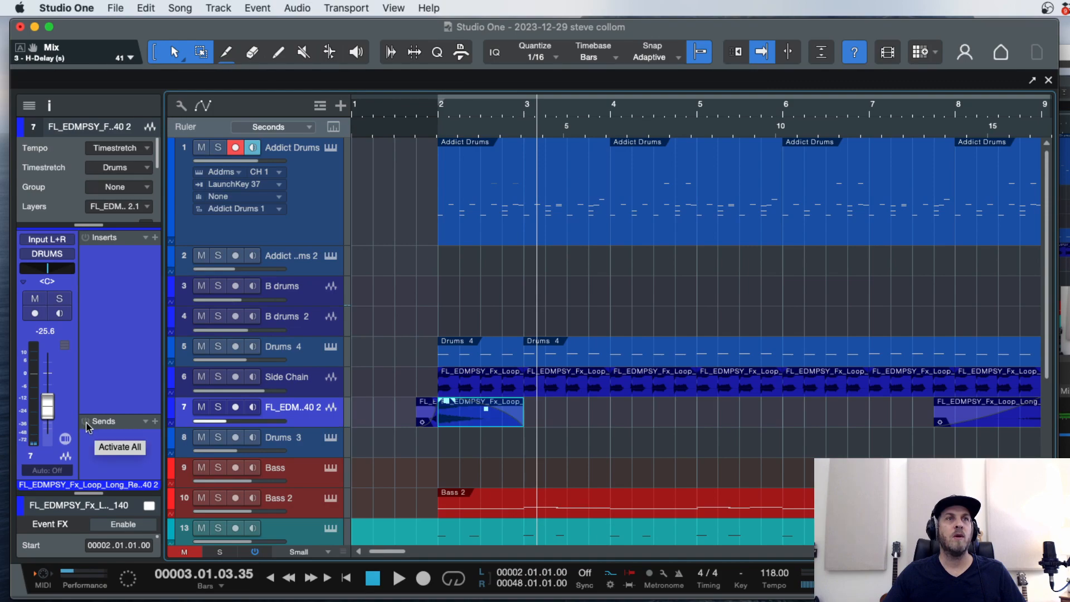
# Add a send to the VERB channel on track 7 at a level of -0.7 and play the crash transition.
pyautogui.click(155, 421)
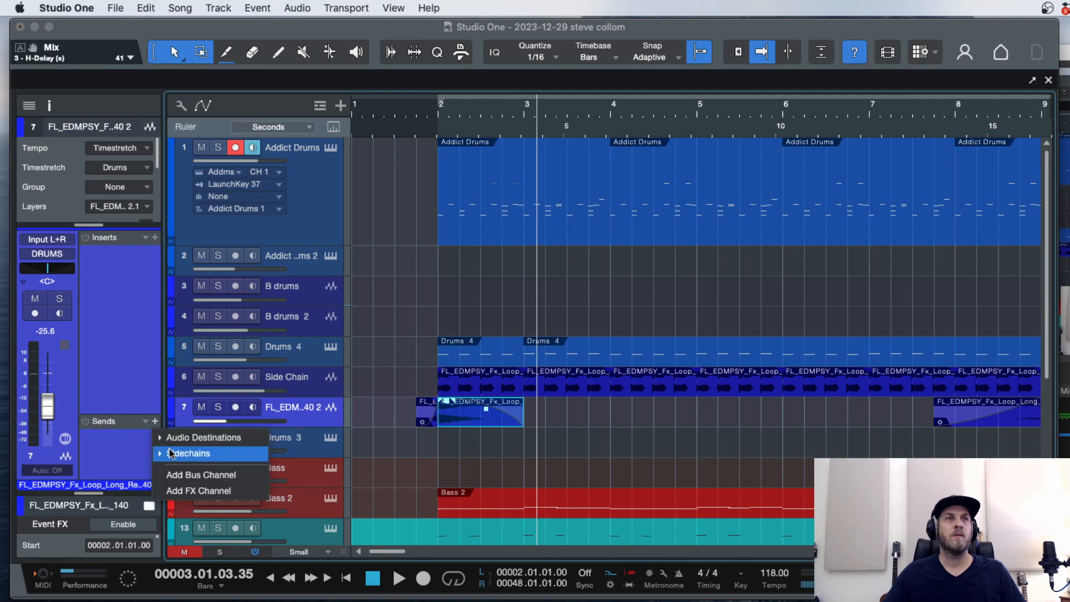
pyautogui.click(177, 438)
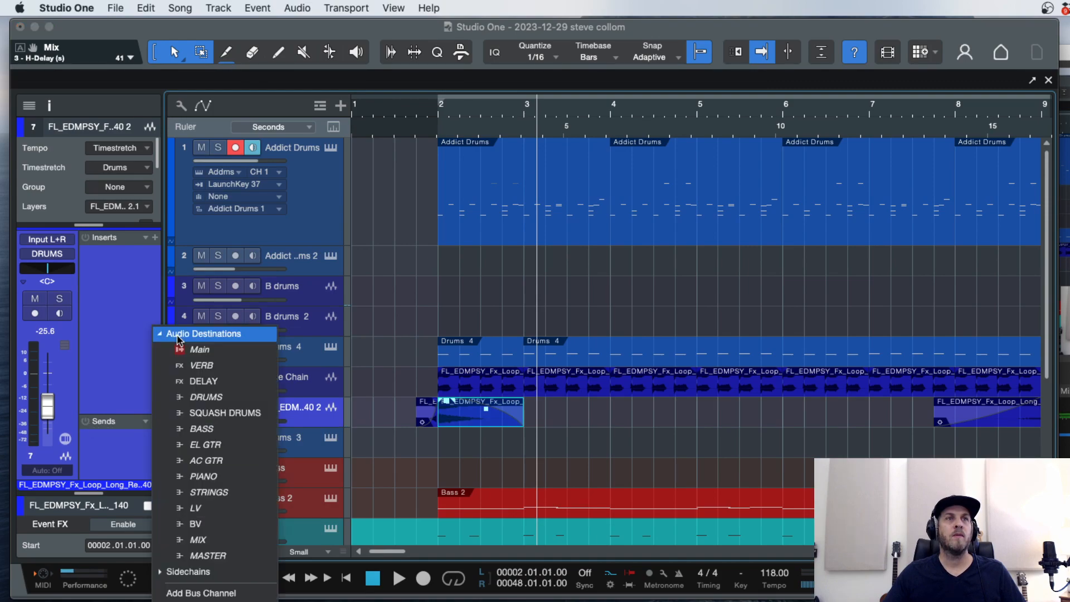
pyautogui.click(201, 366)
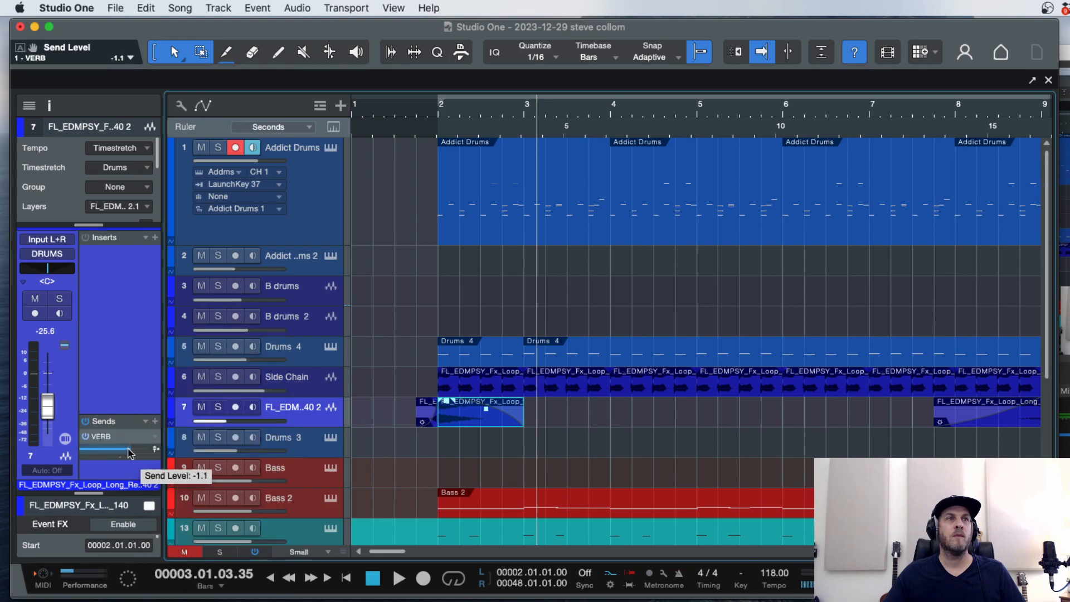
pyautogui.click(413, 127)
pyautogui.press('space')
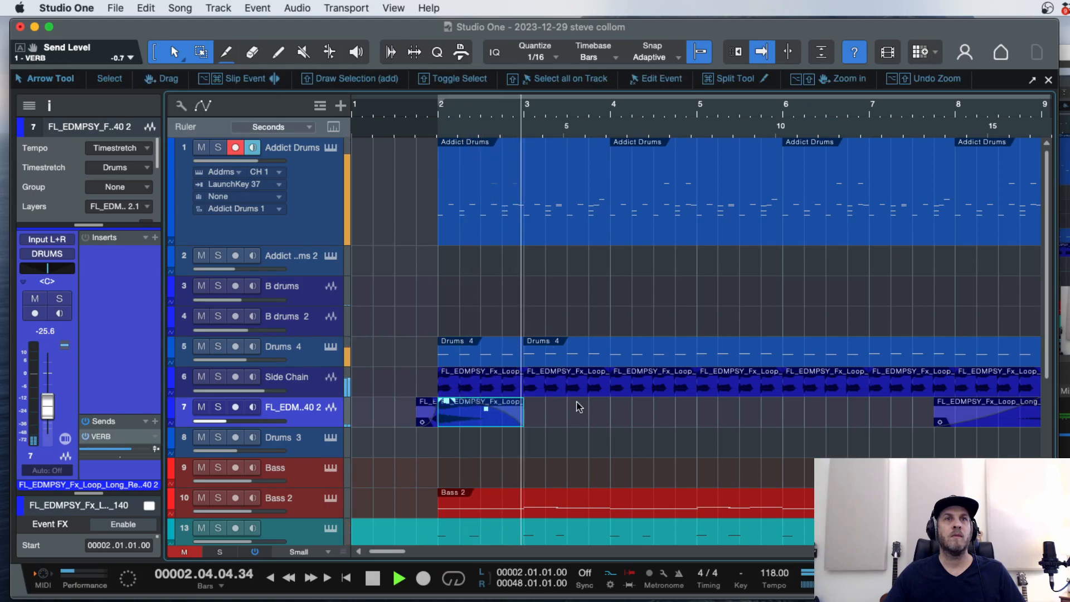
pyautogui.press('space')
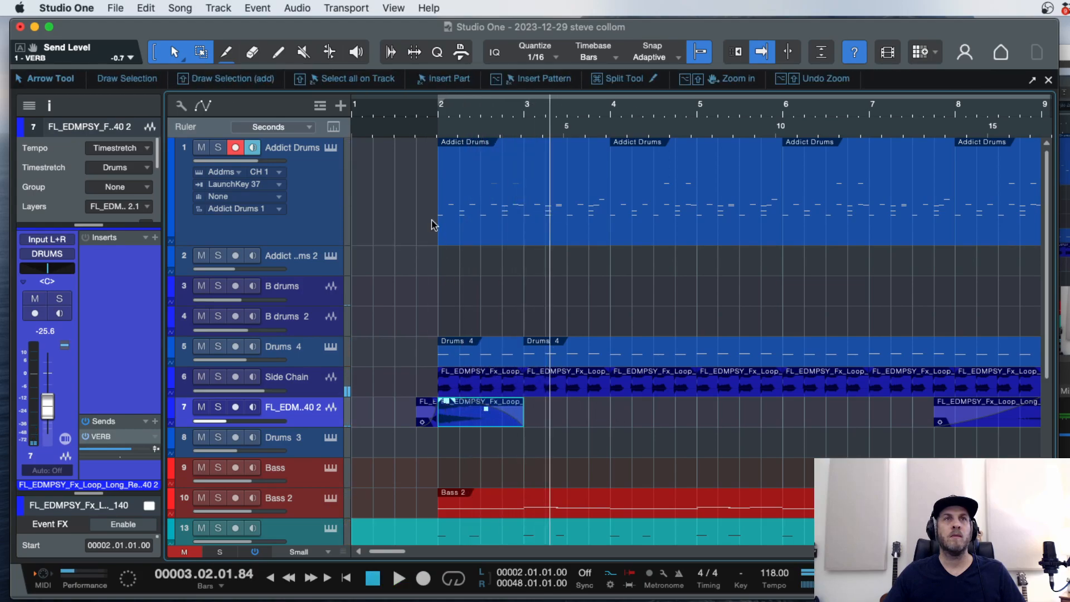
pyautogui.click(427, 127)
pyautogui.press('space')
pyautogui.press('space')
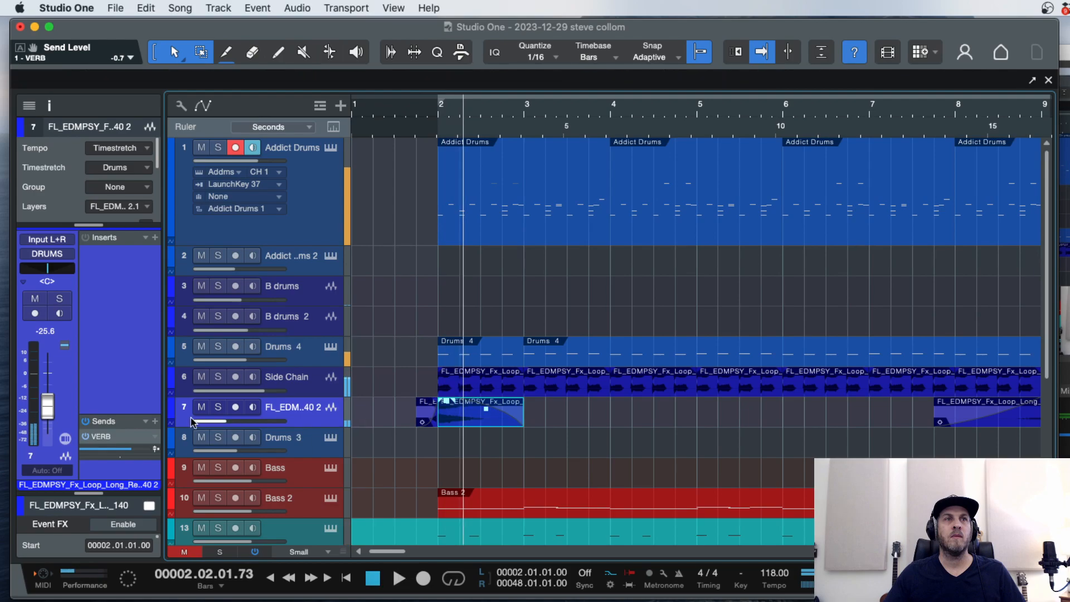
# Duplicate crash track 7 together with its events as Track 2 directly below it.
pyautogui.press('w')
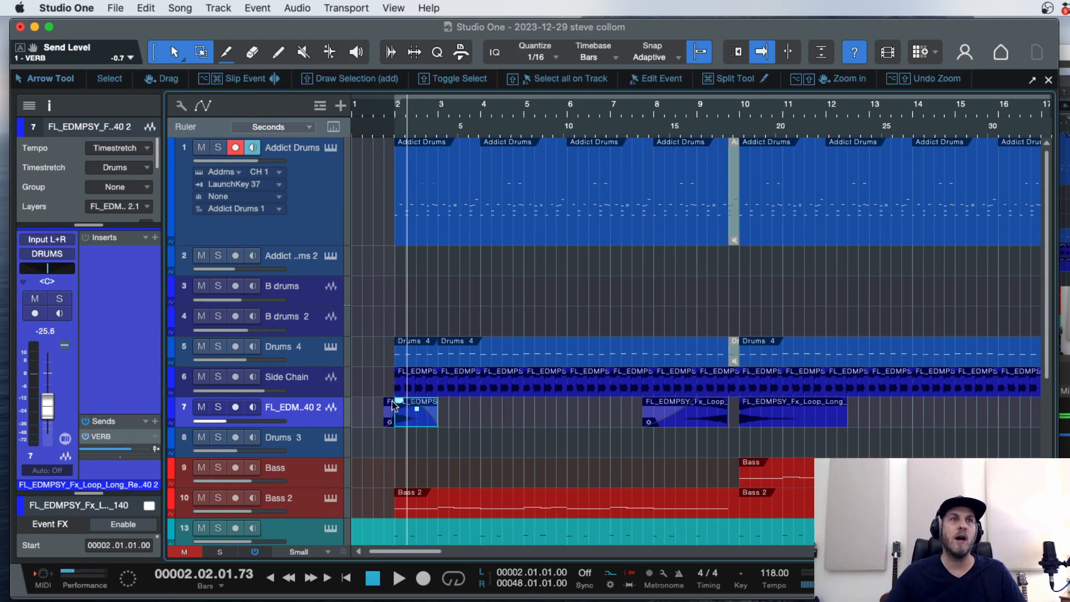
pyautogui.moveTo(314, 408); pyautogui.dragTo(315, 425)
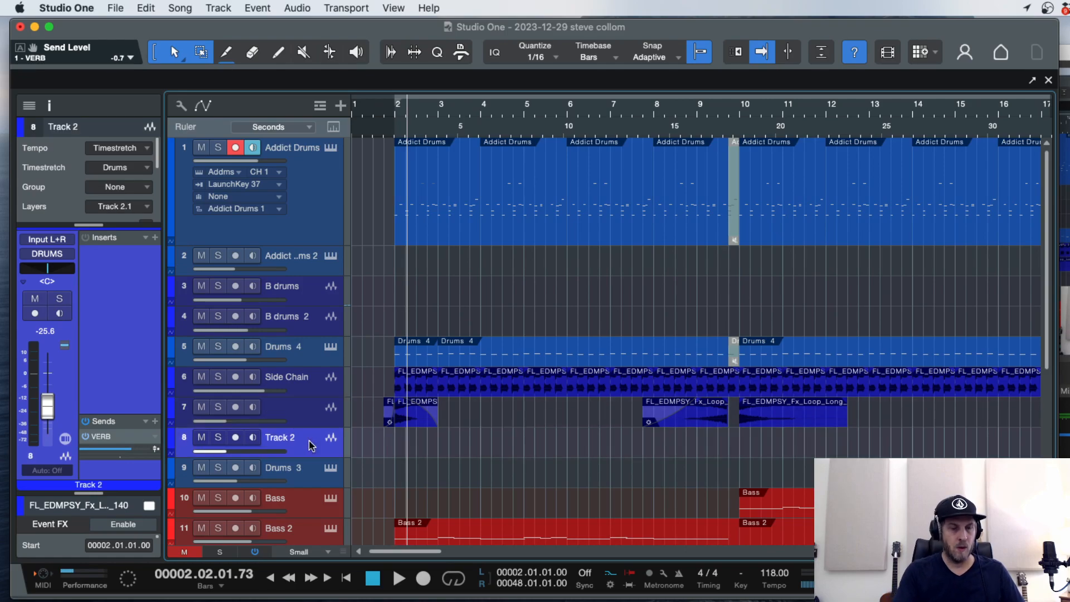
pyautogui.press('super+z')
pyautogui.moveTo(306, 407); pyautogui.dragTo(308, 428)
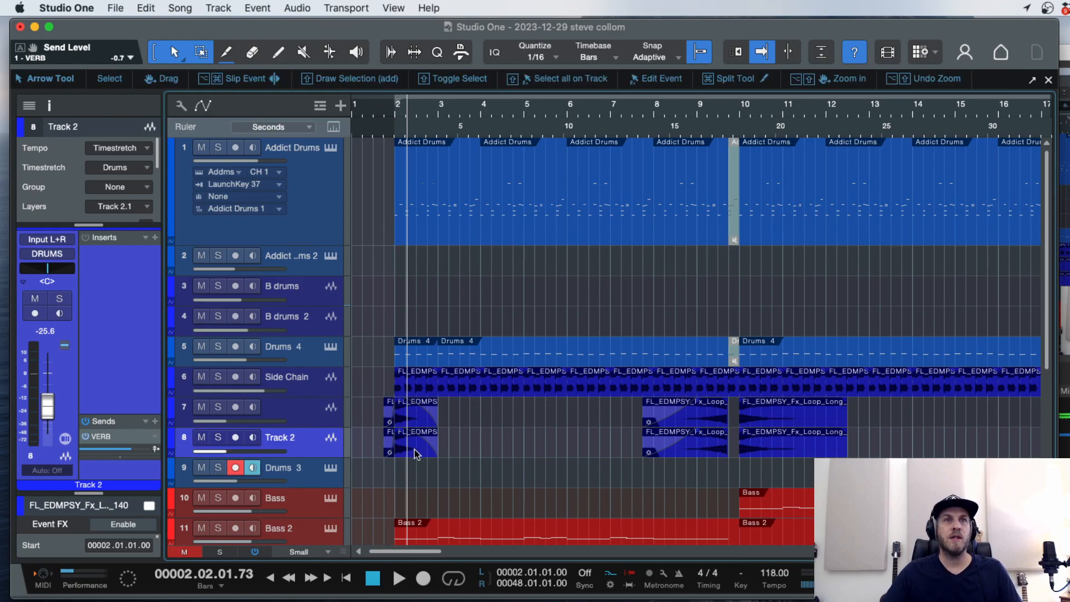
# Delete the reversed crashes leading into bars 2 and 10 from Track 2, and the bar 10 crash from track 7.
pyautogui.click(724, 448)
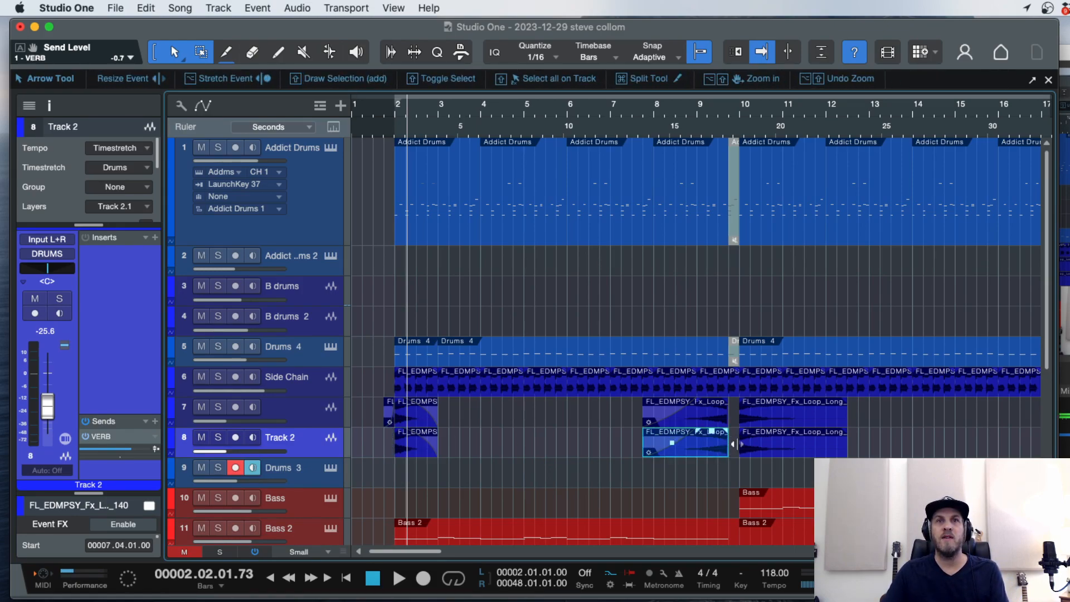
pyautogui.click(742, 448)
pyautogui.click(763, 422)
pyautogui.press('Delete')
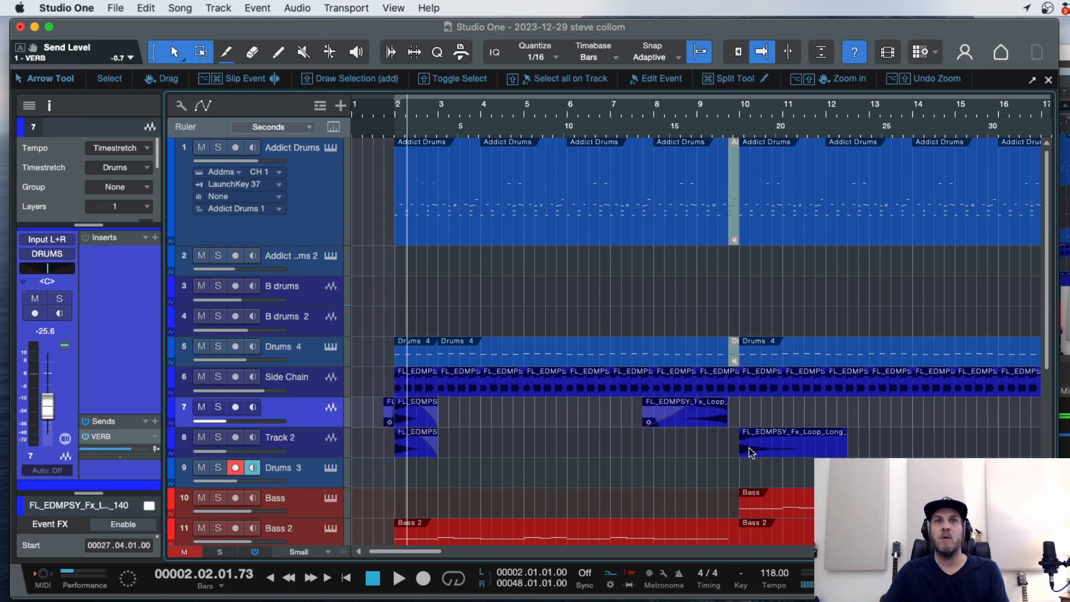
# Delete the reversed crash leading into bar 30 from Track 2.
pyautogui.press('w')
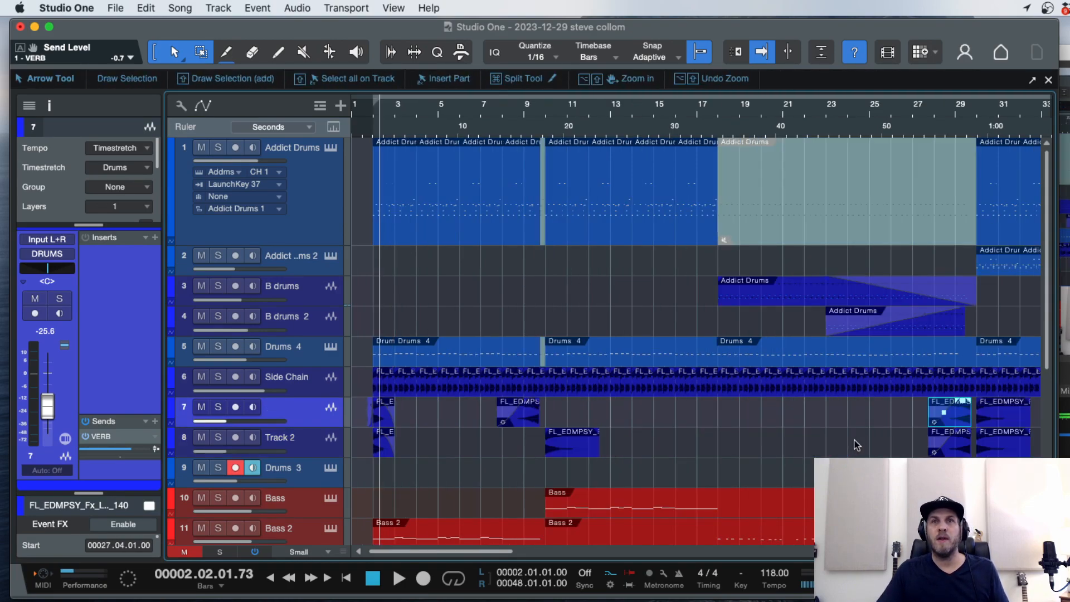
pyautogui.click(959, 444)
pyautogui.press('Delete')
pyautogui.hscroll(5, 963, 450)
pyautogui.hscroll(3, 964, 450)
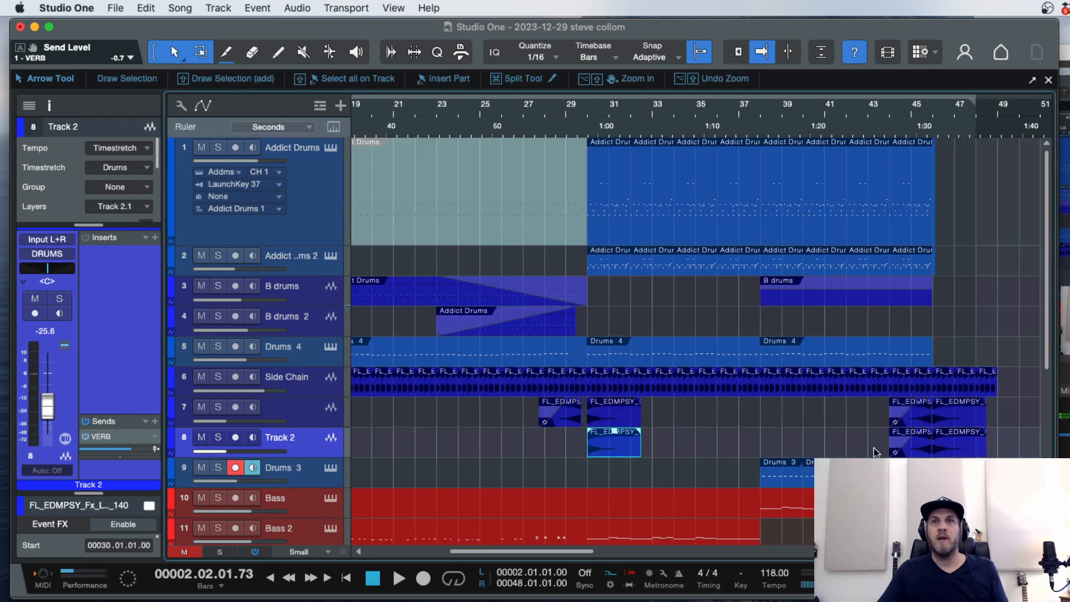
# Delete the bar 44 reversed crash from Track 2, and the crashes at bars 46 and 30 from track 7.
pyautogui.click(921, 451)
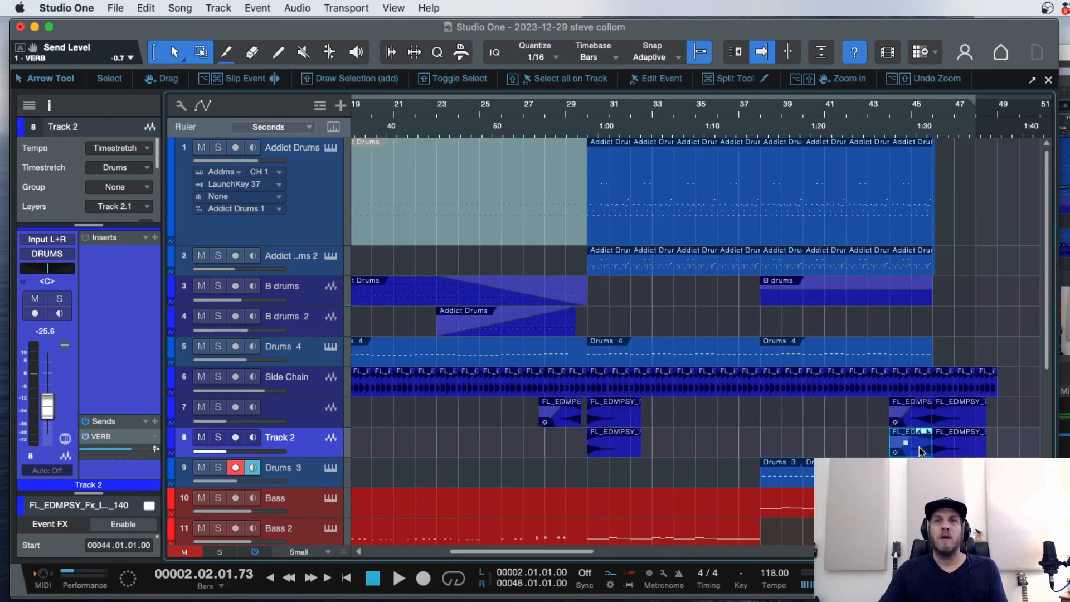
pyautogui.press('Delete')
pyautogui.click(956, 422)
pyautogui.press('Delete')
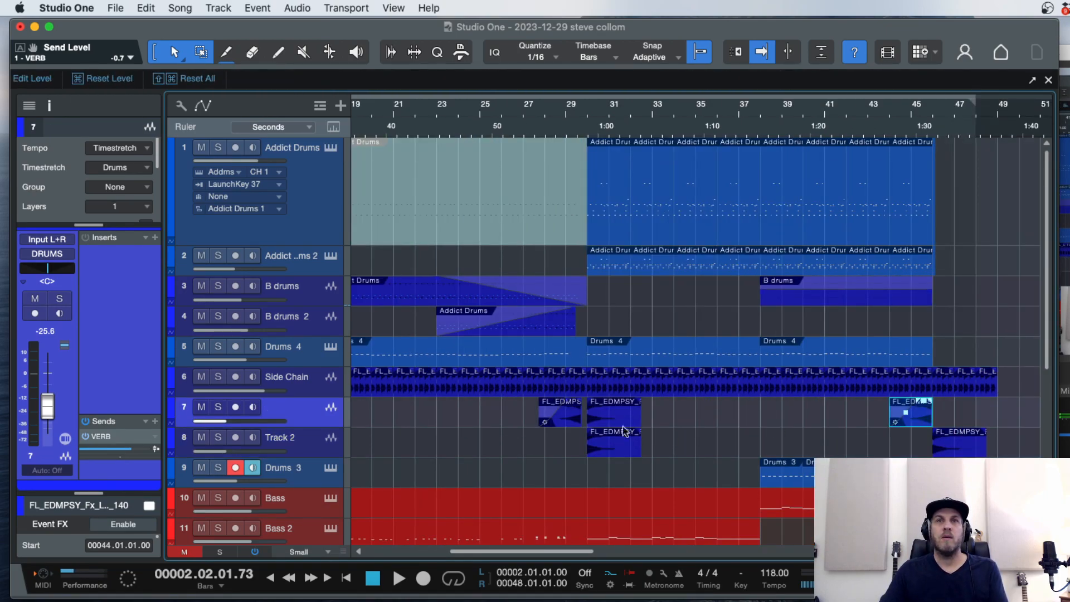
pyautogui.click(611, 416)
pyautogui.press('Delete')
# Delete the bar 2 crash from track 7, leaving its copy on Track 2.
pyautogui.hscroll(-9, 622, 437)
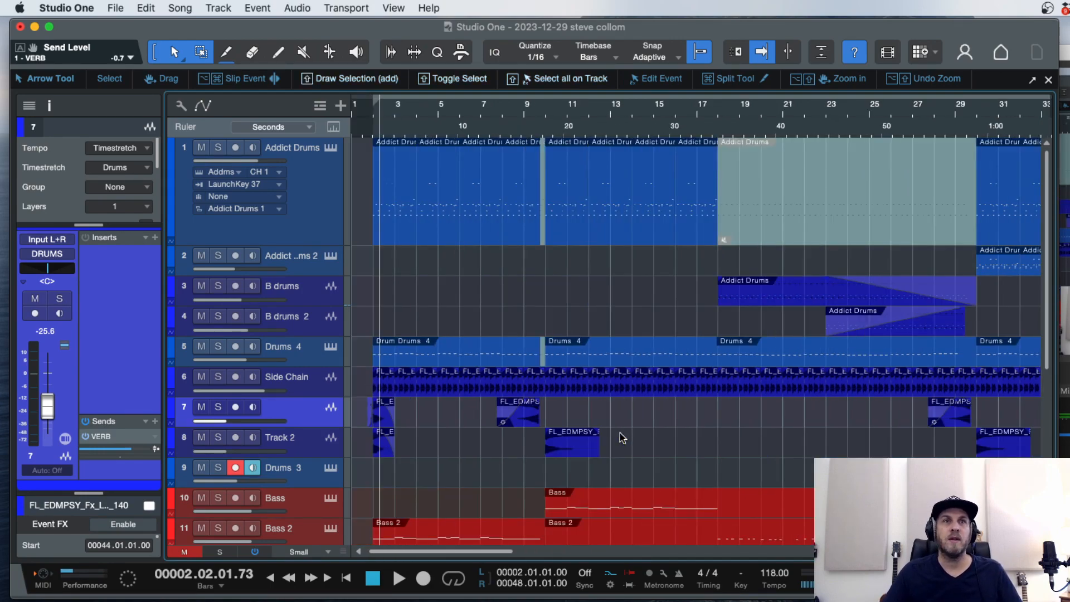
pyautogui.moveTo(371, 109); pyautogui.dragTo(451, 418)
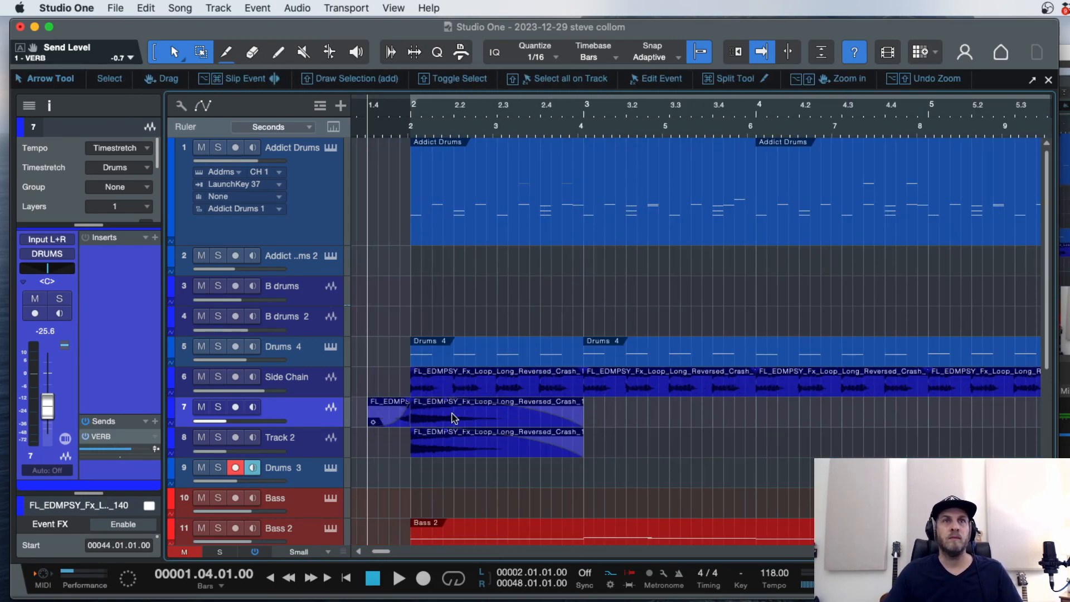
pyautogui.press('Delete')
# Insert the ValhallaVintageVerb reverb on Track 2 and start playback of the intro.
pyautogui.click(213, 452)
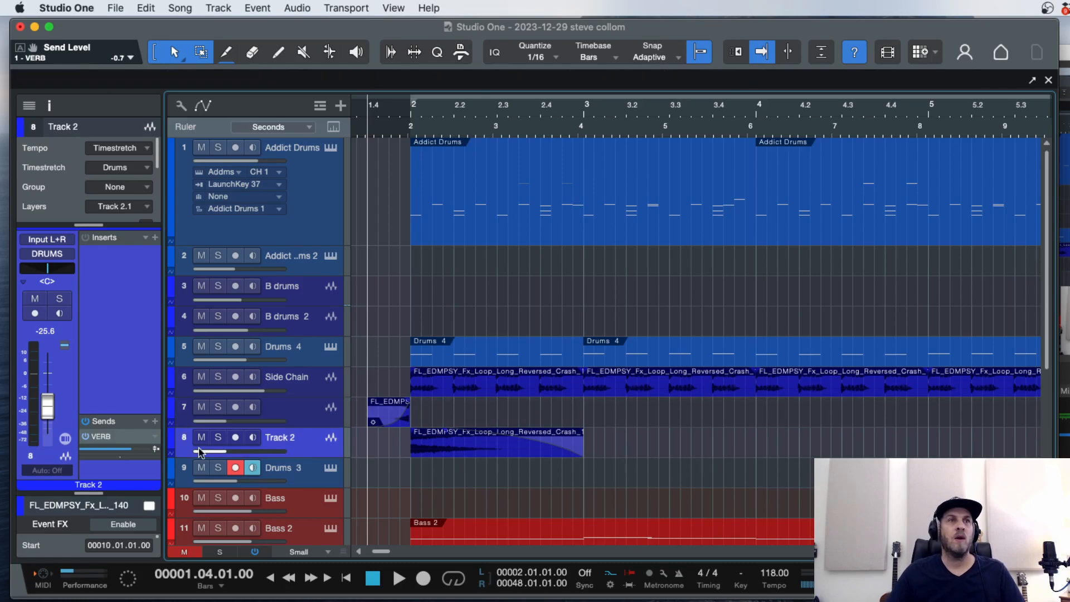
pyautogui.click(155, 238)
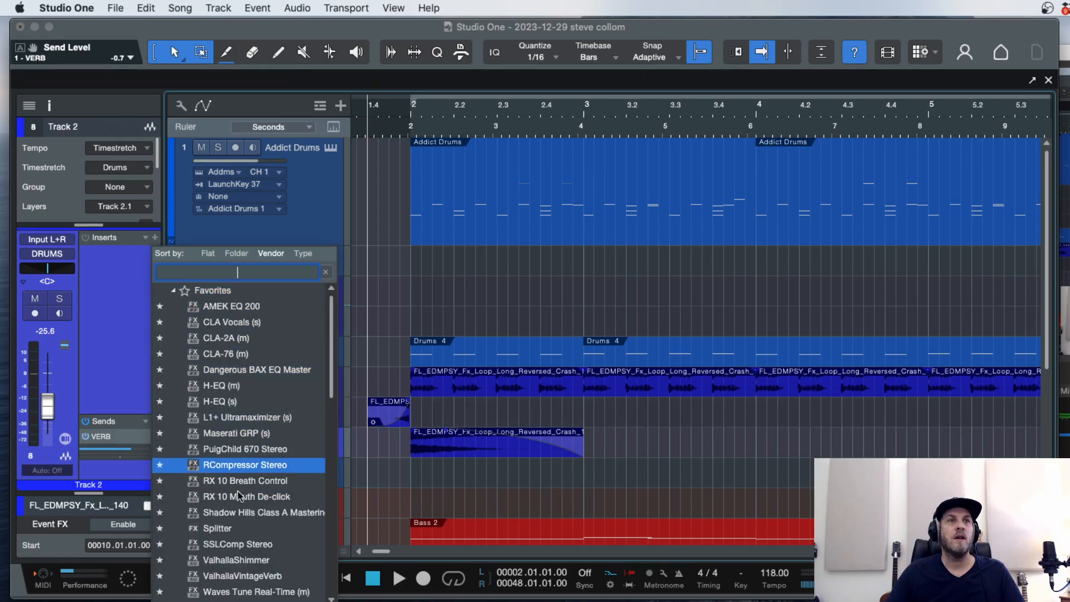
pyautogui.click(212, 575)
pyautogui.press('space')
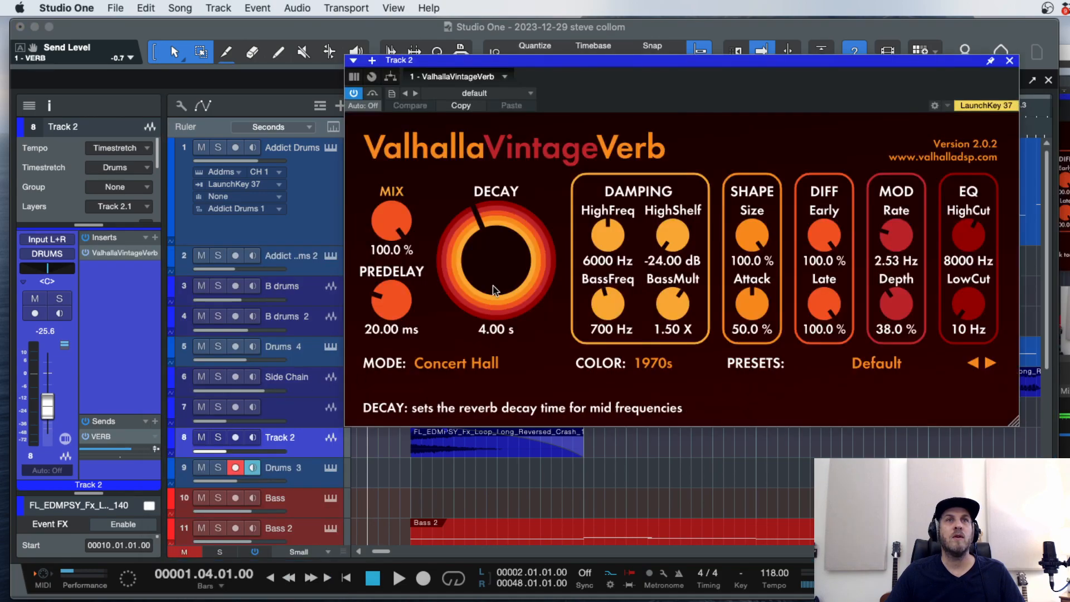
# Set the reverb's decay to 14.82 s and its low cut to 300 Hz.
pyautogui.moveTo(497, 282); pyautogui.dragTo(496, 259)
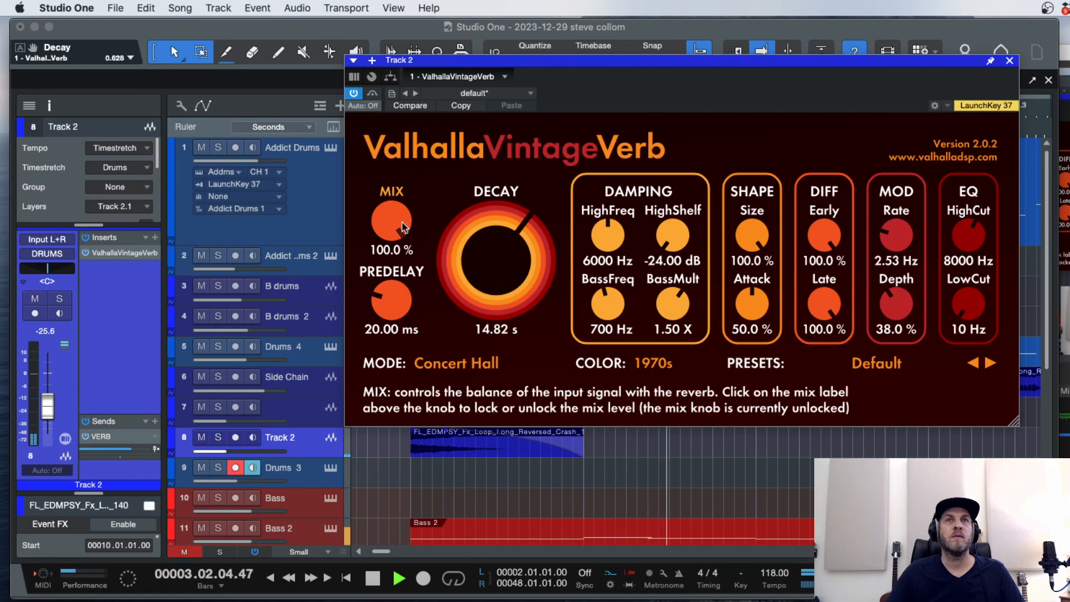
pyautogui.scroll(2, 965, 313)
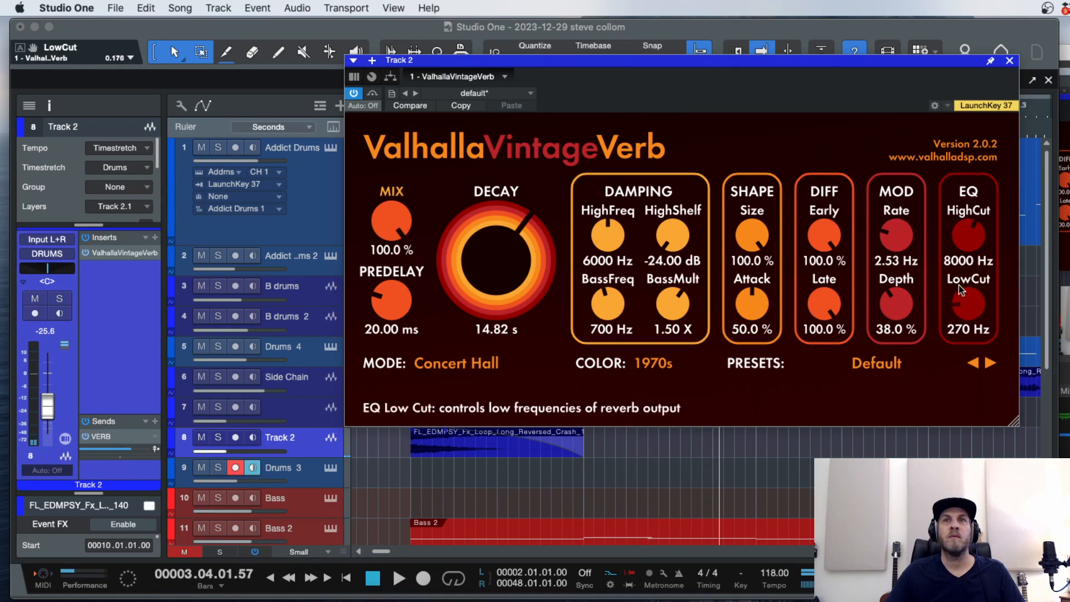
pyautogui.scroll(2, 956, 333)
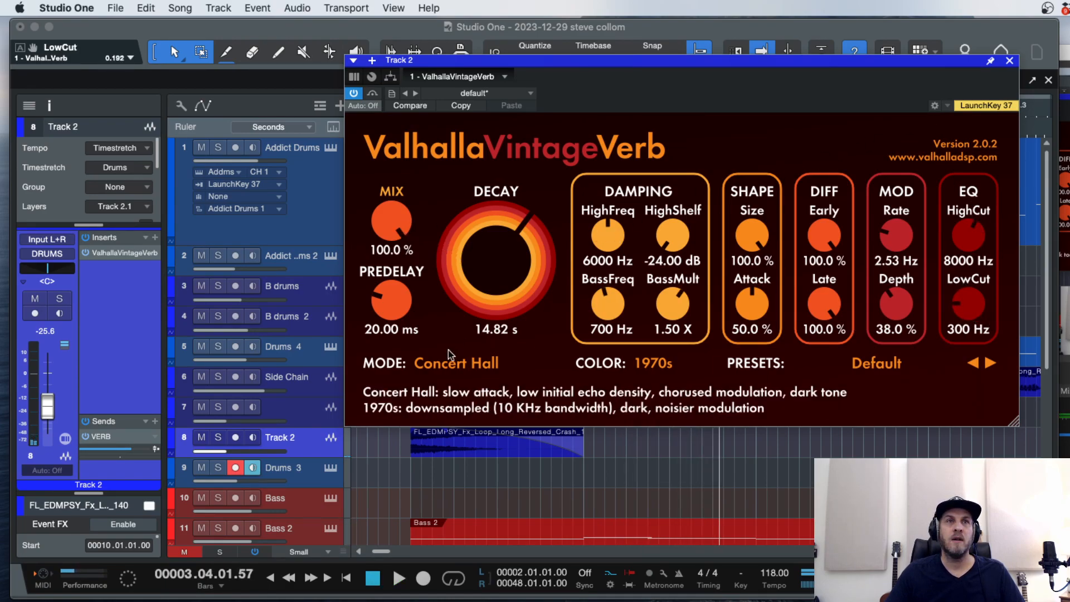
# Set the reverb's color to NOW and its decay to 20.07 s, and close the plug-in window.
pyautogui.click(667, 365)
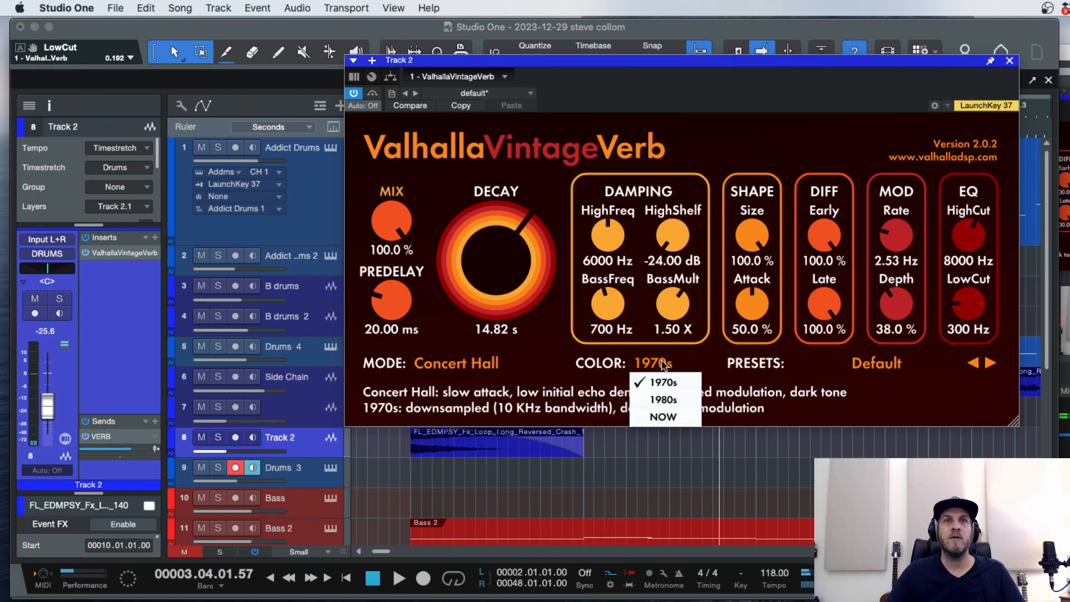
pyautogui.click(666, 417)
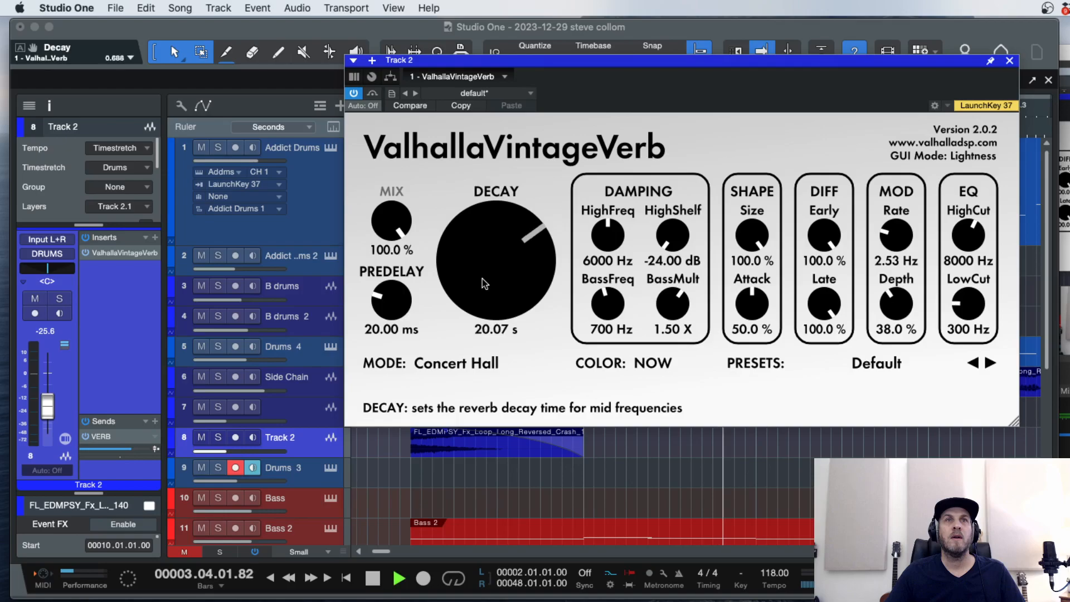
pyautogui.click(1009, 60)
pyautogui.press('space')
# Solo Track 2, play the intro crash with its reverb, and raise the track's volume to -14.5 dB.
pyautogui.click(217, 437)
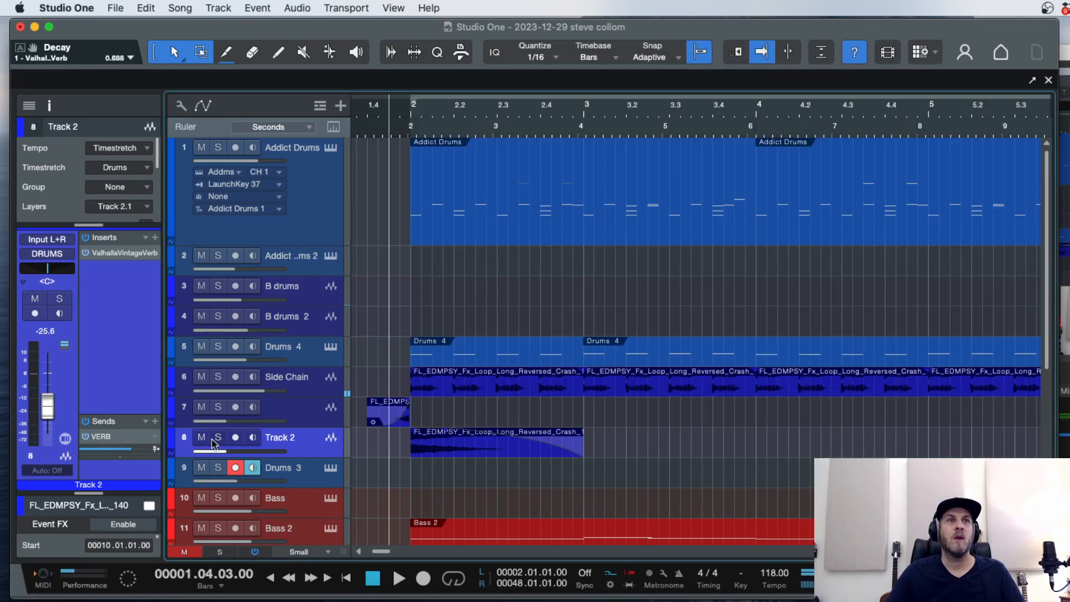
pyautogui.press('space')
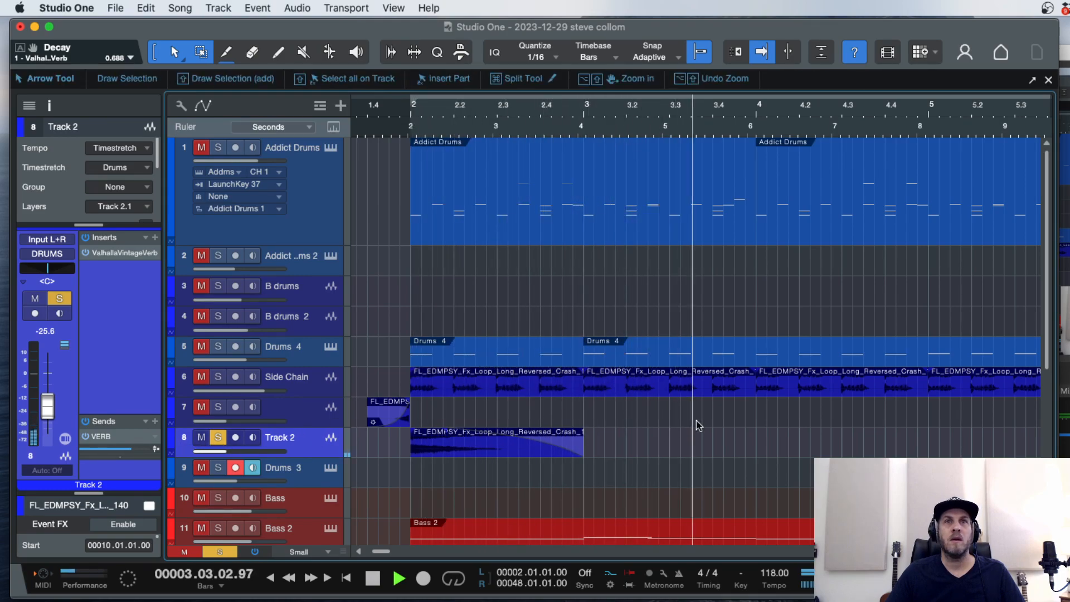
pyautogui.press('w')
pyautogui.press('w')
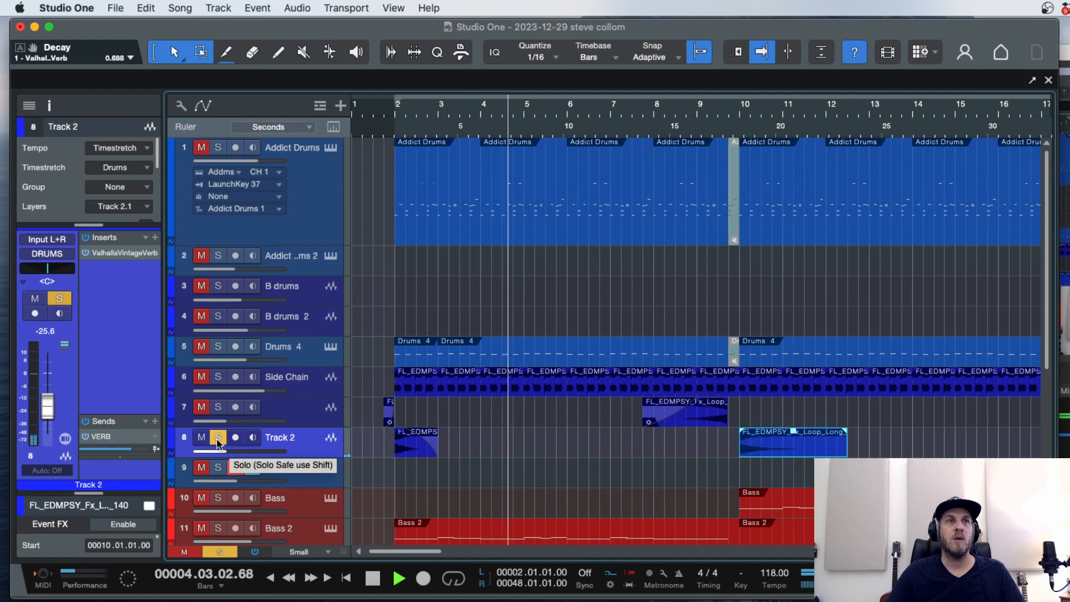
pyautogui.moveTo(226, 452); pyautogui.dragTo(238, 452)
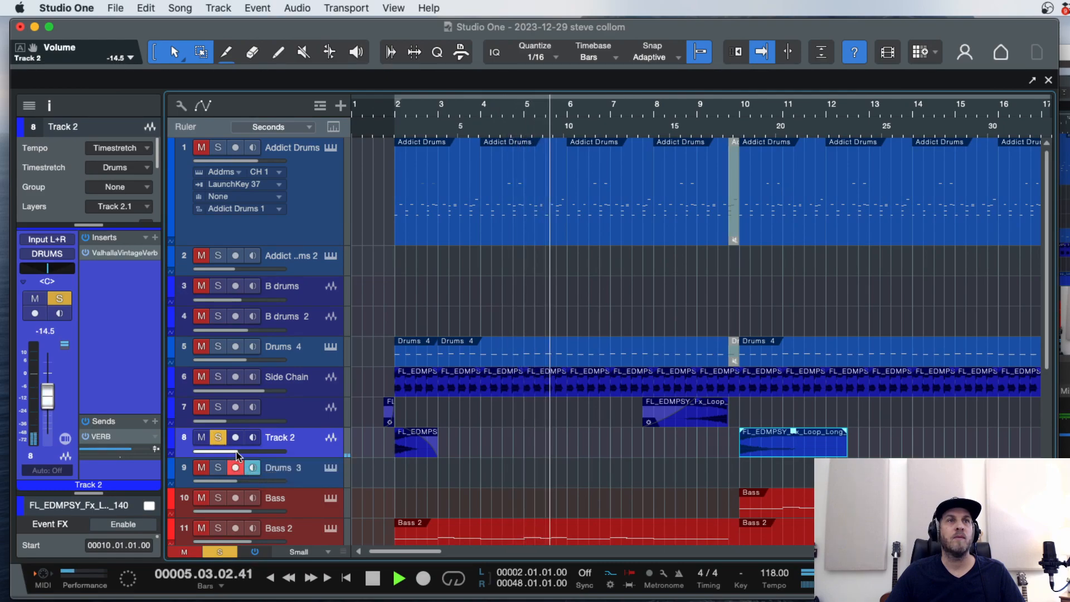
pyautogui.press('space')
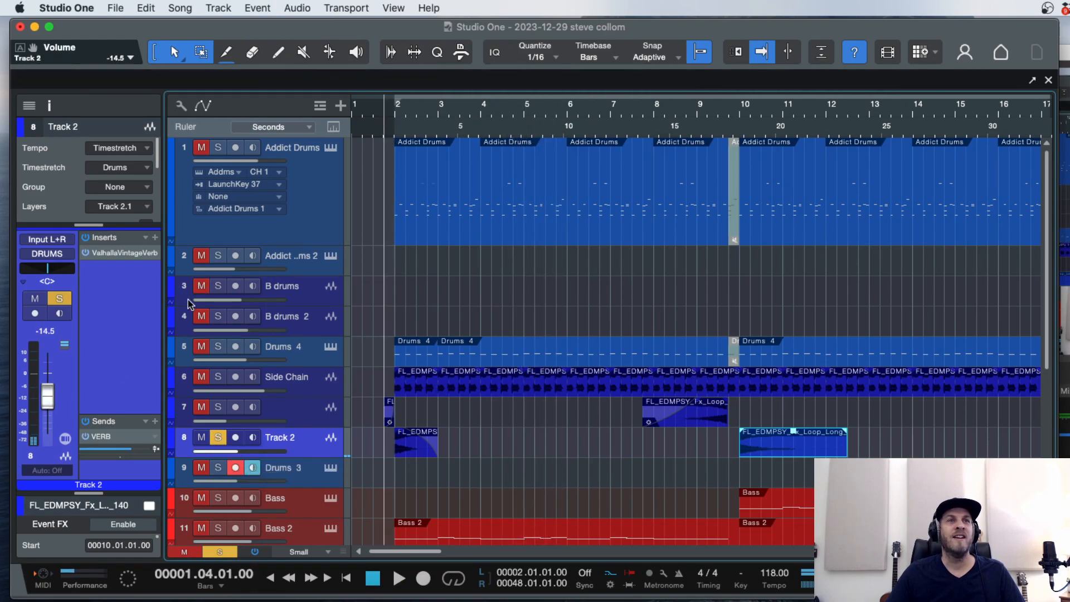
# Set the ValhallaVintageVerb decay on Track 2 to 13.32 s, close the plug-in window and start playback.
pyautogui.click(122, 254)
pyautogui.moveTo(529, 271); pyautogui.dragTo(530, 287)
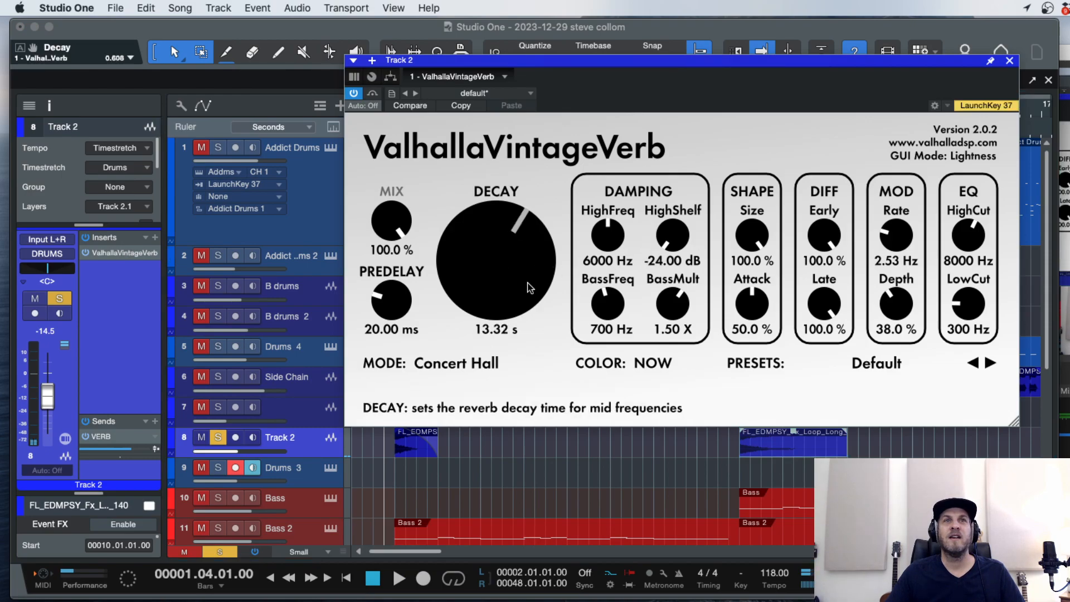
pyautogui.click(1009, 62)
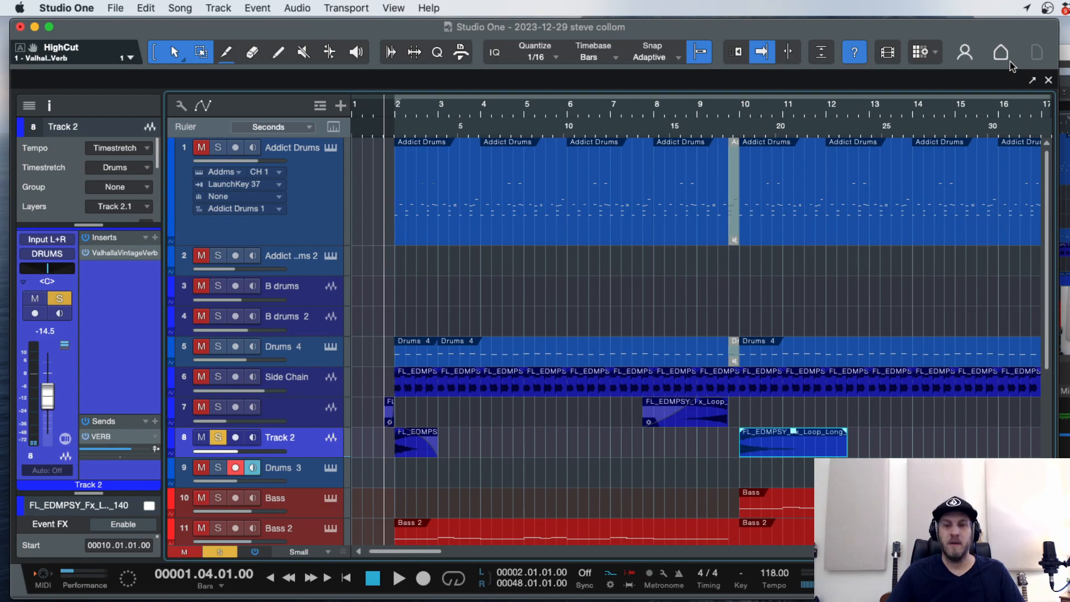
pyautogui.press('space')
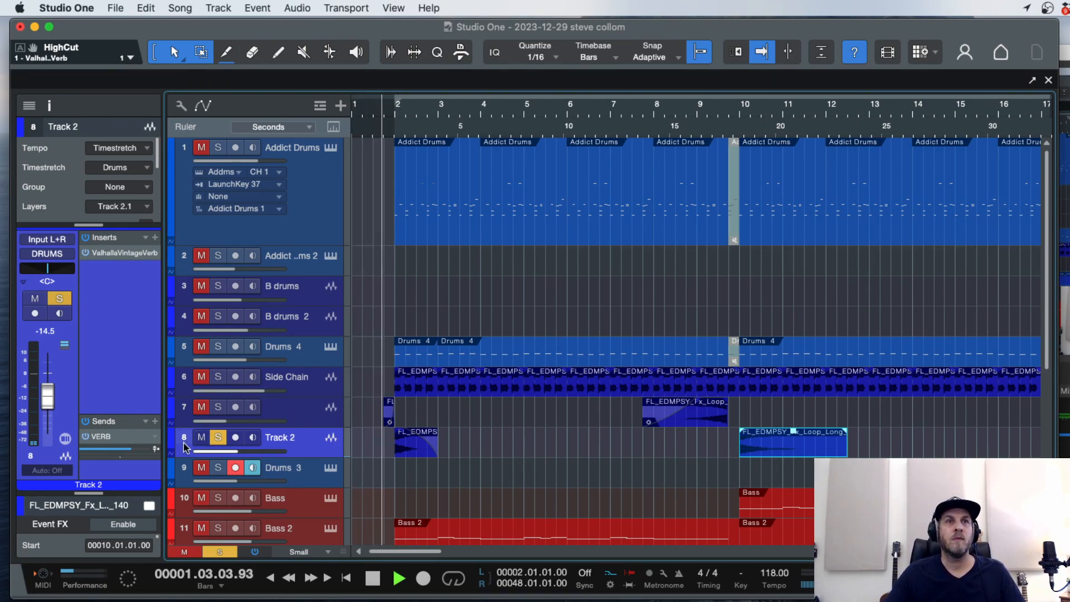
# Solo track 7 together with Track 2 and play the crash transition into bar 2.
pyautogui.click(218, 407)
pyautogui.click(201, 407)
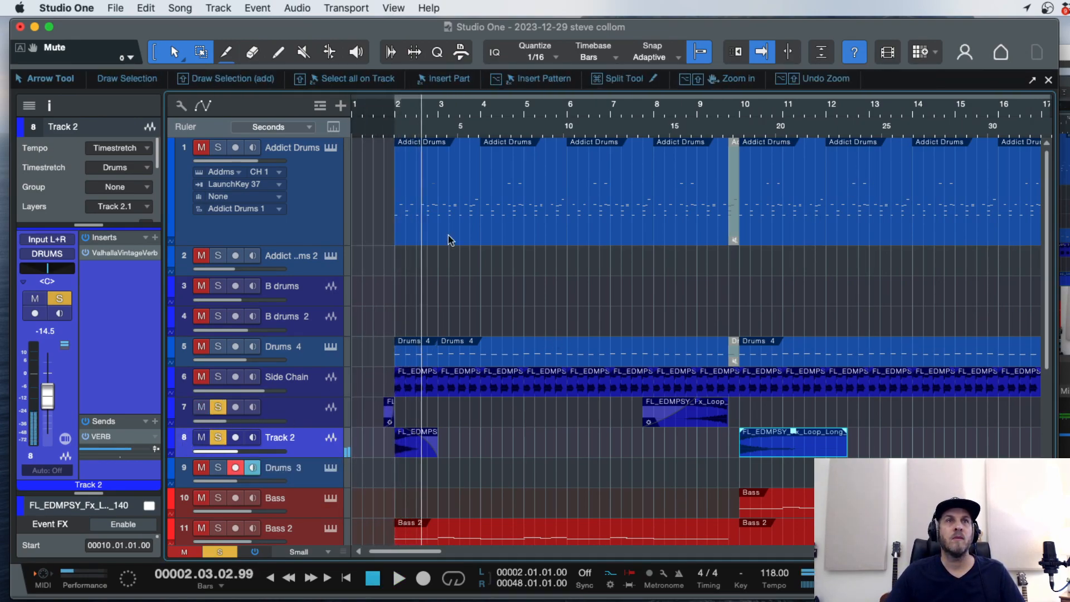
pyautogui.doubleClick(377, 118)
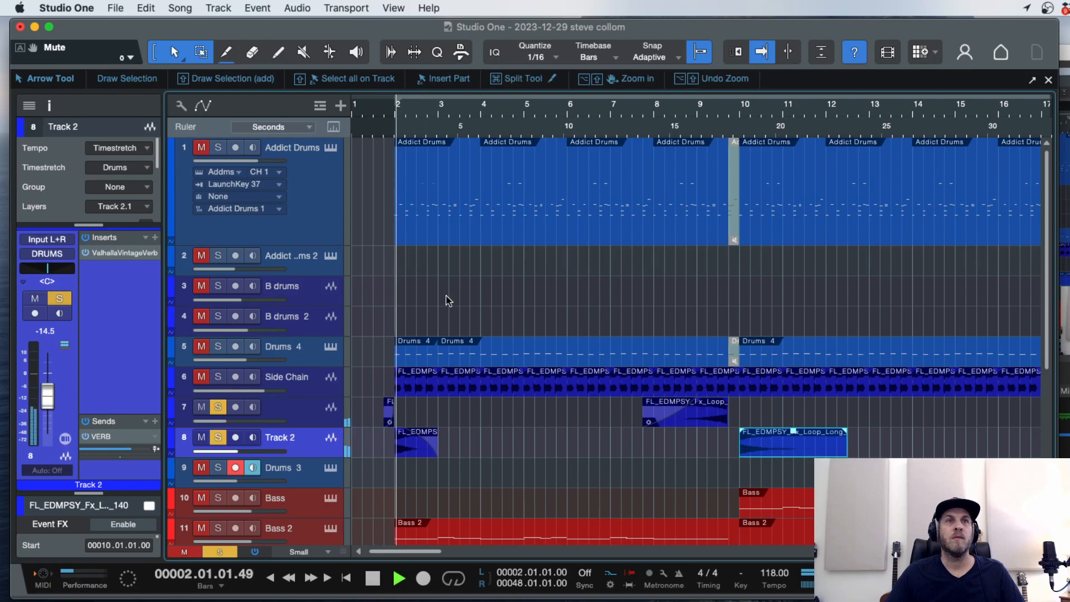
# Examine closely how the crash clips on track 7 and Track 2 meet at the start of bar 2.
pyautogui.moveTo(390, 124); pyautogui.dragTo(540, 263)
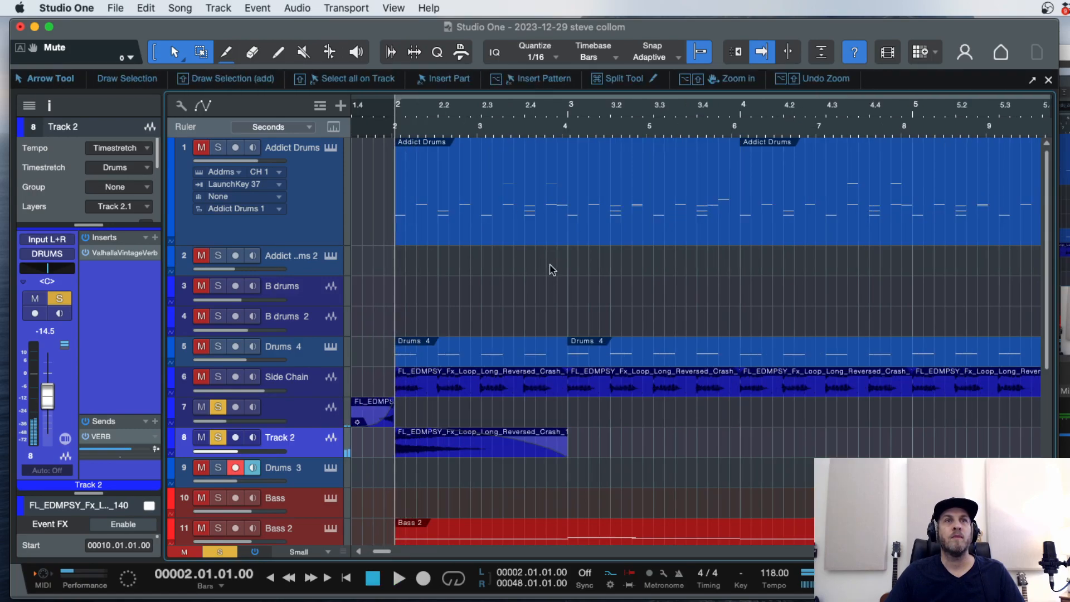
pyautogui.press('e')
pyautogui.press('e')
pyautogui.press('e')
pyautogui.press('e')
pyautogui.press('e')
pyautogui.press('e')
pyautogui.press('e')
pyautogui.press('e')
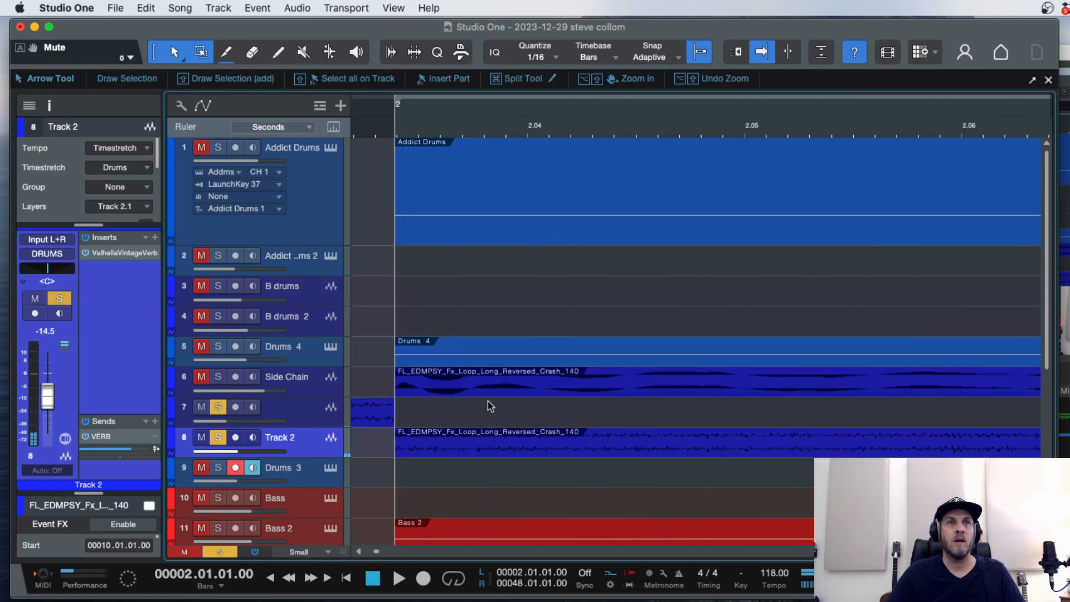
pyautogui.press('w')
pyautogui.press('w')
pyautogui.press('w')
pyautogui.press('w')
pyautogui.press('w')
pyautogui.press('w')
pyautogui.press('w')
pyautogui.press('w')
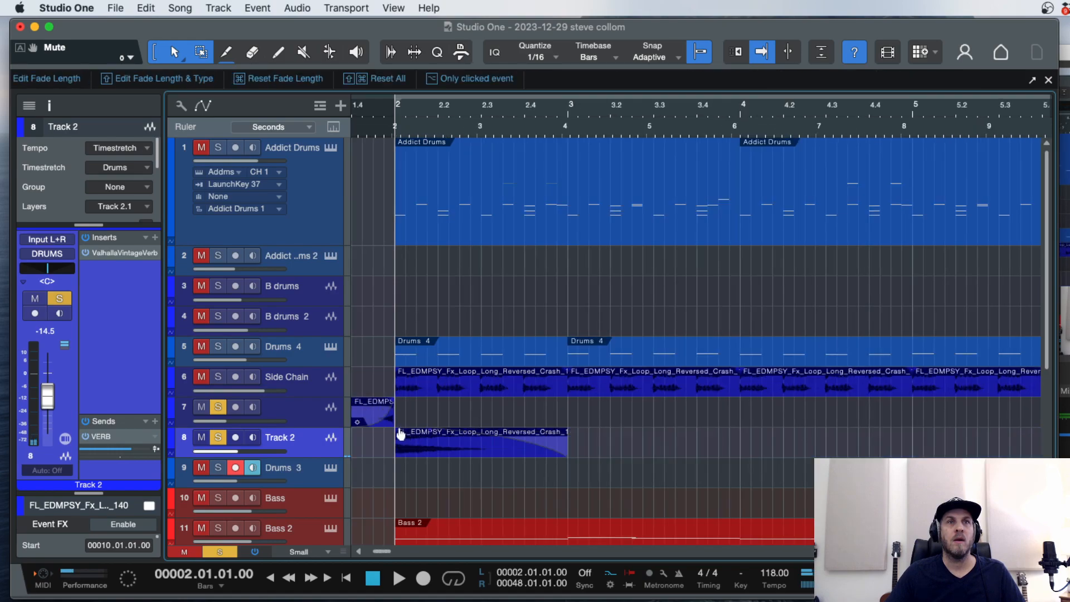
# Copy the bar 2 crash from Track 2 onto track 7, clear the solos and play from just before bar 2.
pyautogui.click(389, 425)
pyautogui.moveTo(424, 453); pyautogui.dragTo(424, 423)
pyautogui.press('space')
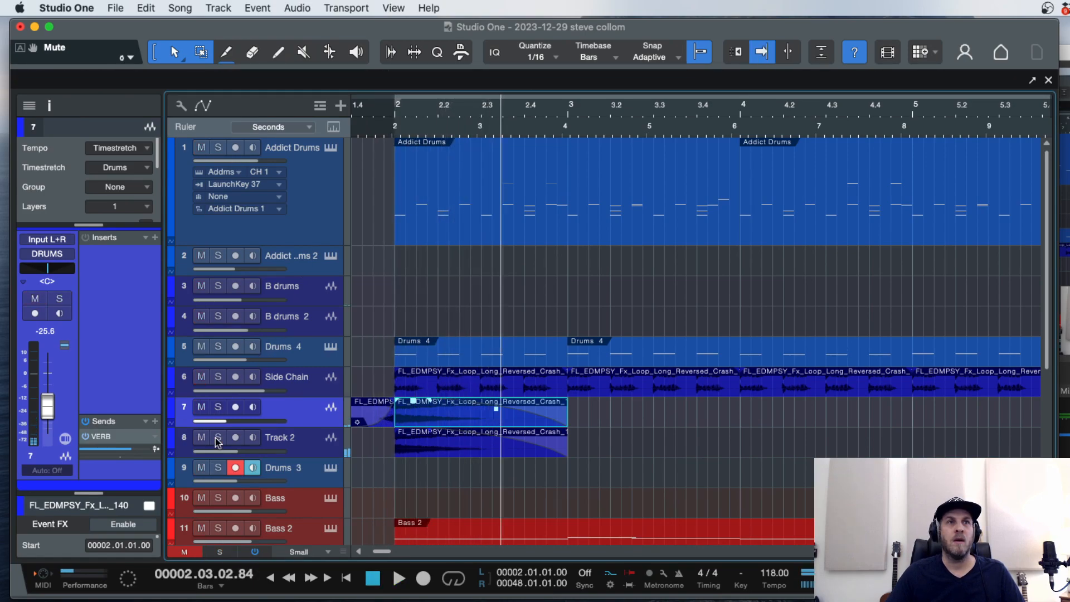
pyautogui.press('w')
pyautogui.click(382, 125)
pyautogui.press('space')
pyautogui.press('w')
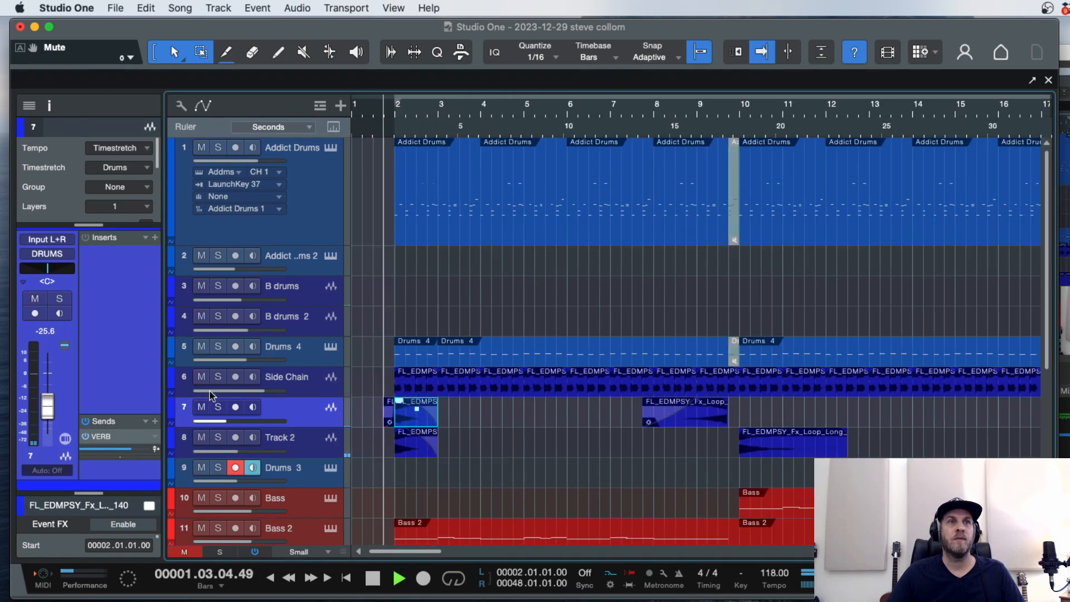
# Lower Track 2's volume to -25.2 dB and replay the intro from just before bar 2.
pyautogui.click(303, 448)
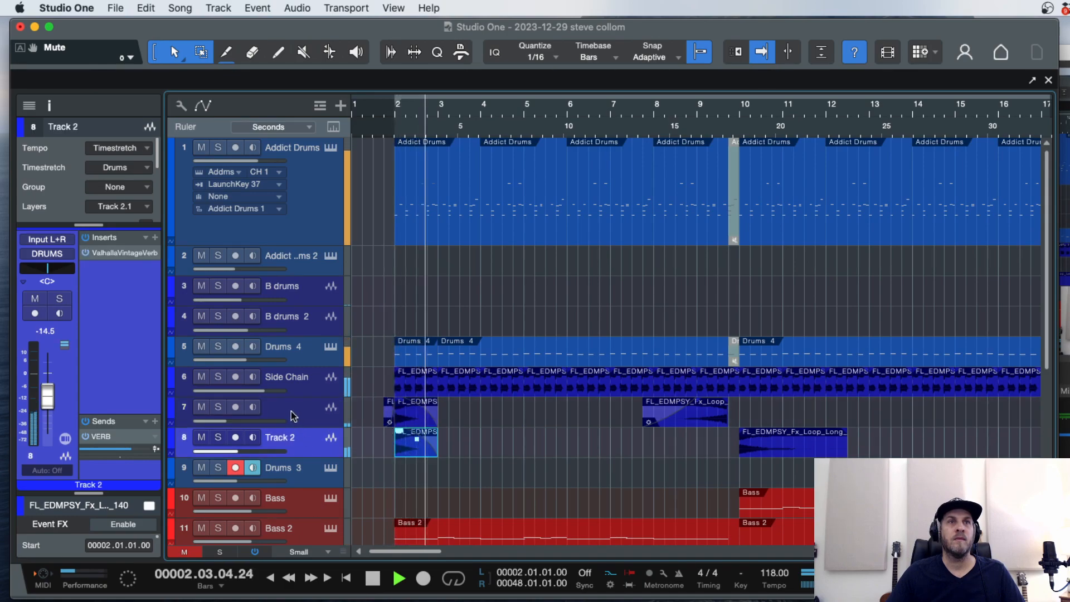
pyautogui.press('Up')
pyautogui.click(308, 446)
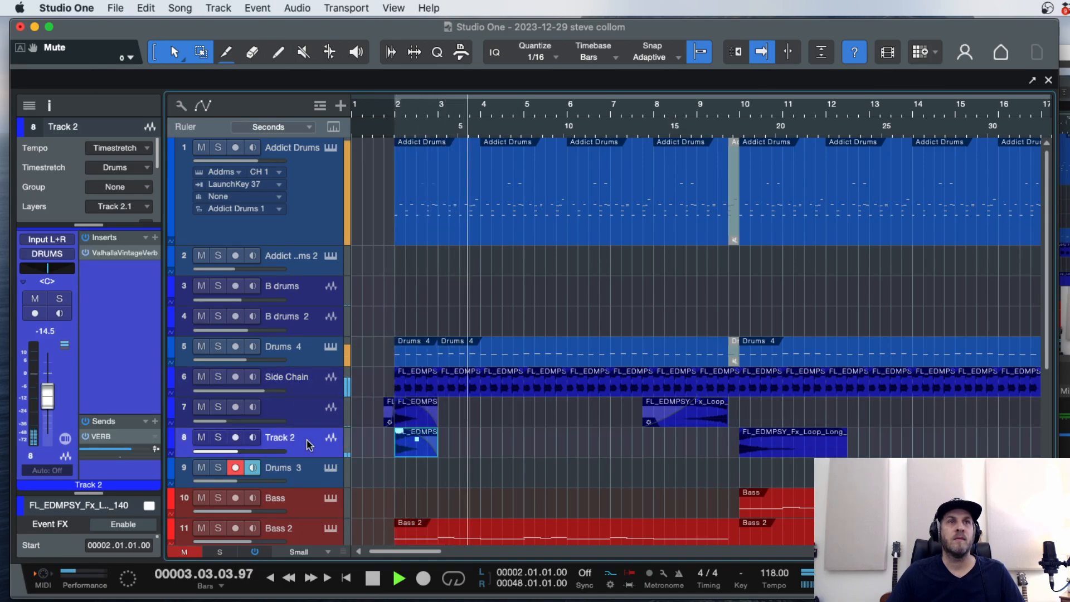
pyautogui.moveTo(237, 452); pyautogui.dragTo(226, 452)
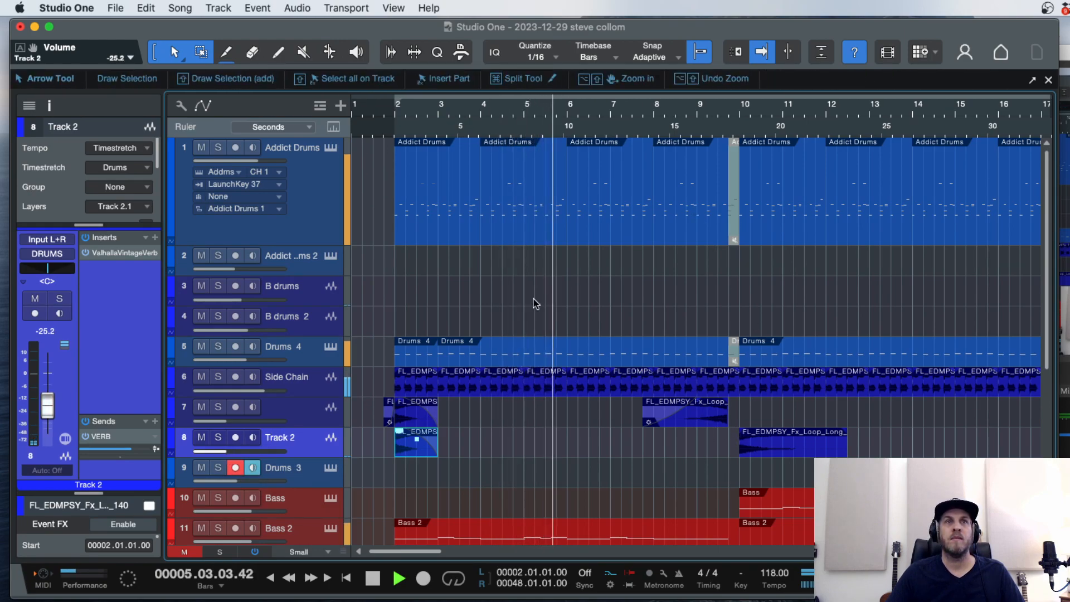
pyautogui.click(384, 134)
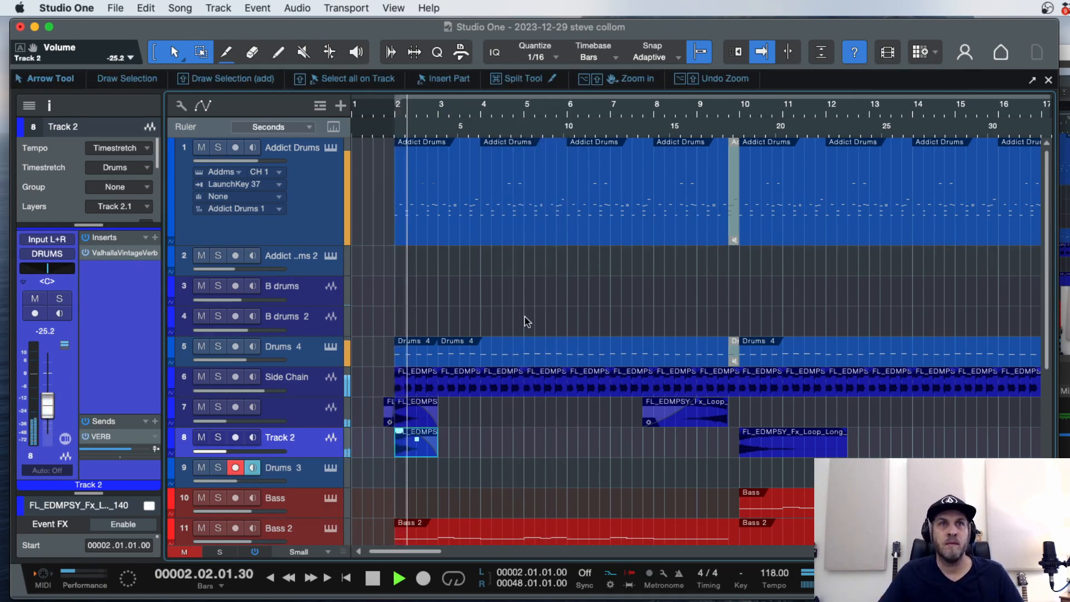
pyautogui.press('w')
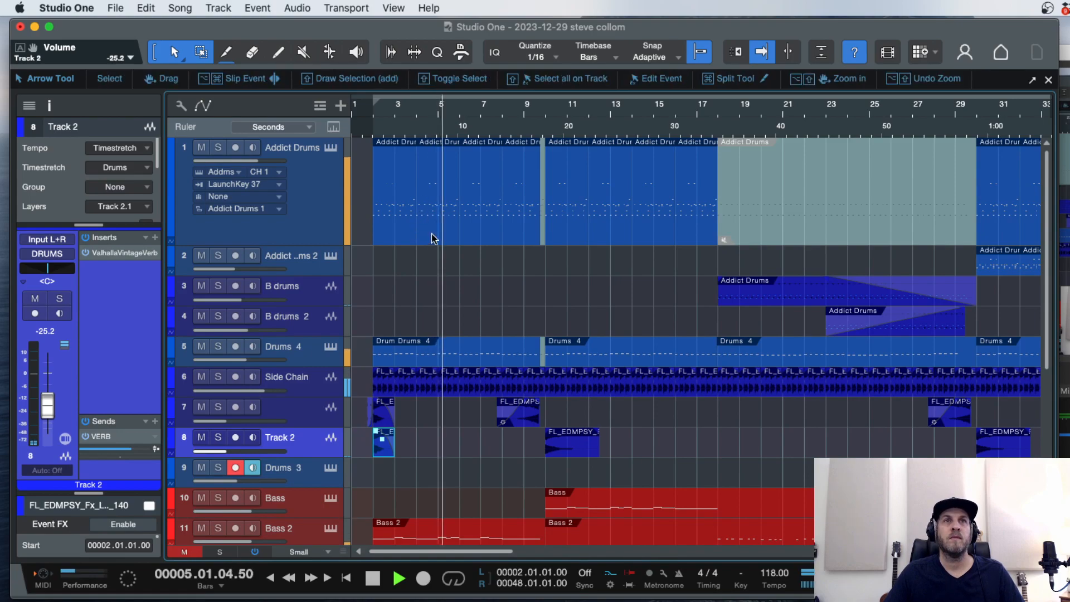
# Open the first Addict Drums part in the note editor, play it, and raise the track's volume to -0.4 dB.
pyautogui.doubleClick(394, 234)
pyautogui.press('w')
pyautogui.press('w')
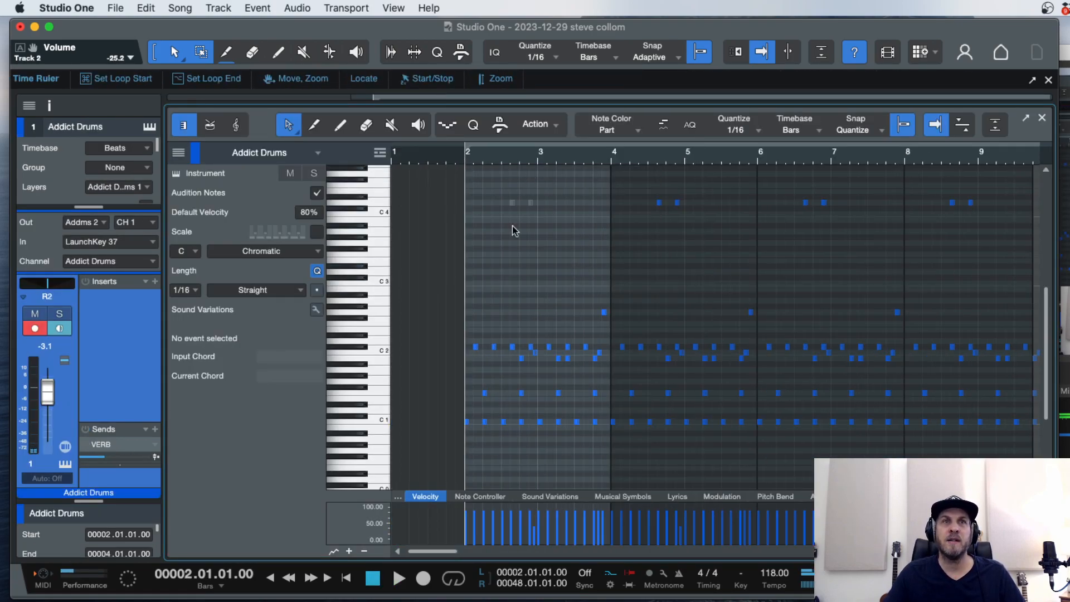
pyautogui.press('e')
pyautogui.press('space')
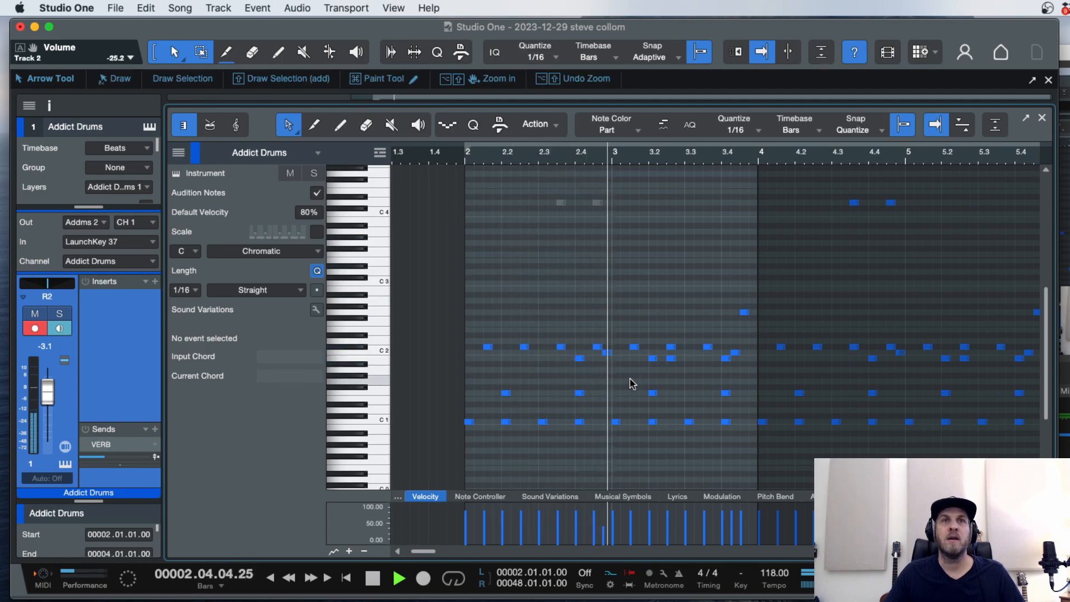
pyautogui.press('space')
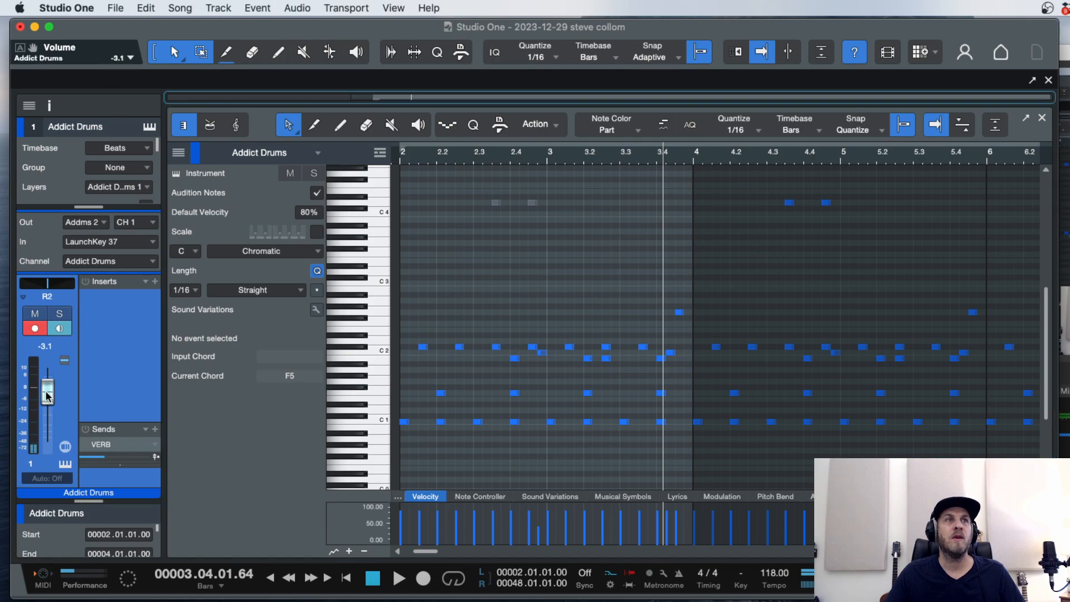
pyautogui.doubleClick(396, 162)
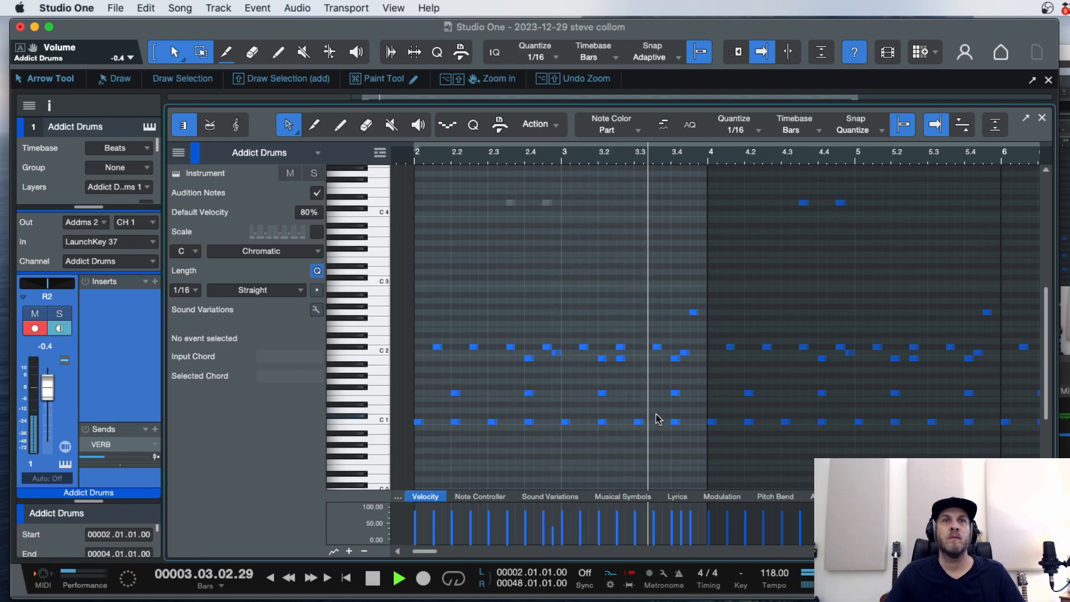
pyautogui.press('space')
# Mute the two adjacent B1 notes on beat 2 of bar 3 in the Addict Drums part.
pyautogui.click(618, 360)
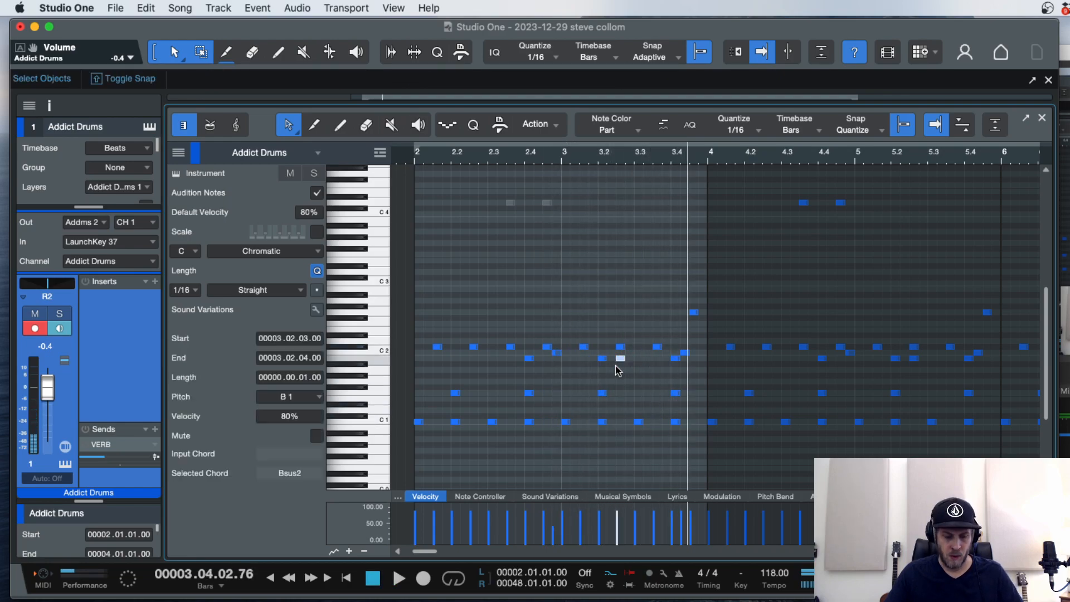
pyautogui.hotkey('shift', 'm')
pyautogui.click(609, 372)
pyautogui.click(602, 358)
pyautogui.hotkey('shift', 'm')
pyautogui.click(544, 362)
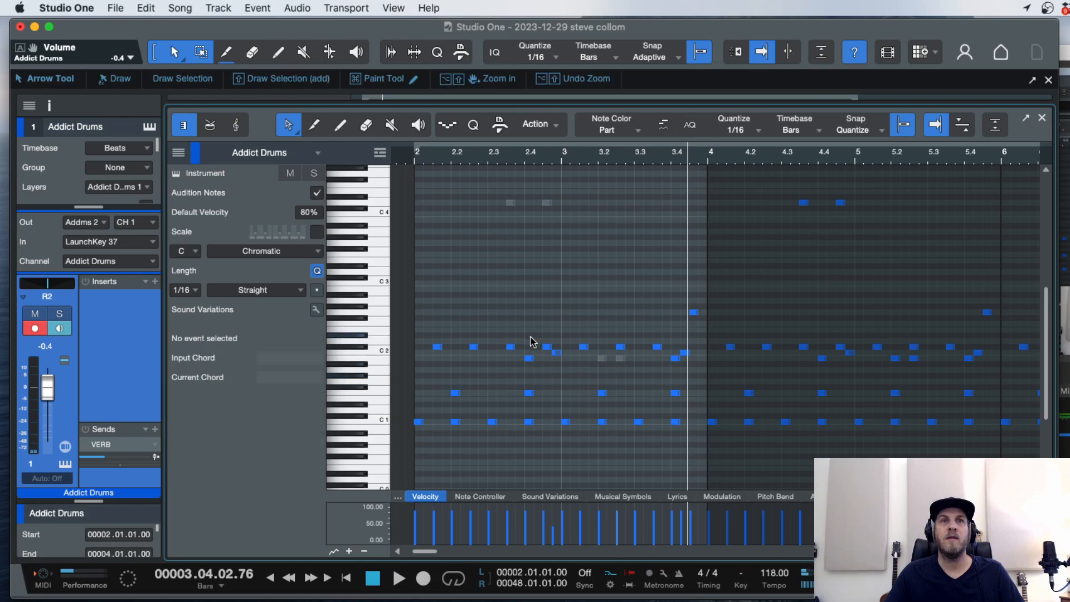
# Mute the B1 notes on beat 4 of bars 2 and 3, and play the drum pattern from before bar 2.
pyautogui.click(529, 359)
pyautogui.hotkey('shift', 'm')
pyautogui.press('super+a')
pyautogui.hotkey('shift', 'm')
pyautogui.click(668, 366)
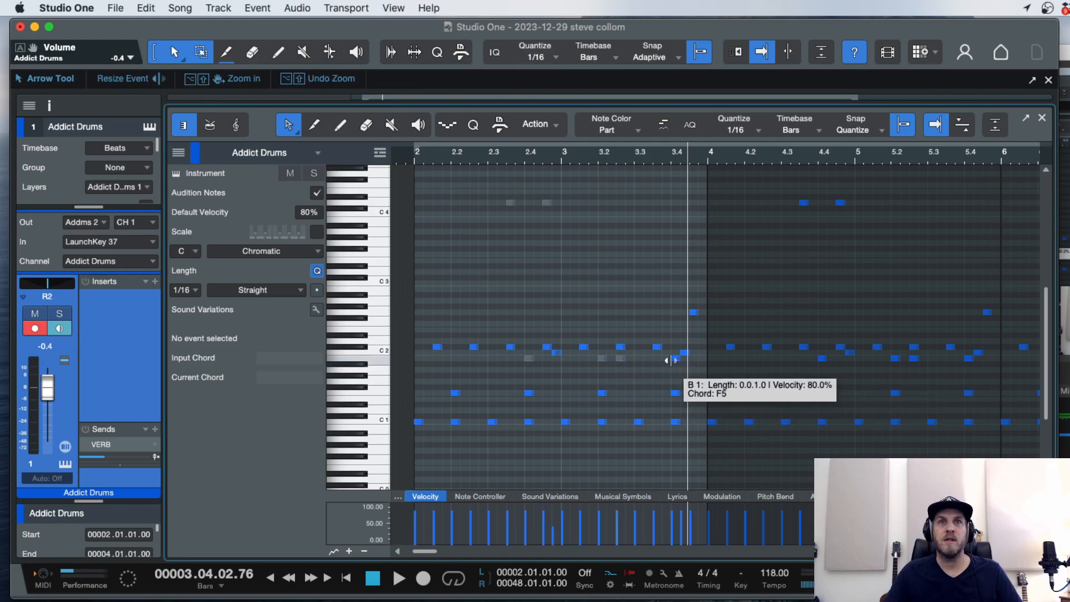
pyautogui.click(675, 362)
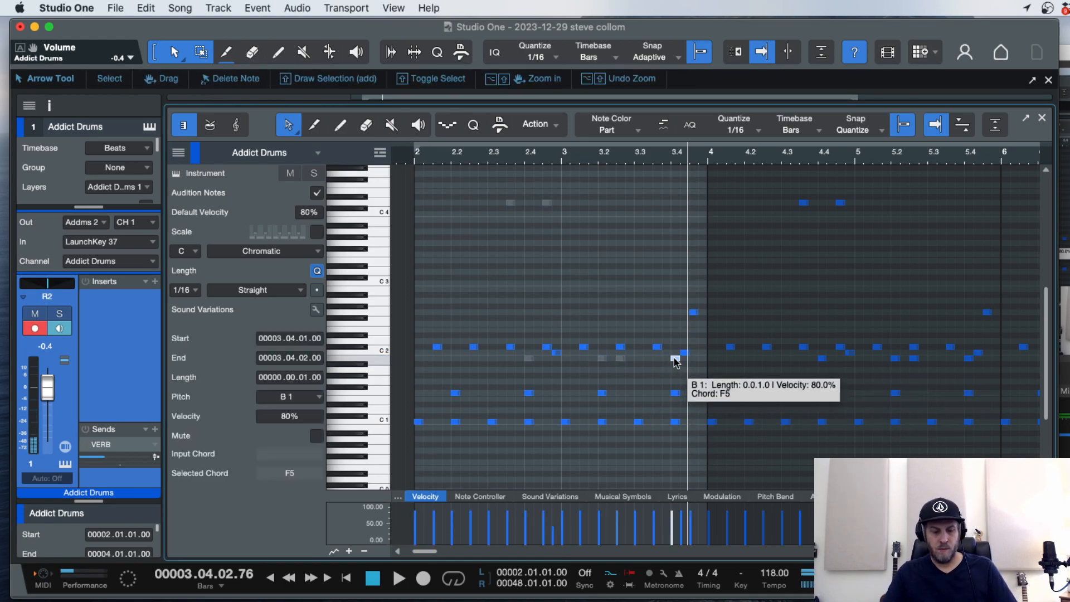
pyautogui.hotkey('shift', 'm')
pyautogui.doubleClick(407, 159)
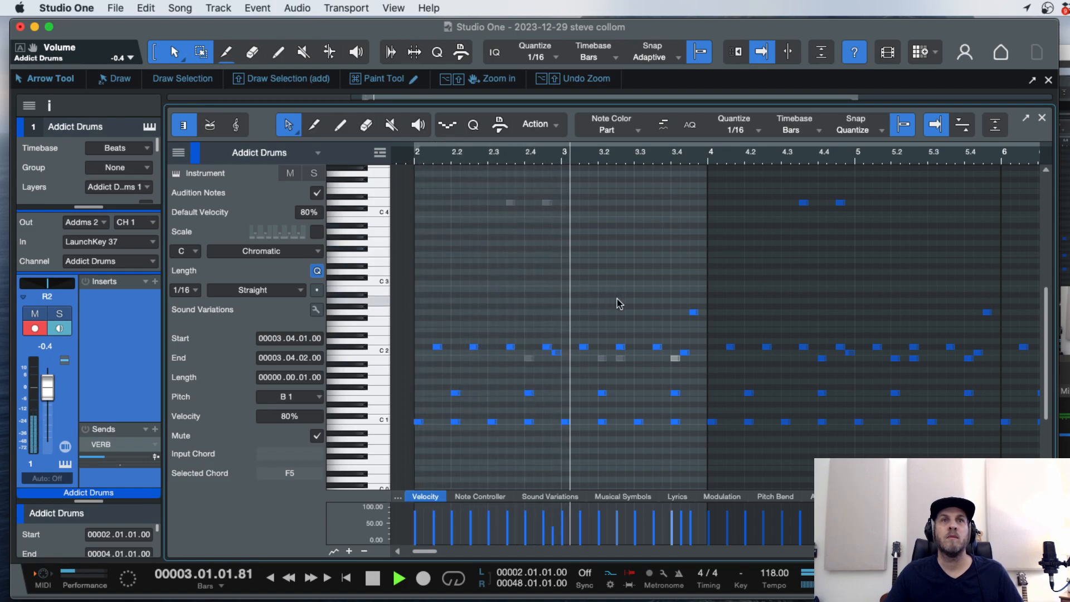
pyautogui.hscroll(2, 670, 374)
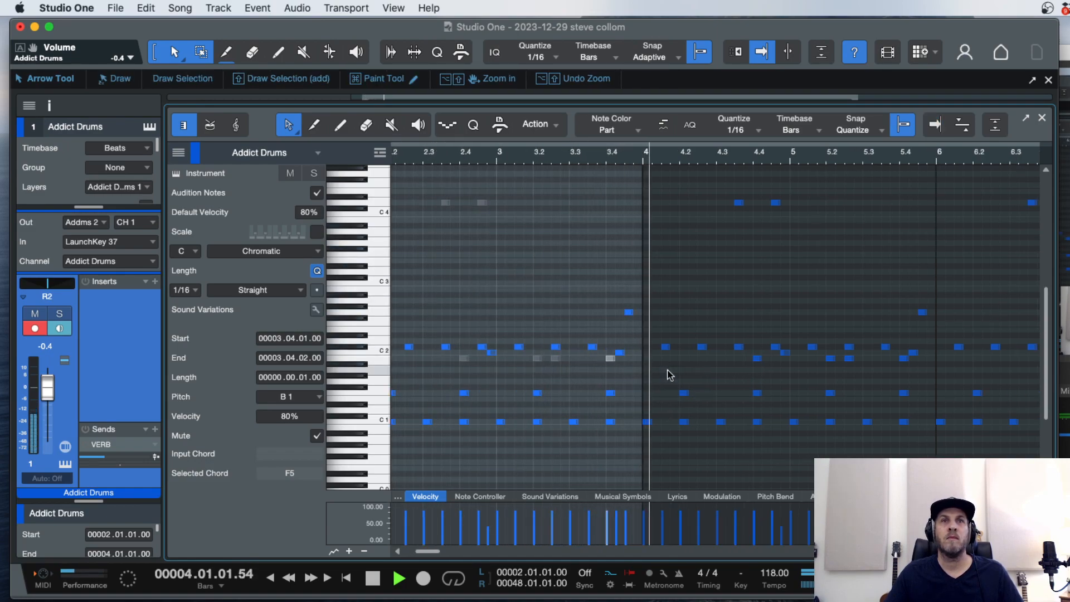
pyautogui.hscroll(2, 668, 373)
pyautogui.press('space')
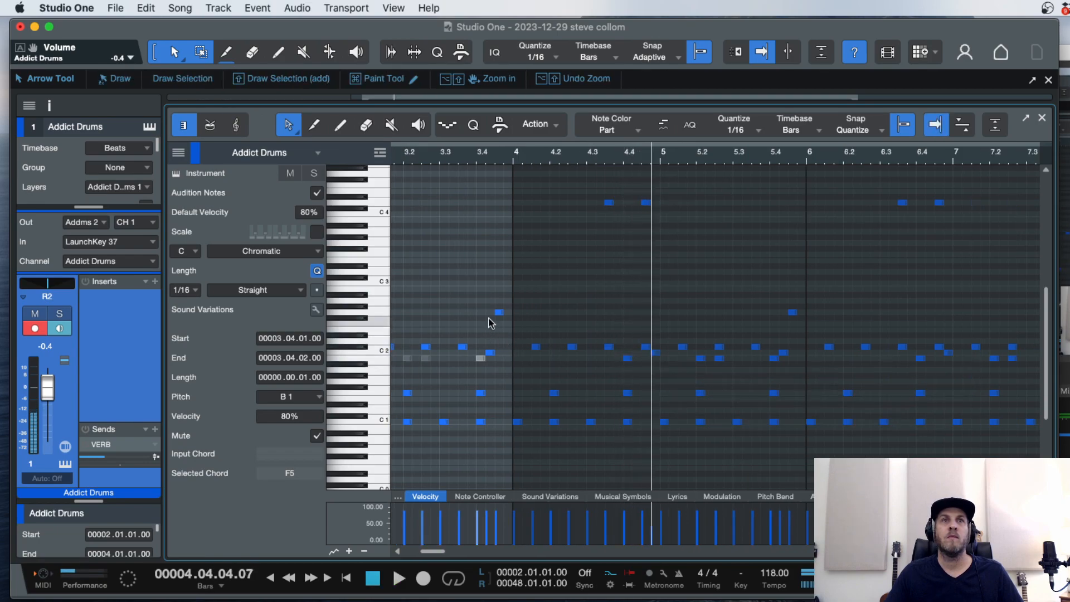
# Move the G2 note at the end of bar 3 down to C#2 and play the pattern from before bar 2.
pyautogui.click(499, 313)
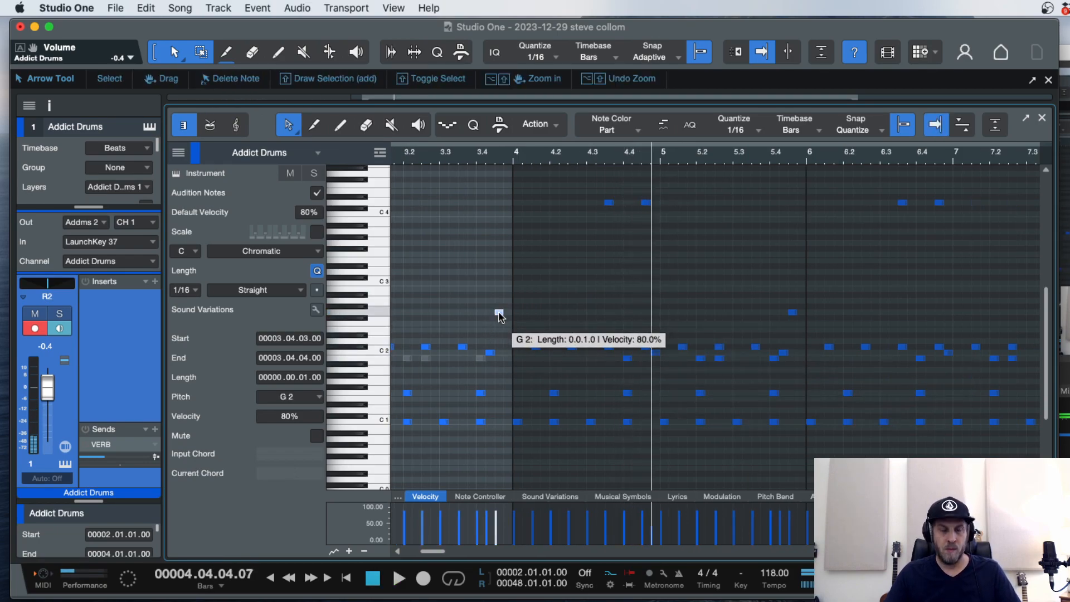
pyautogui.moveTo(499, 313); pyautogui.dragTo(496, 348)
pyautogui.click(490, 362)
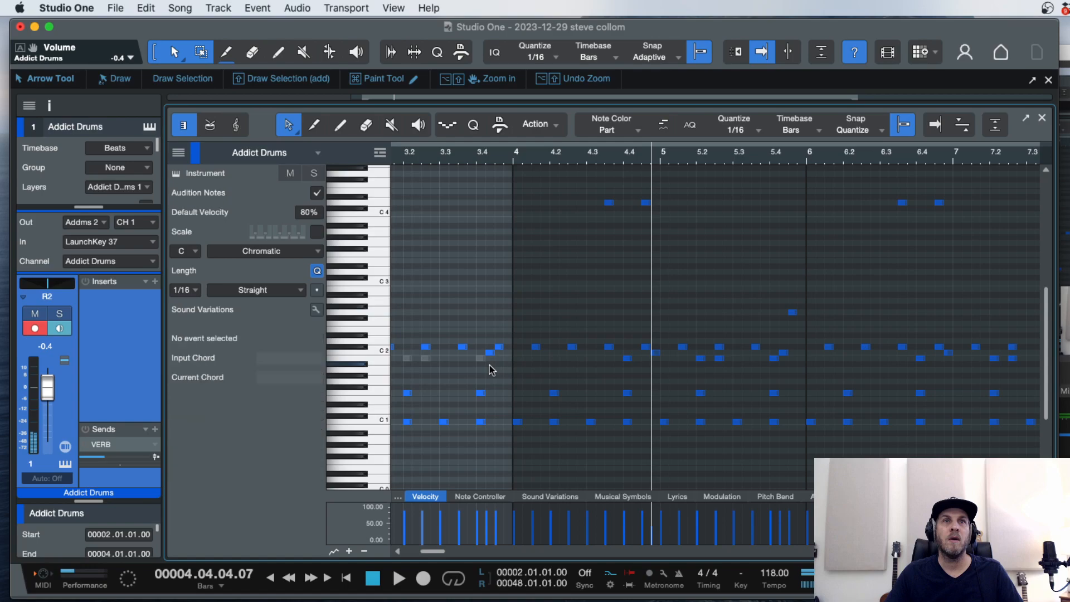
pyautogui.press('w')
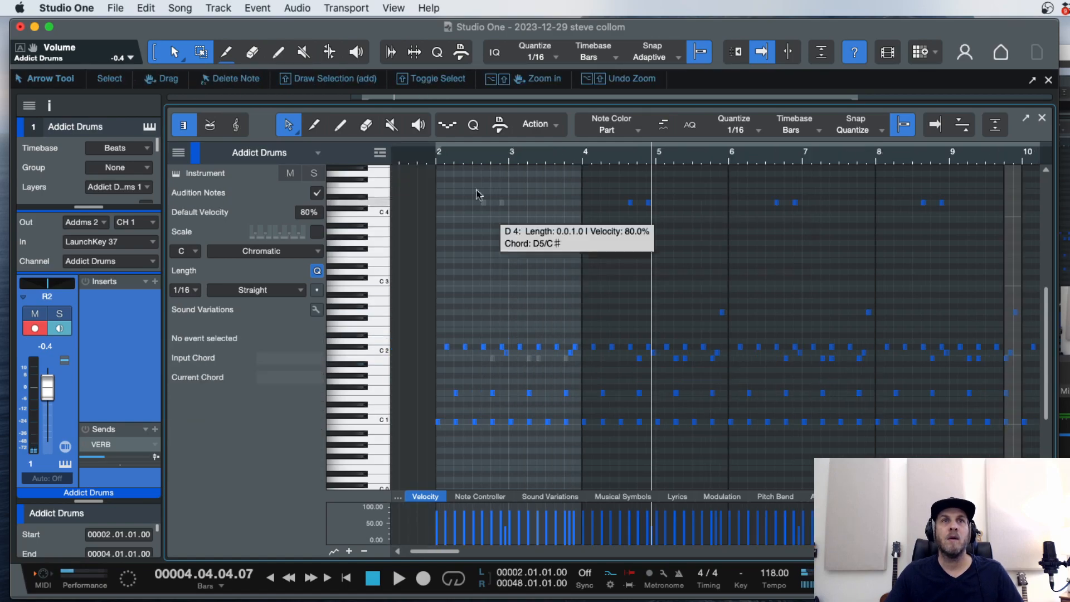
pyautogui.click(427, 157)
pyautogui.press('space')
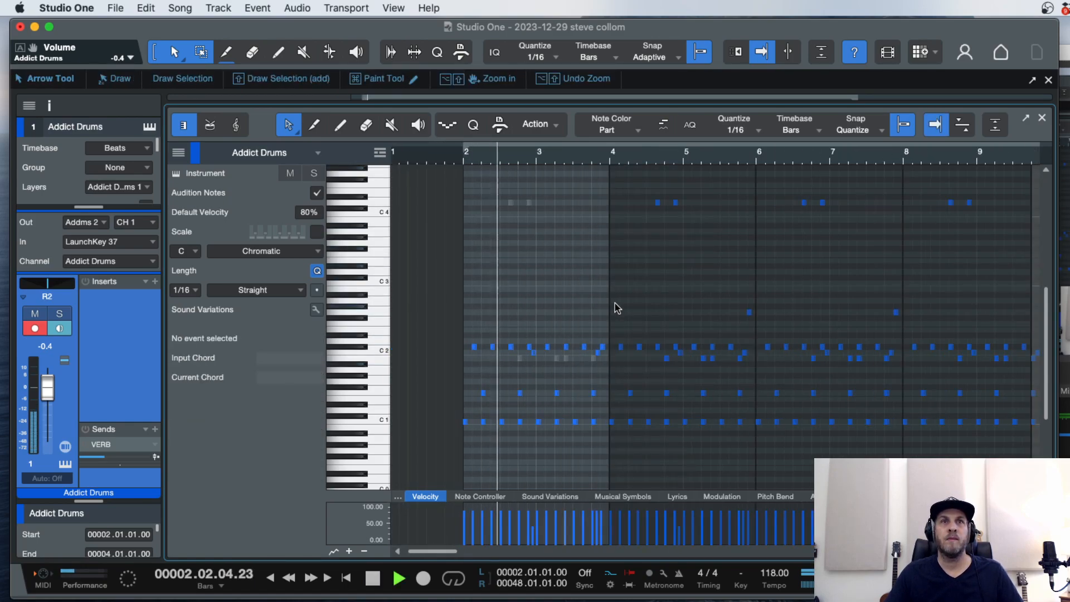
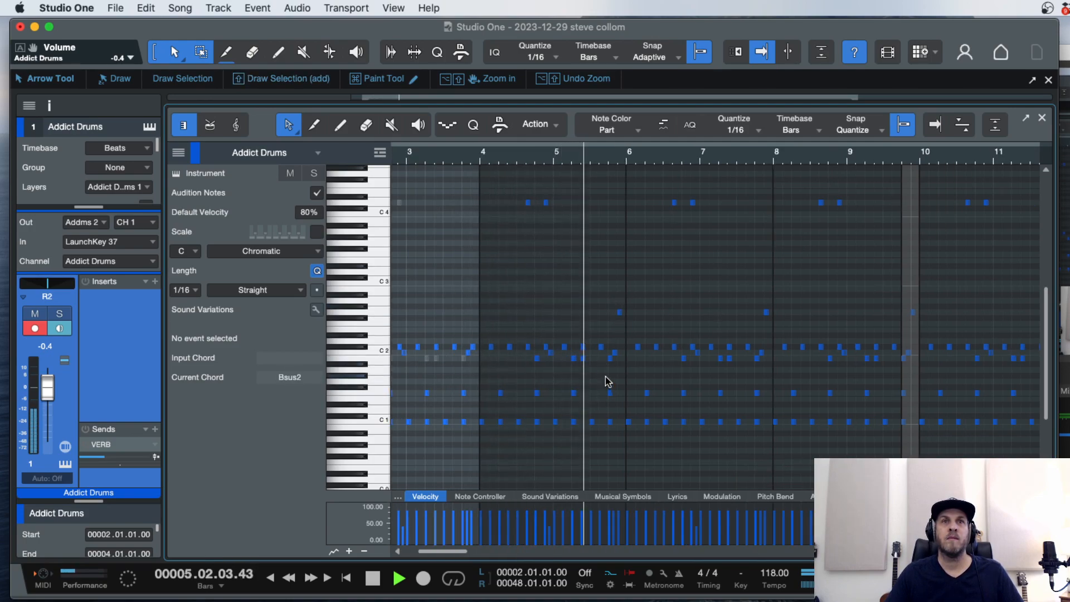
pyautogui.press('space')
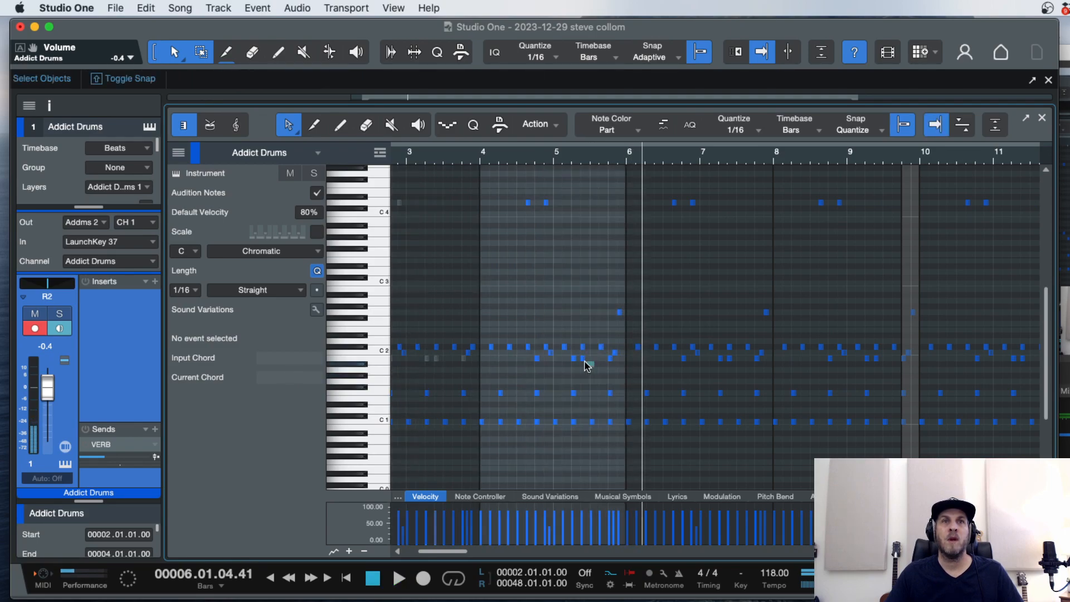
# Mute the four B1 notes in bars 4 and 5 and the two D4 notes in bar 4.
pyautogui.moveTo(531, 365); pyautogui.dragTo(627, 360)
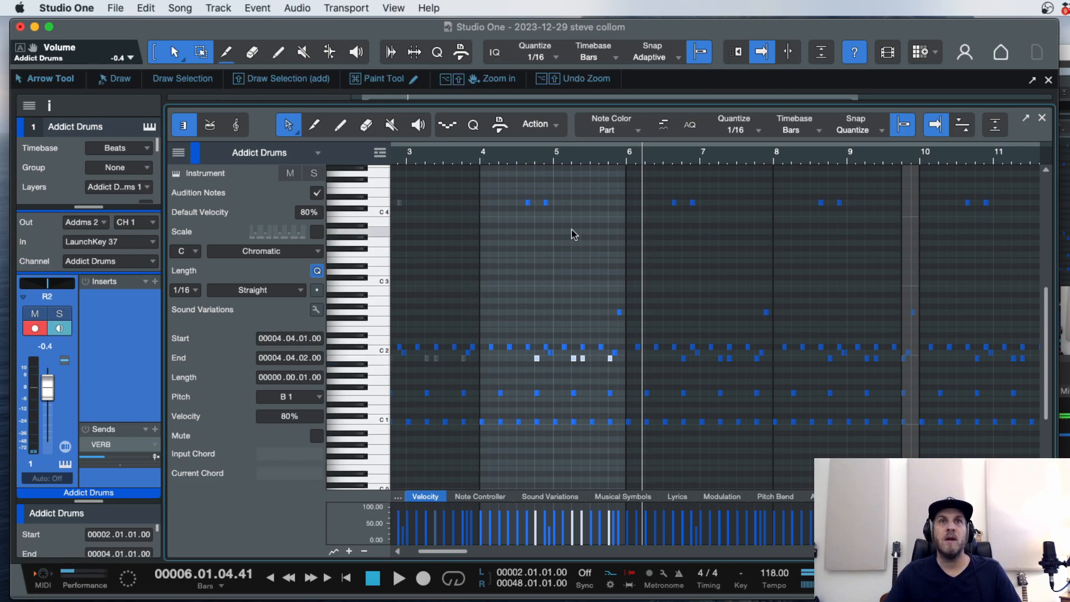
pyautogui.doubleClick(497, 157)
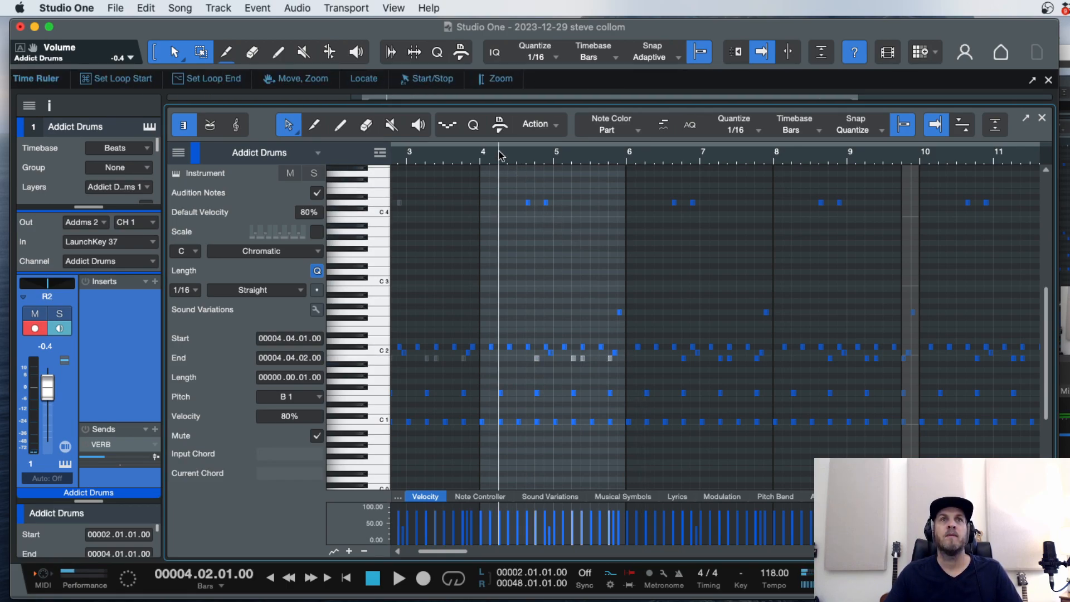
pyautogui.click(563, 188)
pyautogui.moveTo(563, 189); pyautogui.dragTo(522, 207)
pyautogui.hotkey('shift', 'm')
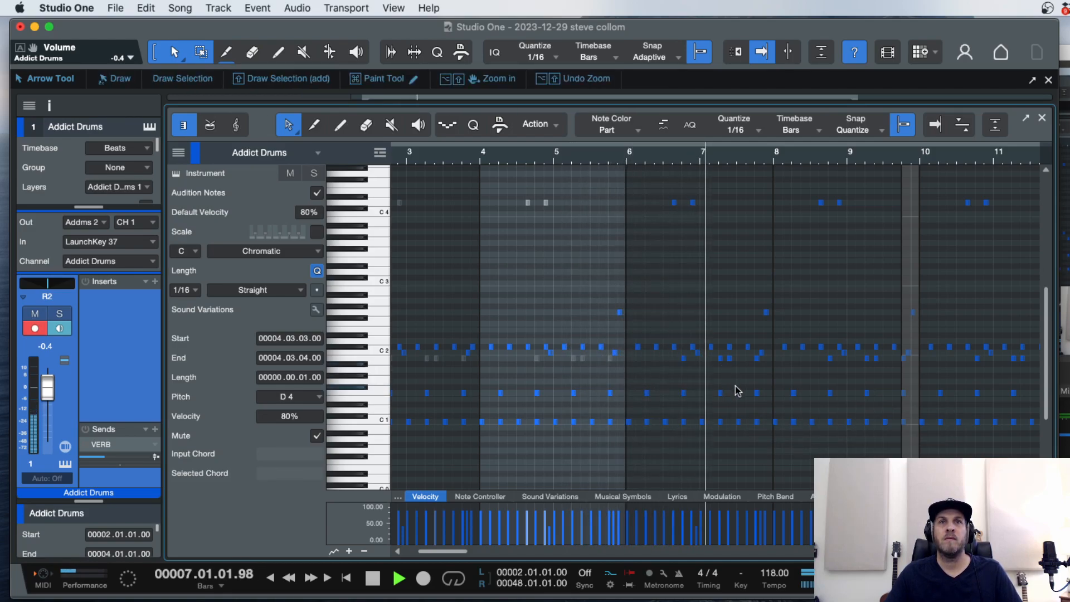
# Mute the two adjacent B1 notes on beat 2 of bar 7 and the two D4 notes in bar 6.
pyautogui.press('space')
pyautogui.moveTo(737, 353); pyautogui.dragTo(716, 365)
pyautogui.hotkey('shift', 'm')
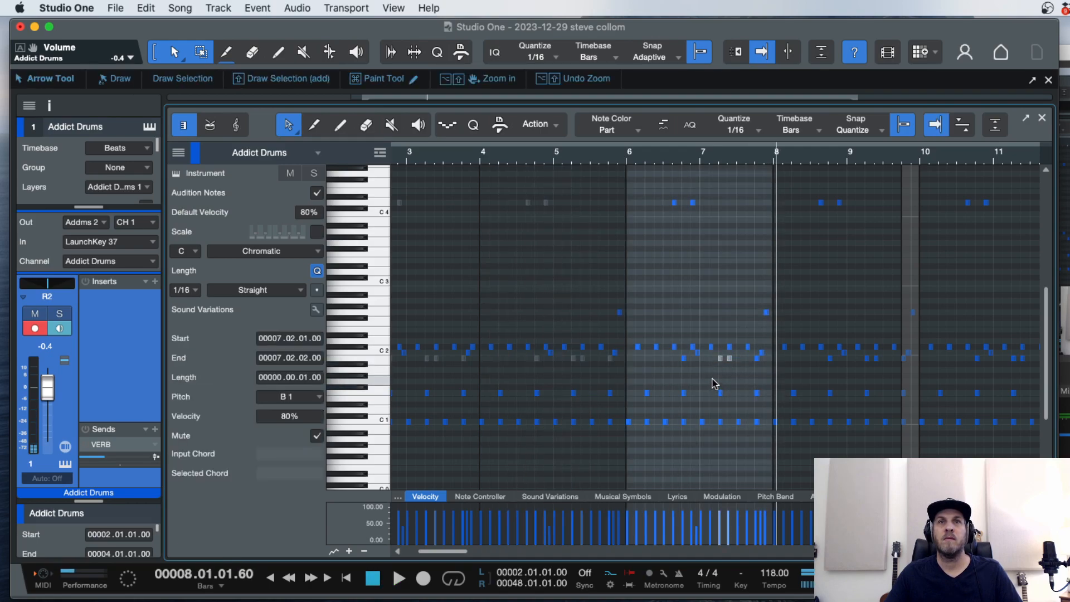
pyautogui.click(618, 154)
pyautogui.press('space')
pyautogui.moveTo(711, 185); pyautogui.dragTo(671, 209)
pyautogui.hotkey('shift', 'm')
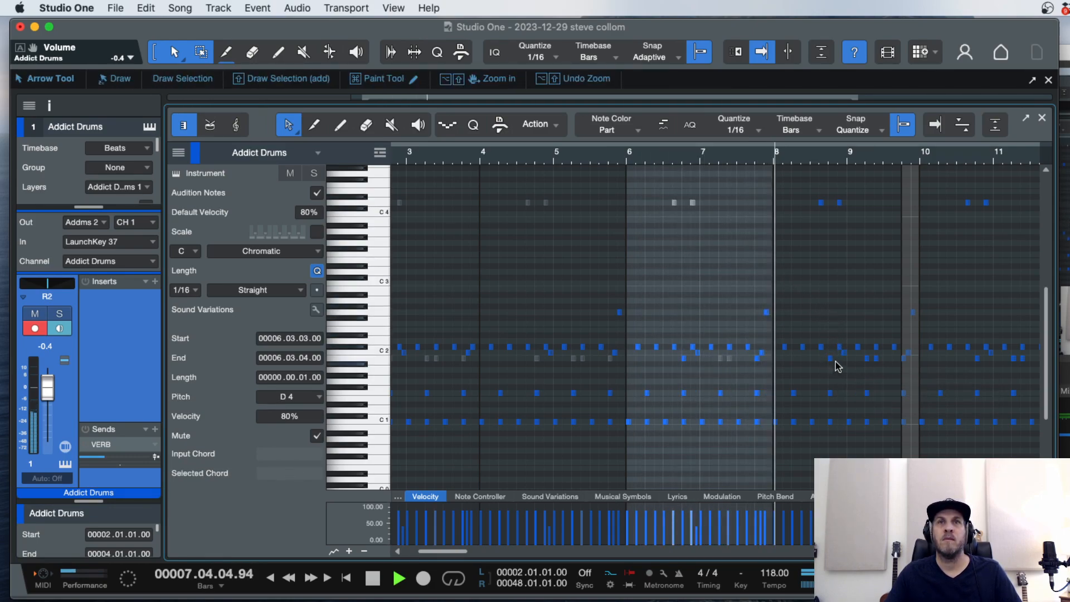
# Mute the two D4 notes in bar 8 and continue playback of the pattern.
pyautogui.moveTo(744, 177); pyautogui.dragTo(674, 219)
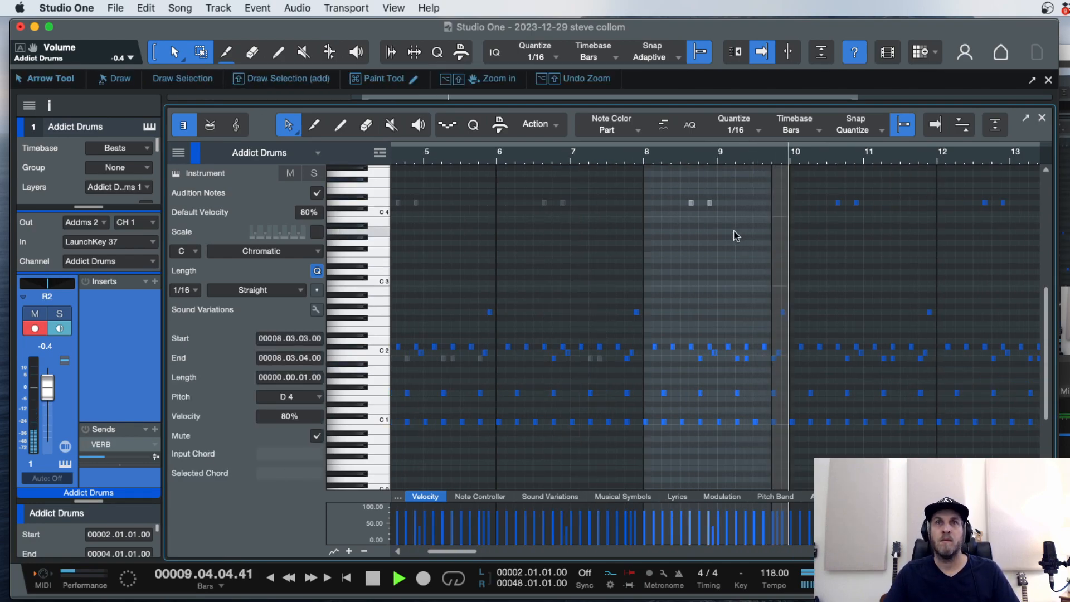
pyautogui.hotkey('shift', 'm')
pyautogui.click(663, 209)
pyautogui.press('space')
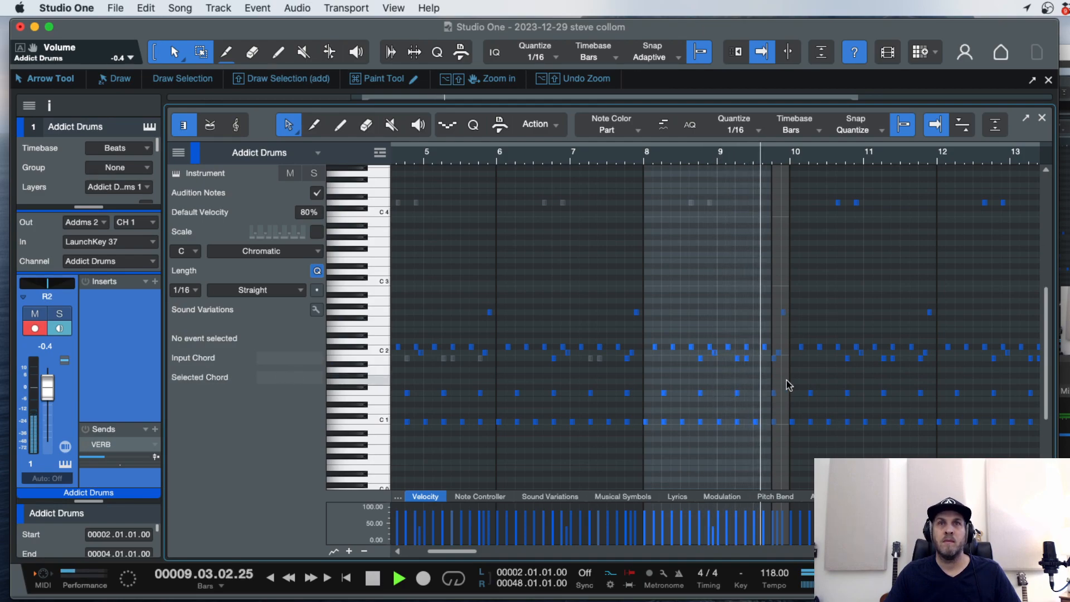
# Add a B1 note exactly on beat 2 of bar 10 and play the pattern from the start of that bar.
pyautogui.hscroll(3, 788, 385)
pyautogui.press('f')
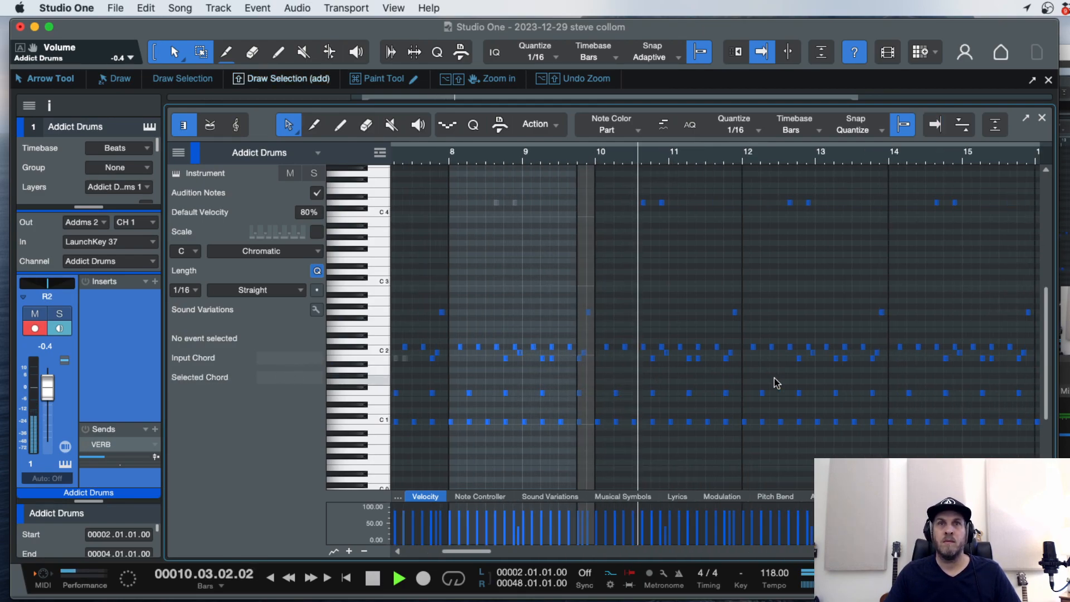
pyautogui.press('space')
pyautogui.doubleClick(624, 359)
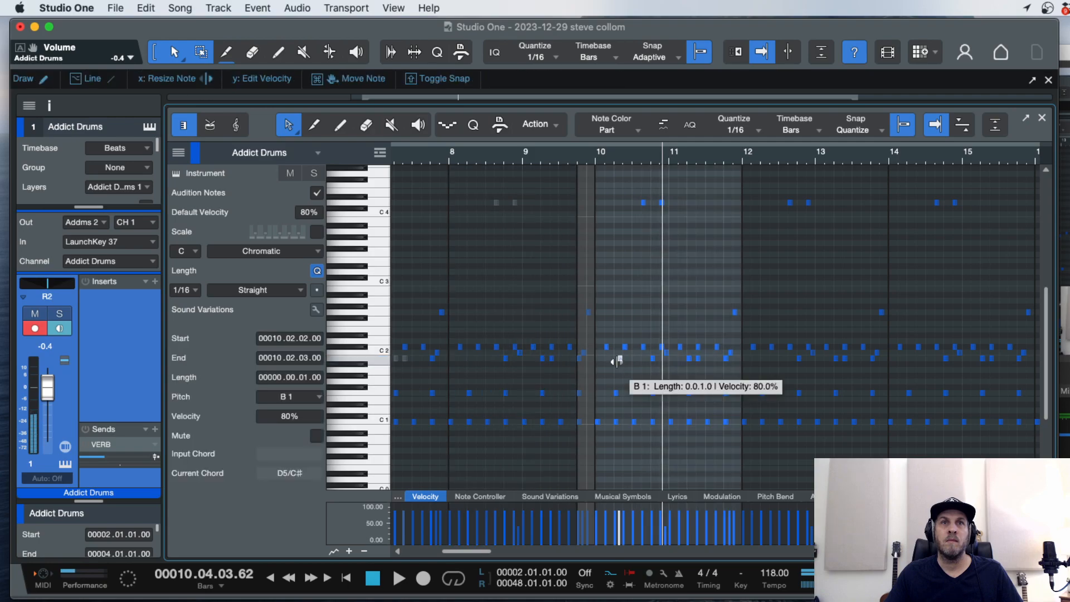
pyautogui.press('e')
pyautogui.moveTo(578, 361); pyautogui.dragTo(573, 361)
pyautogui.click(522, 155)
pyautogui.press('space')
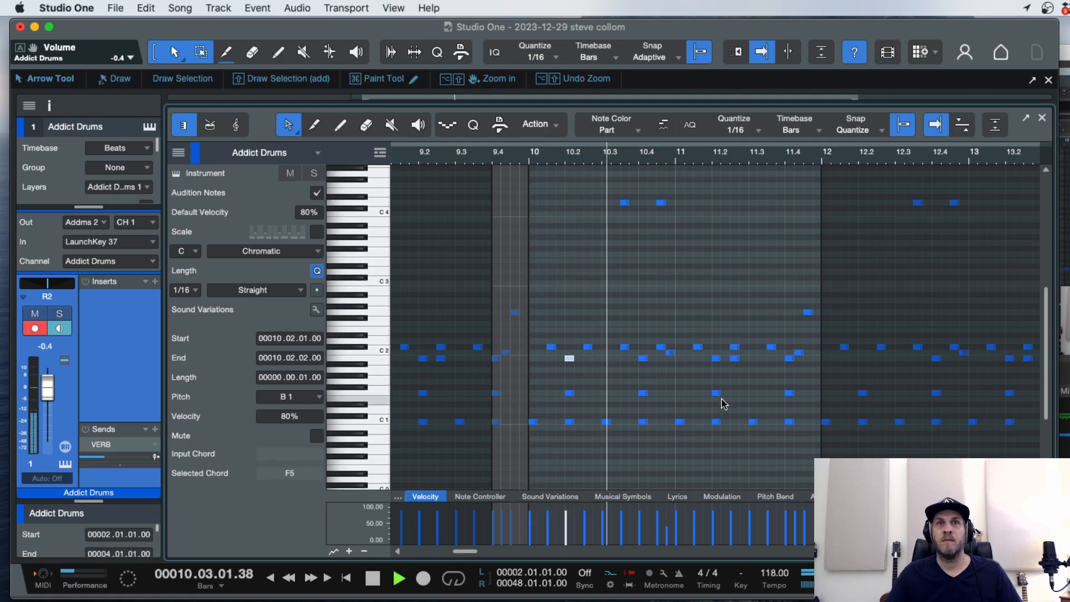
# Remove the second B1 note on beat 2 of bar 11 and play the pattern from beat 4 of bar 10.
pyautogui.hscroll(2, 723, 403)
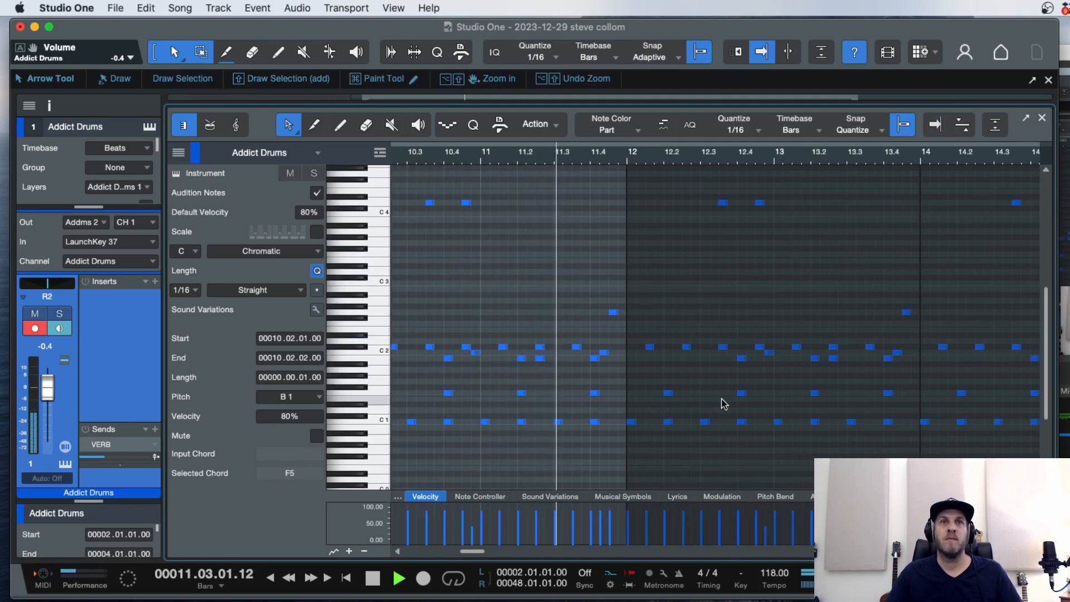
pyautogui.press('space')
pyautogui.moveTo(551, 360); pyautogui.dragTo(540, 382)
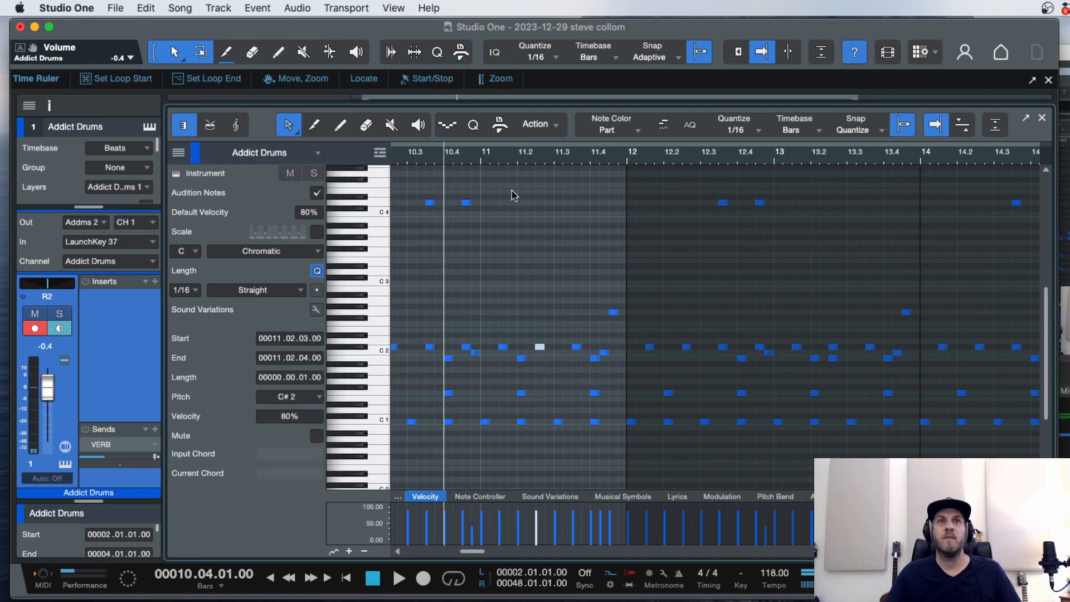
pyautogui.press('space')
# Mute the D4 notes in bars 10 and 12, and add a B1 note on beat 2 of bar 12.
pyautogui.moveTo(477, 186); pyautogui.dragTo(421, 209)
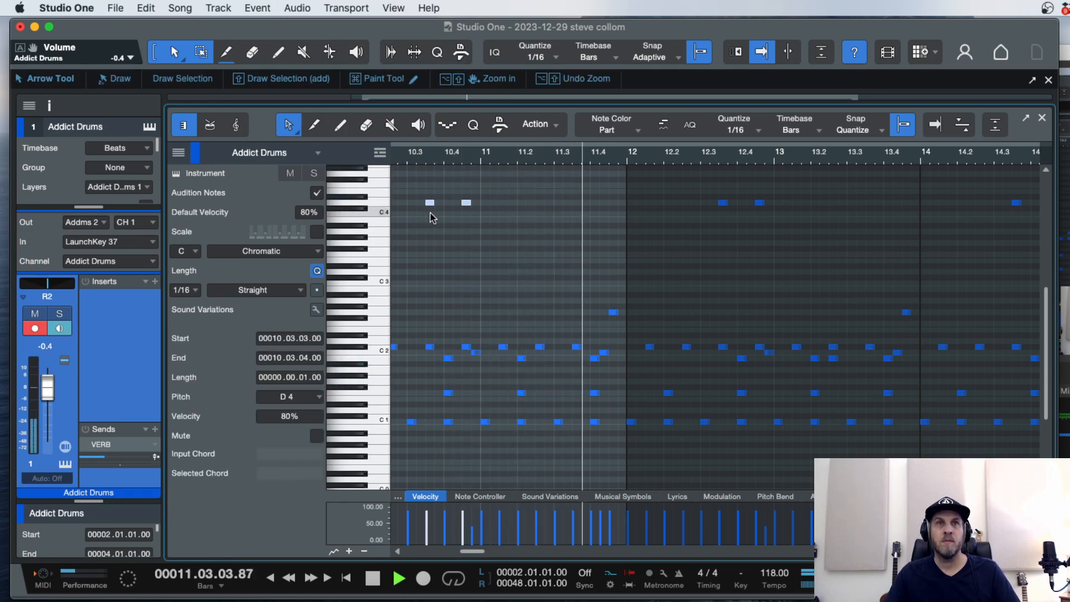
pyautogui.press('super+n')
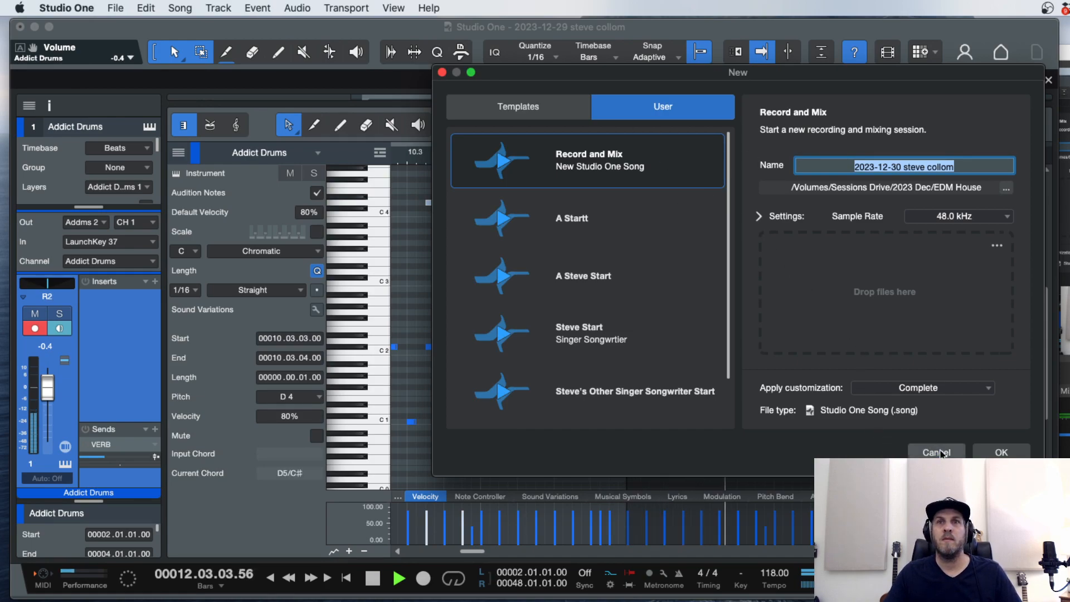
pyautogui.click(939, 453)
pyautogui.press('space')
pyautogui.moveTo(828, 177); pyautogui.dragTo(429, 225)
pyautogui.hotkey('shift', 'm')
pyautogui.press('space')
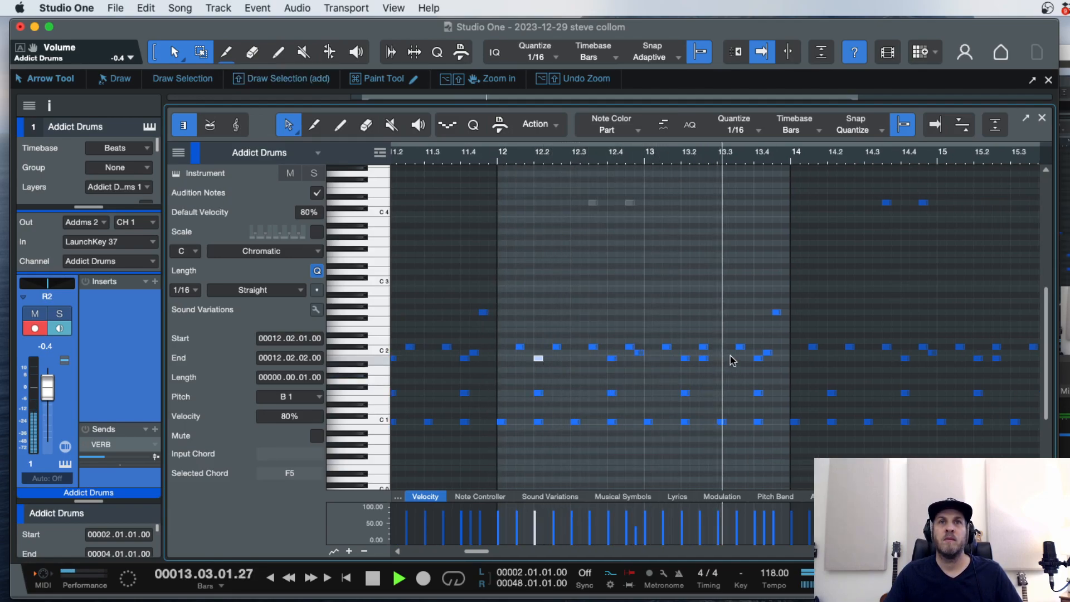
# Mute the second B1 note on beat 2 of bar 13 and add a B1 note on beat 2 of bar 14.
pyautogui.moveTo(727, 356); pyautogui.dragTo(699, 363)
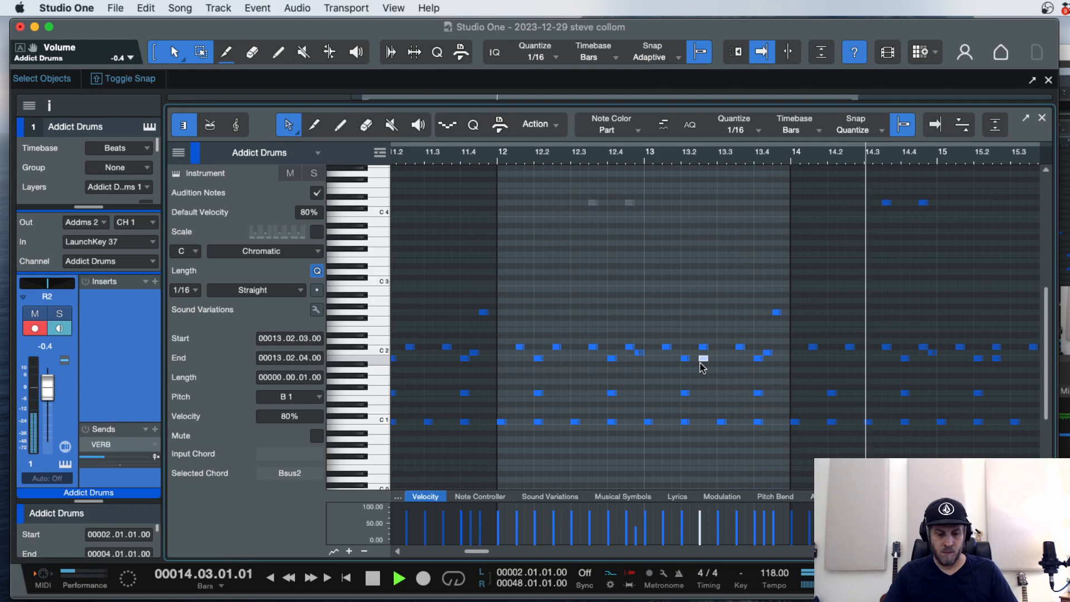
pyautogui.hotkey('shift', 'm')
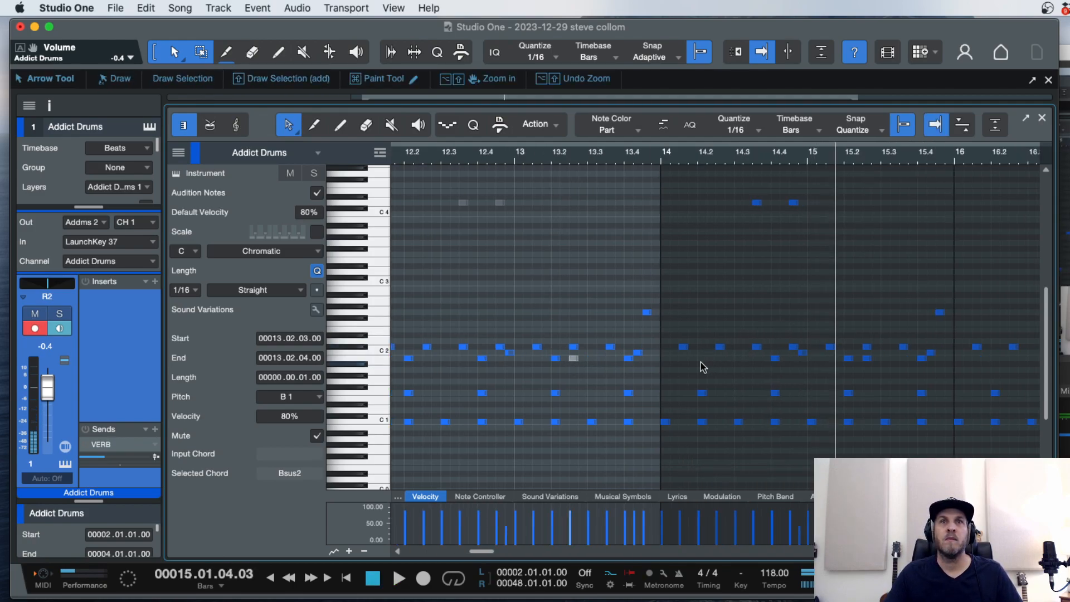
pyautogui.click(701, 362)
# Select the two D4 notes in bar 14 and play the pattern from about bar 17.
pyautogui.moveTo(796, 196); pyautogui.dragTo(735, 216)
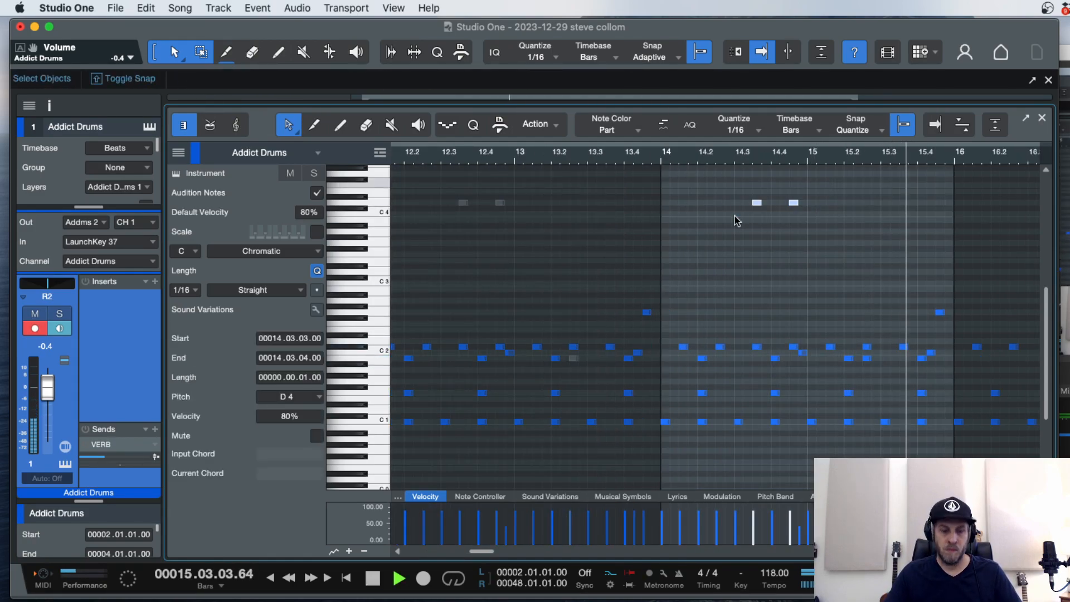
pyautogui.press('w')
pyautogui.hscroll(2, 907, 276)
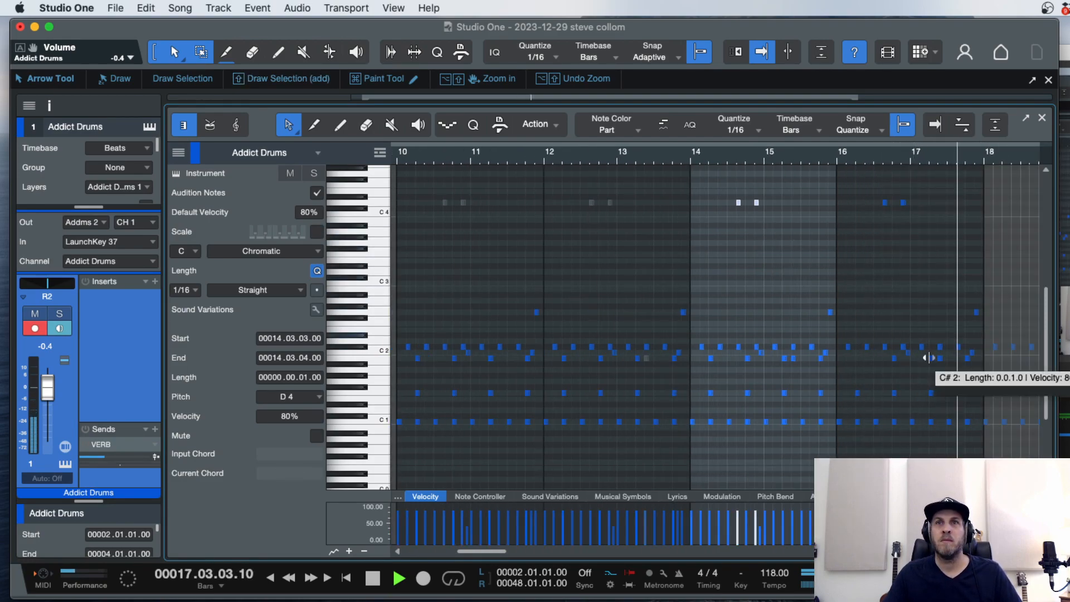
pyautogui.press('f')
pyautogui.press('space')
pyautogui.moveTo(914, 156); pyautogui.dragTo(971, 324)
pyautogui.press('space')
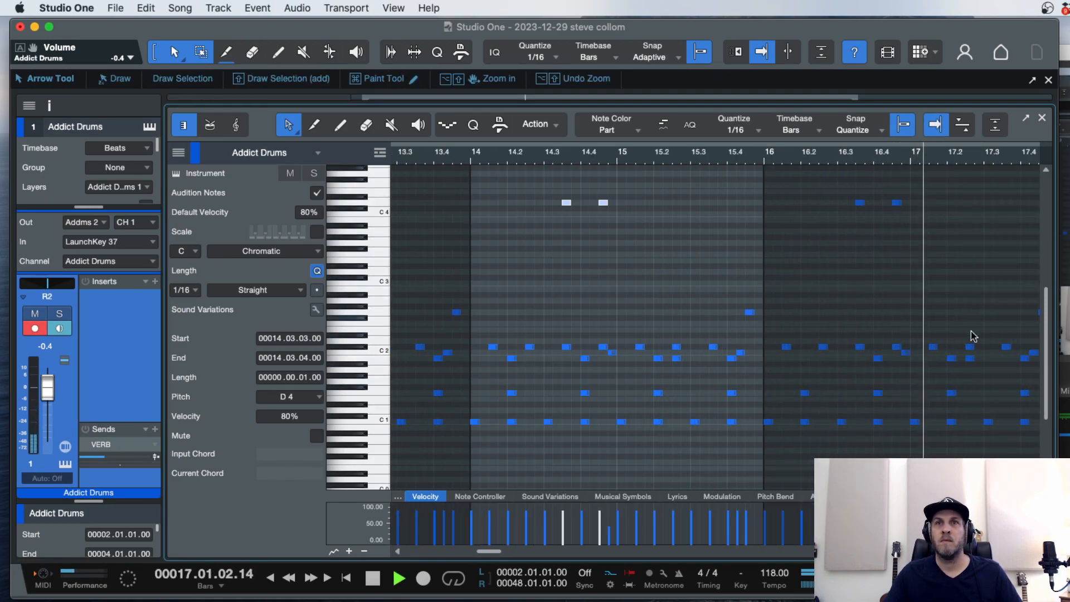
# Add B1 notes halfway through beat 3 of bar 17 and on beat 2 of bar 16, and play from bar 16.
pyautogui.press('space')
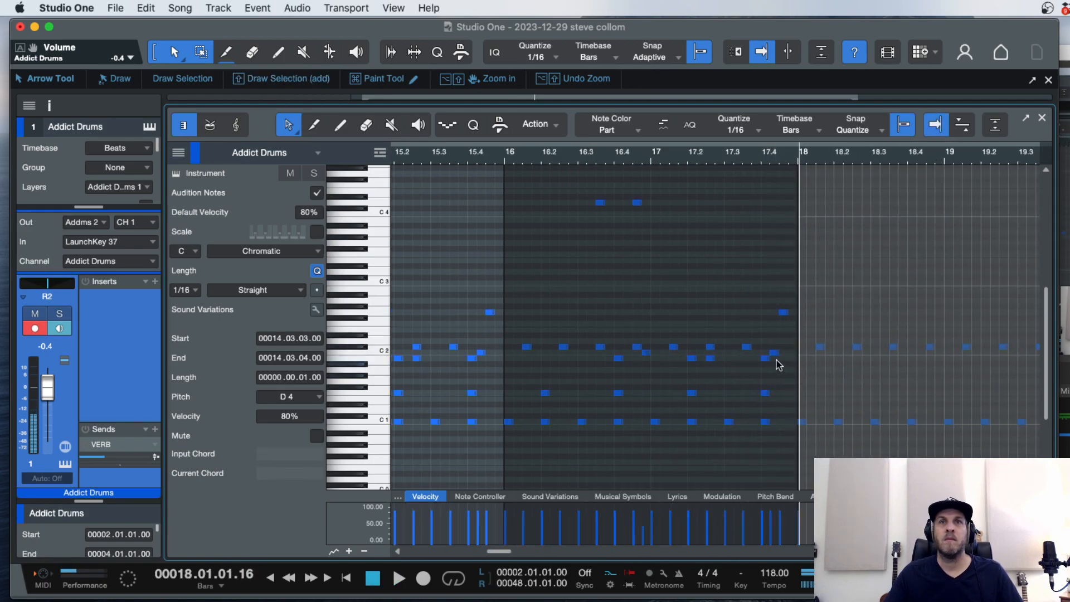
pyautogui.click(745, 358)
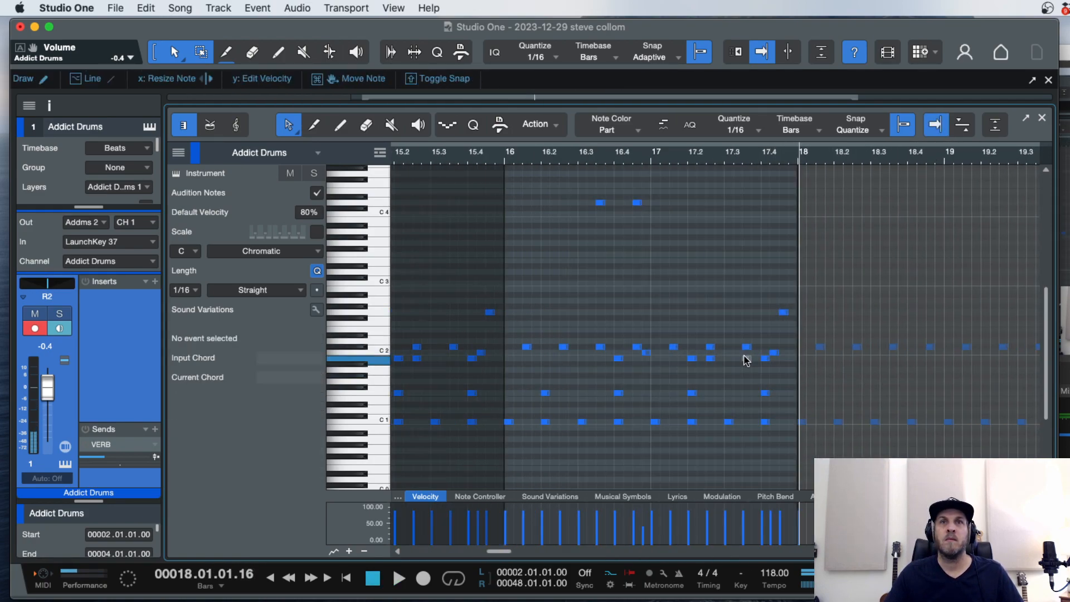
pyautogui.click(545, 359)
pyautogui.click(500, 156)
pyautogui.press('space')
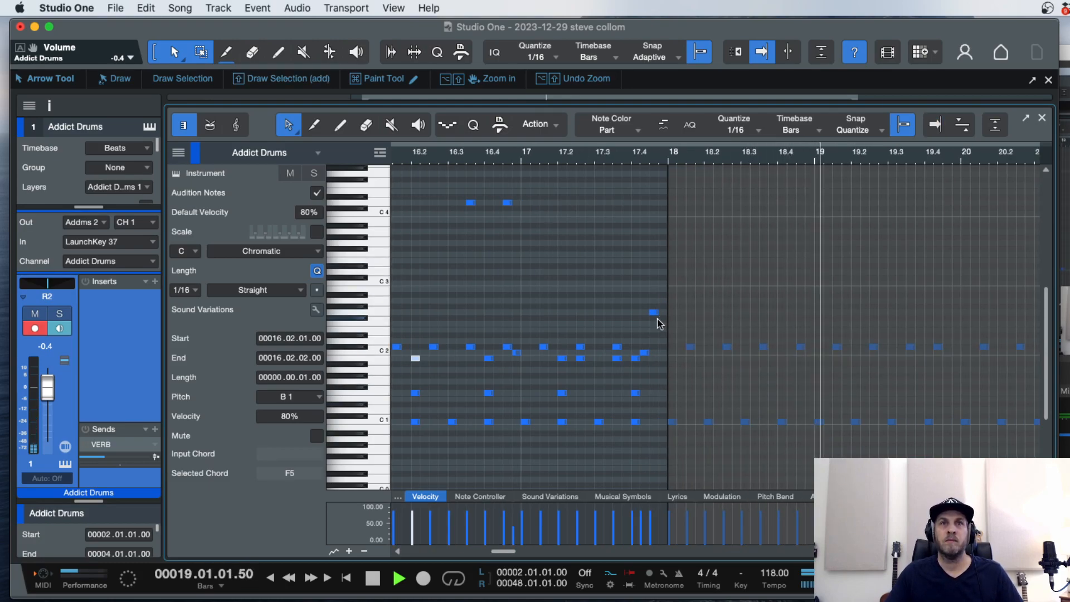
# Replay the drum pattern from bar 17 through the transition into bar 18.
pyautogui.press('space')
pyautogui.click(529, 178)
pyautogui.press('space')
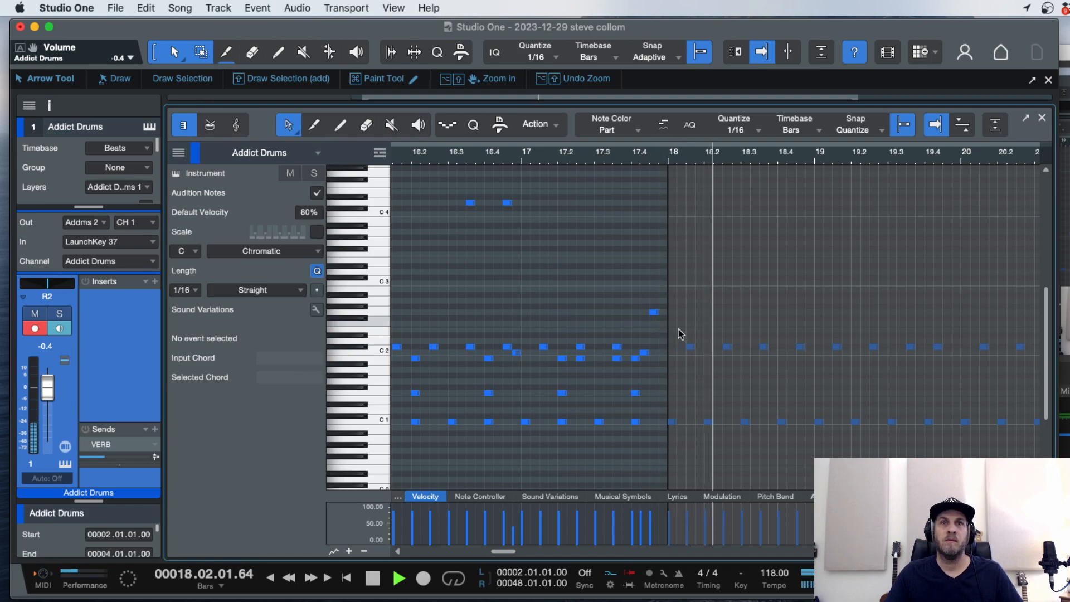
# Close the note editor, place a copy of the reversed crash clip at bar 18 on Track 2, and play the transition.
pyautogui.press('w')
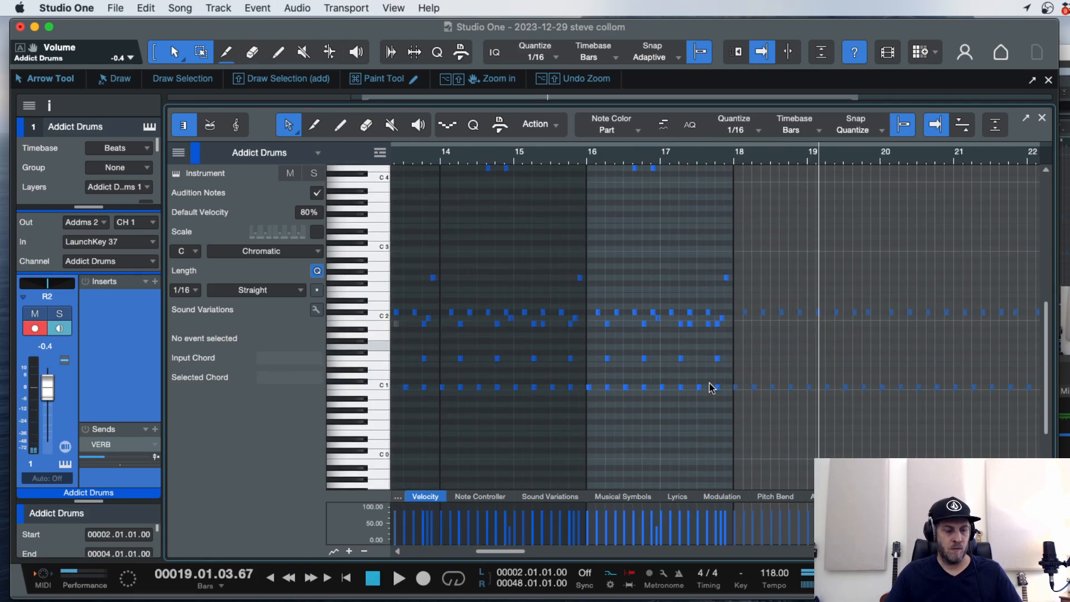
pyautogui.press('F2')
pyautogui.moveTo(470, 453); pyautogui.dragTo(566, 446)
pyautogui.moveTo(524, 111); pyautogui.dragTo(523, 167)
pyautogui.press('space')
pyautogui.moveTo(719, 450); pyautogui.dragTo(634, 450)
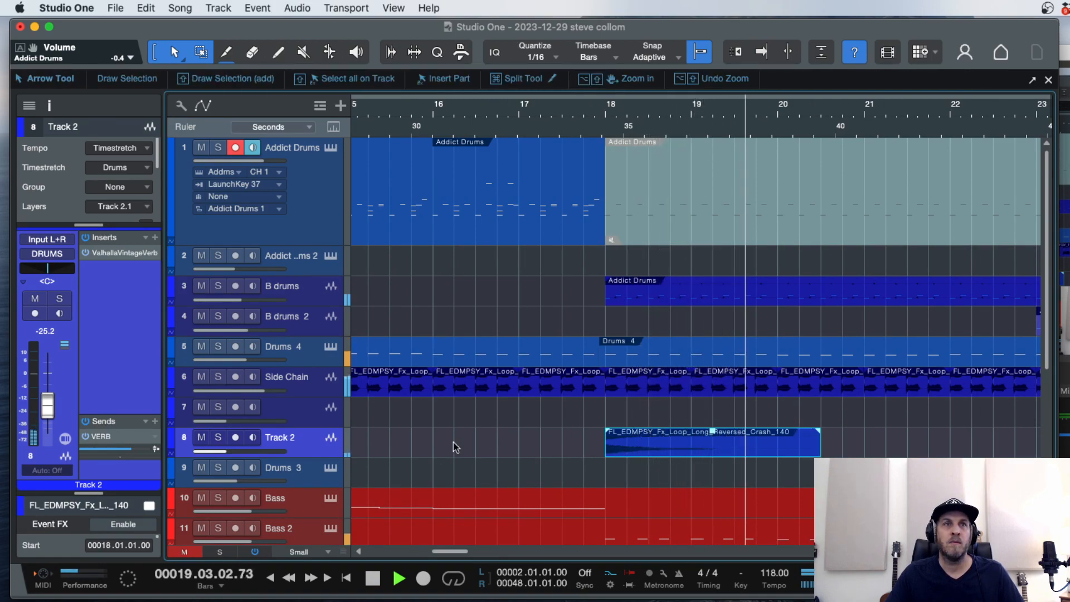
# Lower the clip gain of the reversed crash at bar 18 on Track 2 and play the transition from before it.
pyautogui.moveTo(712, 432); pyautogui.dragTo(714, 449)
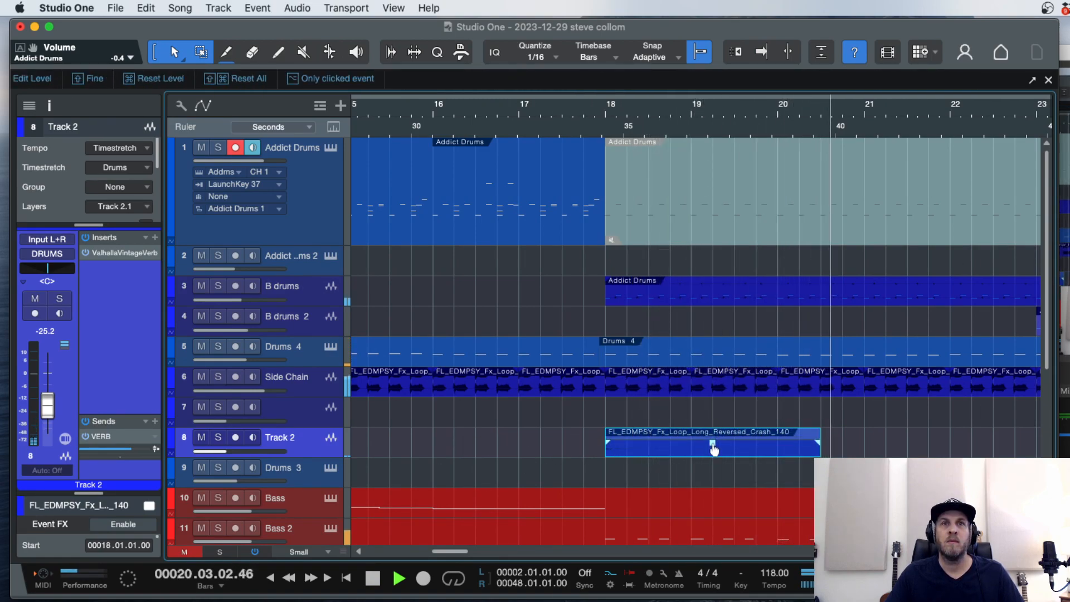
pyautogui.click(543, 115)
pyautogui.press('e')
pyautogui.press('w')
pyautogui.moveTo(734, 445); pyautogui.dragTo(731, 438)
pyautogui.press('w')
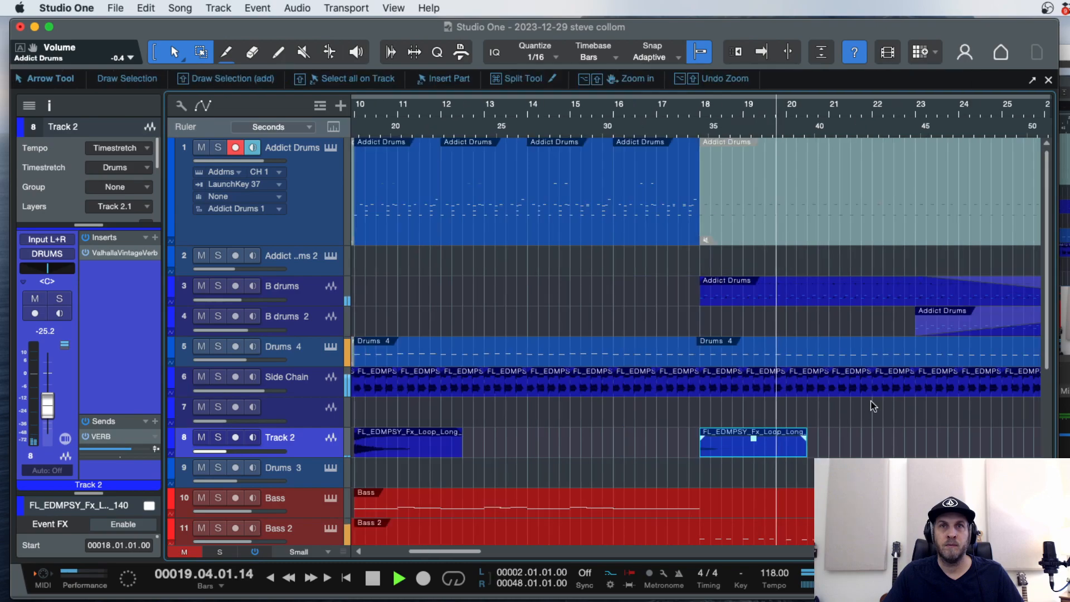
pyautogui.press('w')
pyautogui.press('w')
pyautogui.press('w')
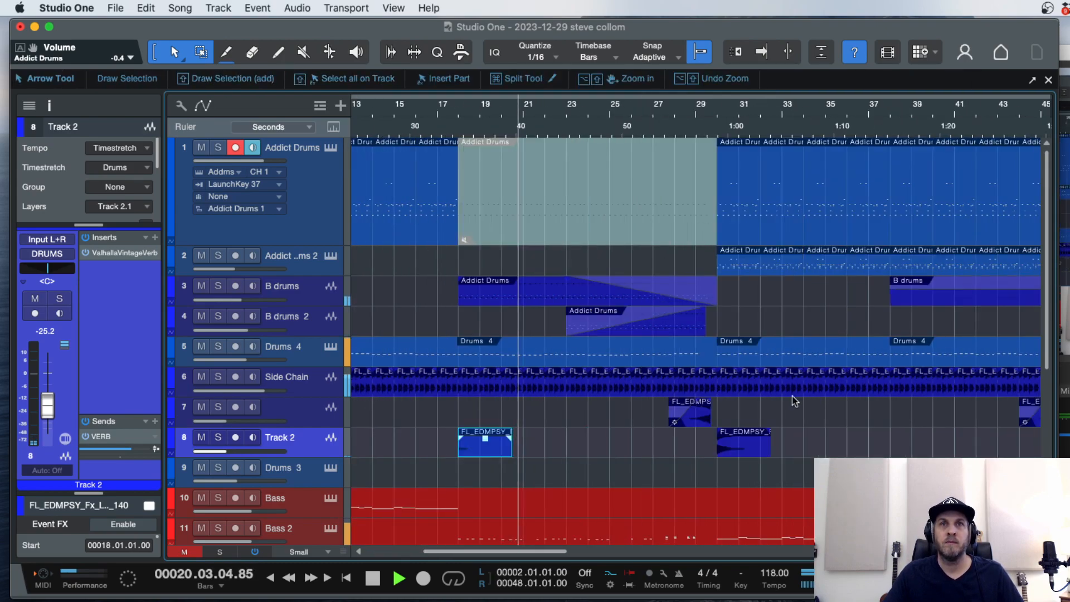
# Bend the B drums 2 fade-in and the B drums fade-out between bars 23 and 30 from straight lines into curves.
pyautogui.press('e')
pyautogui.click(752, 323)
pyautogui.moveTo(753, 327); pyautogui.dragTo(757, 329)
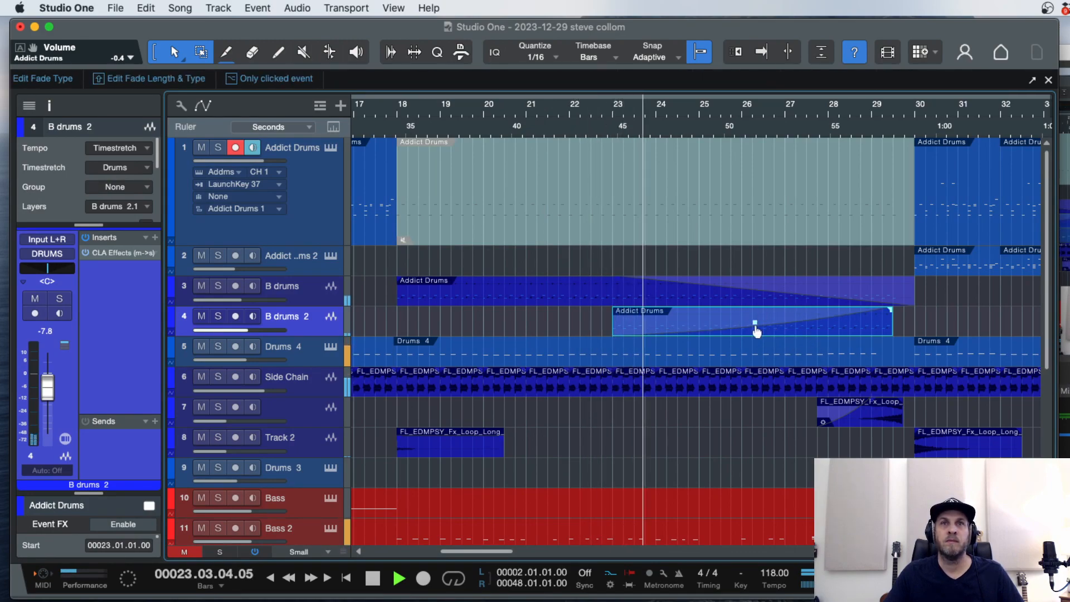
pyautogui.click(798, 287)
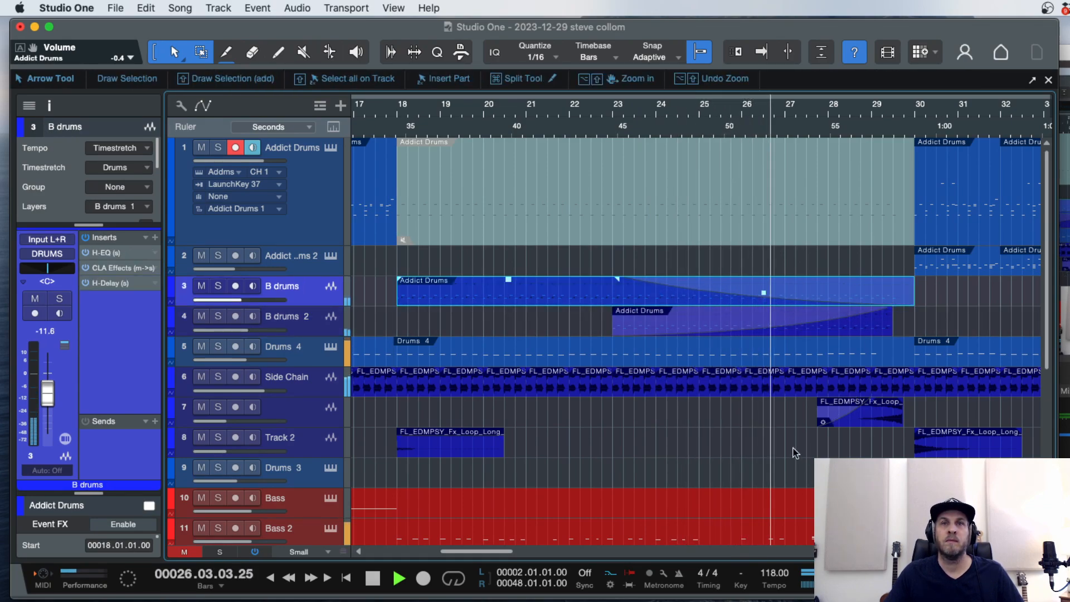
# Play the arrangement past bar 30, stop, and select the reversed crash clip at bar 30 on Track 2.
pyautogui.scroll(-2, 724, 446)
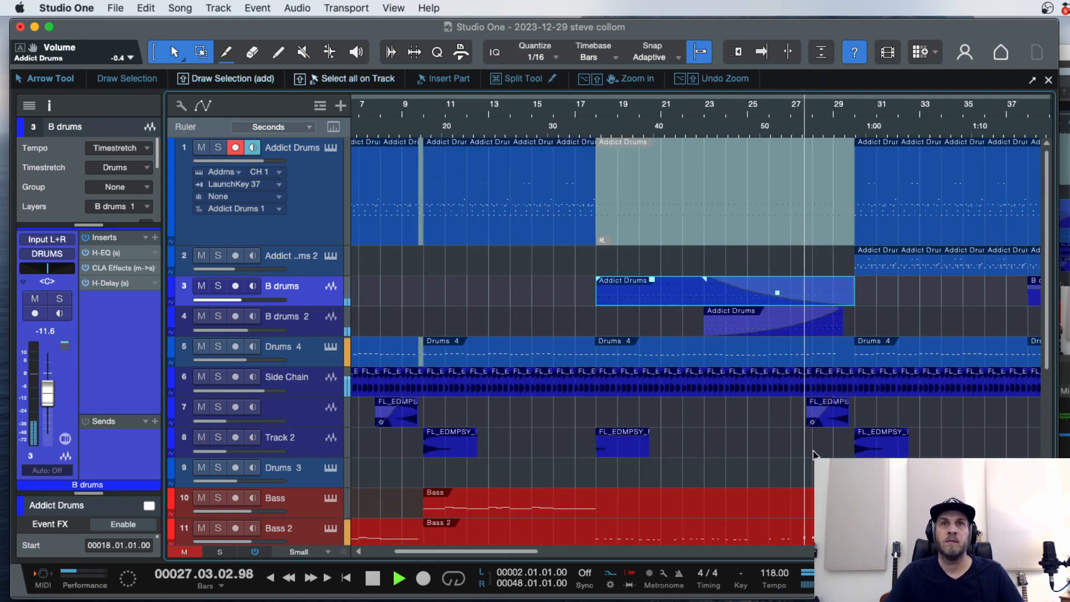
pyautogui.hscroll(3, 814, 454)
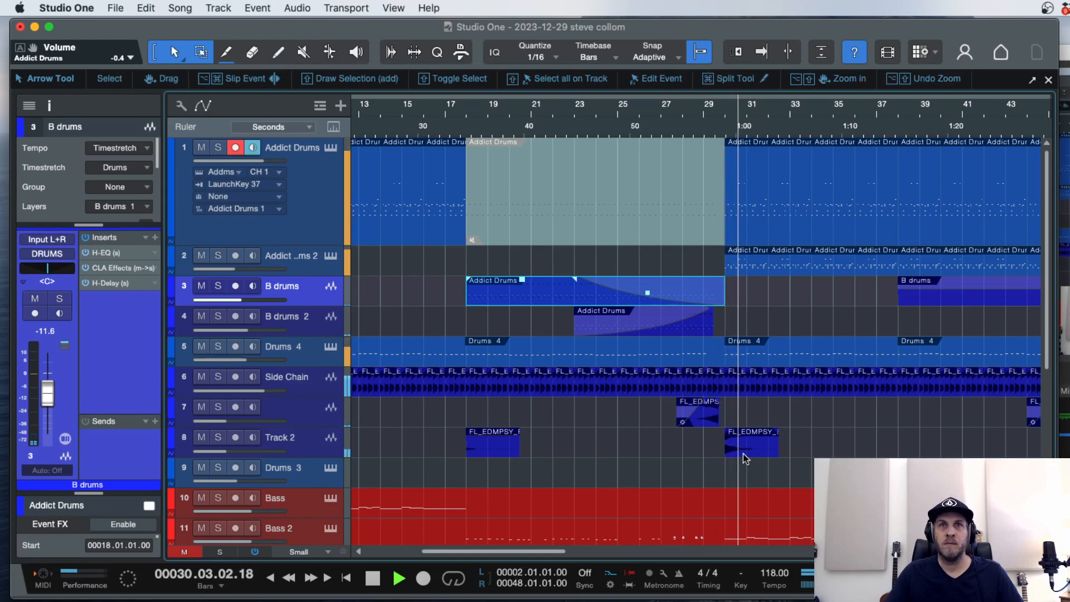
pyautogui.press('space')
pyautogui.click(744, 457)
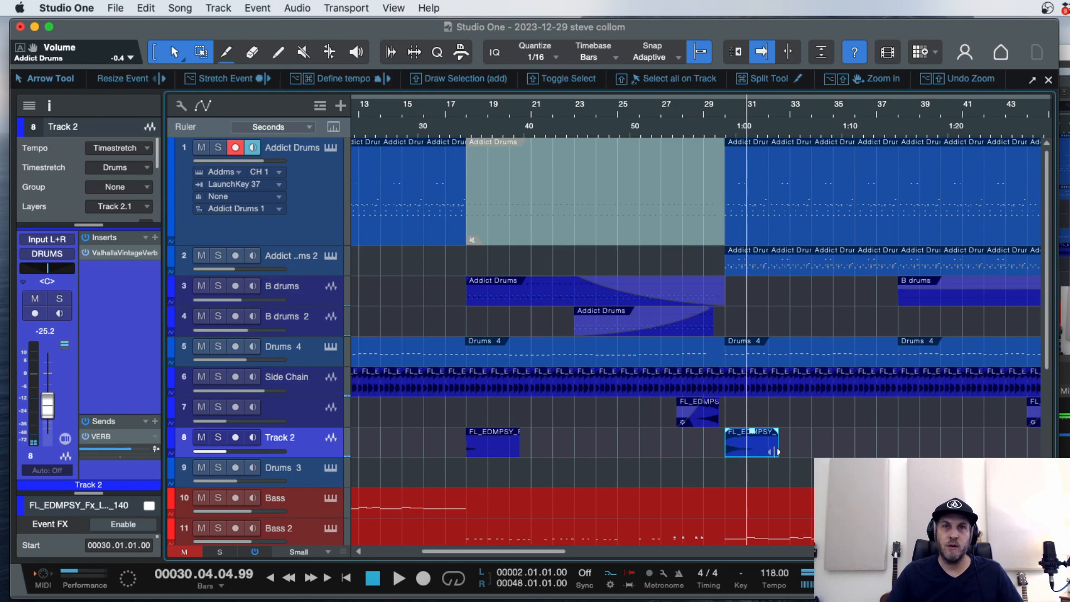
pyautogui.hscroll(3, 758, 449)
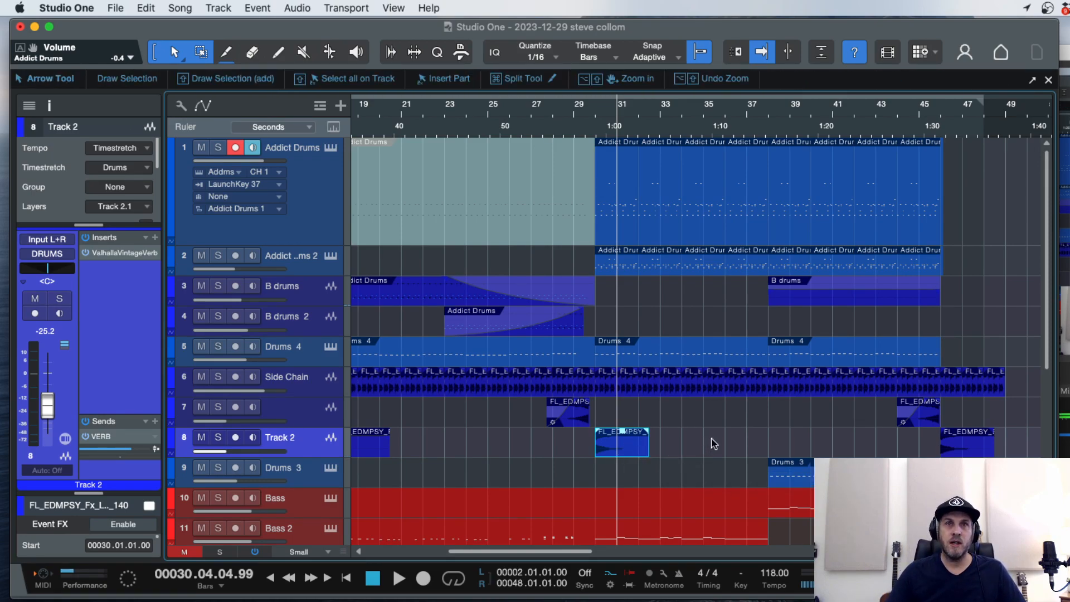
pyautogui.moveTo(725, 438); pyautogui.dragTo(594, 451)
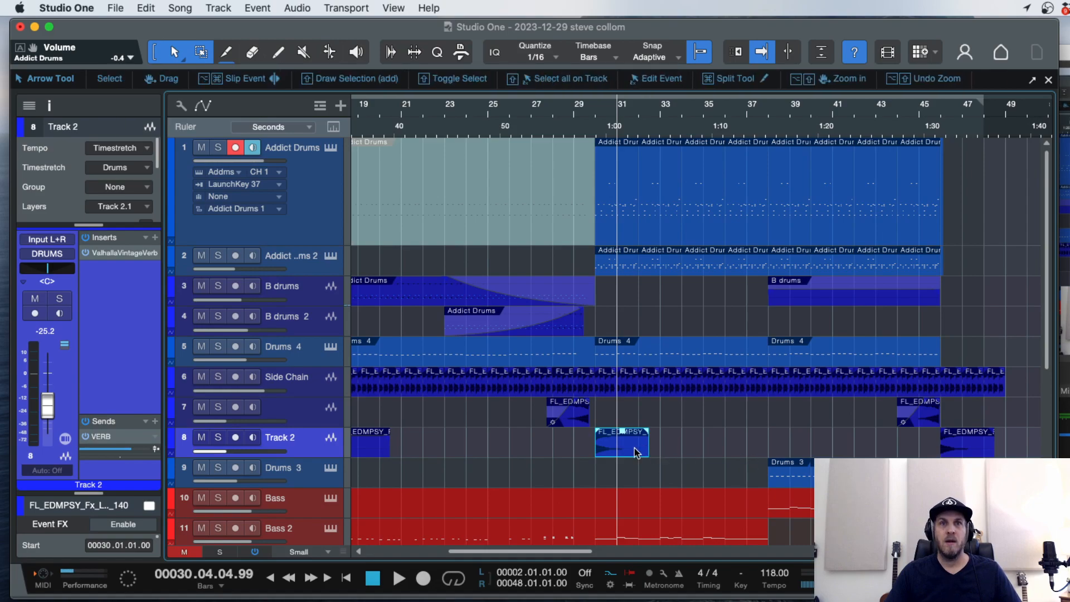
pyautogui.press('alt')
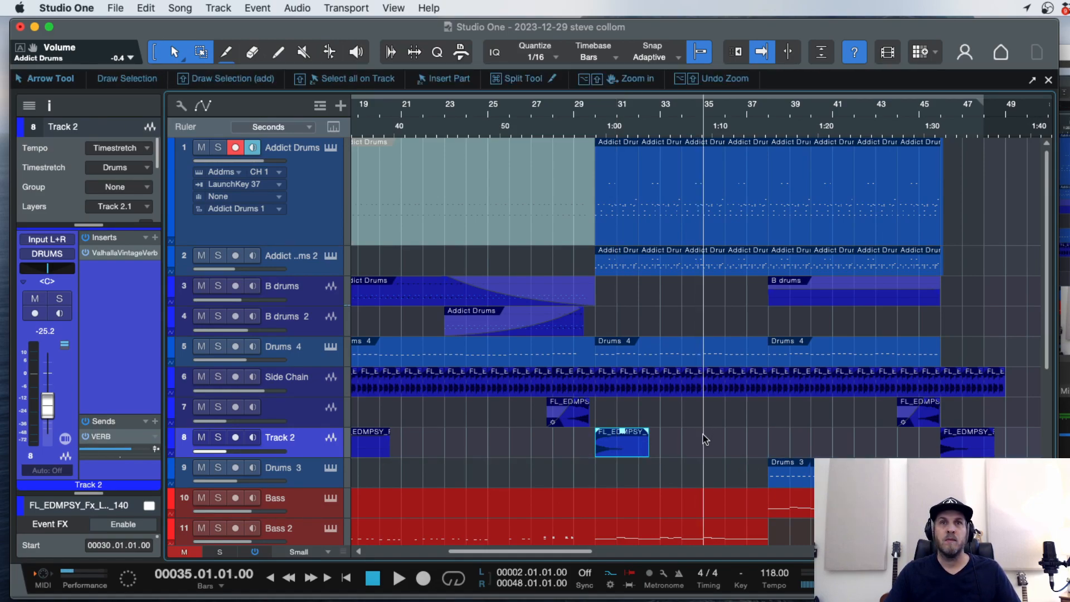
pyautogui.doubleClick(708, 450)
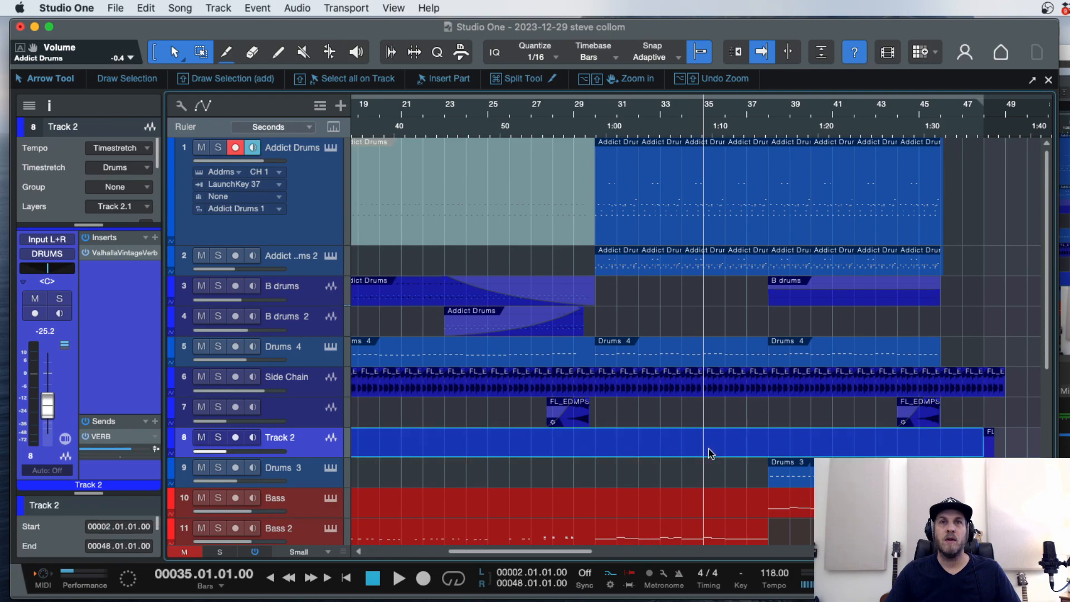
pyautogui.press('super+z')
# Try to bounce the reversed crash clip at bar 30 together with the empty space after it, and undo the bounce.
pyautogui.click(627, 453)
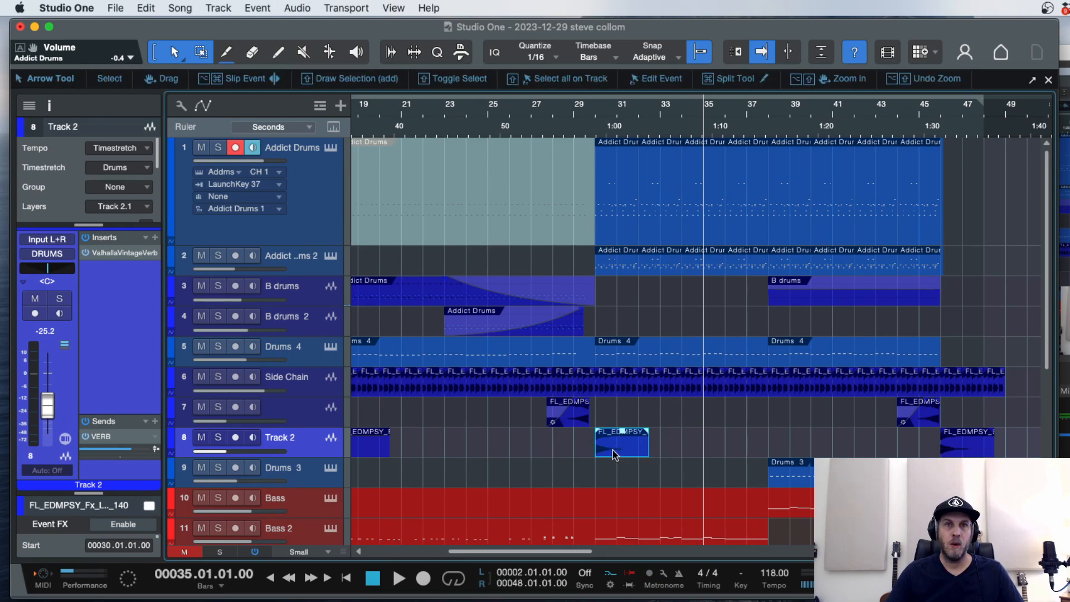
pyautogui.moveTo(706, 443); pyautogui.dragTo(591, 451)
pyautogui.press('super+b')
pyautogui.press('super+z')
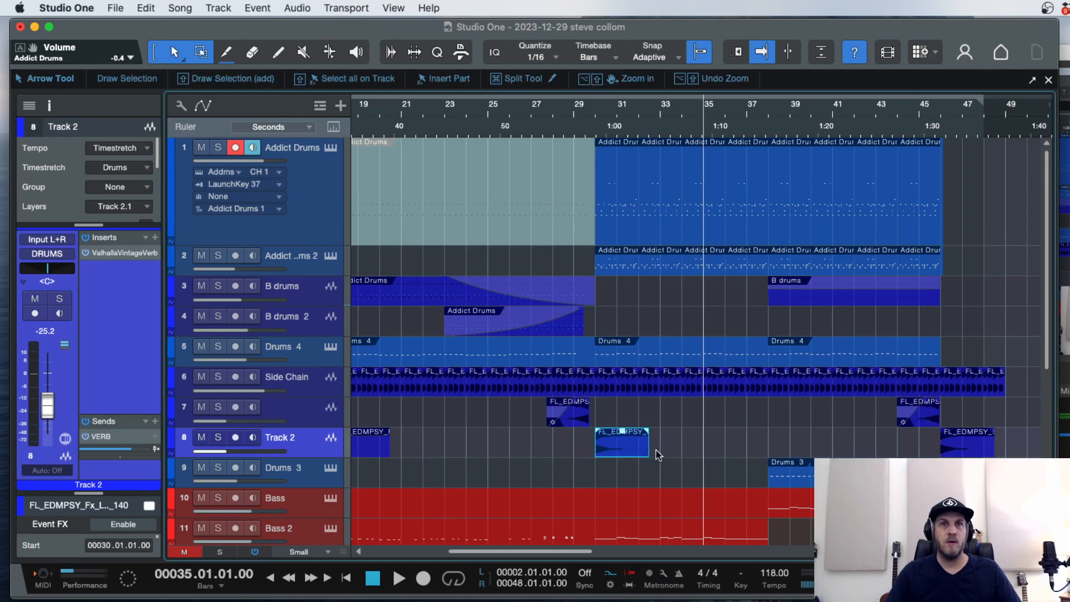
# Trim the end of the crash event at bar 30 on Track 2 slightly and play the section back.
pyautogui.moveTo(647, 441); pyautogui.dragTo(643, 440)
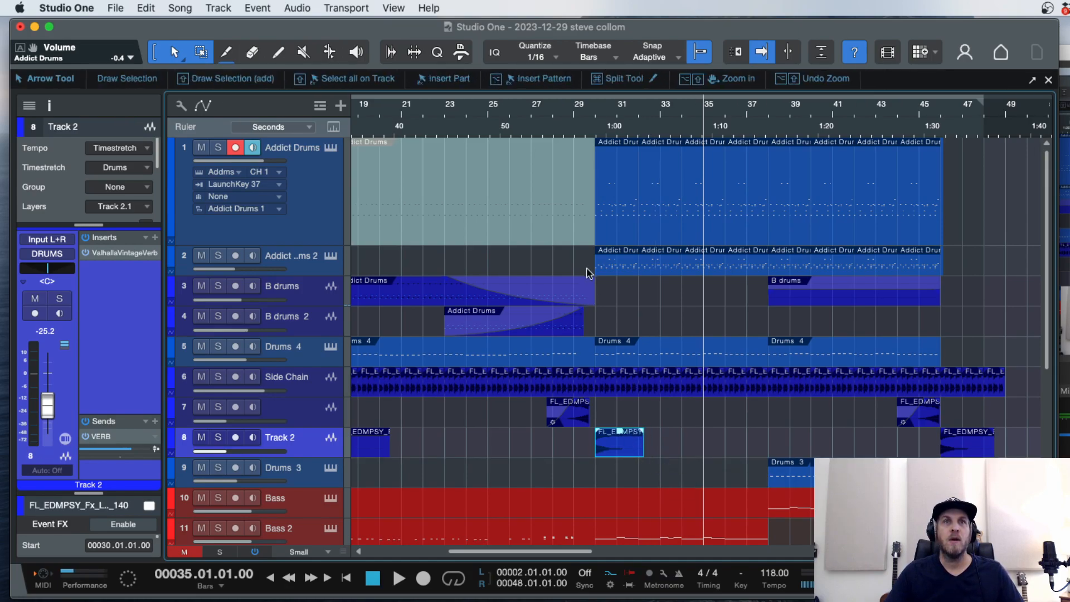
pyautogui.press('space')
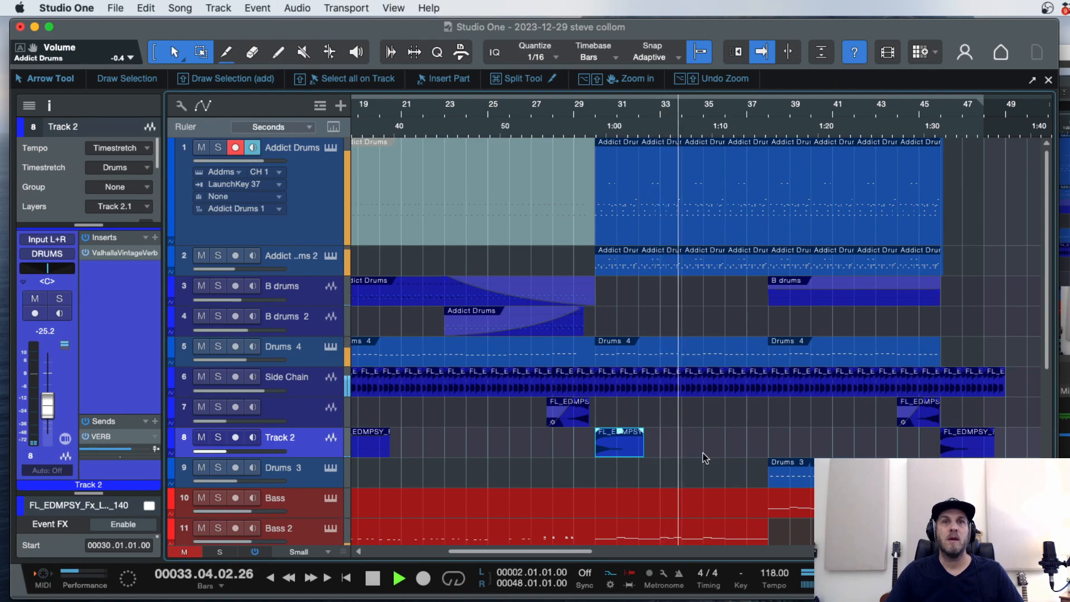
pyautogui.click(585, 442)
pyautogui.press('space')
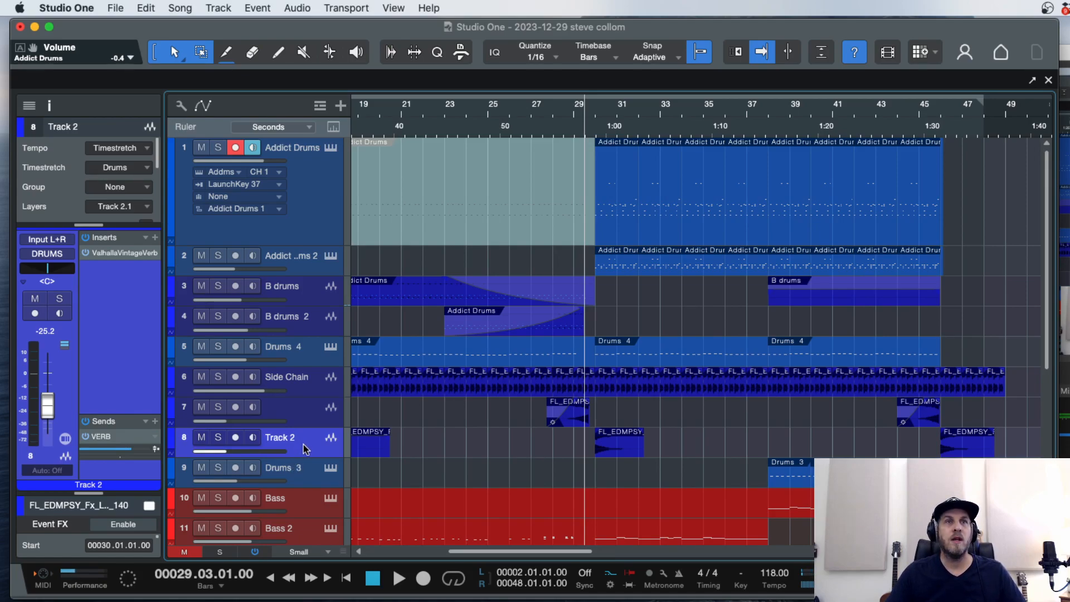
# Duplicate Track 2 with its settings as an empty track directly below, and locate to the crash event at bar 30.
pyautogui.hotkey('shift', 'd')
pyautogui.press('z')
pyautogui.moveTo(702, 488); pyautogui.dragTo(303, 468)
pyautogui.press('Delete')
pyautogui.click(508, 121)
pyautogui.press('e')
pyautogui.press('e')
pyautogui.press('e')
pyautogui.press('e')
pyautogui.click(535, 452)
pyautogui.press('w')
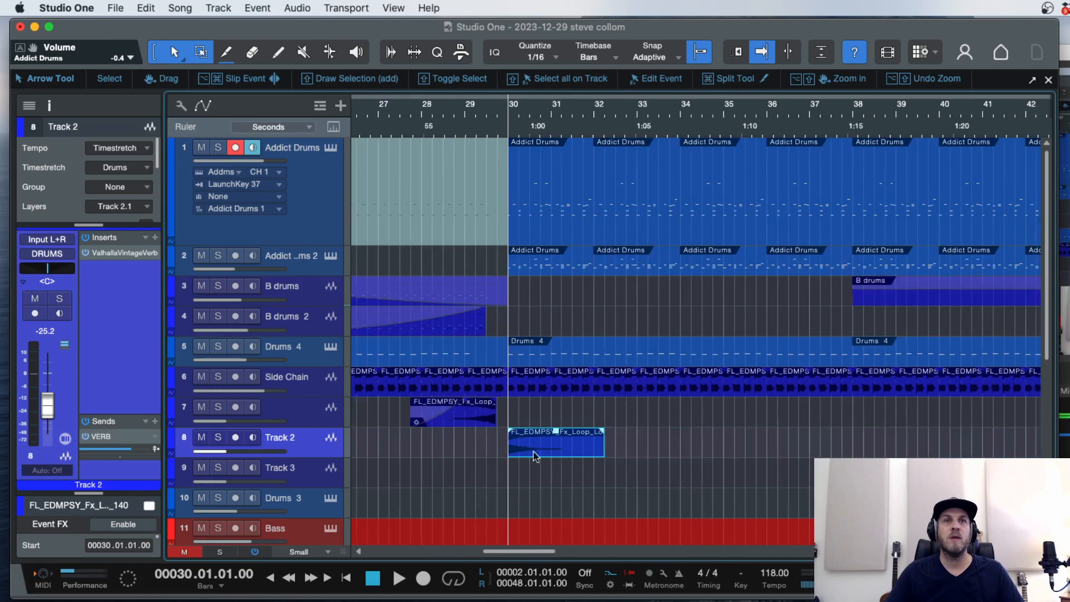
# Enlarge the tracks enough to show their input settings, arm Track 3 for recording and look through its available input sources.
pyautogui.click(304, 477)
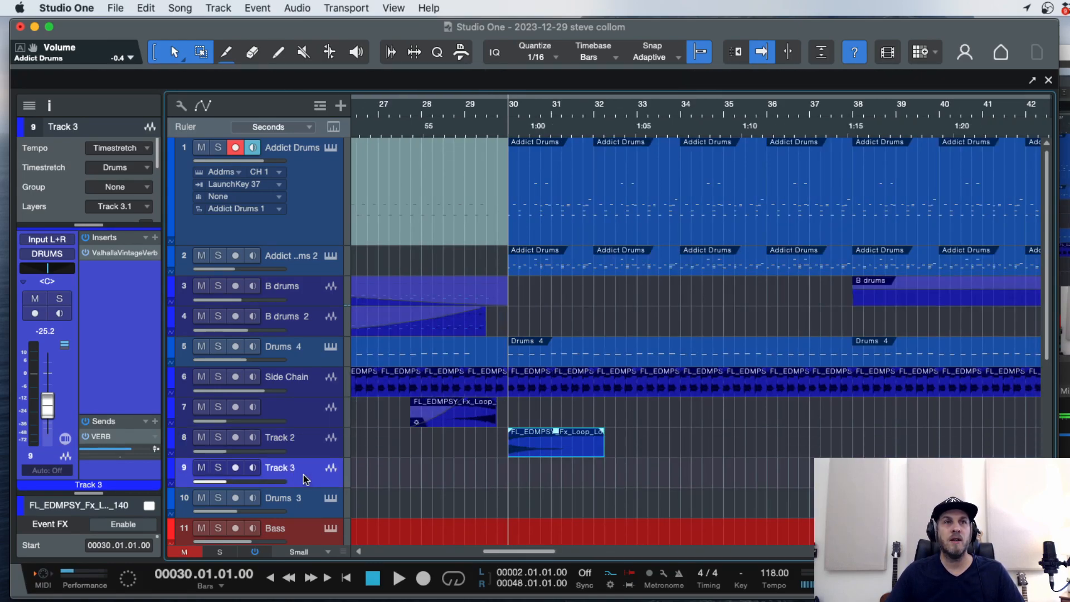
pyautogui.moveTo(300, 488); pyautogui.dragTo(301, 511)
pyautogui.moveTo(301, 458); pyautogui.dragTo(301, 483)
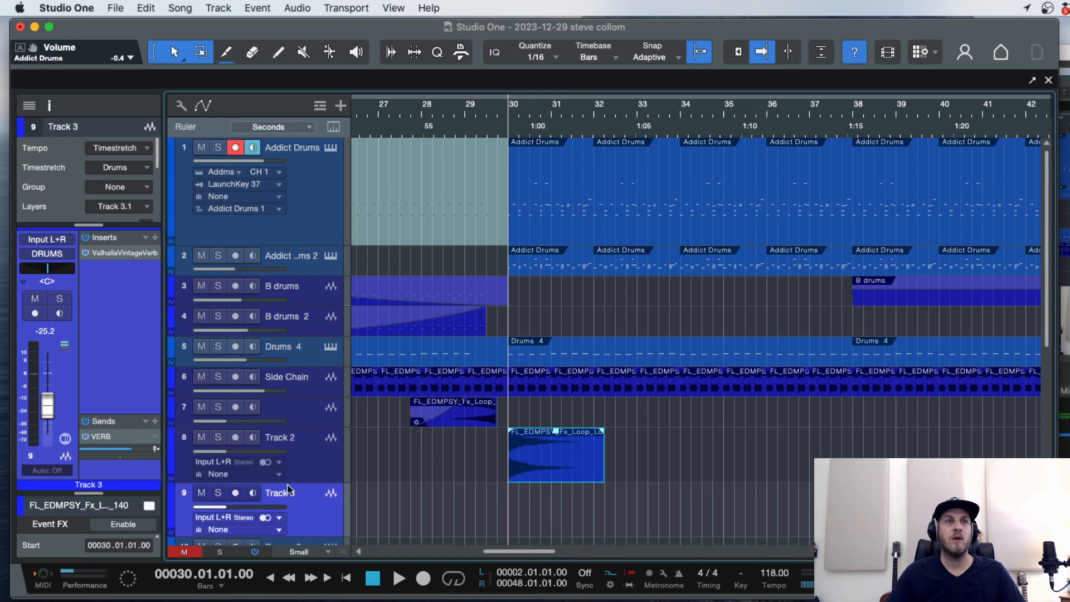
pyautogui.click(243, 520)
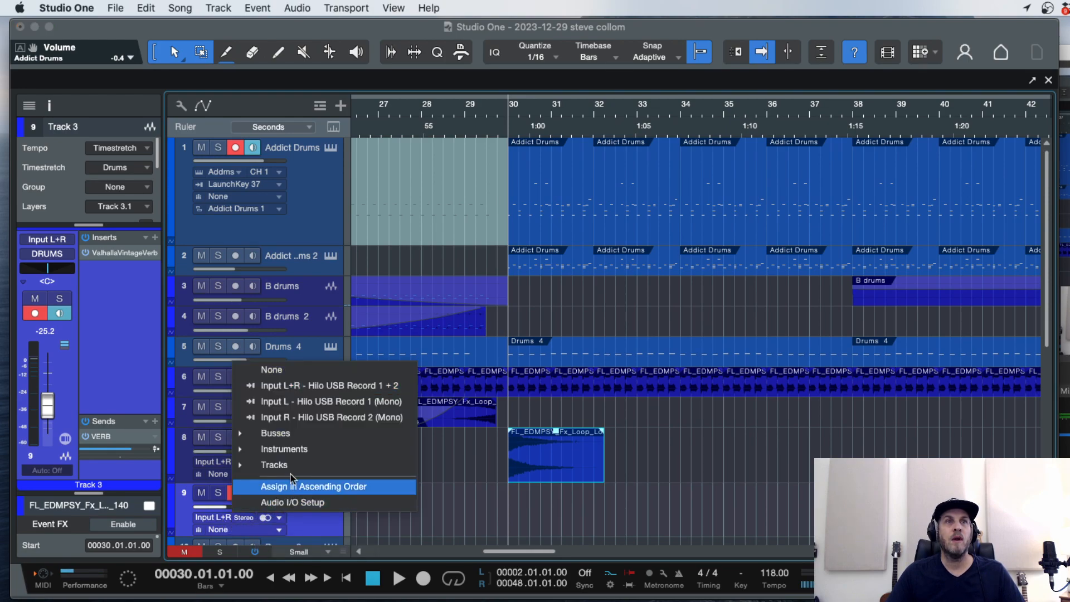
pyautogui.click(280, 448)
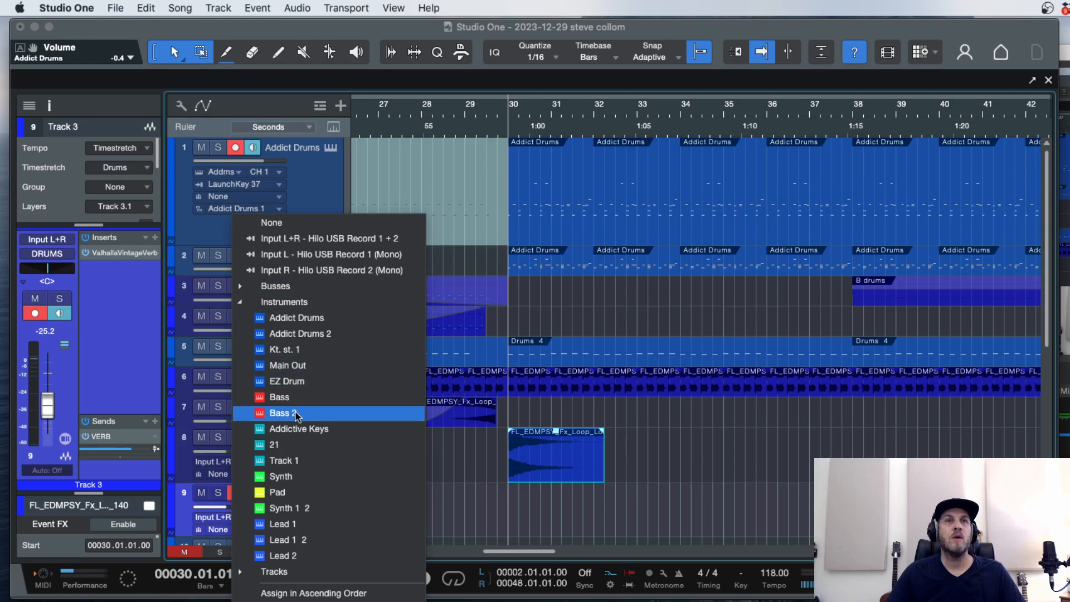
pyautogui.click(453, 453)
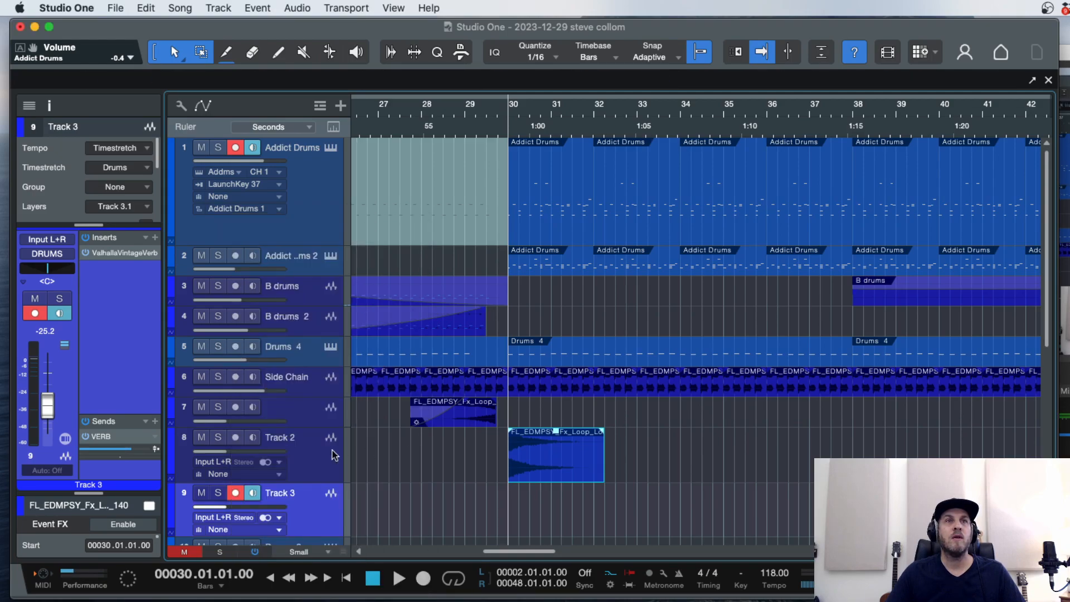
# Rename Track 2 as Long Cymbal.
pyautogui.click(289, 443)
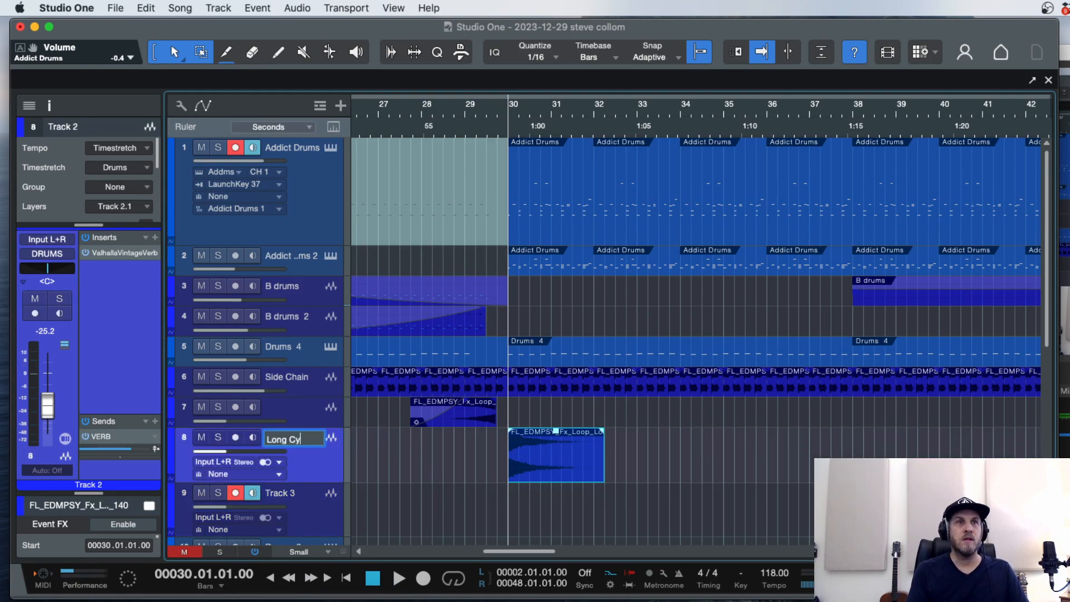
pyautogui.write('Long Cymbal')
pyautogui.press('Return')
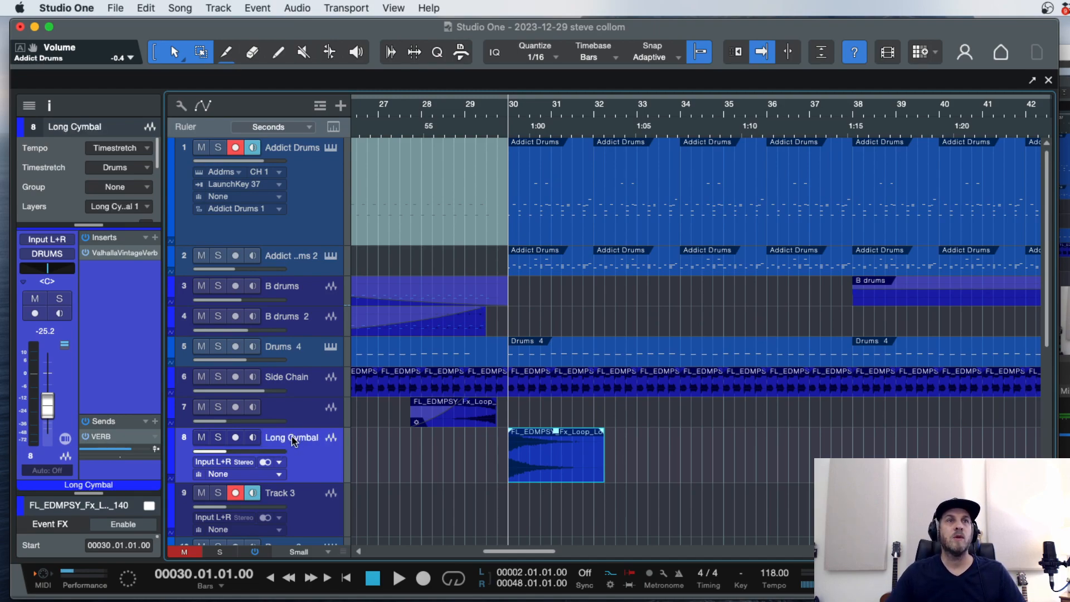
# Set Track 3's input source to the Long Cymbal track.
pyautogui.click(227, 522)
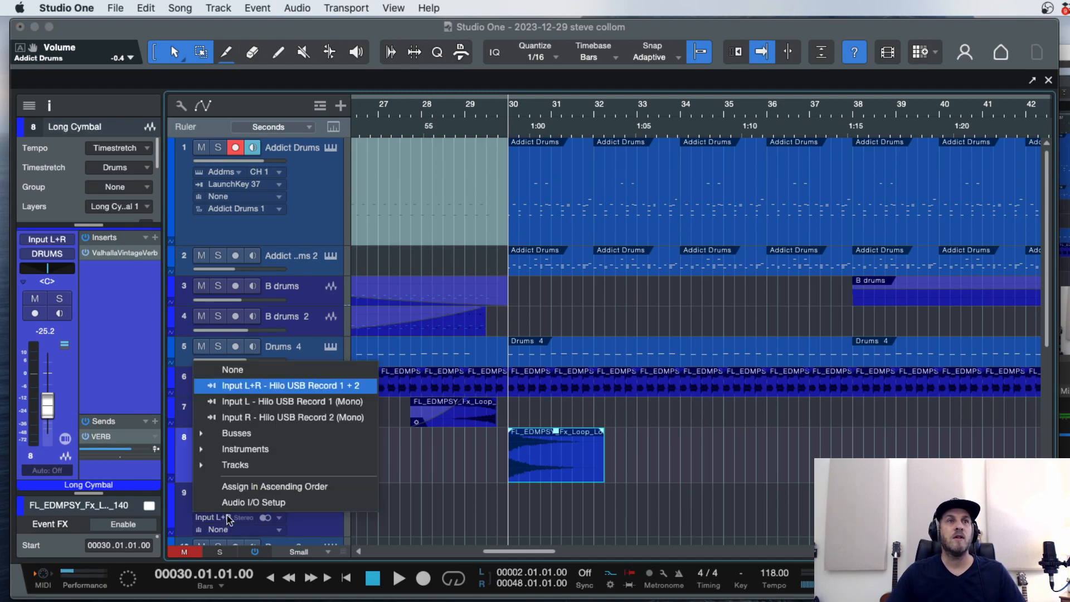
pyautogui.click(245, 446)
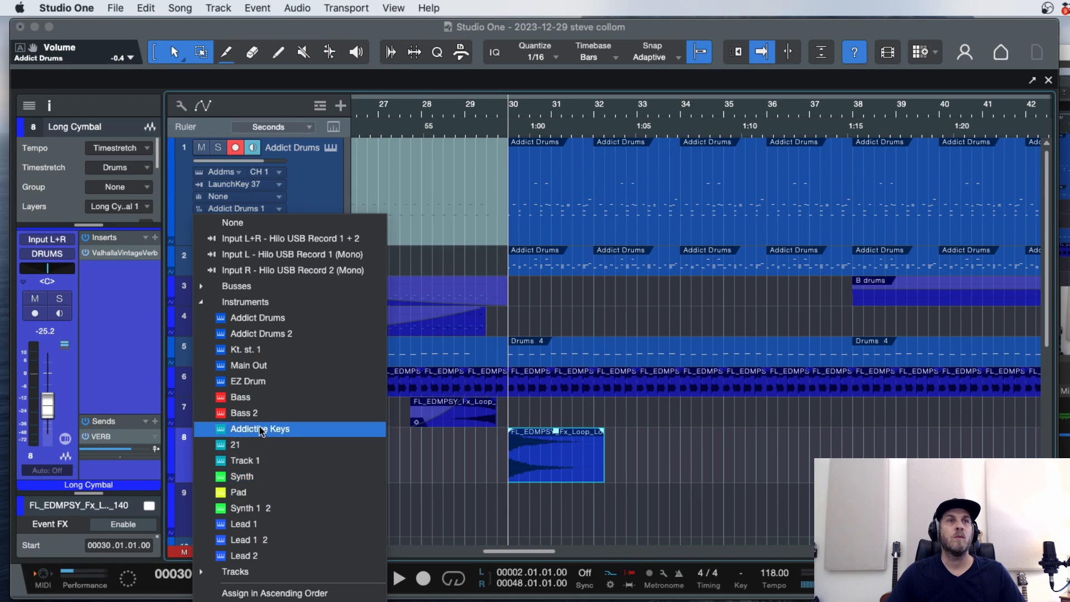
pyautogui.click(258, 573)
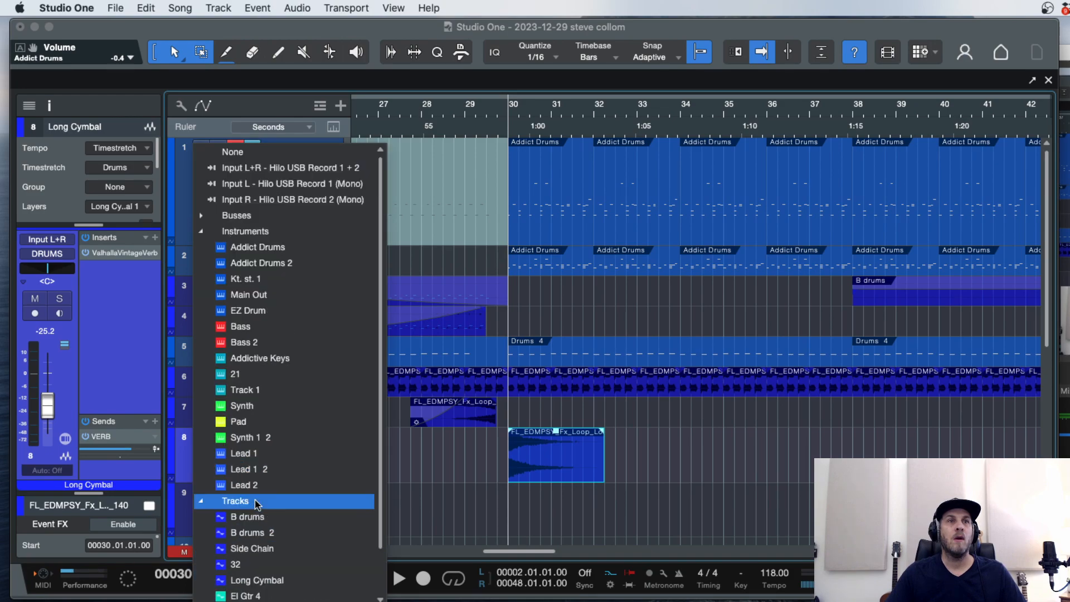
pyautogui.click(257, 580)
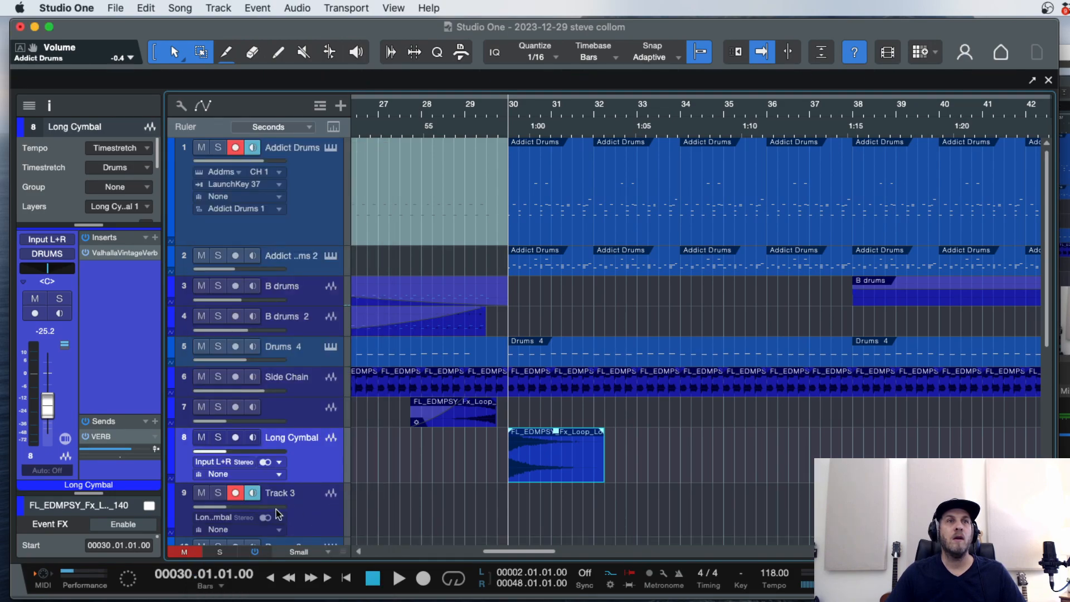
# Locate to bar 29.4 and set the Long Cymbal track's volume to -3.0 dB.
pyautogui.click(498, 129)
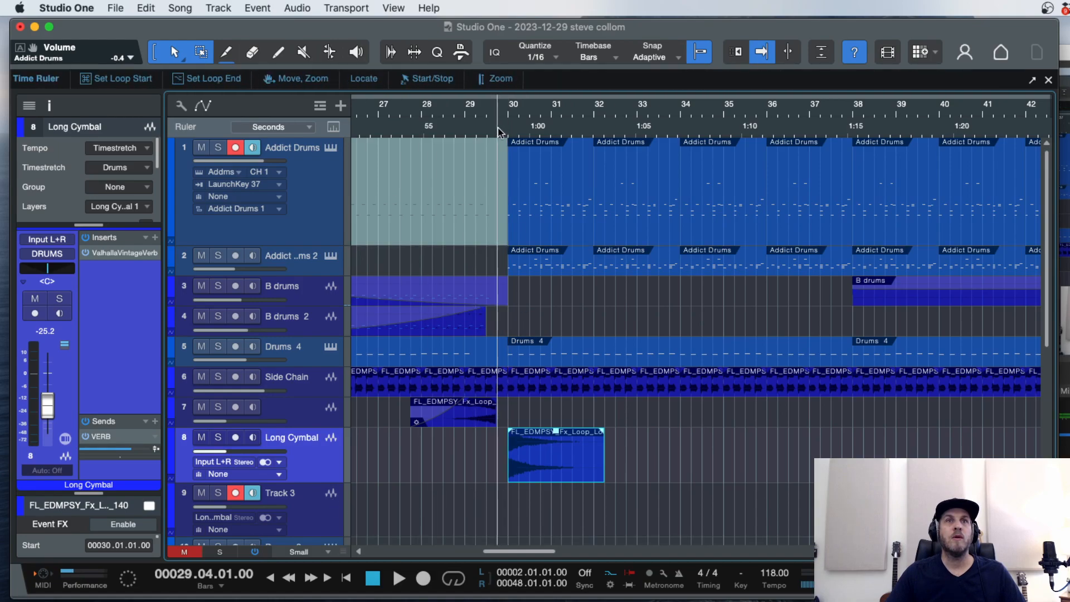
pyautogui.keyDown('alt'); pyautogui.click(227, 452); pyautogui.keyUp('alt')
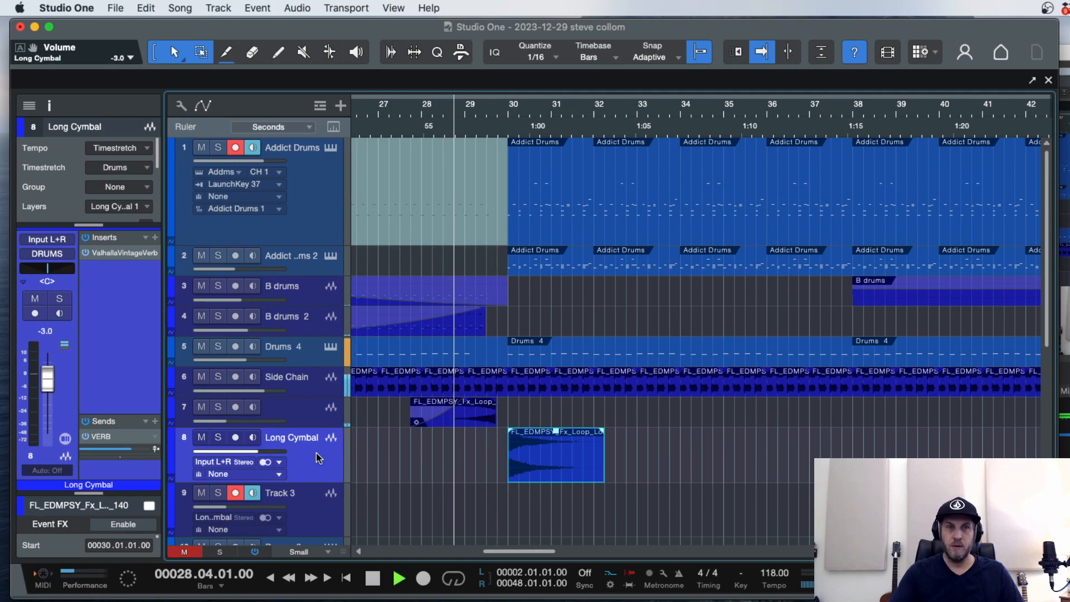
pyautogui.press('KP_Multiply')
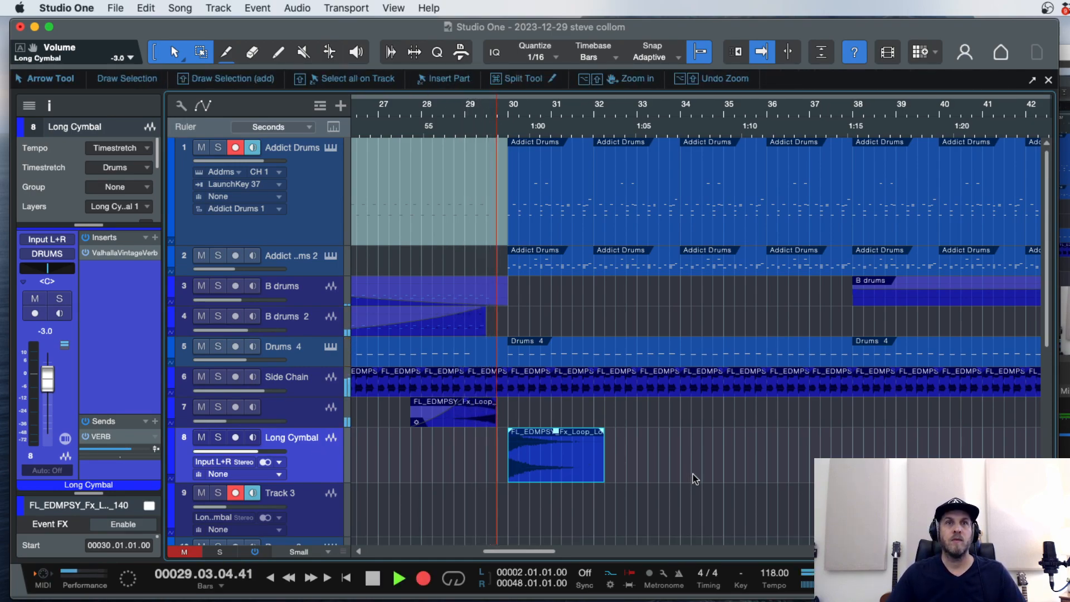
pyautogui.press('space')
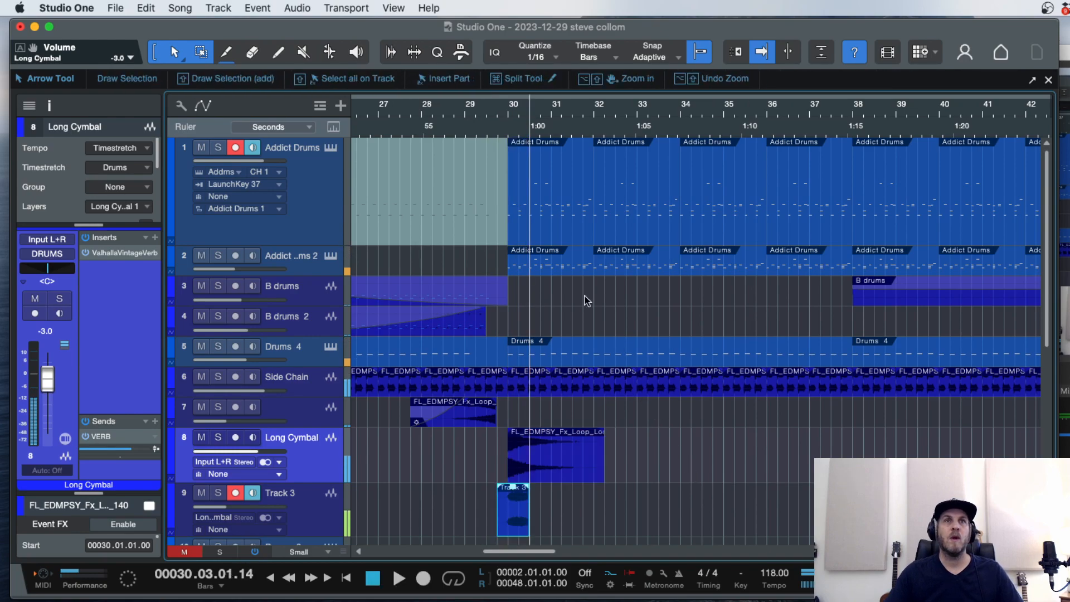
pyautogui.press('Delete')
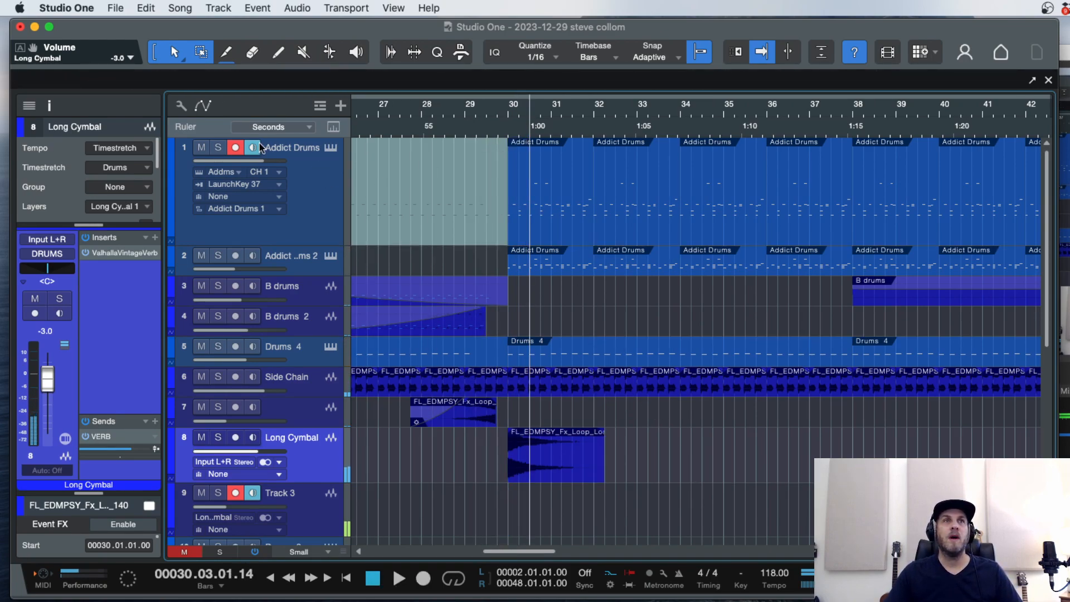
# Record the Long Cymbal output onto Track 3 from bar 29.3 to about bar 35.4, capturing the full reverb tail.
pyautogui.click(488, 127)
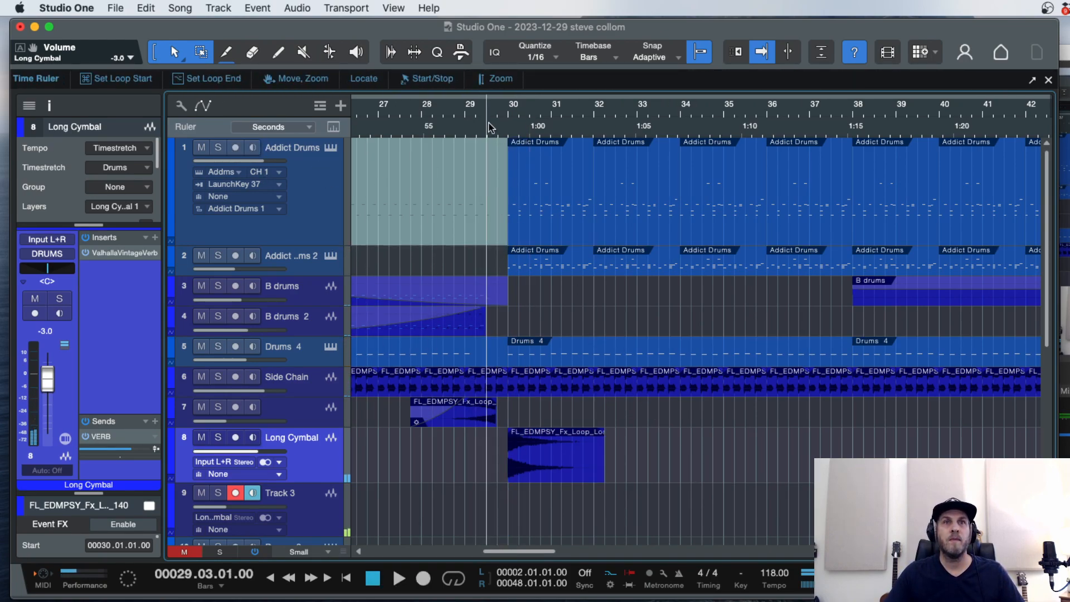
pyautogui.press('space')
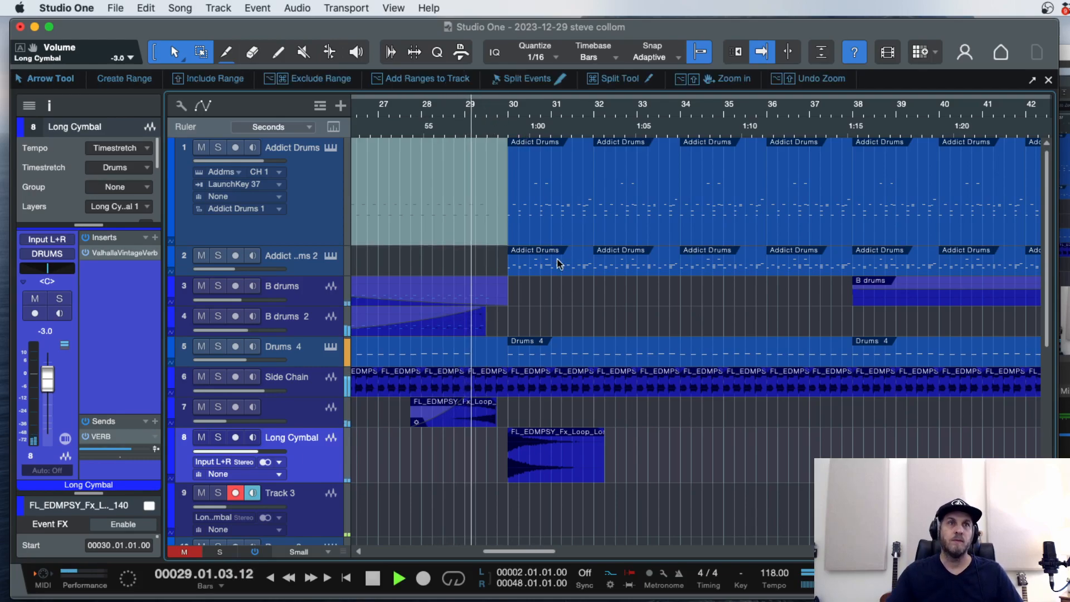
pyautogui.scroll(-5, 659, 355)
pyautogui.scroll(4, 659, 354)
pyautogui.scroll(2, 659, 352)
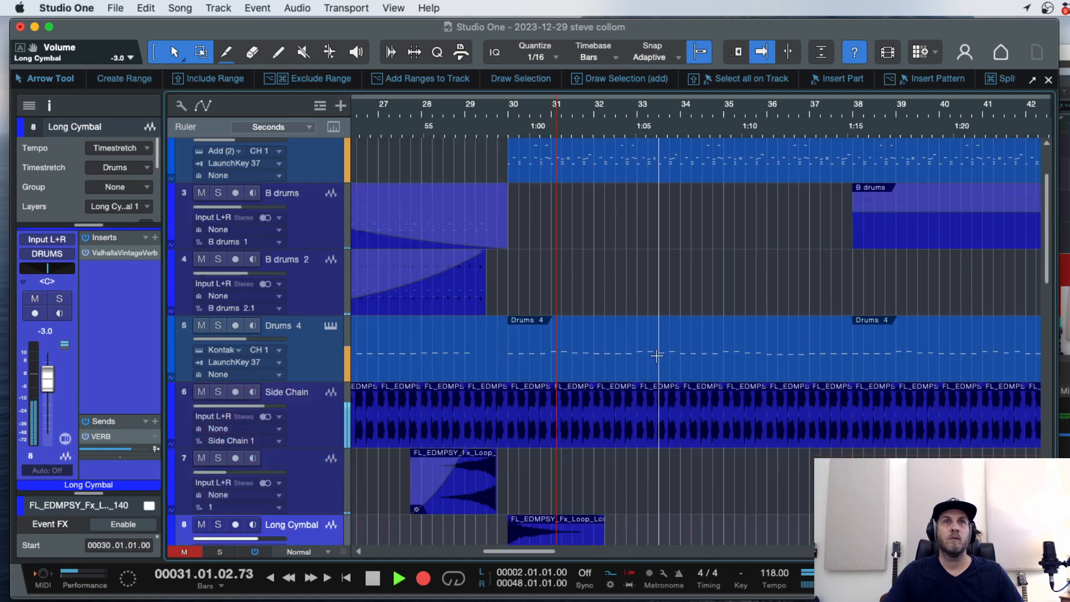
pyautogui.scroll(-3, 657, 356)
pyautogui.scroll(3, 694, 431)
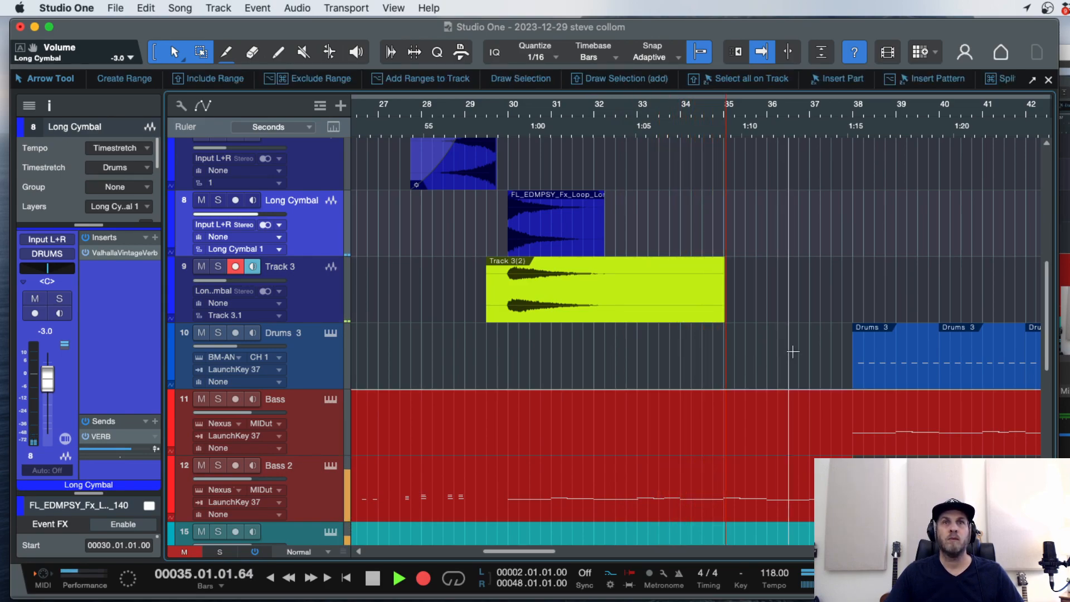
pyautogui.press('space')
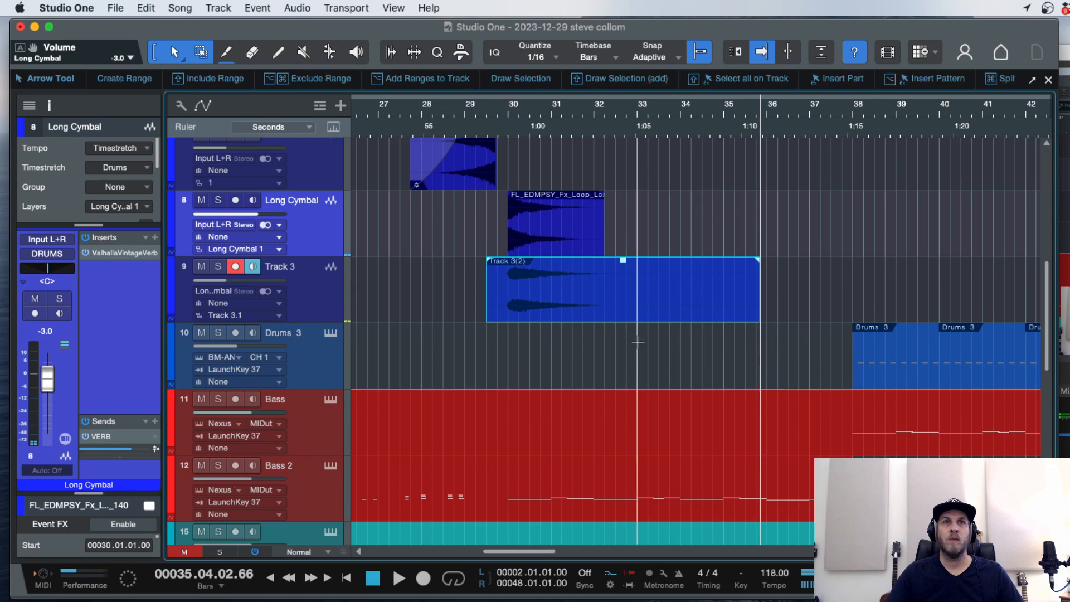
# Reverse the recorded event on Track 3 and move it to start at bar 24.
pyautogui.click(318, 290)
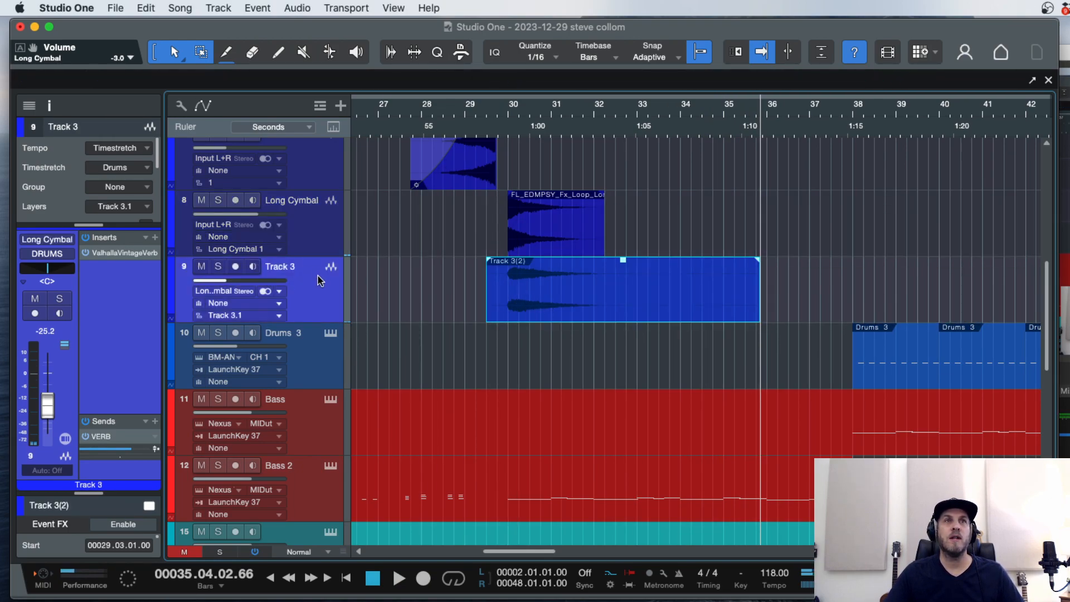
pyautogui.click(498, 274)
pyautogui.click(594, 307)
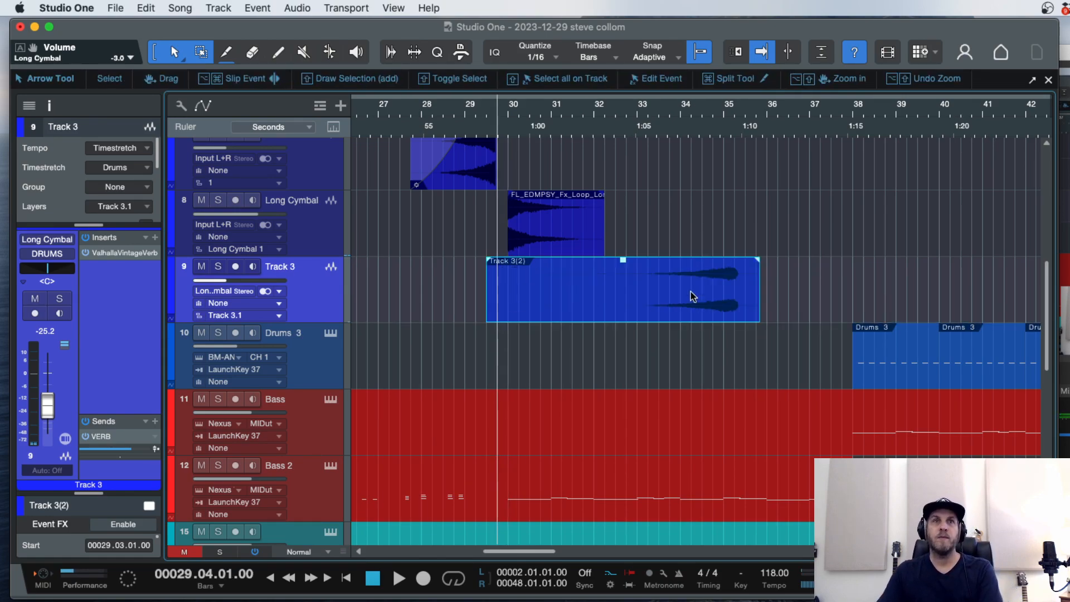
pyautogui.moveTo(722, 312); pyautogui.dragTo(480, 303)
# Split the reversed event on Track 3 at bar 29.4 and delete the part after the cut.
pyautogui.press('e')
pyautogui.press('e')
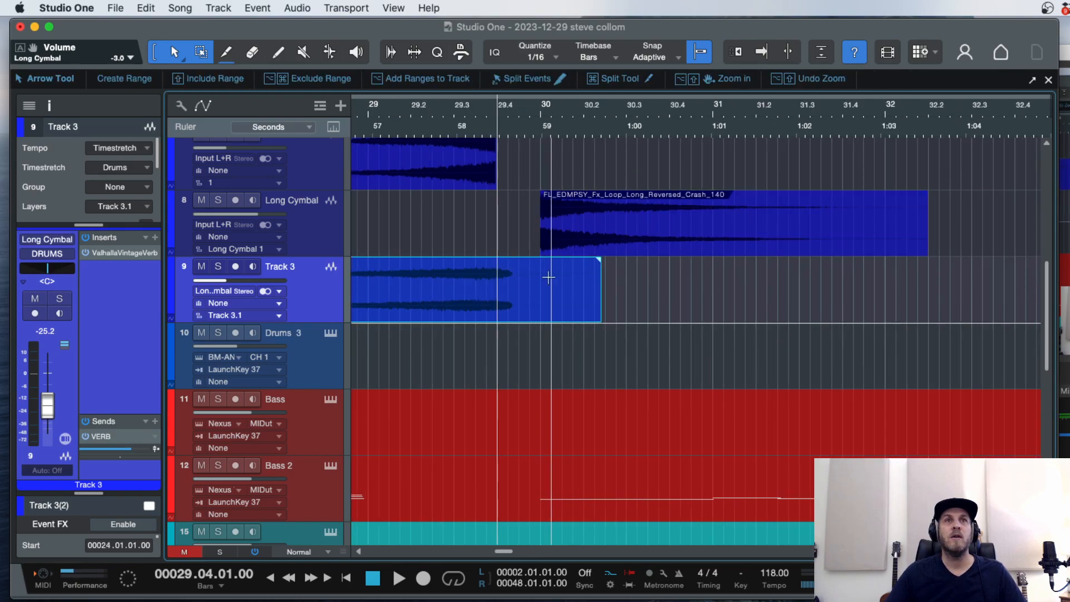
pyautogui.keyDown('alt'); pyautogui.click(497, 270); pyautogui.keyUp('alt')
pyautogui.press('Delete')
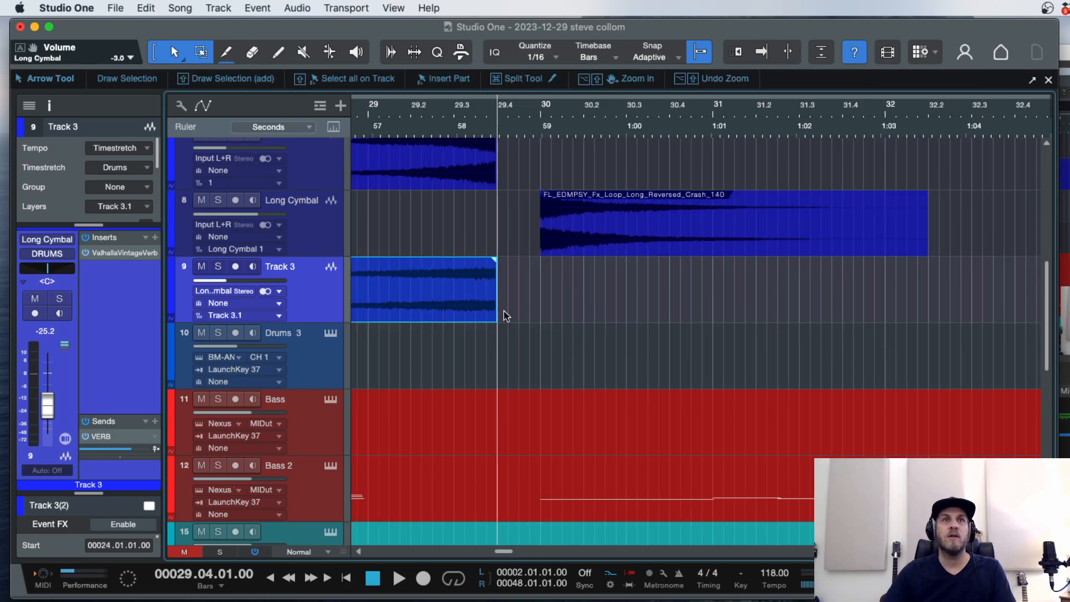
# Play back the transition into bar 30 to check how the reversed cymbal leads into the crash.
pyautogui.press('w')
pyautogui.press('w')
pyautogui.press('w')
pyautogui.click(426, 118)
pyautogui.press('space')
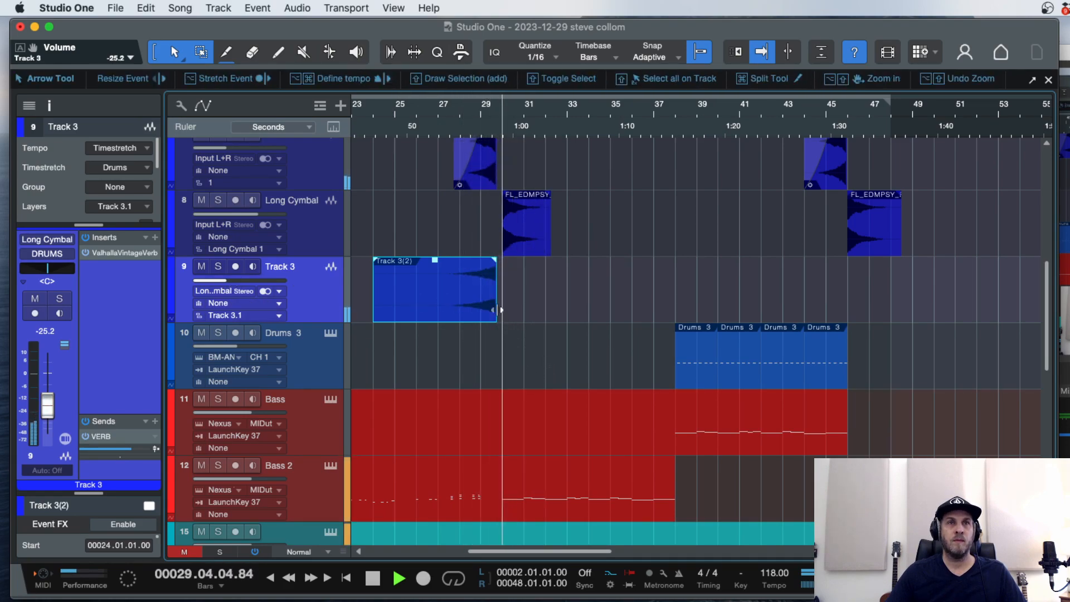
pyautogui.press('space')
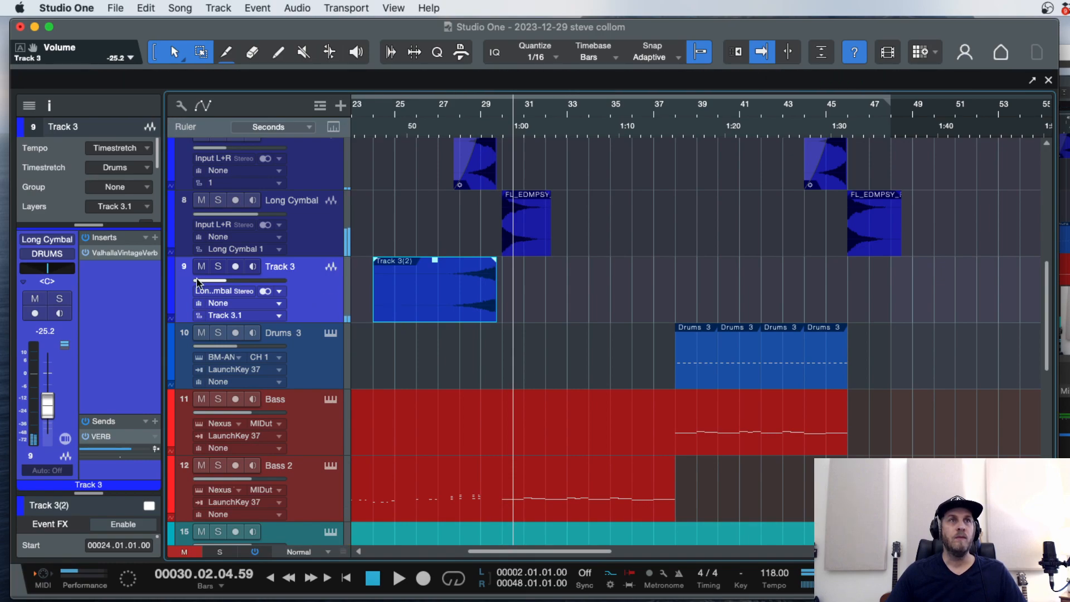
# Remove the ValhallaVintageVerb insert from Track 3.
pyautogui.click(156, 253)
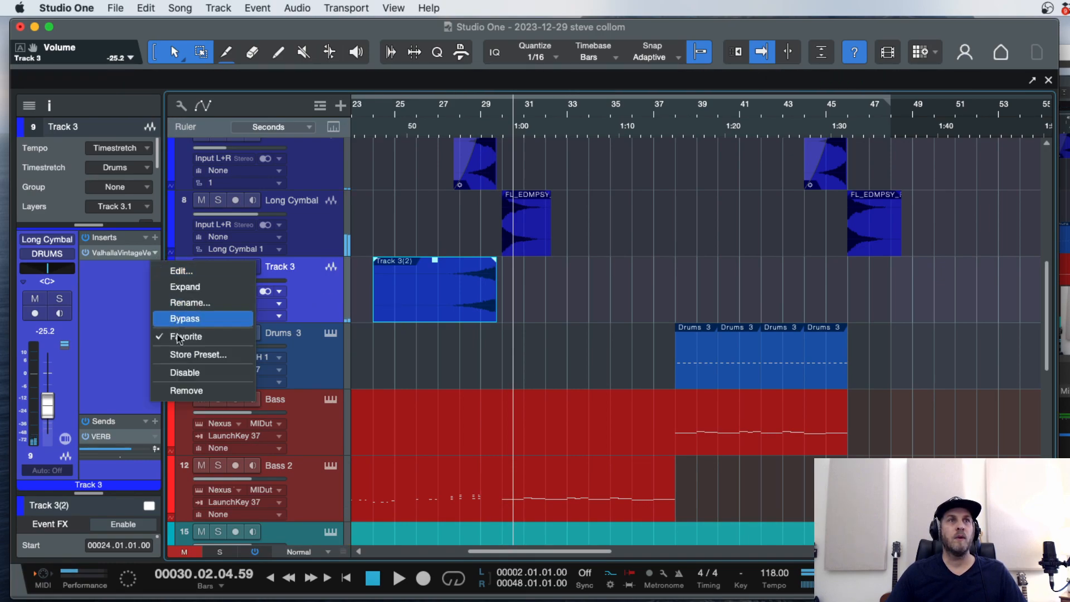
pyautogui.click(194, 390)
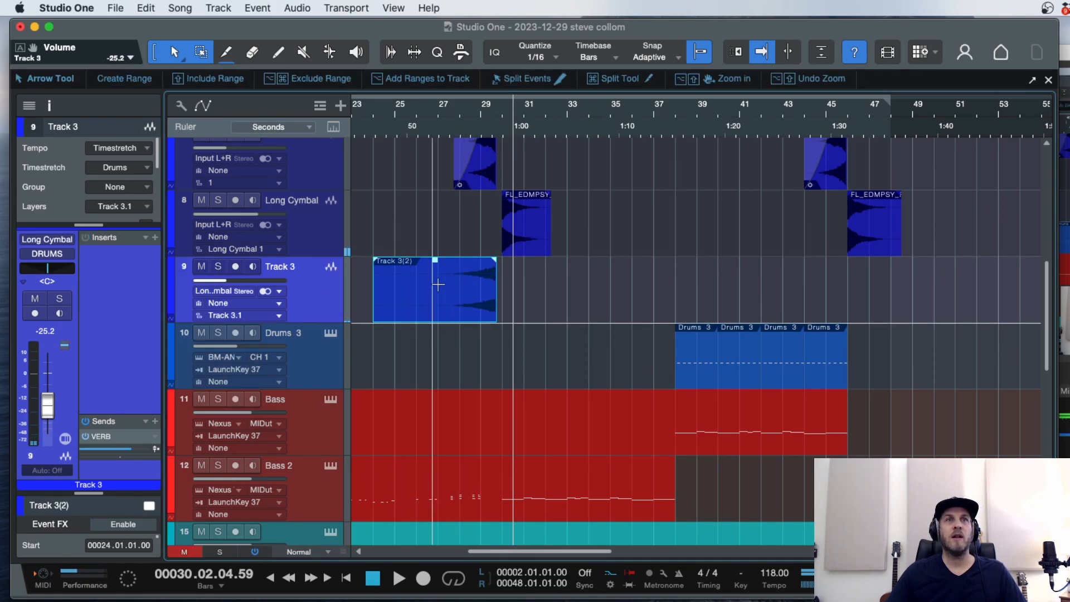
# Trim the start of the reversed event to bar 26 and add a fade-in reaching to about bar 28.
pyautogui.moveTo(375, 318); pyautogui.dragTo(413, 317)
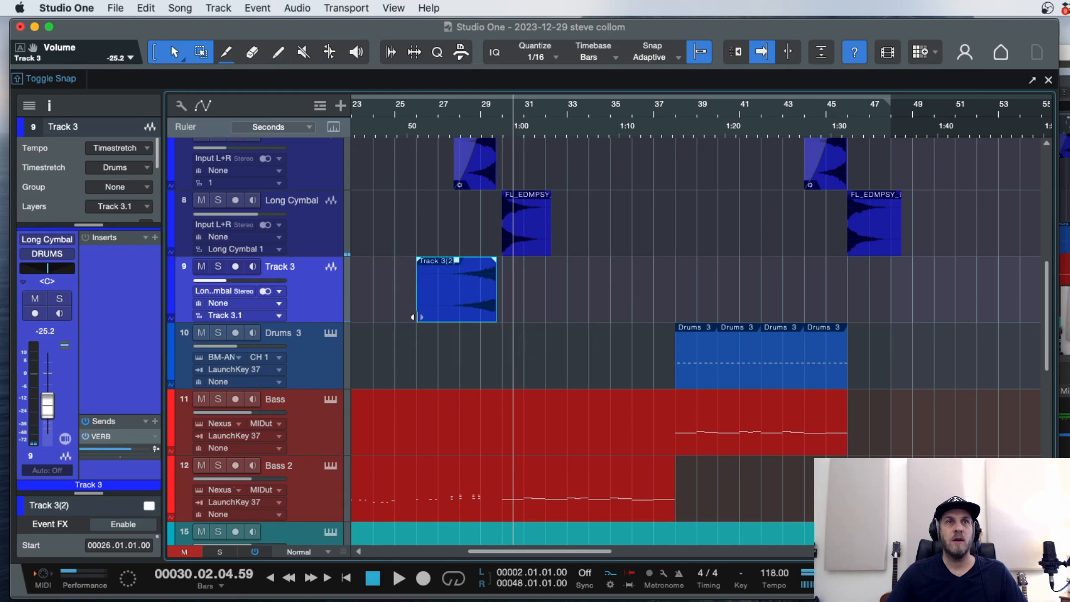
pyautogui.moveTo(456, 260); pyautogui.dragTo(477, 273)
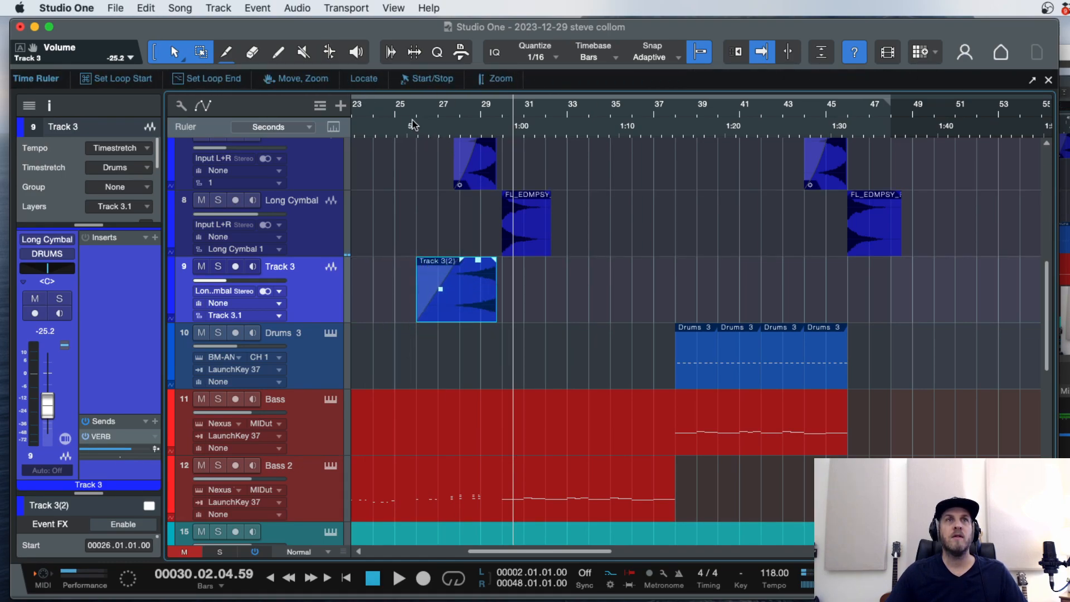
# Play the transition into bar 30 and lower the Long Cymbal track volume to -23.3.
pyautogui.press('space')
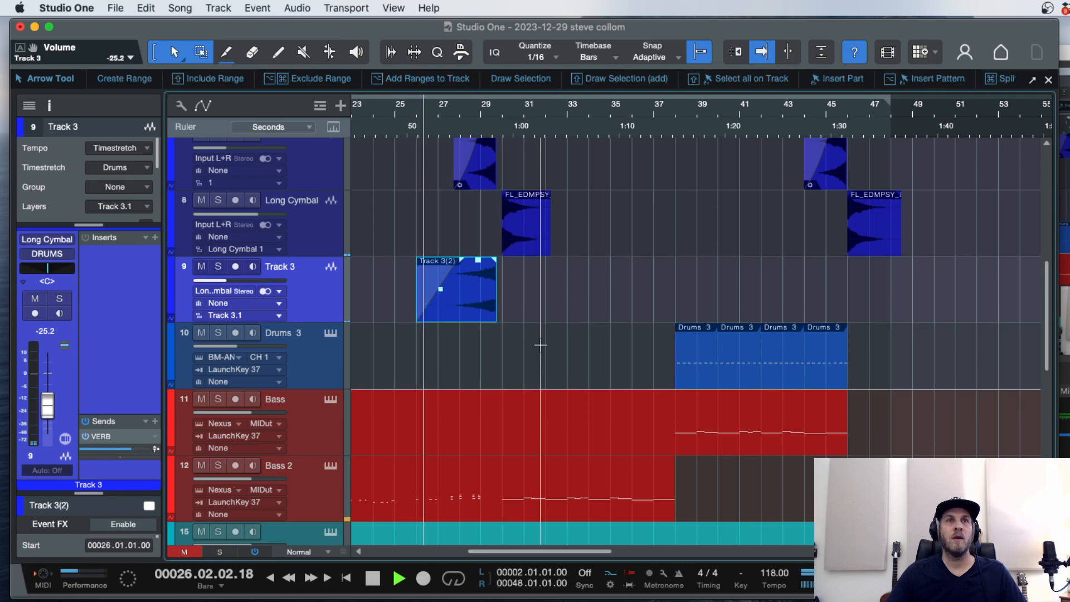
pyautogui.hotkey('alt', 'w')
pyautogui.hotkey('alt', 'w')
pyautogui.press('e')
pyautogui.press('e')
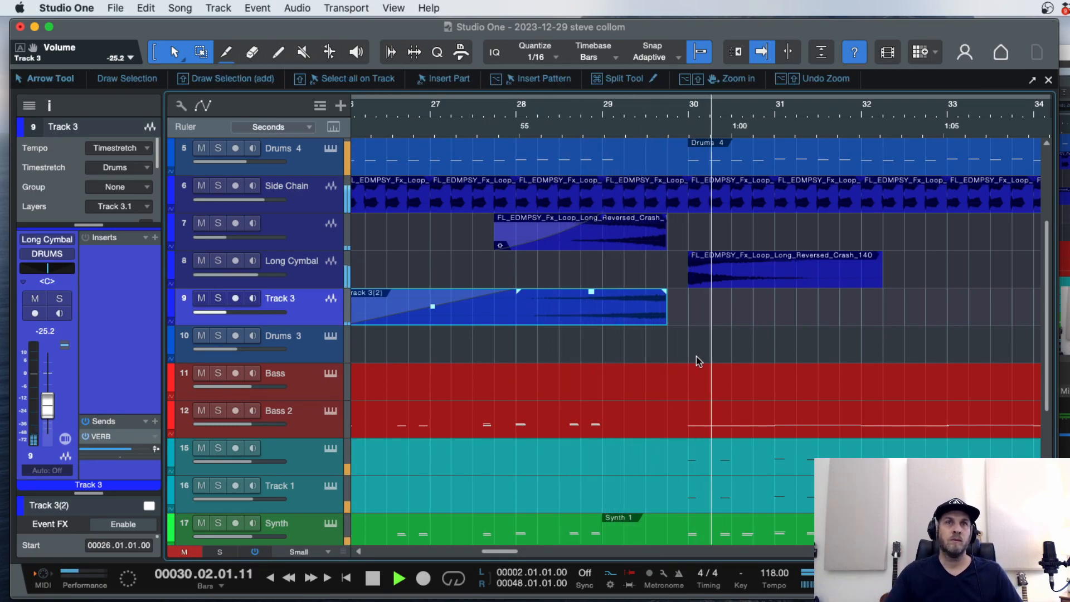
pyautogui.click(725, 270)
pyautogui.moveTo(262, 274); pyautogui.dragTo(227, 275)
pyautogui.press('space')
# Bend the Track 3 swell's fade-in into a slow-rising curve, extend it to late in bar 28, and set the Long Cymbal volume to -18.7.
pyautogui.click(437, 310)
pyautogui.moveTo(437, 311); pyautogui.dragTo(436, 315)
pyautogui.moveTo(510, 295); pyautogui.dragTo(579, 294)
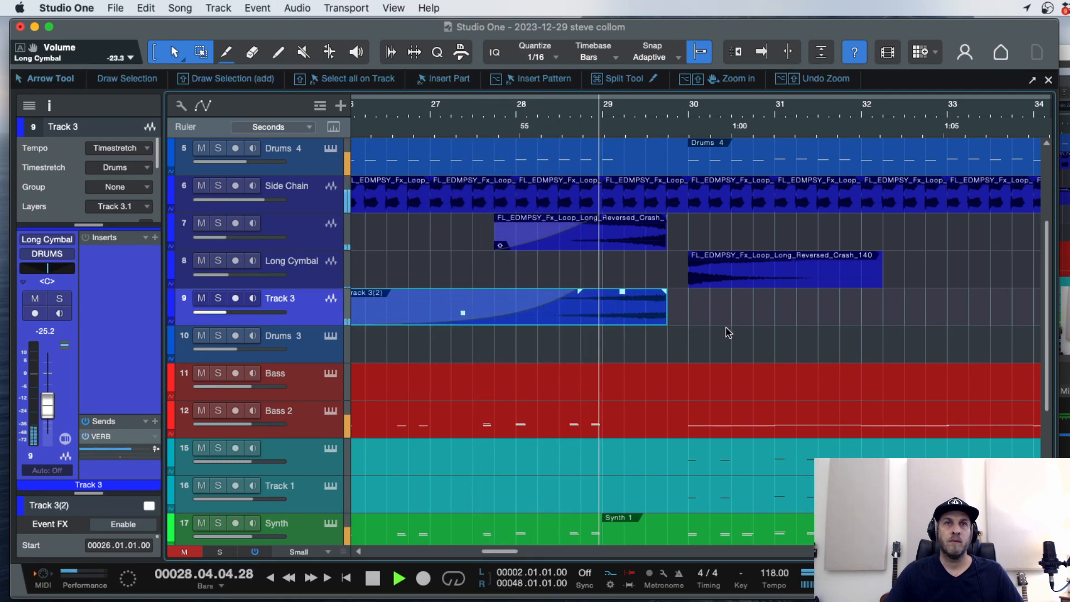
pyautogui.press('w')
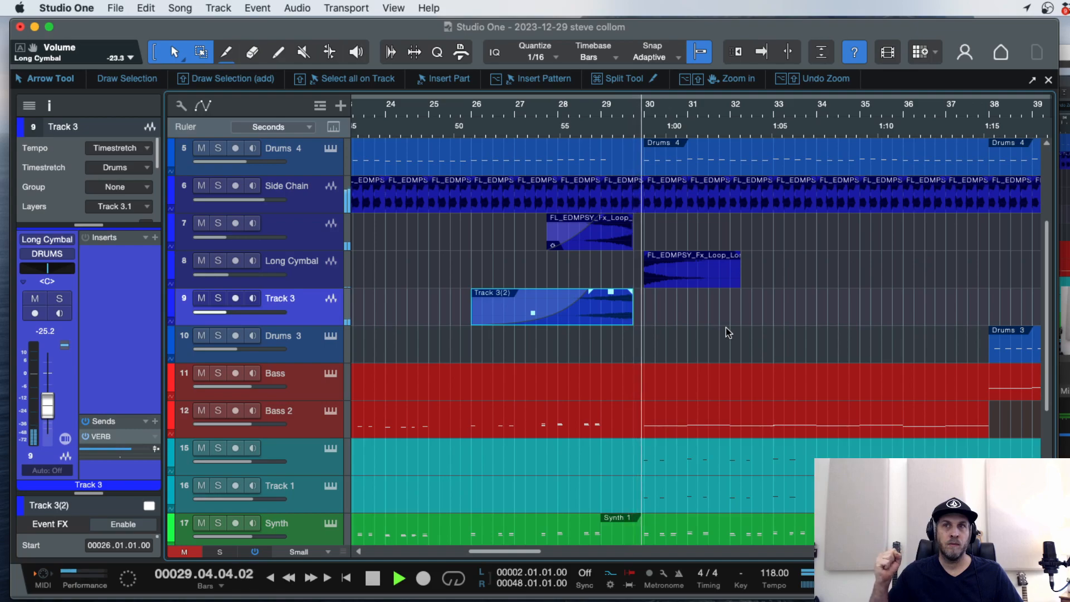
pyautogui.moveTo(232, 276); pyautogui.dragTo(236, 276)
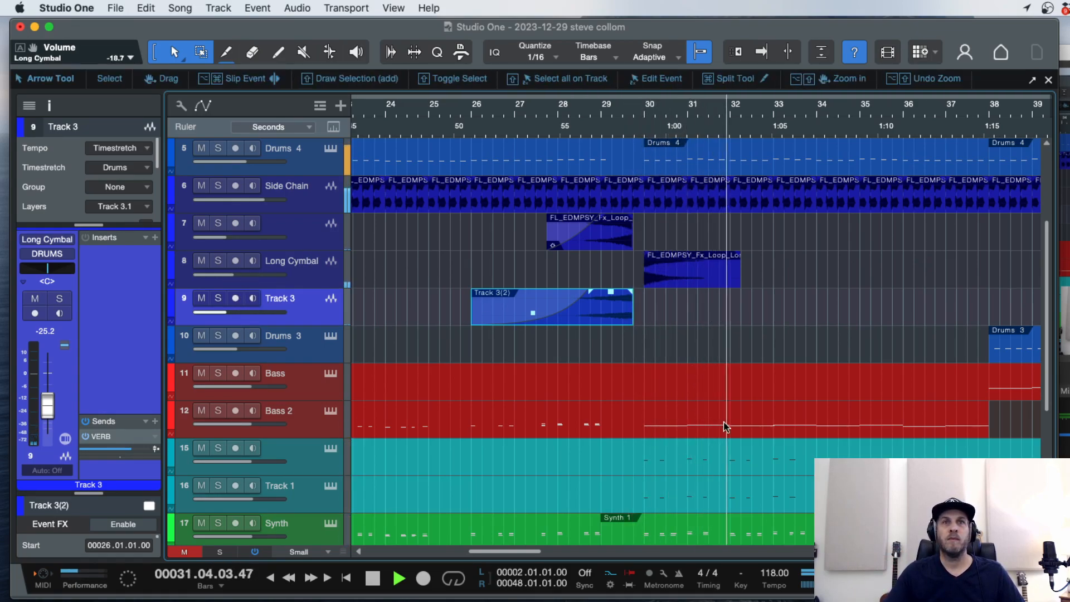
# Copy the Track 3 swell to start at bar 42.2 and end at bar 46, and straighten the copy's fade-in curve.
pyautogui.press('w')
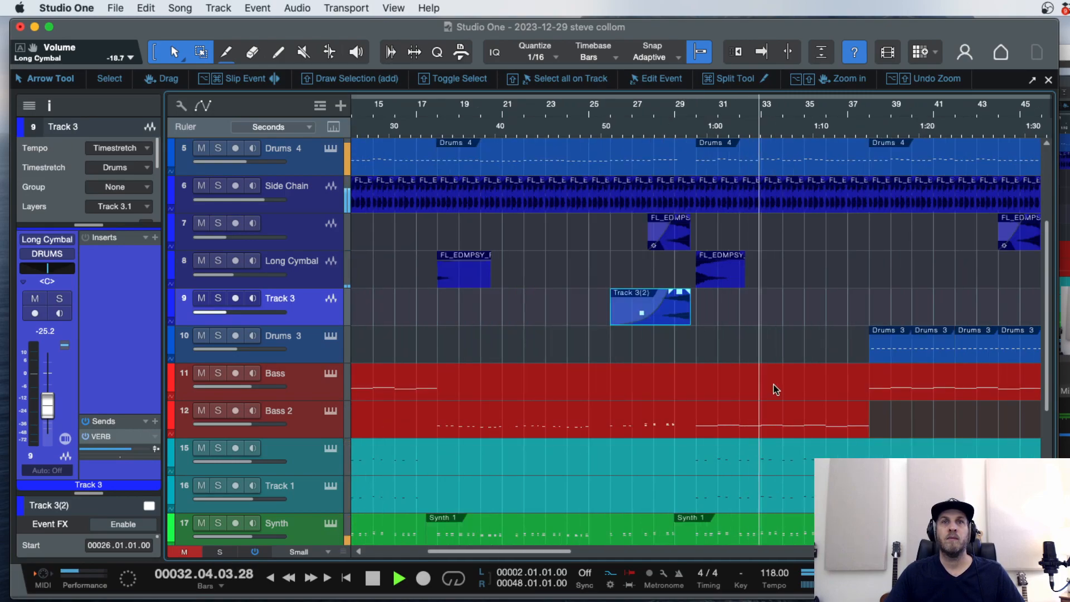
pyautogui.press('w')
pyautogui.press('f')
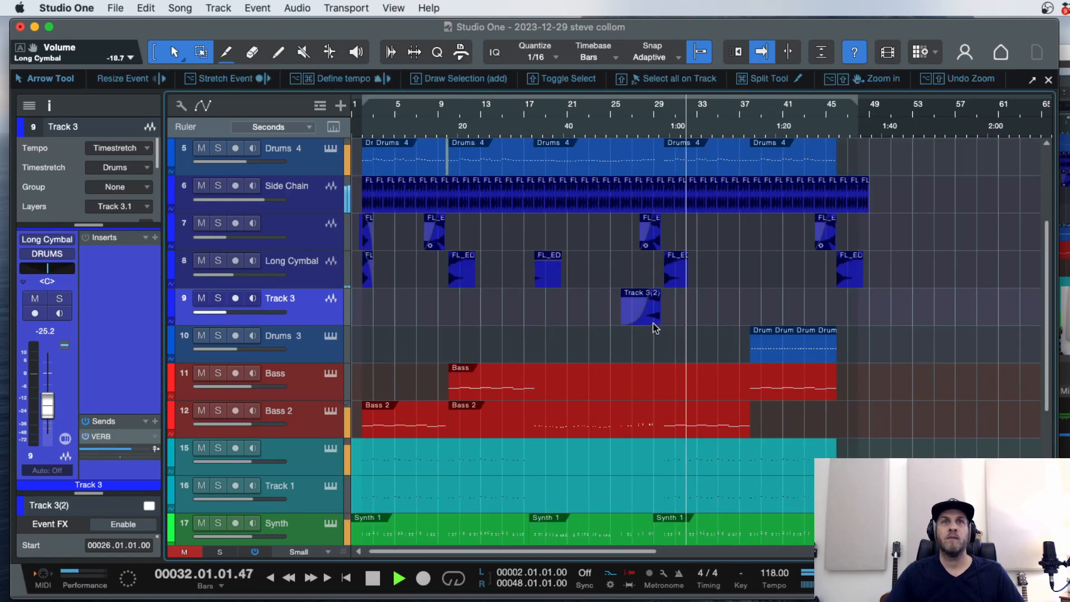
pyautogui.moveTo(652, 325); pyautogui.dragTo(830, 322)
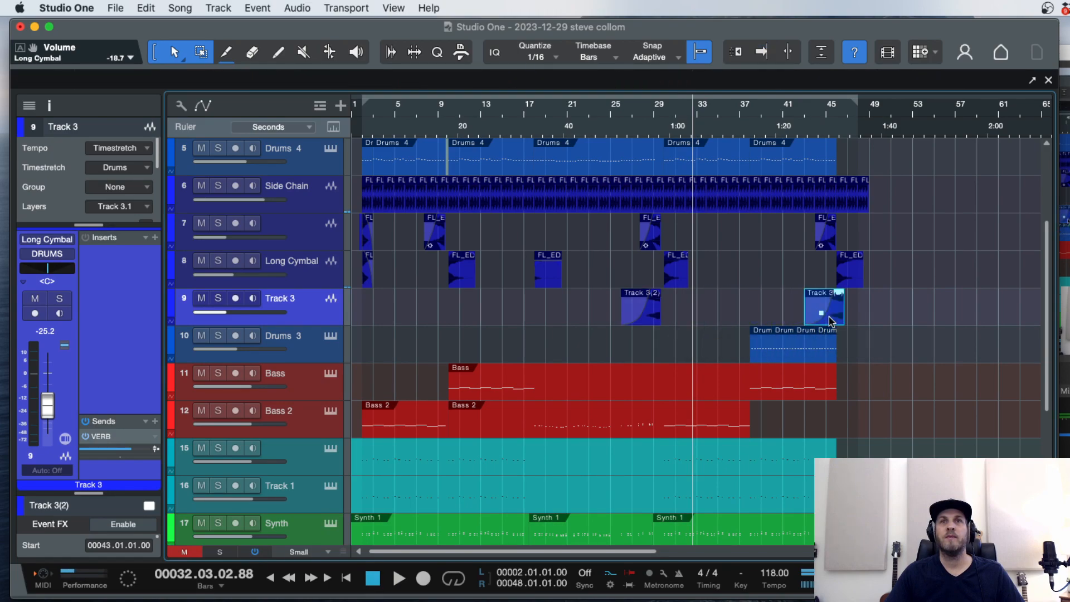
pyautogui.click(783, 112)
pyautogui.press('space')
pyautogui.press('e')
pyautogui.press('e')
pyautogui.press('f')
pyautogui.moveTo(996, 319); pyautogui.dragTo(964, 315)
pyautogui.press('w')
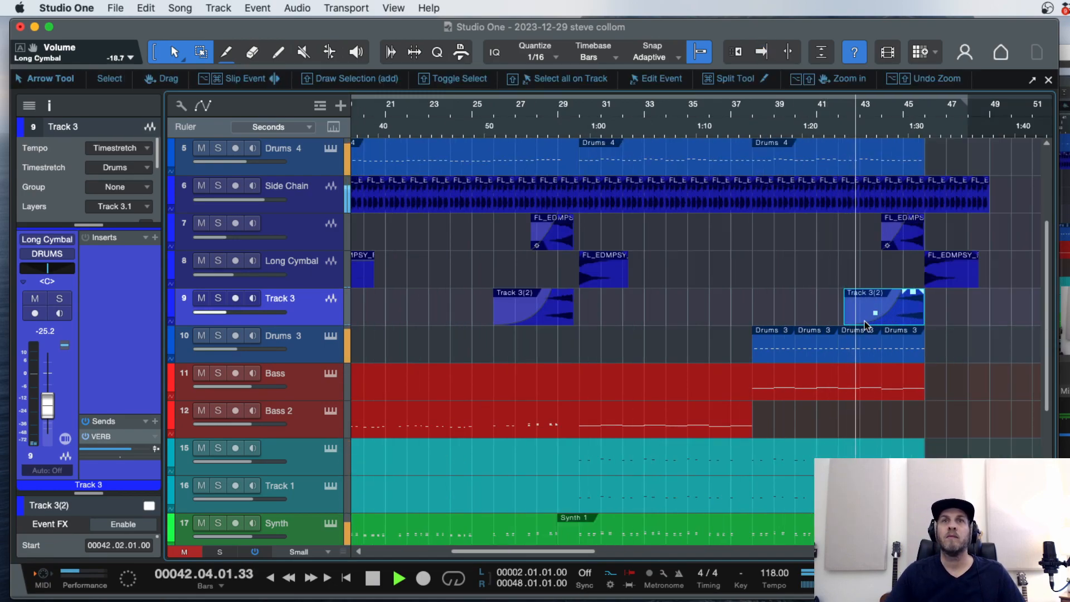
pyautogui.moveTo(872, 310); pyautogui.dragTo(872, 312)
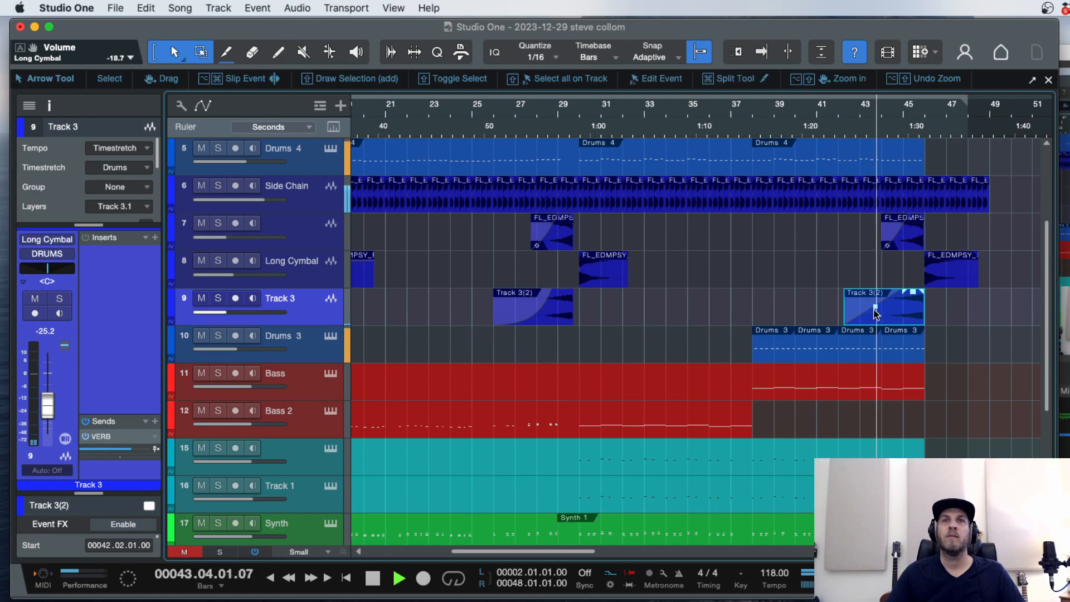
pyautogui.press('w')
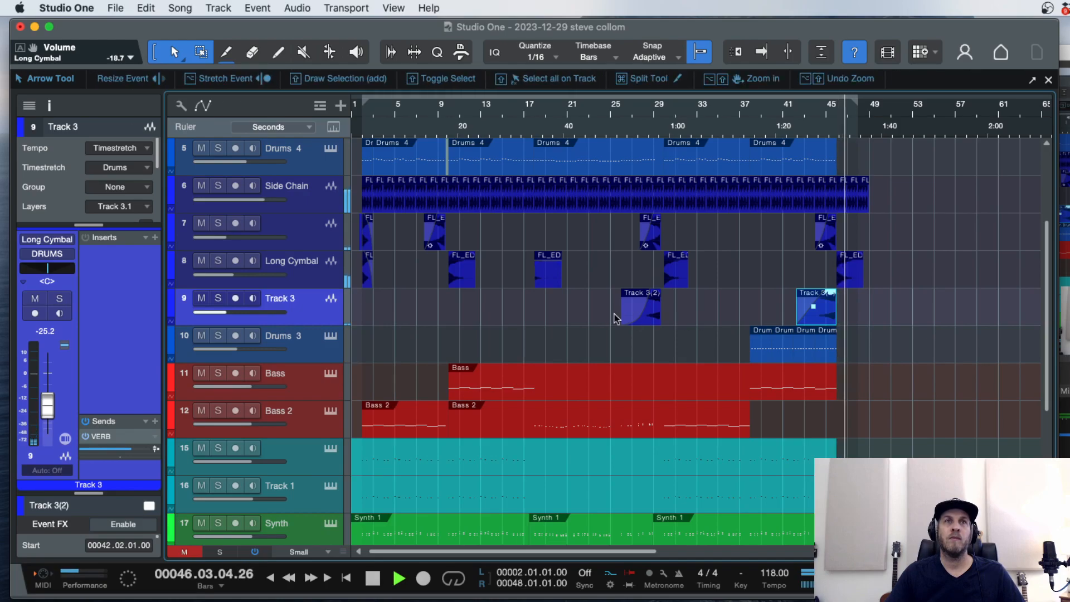
# Play the transition into bar 46, soloing the Long Cymbal track briefly before restoring the full mix.
pyautogui.click(761, 52)
pyautogui.click(827, 112)
pyautogui.click(218, 261)
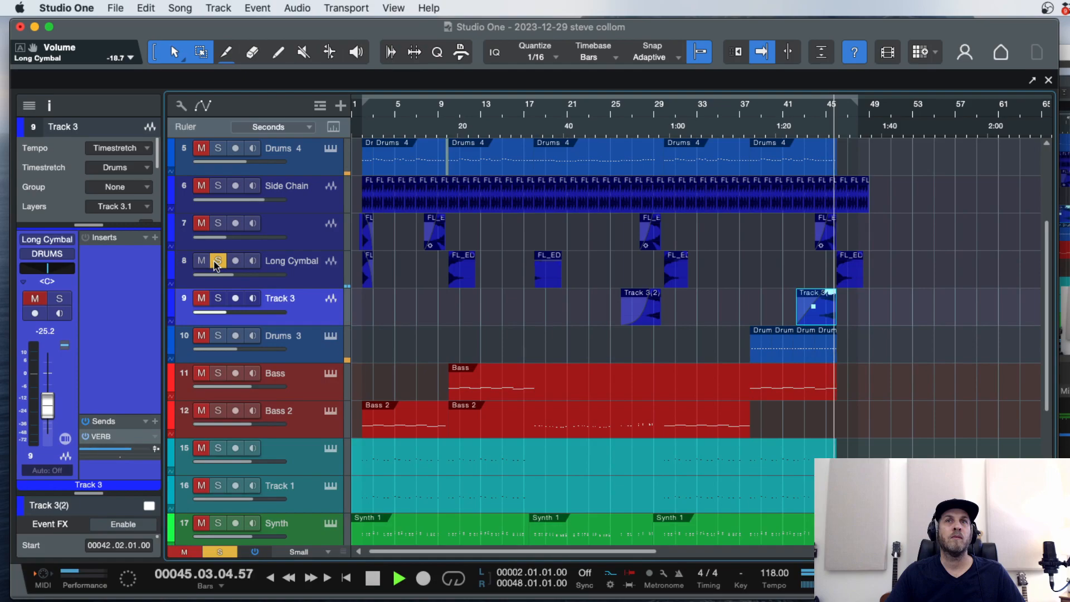
pyautogui.click(217, 262)
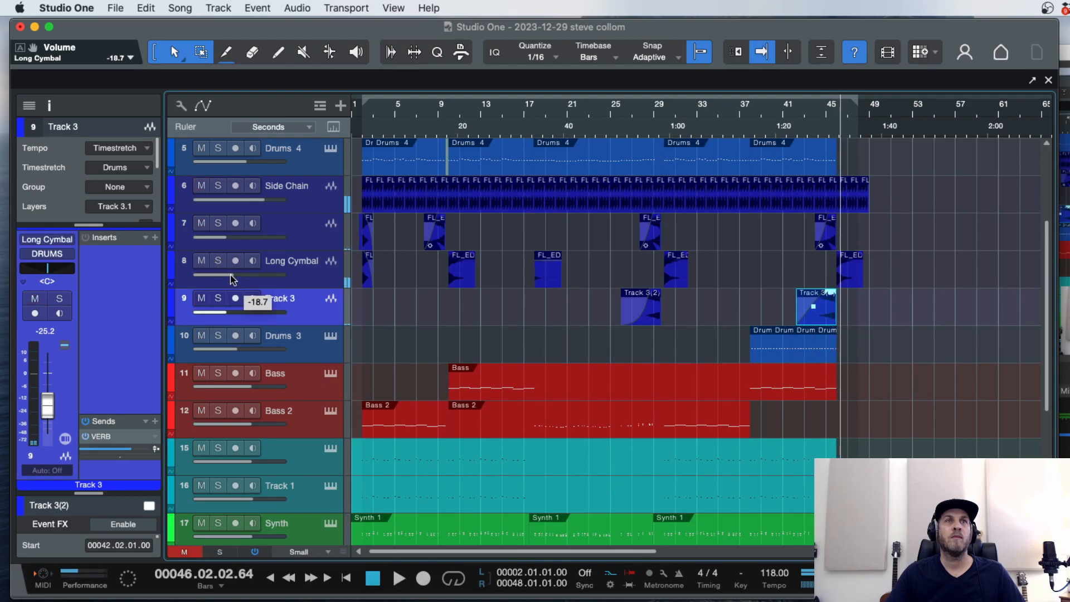
# Lower the Long Cymbal track volume to -24.9 and reduce the level of its crash event at bar 46.
pyautogui.click(306, 267)
pyautogui.click(828, 122)
pyautogui.press('space')
pyautogui.press('e')
pyautogui.press('e')
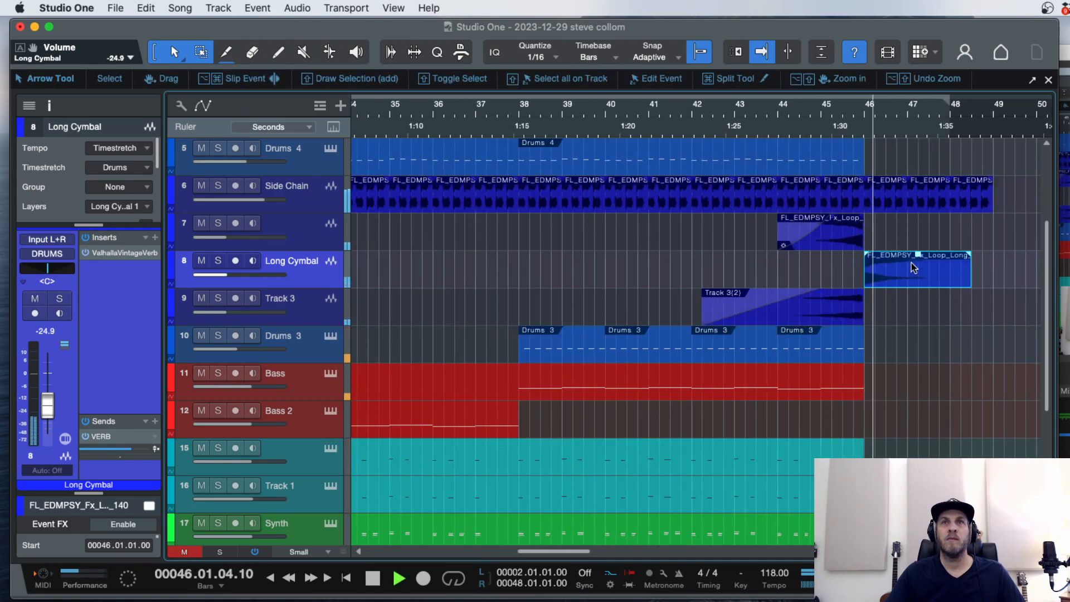
pyautogui.moveTo(919, 255); pyautogui.dragTo(920, 266)
pyautogui.click(815, 115)
# In the last Pad part, delete the two upper notes between bars 46 and 48 and shorten the low sustained note to end at bar 48.
pyautogui.scroll(-5, 928, 377)
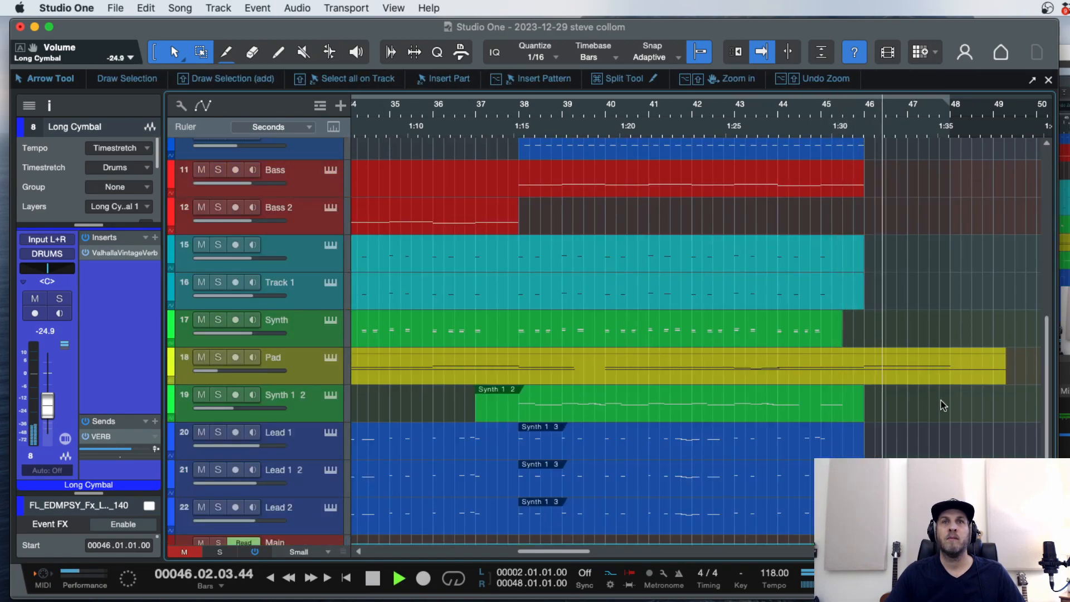
pyautogui.click(882, 382)
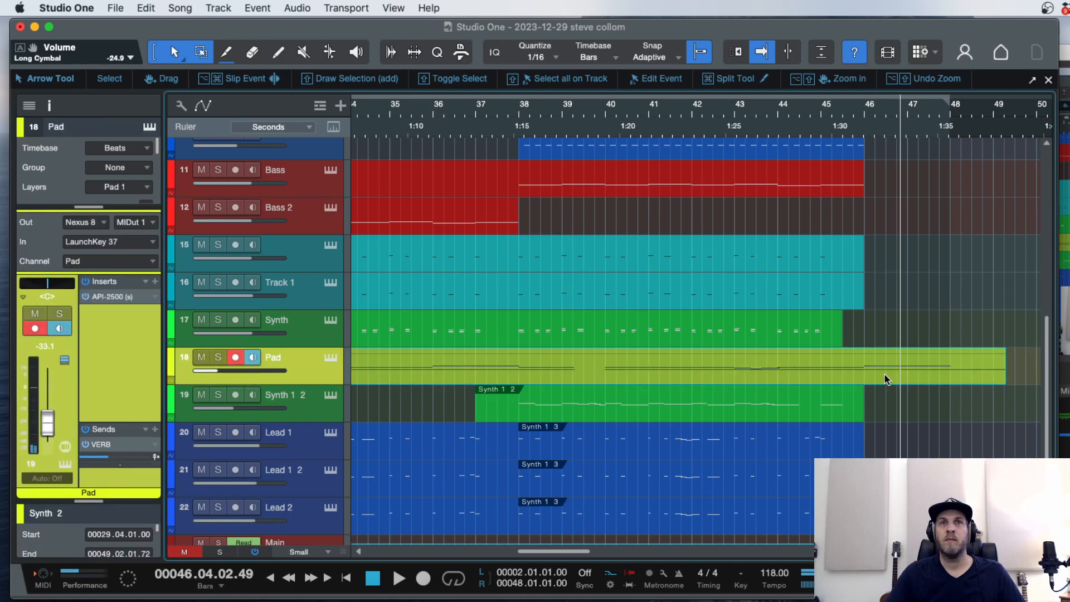
pyautogui.doubleClick(894, 375)
pyautogui.press('space')
pyautogui.press('e')
pyautogui.press('e')
pyautogui.press('space')
pyautogui.click(682, 162)
pyautogui.press('space')
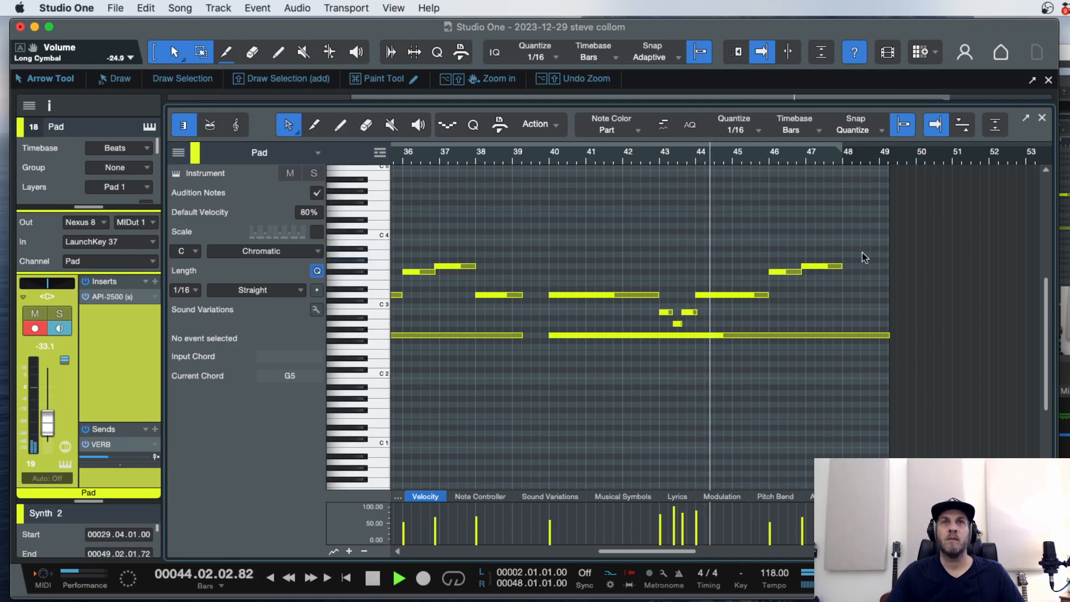
pyautogui.moveTo(864, 235); pyautogui.dragTo(784, 281)
pyautogui.press('Delete')
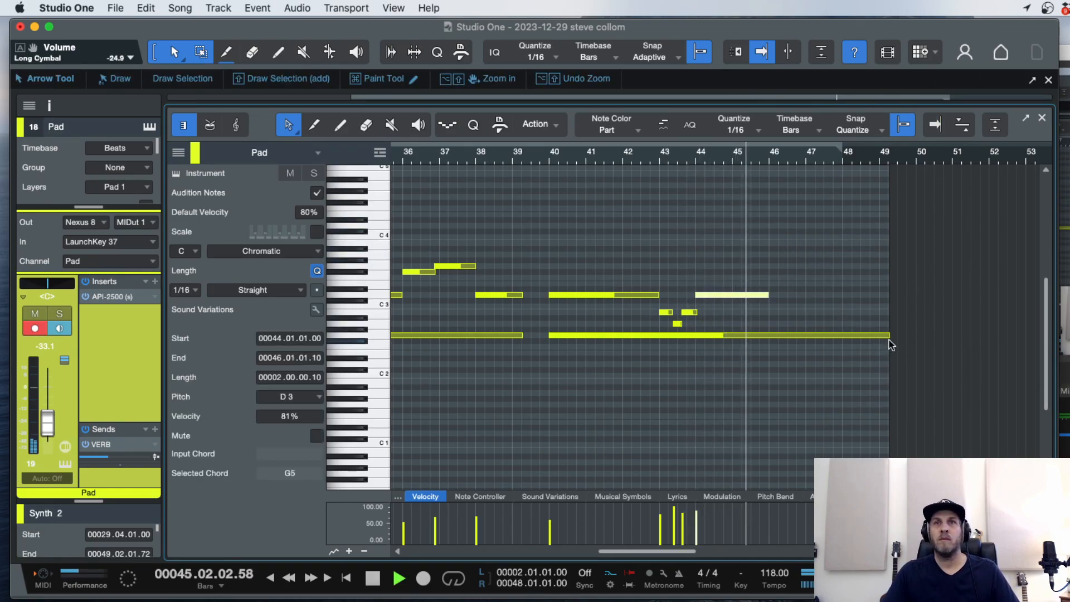
pyautogui.moveTo(890, 338); pyautogui.dragTo(841, 339)
pyautogui.press('F2')
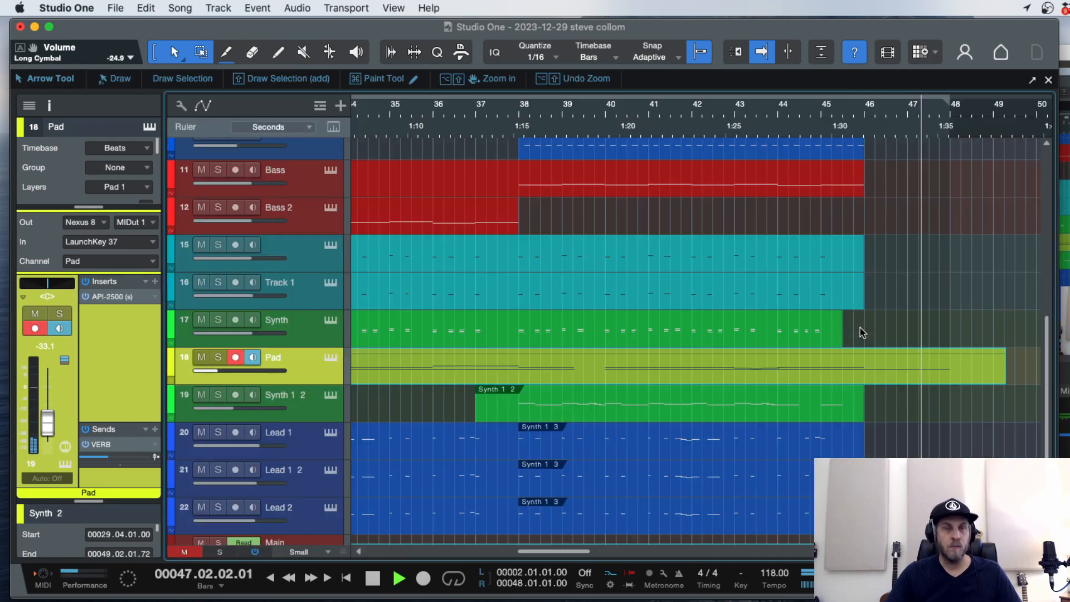
# Play the ending past bar 48 to check the Pad's tail, and return the playhead to the song start.
pyautogui.press('w')
pyautogui.press('w')
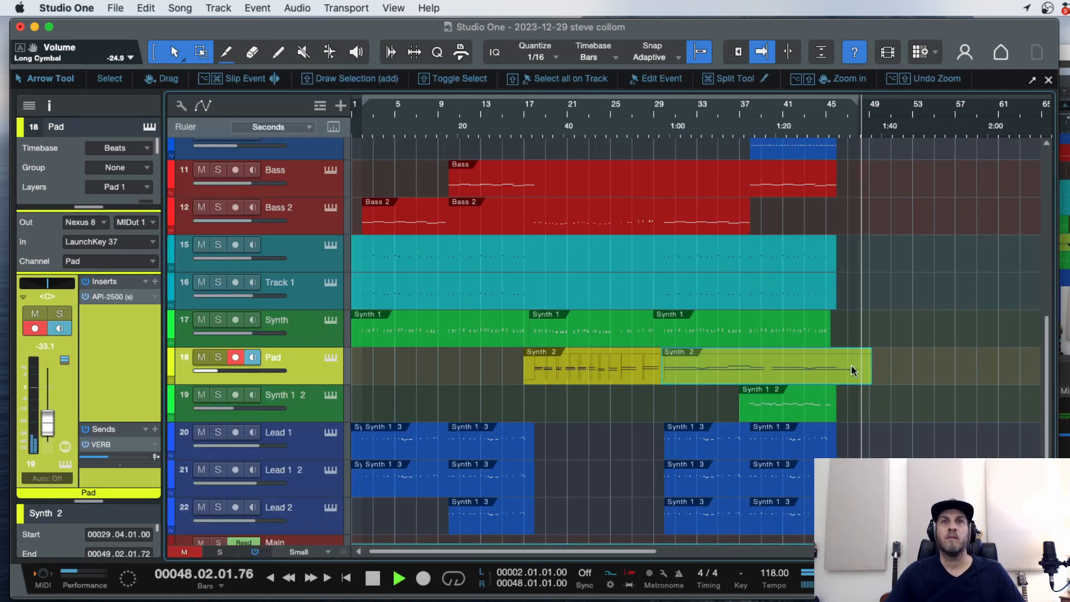
pyautogui.scroll(-2, 867, 422)
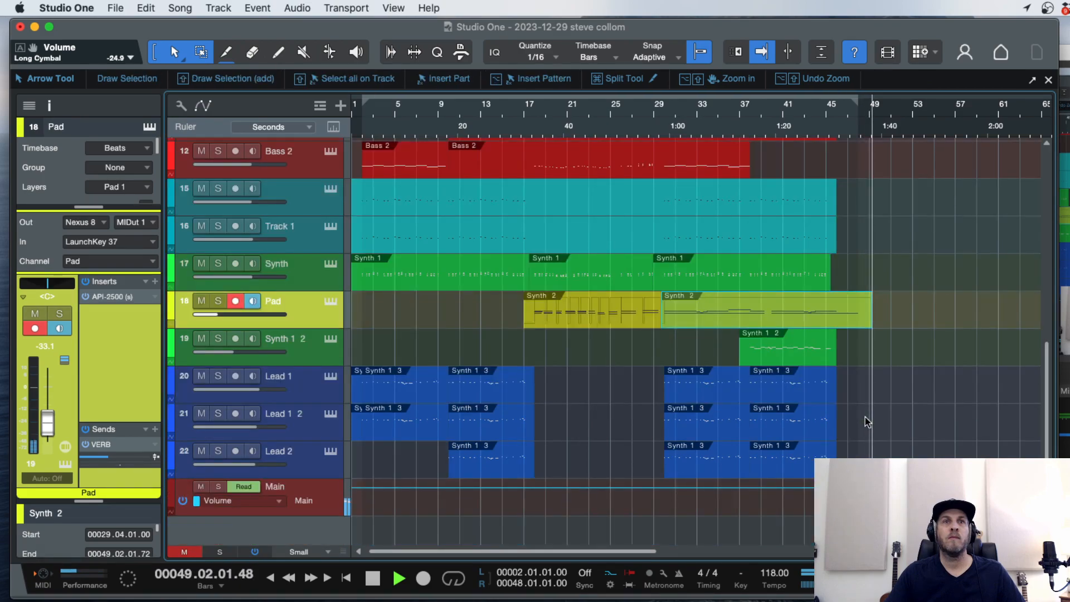
pyautogui.press('w')
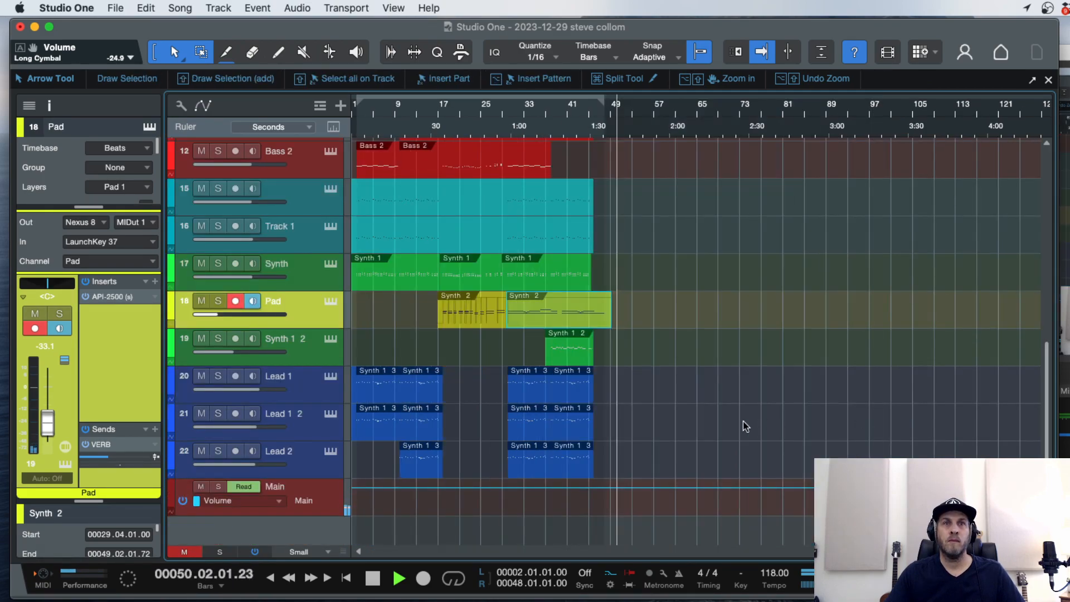
pyautogui.press(',')
pyautogui.press('e')
pyautogui.press('e')
pyautogui.press('e')
pyautogui.scroll(10, 495, 369)
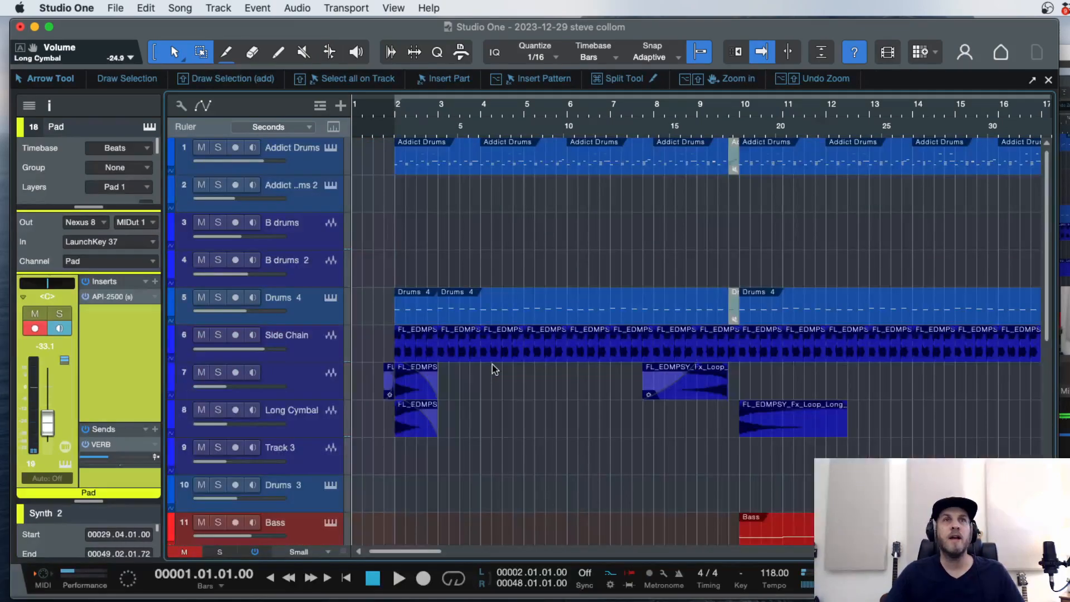
pyautogui.press('w')
pyautogui.press('w')
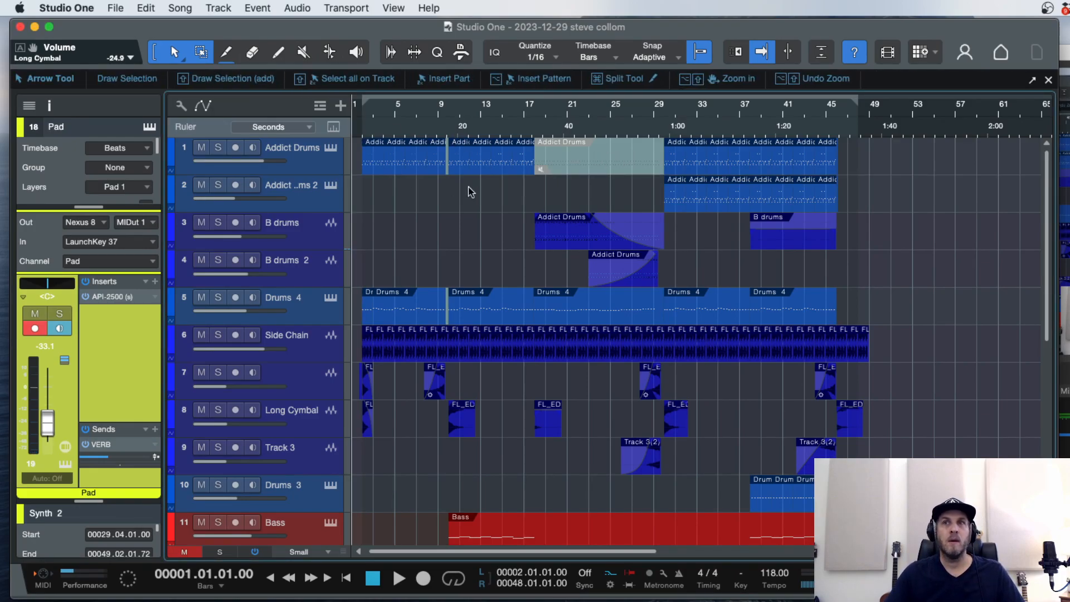
# Play the song from the start through bar 11 to review all tracks, and disarm recording on the Pad track.
pyautogui.press('e')
pyautogui.press('e')
pyautogui.press('e')
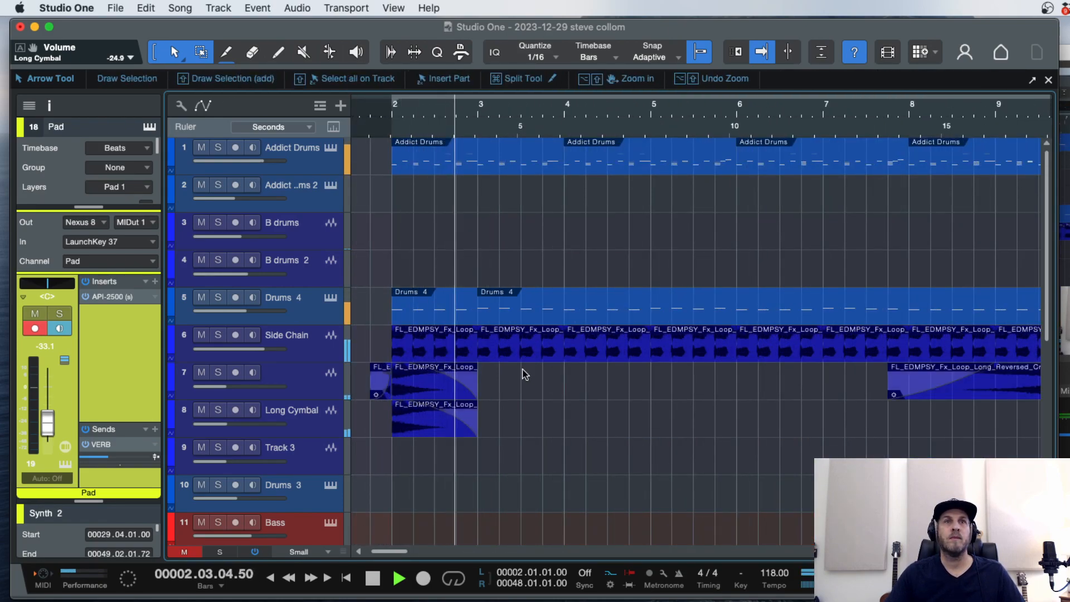
pyautogui.press('e')
pyautogui.press('w')
pyautogui.press('w')
pyautogui.scroll(-5, 517, 408)
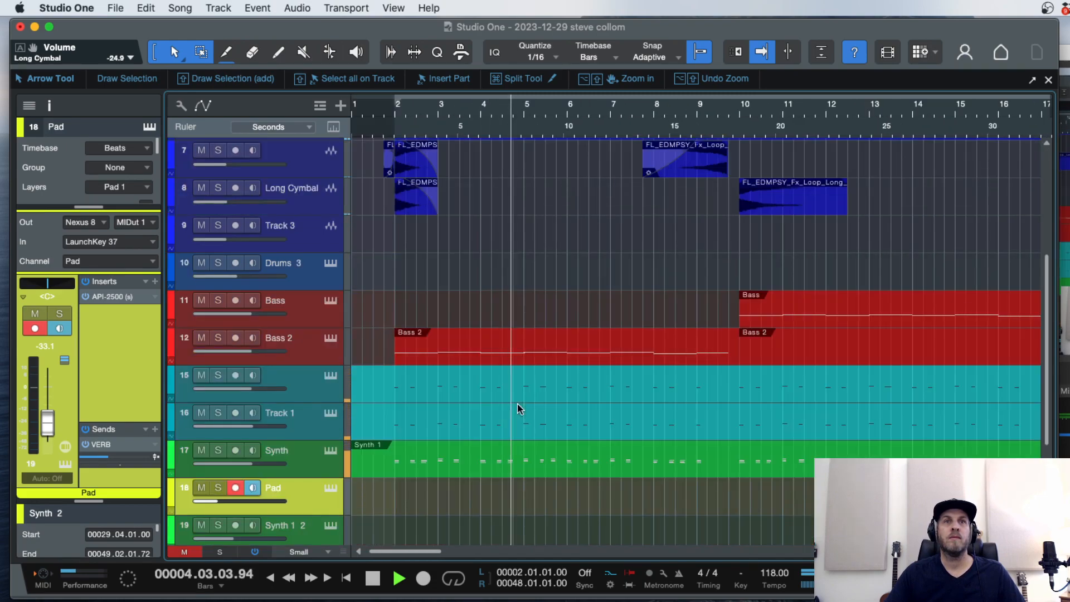
pyautogui.press('w')
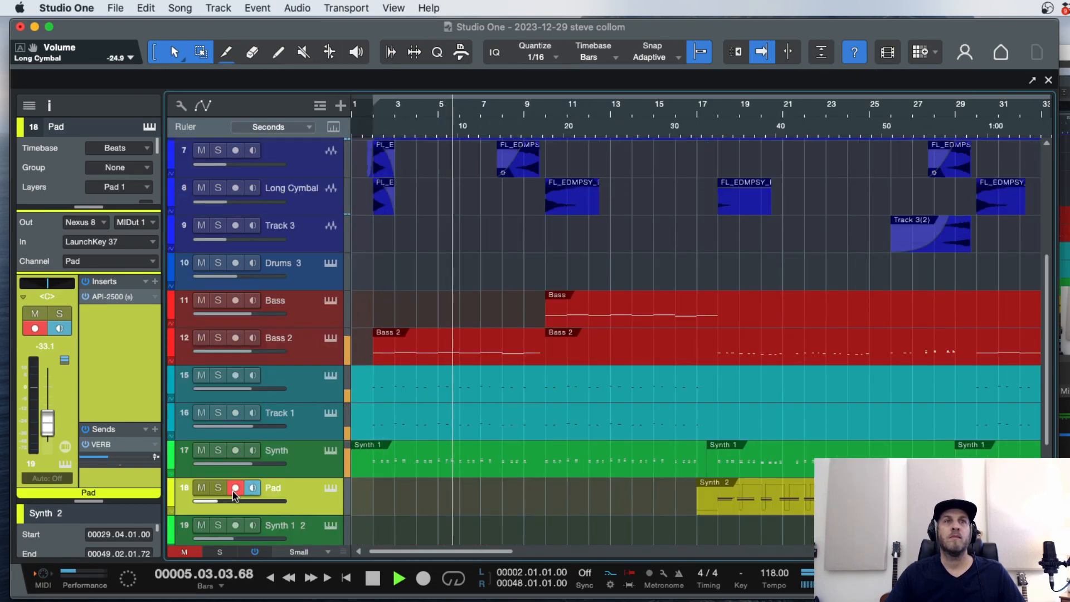
pyautogui.scroll(-5, 446, 494)
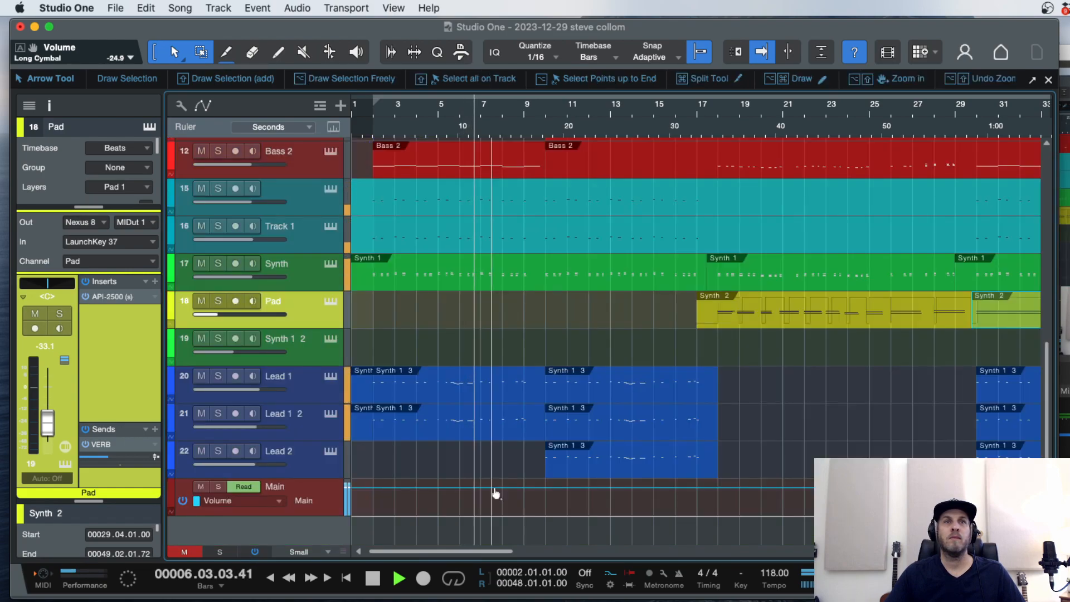
pyautogui.scroll(10, 512, 484)
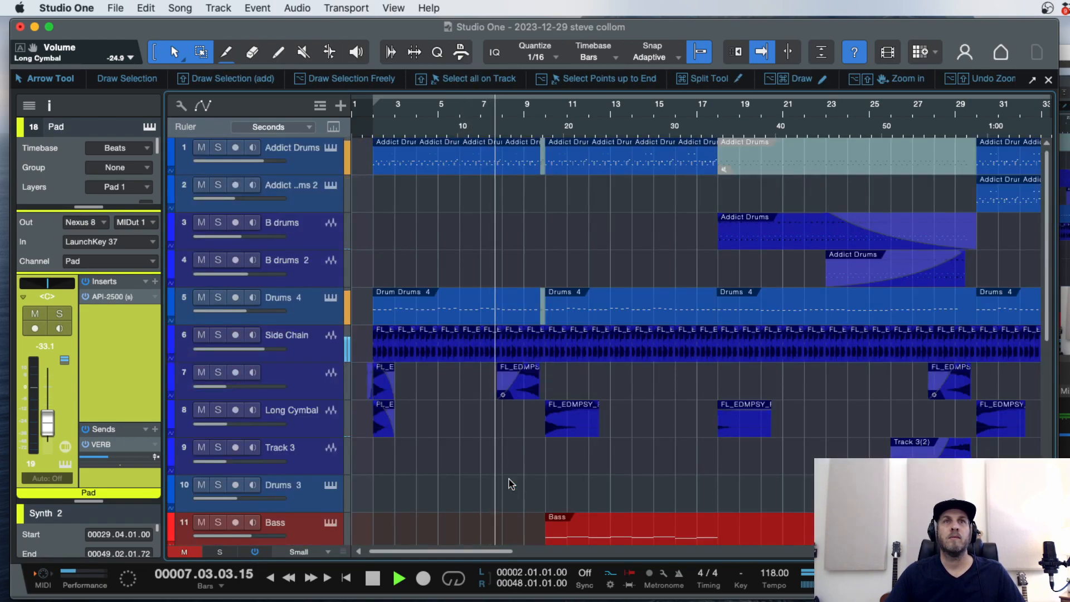
pyautogui.scroll(-6, 510, 479)
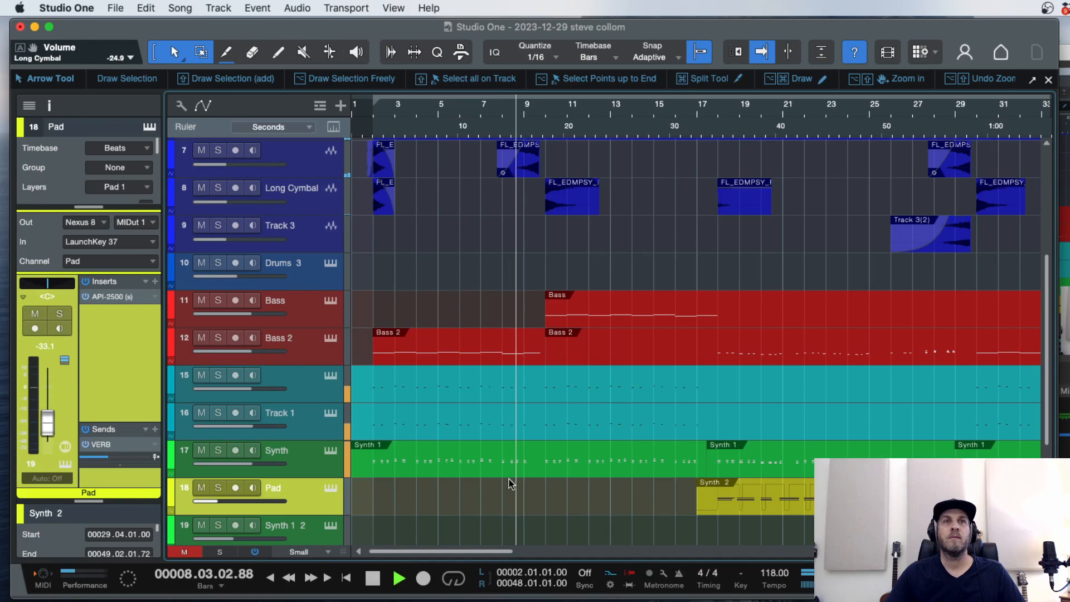
pyautogui.scroll(-5, 516, 468)
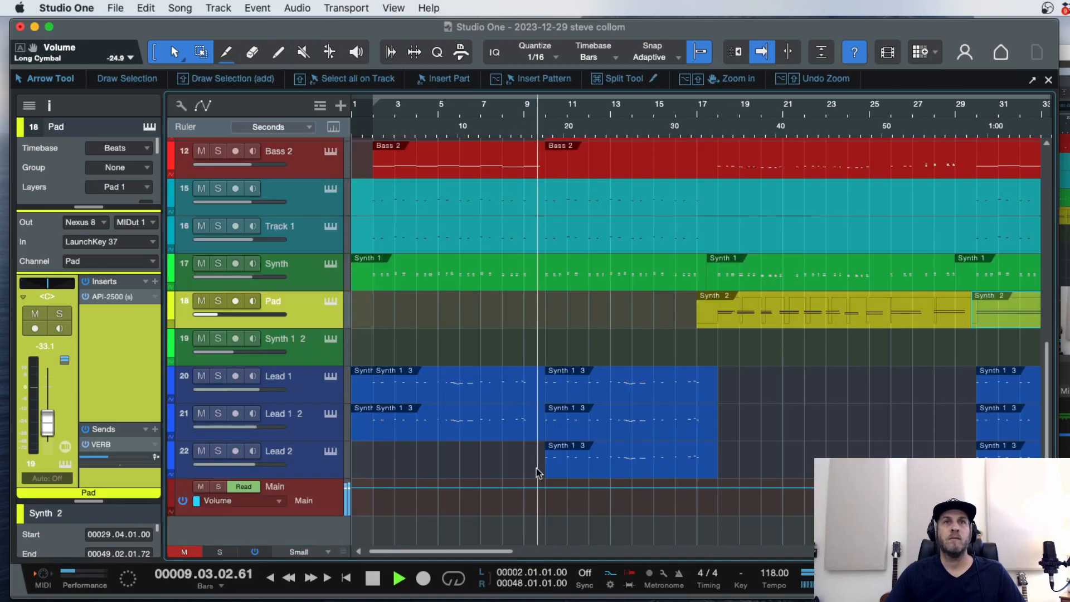
pyautogui.scroll(10, 536, 468)
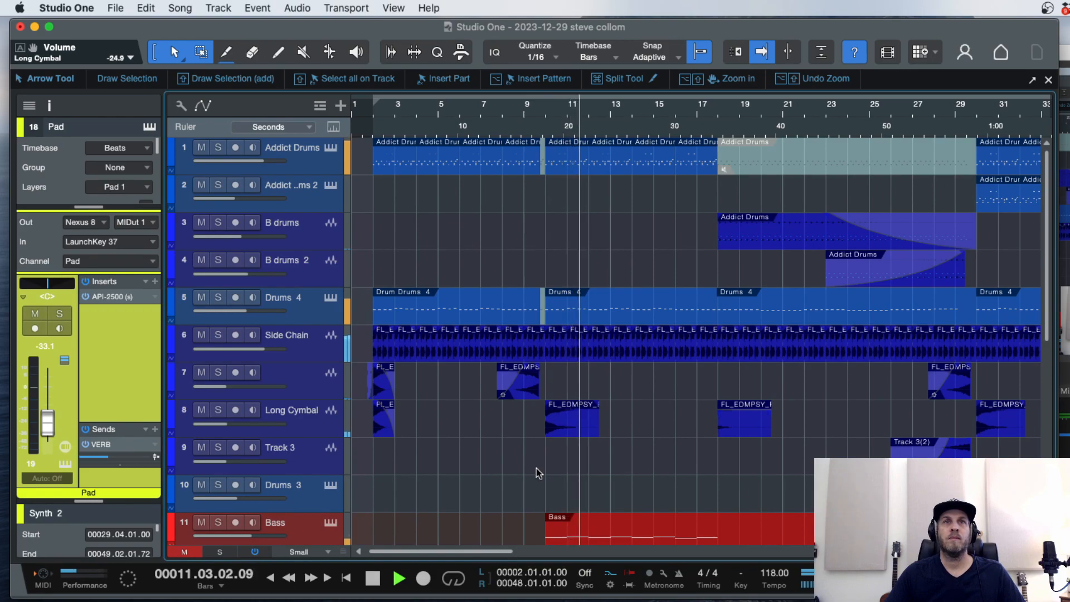
# Add a sixteenth-long D3 note on the first beat of bar 10 in the Addict Drums part and play it back.
pyautogui.press('space')
pyautogui.doubleClick(563, 168)
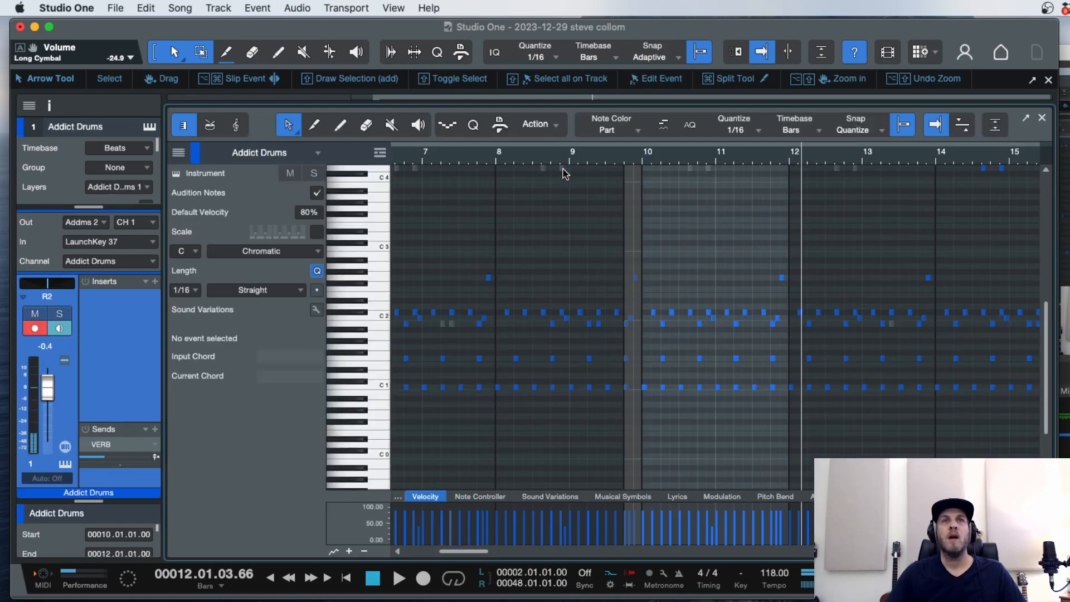
pyautogui.doubleClick(486, 252)
pyautogui.moveTo(487, 253); pyautogui.dragTo(485, 239)
pyautogui.press('space')
pyautogui.press('f')
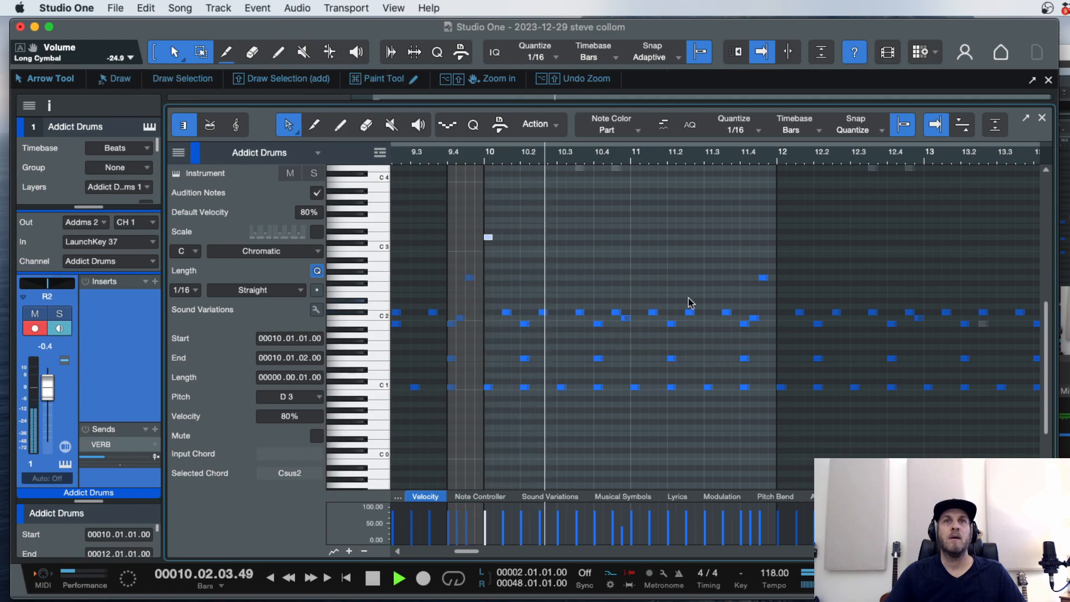
pyautogui.press('w')
pyautogui.press('w')
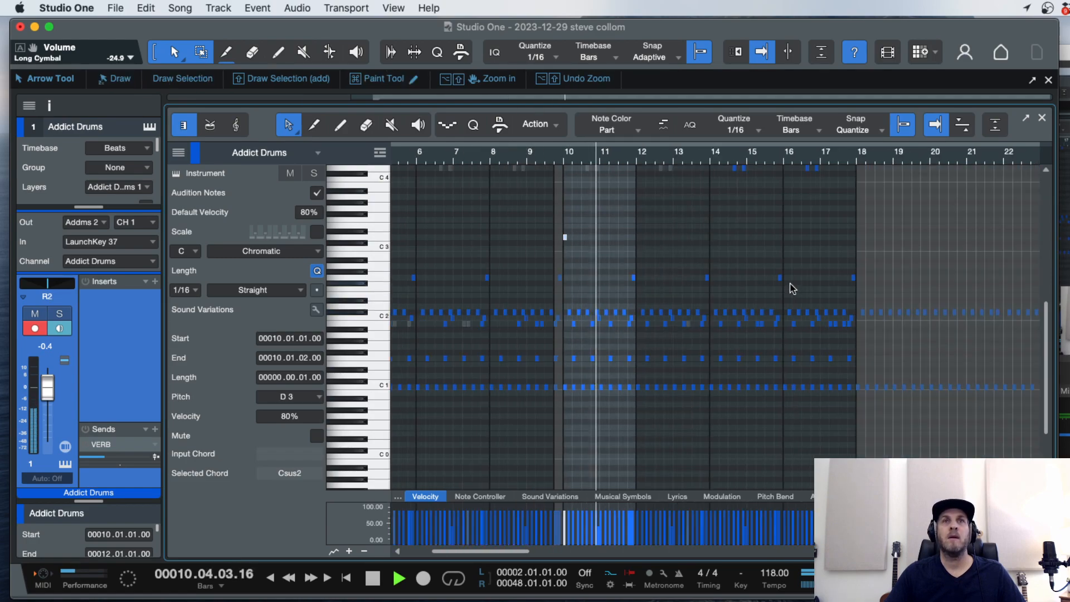
# Try to place a D3 note at 18.01.01 in the muted Addict Drums part and clear that part's other notes at its start.
pyautogui.doubleClick(861, 238)
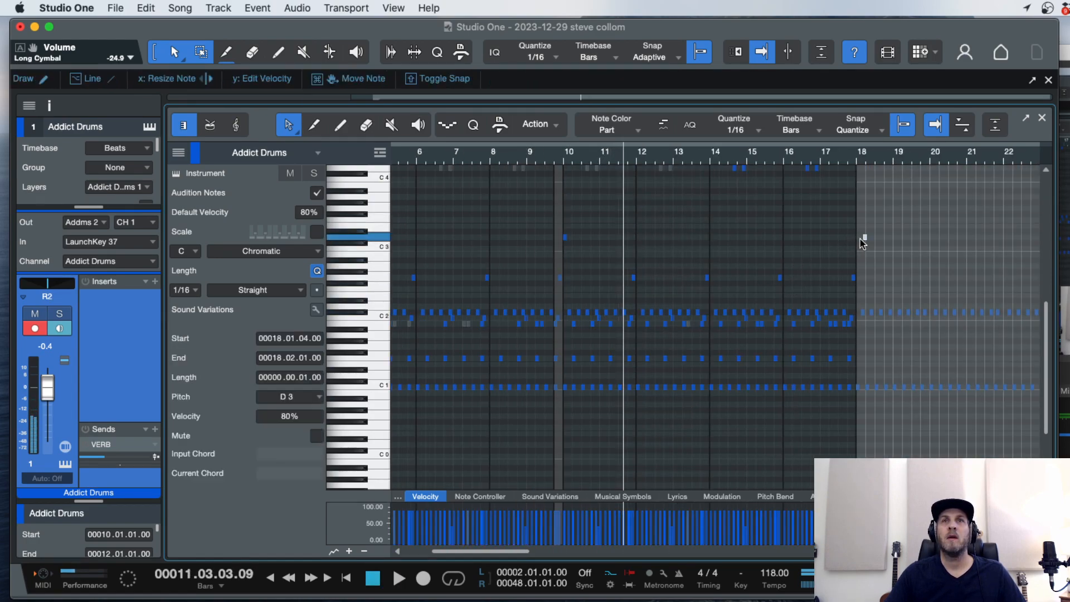
pyautogui.press('e')
pyautogui.press('e')
pyautogui.press('w')
pyautogui.press('w')
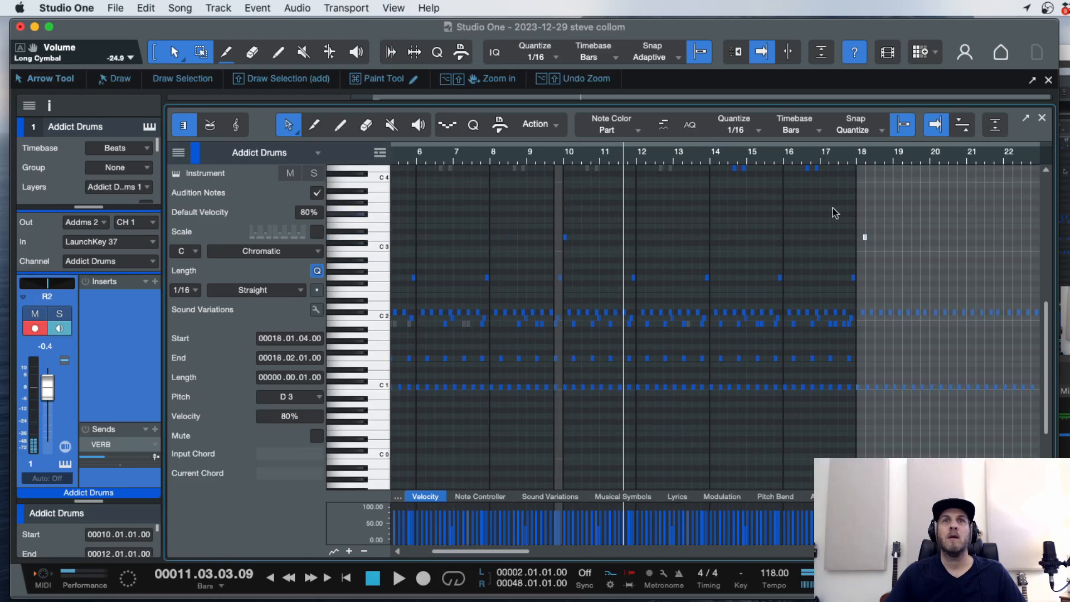
pyautogui.click(855, 161)
pyautogui.press('e')
pyautogui.moveTo(940, 239); pyautogui.dragTo(885, 242)
pyautogui.moveTo(872, 287); pyautogui.dragTo(1031, 396)
pyautogui.press('Delete')
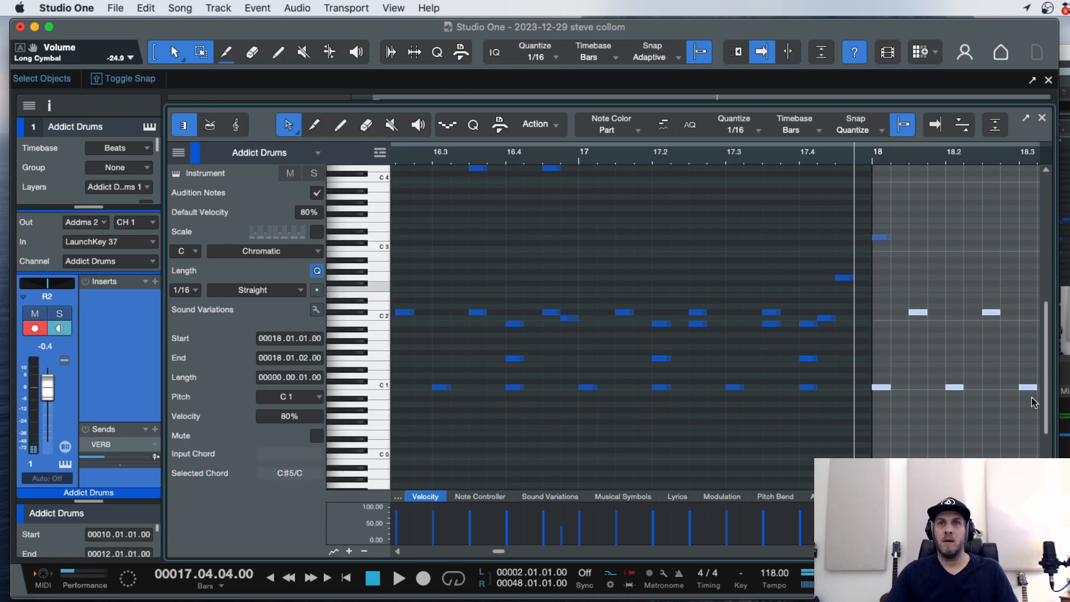
pyautogui.click(911, 366)
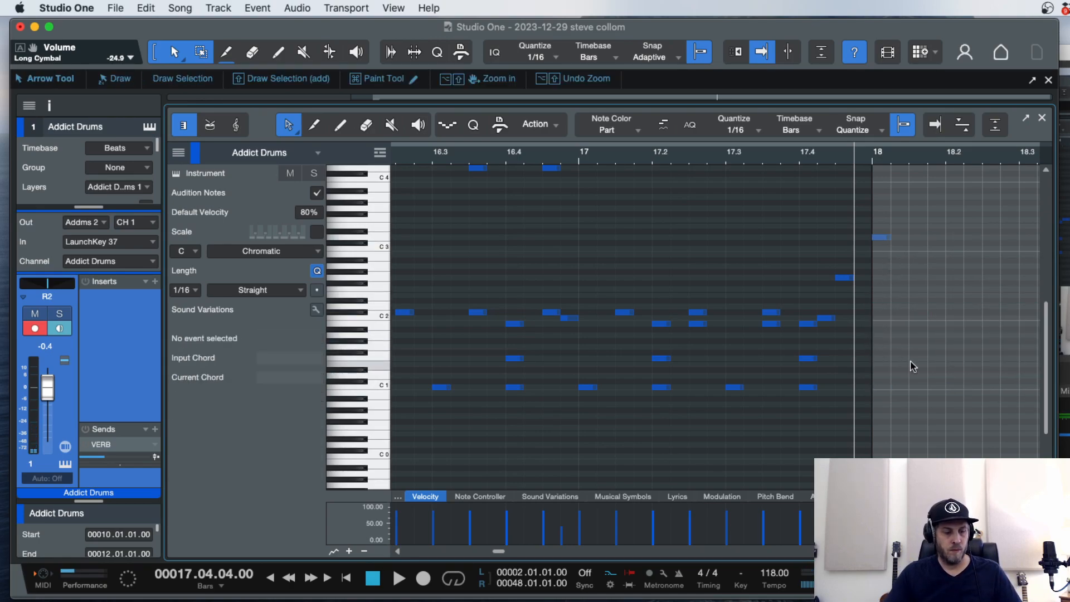
# Extend the Addict Drums part that starts at bar 16 so it ends at 18.03.01, and open it for note editing.
pyautogui.press('F3')
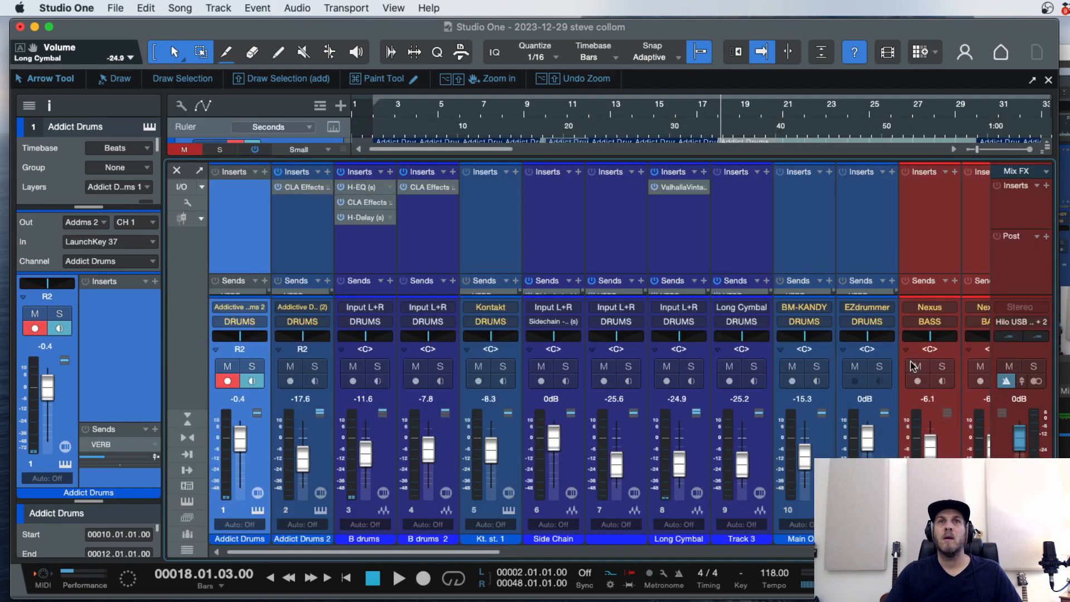
pyautogui.press('F3')
pyautogui.press('F2')
pyautogui.moveTo(718, 159); pyautogui.dragTo(727, 158)
pyautogui.click(719, 121)
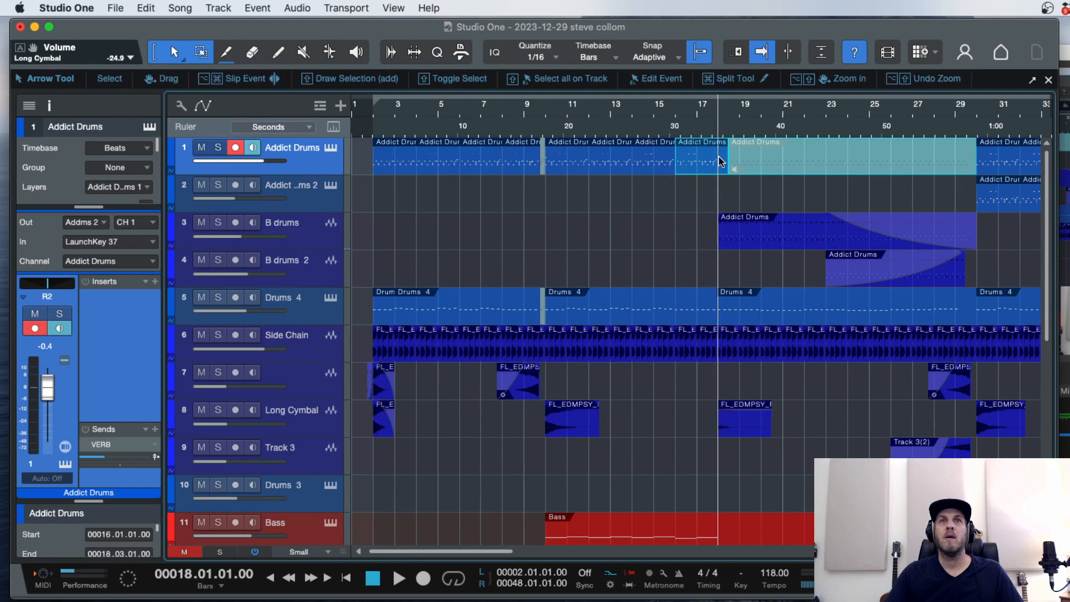
pyautogui.press('F2')
# Add a sixteenth-long D3 note at 18.01.01 in the extended Addict Drums part and play it back.
pyautogui.click(782, 158)
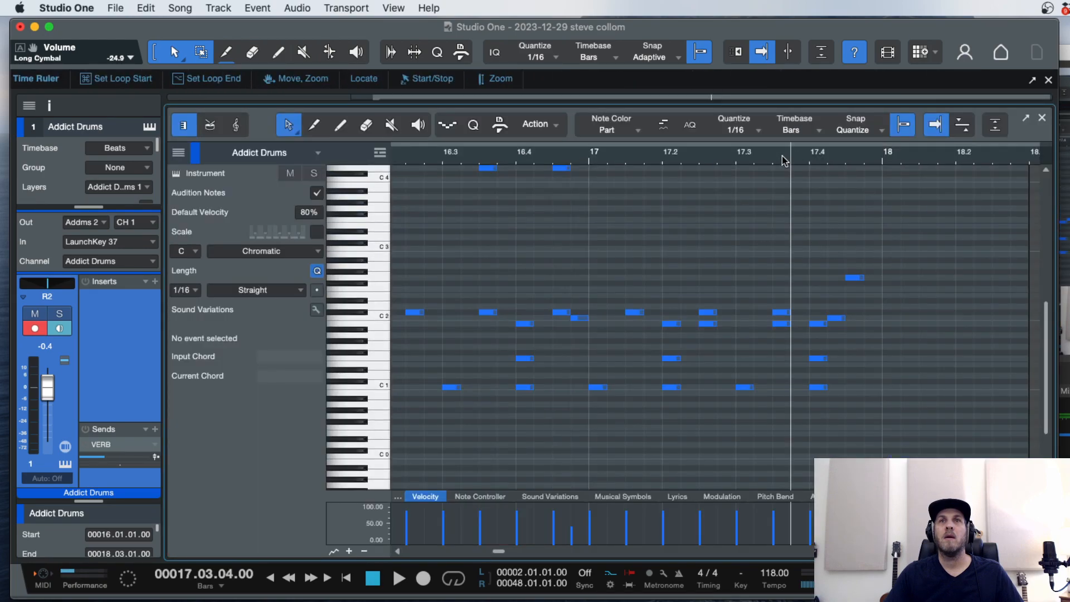
pyautogui.press('space')
pyautogui.press('space')
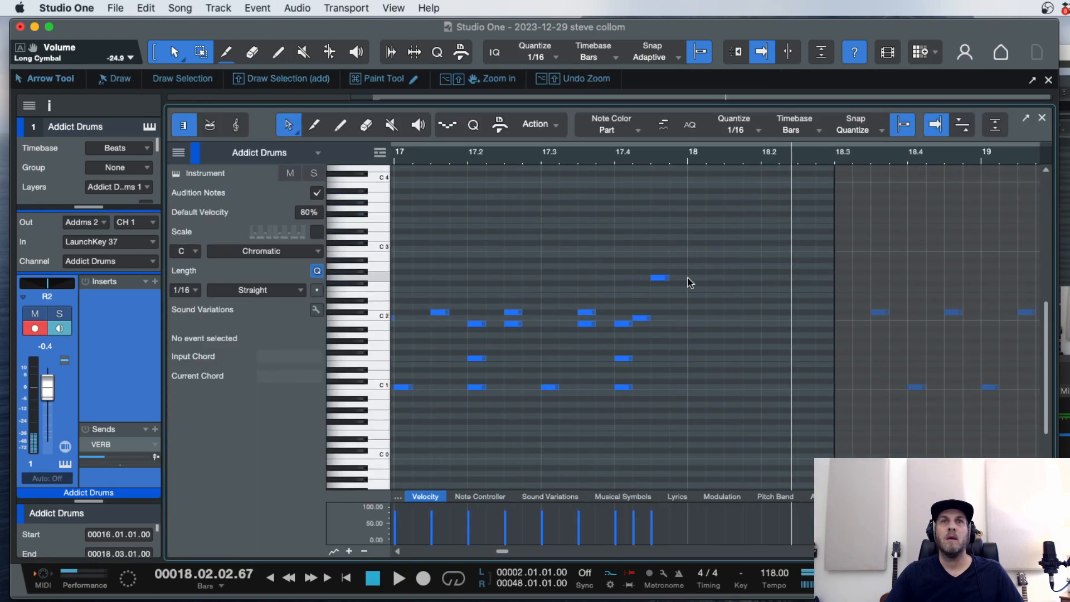
pyautogui.moveTo(659, 277); pyautogui.dragTo(695, 241)
pyautogui.press('space')
pyautogui.press('w')
pyautogui.press('w')
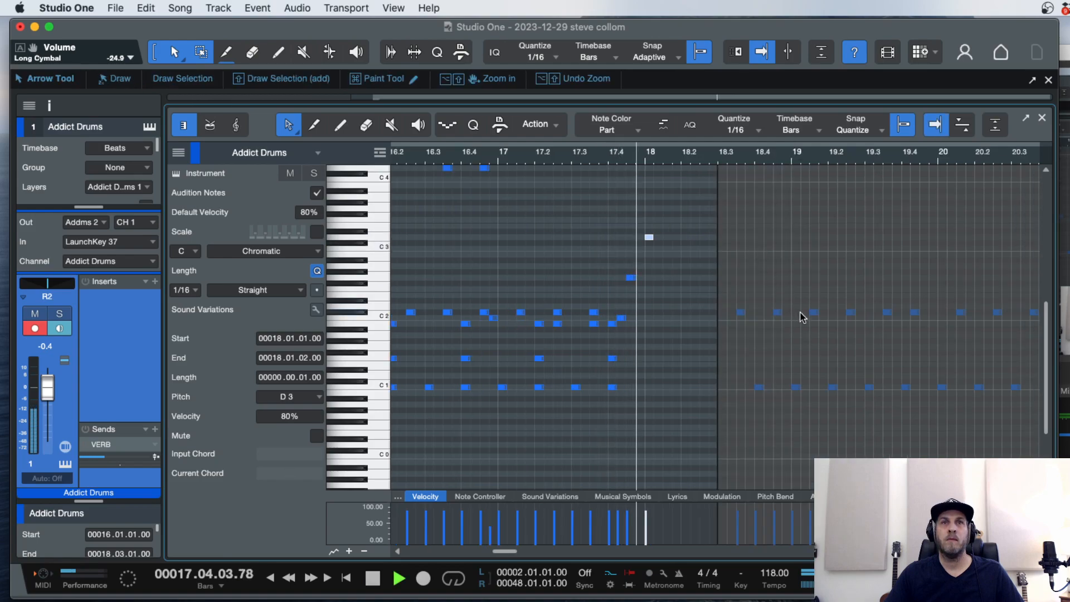
pyautogui.press('w')
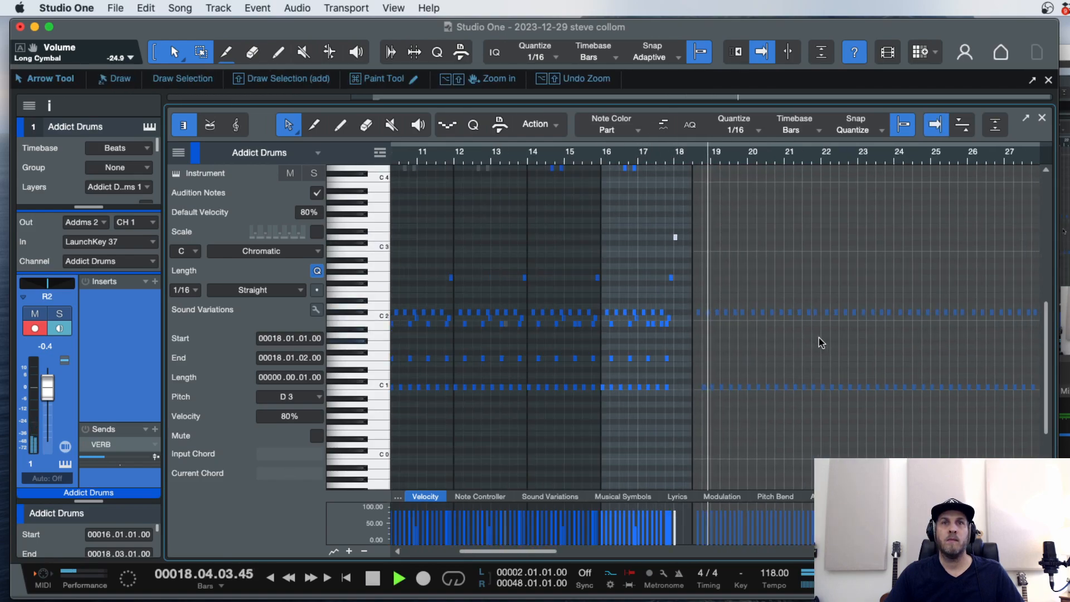
# Delete the muted Addict Drums part running up to bar 30 and play the transition into bar 18.
pyautogui.press('F2')
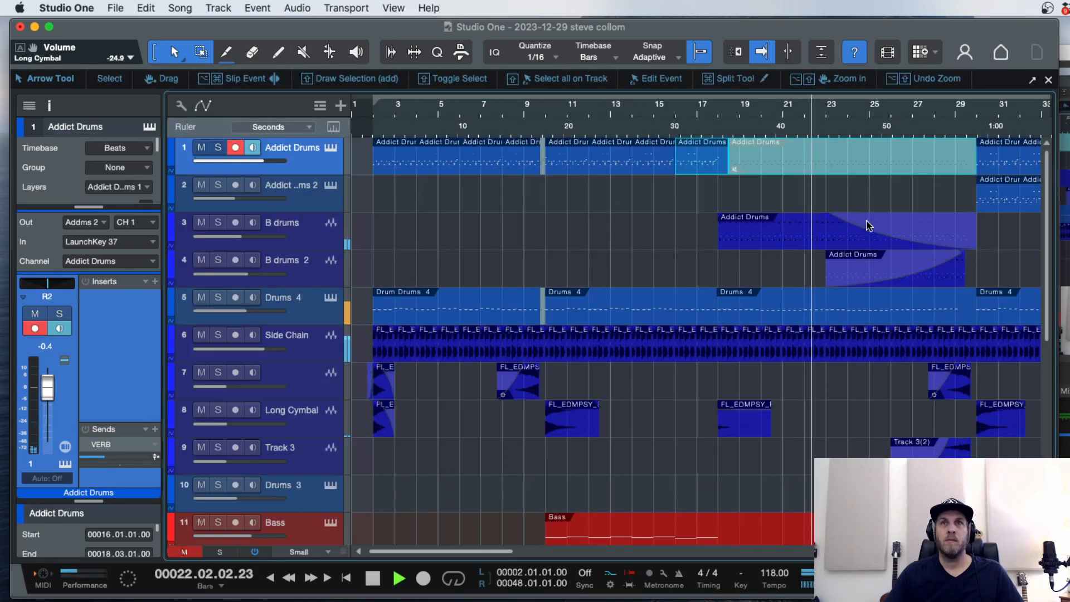
pyautogui.click(807, 165)
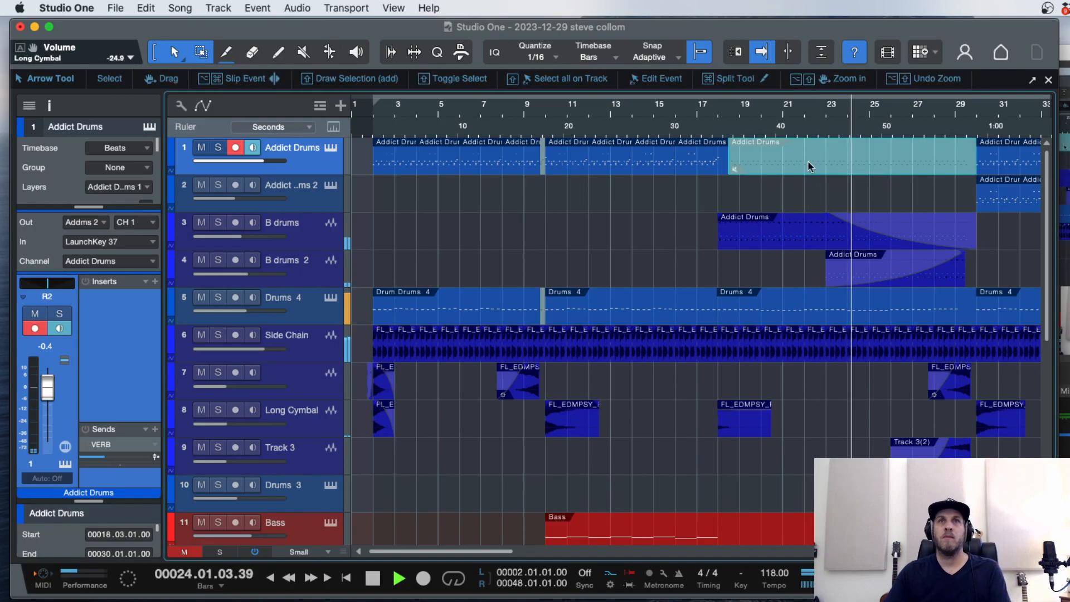
pyautogui.press('Delete')
pyautogui.press('space')
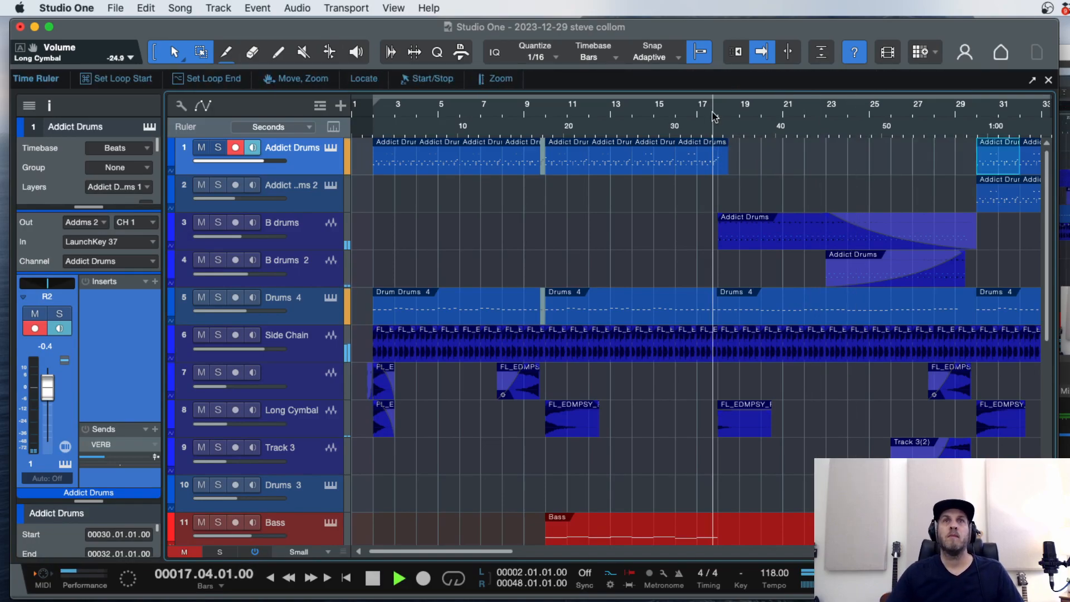
pyautogui.press('e')
pyautogui.press('w')
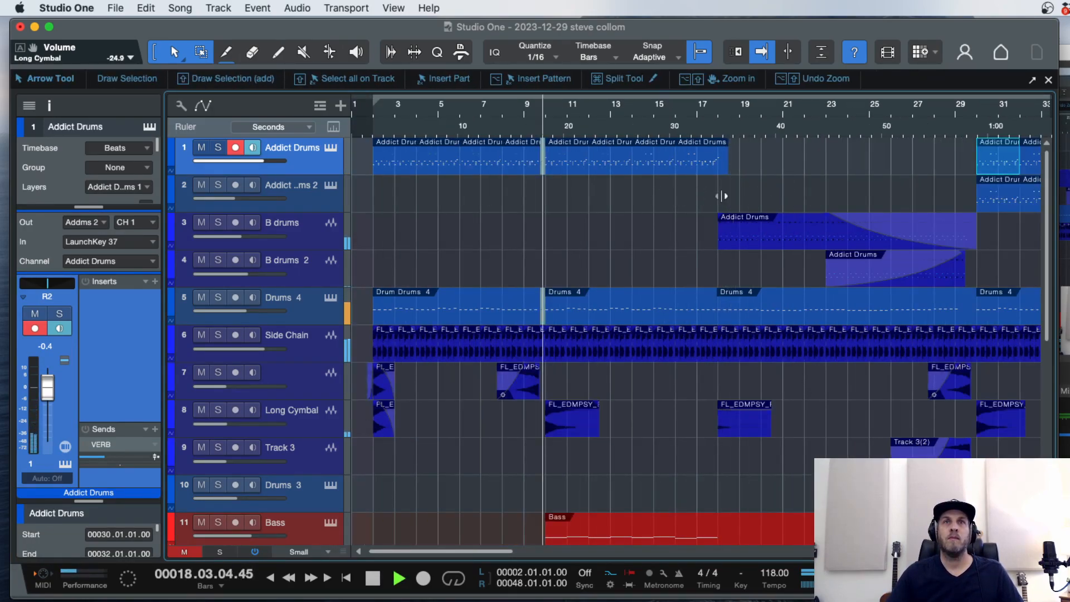
pyautogui.press('w')
# In the Addict Drums part starting at bar 30, add a sixteenth-long D3 note at 30.01.01 and play the section.
pyautogui.click(678, 166)
pyautogui.press('space')
pyautogui.doubleClick(678, 166)
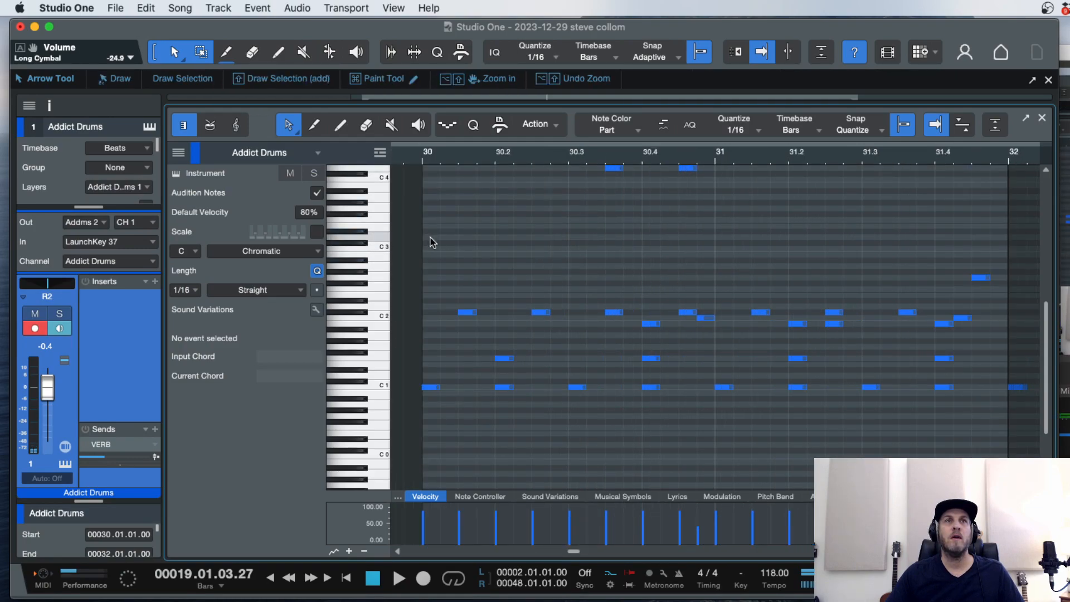
pyautogui.doubleClick(430, 237)
pyautogui.press('space')
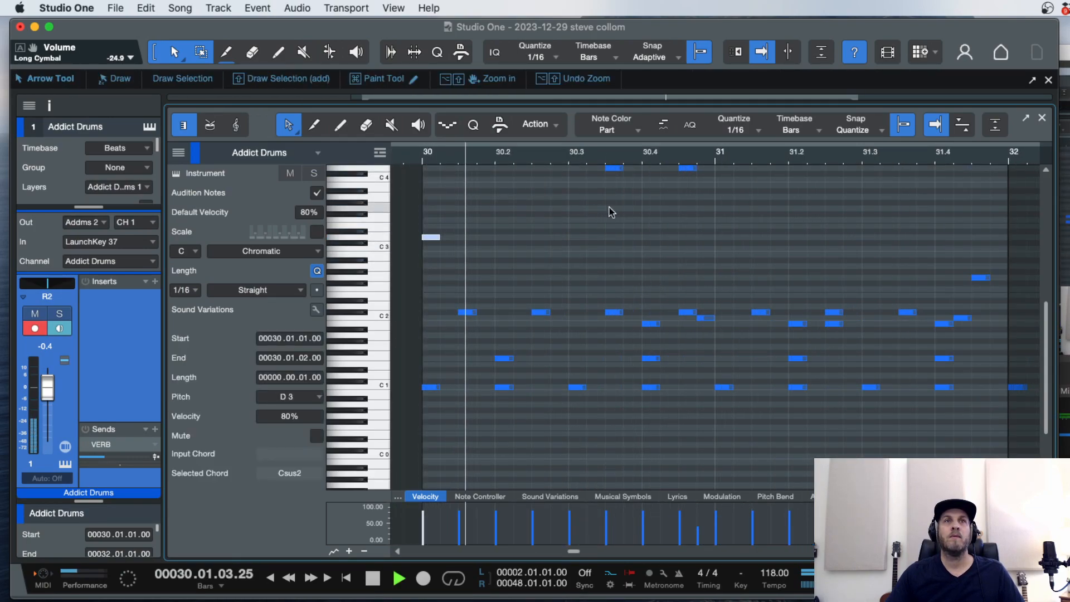
pyautogui.press('w')
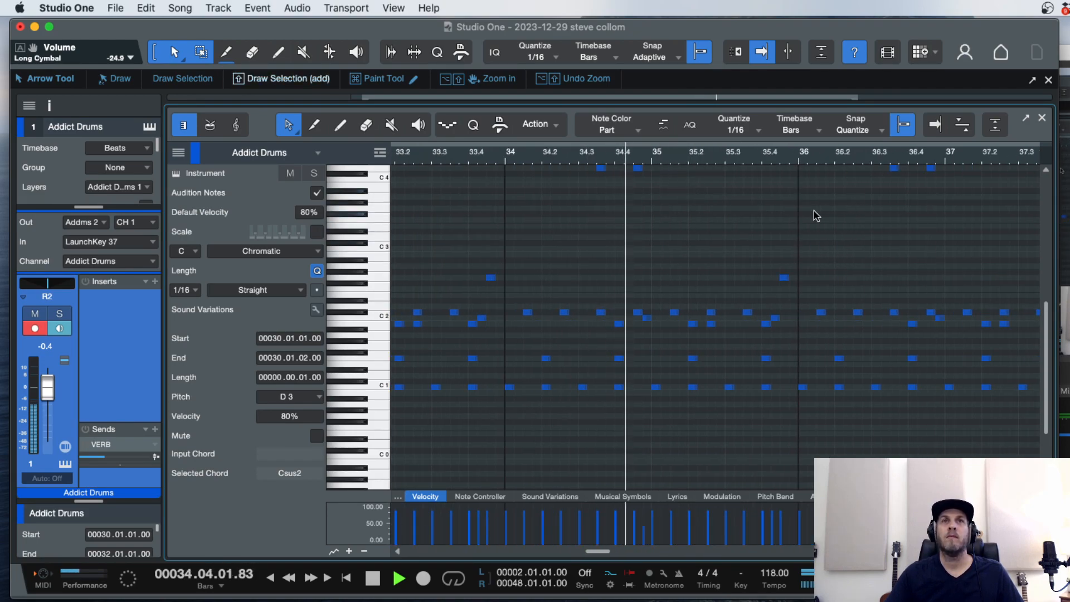
# Copy the pair of D4 notes in bar 38 to start at 39.03.03 and play the result.
pyautogui.click(891, 220)
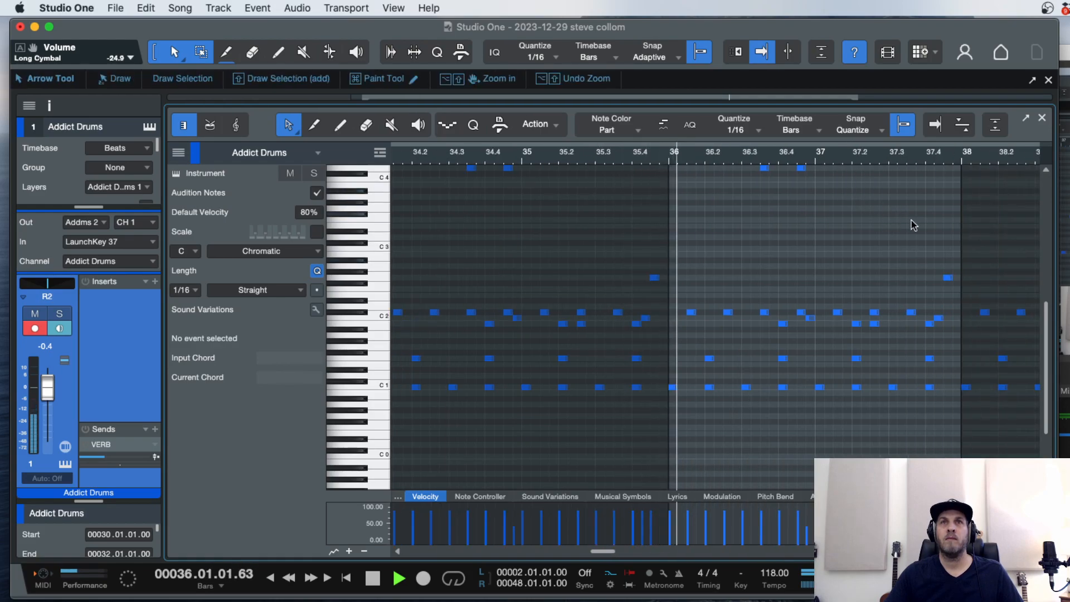
pyautogui.moveTo(864, 167)
pyautogui.mouseDown()
pyautogui.moveTo(784, 177)
pyautogui.moveTo(936, 184)
pyautogui.moveTo(872, 172)
pyautogui.mouseUp()
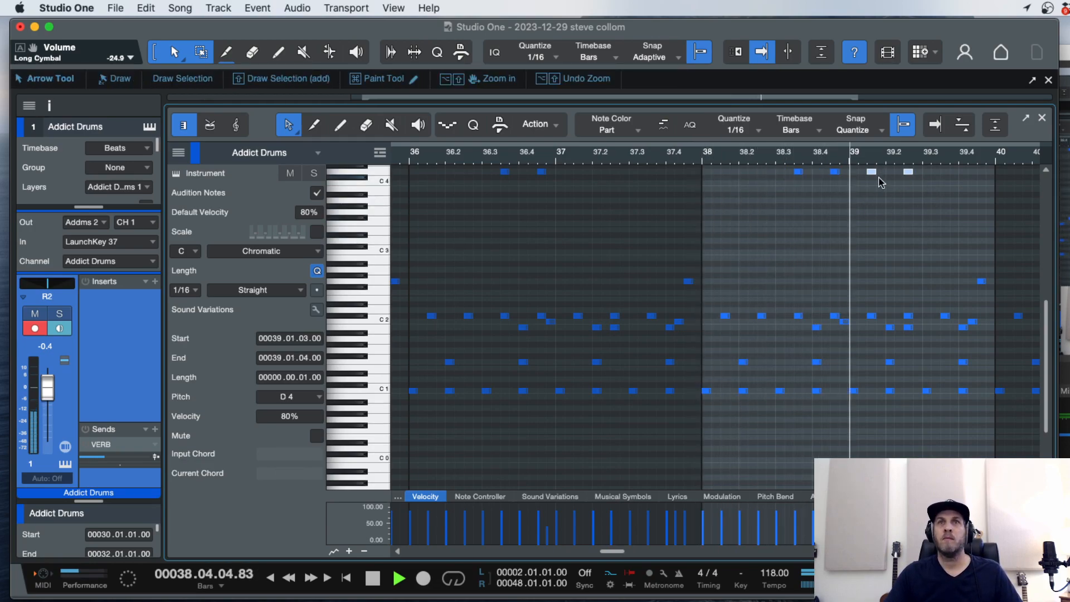
pyautogui.moveTo(872, 172); pyautogui.dragTo(945, 182)
pyautogui.press('space')
pyautogui.click(876, 159)
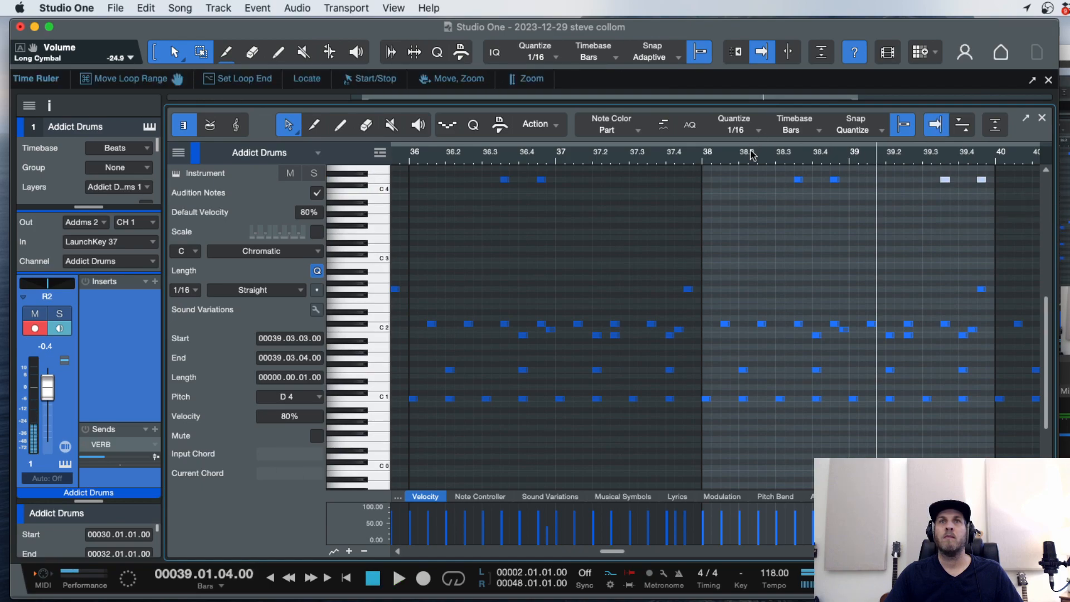
pyautogui.press('space')
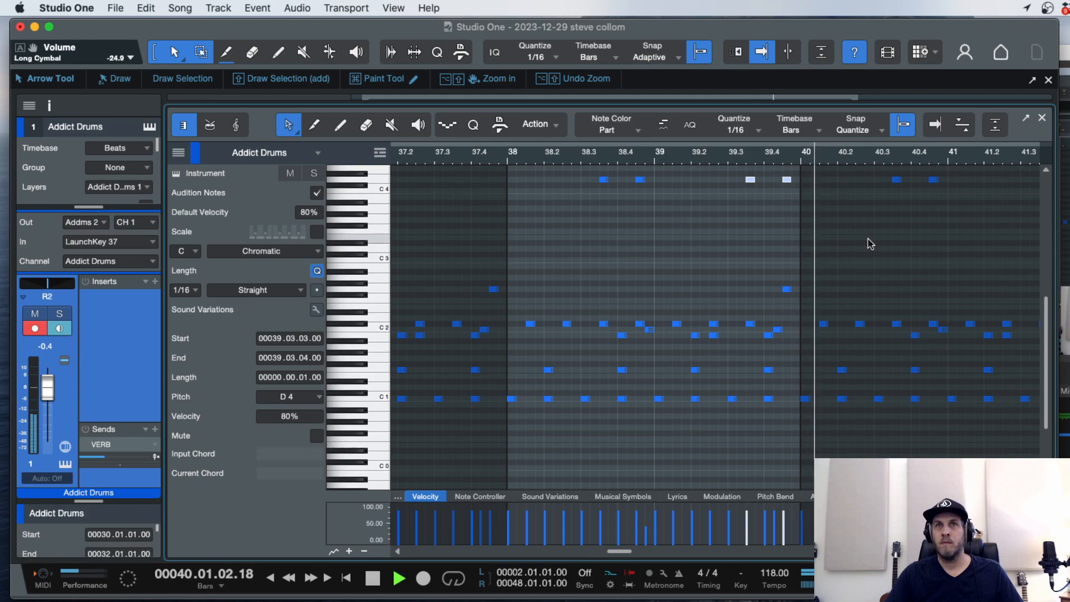
# Copy the D4 note pair into the part at bars 40 to 42, starting at 41.03.03, and play it back.
pyautogui.moveTo(736, 167); pyautogui.dragTo(678, 198)
pyautogui.press('super+c')
pyautogui.press('super+v')
pyautogui.press('space')
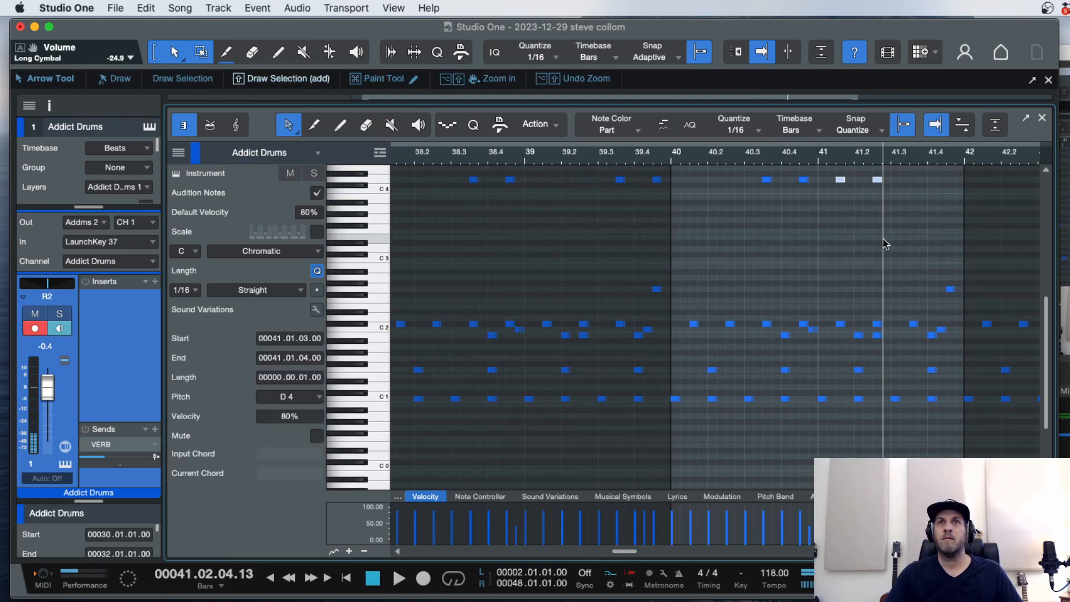
pyautogui.hscroll(3, 884, 239)
pyautogui.moveTo(778, 182); pyautogui.dragTo(850, 186)
pyautogui.press('space')
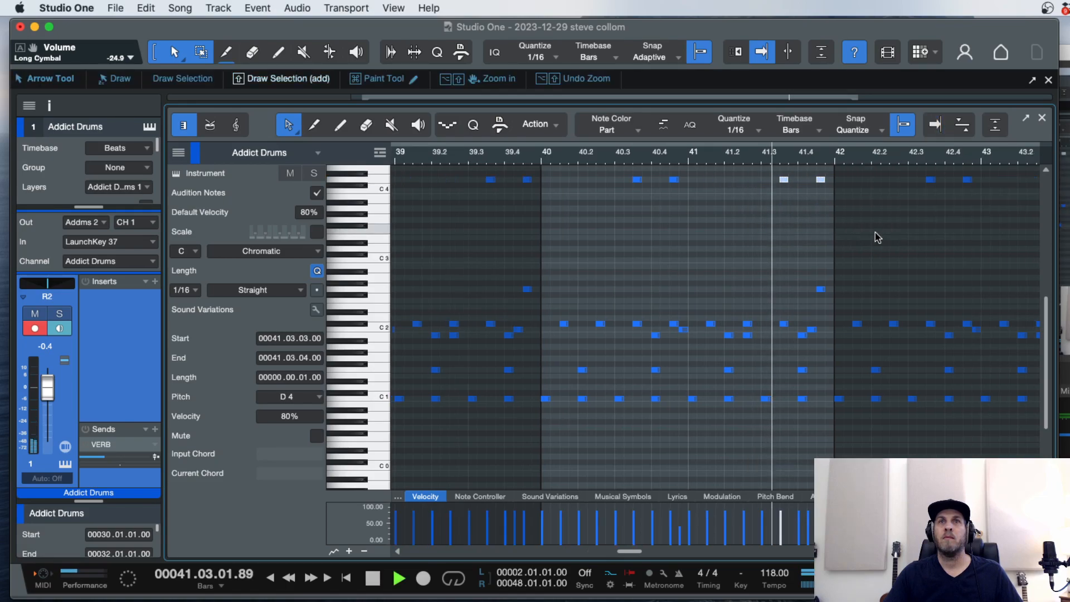
# Add the D4 note pair on beats 3 and 4 of bars 43 and 45, plus another at 45.01.03, and play them.
pyautogui.click(648, 197)
pyautogui.moveTo(648, 197); pyautogui.dragTo(850, 182)
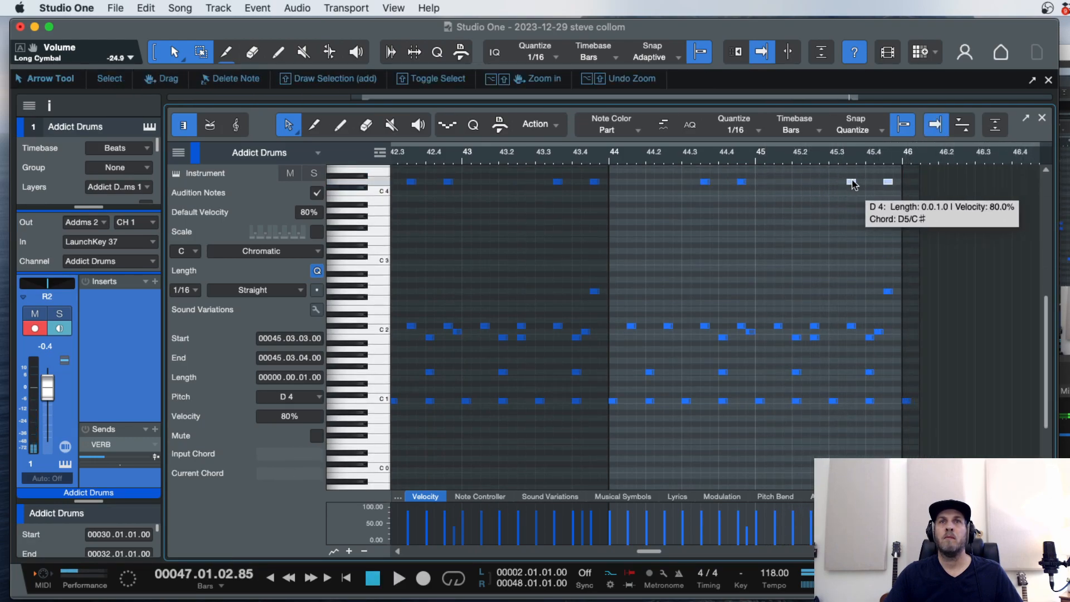
pyautogui.moveTo(850, 182); pyautogui.dragTo(778, 181)
pyautogui.press('space')
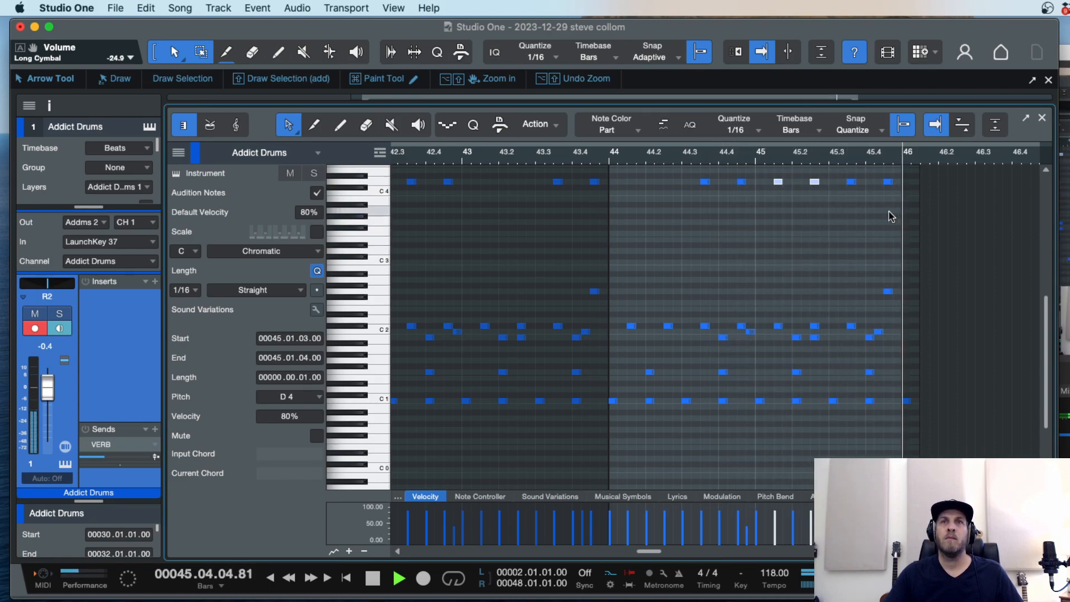
pyautogui.press('space')
# Add a D4 note at 45.03.01, fill beat 4 of bar 45 with sixteenth D4 notes, and play the fill.
pyautogui.click(862, 297)
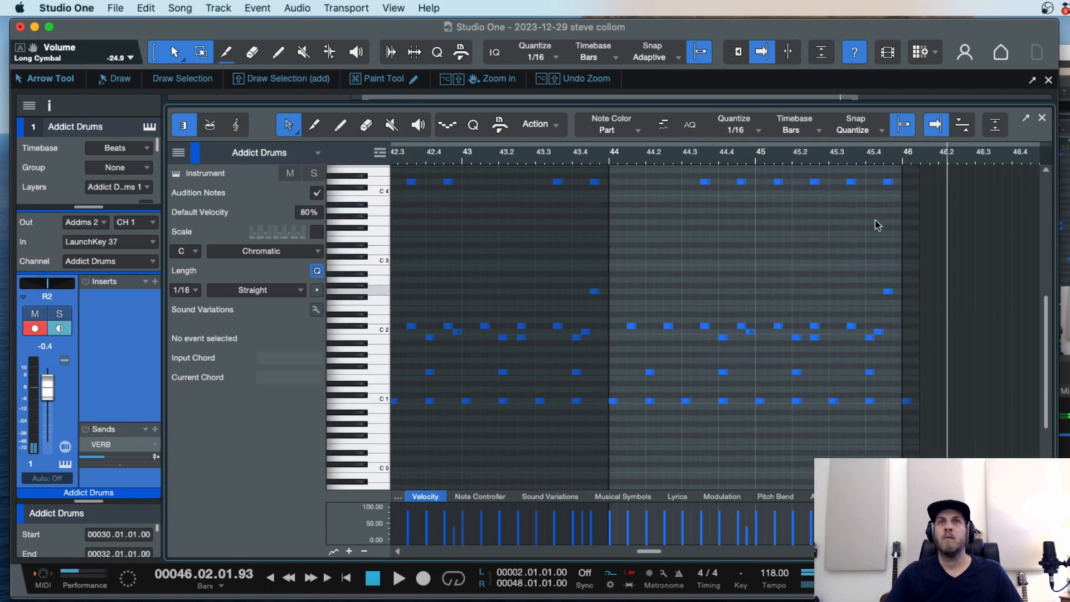
pyautogui.moveTo(888, 182); pyautogui.dragTo(832, 183)
pyautogui.click(879, 184)
pyautogui.doubleClick(677, 156)
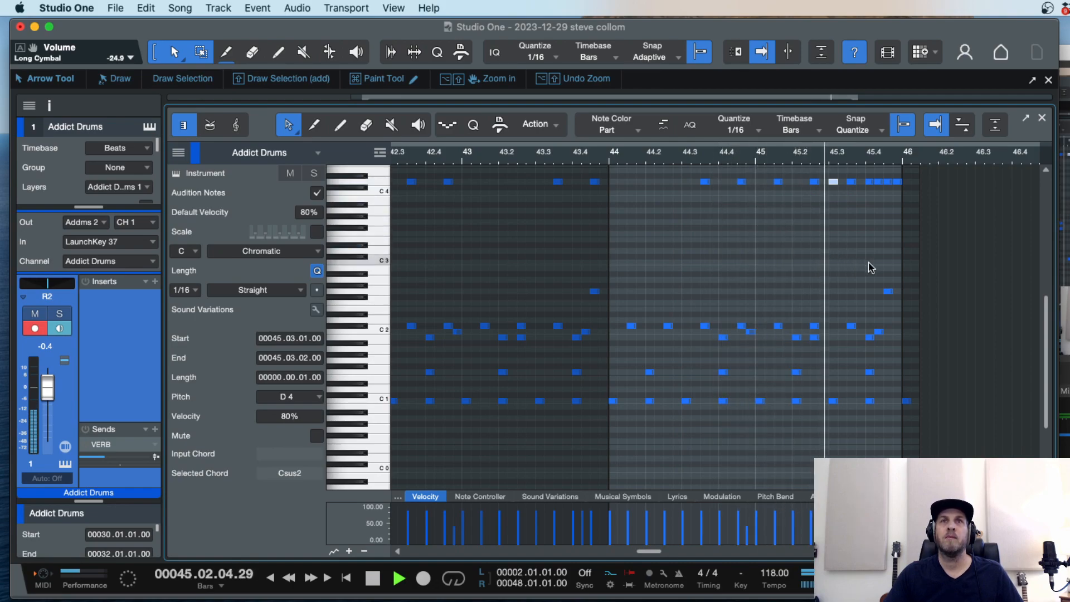
pyautogui.press('space')
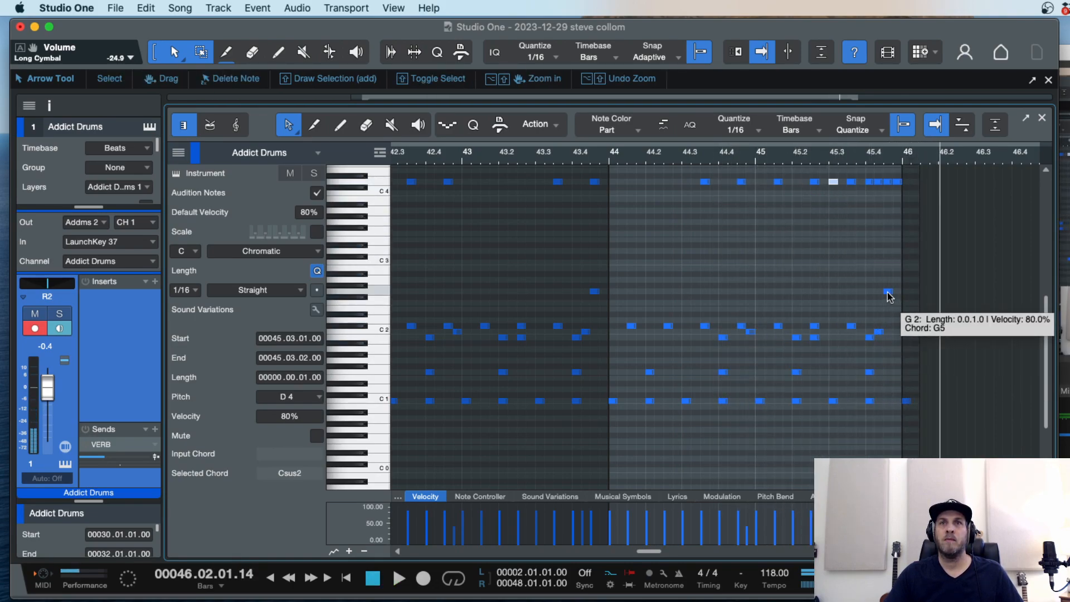
# Add C#2 notes on beat 4 of bar 45 through 45.04.04 and a D3 note at 46.01.01, and play the ending.
pyautogui.moveTo(851, 326); pyautogui.dragTo(897, 329)
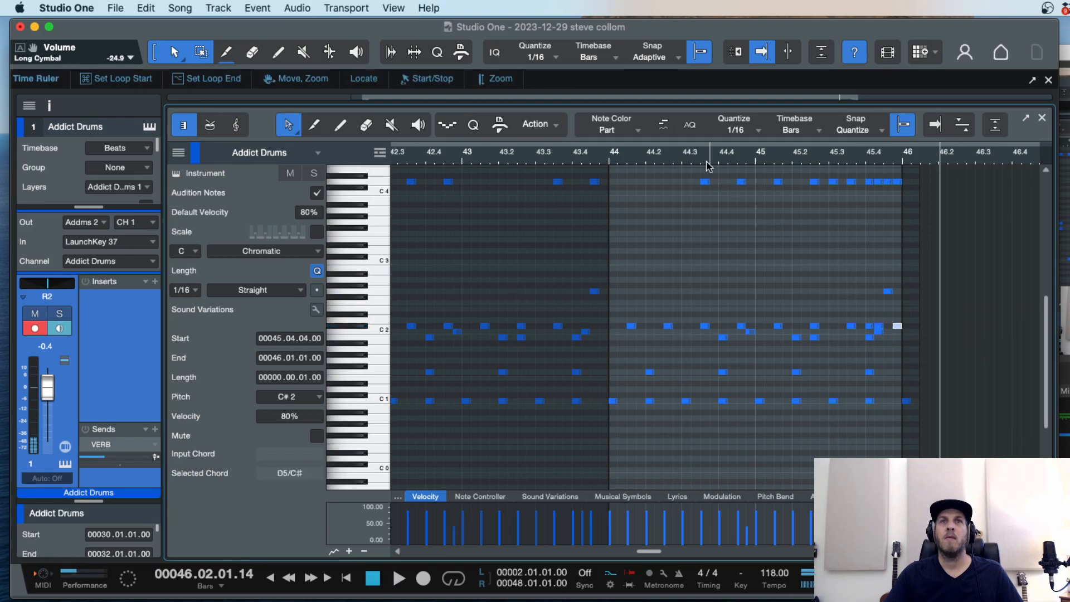
pyautogui.click(906, 252)
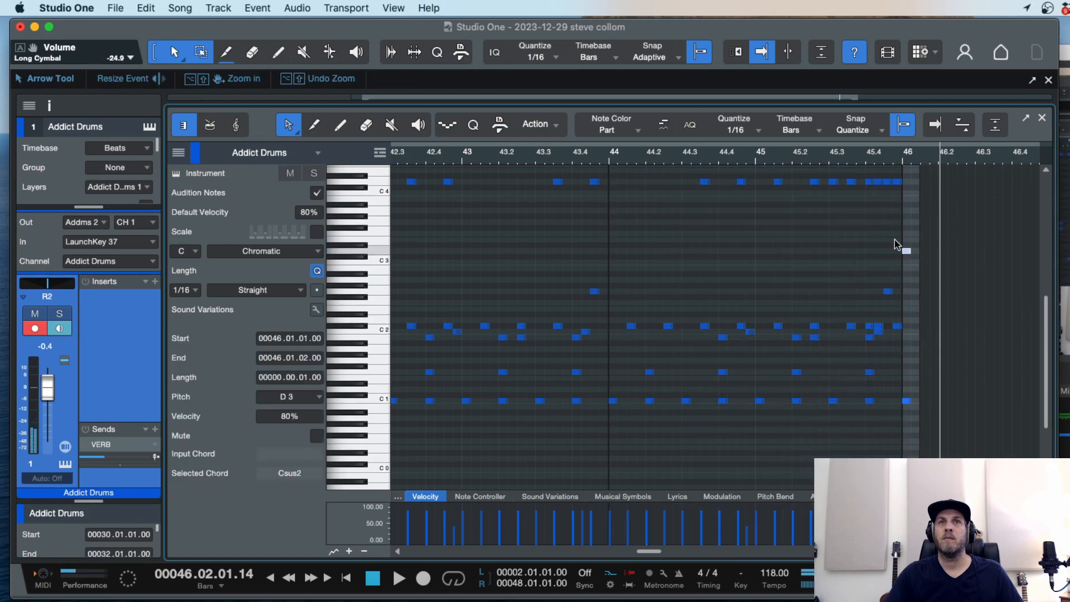
pyautogui.click(626, 163)
pyautogui.press('space')
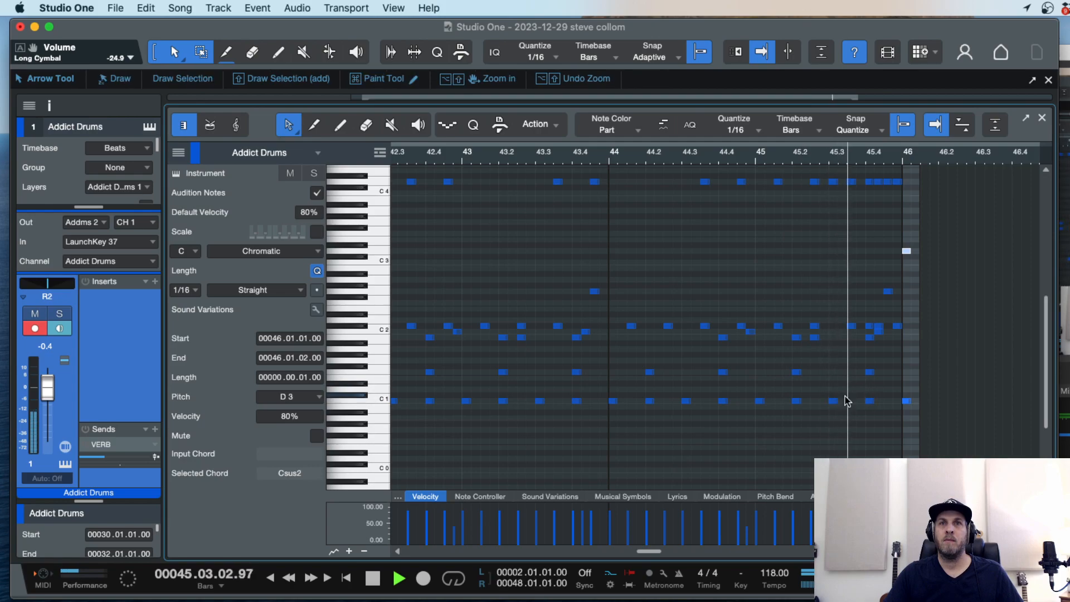
pyautogui.press('space')
# Fill beat 4 of bar 45 with sixteenth F1 notes, with velocities of 58% on the first, 70% on the third and 83% on the fourth.
pyautogui.moveTo(869, 372); pyautogui.dragTo(898, 373)
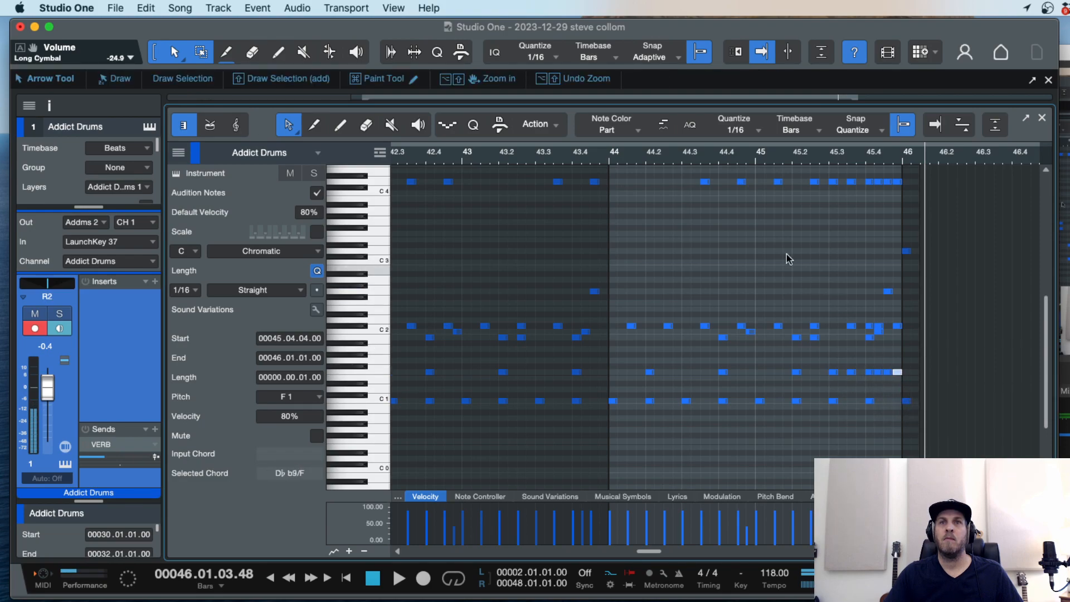
pyautogui.click(658, 154)
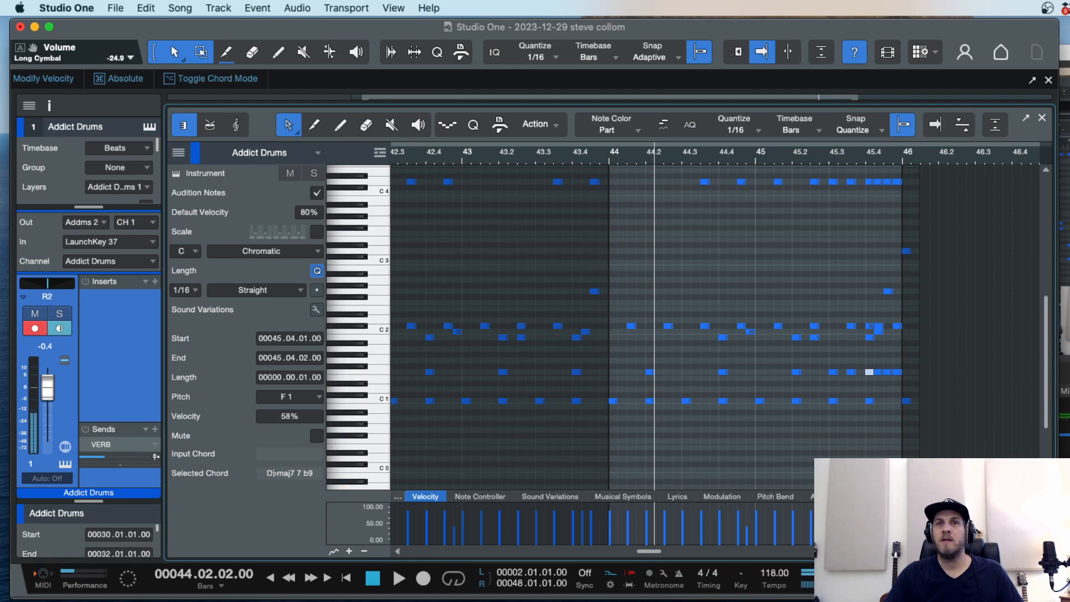
pyautogui.click(877, 371)
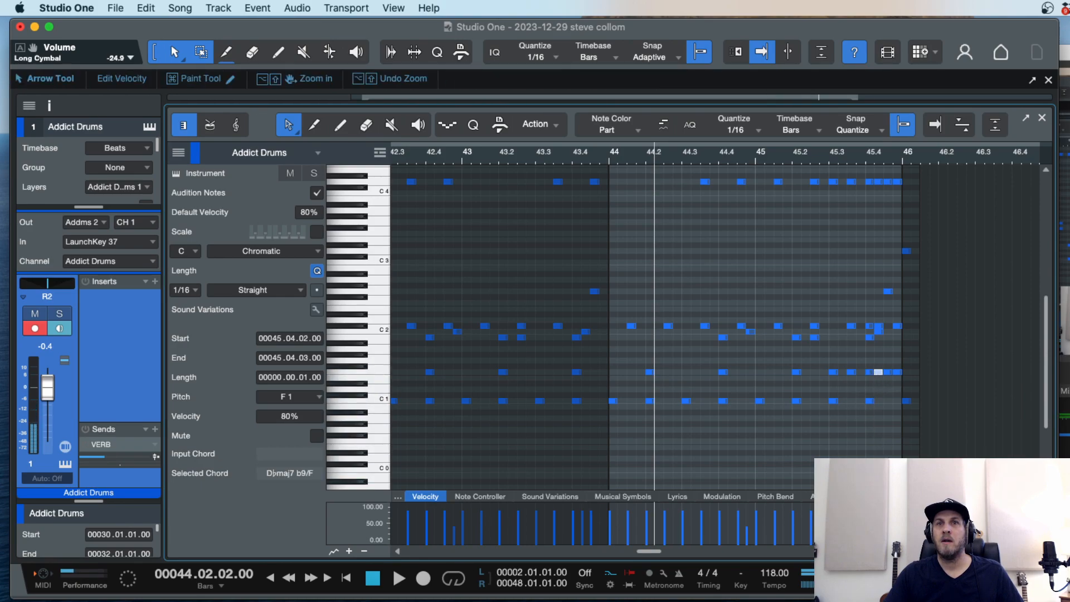
pyautogui.click(887, 372)
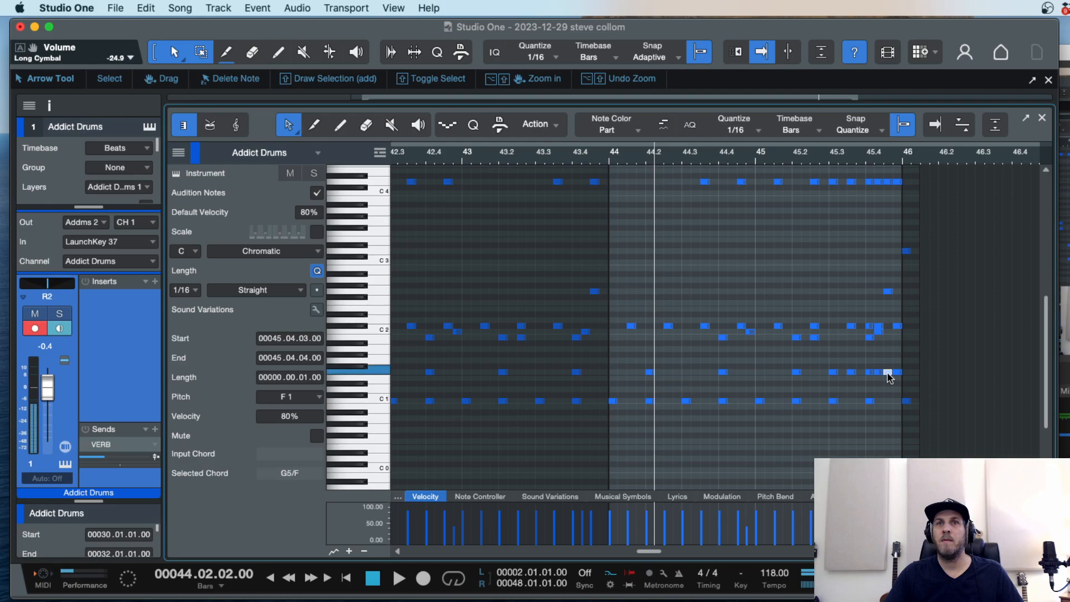
pyautogui.moveTo(887, 370); pyautogui.dragTo(887, 377)
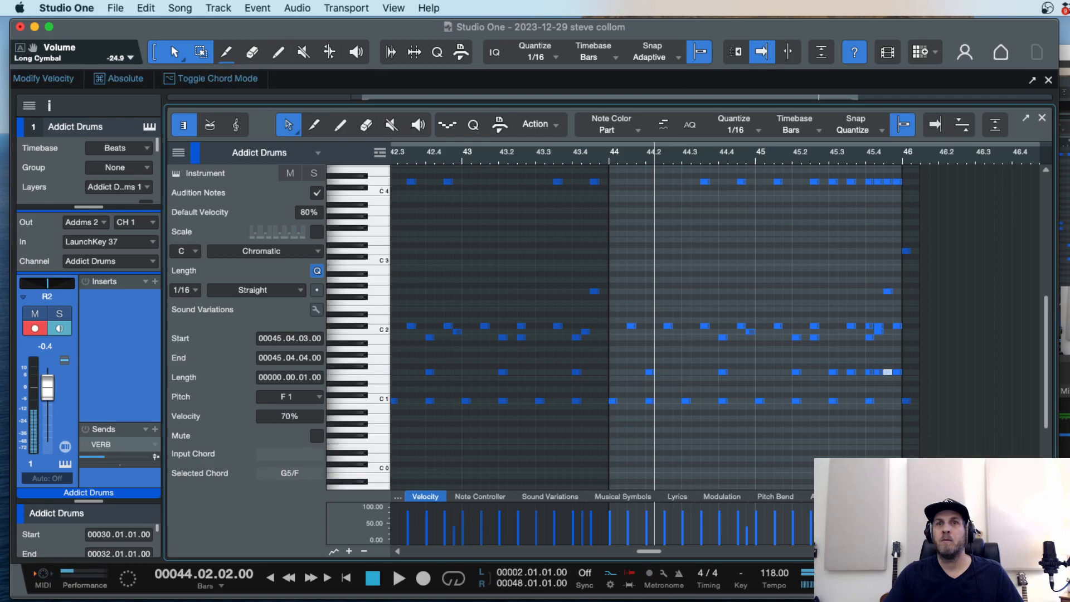
pyautogui.click(897, 372)
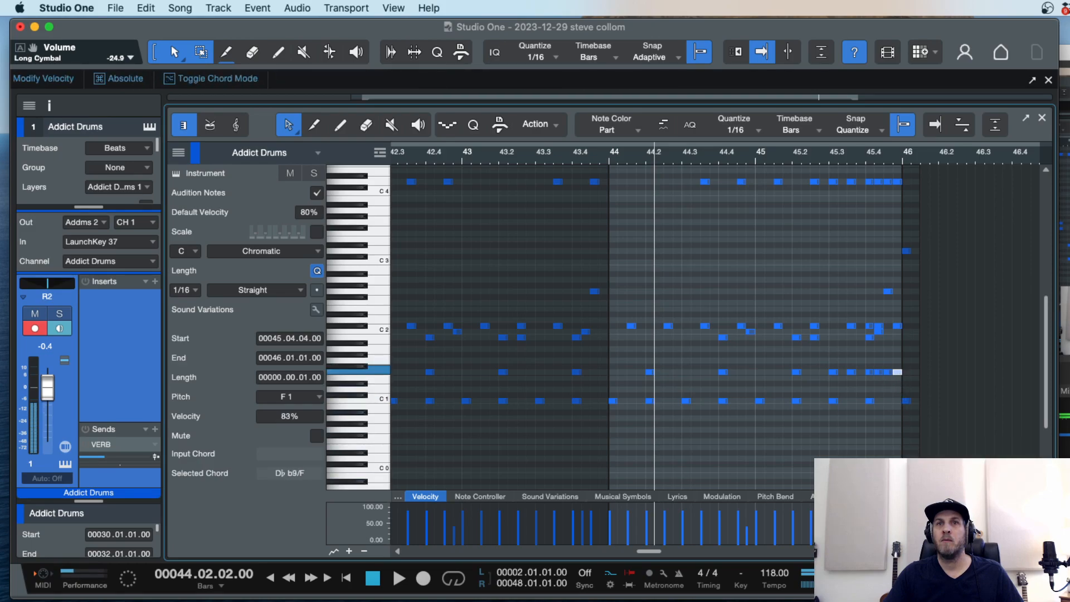
pyautogui.moveTo(920, 366); pyautogui.dragTo(870, 380)
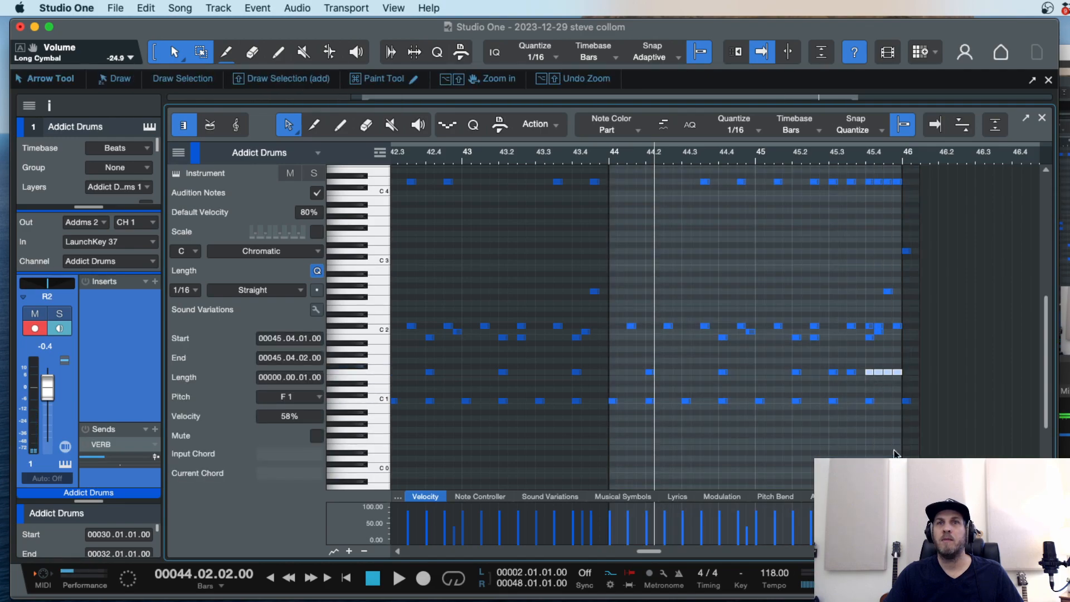
# Play back the drum fill into bar 46, first in the note editor and again in the arrangement.
pyautogui.doubleClick(596, 159)
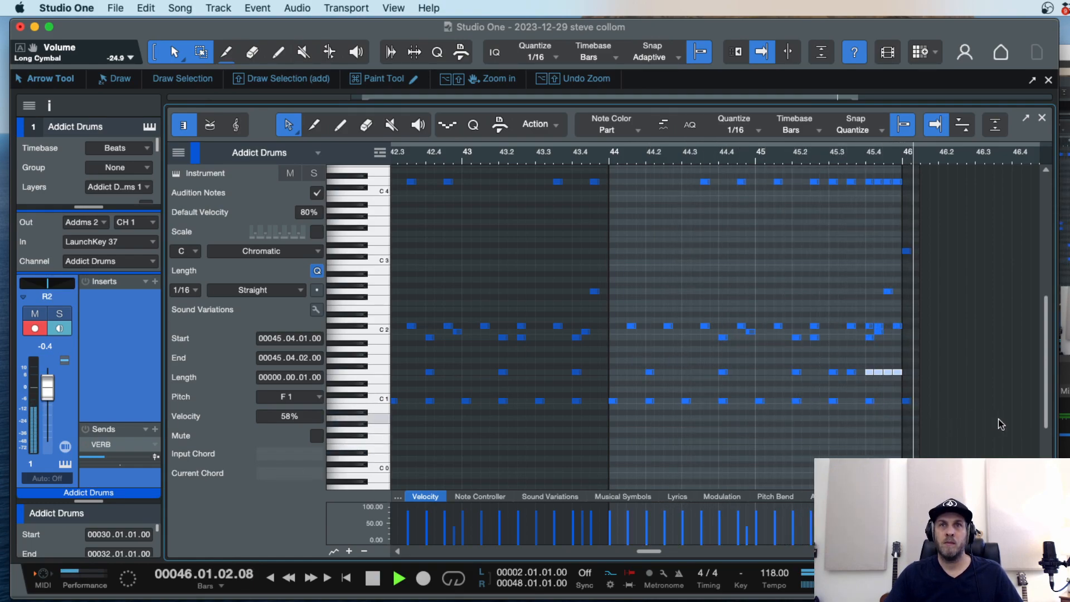
pyautogui.press('w')
pyautogui.press('w')
pyautogui.press('space')
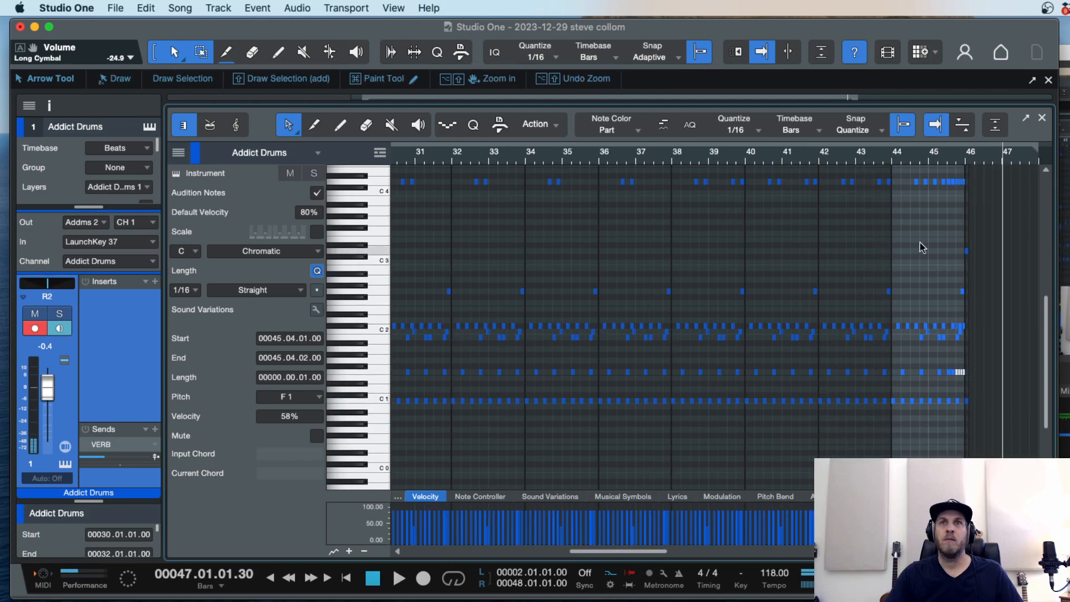
pyautogui.doubleClick(734, 160)
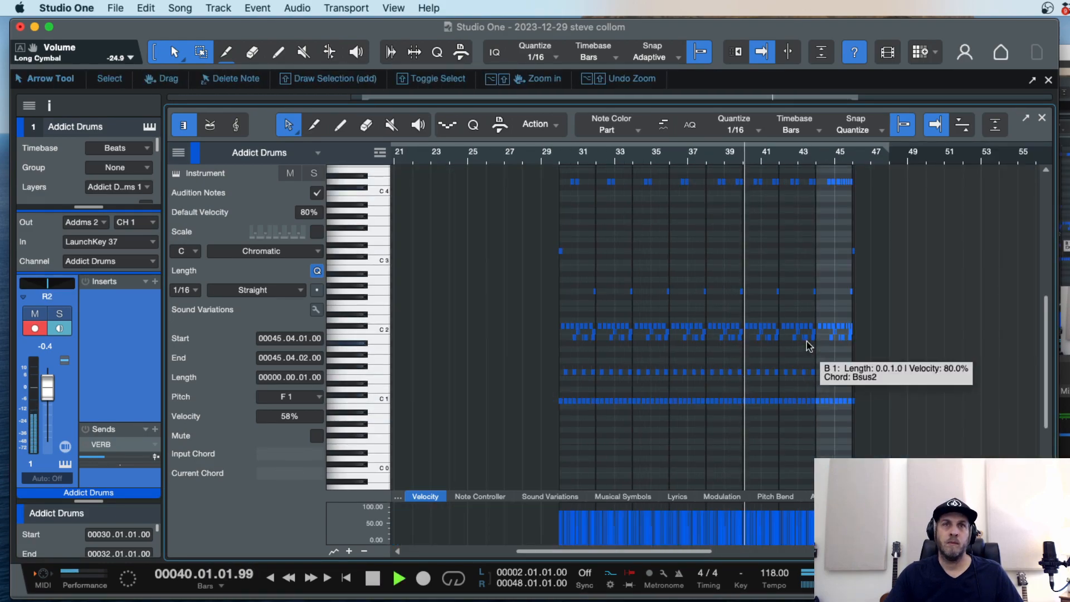
pyautogui.press('F2')
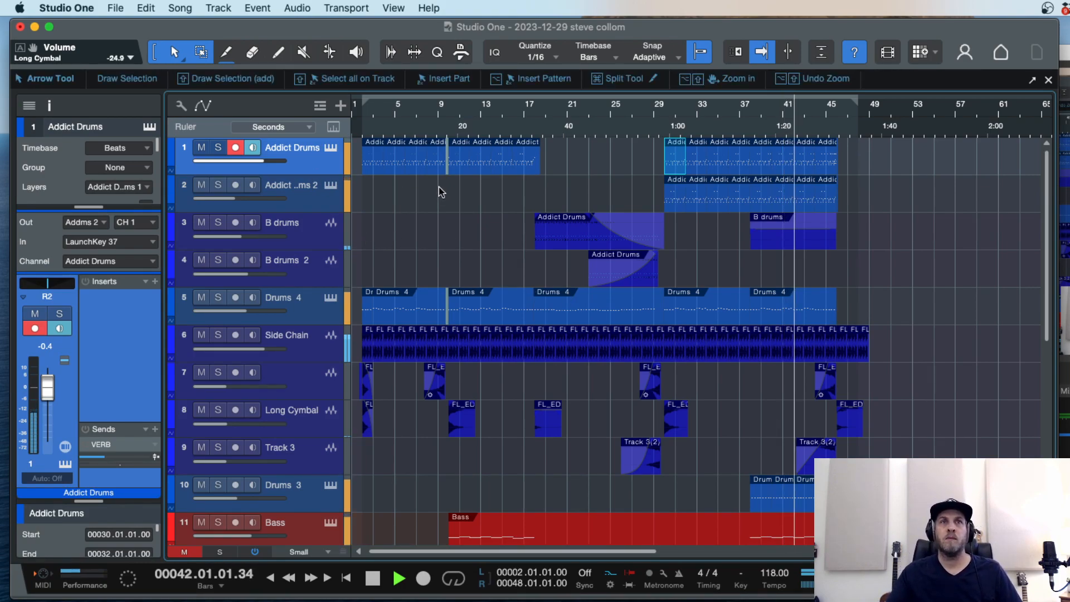
pyautogui.press('f')
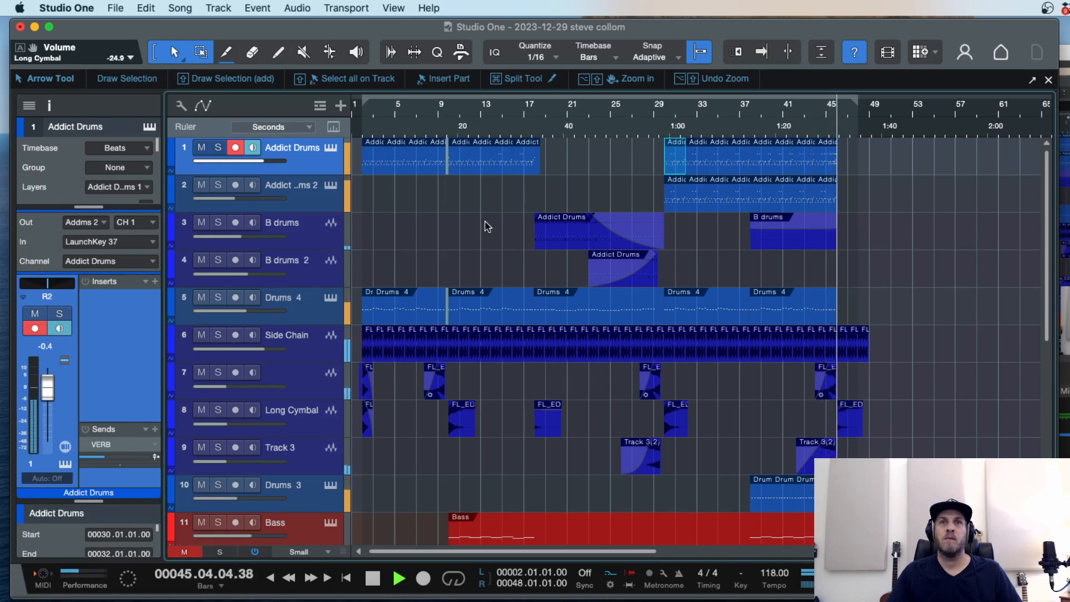
pyautogui.press('space')
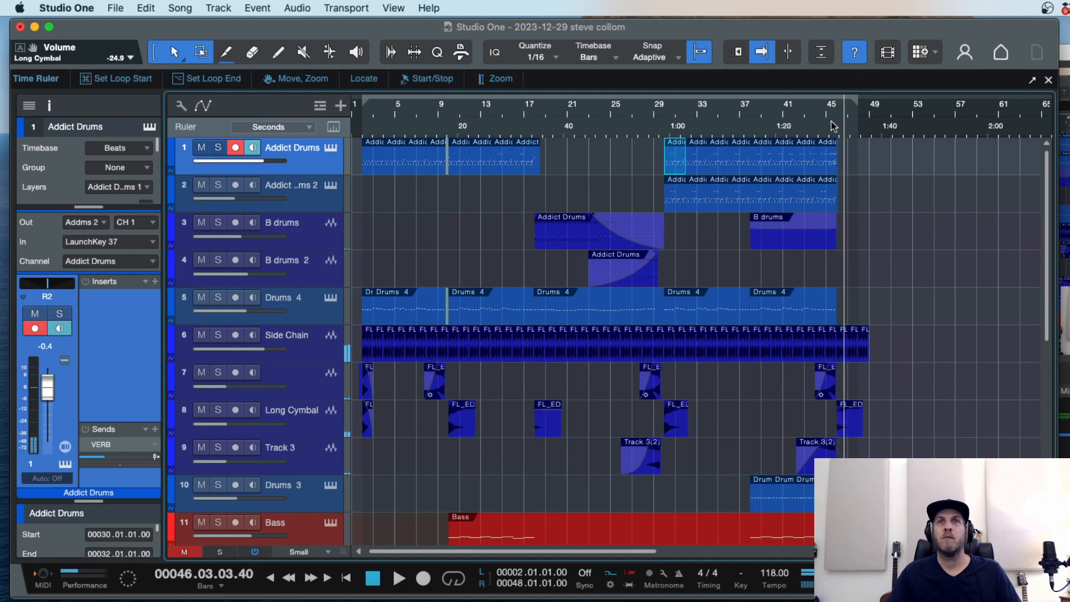
# Play the end of the drum fill in the arrangement from just before bar 45 beat 2.
pyautogui.click(833, 127)
pyautogui.press('e')
pyautogui.press('e')
pyautogui.press('e')
pyautogui.press('e')
pyautogui.click(714, 120)
pyautogui.press('space')
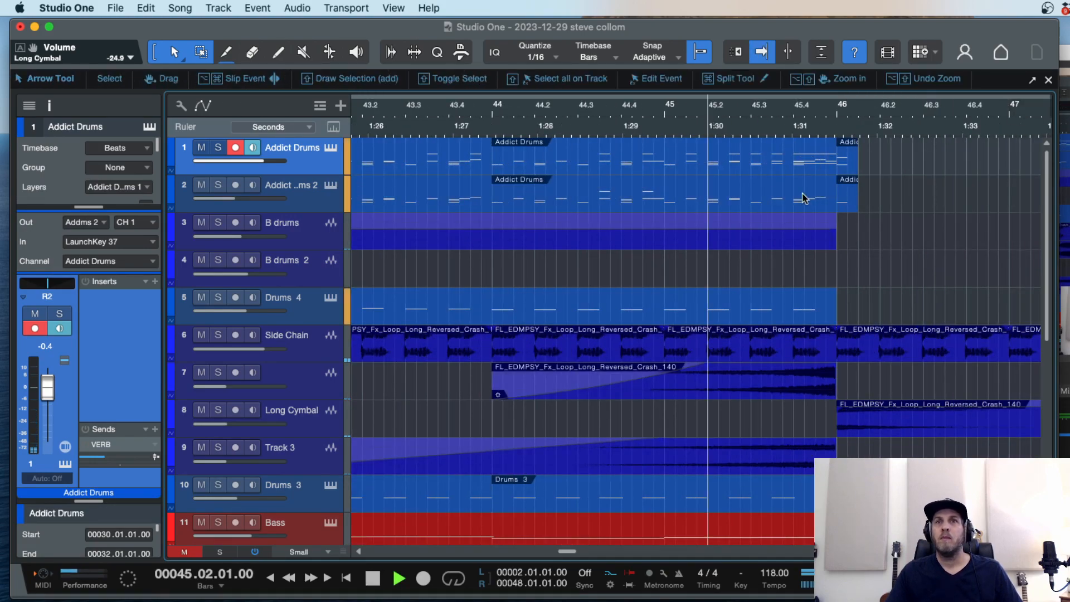
pyautogui.press('space')
# Copy the opening Bass 2 part to bar 46 on the same track and play the ending.
pyautogui.press('w')
pyautogui.press('w')
pyautogui.press('w')
pyautogui.press('w')
pyautogui.scroll(-5, 855, 390)
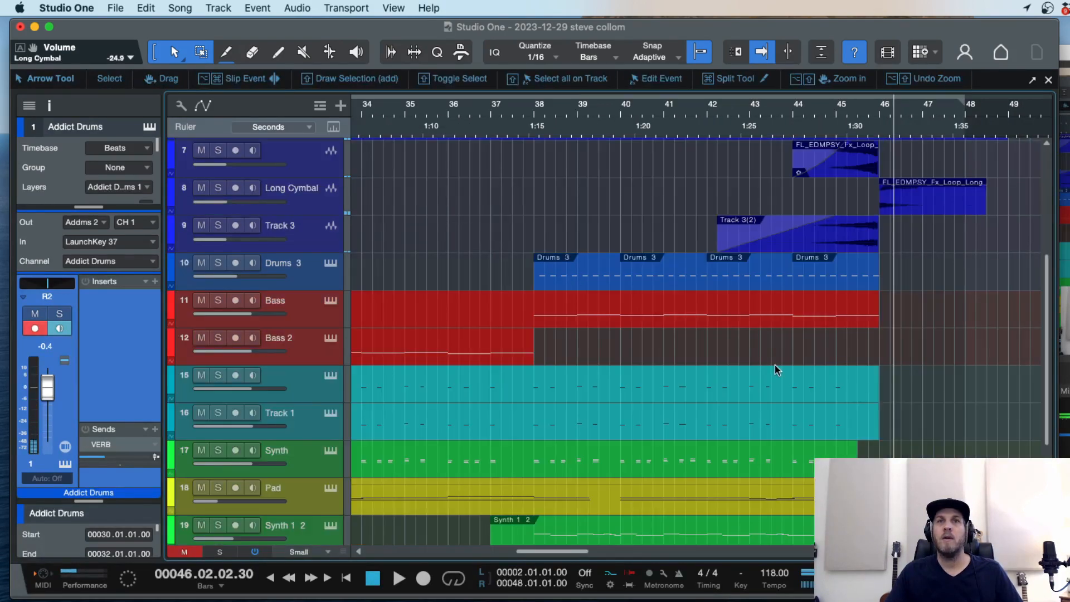
pyautogui.press('w')
pyautogui.press('w')
pyautogui.press('w')
pyautogui.press('w')
pyautogui.click(363, 354)
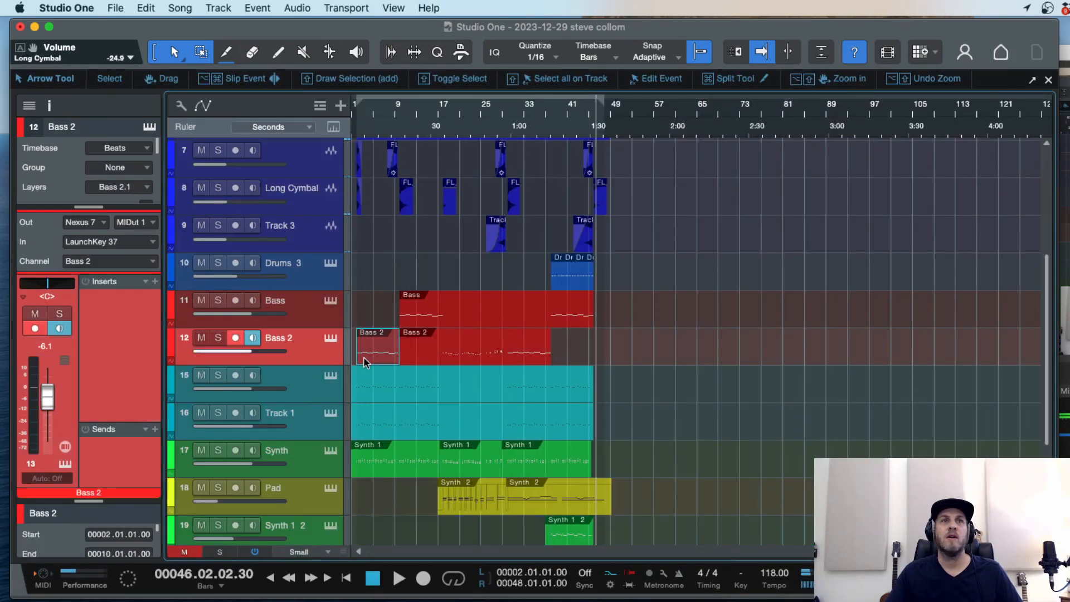
pyautogui.moveTo(374, 361); pyautogui.dragTo(612, 343)
pyautogui.click(585, 115)
pyautogui.press('space')
# Split the copied Bass 2 part at bar 47 and delete the remainder, keeping one bar.
pyautogui.press('e')
pyautogui.press('e')
pyautogui.press('e')
pyautogui.press('e')
pyautogui.keyDown('super'); pyautogui.click(712, 338); pyautogui.keyUp('super')
pyautogui.click(767, 357)
pyautogui.press('Delete')
pyautogui.press('e')
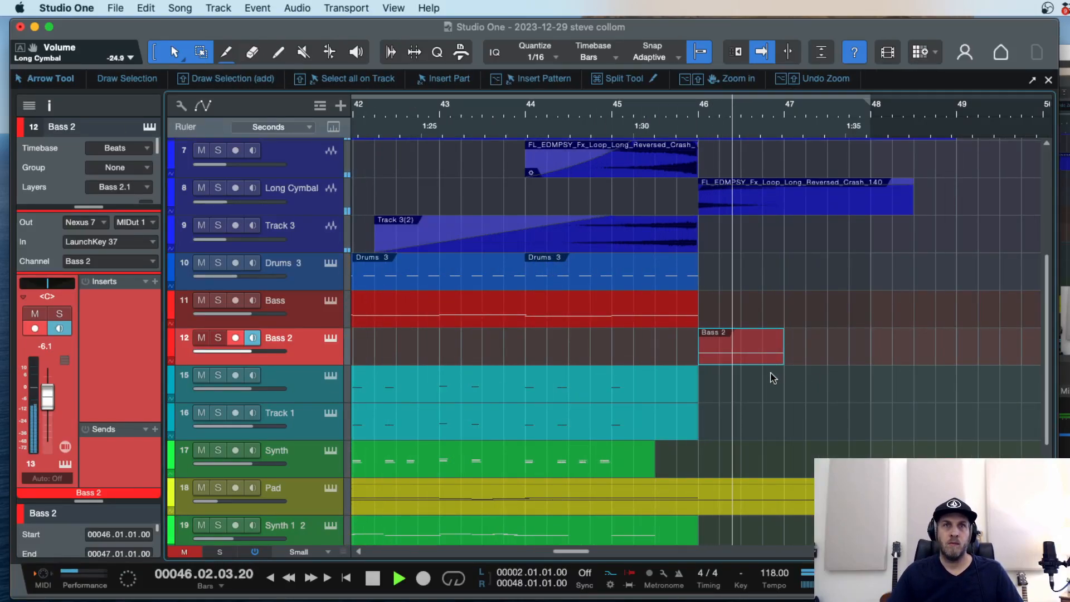
pyautogui.press('space')
# Listen to the one-bar Bass 2 ending in the note editor and again in the arrangement.
pyautogui.doubleClick(734, 353)
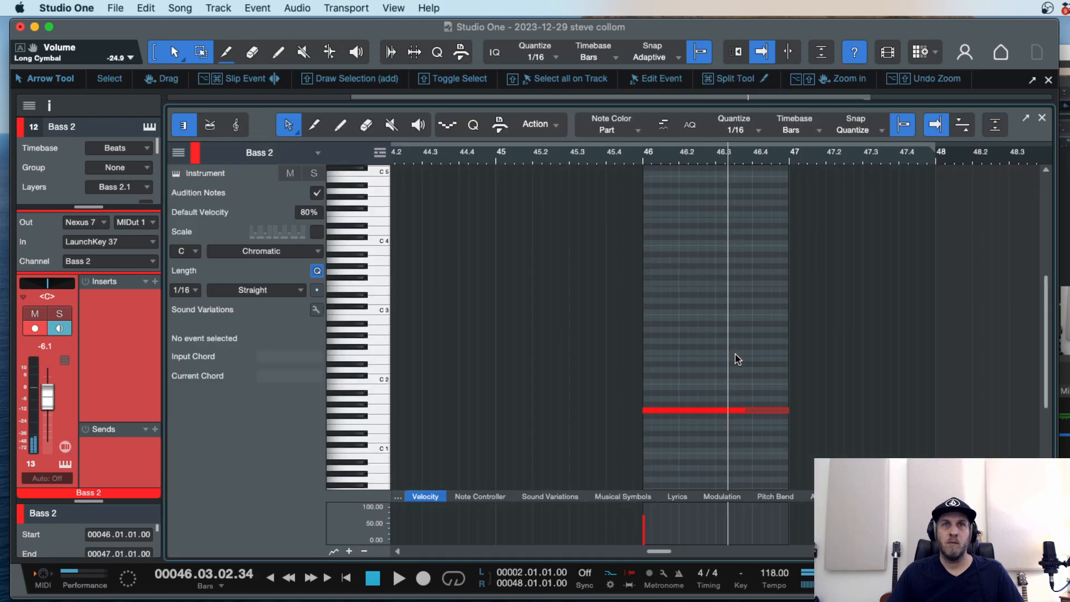
pyautogui.click(600, 149)
pyautogui.press('space')
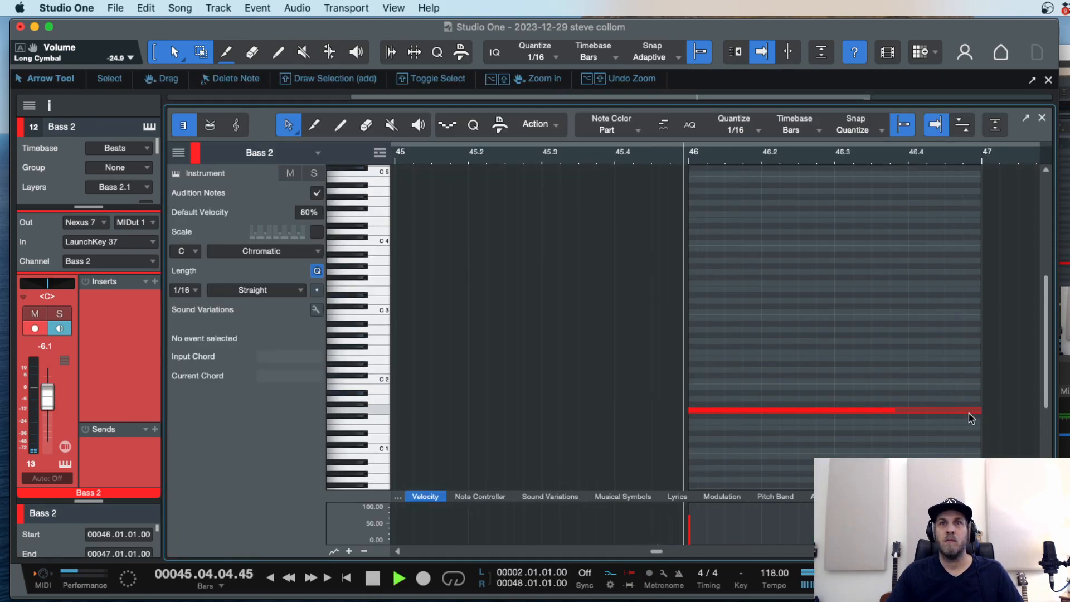
pyautogui.press('space')
pyautogui.press('F2')
pyautogui.press('w')
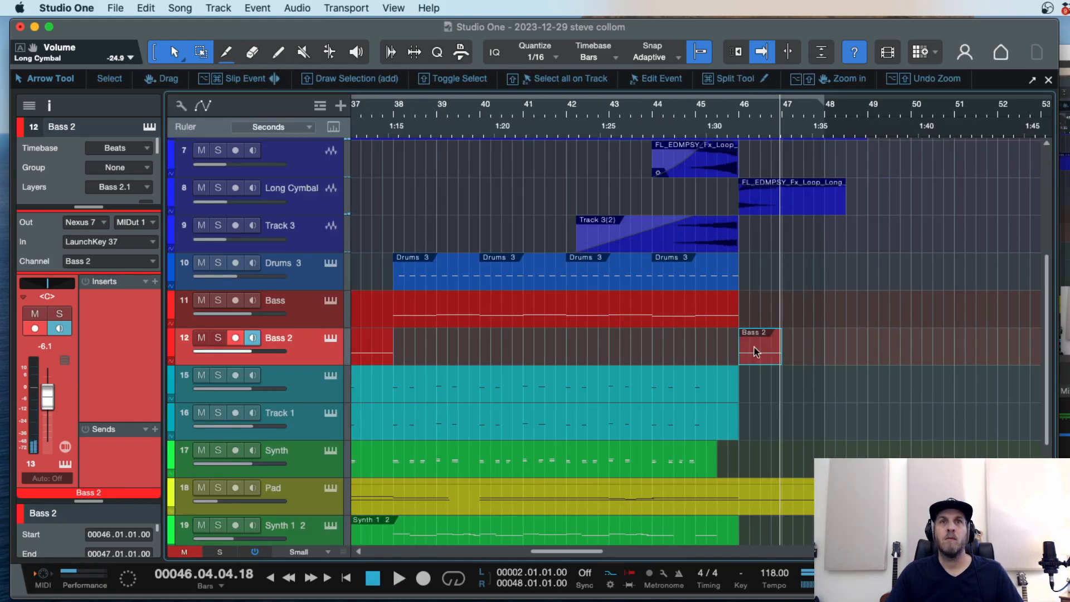
pyautogui.press('space')
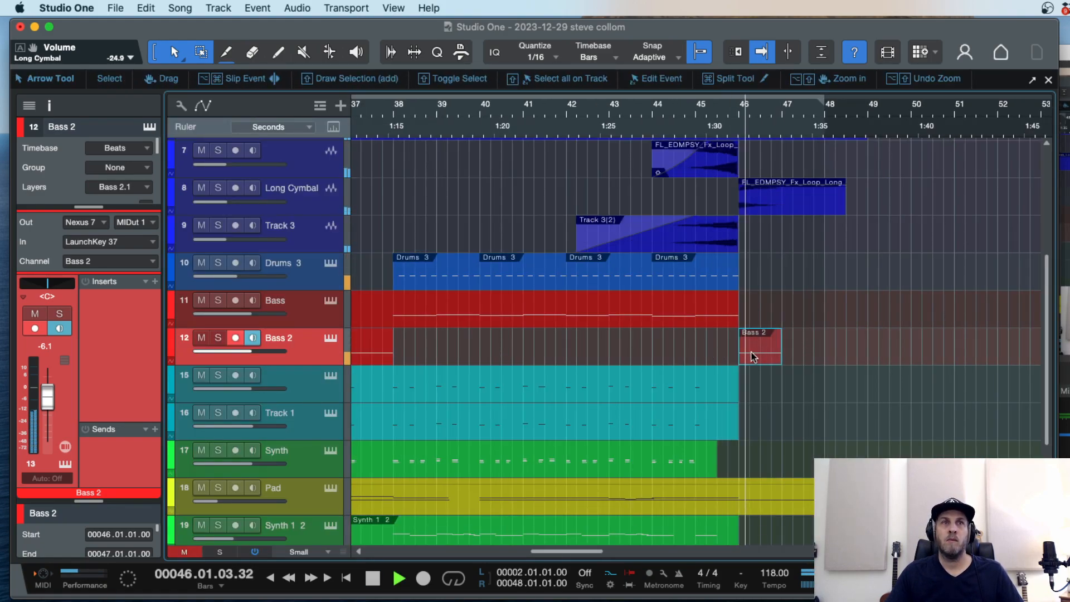
pyautogui.press('space')
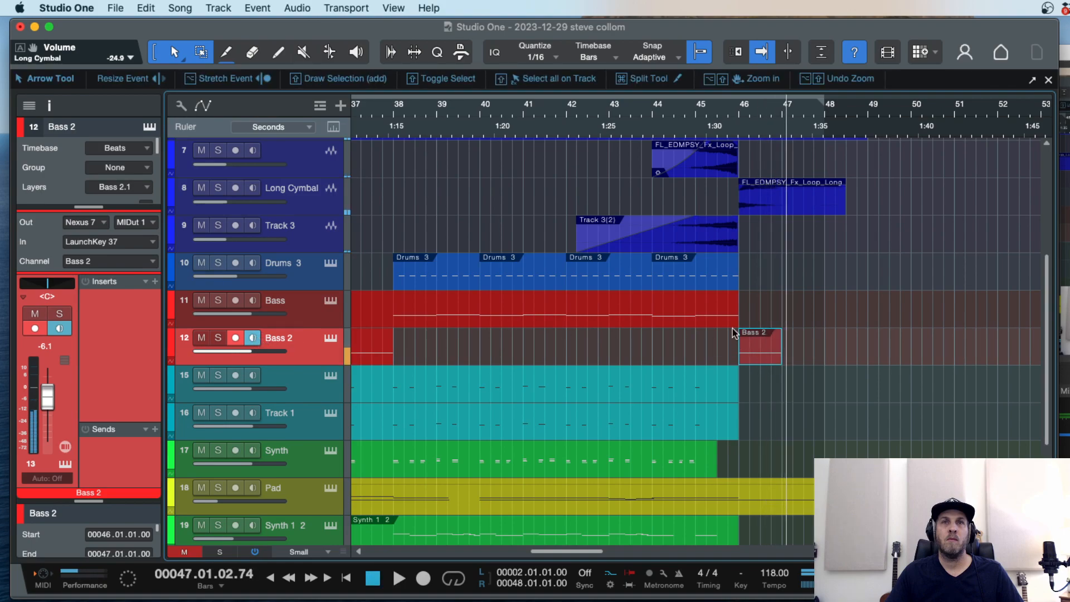
# Transpose the Bass 2 note at bar 46 down to D1 and play it back.
pyautogui.doubleClick(757, 354)
pyautogui.moveTo(802, 411); pyautogui.dragTo(801, 439)
pyautogui.press('space')
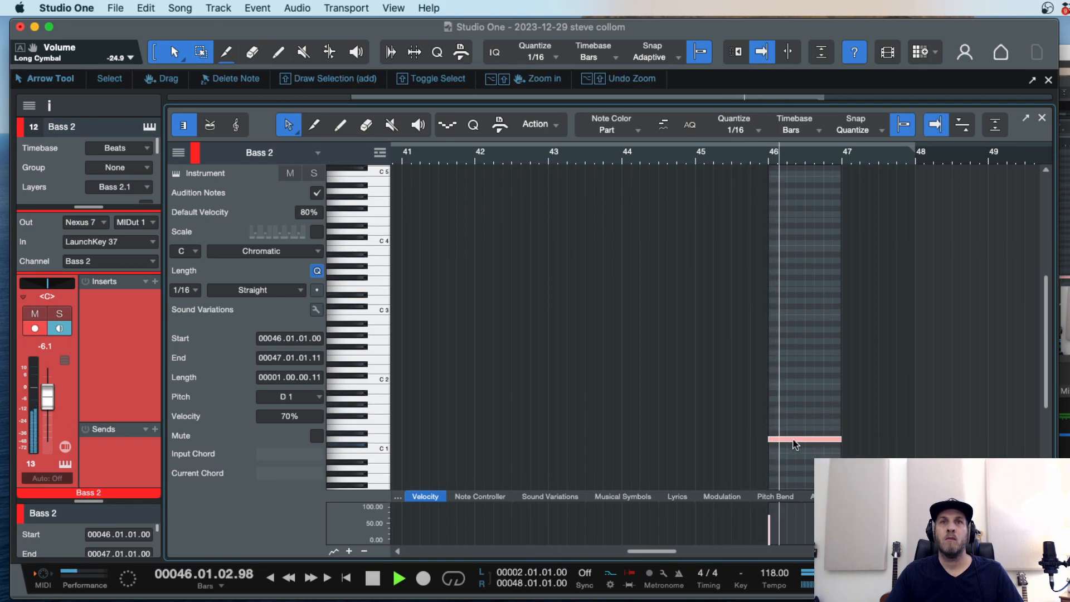
pyautogui.press('space')
# Shorten the D1 bass note at bar 46 to one beat, play it, and trim it further to about half a beat.
pyautogui.moveTo(838, 440); pyautogui.dragTo(787, 439)
pyautogui.press('super+z')
pyautogui.click(759, 159)
pyautogui.press('f')
pyautogui.press('space')
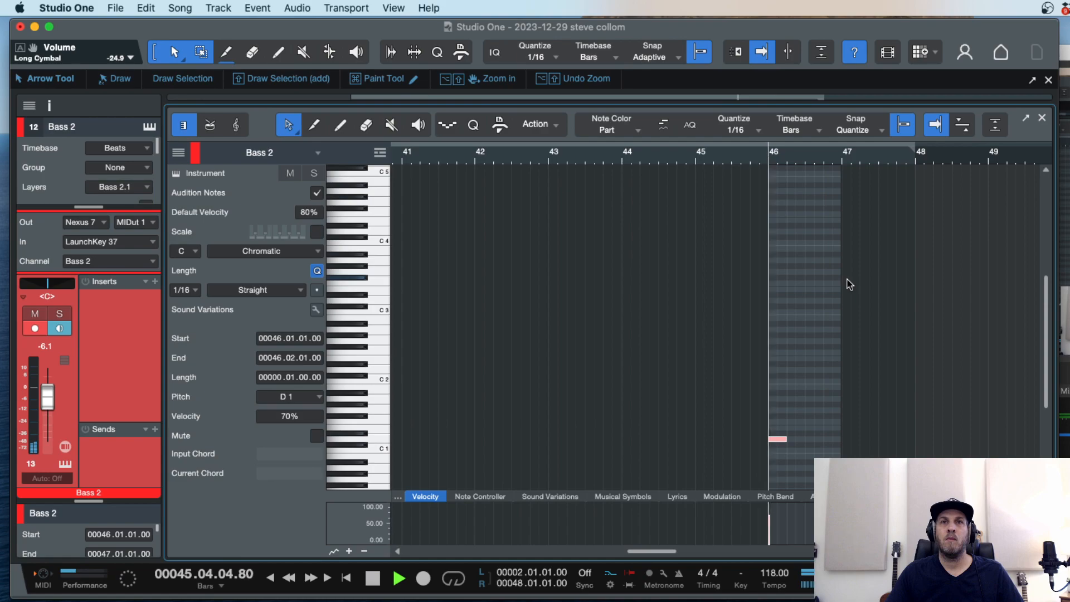
pyautogui.moveTo(785, 441); pyautogui.dragTo(777, 440)
pyautogui.click(755, 159)
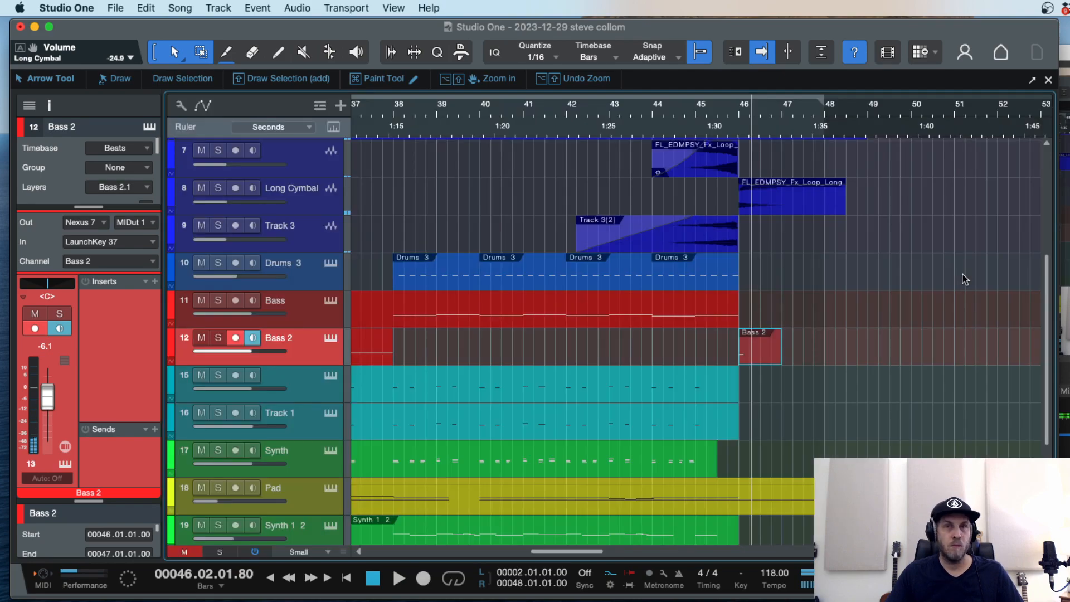
pyautogui.press('F2')
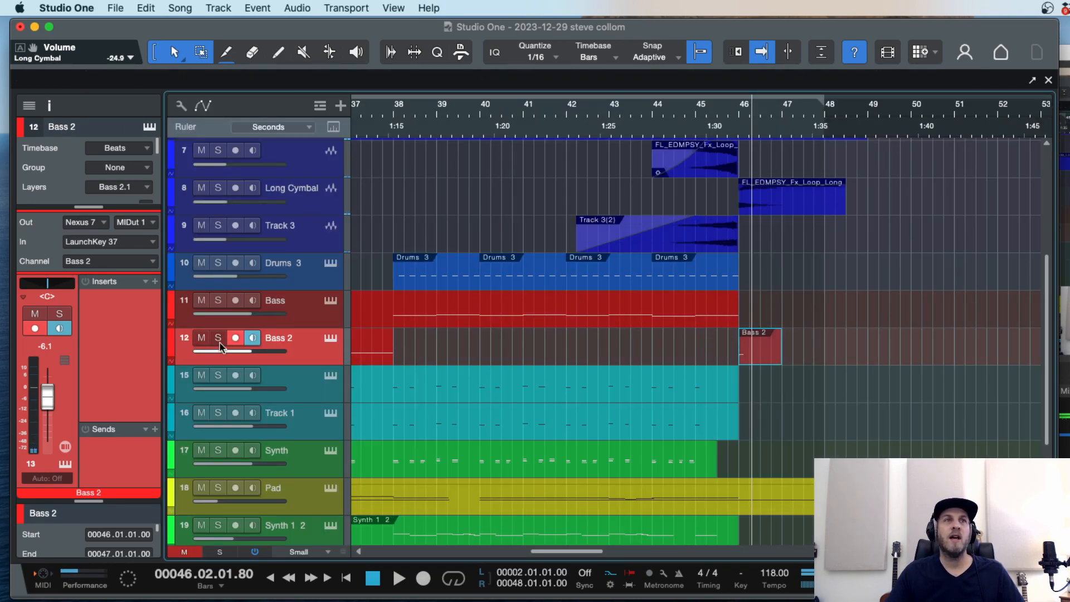
# Disarm the Bass 2 track for recording and inspect its Nexus instrument's arpeggiator settings.
pyautogui.click(236, 338)
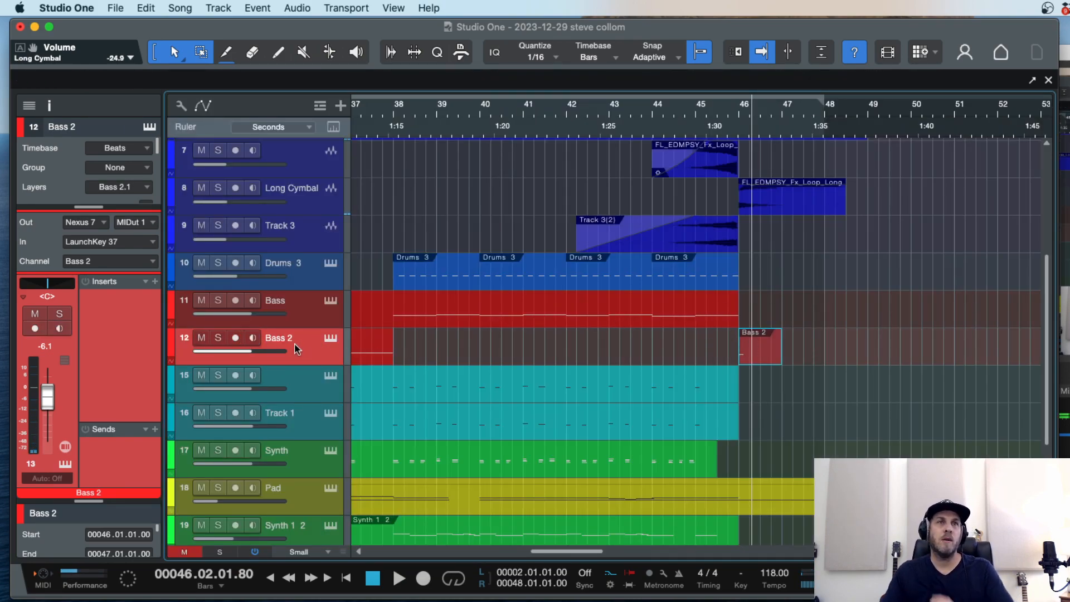
pyautogui.press('w')
pyautogui.press('w')
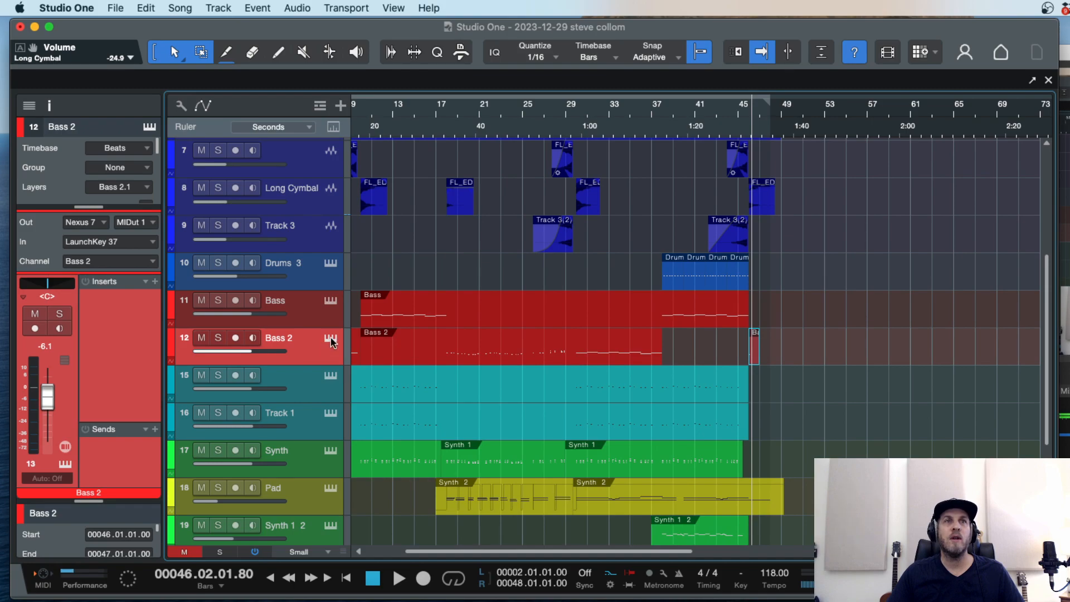
pyautogui.click(330, 340)
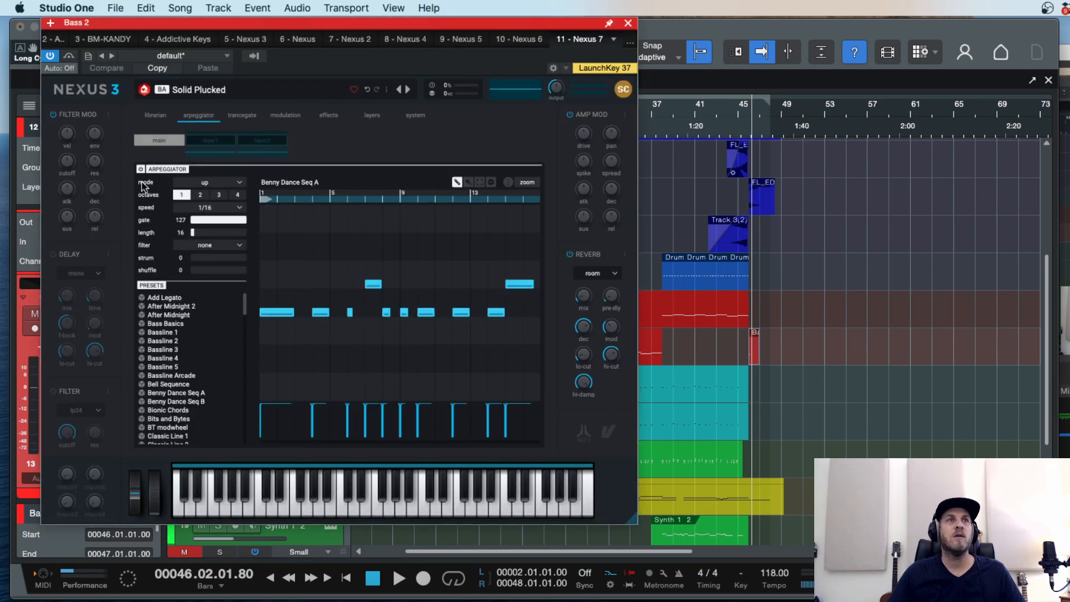
pyautogui.click(629, 23)
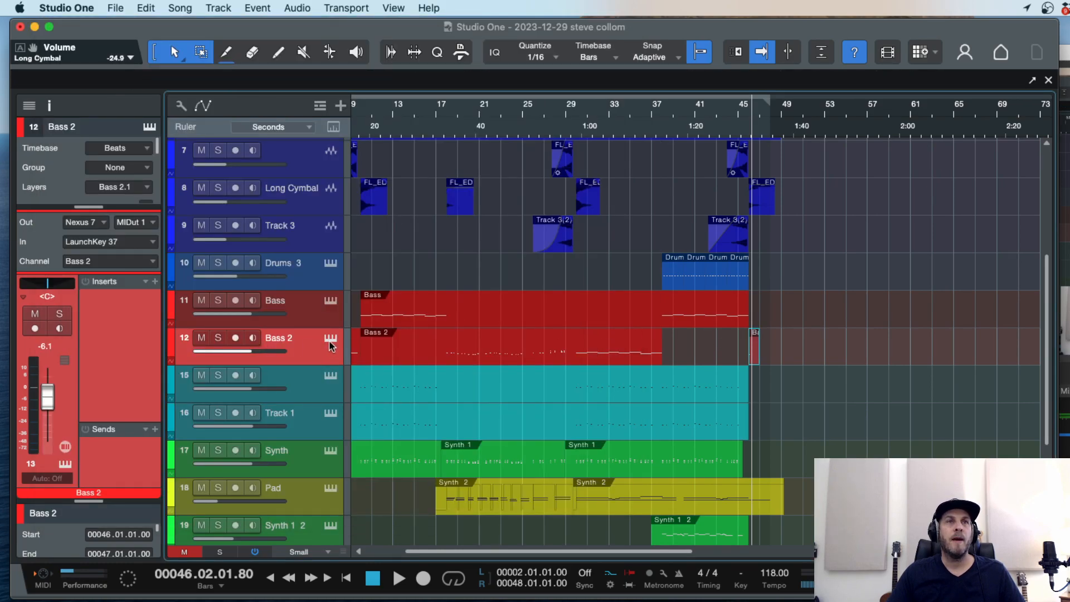
pyautogui.press('r')
pyautogui.click(235, 338)
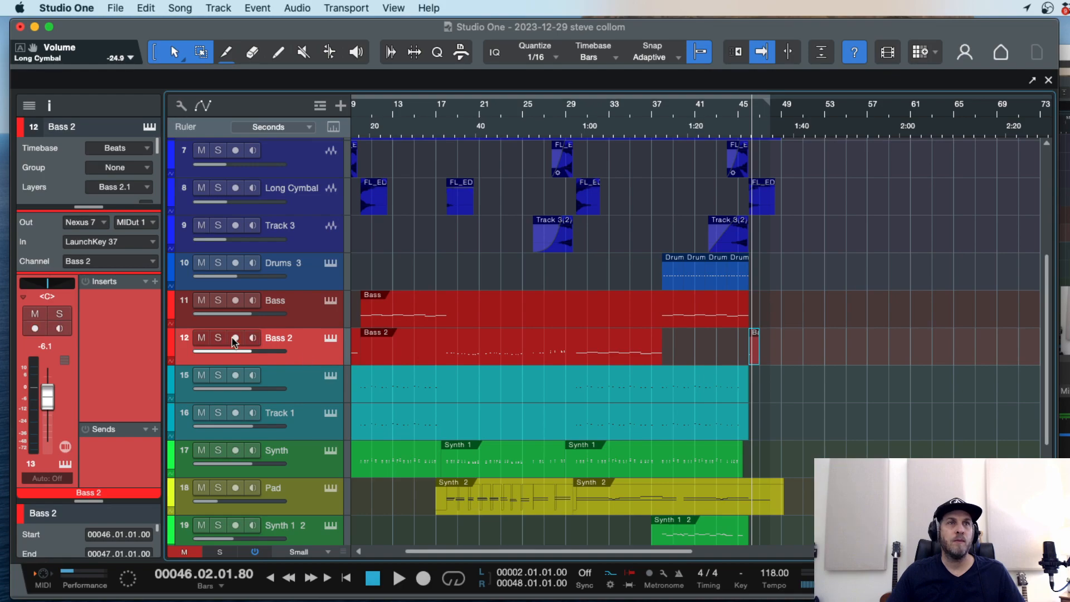
# Duplicate the Bass 2 track with its events, keeping only the bar 46 hit on the copy and removing that hit from Bass 2.
pyautogui.hotkey('shift', 'd')
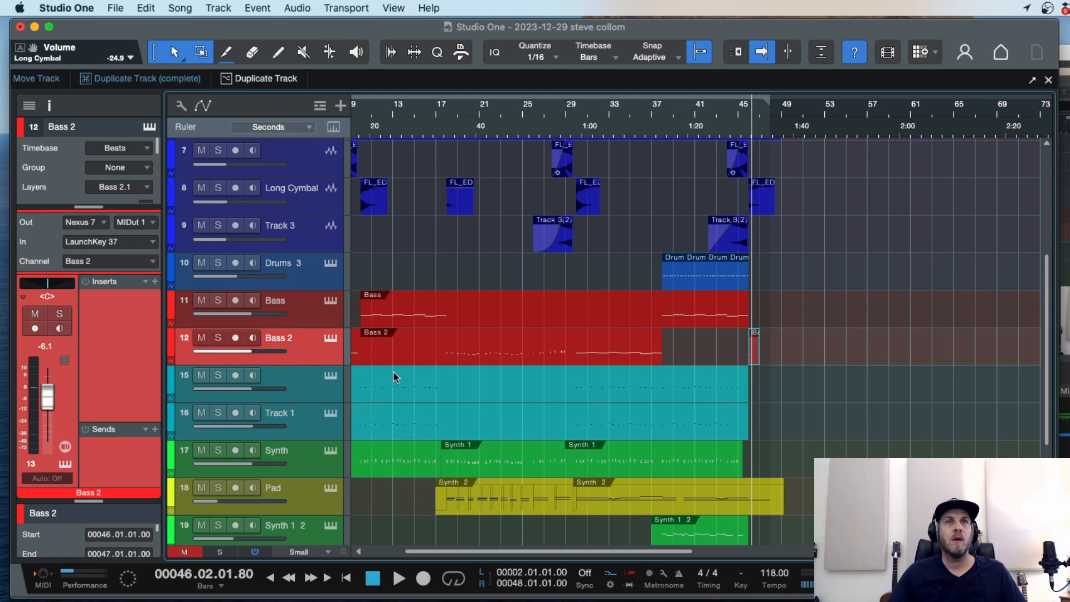
pyautogui.press('w')
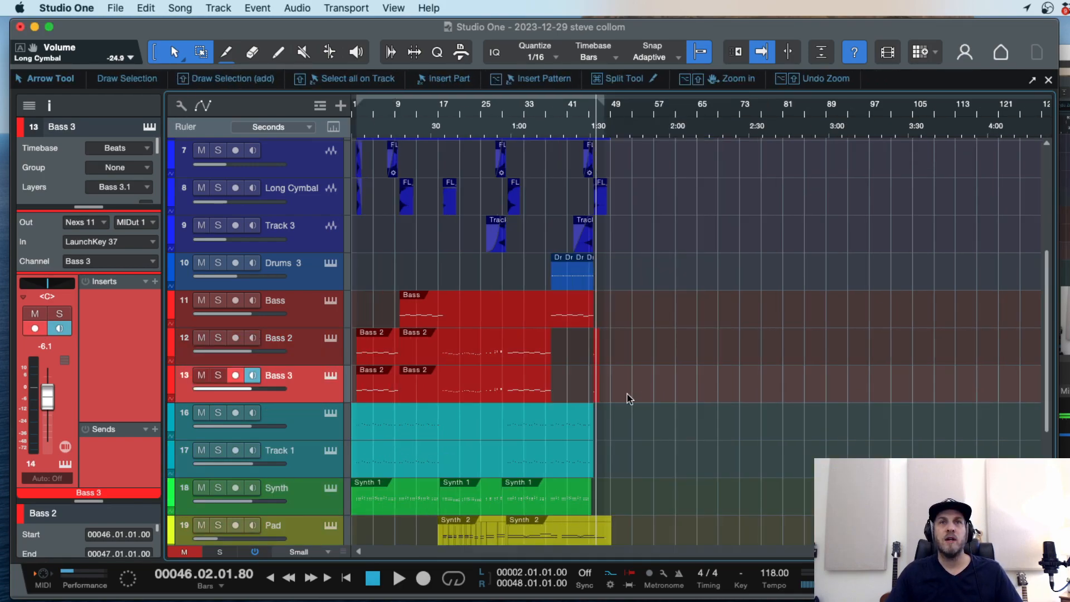
pyautogui.moveTo(627, 383); pyautogui.dragTo(353, 385)
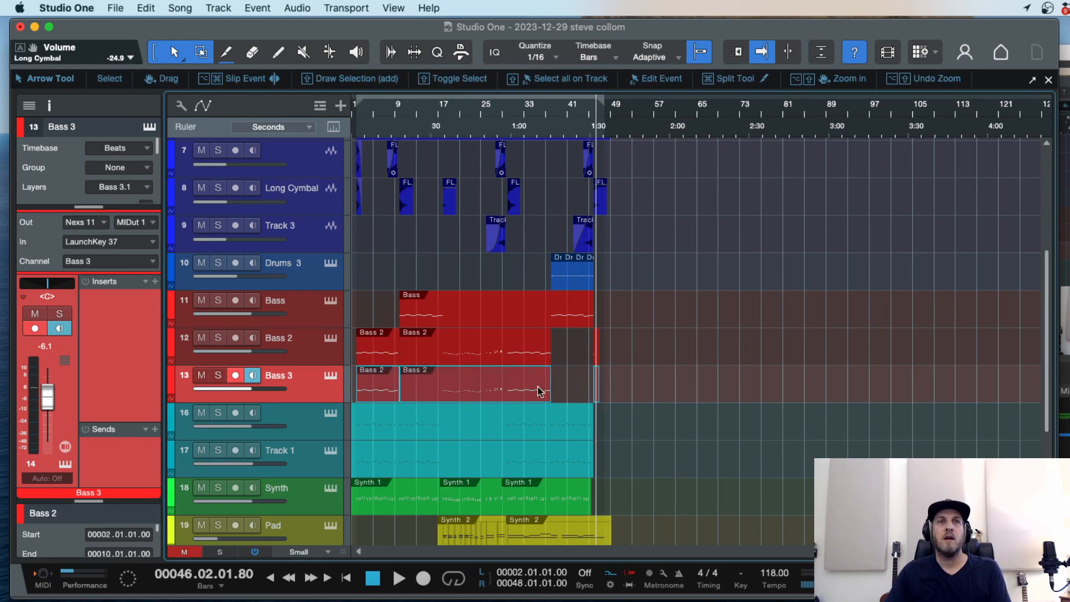
pyautogui.moveTo(573, 387); pyautogui.dragTo(354, 390)
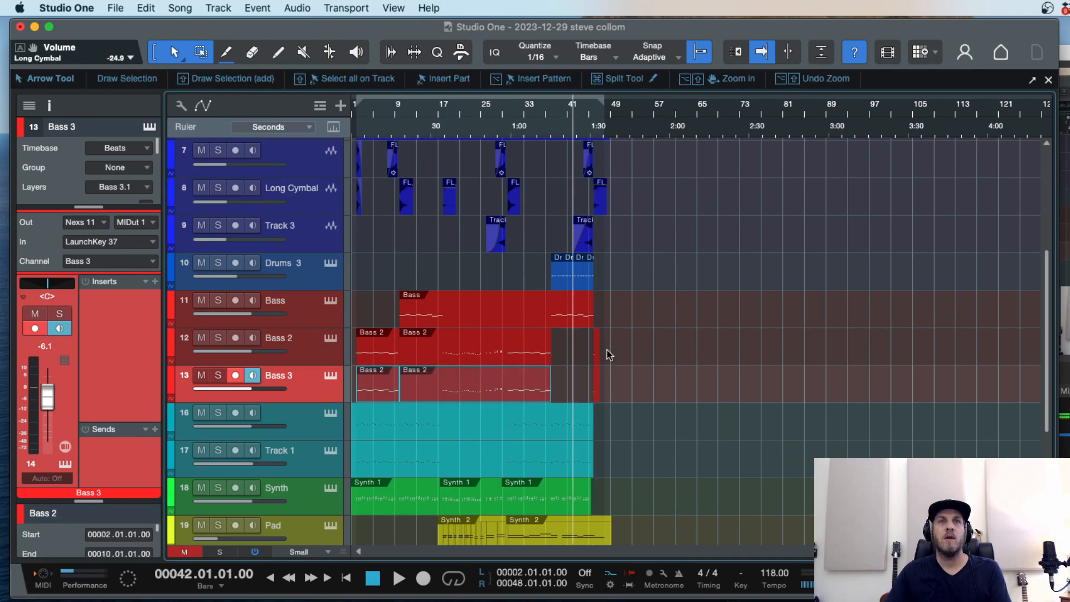
pyautogui.press('Delete')
pyautogui.click(596, 370)
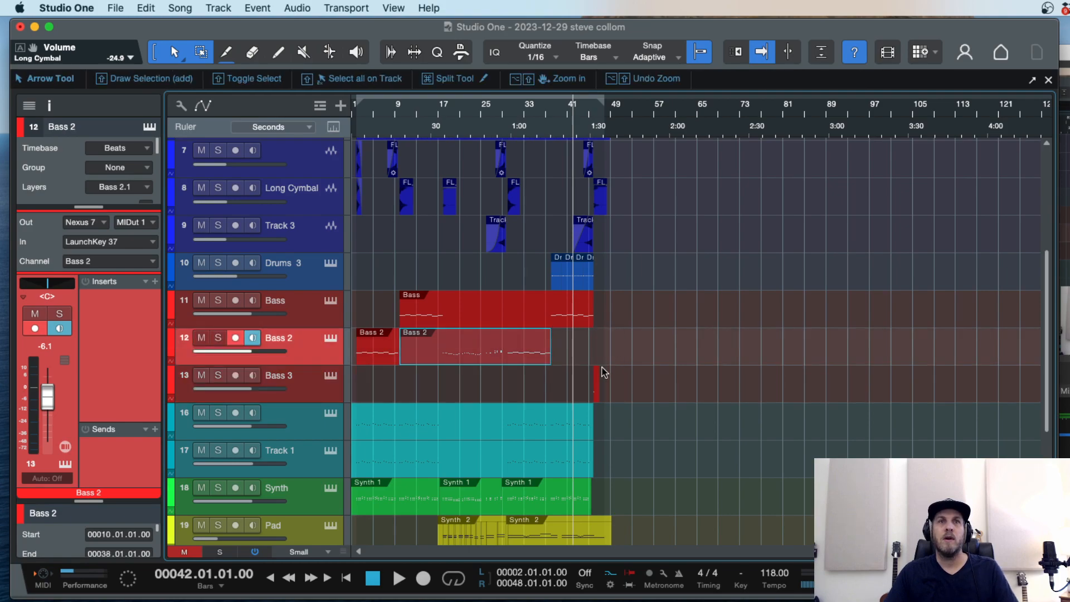
# Switch off the arpeggiator in Bass 3's Nexus instrument and play the ending from bar 45.
pyautogui.click(332, 376)
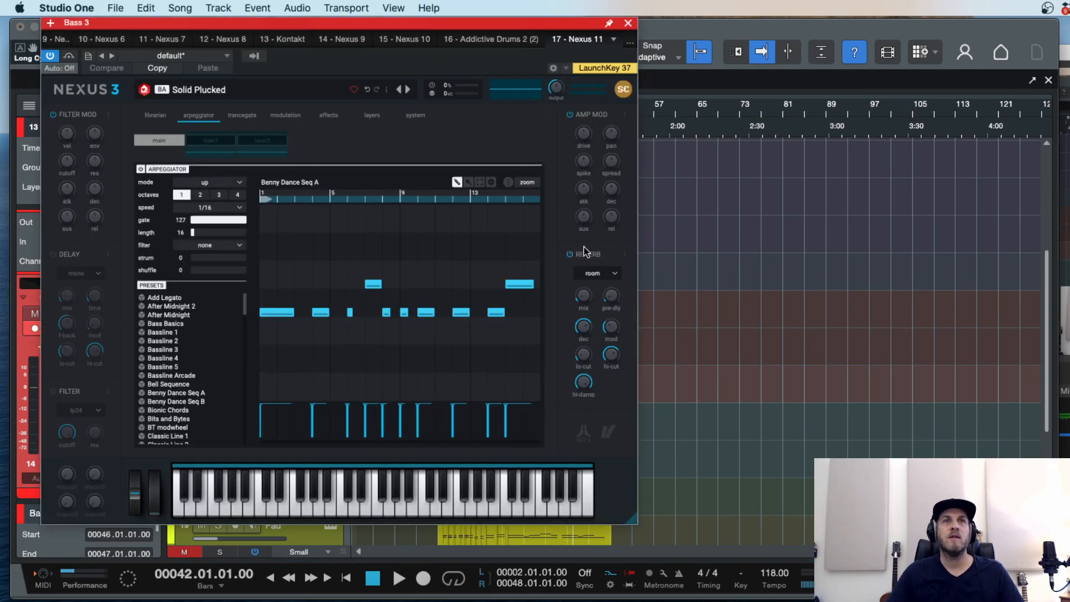
pyautogui.click(140, 170)
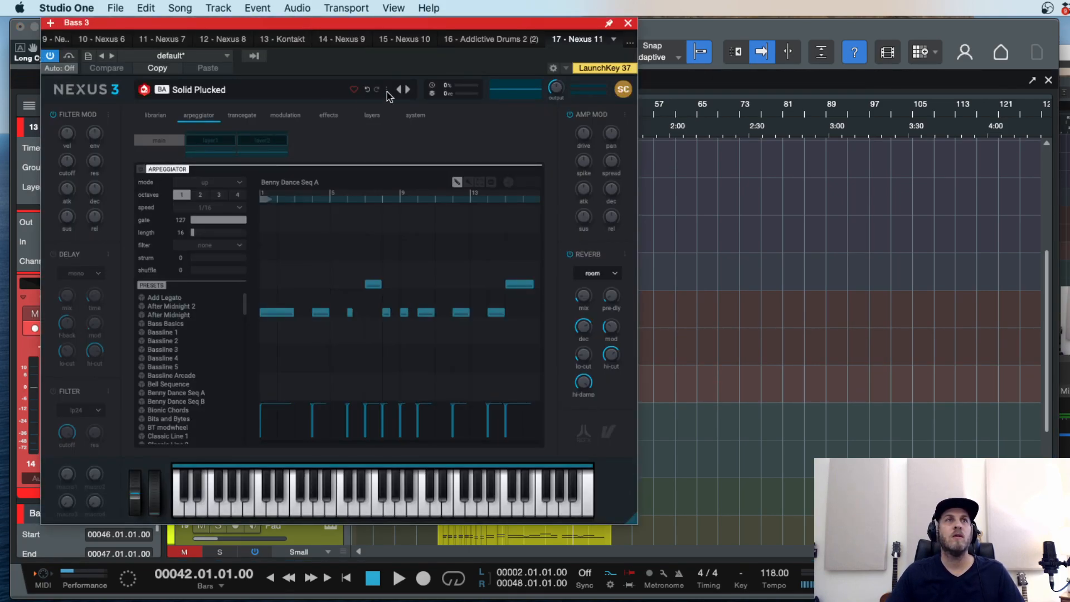
pyautogui.click(628, 23)
pyautogui.click(592, 114)
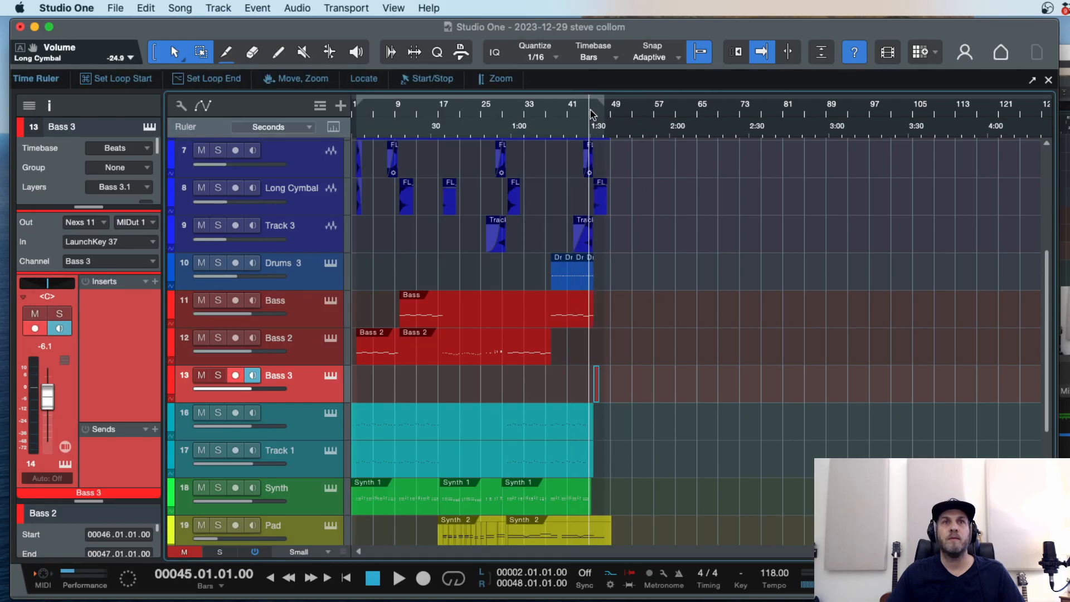
pyautogui.press('space')
# Lengthen the D1 note at bar 46 on Bass 3 to three beats and play it back.
pyautogui.doubleClick(646, 385)
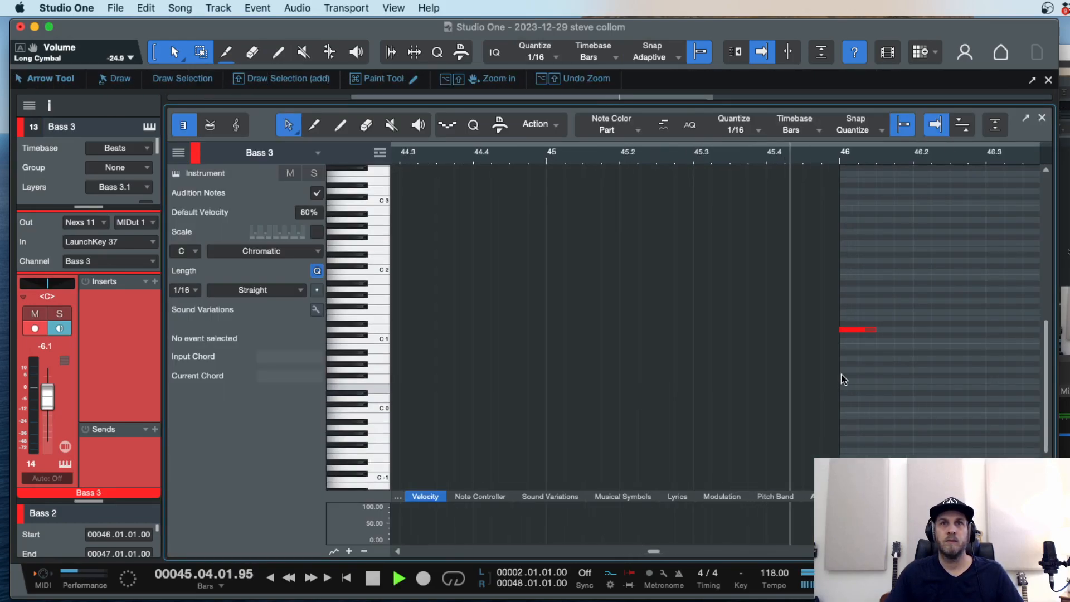
pyautogui.press('space')
pyautogui.moveTo(785, 333); pyautogui.dragTo(969, 333)
pyautogui.click(685, 140)
pyautogui.press('space')
pyautogui.press('w')
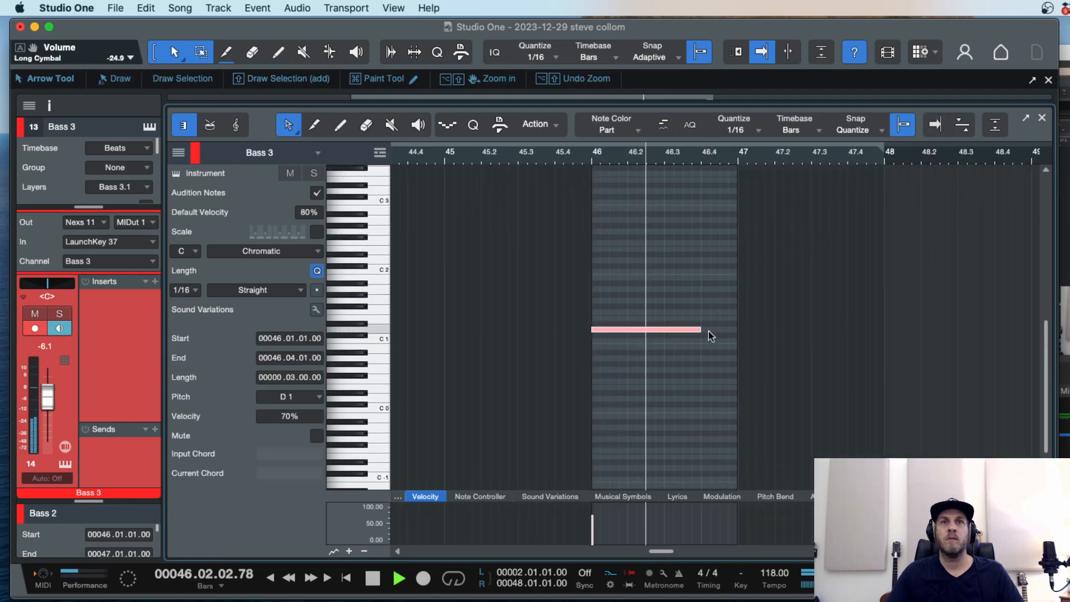
pyautogui.press('space')
# Play the ending again and extend Bass 3's D1 note to the full bar, then return to the arrangement.
pyautogui.moveTo(697, 334); pyautogui.dragTo(726, 333)
pyautogui.press('super+z')
pyautogui.click(545, 153)
pyautogui.press('space')
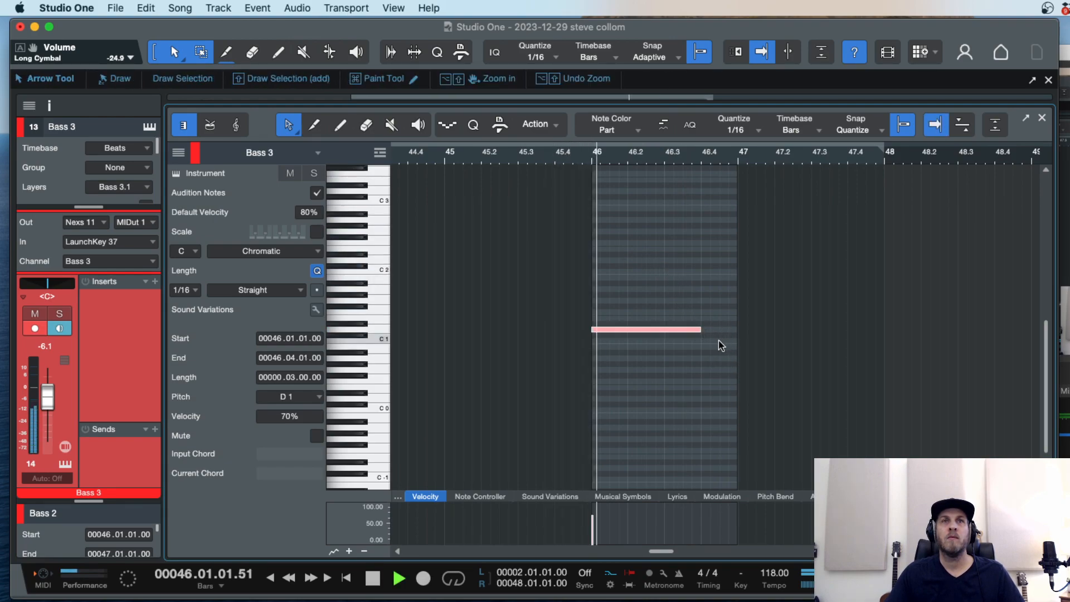
pyautogui.moveTo(700, 329); pyautogui.dragTo(739, 331)
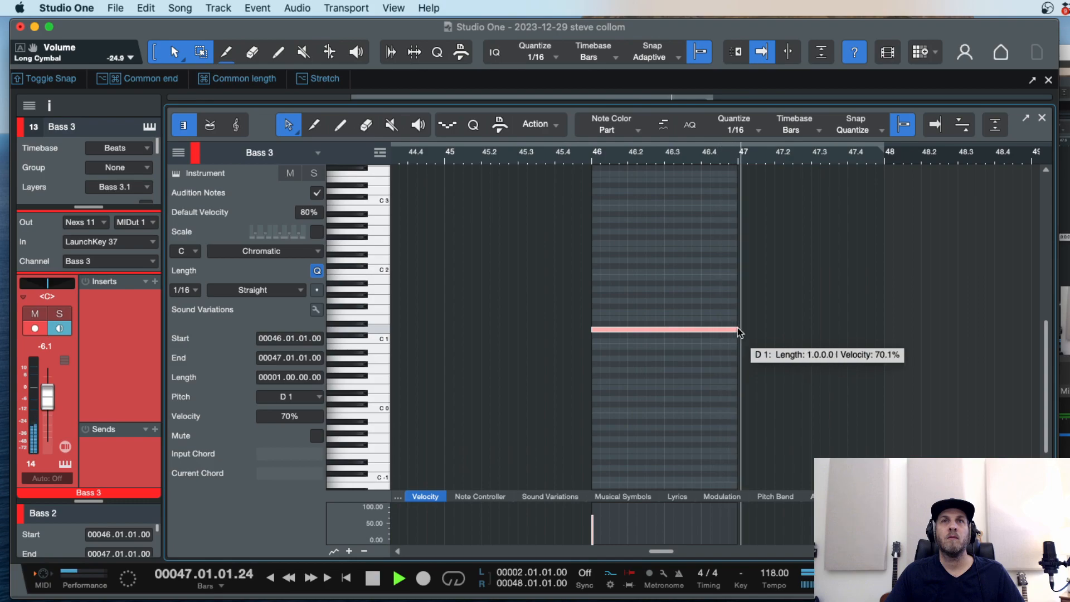
pyautogui.press('space')
pyautogui.press('F2')
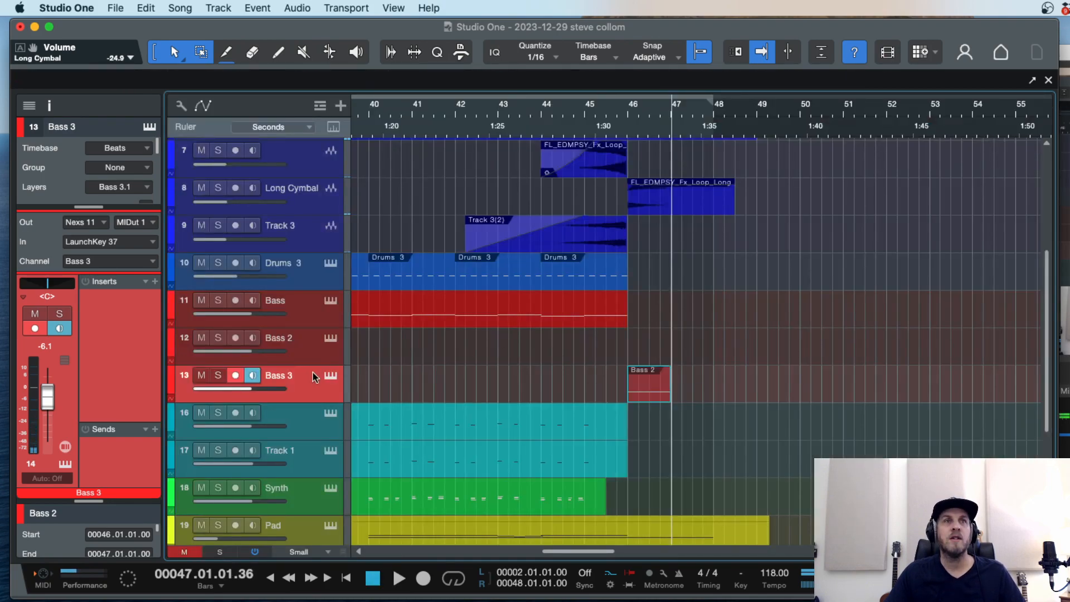
# Show the preset library of Bass 3's Nexus instrument and listen to the bar 46 bass hit.
pyautogui.click(329, 378)
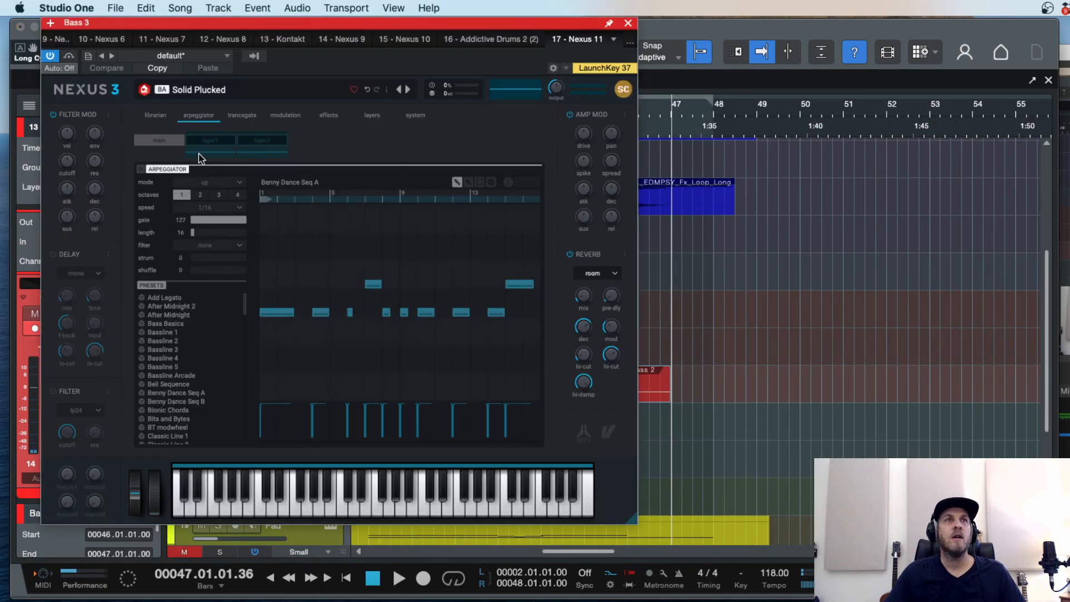
pyautogui.click(155, 116)
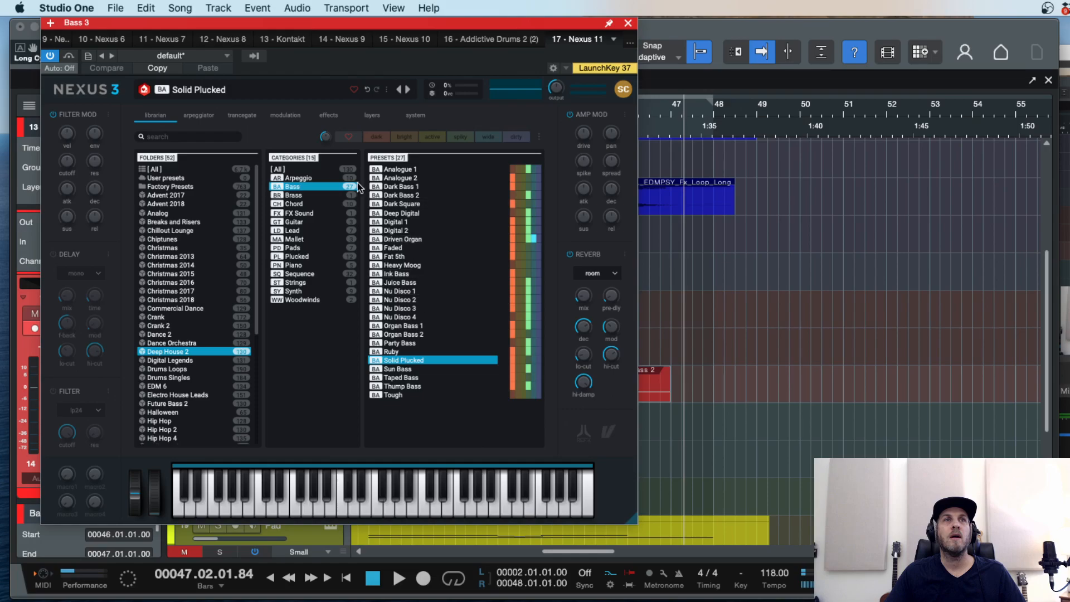
pyautogui.moveTo(582, 59); pyautogui.dragTo(512, 59)
pyautogui.click(621, 127)
pyautogui.press('space')
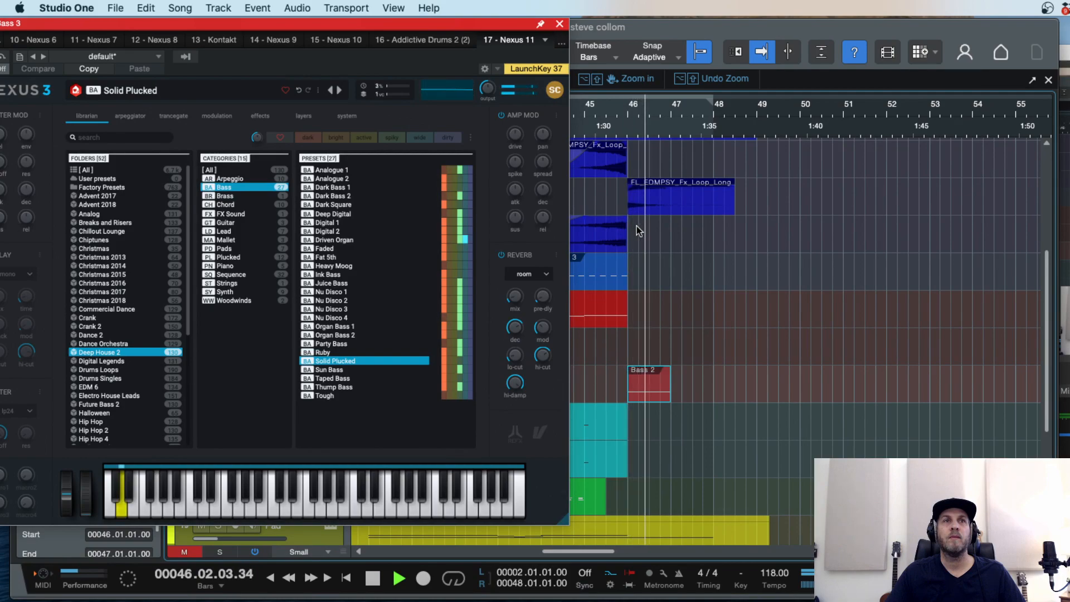
pyautogui.press('space')
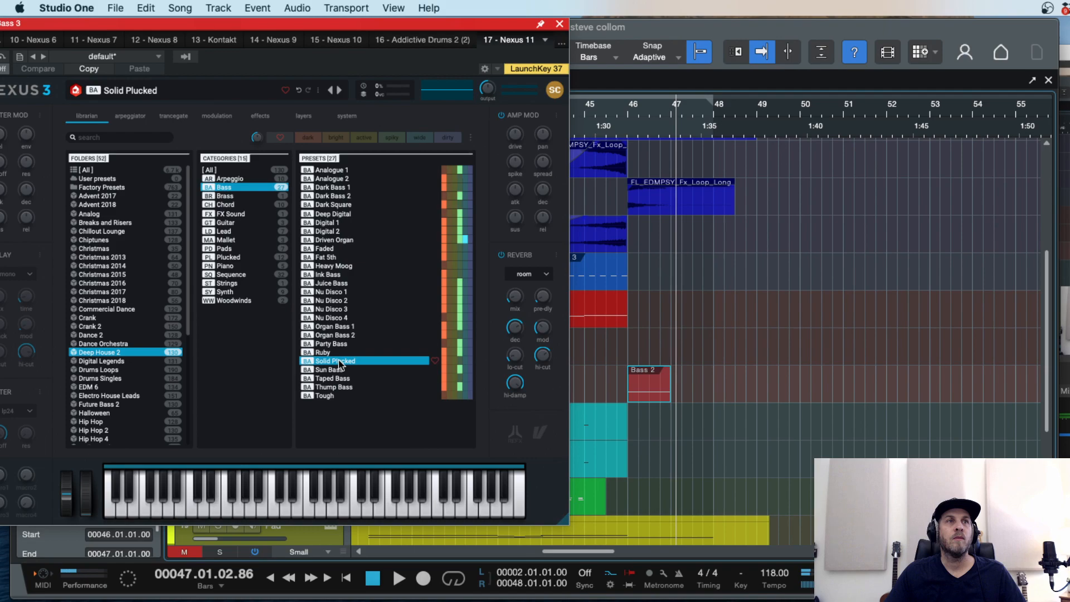
# Inspect the trancegate, modulation, effects and layers settings of Bass 3's Nexus instrument.
pyautogui.moveTo(156, 23); pyautogui.dragTo(263, 23)
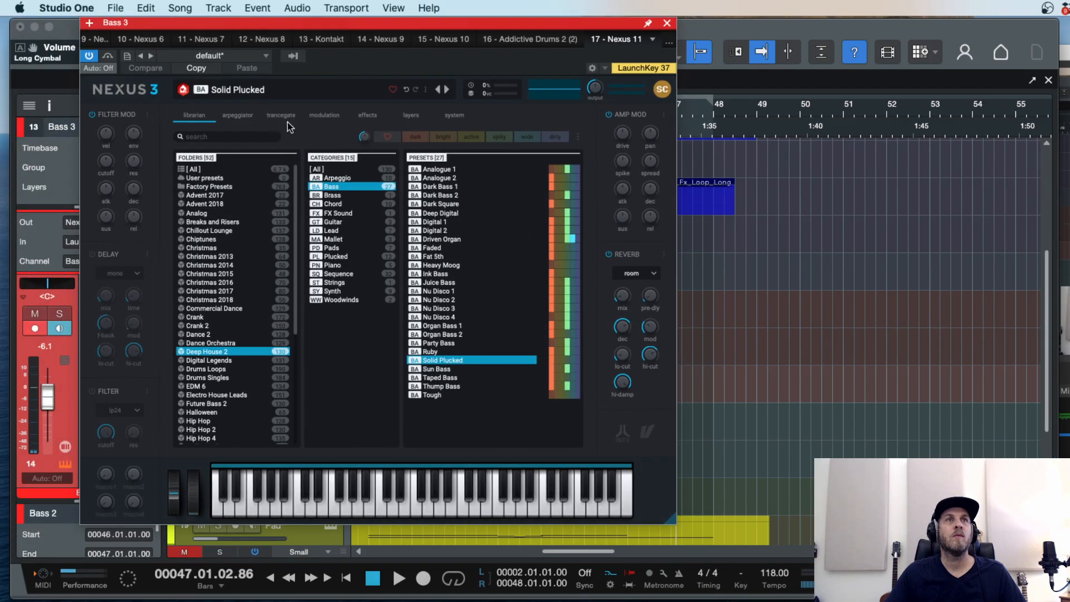
pyautogui.click(281, 116)
pyautogui.click(325, 116)
pyautogui.click(367, 116)
pyautogui.click(411, 116)
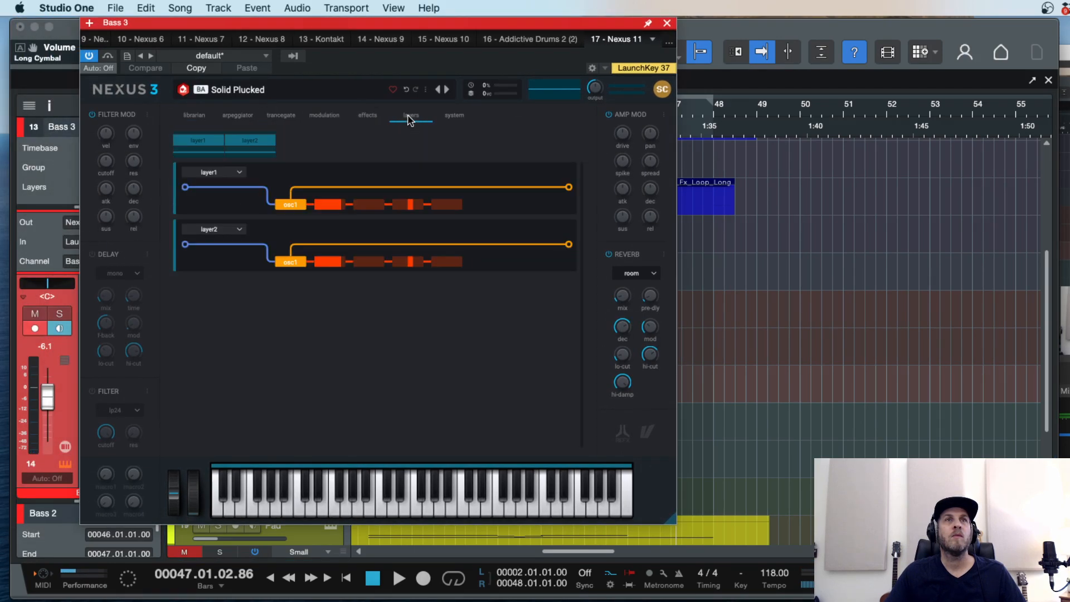
pyautogui.click(367, 116)
# Uncover the timeline around bar 46 and play the bass hit with the Nexus effects in view.
pyautogui.press('space')
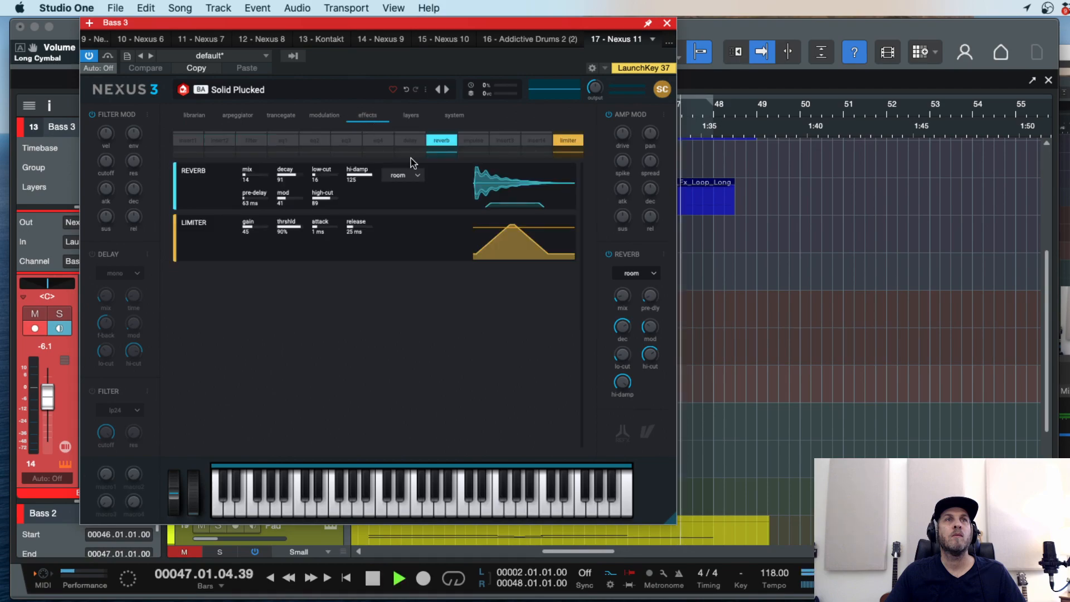
pyautogui.moveTo(630, 25); pyautogui.dragTo(549, 25)
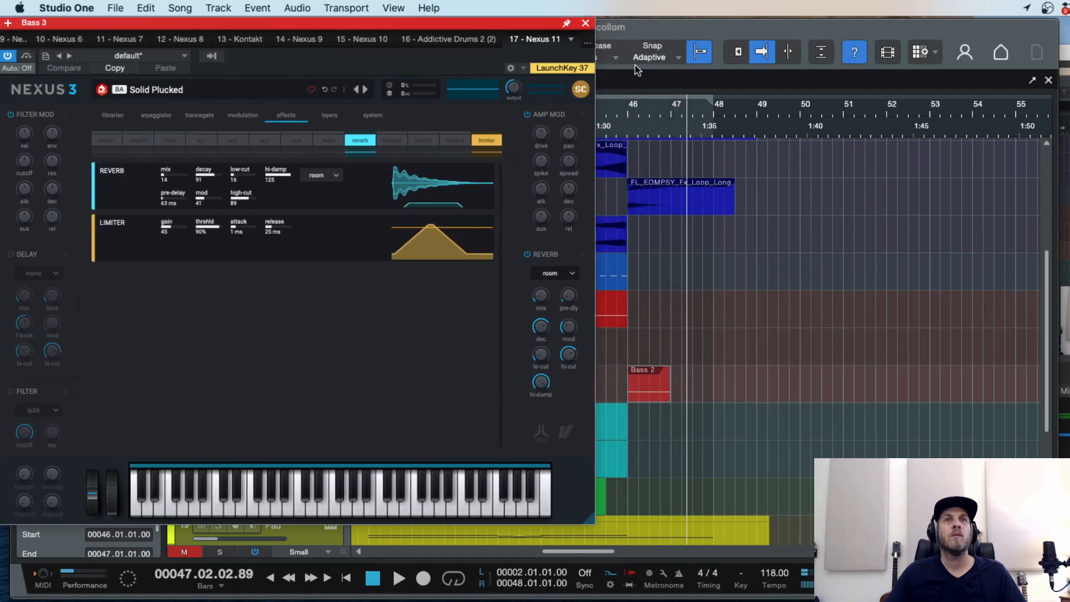
pyautogui.click(612, 83)
pyautogui.click(613, 127)
pyautogui.press('space')
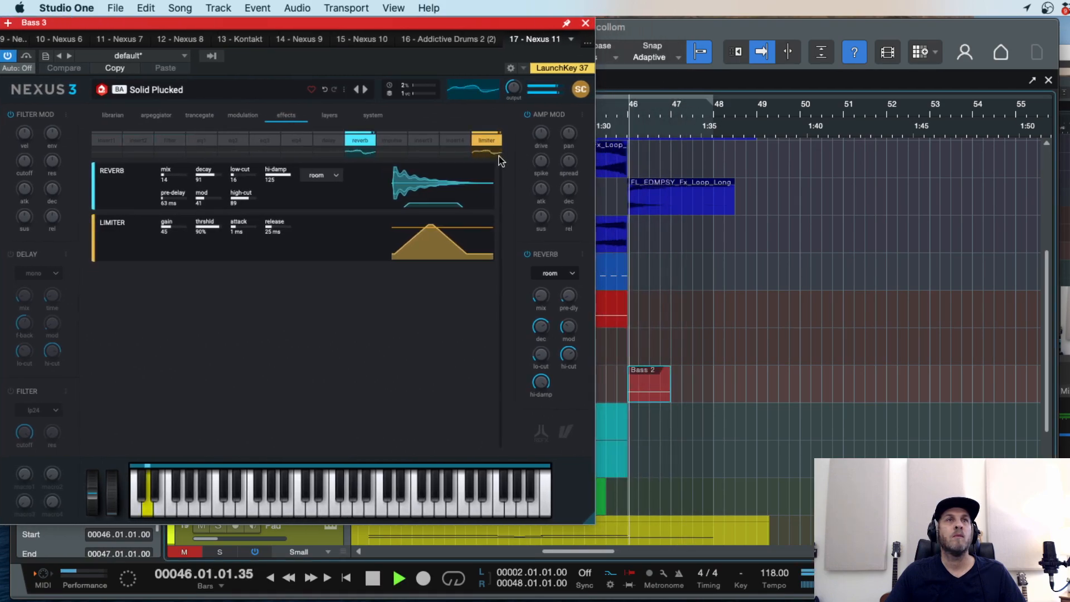
pyautogui.press('space')
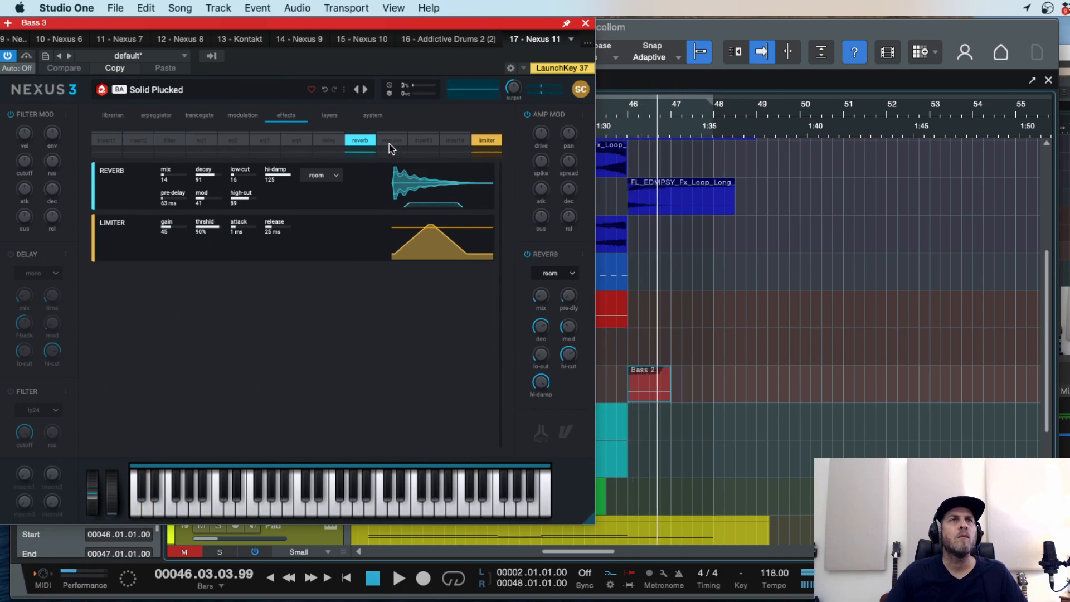
# Check the Nexus trancegate and modulation settings for Bass 3 and play the ending once more.
pyautogui.click(199, 115)
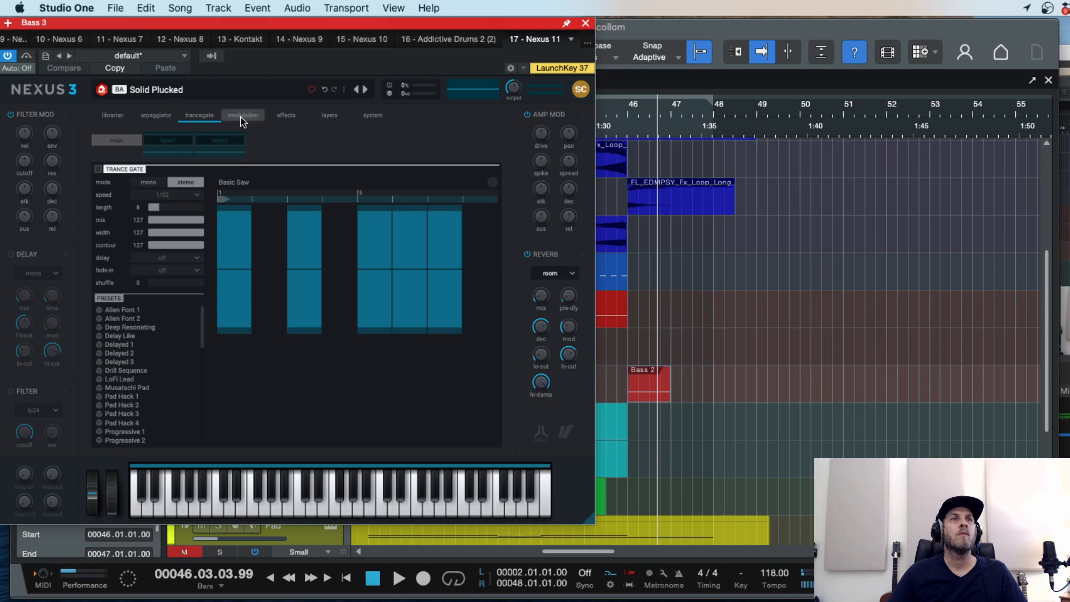
pyautogui.click(241, 115)
pyautogui.click(617, 123)
pyautogui.press('space')
pyautogui.press('space')
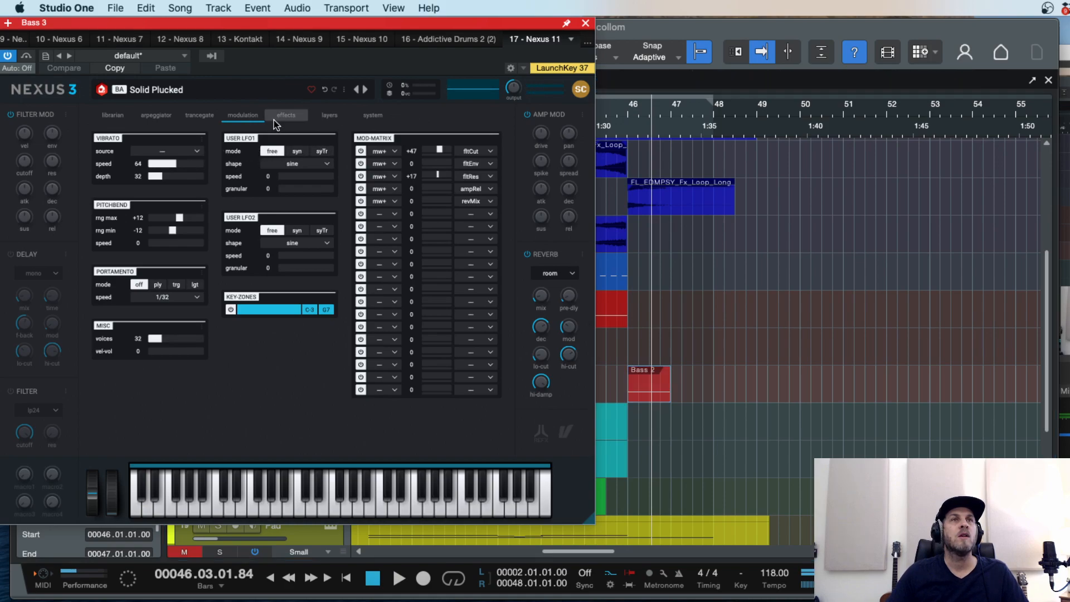
# Try Bass 3's Nexus reverb mix at 88, listen to the ending, and bring the mix down to 16.
pyautogui.click(286, 116)
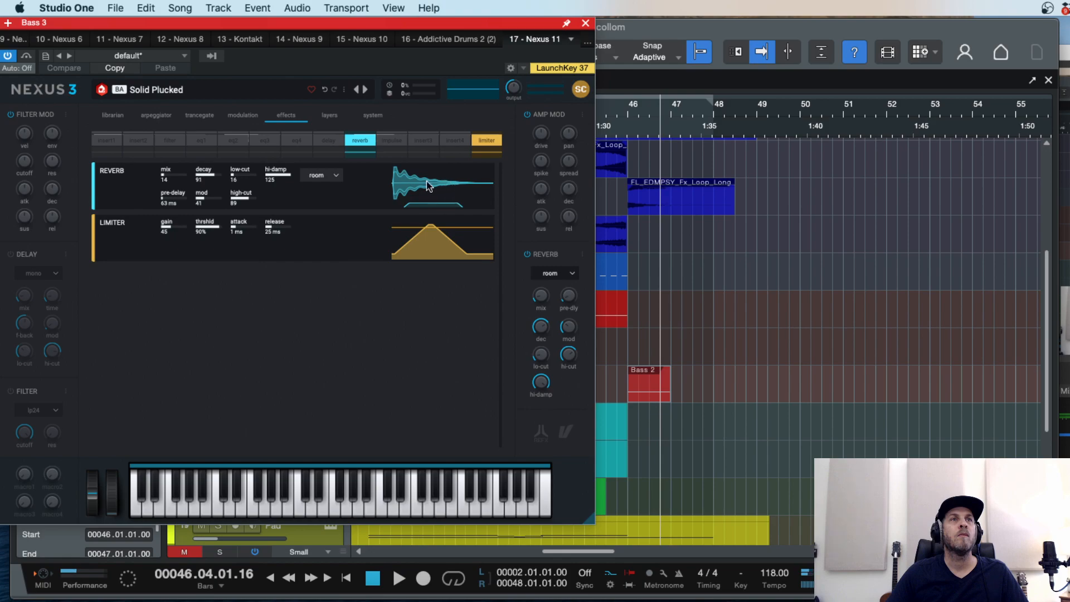
pyautogui.moveTo(165, 178); pyautogui.dragTo(216, 184)
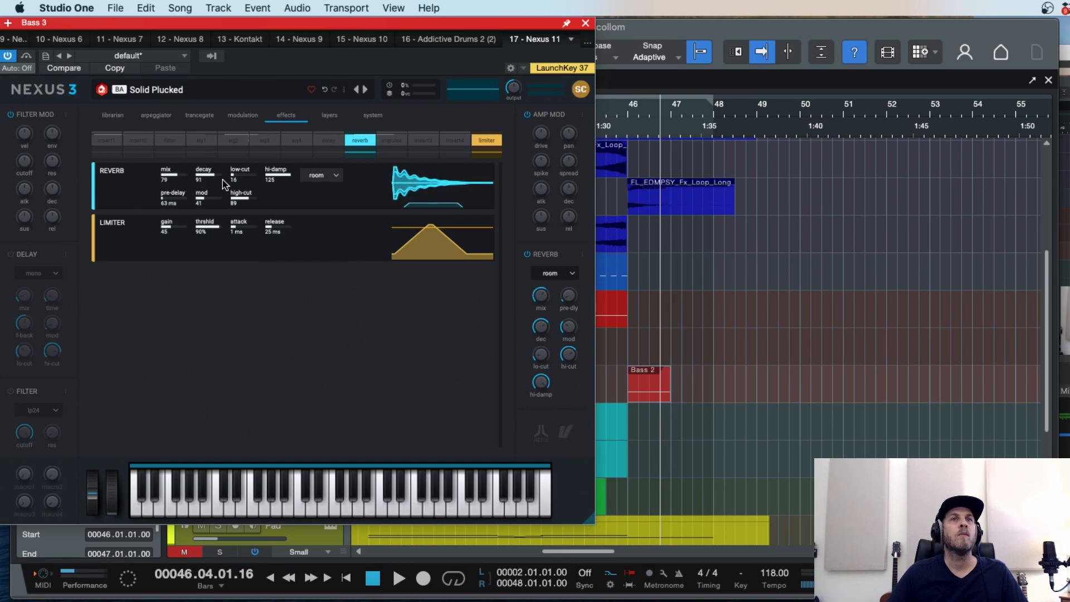
pyautogui.press('space')
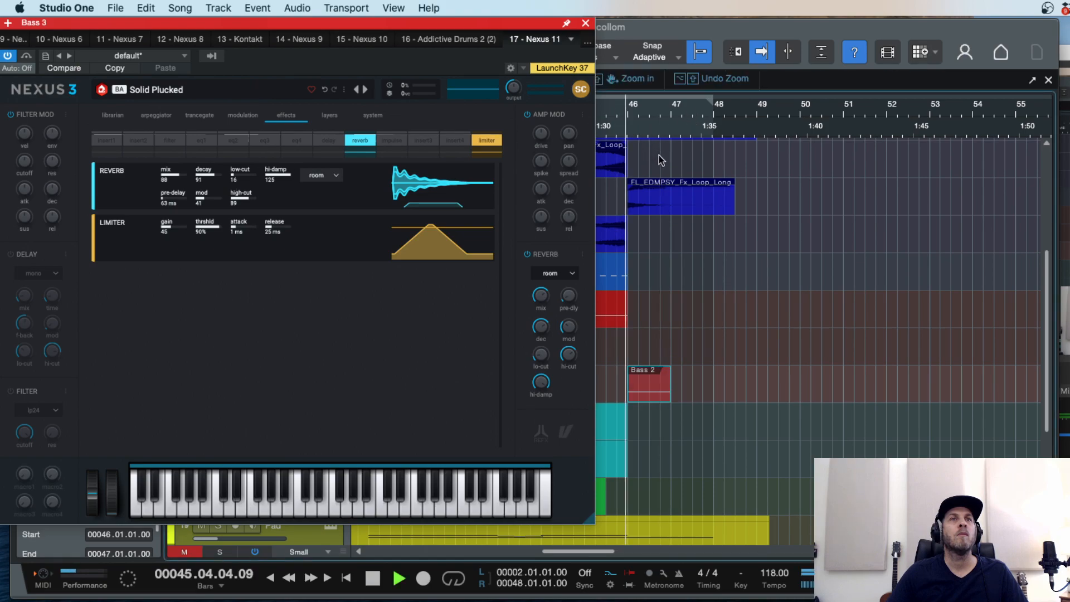
pyautogui.press('space')
pyautogui.moveTo(186, 182); pyautogui.dragTo(122, 189)
pyautogui.press('space')
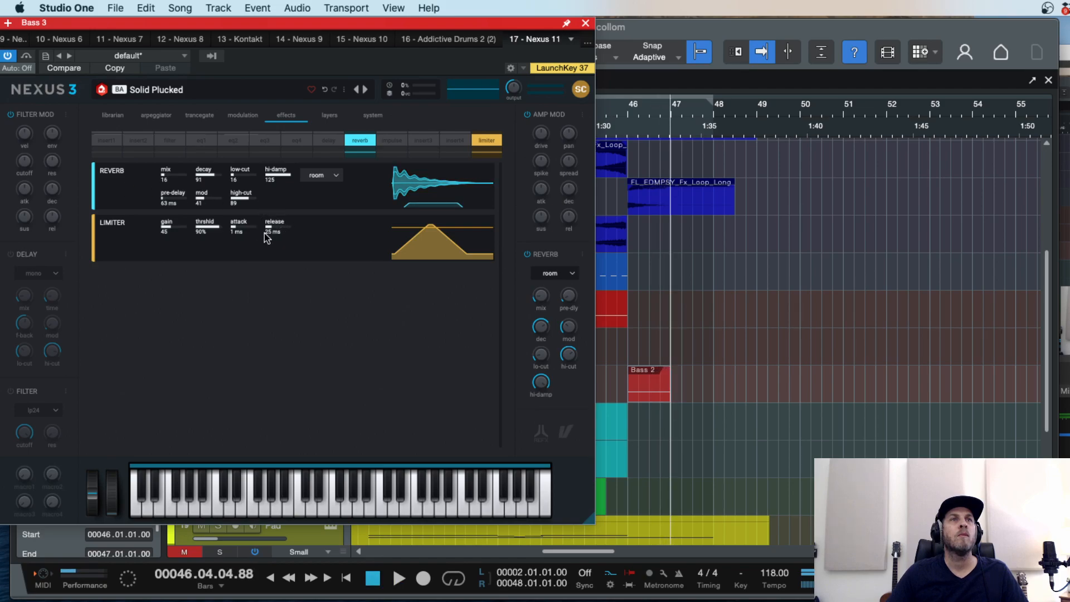
# Set the Nexus limiter release on Bass 3 to 78 ms and play the bar 46 hit.
pyautogui.moveTo(279, 233); pyautogui.dragTo(331, 234)
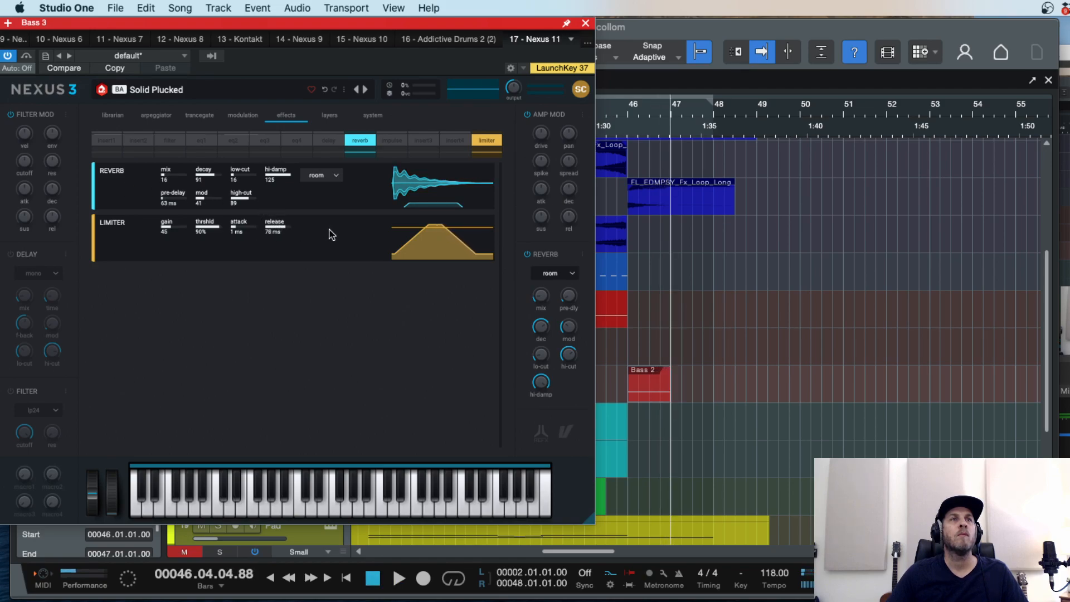
pyautogui.press('space')
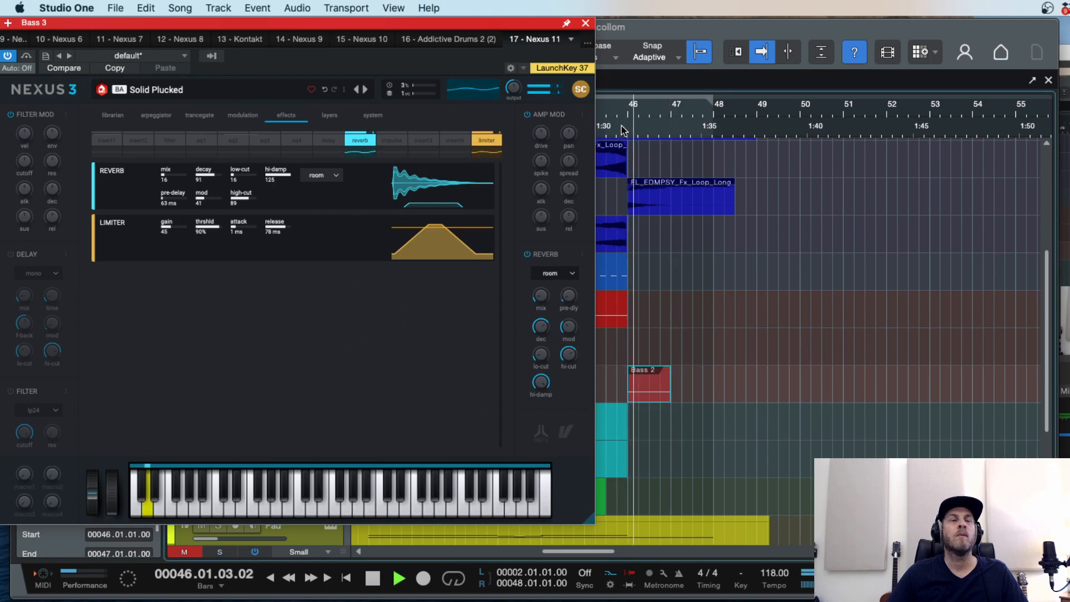
pyautogui.press('space')
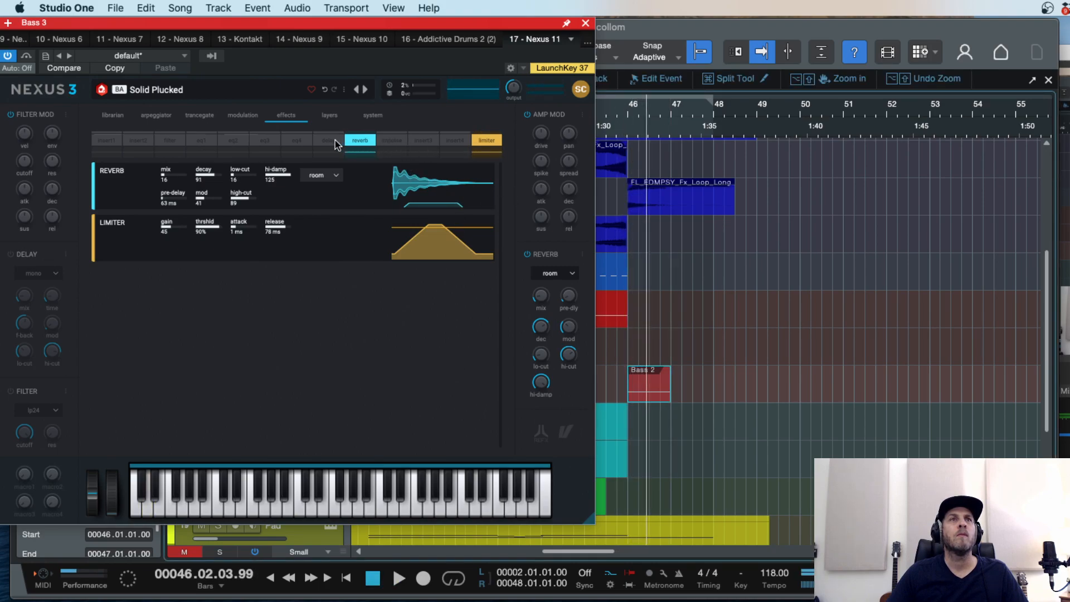
# Try Bass 3's Nexus inserts 1 and 2, filter, EQ 1 to 4 and delay effects by switching them all on.
pyautogui.click(105, 141)
pyautogui.click(139, 141)
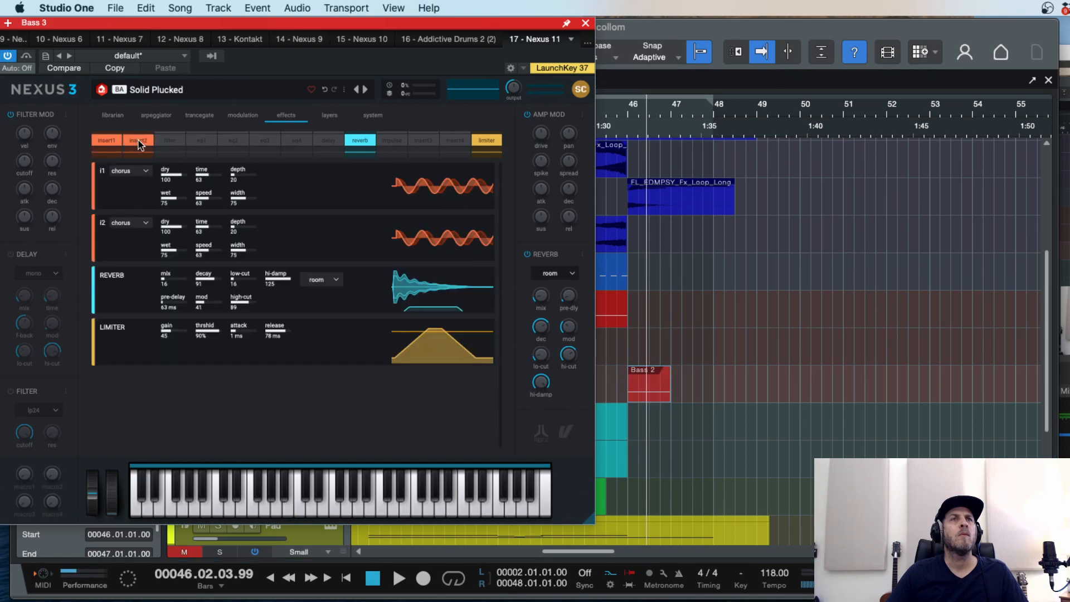
pyautogui.click(170, 142)
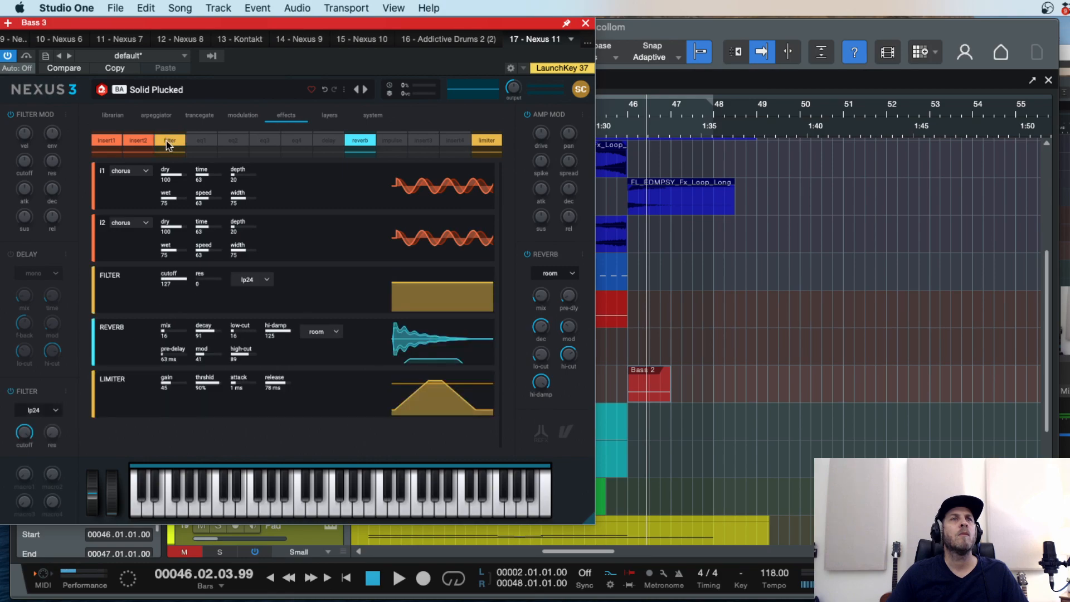
pyautogui.click(202, 140)
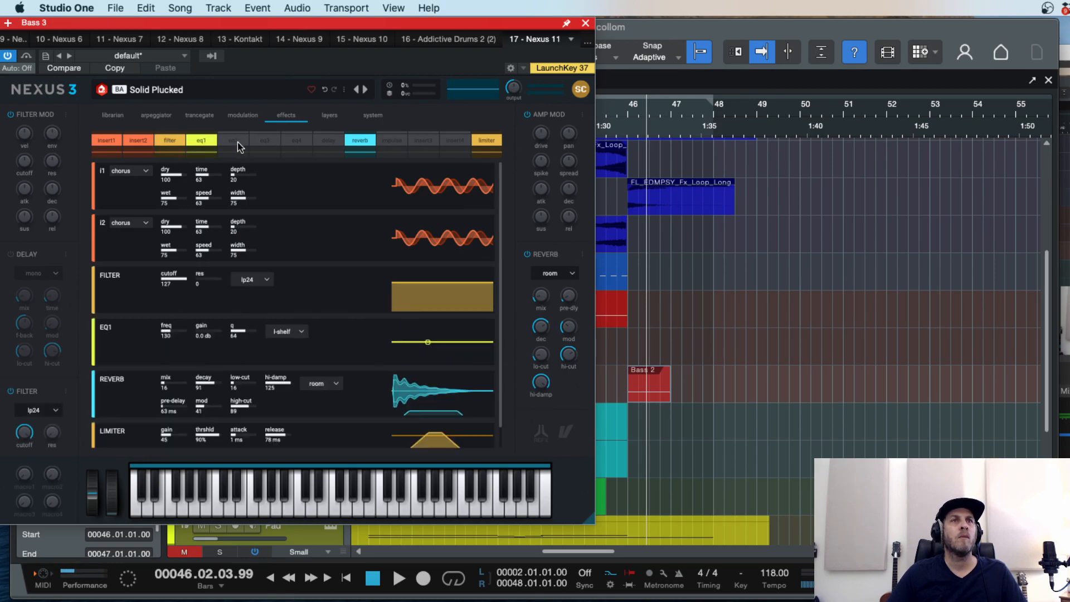
pyautogui.click(245, 142)
pyautogui.click(267, 145)
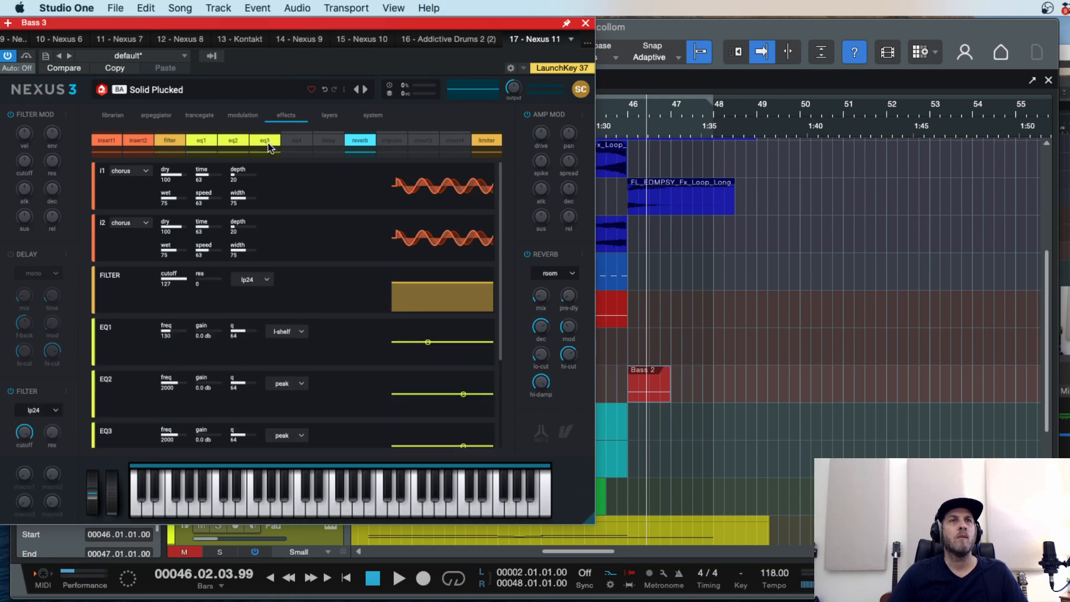
pyautogui.click(297, 142)
pyautogui.click(333, 143)
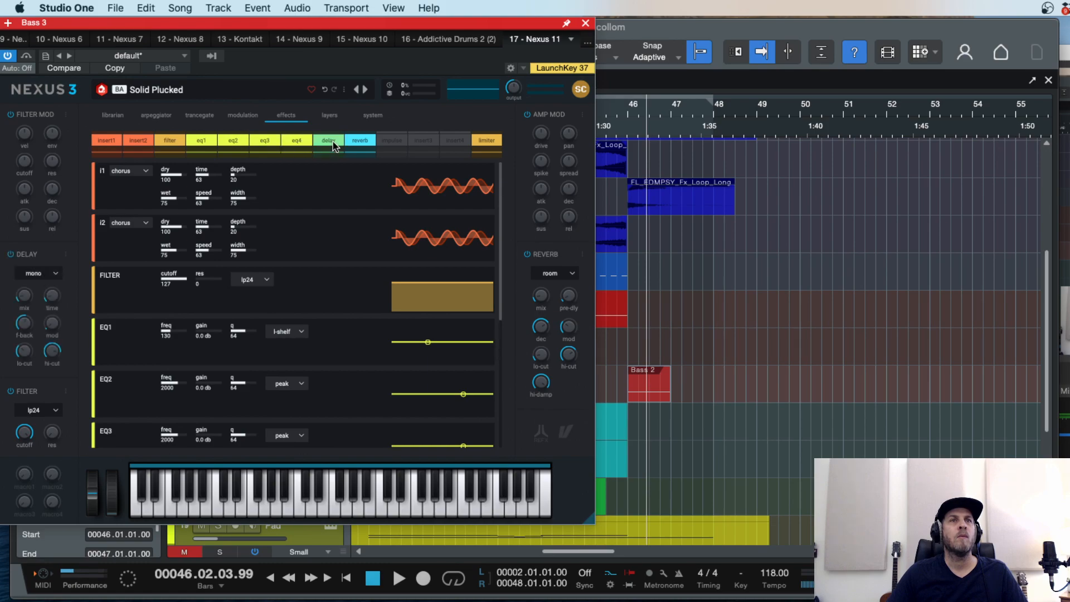
# Replace the reverb with the impulse effect on Bass 3 and switch off the four EQs, the filter and inserts 1 and 2.
pyautogui.click(358, 142)
pyautogui.click(296, 142)
pyautogui.click(266, 143)
pyautogui.click(236, 143)
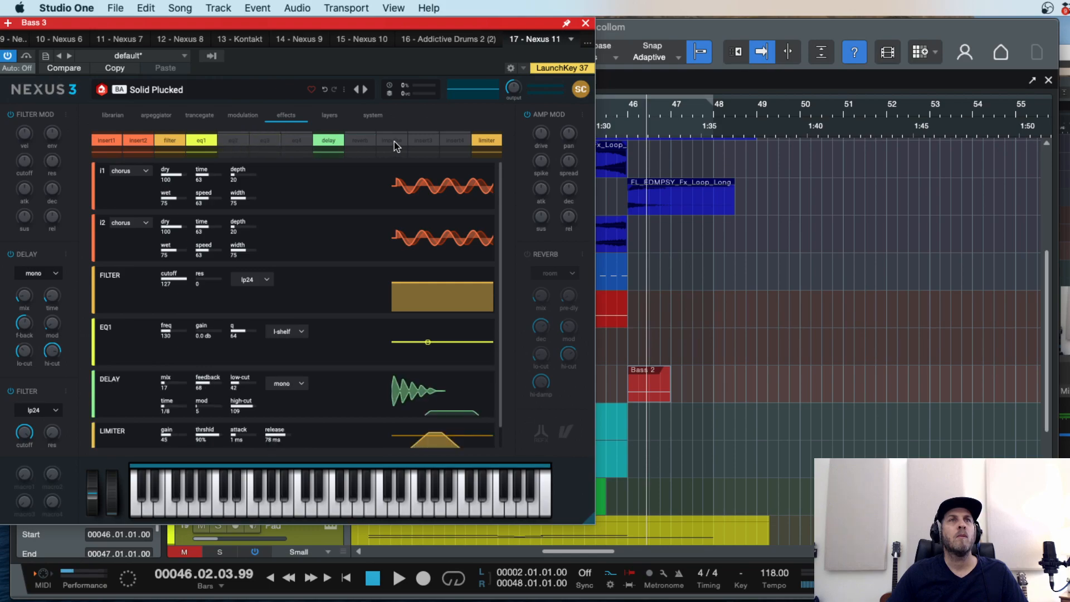
pyautogui.click(392, 142)
pyautogui.click(201, 140)
pyautogui.click(170, 140)
pyautogui.click(139, 140)
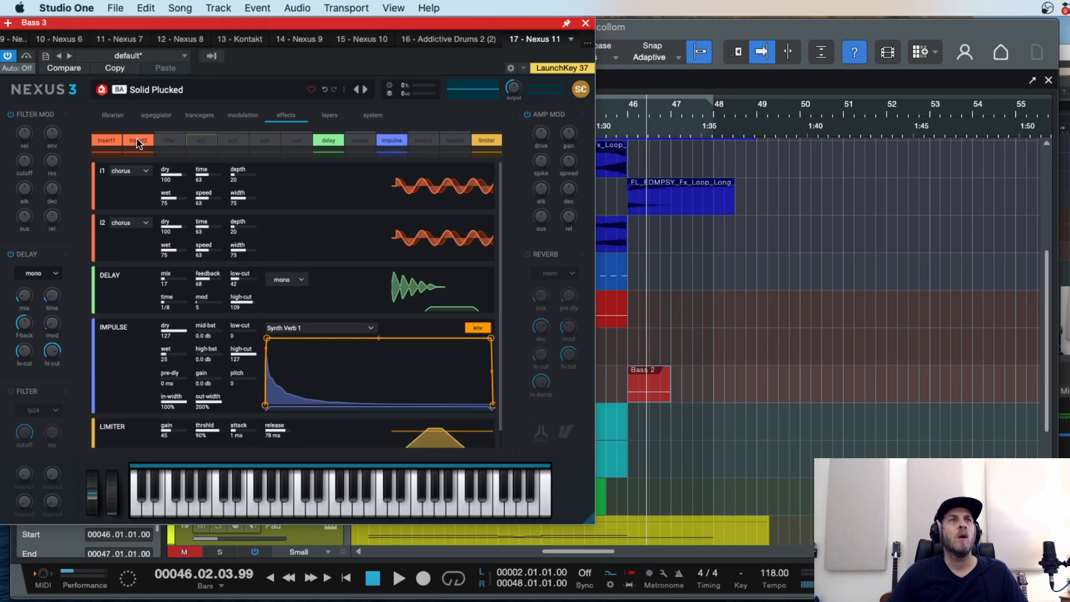
pyautogui.click(106, 140)
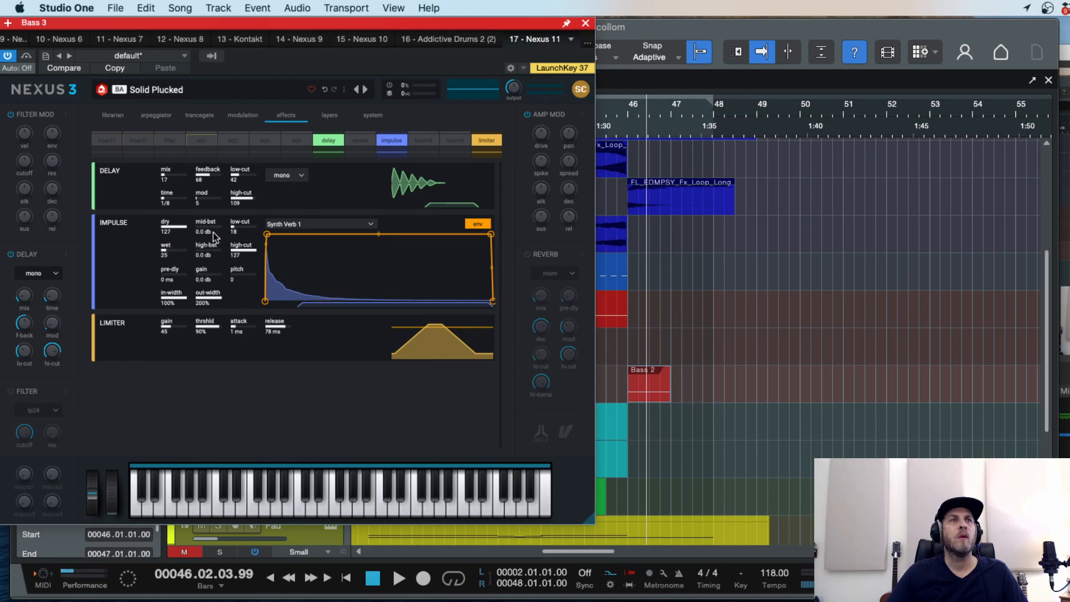
# Switch off the limiter and delay and test insert 3, keeping only the impulse effect active on Bass 3.
pyautogui.click(489, 145)
pyautogui.click(429, 144)
pyautogui.click(466, 144)
pyautogui.click(450, 143)
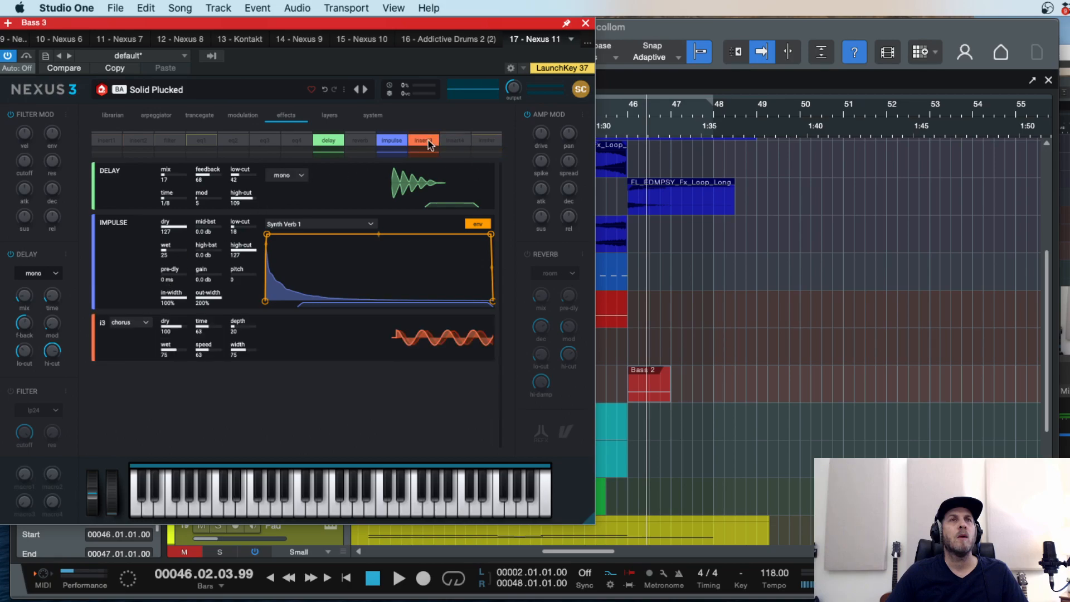
pyautogui.click(429, 143)
pyautogui.click(391, 141)
pyautogui.click(391, 141)
pyautogui.click(333, 143)
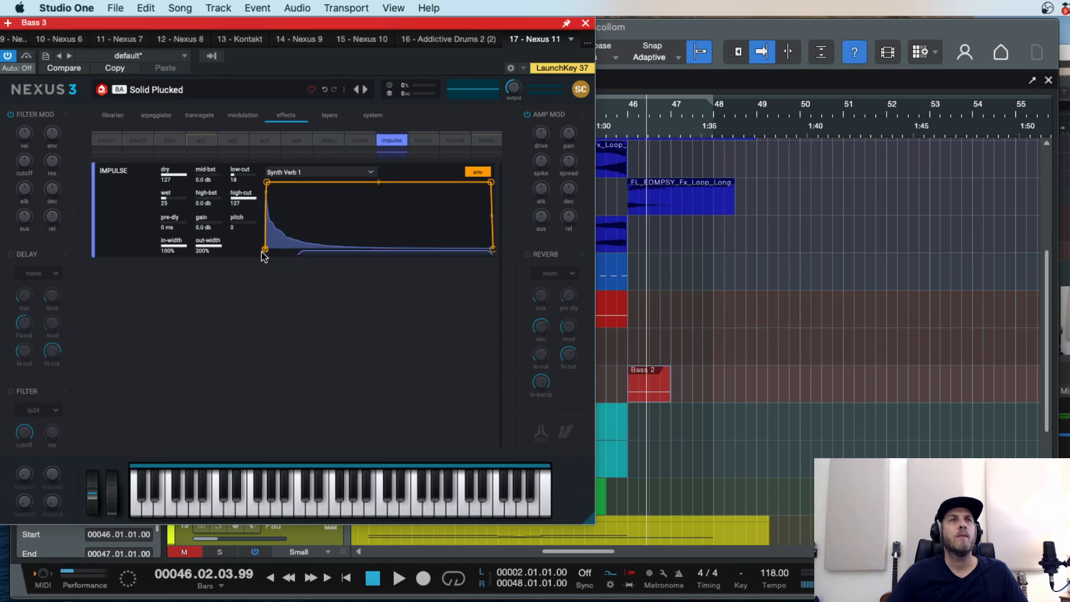
# Move the impulse envelope's upper end point earlier for a sloping release and play the bar 46 hit.
pyautogui.moveTo(490, 184); pyautogui.dragTo(457, 190)
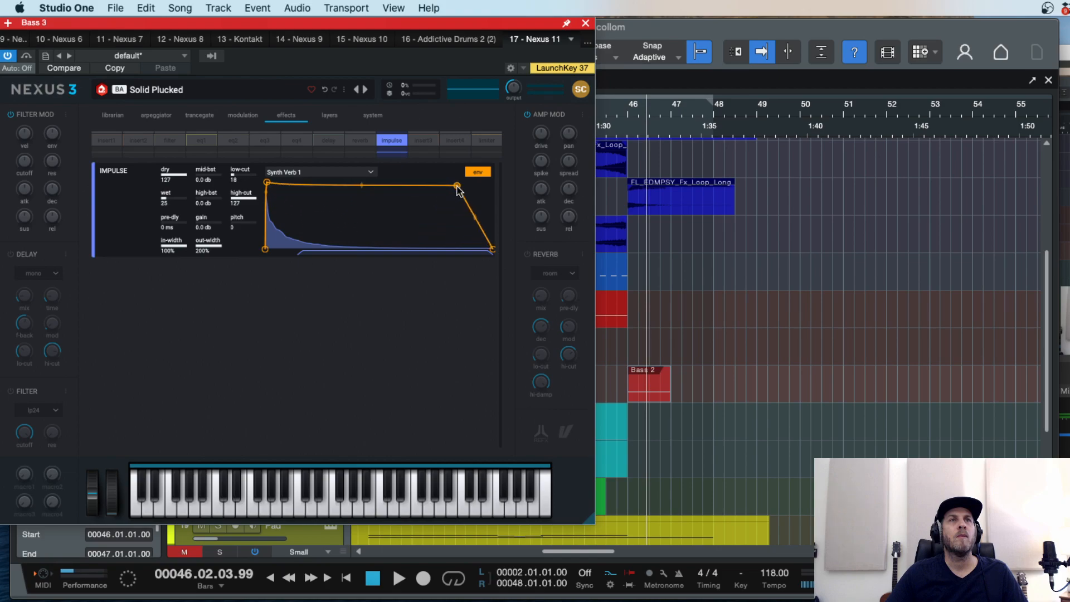
pyautogui.click(478, 172)
pyautogui.click(478, 173)
pyautogui.press('space')
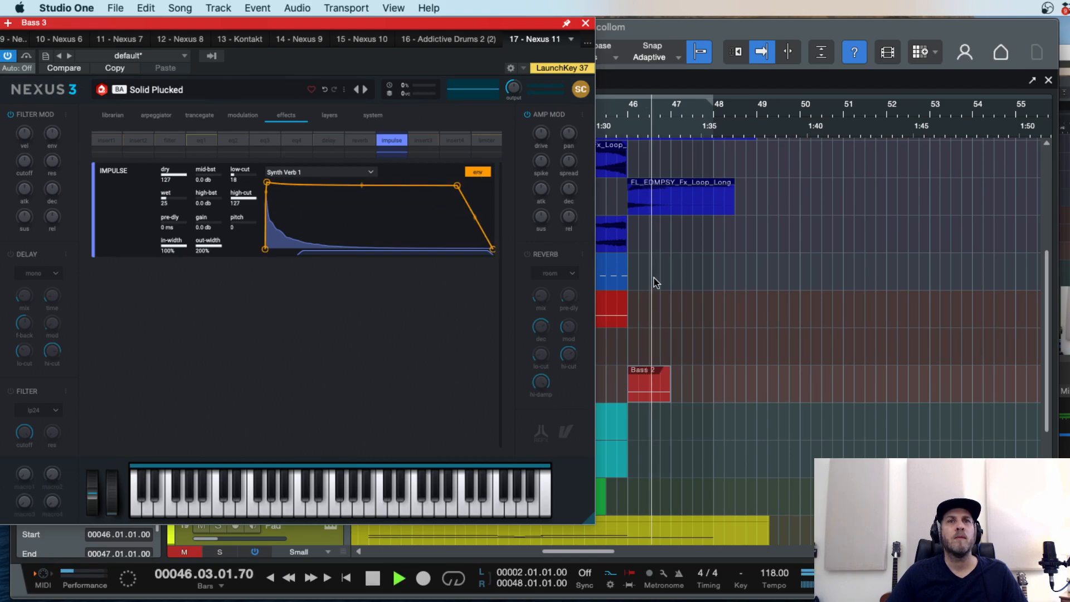
pyautogui.click(626, 129)
pyautogui.press('space')
pyautogui.press('space')
pyautogui.click(616, 130)
pyautogui.press('space')
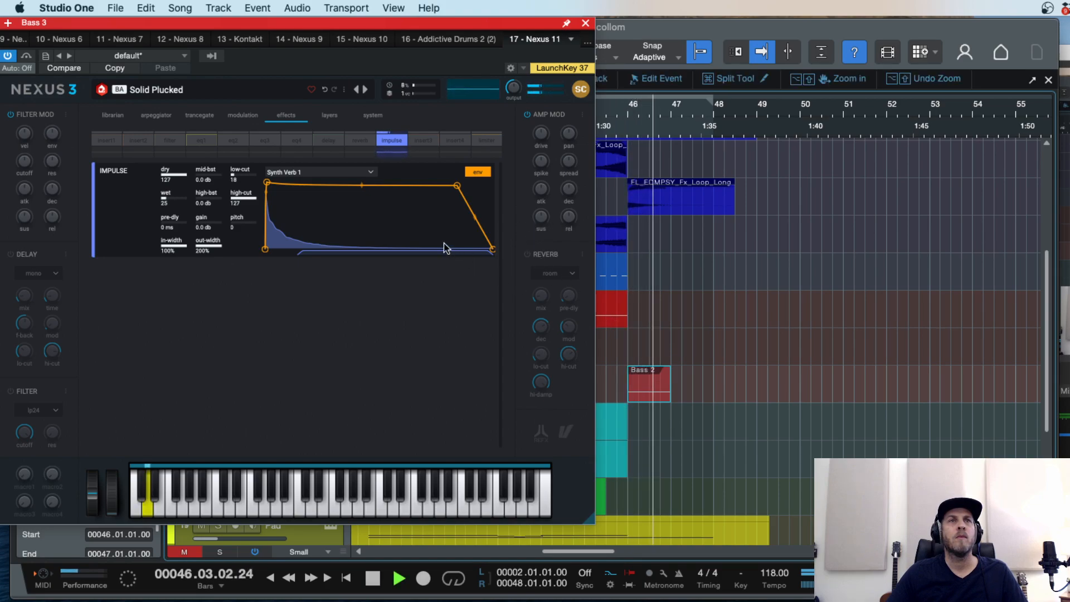
# Try a slower attack on the impulse envelope by moving its first peak point later, and play the hit.
pyautogui.moveTo(267, 183); pyautogui.dragTo(342, 198)
pyautogui.press('space')
pyautogui.press('space')
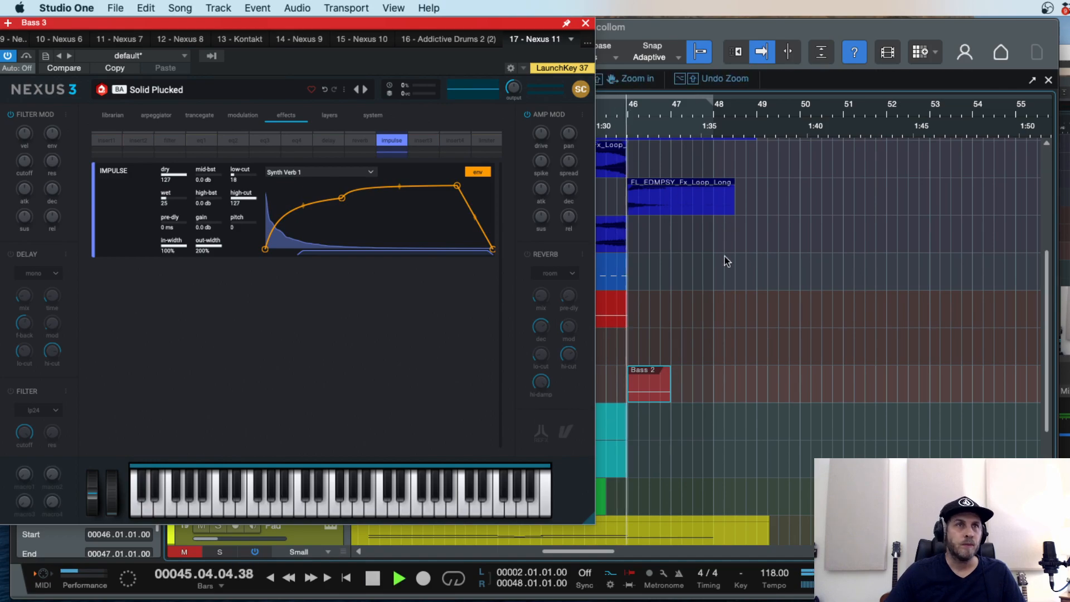
pyautogui.press('space')
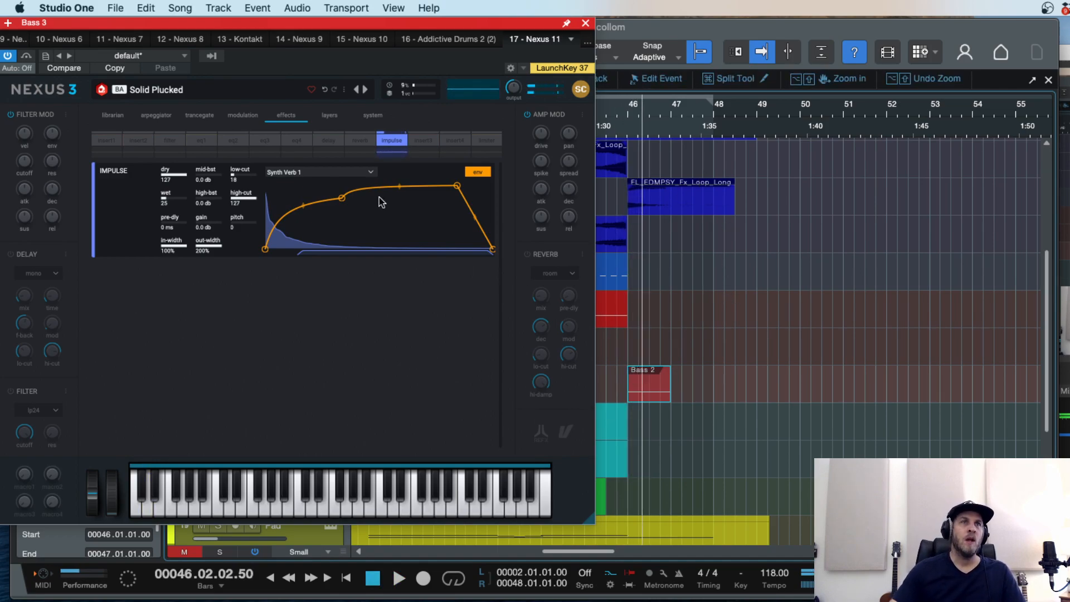
# Set Bass 3's impulse response to Chorus 4 and play the bar 46 hit.
pyautogui.click(321, 172)
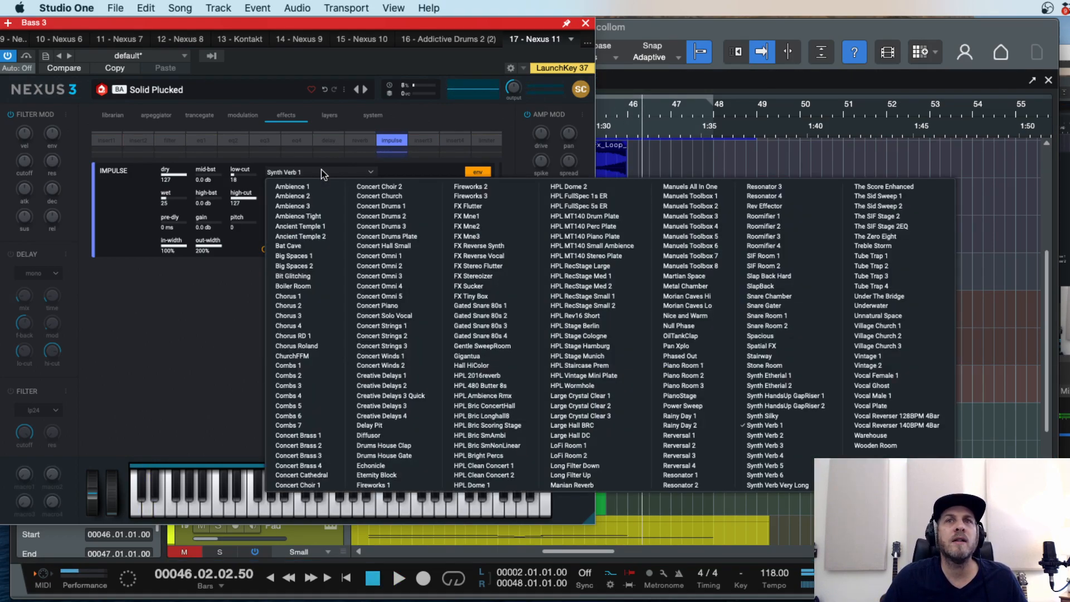
pyautogui.click(257, 322)
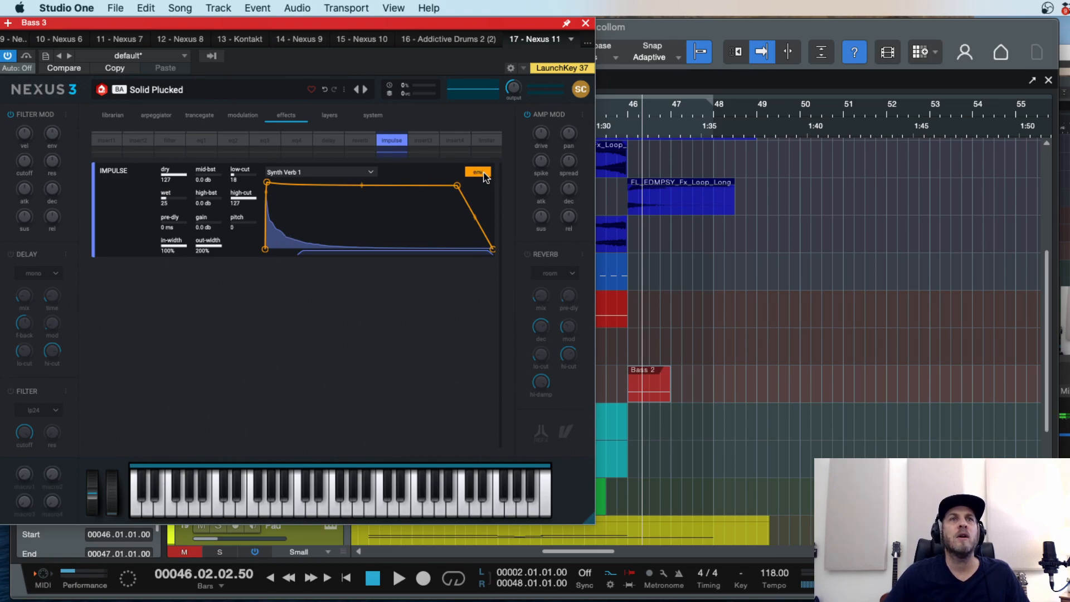
pyautogui.click(282, 174)
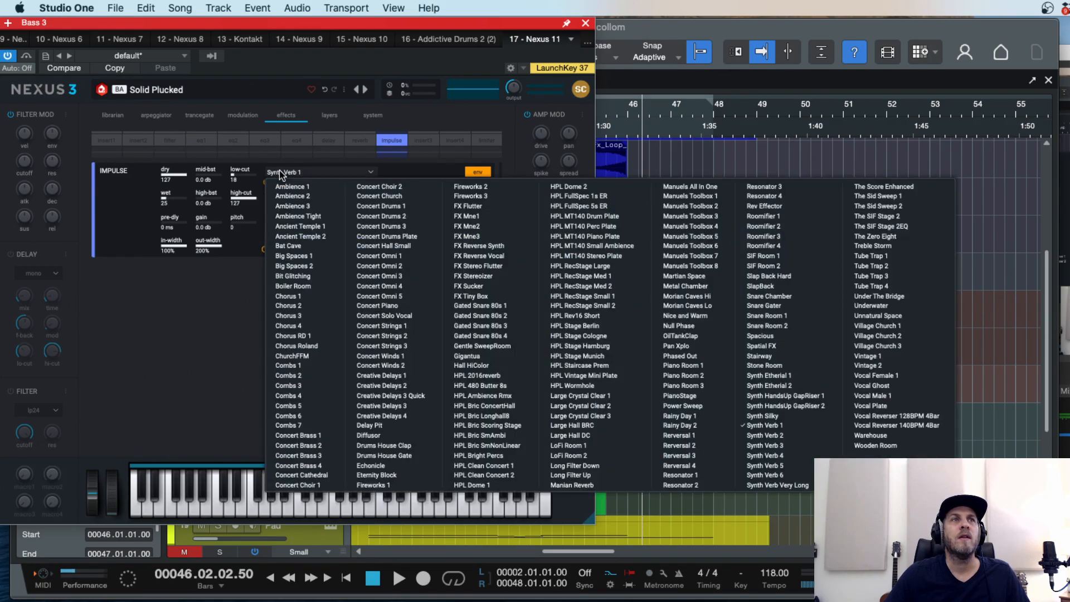
pyautogui.click(202, 364)
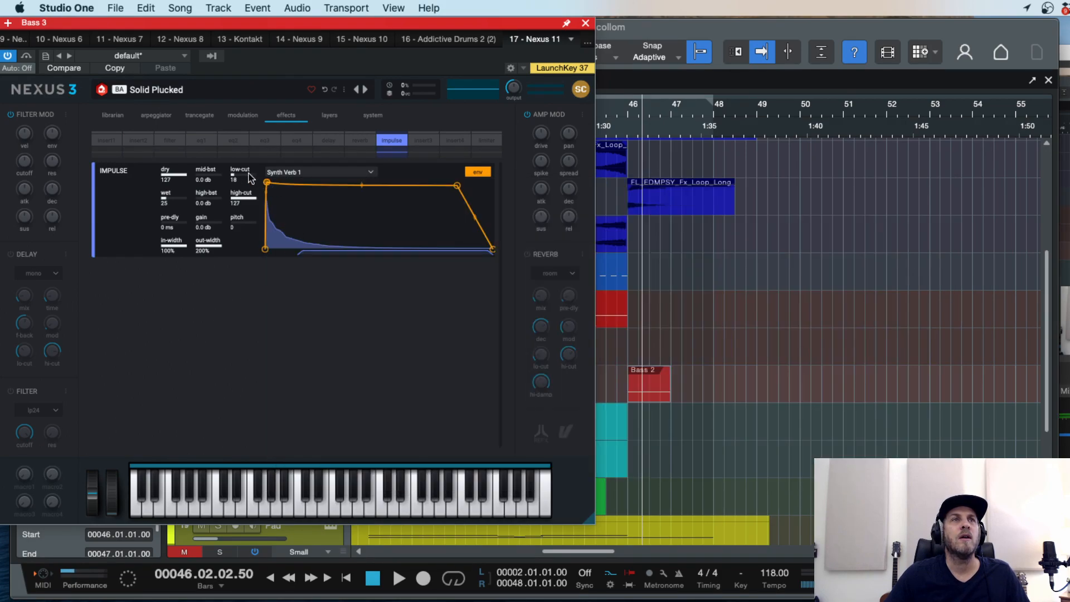
pyautogui.click(301, 175)
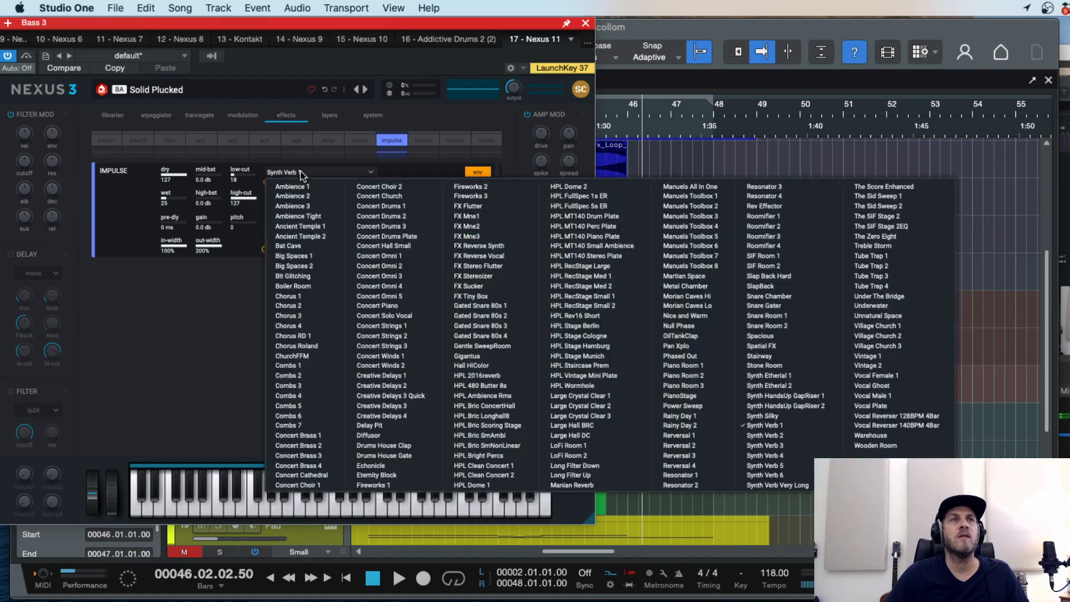
pyautogui.click(298, 328)
pyautogui.press('space')
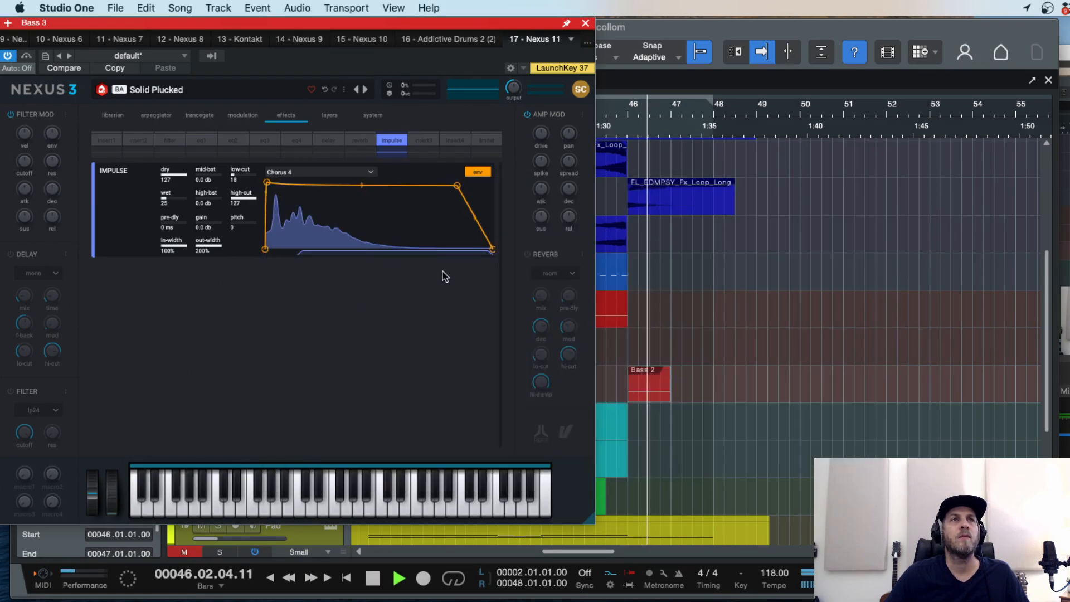
pyautogui.click(623, 132)
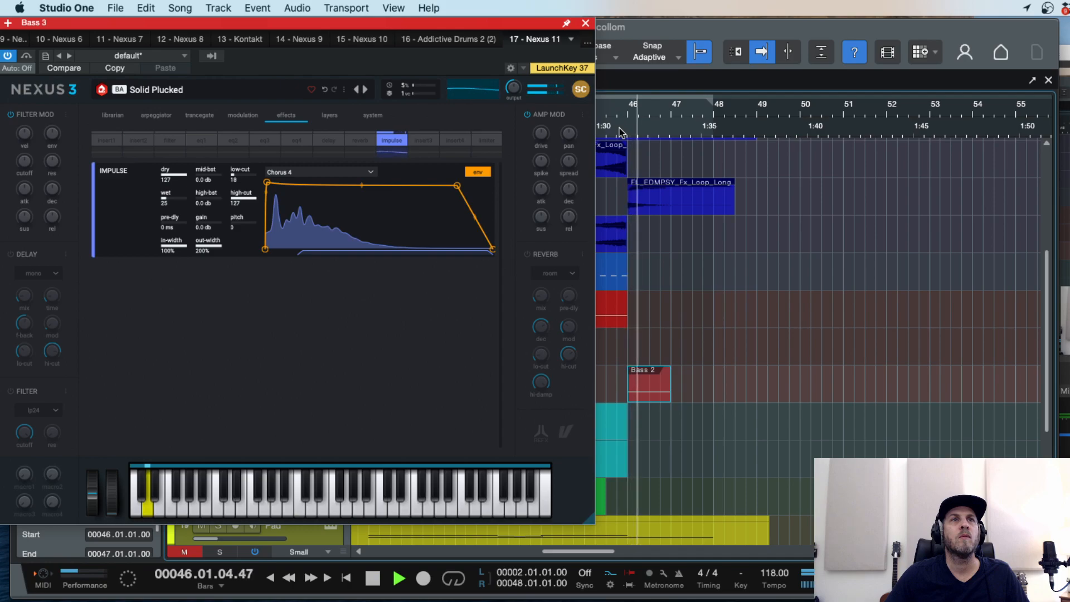
pyautogui.press('space')
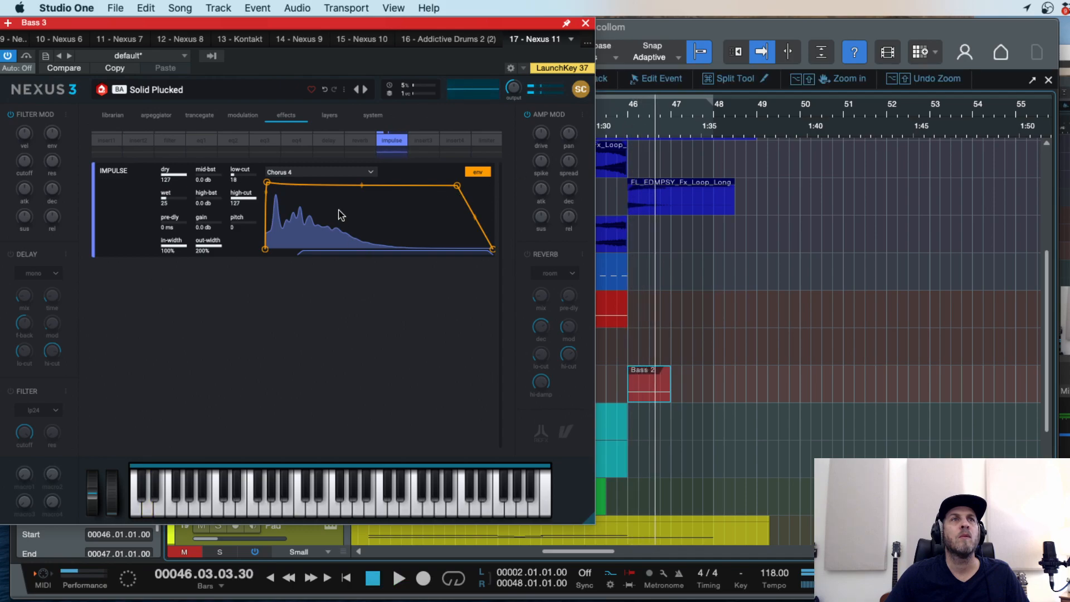
# Switch on the insert 1 chorus for Bass 3 and check the Nexus layers, system, trancegate and arpeggiator settings.
pyautogui.click(107, 140)
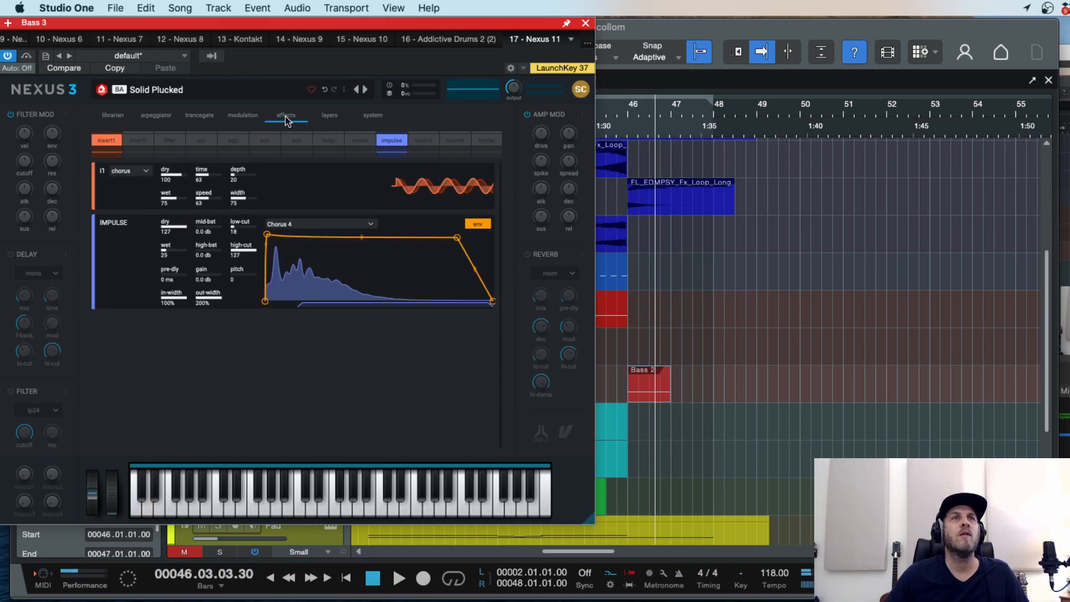
pyautogui.click(330, 116)
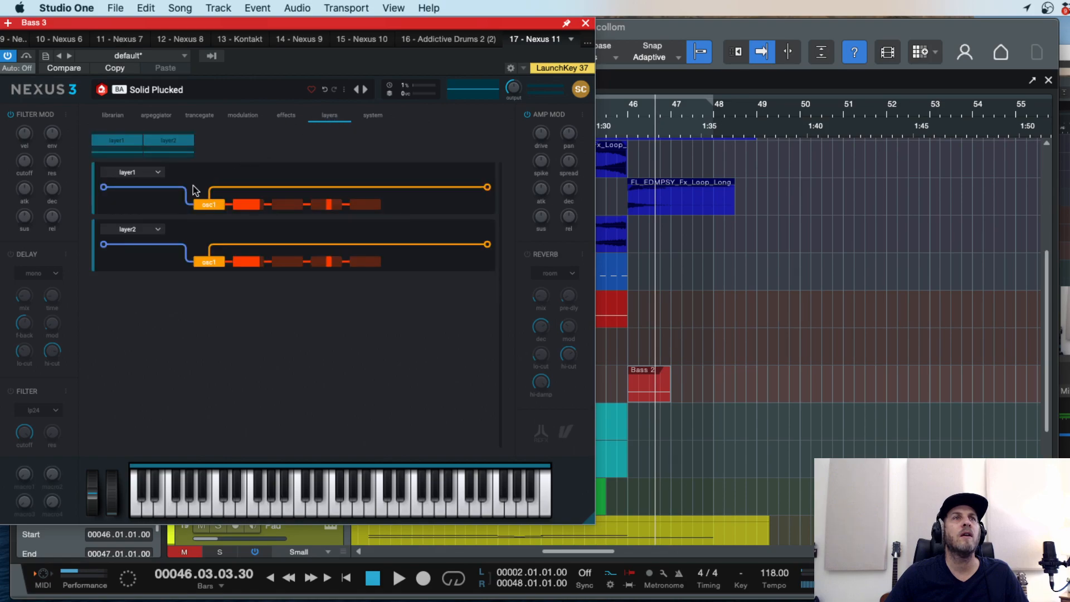
pyautogui.click(374, 117)
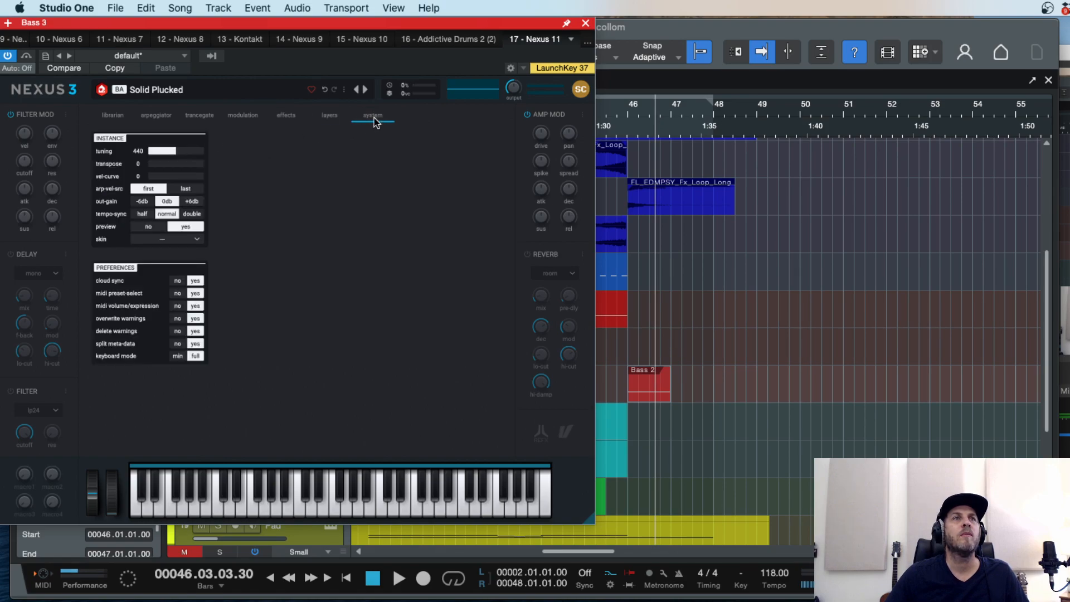
pyautogui.click(195, 116)
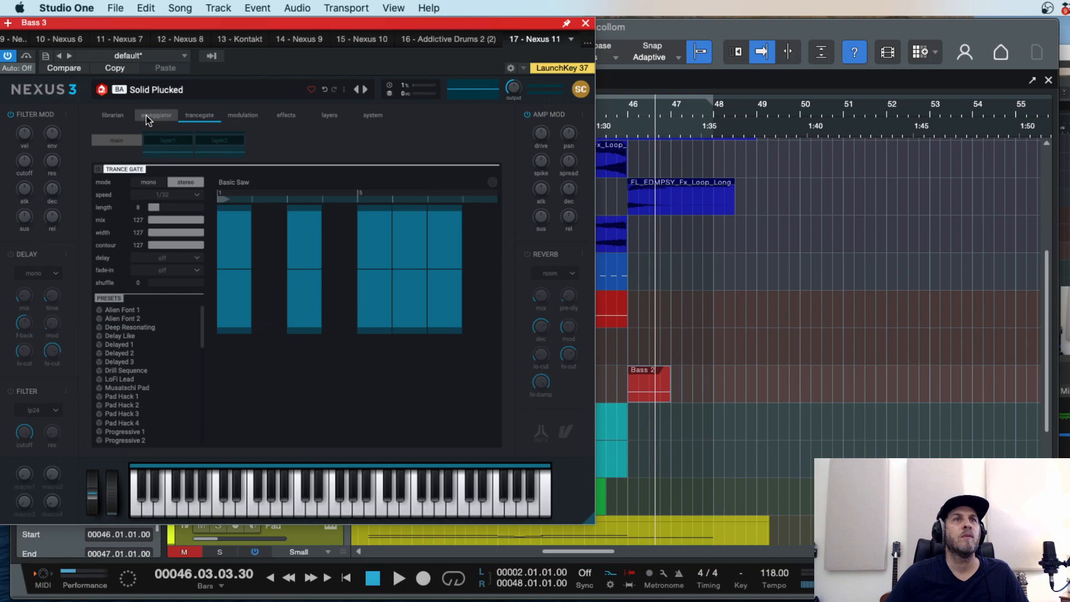
pyautogui.click(148, 117)
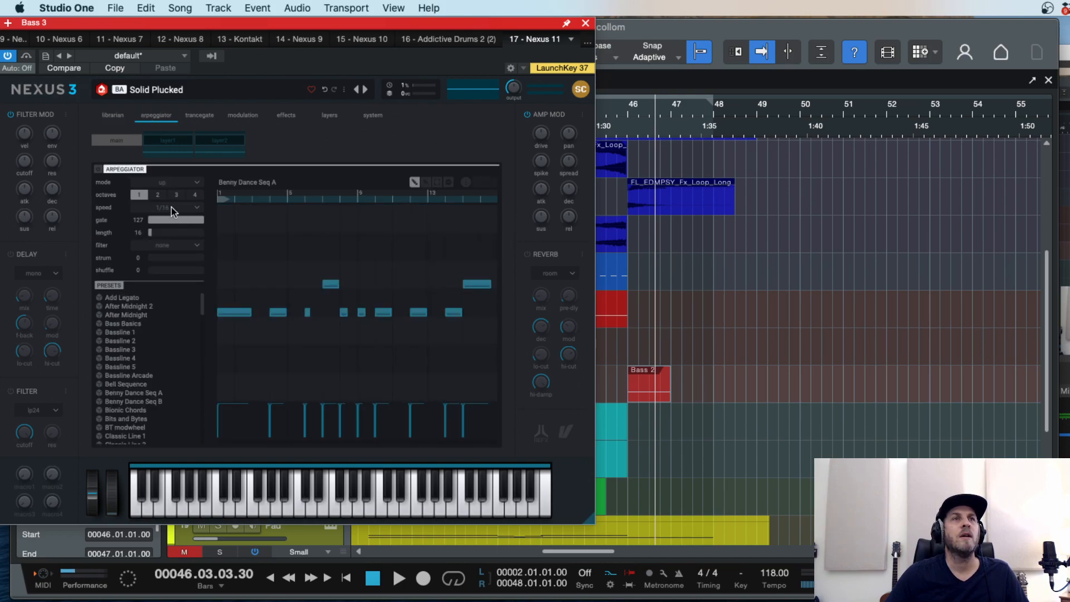
# Try the arpeggiator with a longer first note and lower last note in Benny Dance Seq A, play the hit, and switch it off.
pyautogui.click(98, 169)
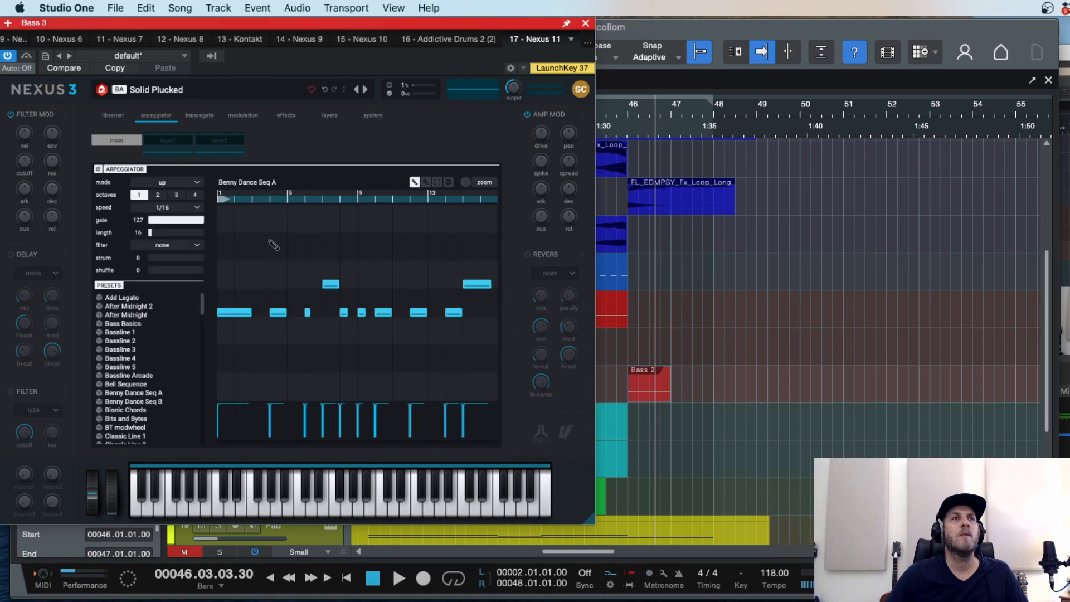
pyautogui.moveTo(477, 284); pyautogui.dragTo(477, 318)
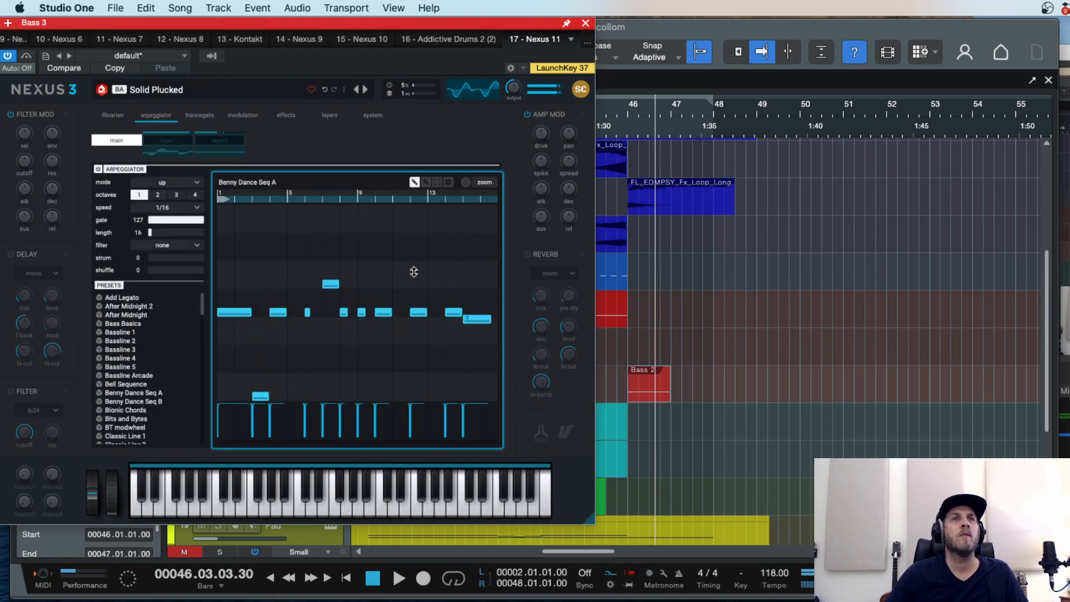
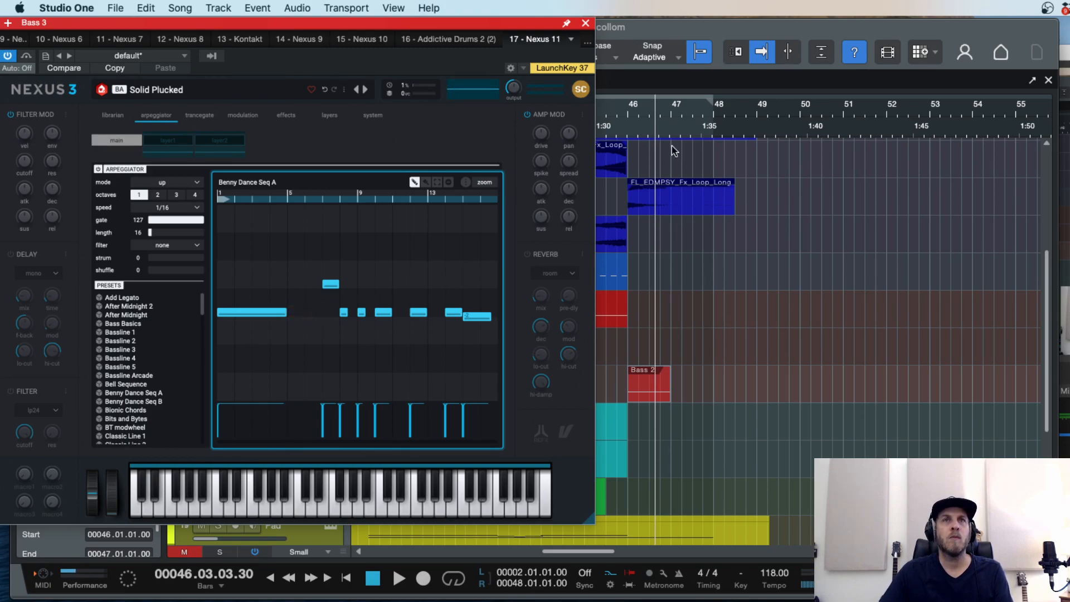
pyautogui.click(615, 130)
pyautogui.press('space')
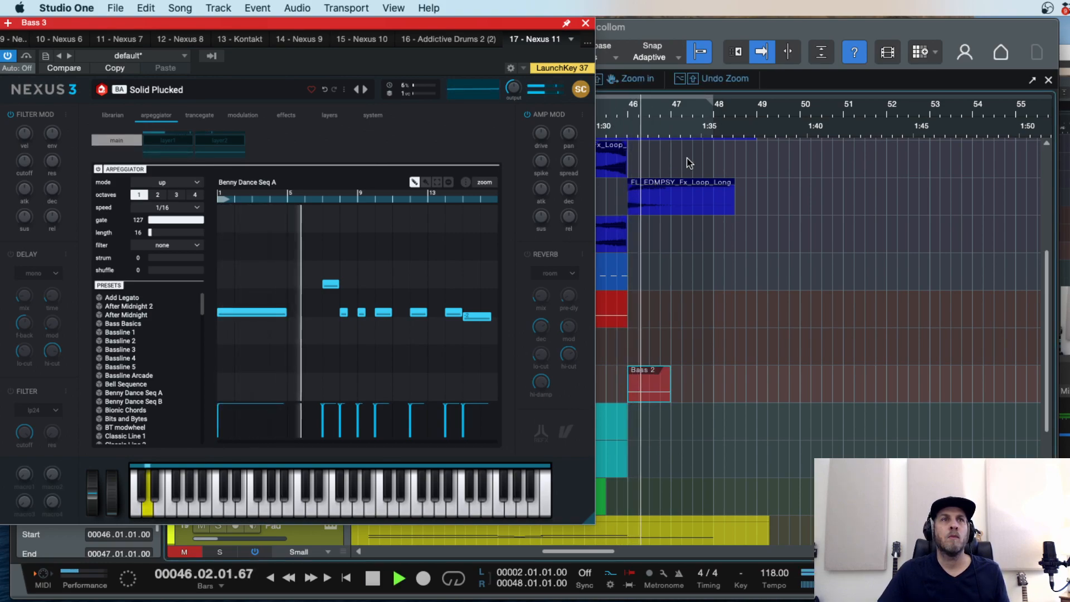
pyautogui.press('space')
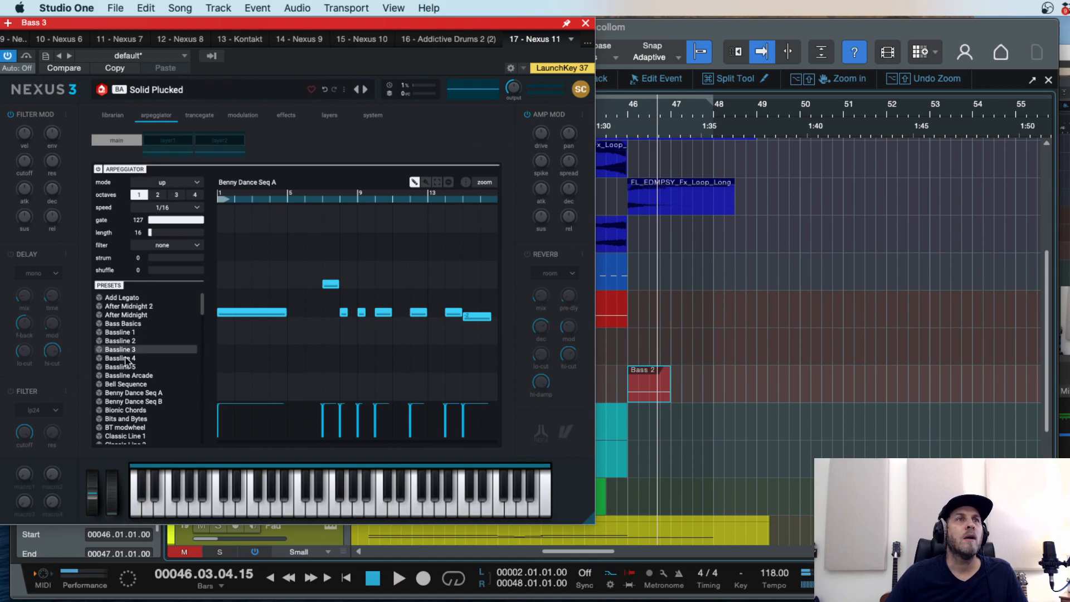
pyautogui.click(98, 169)
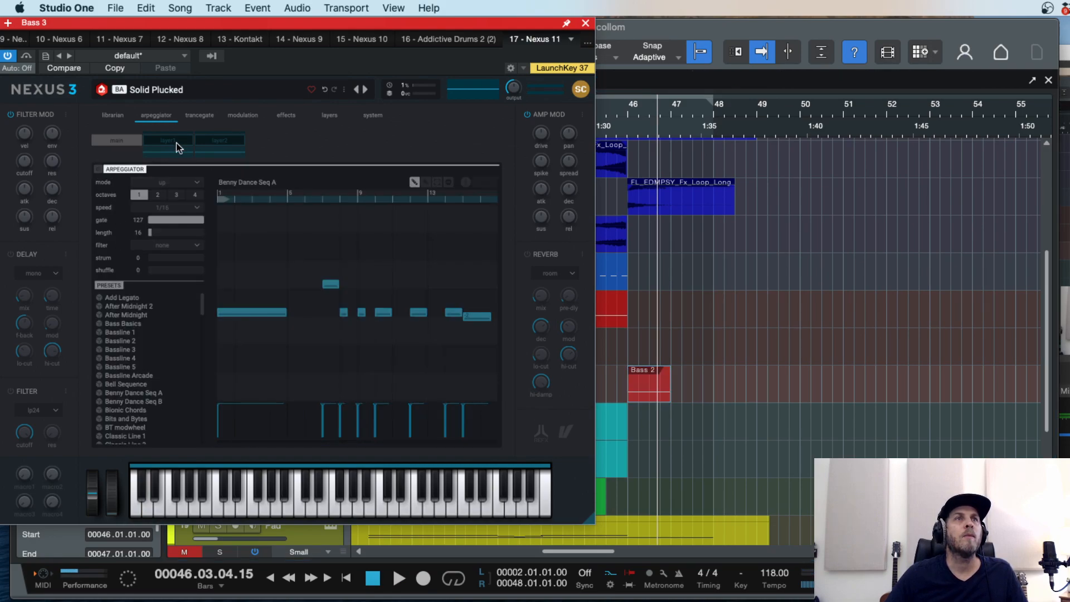
pyautogui.click(177, 143)
pyautogui.click(118, 144)
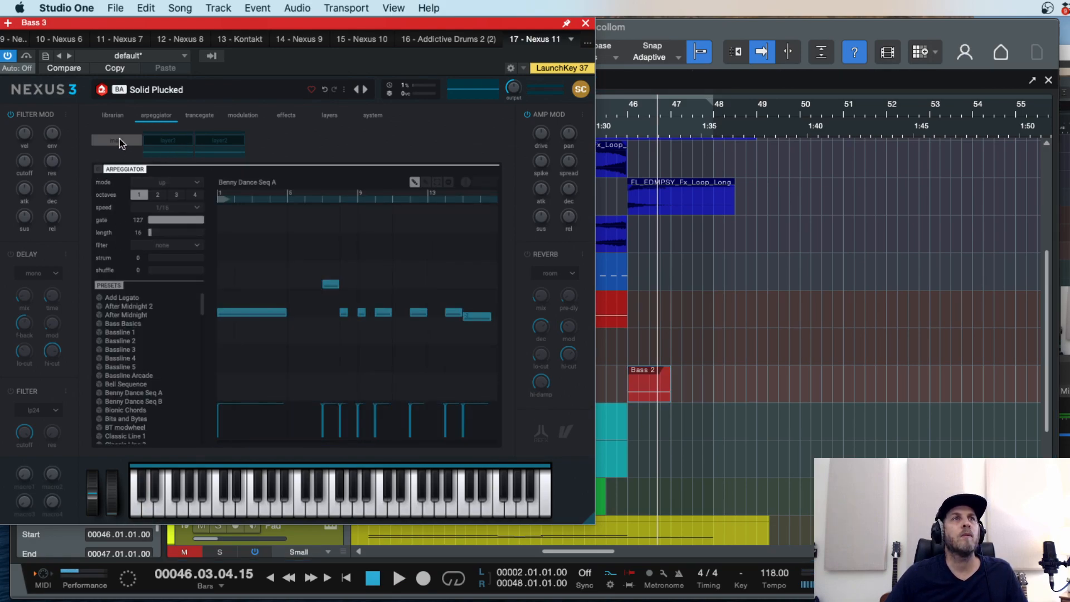
# Delete the Bass 3 hit at bar 46 and close the Nexus window.
pyautogui.click(112, 115)
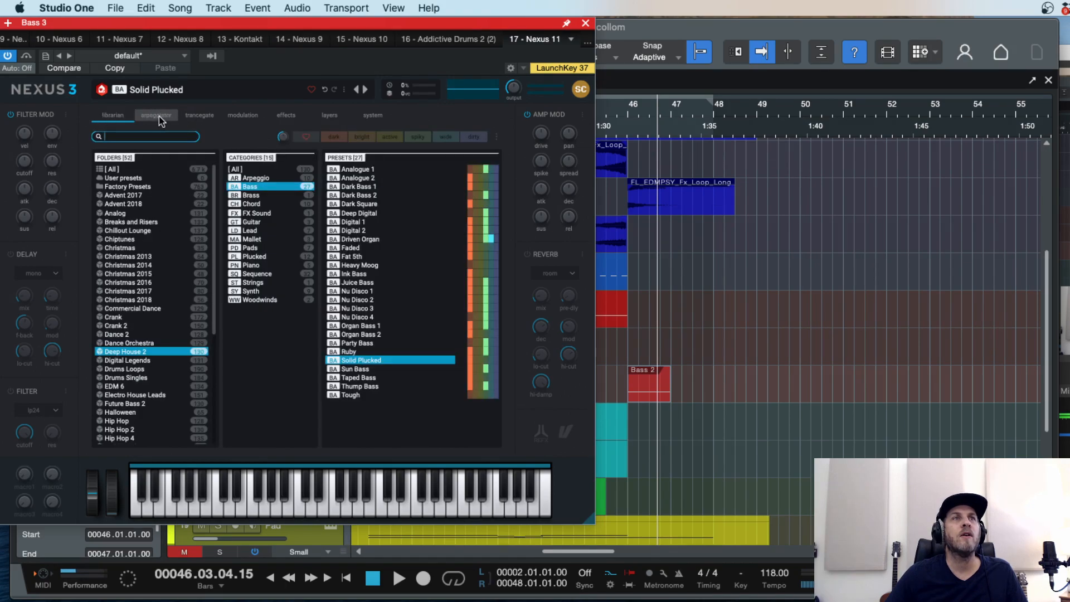
pyautogui.press('Delete')
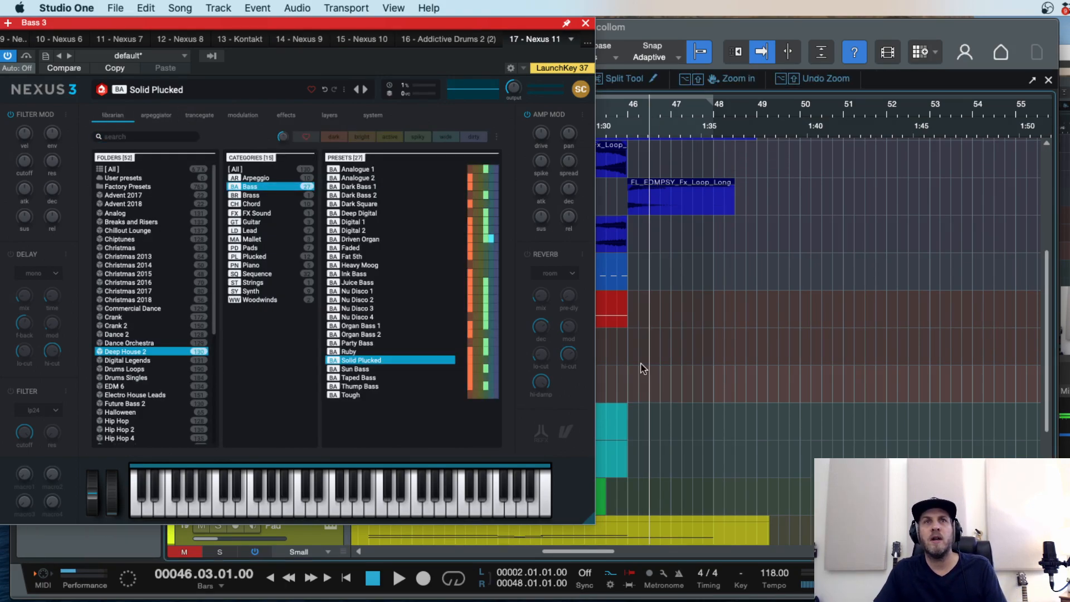
pyautogui.click(585, 23)
# Play the ending without the bass hit, and turn off record arm and monitoring on the Bass 3 track.
pyautogui.click(595, 117)
pyautogui.press('space')
pyautogui.press('w')
pyautogui.press('w')
pyautogui.press('w')
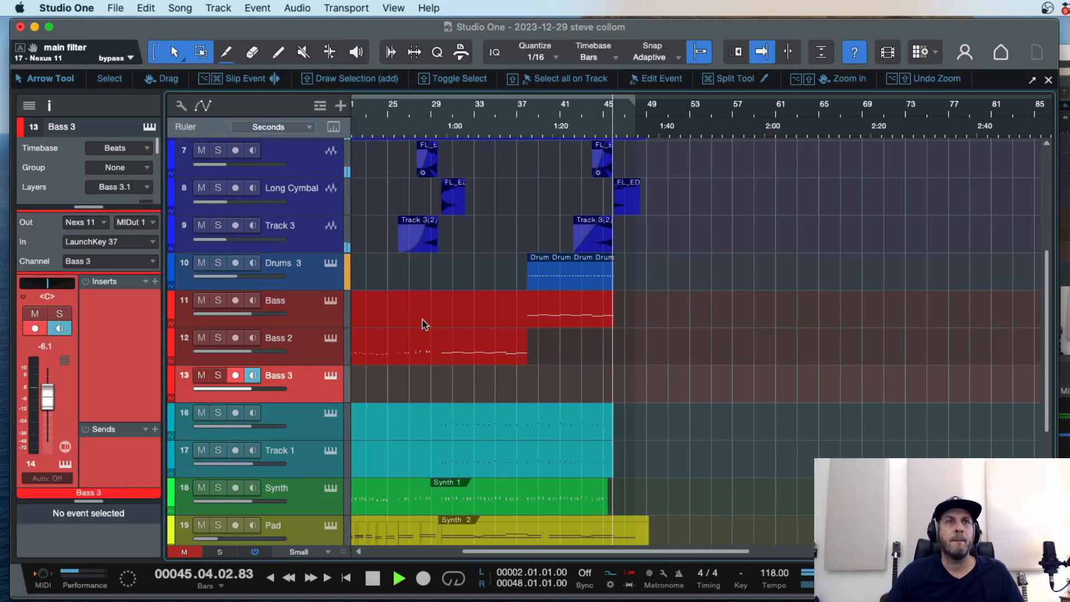
pyautogui.click(254, 378)
# Play from bar 37 and duplicate the last Drums 4 clip to bar 46, cutting it off at 46.03.01.00.
pyautogui.click(527, 170)
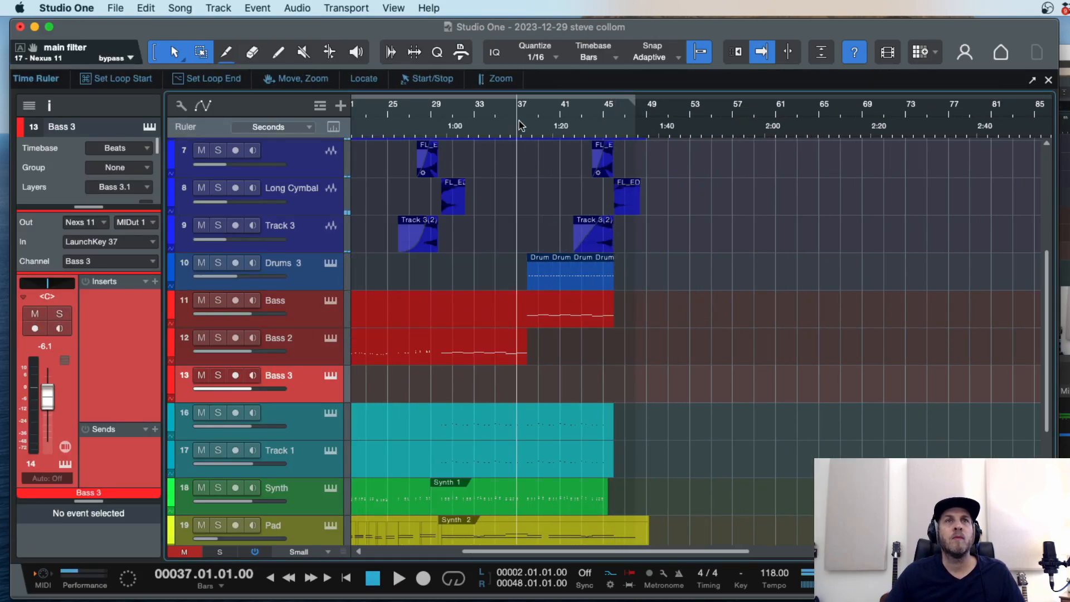
pyautogui.scroll(5, 667, 287)
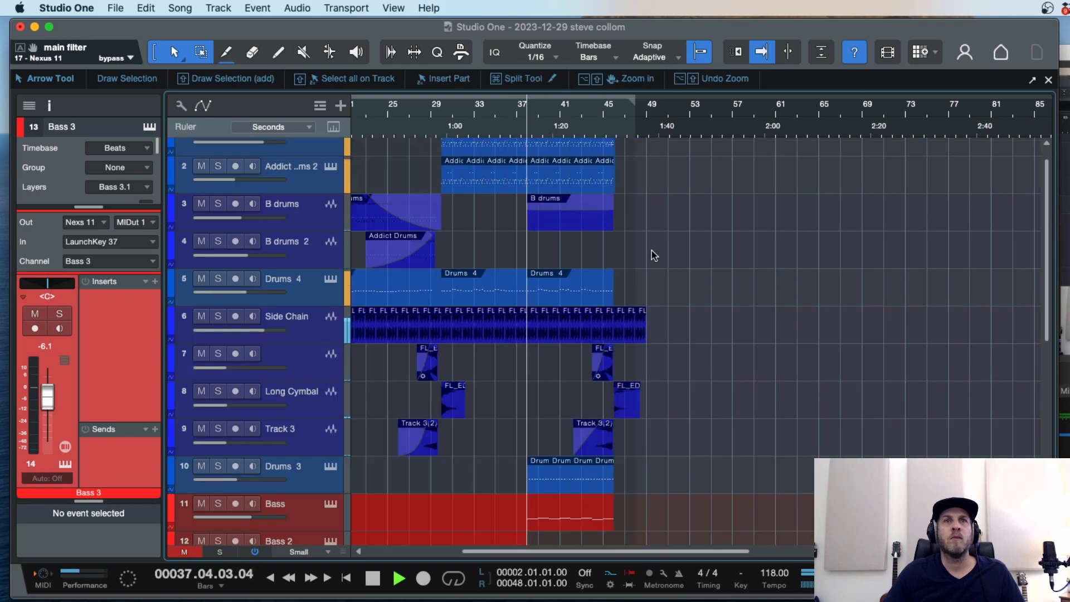
pyautogui.press('e')
pyautogui.click(661, 295)
pyautogui.press('d')
pyautogui.keyDown('super'); pyautogui.click(712, 287); pyautogui.keyUp('super')
pyautogui.click(855, 293)
pyautogui.press('Delete')
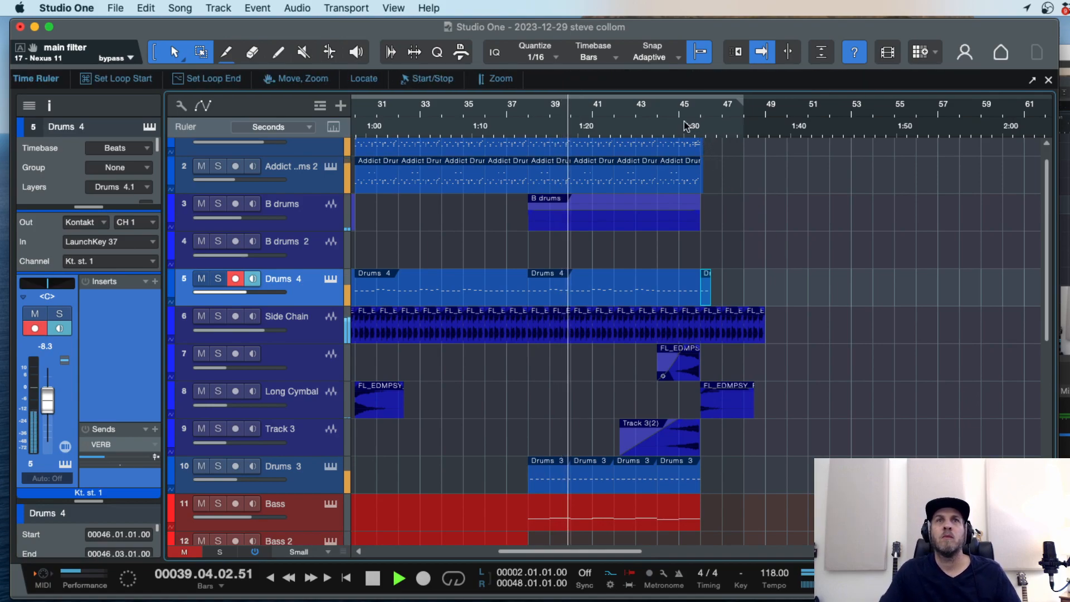
# Split the bar 46 Drums 4 clip at 46.01.04.00 and delete the part after the split.
pyautogui.press('e')
pyautogui.press('e')
pyautogui.press('e')
pyautogui.keyDown('alt'); pyautogui.click(825, 275); pyautogui.keyUp('alt')
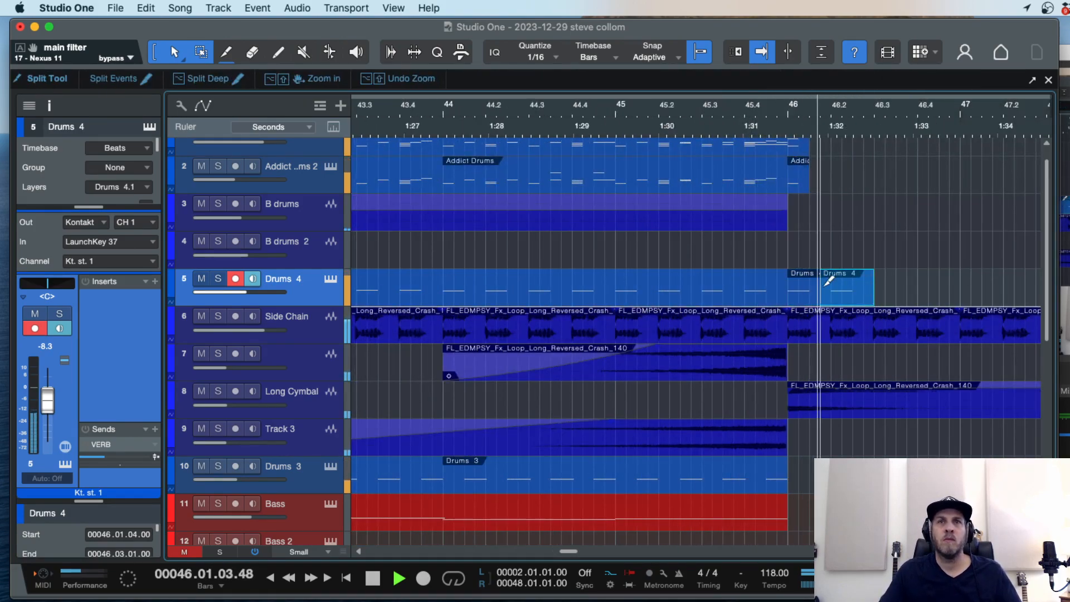
pyautogui.press('Delete')
pyautogui.press('space')
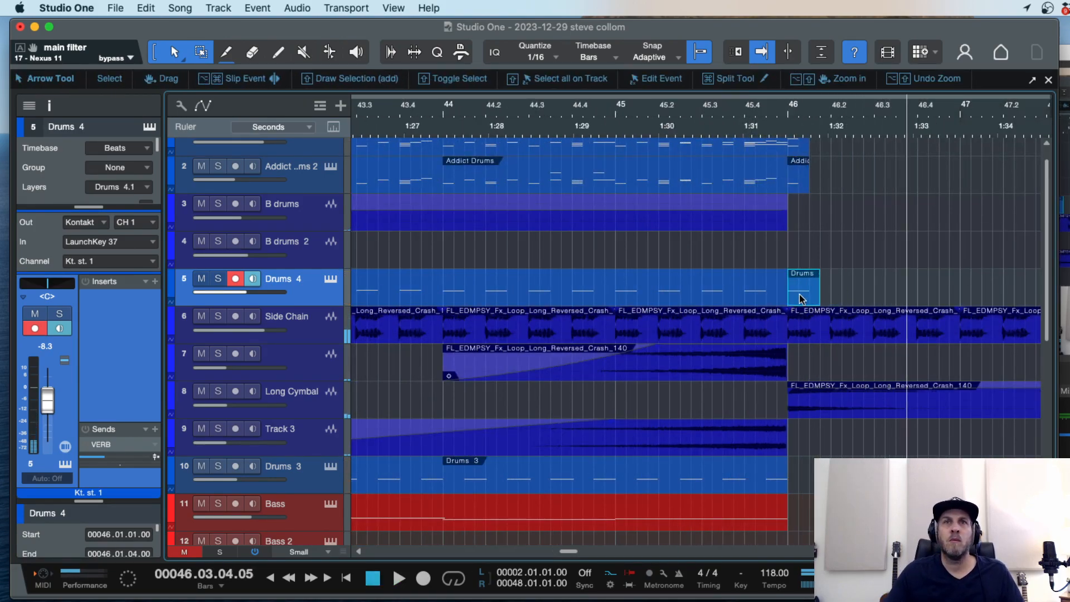
# Lower the Drums 4 note at bar 46 to D 2 and play the ending with it.
pyautogui.doubleClick(800, 299)
pyautogui.moveTo(636, 342); pyautogui.dragTo(637, 367)
pyautogui.press('space')
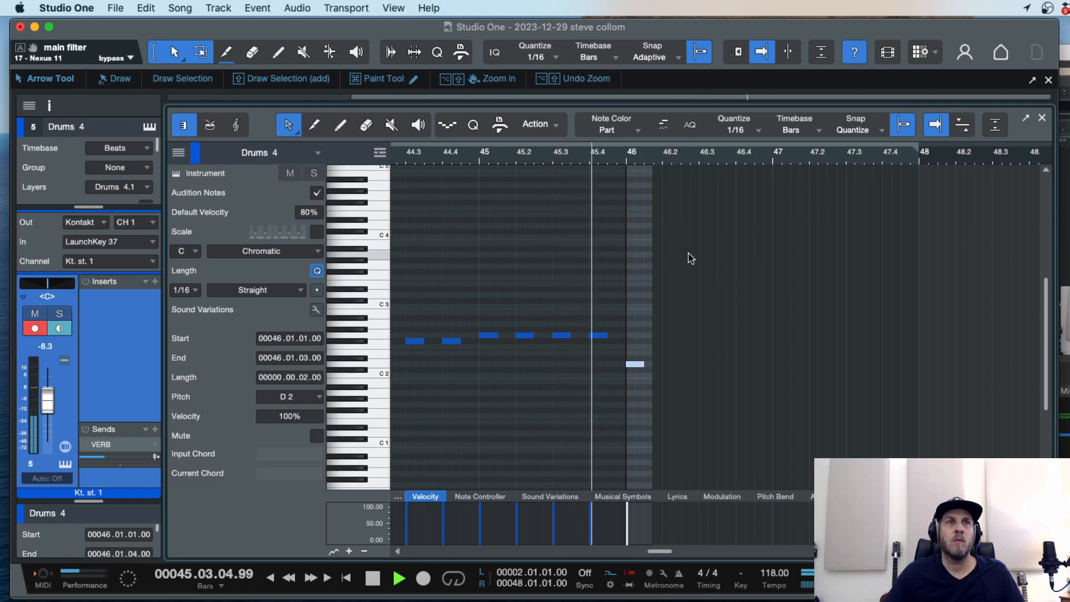
pyautogui.scroll(-3, 686, 307)
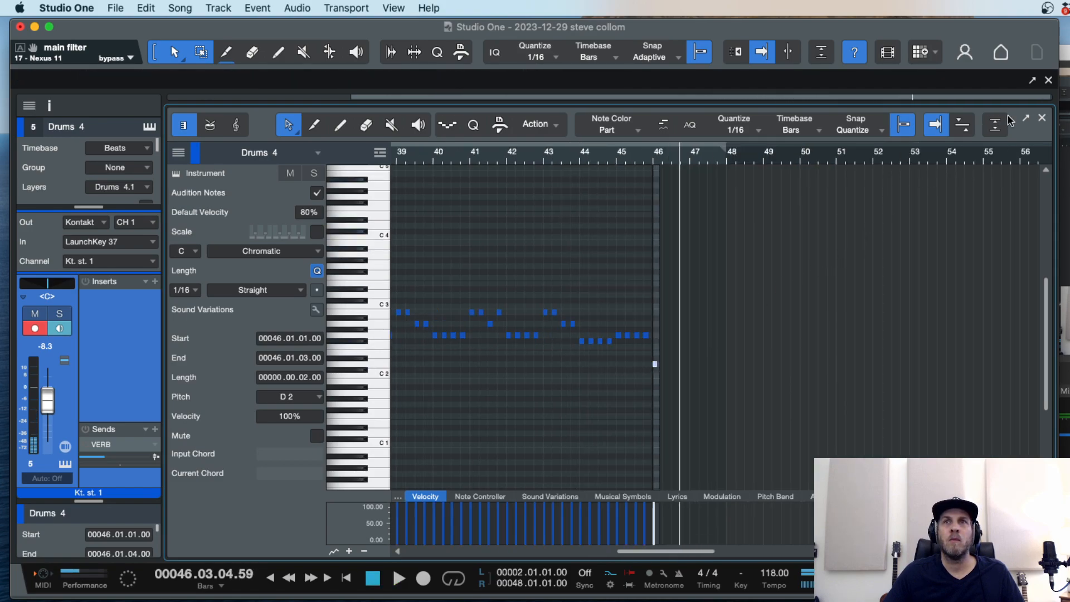
pyautogui.click(569, 156)
pyautogui.press('space')
pyautogui.click(1041, 117)
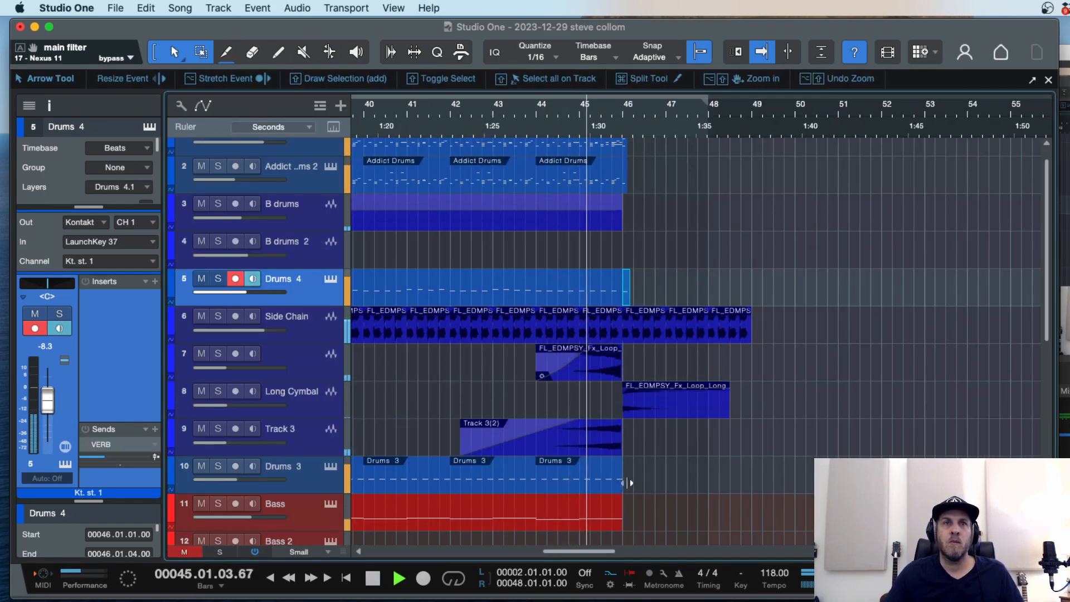
# Play the ending from bar 42 and mute the short Drums 4 clip at bar 46.
pyautogui.hscroll(-2, 707, 496)
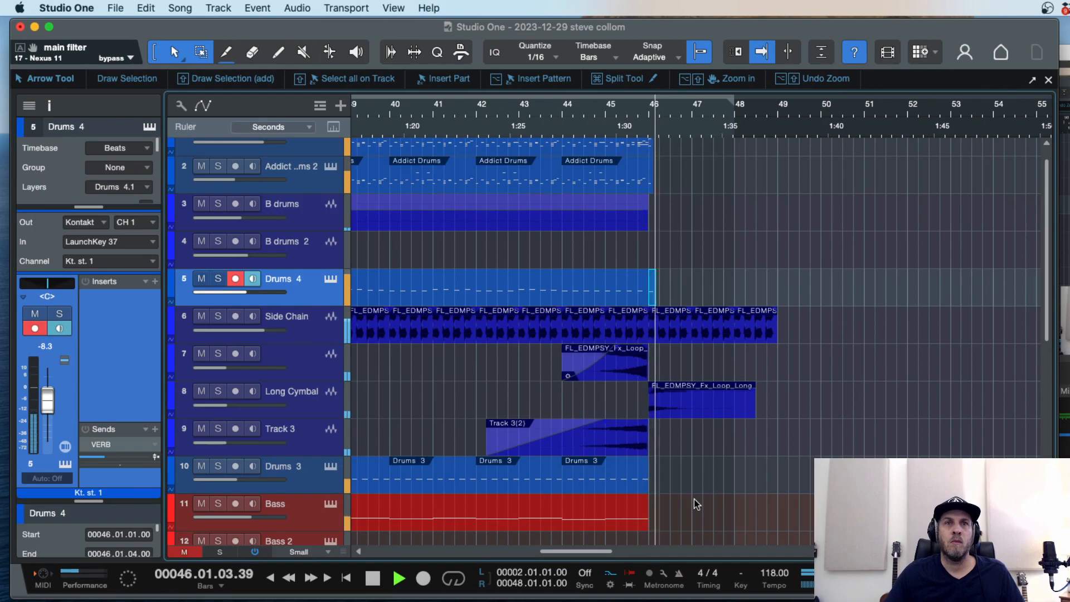
pyautogui.scroll(-5, 696, 504)
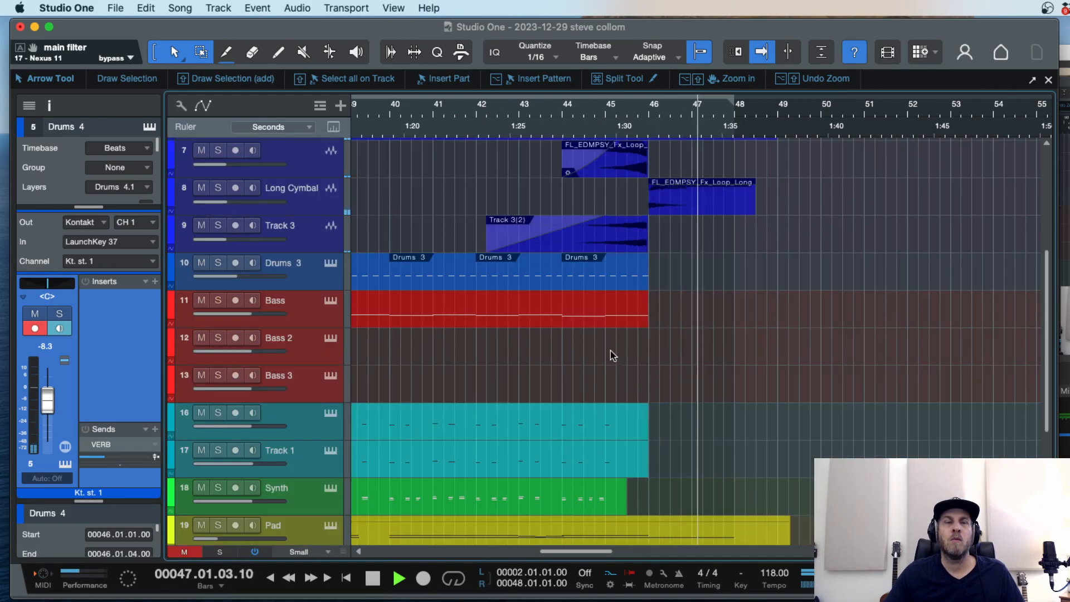
pyautogui.press('space')
pyautogui.doubleClick(492, 125)
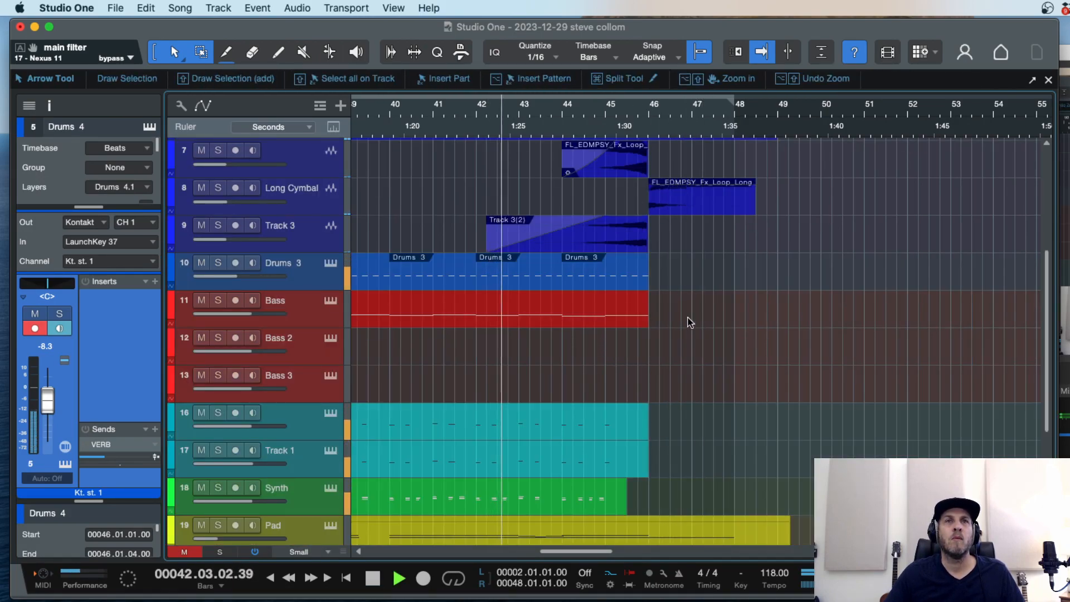
pyautogui.scroll(5, 688, 317)
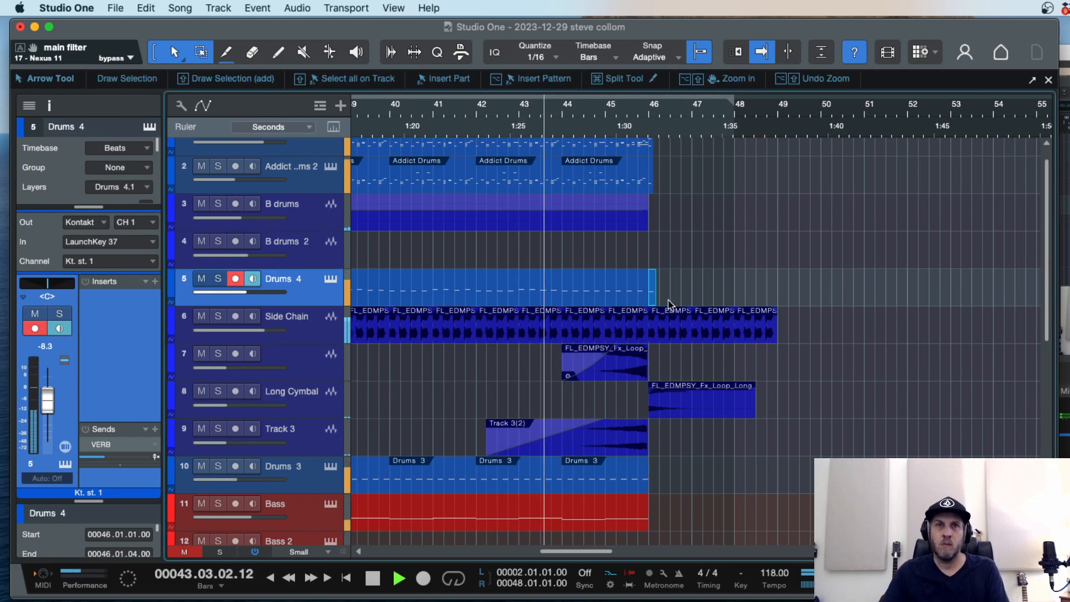
pyautogui.press('3')
pyautogui.press('1')
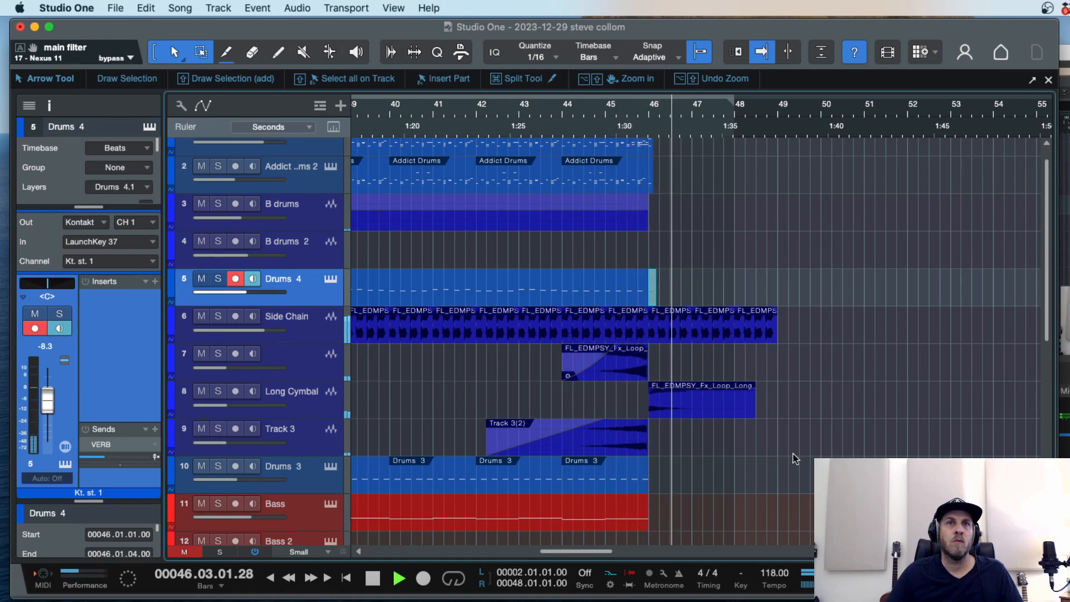
pyautogui.press('space')
# In the short Addict Drums clip at bar 46, mute the D 3 note and play the ending.
pyautogui.moveTo(637, 127); pyautogui.dragTo(727, 184)
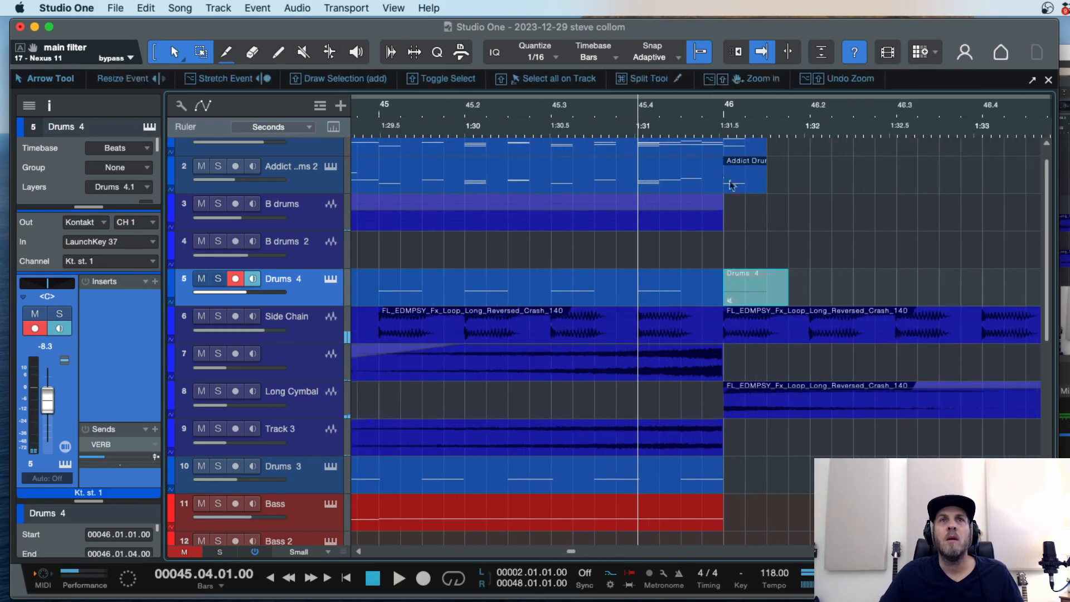
pyautogui.scroll(1, 753, 184)
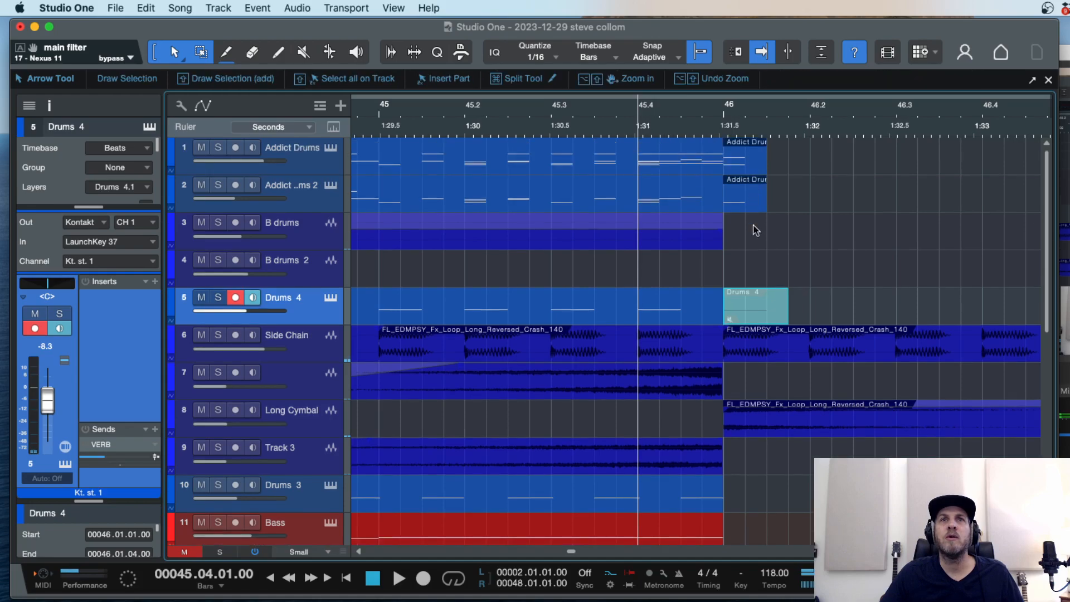
pyautogui.doubleClick(755, 163)
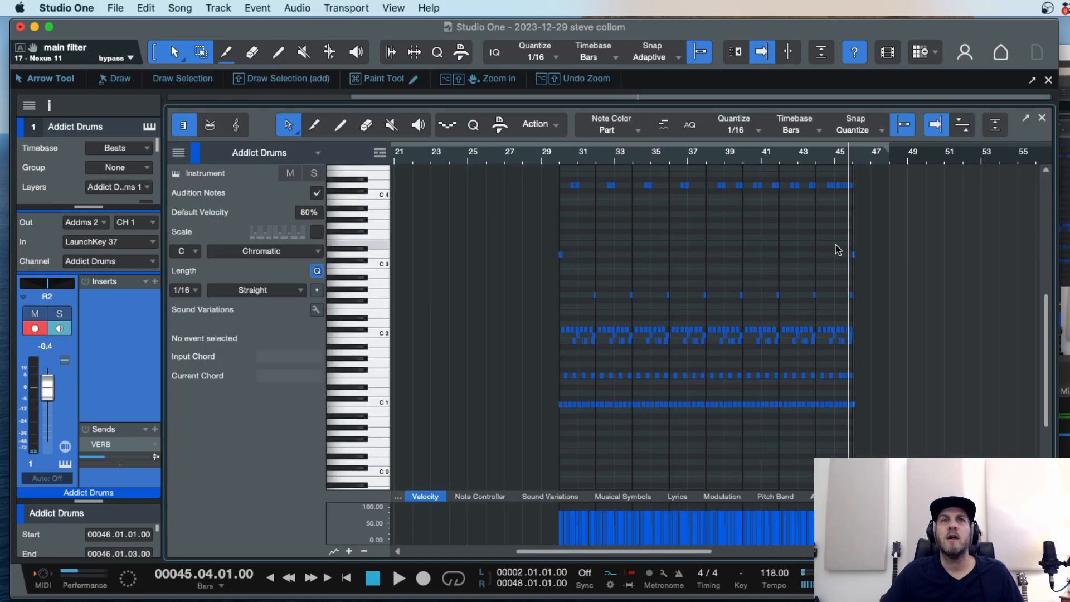
pyautogui.moveTo(941, 254); pyautogui.dragTo(867, 262)
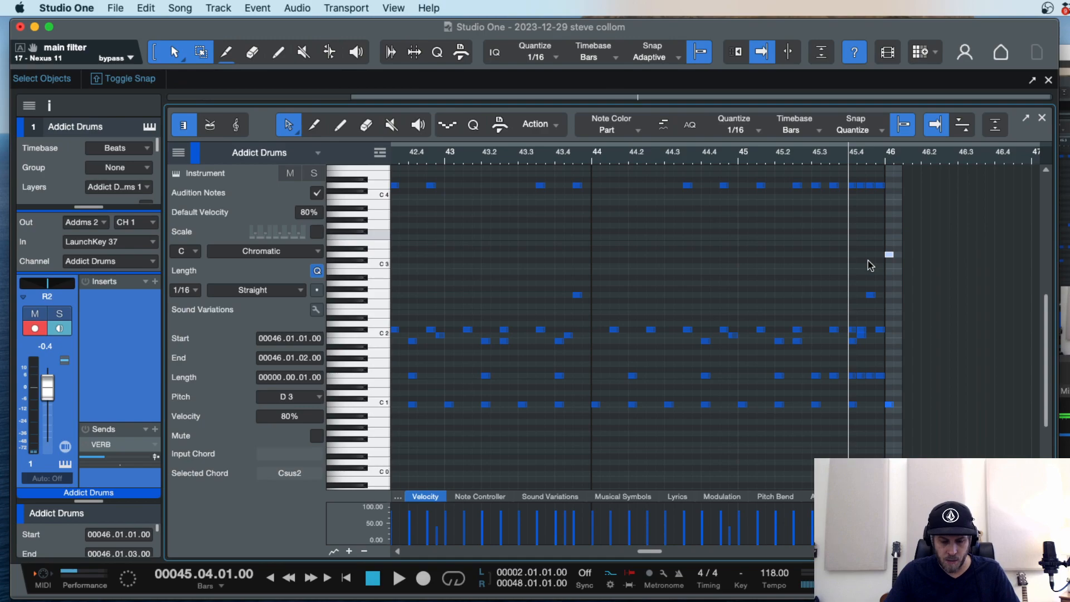
pyautogui.hotkey('shift', 'm')
pyautogui.press('space')
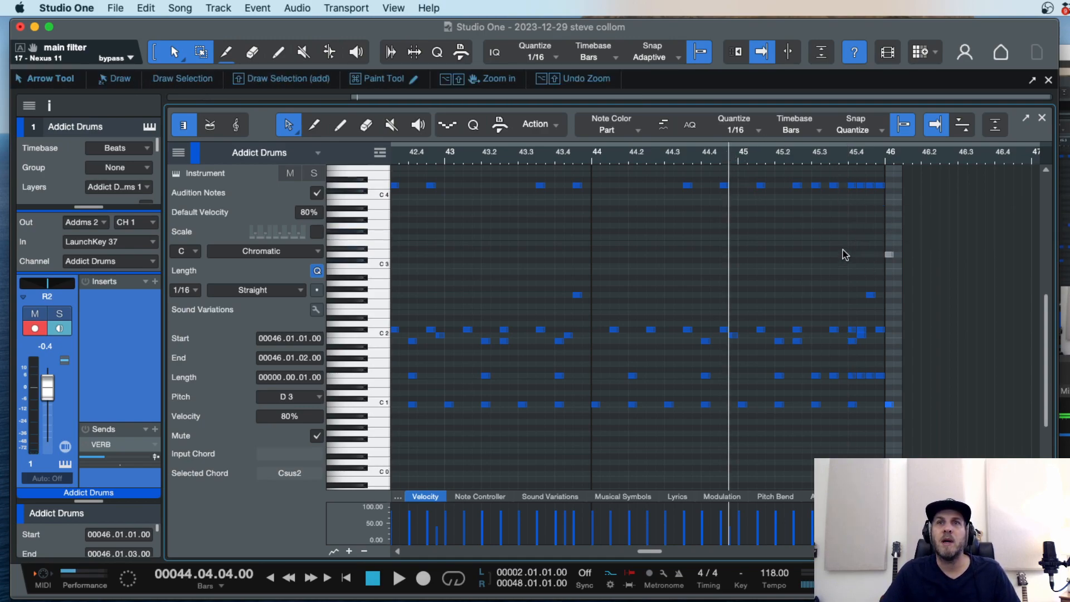
pyautogui.click(892, 322)
pyautogui.press('space')
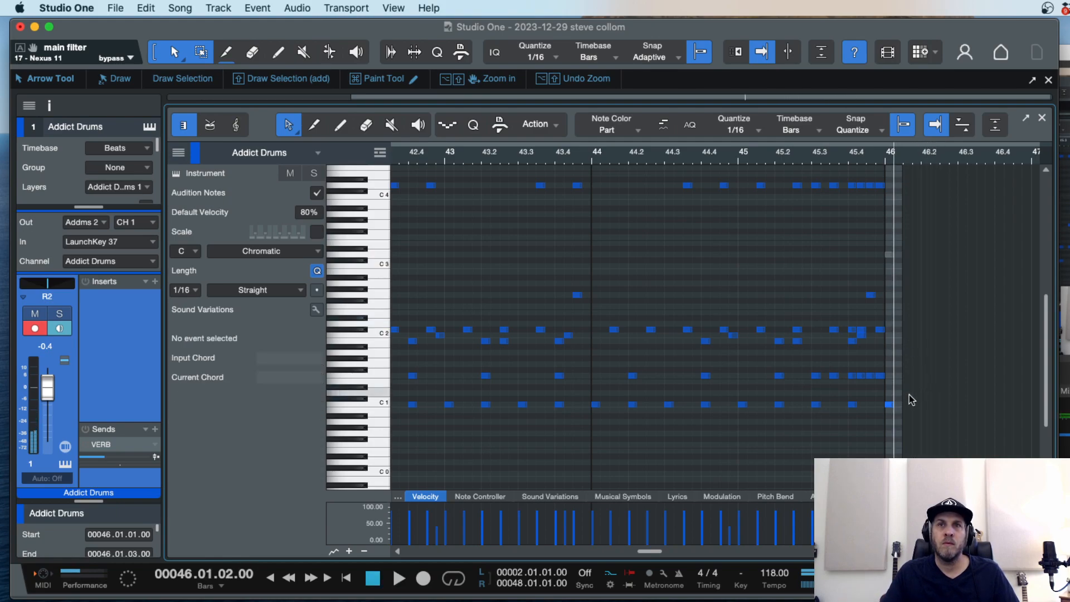
# Mute the C 1 note at bar 46 in Addict Drums and play from bar 45.
pyautogui.click(889, 405)
pyautogui.hotkey('shift', 'm')
pyautogui.click(739, 158)
pyautogui.press('space')
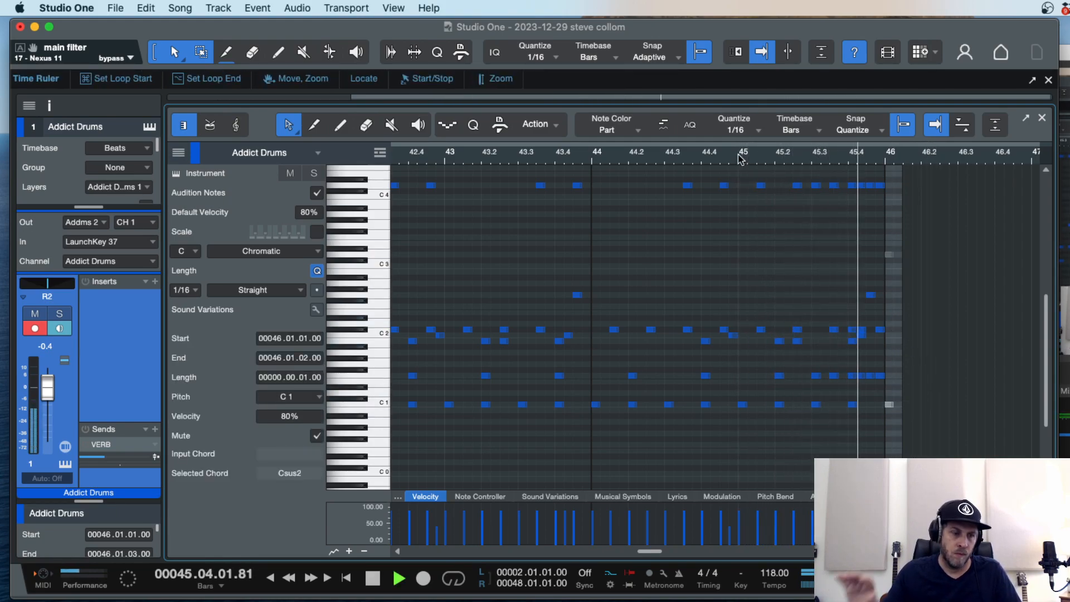
pyautogui.press('space')
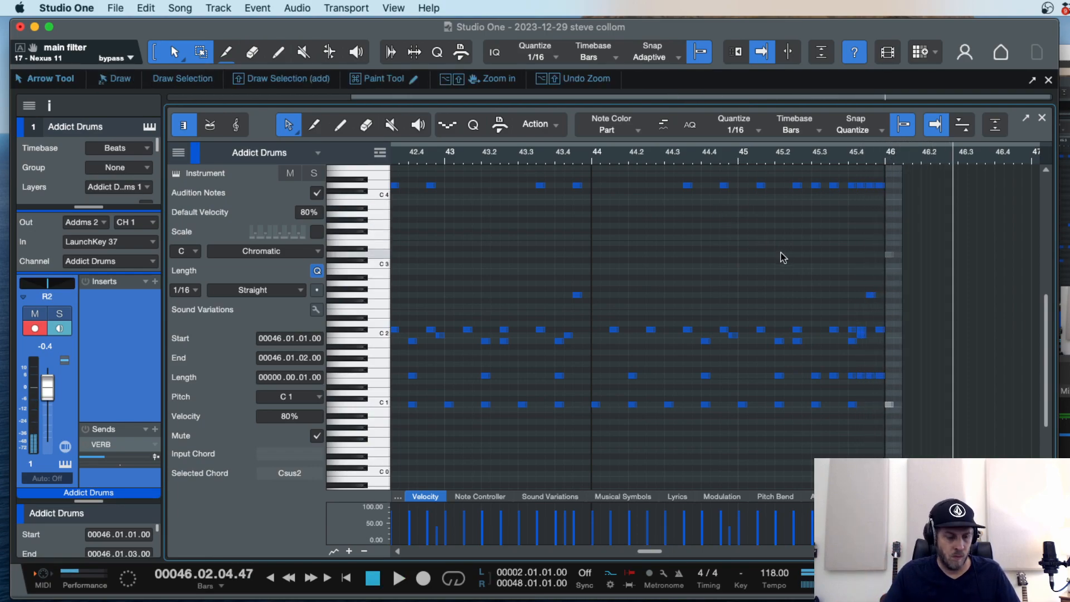
# Return to the arrangement and play the last bars to check which tracks still sound at bar 46.
pyautogui.click(952, 444)
pyautogui.scroll(-5, 936, 424)
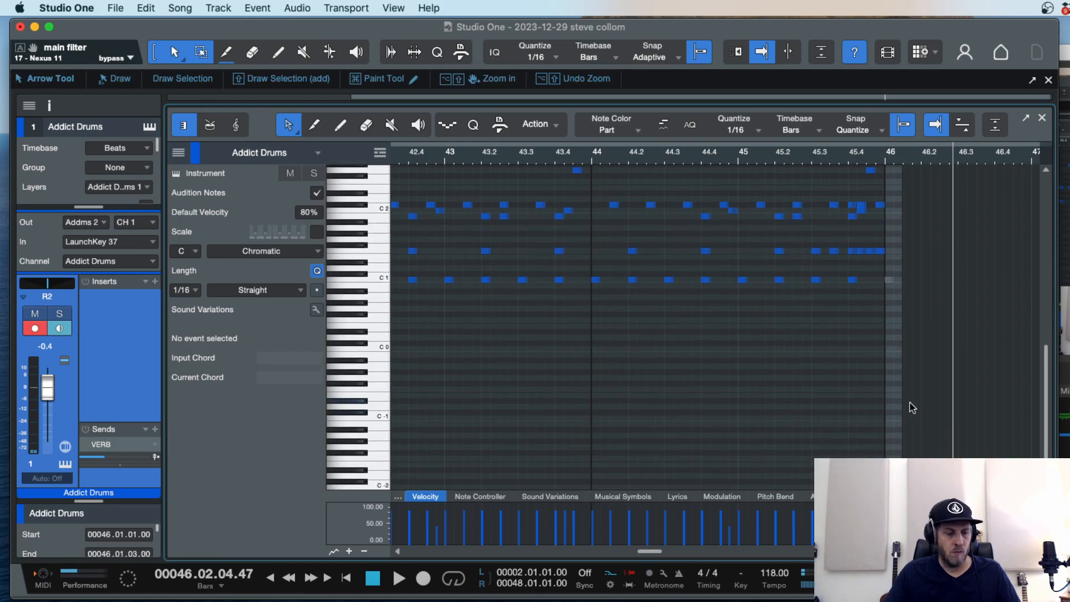
pyautogui.press('F2')
pyautogui.click(558, 122)
pyautogui.press('space')
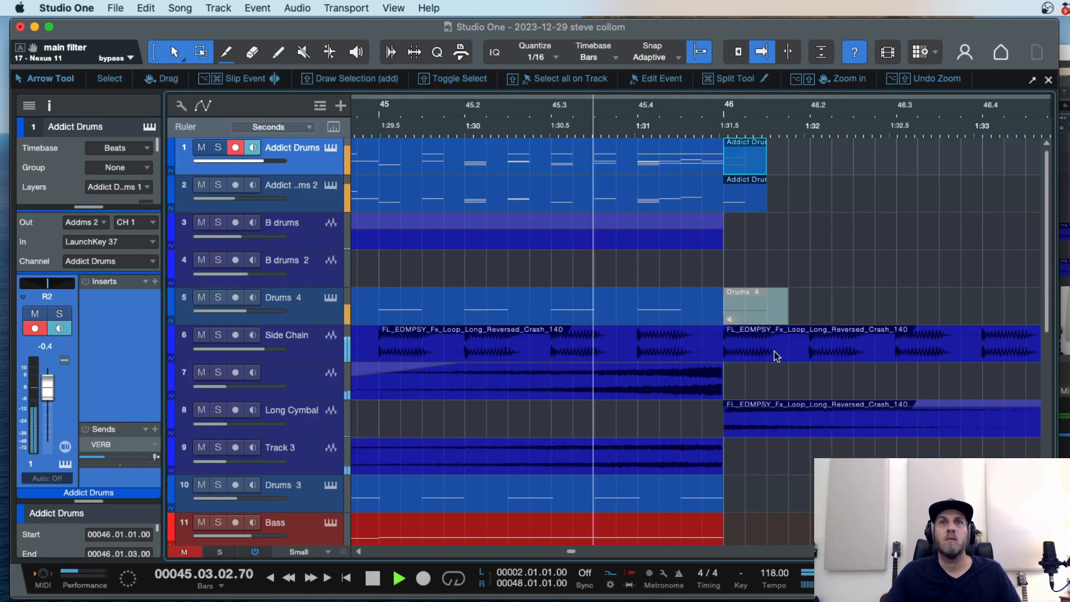
pyautogui.press('w')
pyautogui.scroll(-10, 792, 356)
pyautogui.scroll(10, 793, 356)
pyautogui.press('w')
pyautogui.click(542, 121)
pyautogui.press('e')
pyautogui.press('w')
pyautogui.press('w')
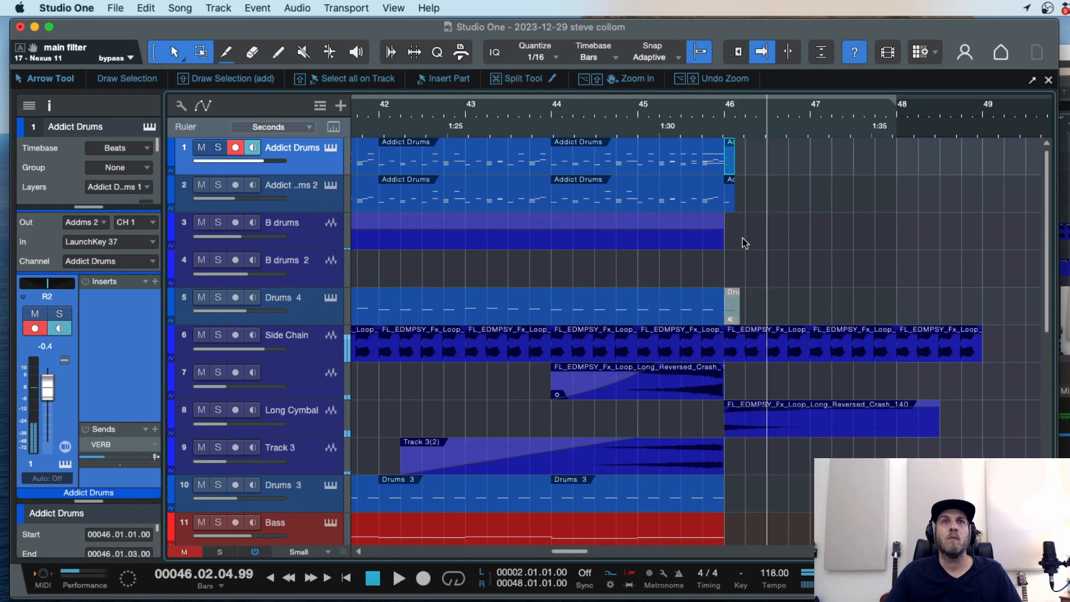
# Mute the short Addict Drums 2 clip at bar 46 and play from bar 44.
pyautogui.press('space')
pyautogui.click(731, 205)
pyautogui.hotkey('shift', 'm')
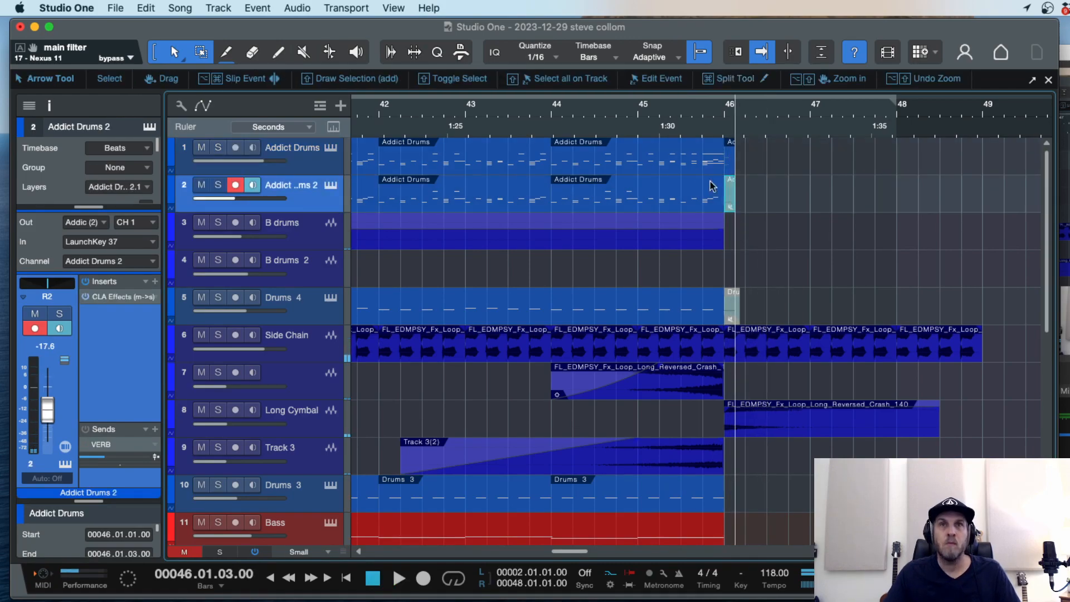
pyautogui.click(573, 121)
pyautogui.press('space')
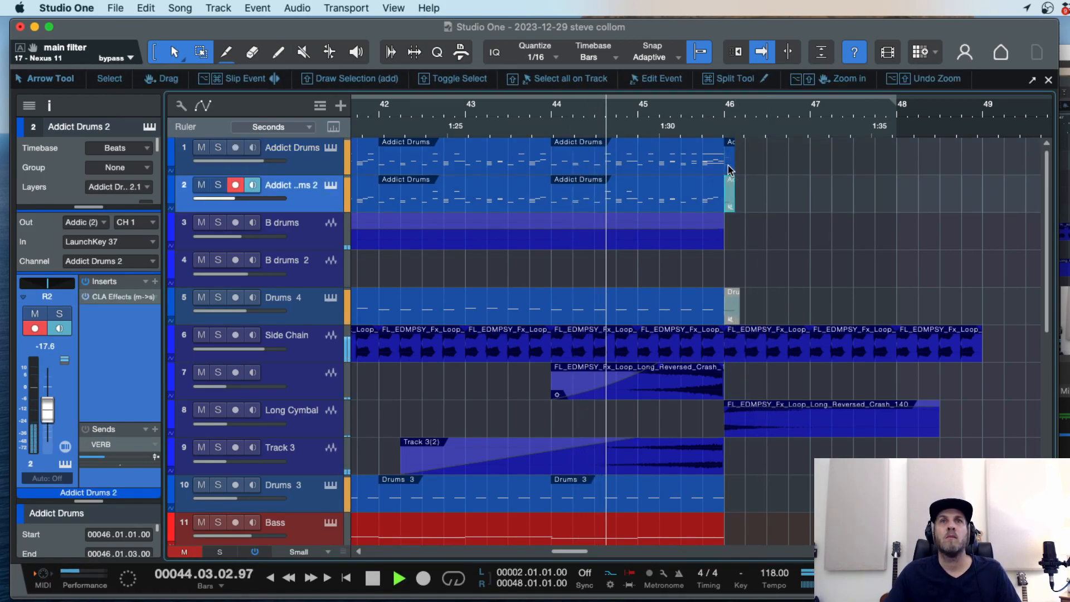
# Mute the short clip at bar 46 on the first Addict Drums track and listen through to bar 47.
pyautogui.press('Up')
pyautogui.scroll(-10, 769, 260)
pyautogui.scroll(10, 769, 260)
pyautogui.scroll(-5, 769, 260)
pyautogui.scroll(-3, 769, 260)
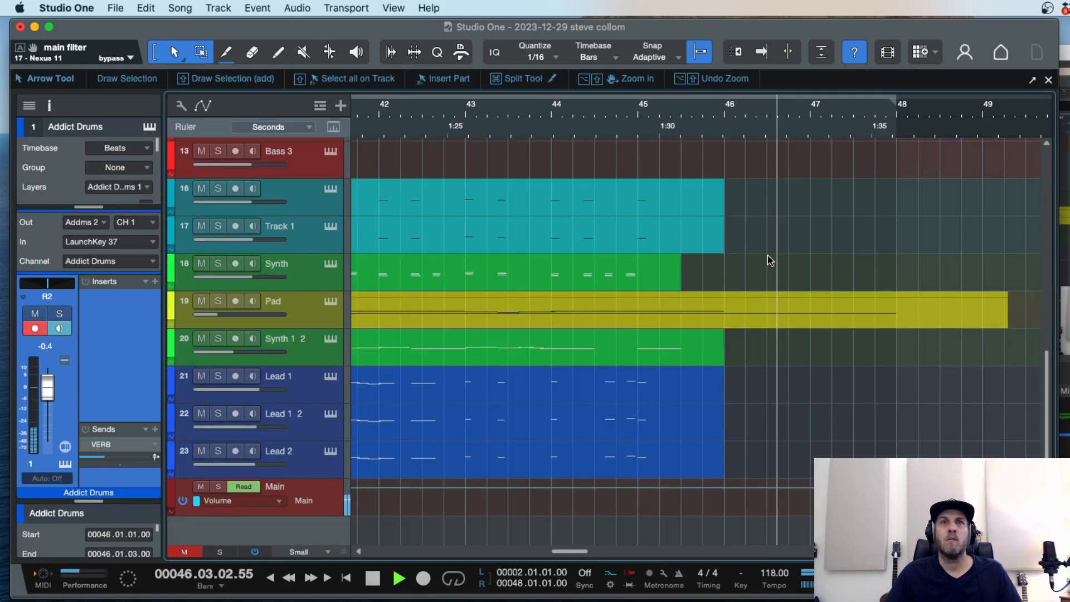
pyautogui.scroll(6, 769, 260)
pyautogui.press('f')
pyautogui.press('space')
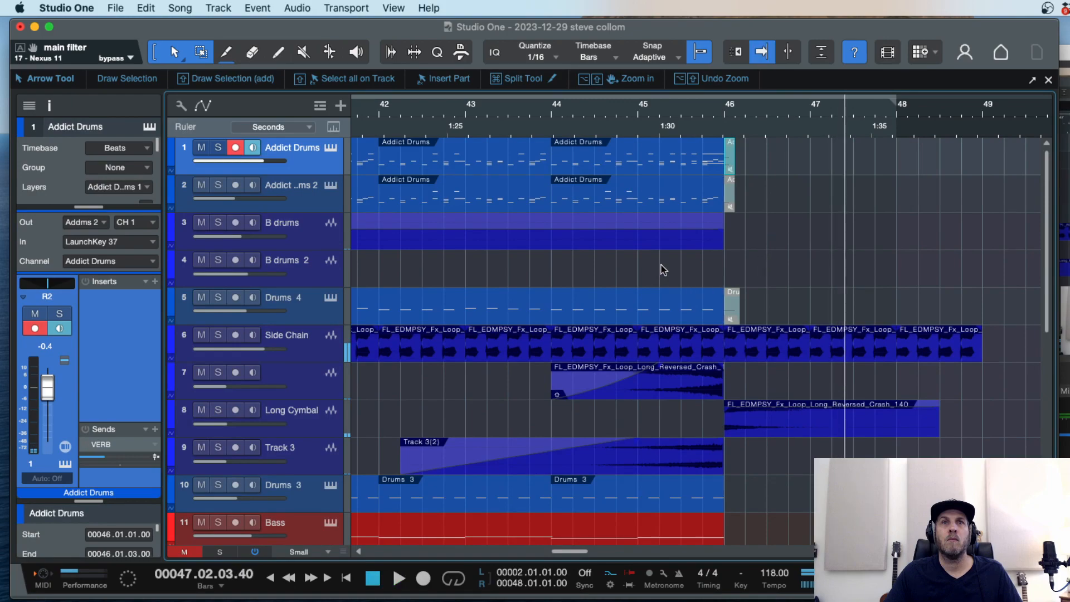
# Play the song from late in bar 42 to check the ending with the bar 46 drum clips muted.
pyautogui.click(661, 261)
pyautogui.press('space')
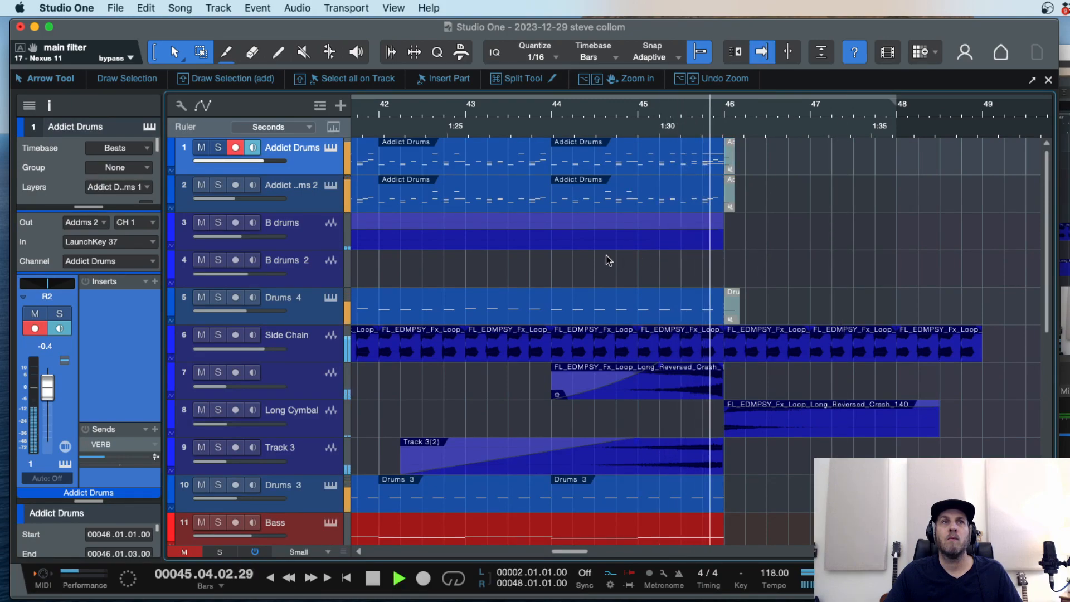
pyautogui.press('space')
pyautogui.click(455, 115)
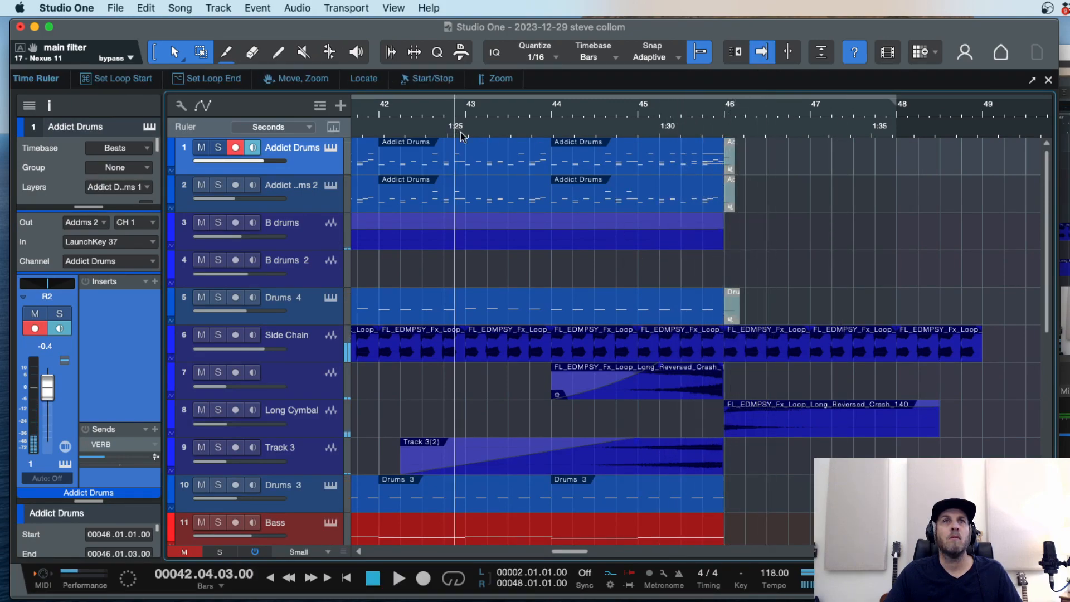
pyautogui.press('space')
pyautogui.scroll(-6, 622, 313)
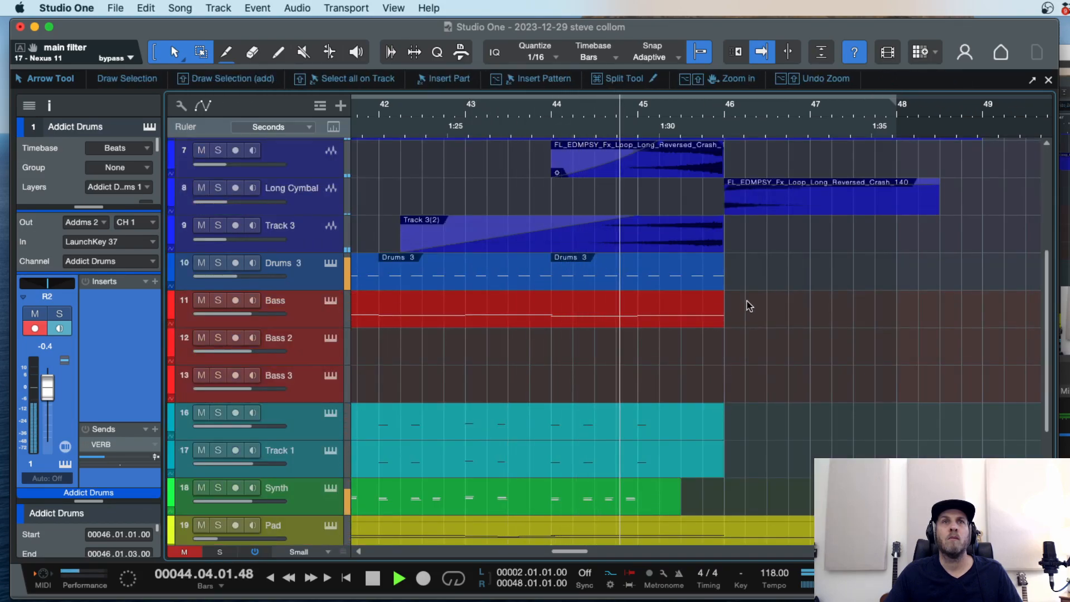
pyautogui.scroll(6, 753, 314)
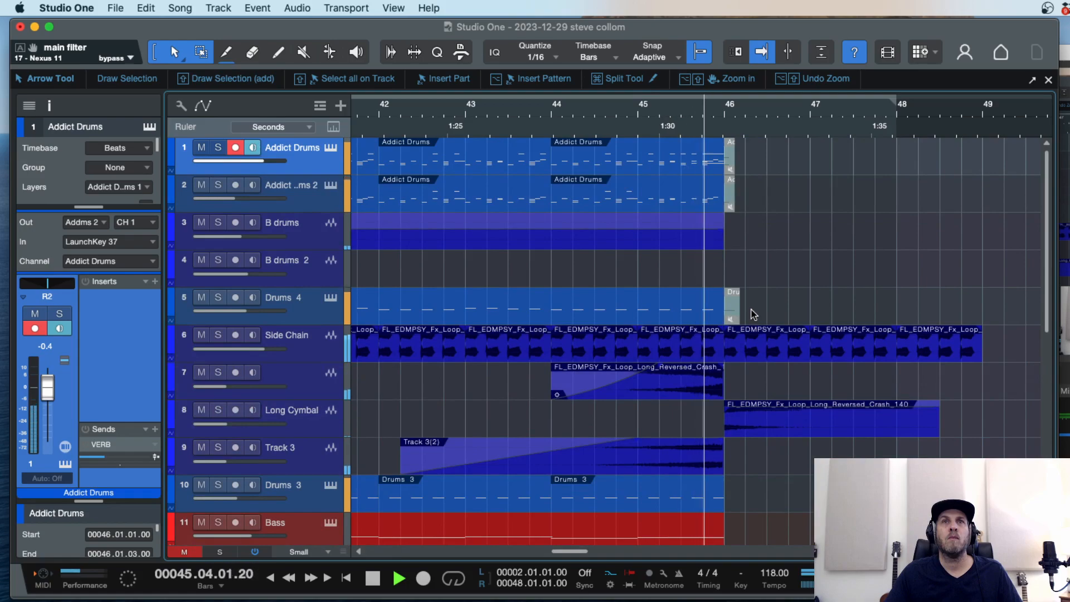
# Delete the muted short clips at bar 46 on the Drums 4, Addict Drums 2 and Addict Drums tracks.
pyautogui.press('w')
pyautogui.press('space')
pyautogui.click(742, 242)
pyautogui.press('e')
pyautogui.press('e')
pyautogui.press('e')
pyautogui.click(789, 312)
pyautogui.press('Delete')
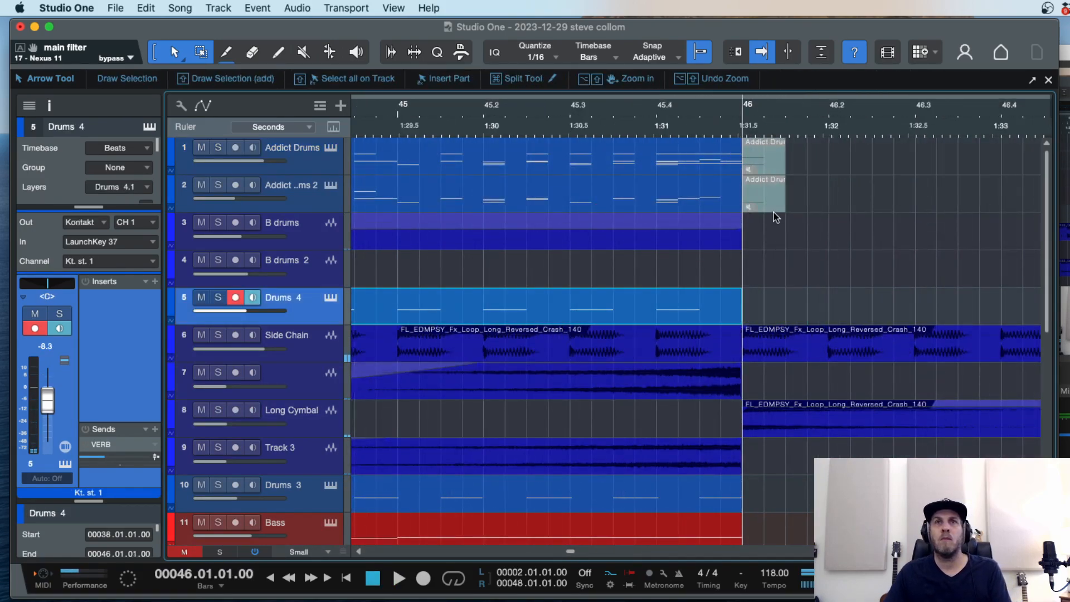
pyautogui.click(766, 202)
pyautogui.press('Delete')
pyautogui.click(764, 159)
pyautogui.press('Delete')
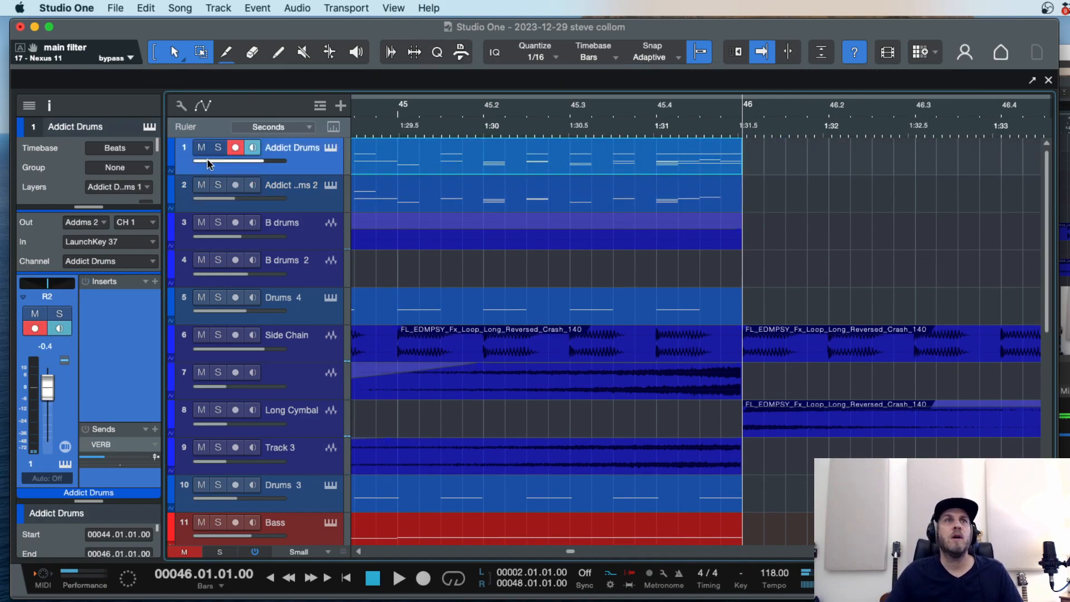
# Solo Addict Drums, Addict Drums 2, B drums and Drums 4 and play the end of bar 45 into bar 46.
pyautogui.click(214, 147)
pyautogui.click(218, 184)
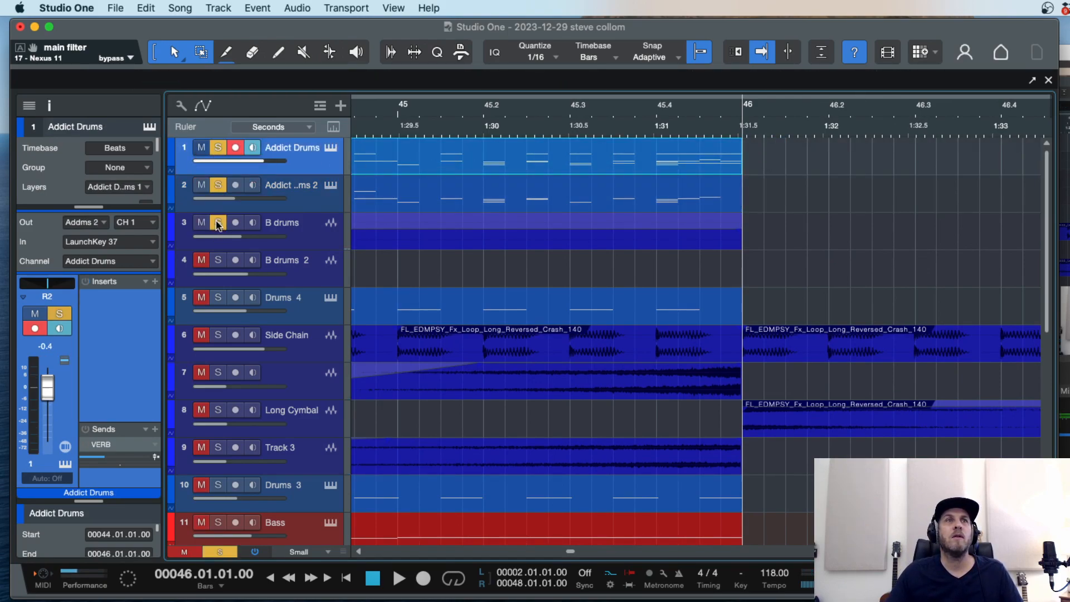
pyautogui.click(678, 114)
pyautogui.press('space')
pyautogui.press('space')
pyautogui.click(592, 136)
pyautogui.press('space')
pyautogui.press('space')
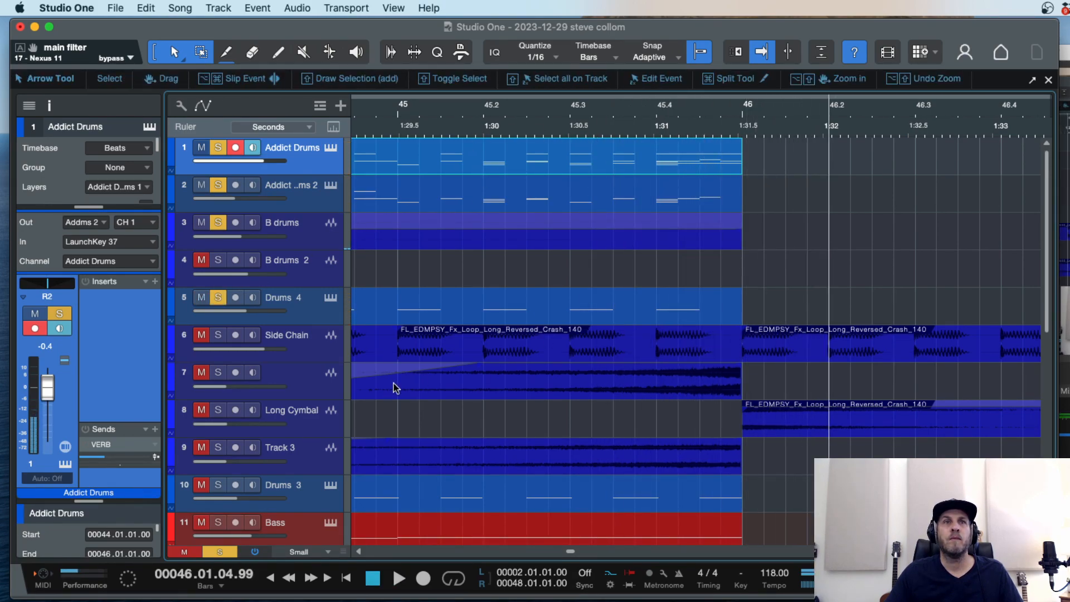
# Add Drums 3 to the soloed drum tracks and play them from bar 44.
pyautogui.click(587, 127)
pyautogui.press('space')
pyautogui.press('w')
pyautogui.press('w')
pyautogui.click(537, 127)
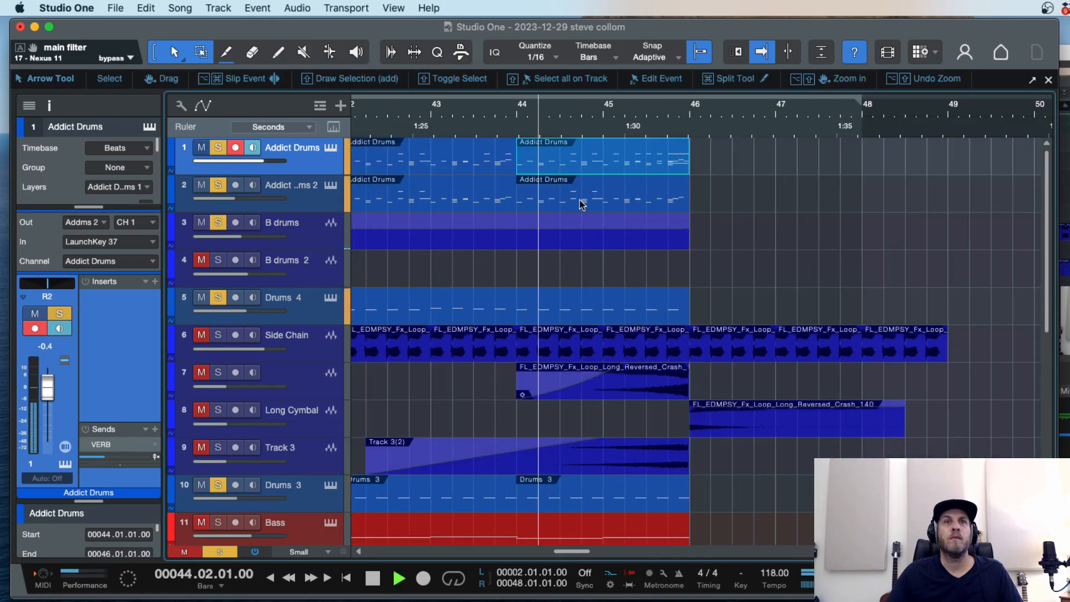
# Listen past bar 46, inspect the Bass clip's notes in the editor and return to the arrangement.
pyautogui.scroll(-6, 636, 379)
pyautogui.click(649, 316)
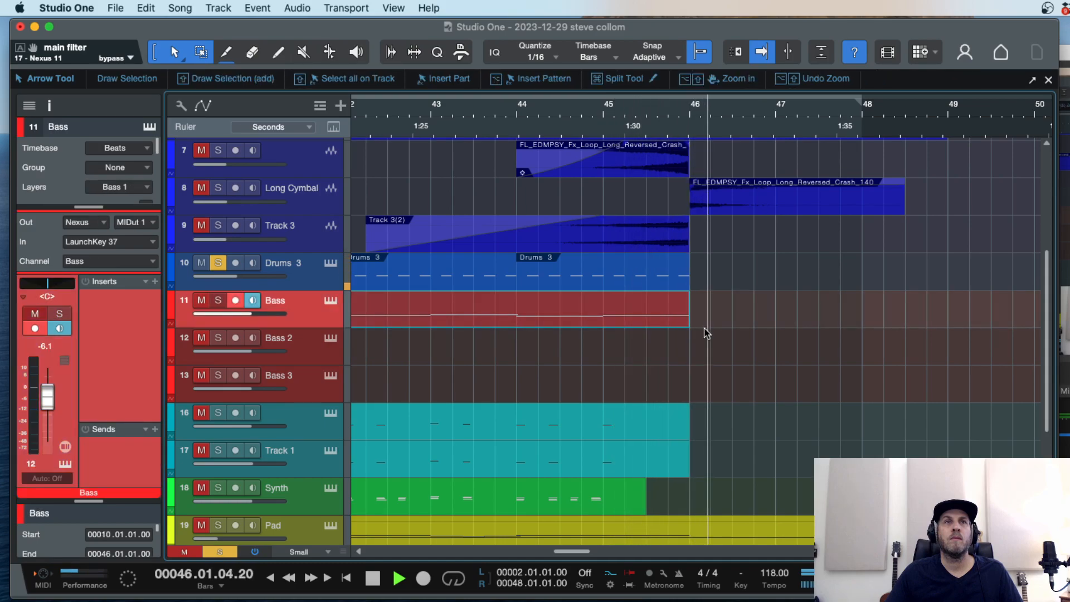
pyautogui.press('space')
pyautogui.doubleClick(667, 321)
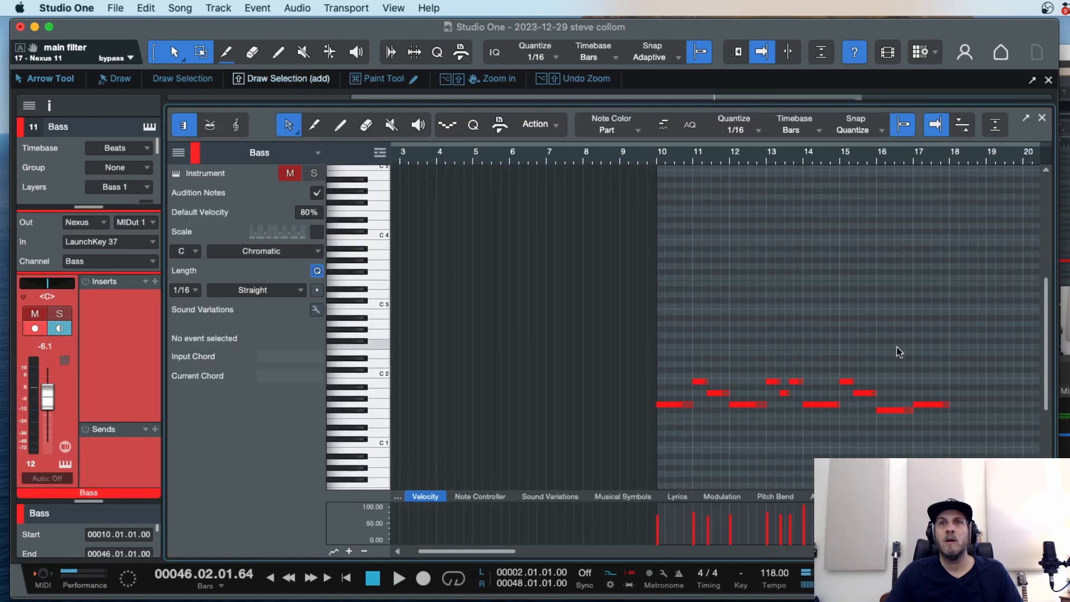
pyautogui.press('F2')
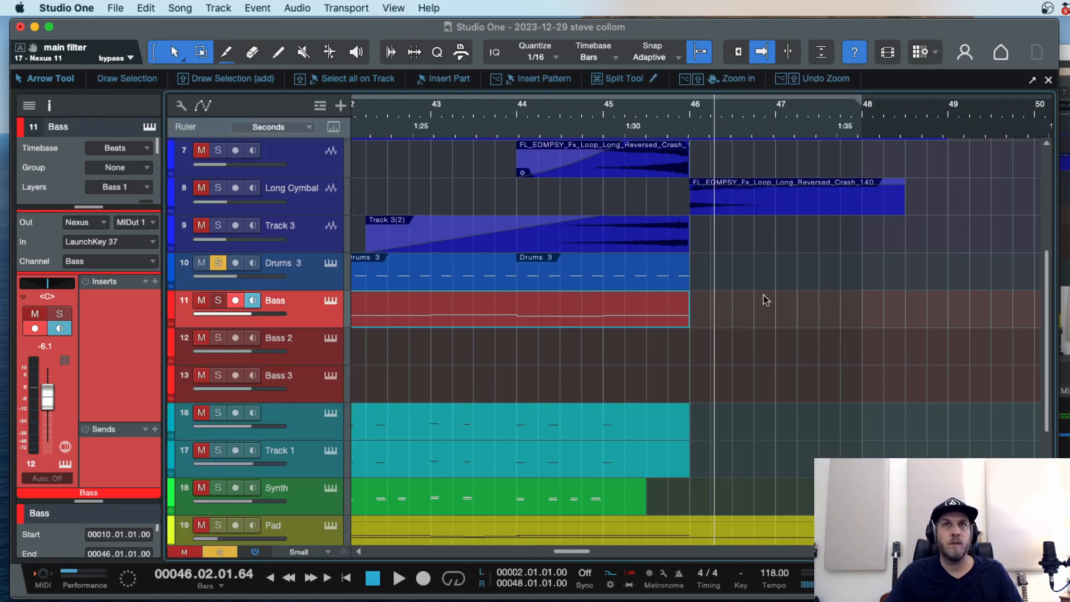
# Turn off solo on all the drum tracks and play the full mix from bar 43 into bar 46.
pyautogui.scroll(5, 780, 301)
pyautogui.click(218, 147)
pyautogui.click(218, 184)
pyautogui.click(217, 226)
pyautogui.click(221, 282)
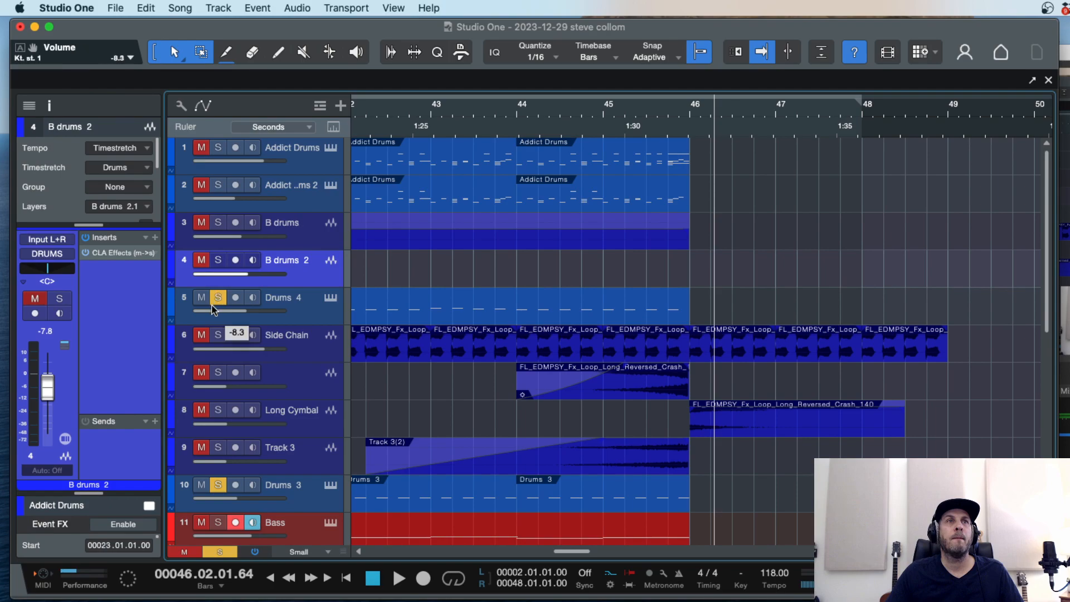
pyautogui.click(217, 484)
pyautogui.doubleClick(458, 123)
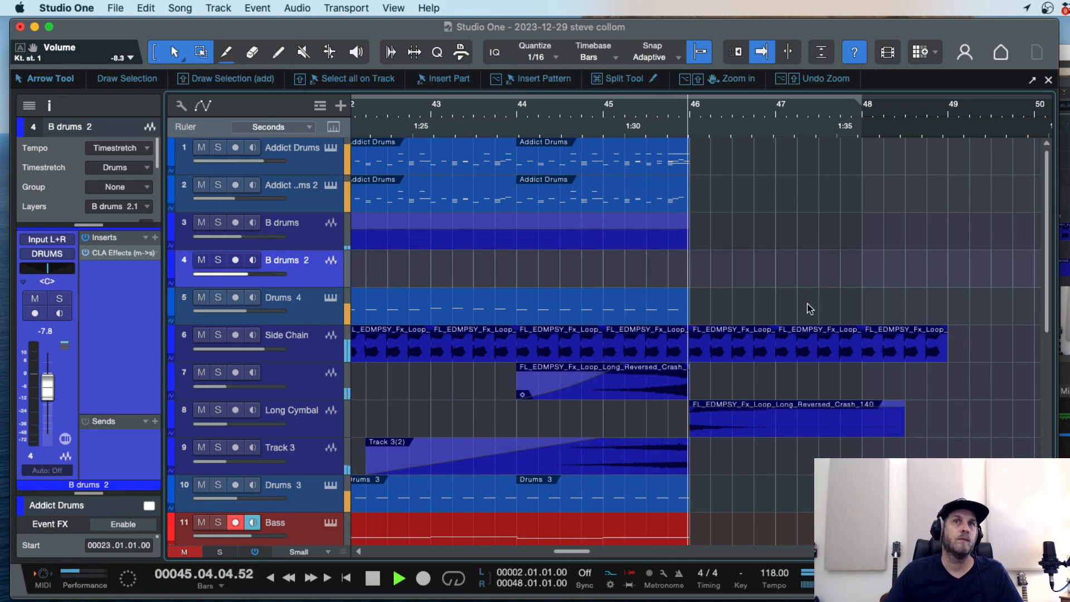
pyautogui.press('w')
pyautogui.press('w')
pyautogui.press('w')
pyautogui.press('space')
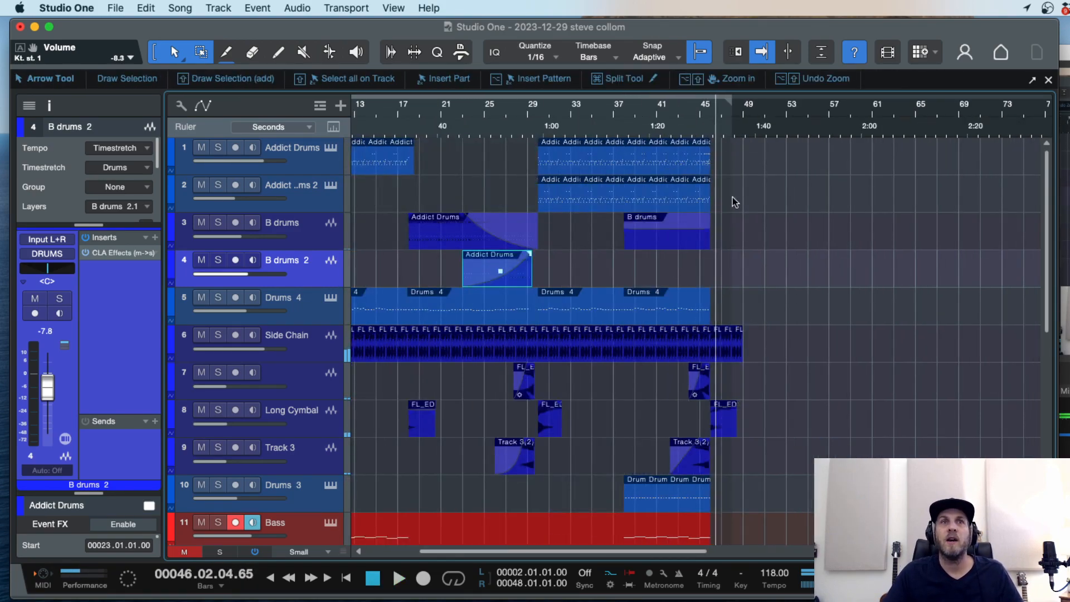
# Look over the whole arrangement and play the song from the beginning.
pyautogui.hscroll(-10, 591, 263)
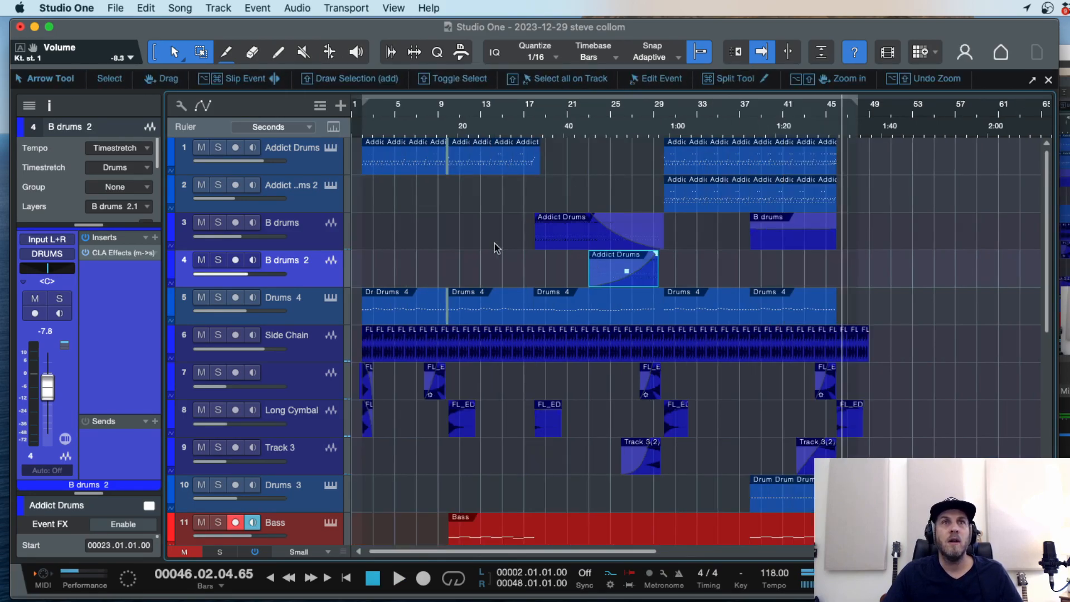
pyautogui.scroll(-5, 513, 332)
pyautogui.scroll(5, 513, 332)
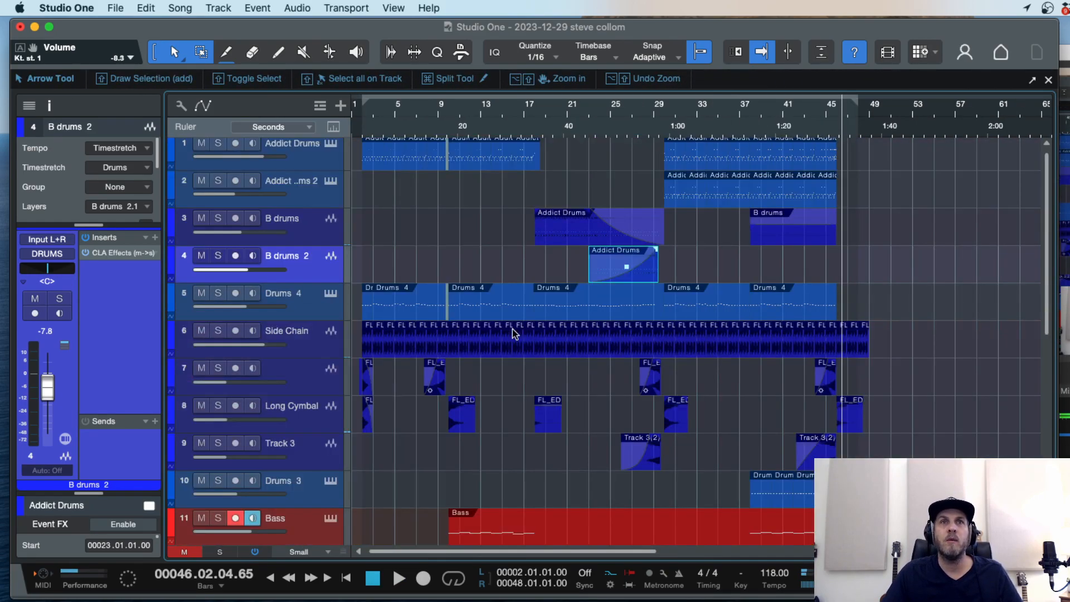
pyautogui.scroll(-10, 513, 332)
pyautogui.scroll(10, 513, 333)
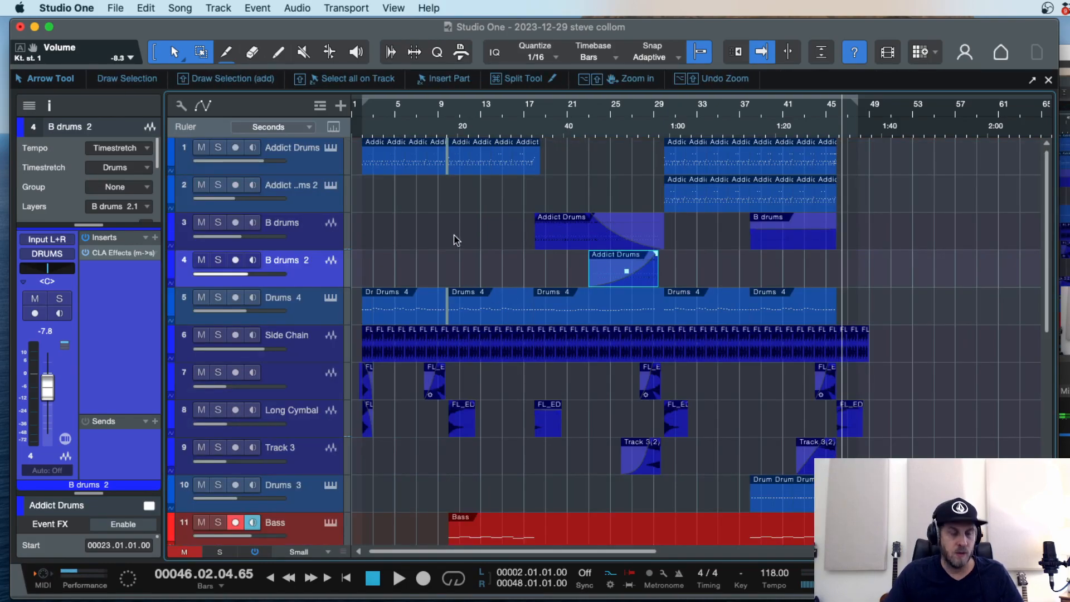
pyautogui.press('Home')
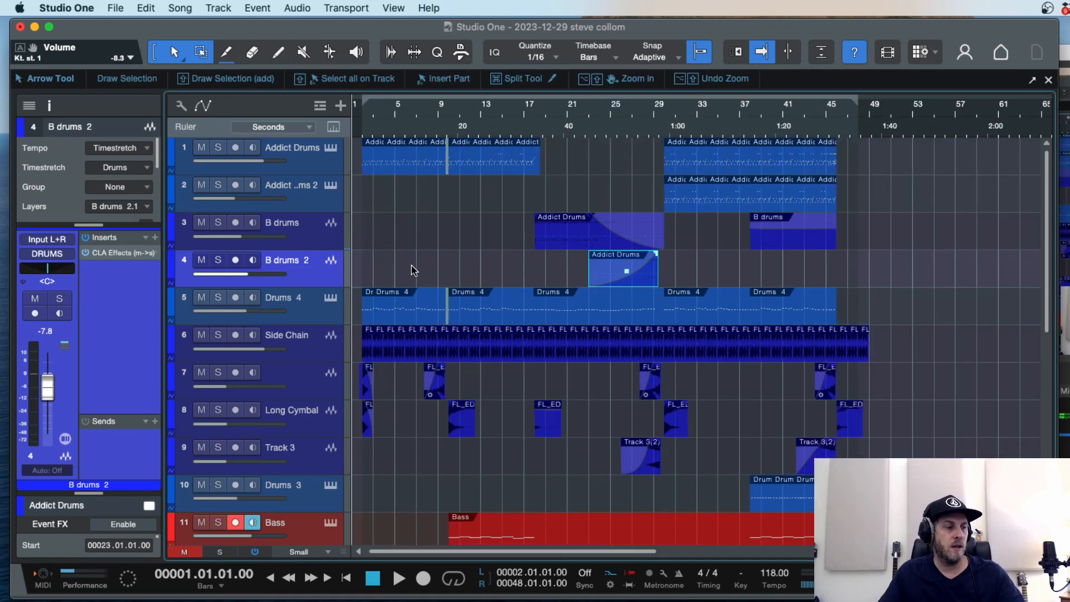
pyautogui.press('space')
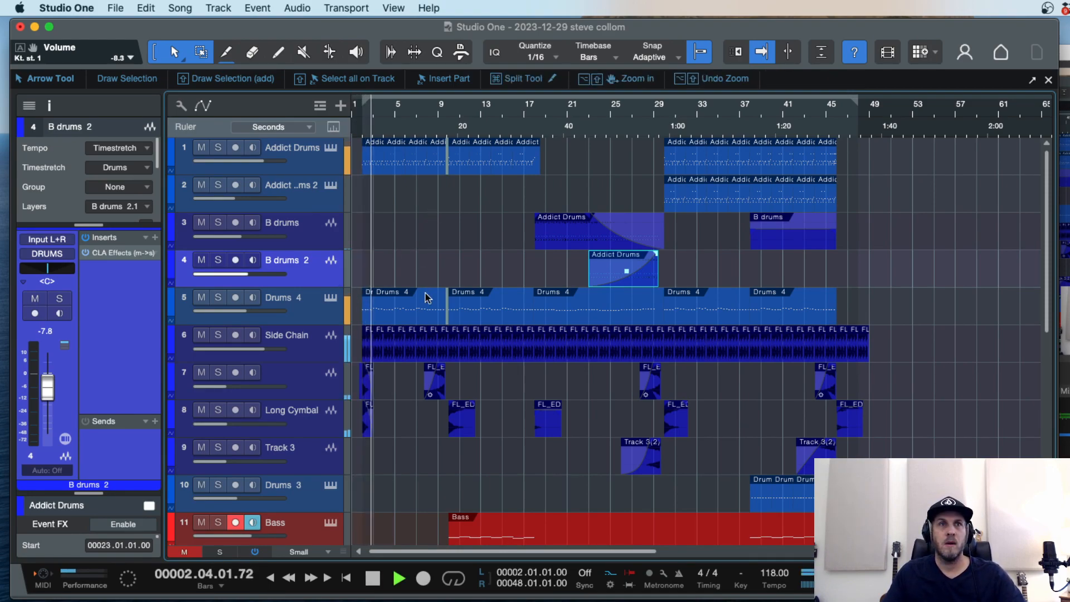
# Select the Bass, Bass 2 and Bass 3 tracks together and lower their volume to -7.3 dB.
pyautogui.scroll(-10, 426, 296)
pyautogui.scroll(5, 406, 258)
pyautogui.click(313, 364)
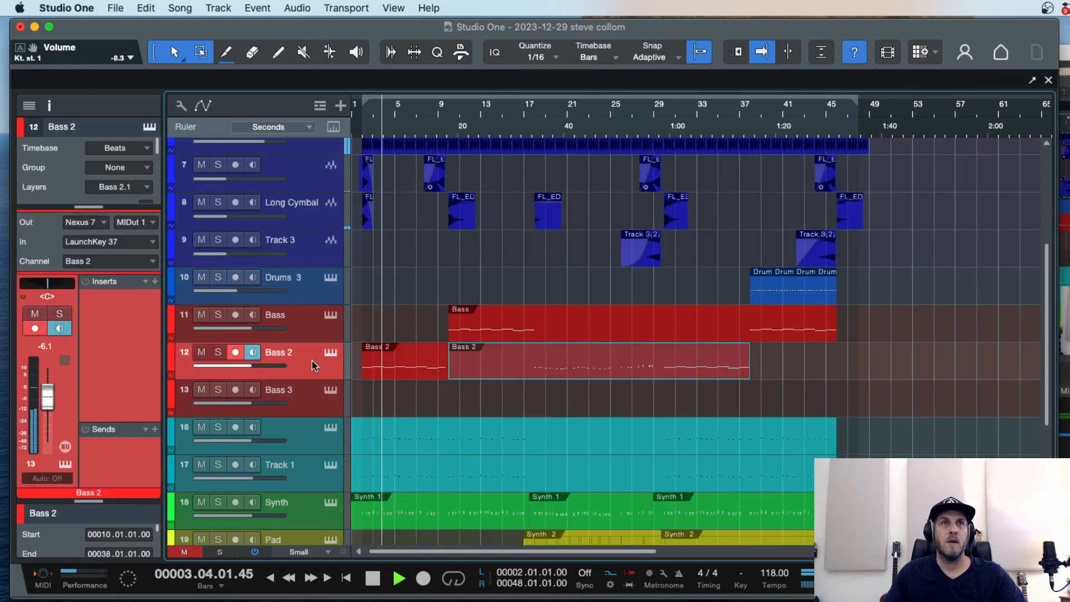
pyautogui.click(304, 329)
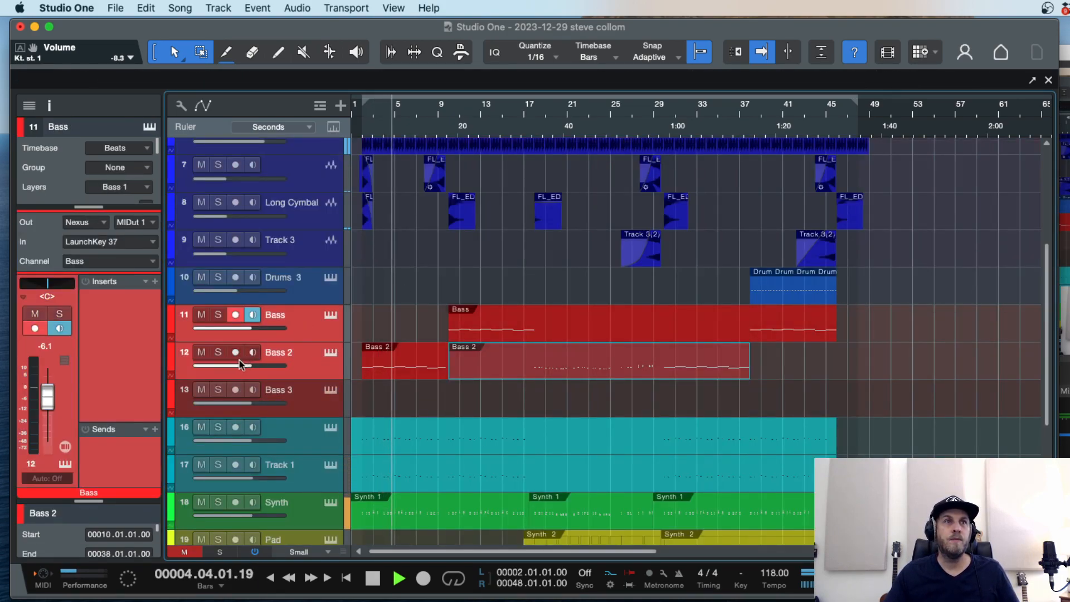
pyautogui.click(303, 403)
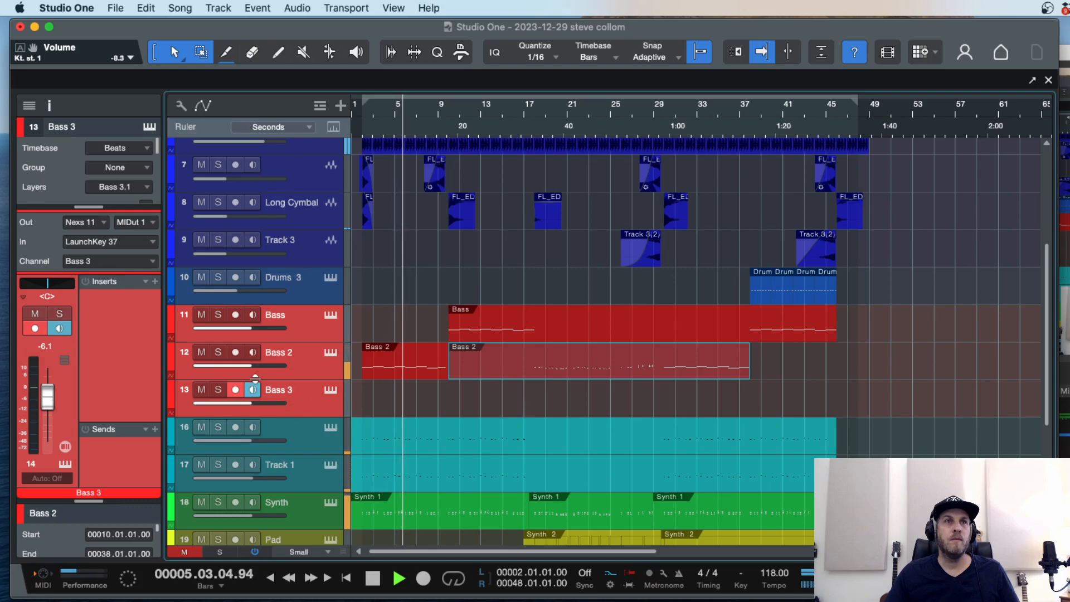
pyautogui.moveTo(254, 366); pyautogui.dragTo(246, 365)
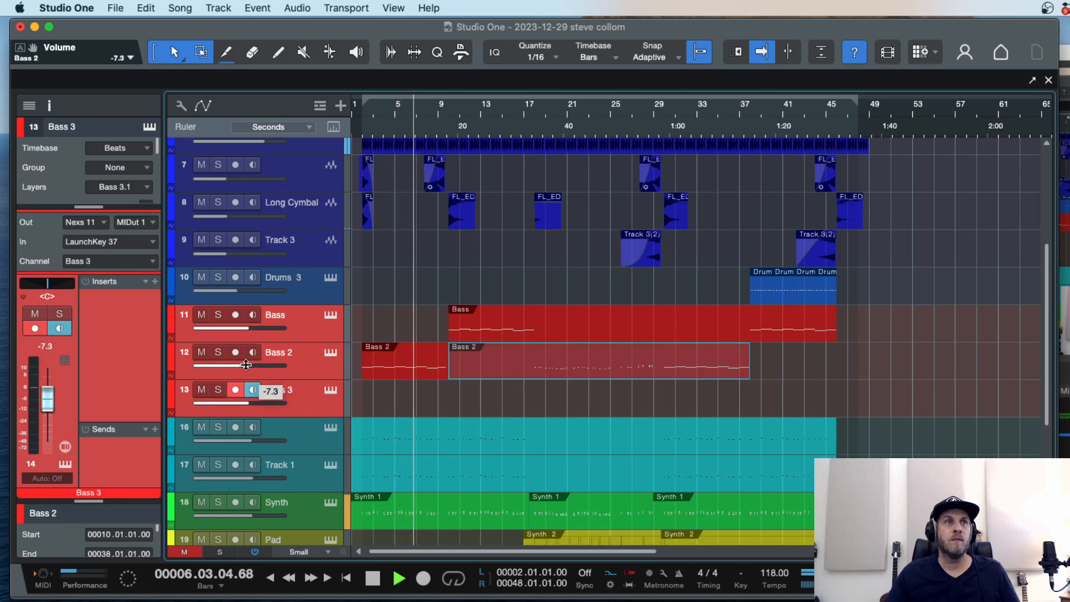
# Delete the empty Bass 3 track.
pyautogui.press('Right')
pyautogui.click(305, 411)
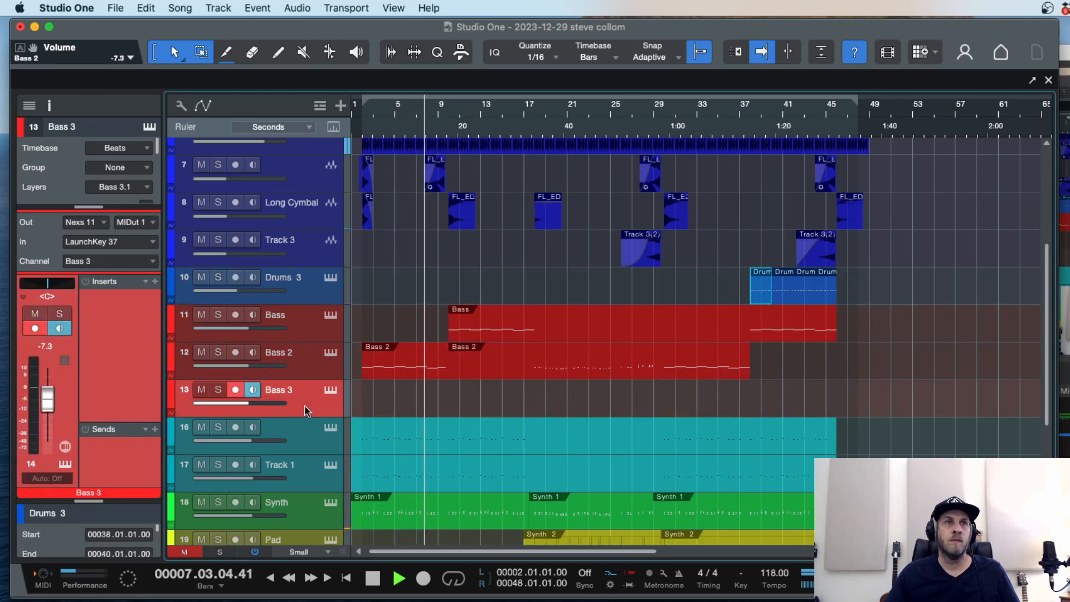
pyautogui.press('Delete')
# Transpose the Bass clip starting at bar 10 down one octave (-12).
pyautogui.press('w')
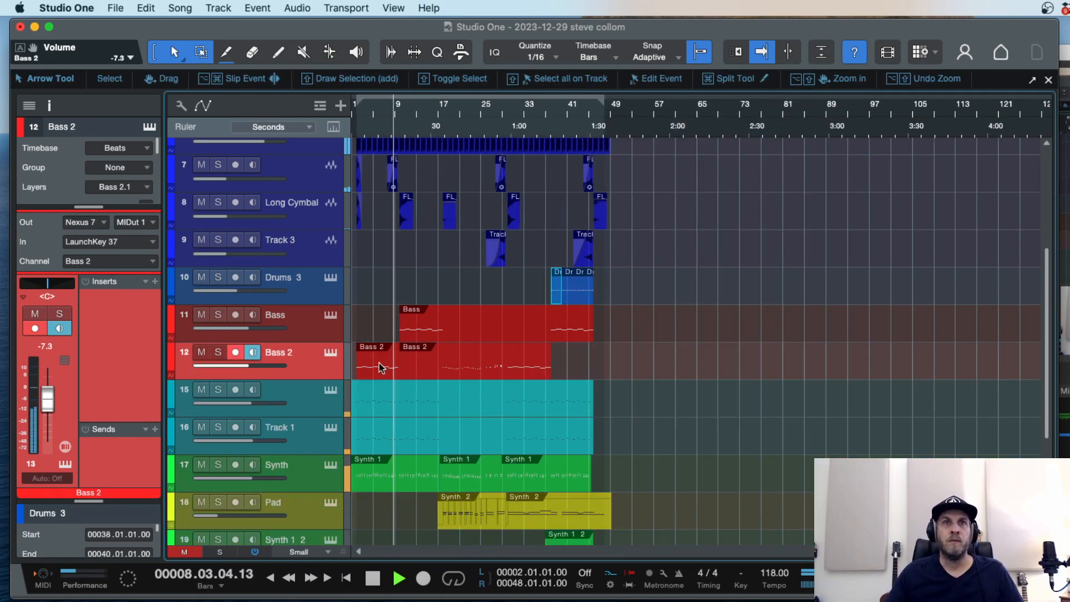
pyautogui.scroll(-5, 456, 352)
pyautogui.press('e')
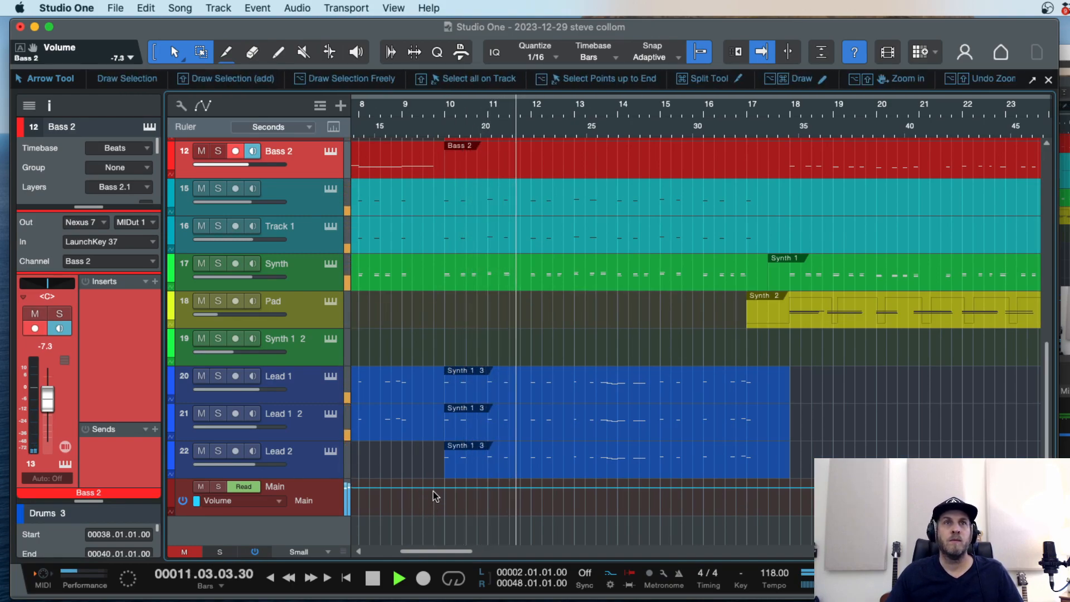
pyautogui.scroll(8, 434, 363)
pyautogui.scroll(-4, 440, 354)
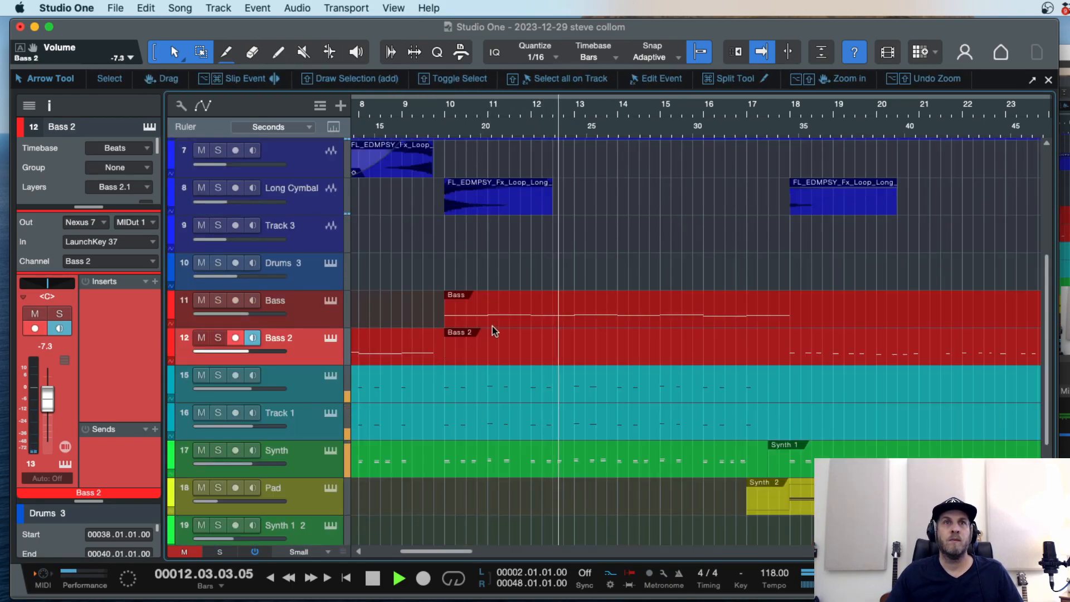
pyautogui.click(507, 312)
pyautogui.press('super+t')
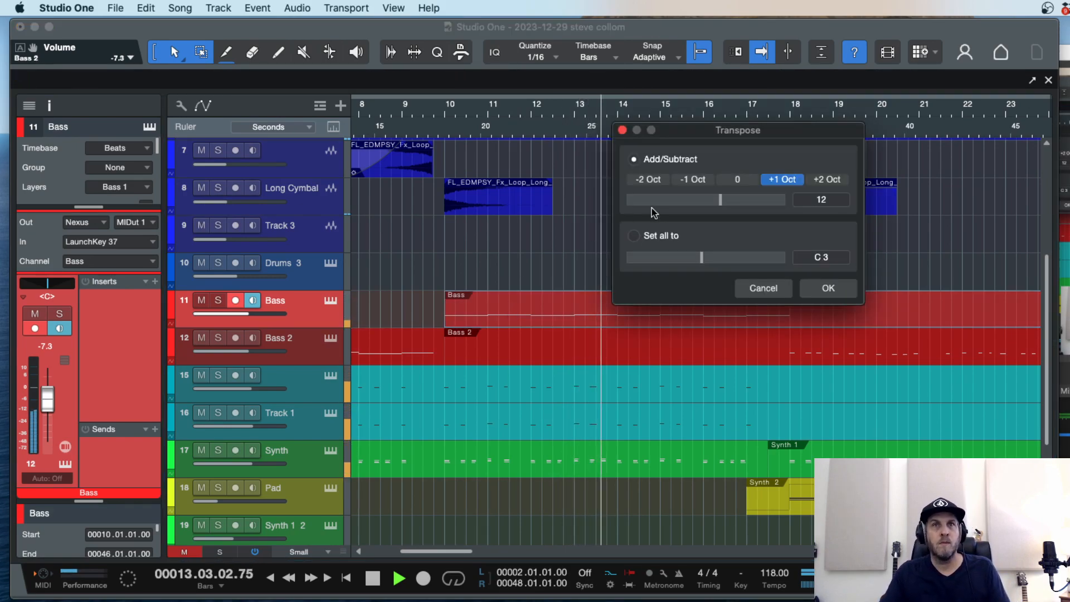
pyautogui.click(693, 179)
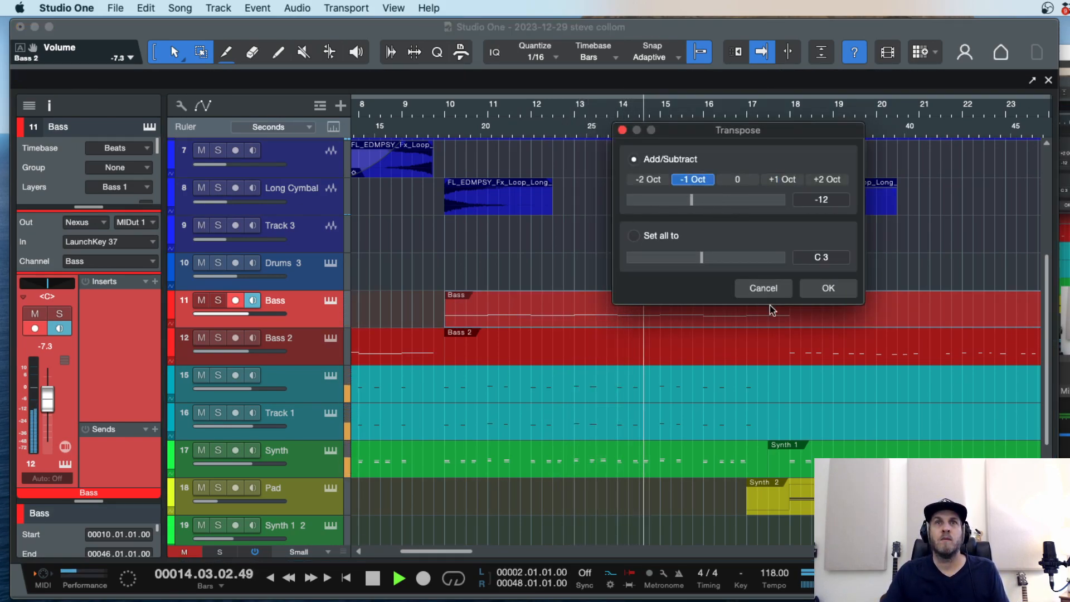
pyautogui.click(829, 287)
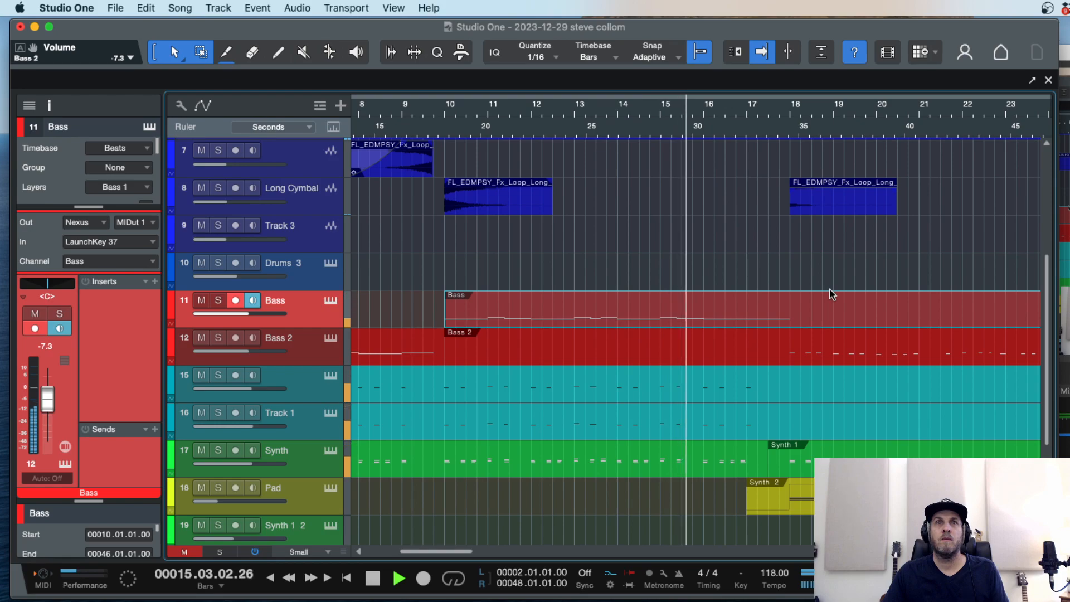
# Split the long Bass 2 clip at bar 30.
pyautogui.press('w')
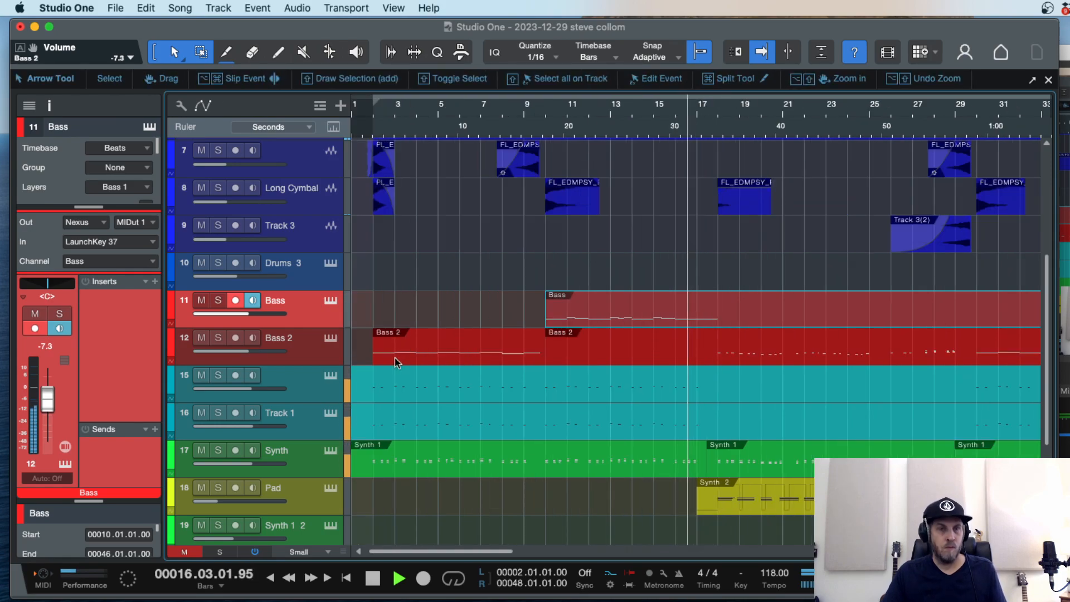
pyautogui.press('w')
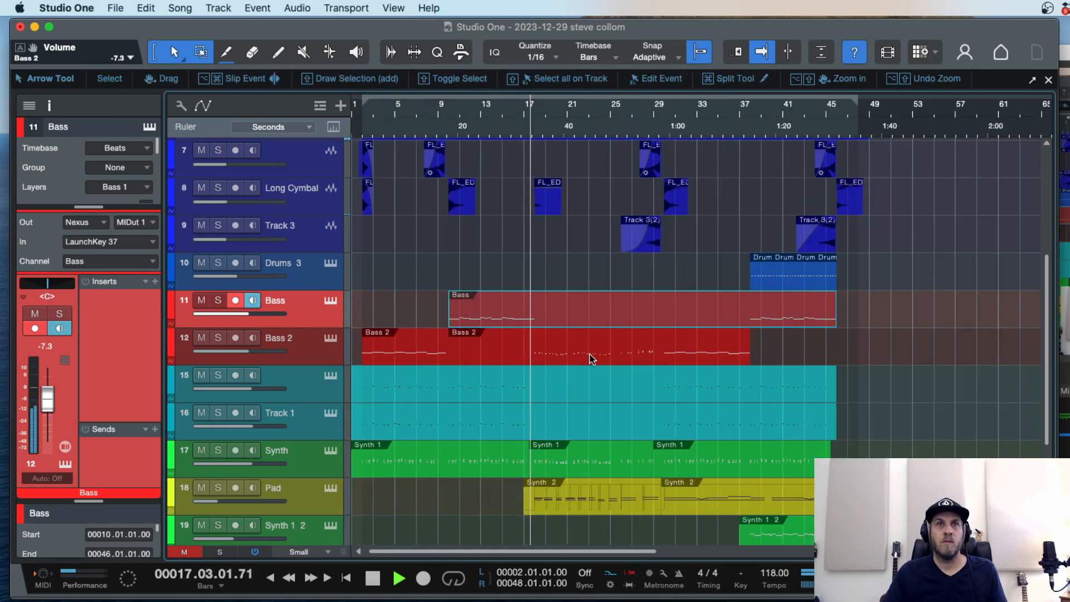
pyautogui.press('3')
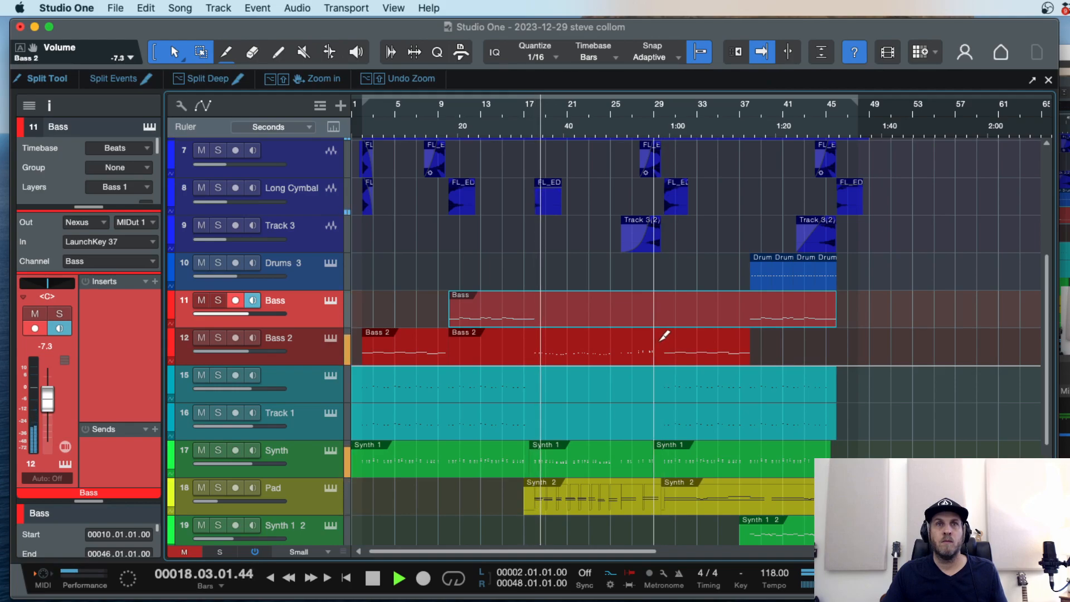
pyautogui.click(671, 337)
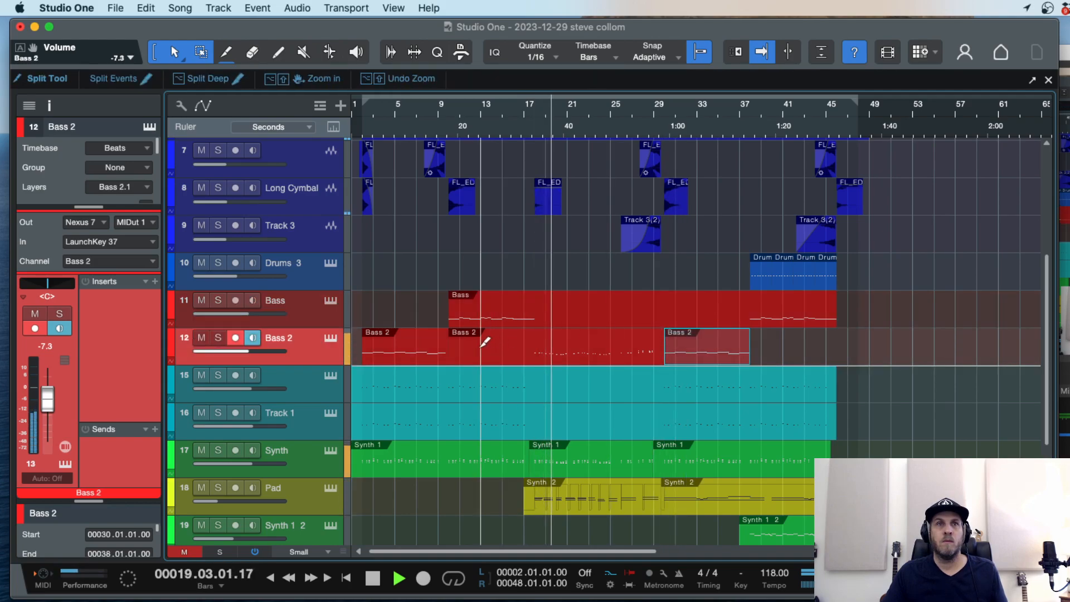
pyautogui.press('1')
# Transpose the Bass 2 clips starting at bars 2 and 30 down one octave (-12).
pyautogui.click(407, 354)
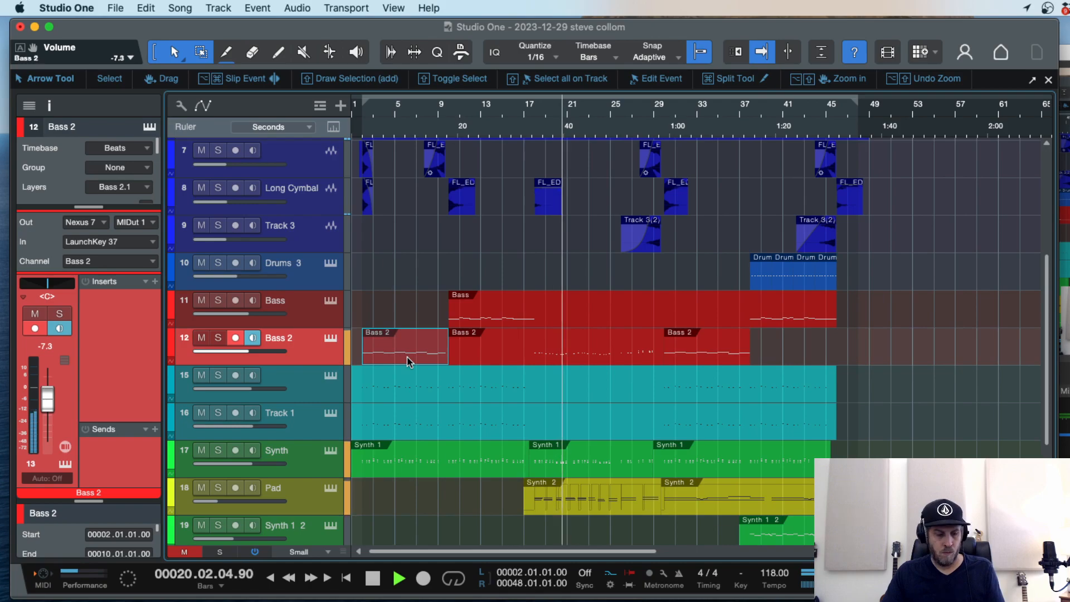
pyautogui.press('3')
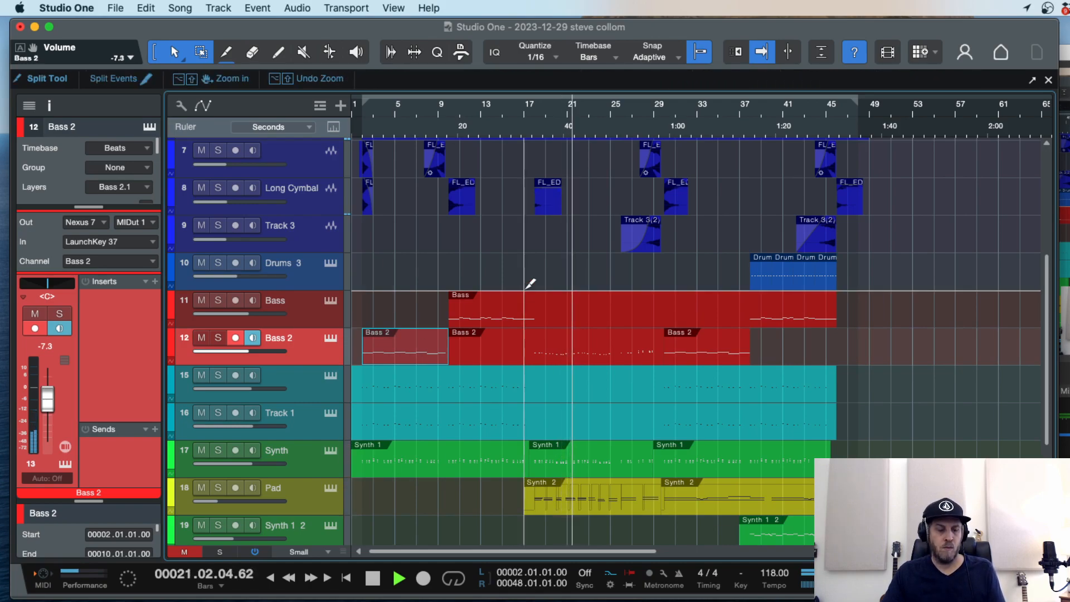
pyautogui.hotkey('alt', 't')
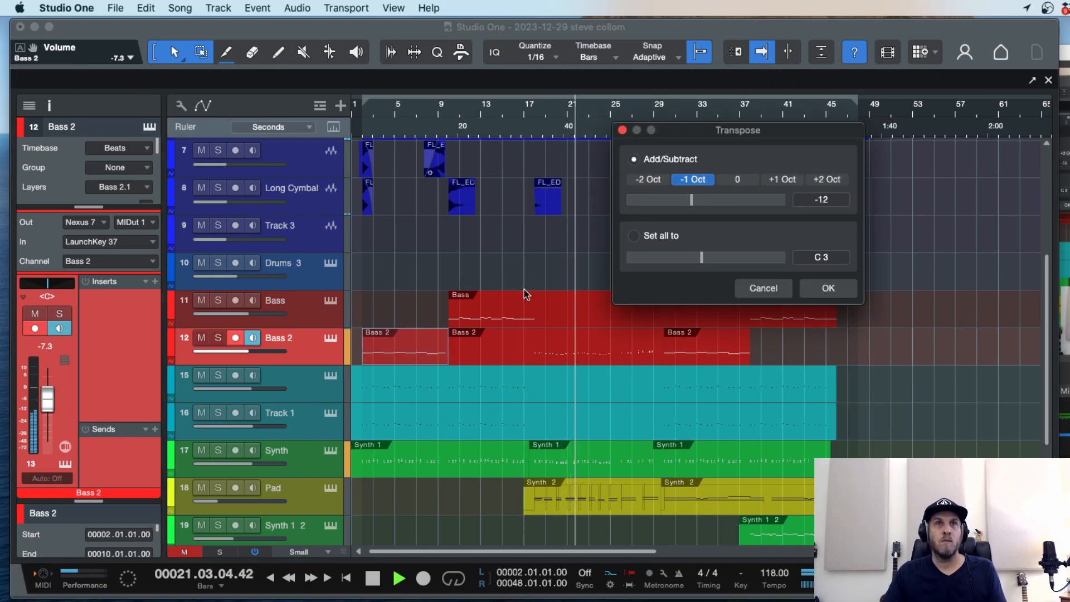
pyautogui.click(819, 294)
pyautogui.click(719, 356)
pyautogui.hotkey('alt', 't')
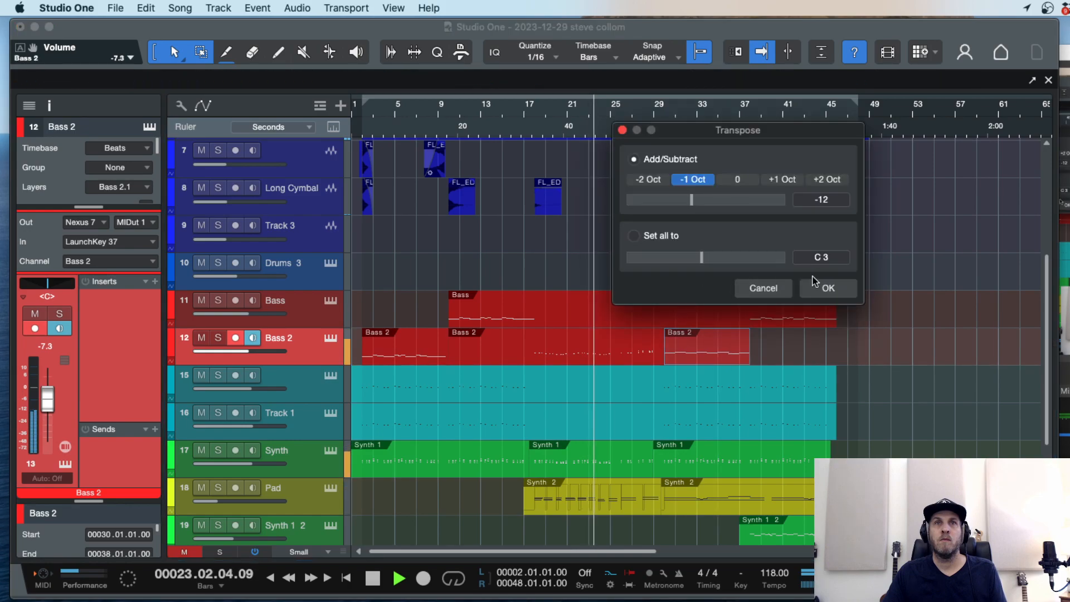
pyautogui.click(830, 287)
# Audition the bass parts from bar 30 onward and turn off record arm on the Bass track.
pyautogui.click(664, 136)
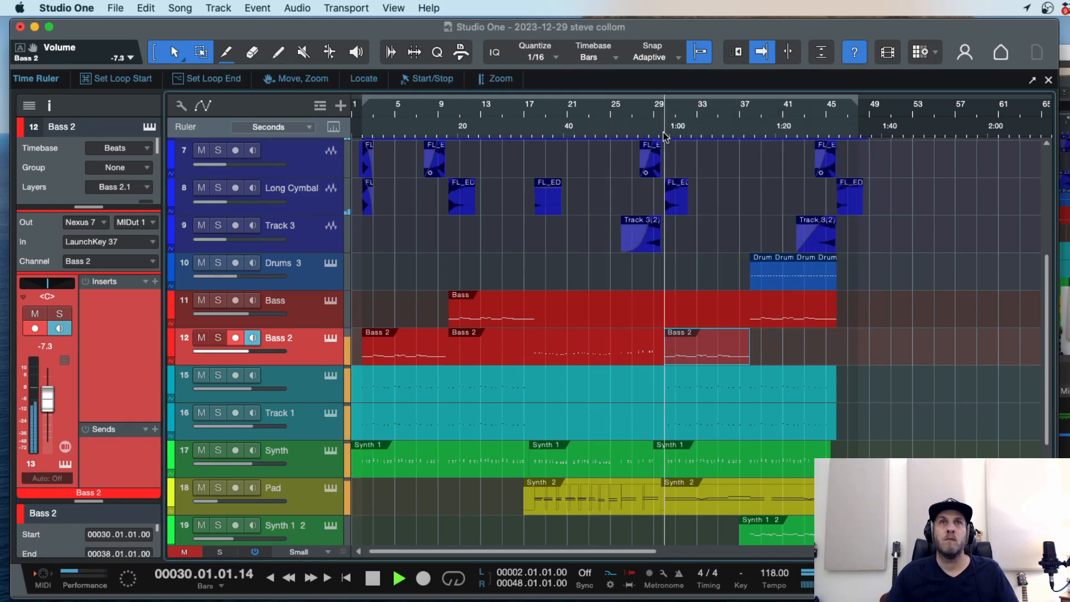
pyautogui.click(794, 326)
pyautogui.click(734, 125)
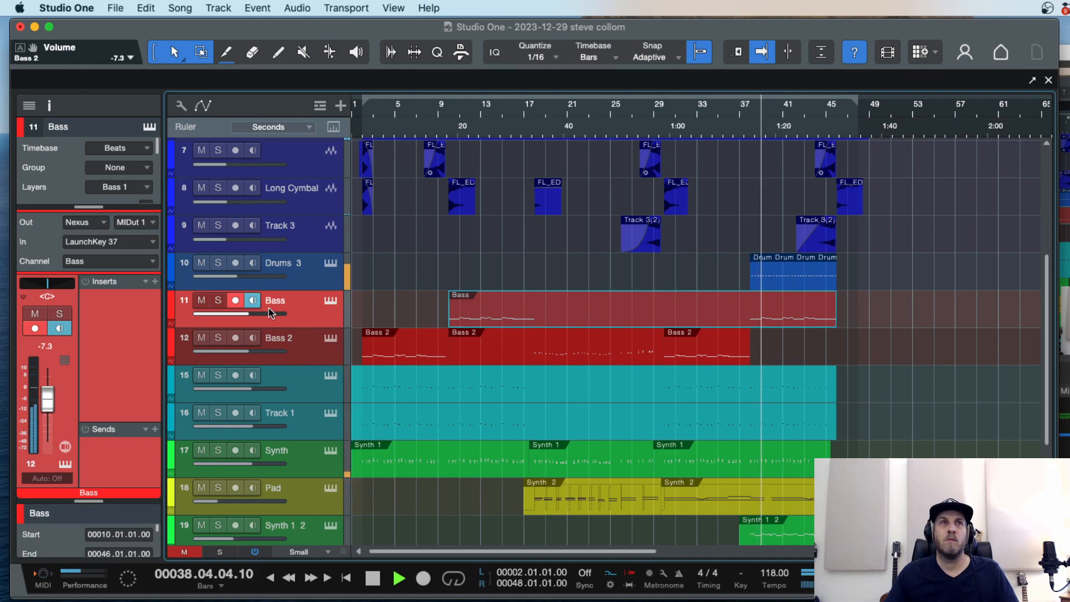
pyautogui.click(235, 301)
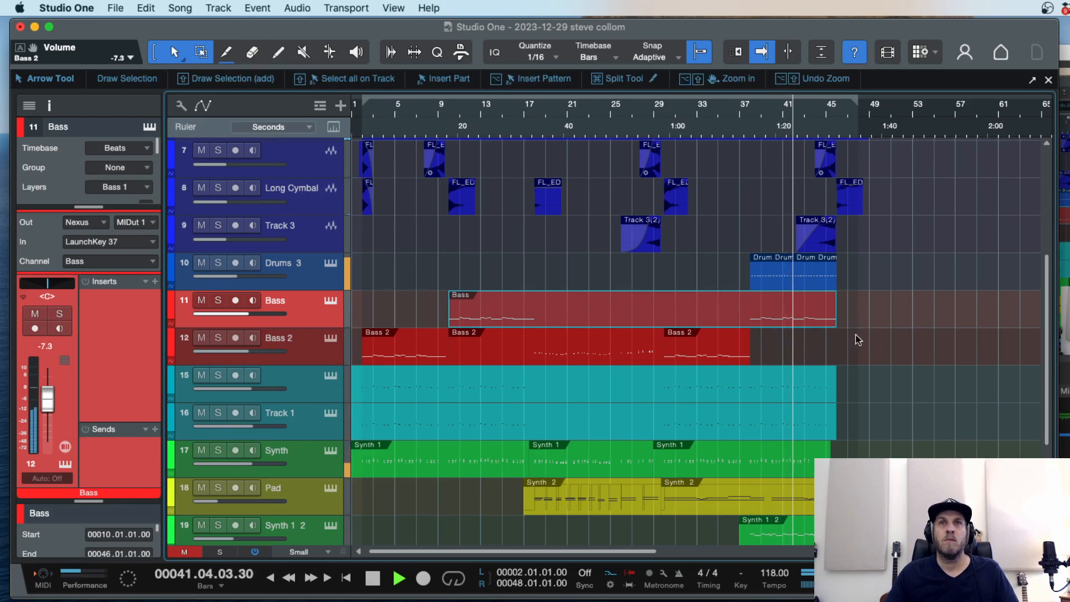
# Listen to the song's closing section around bars 41 to 43 and stop playback.
pyautogui.press('w')
pyautogui.press('e')
pyautogui.press('e')
pyautogui.press('w')
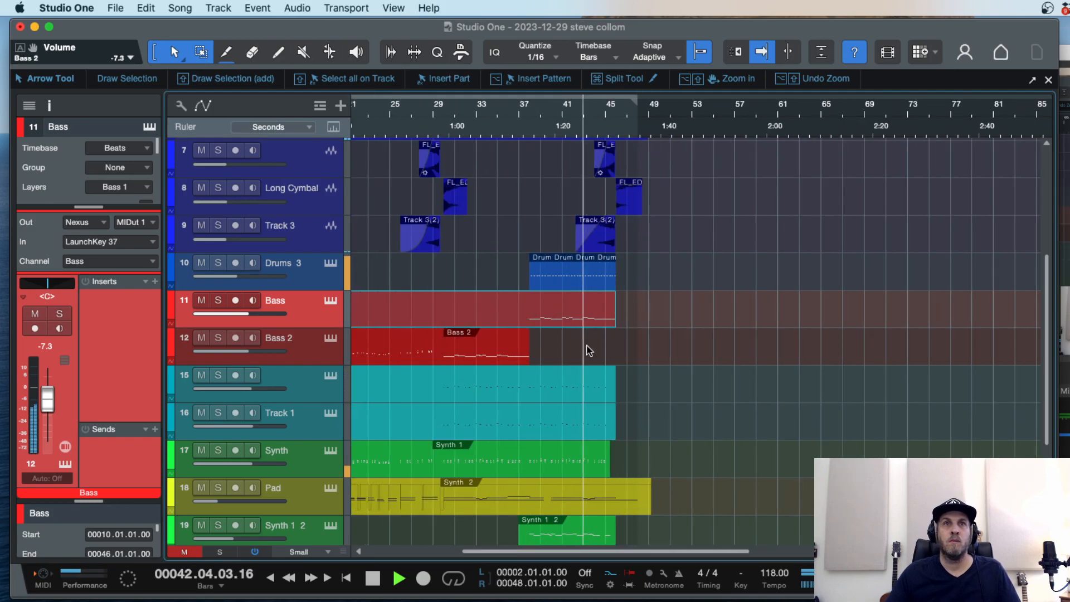
pyautogui.scroll(6, 563, 351)
pyautogui.press('space')
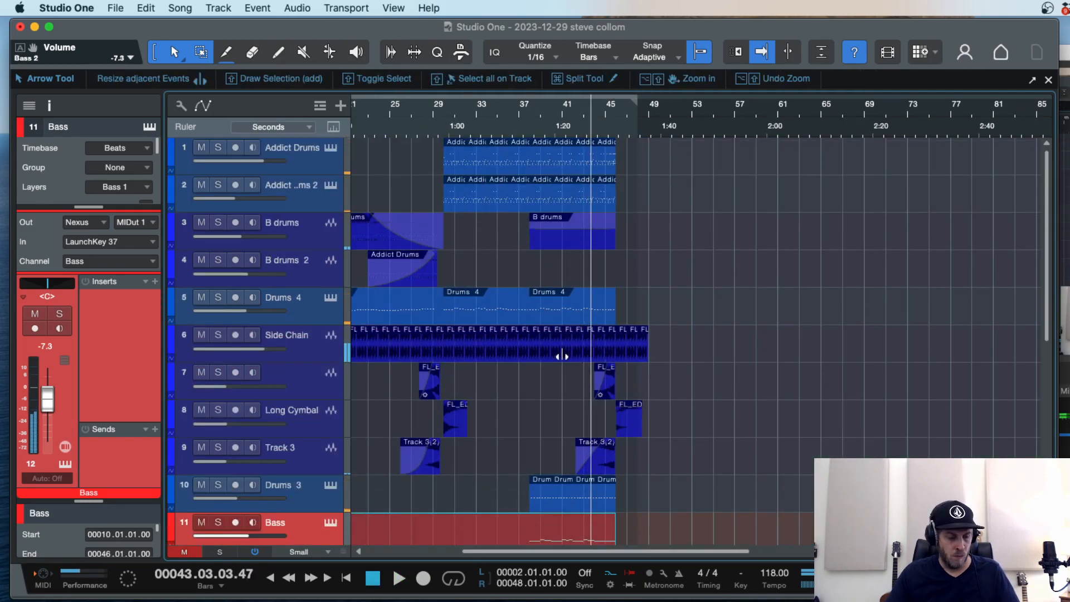
pyautogui.click(376, 169)
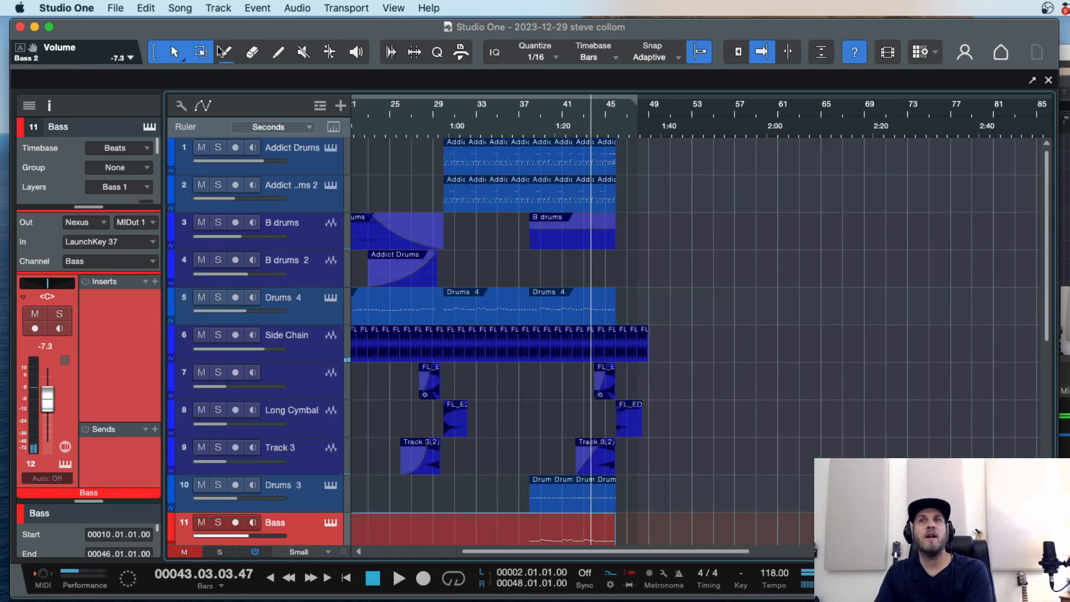
# Switch to OBS and enlarge the Video Capture Device source in the preview so it covers most of the frame.
pyautogui.click(1065, 294)
pyautogui.click(1066, 293)
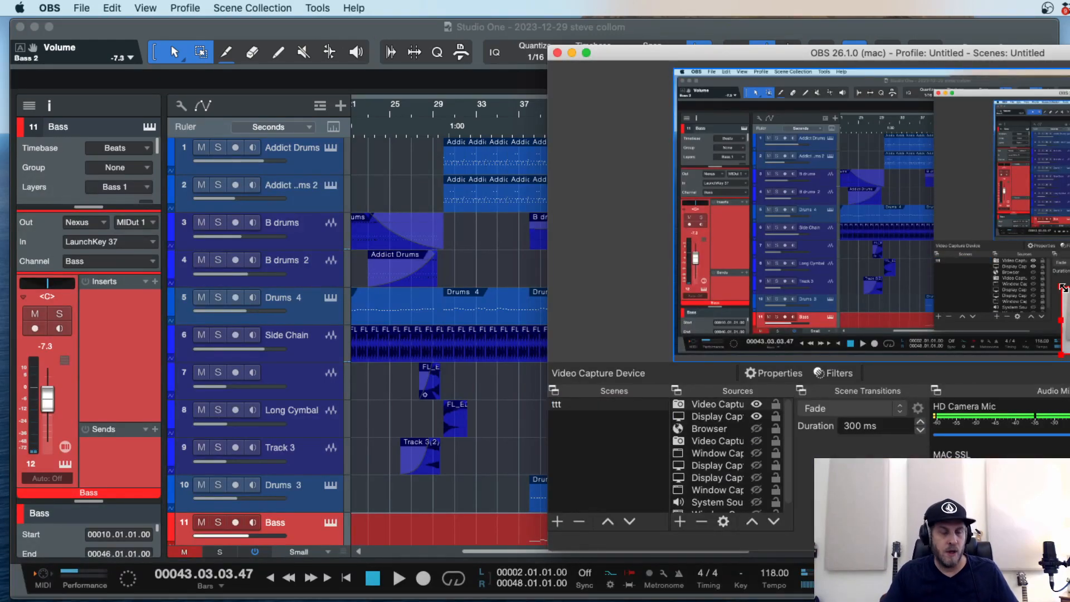
pyautogui.moveTo(1066, 294); pyautogui.dragTo(745, 108)
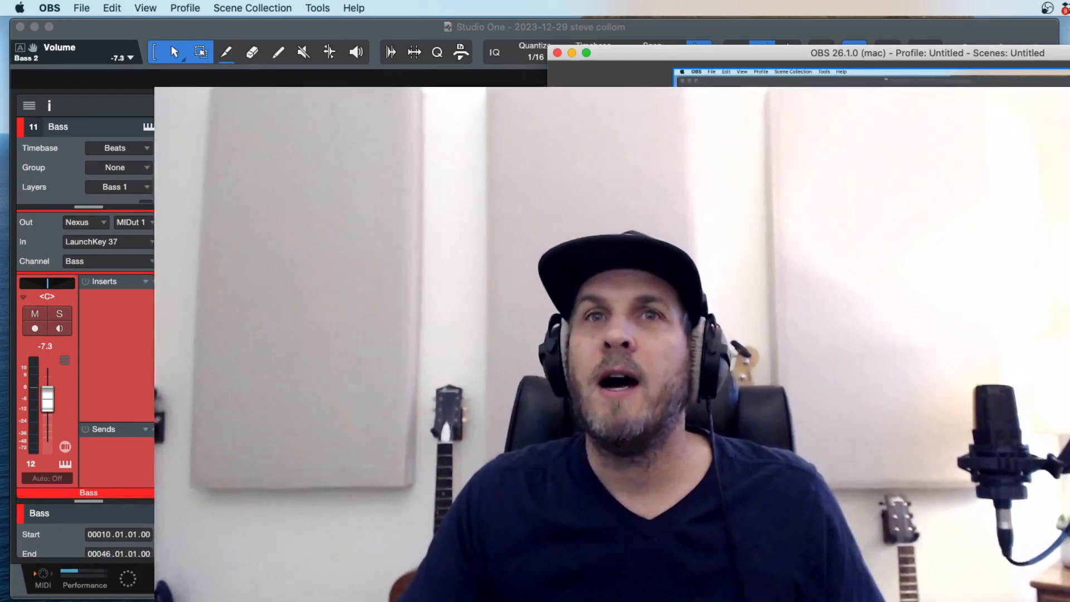